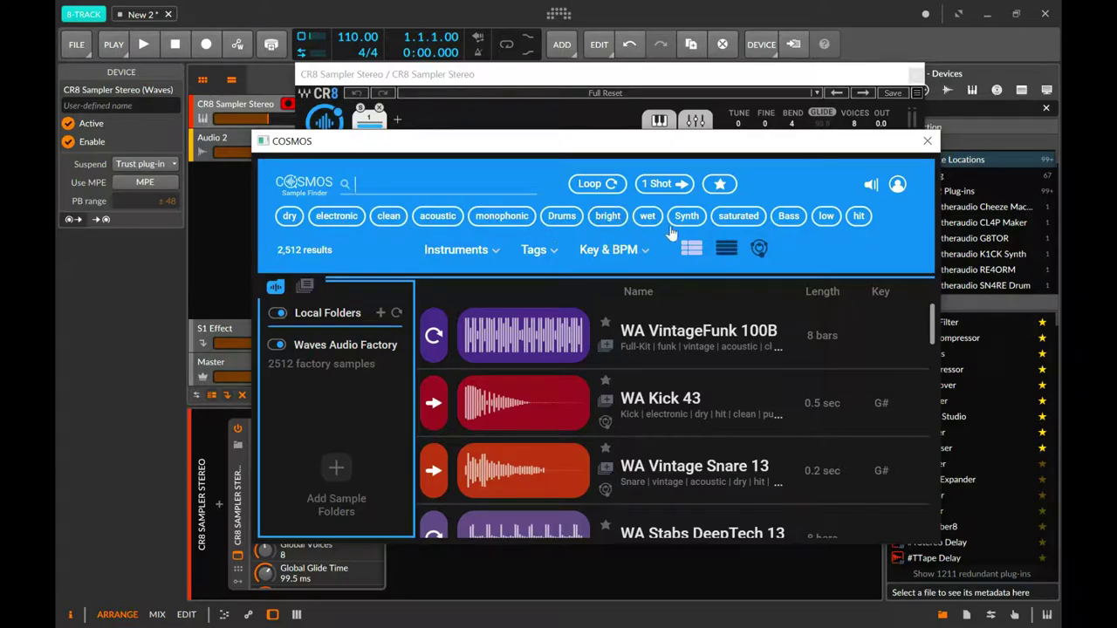
# Browse the COSMOS sample list and filter it by the Keys instrument category.
pyautogui.scroll(-3, 714, 347)
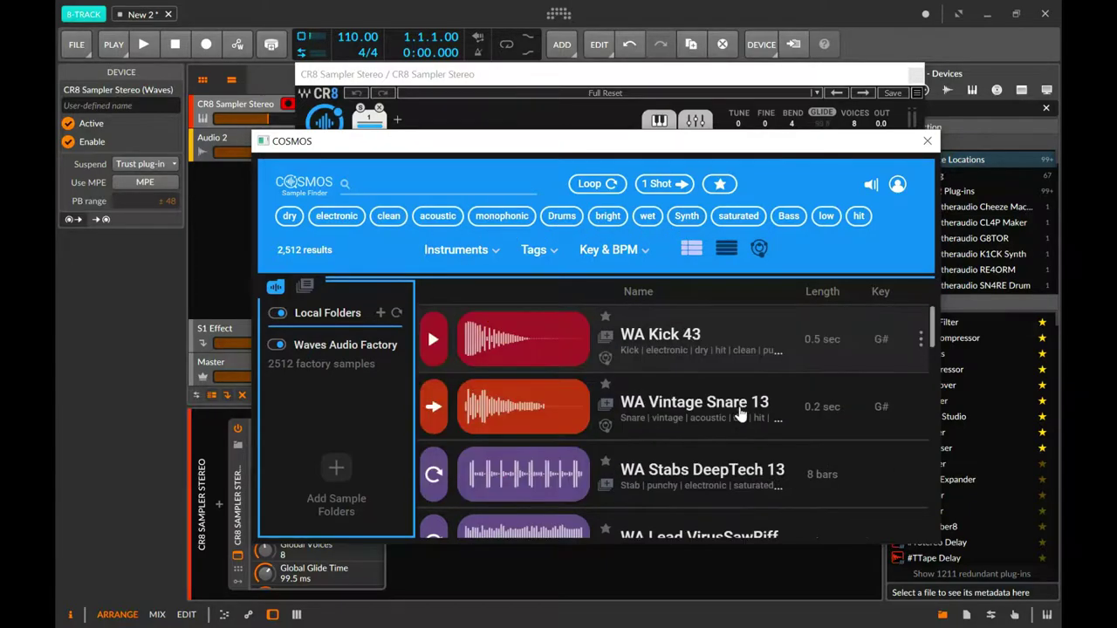
pyautogui.scroll(2, 714, 347)
pyautogui.scroll(1, 714, 348)
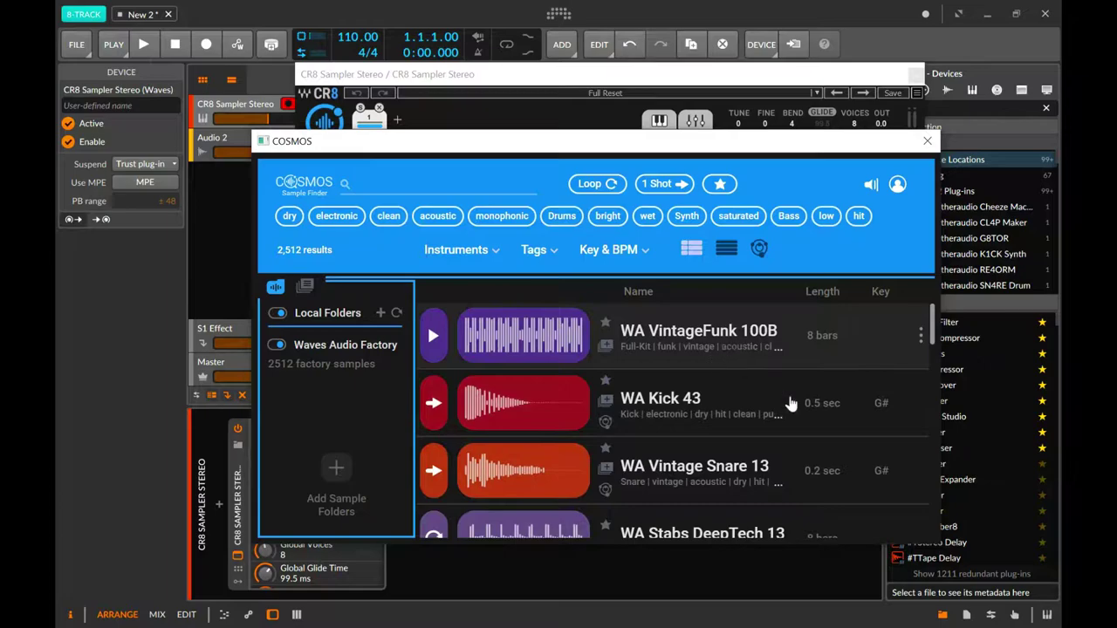
pyautogui.scroll(-3, 806, 422)
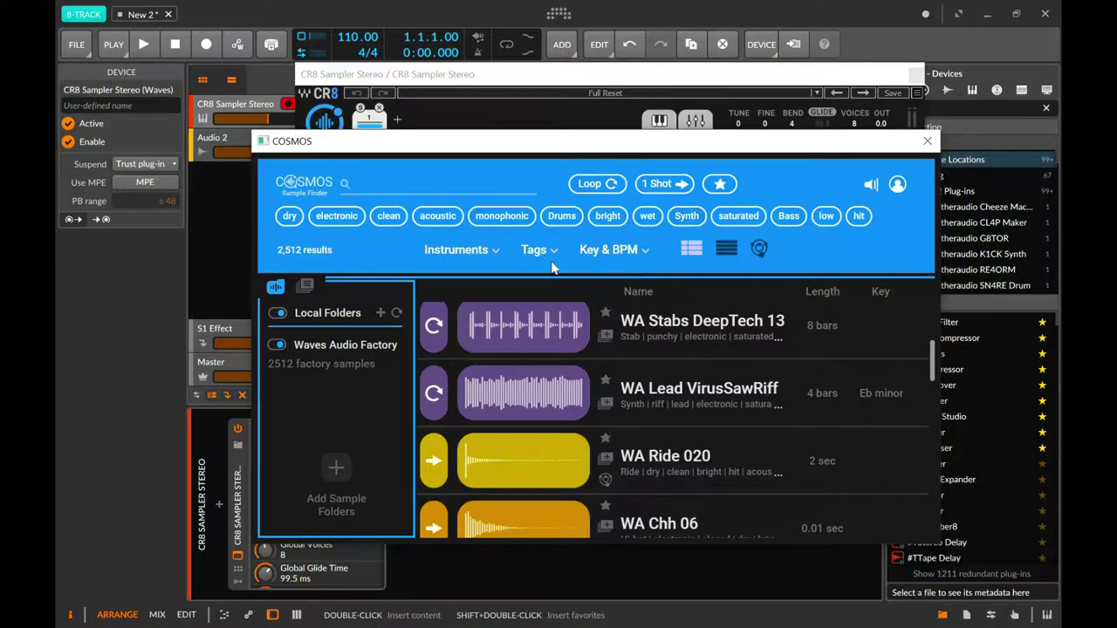
pyautogui.click(497, 253)
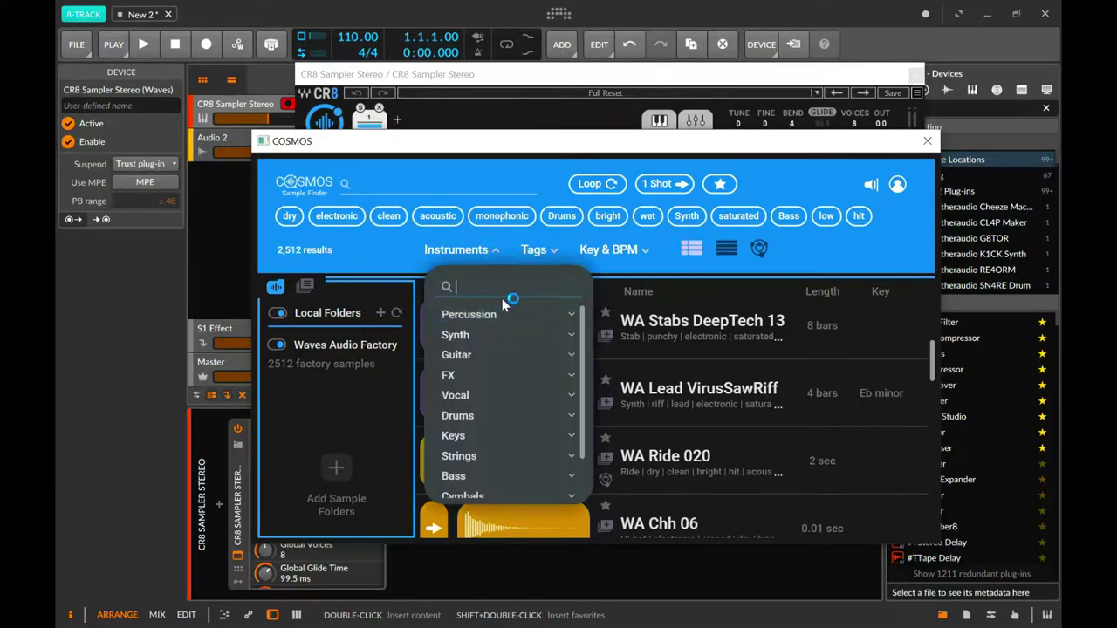
pyautogui.write('lo')
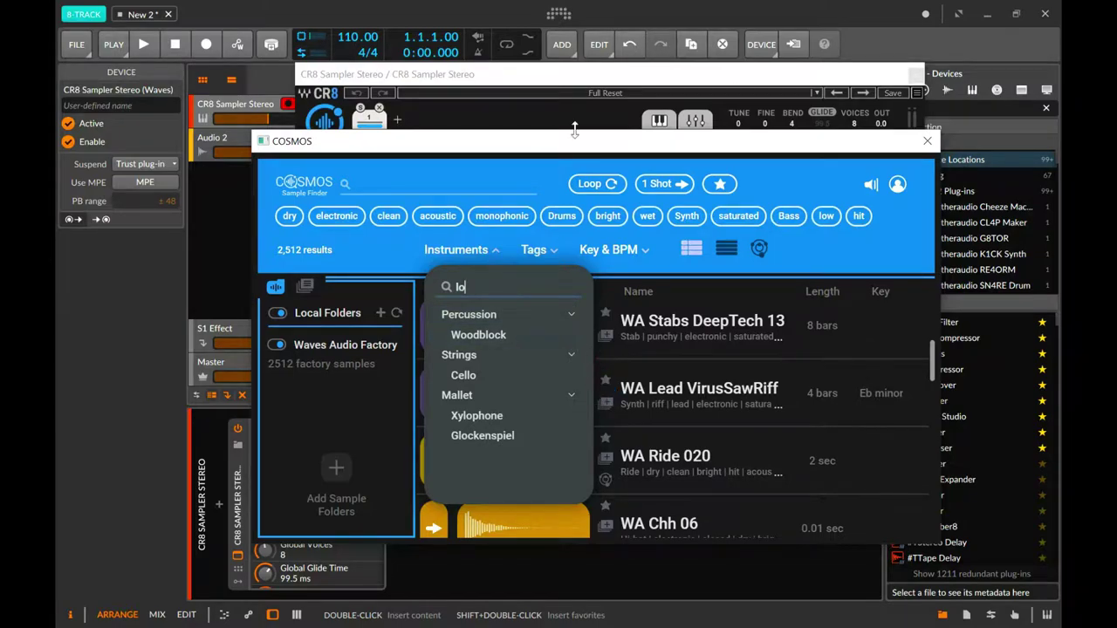
pyautogui.press('BackSpace')
pyautogui.press('BackSpace')
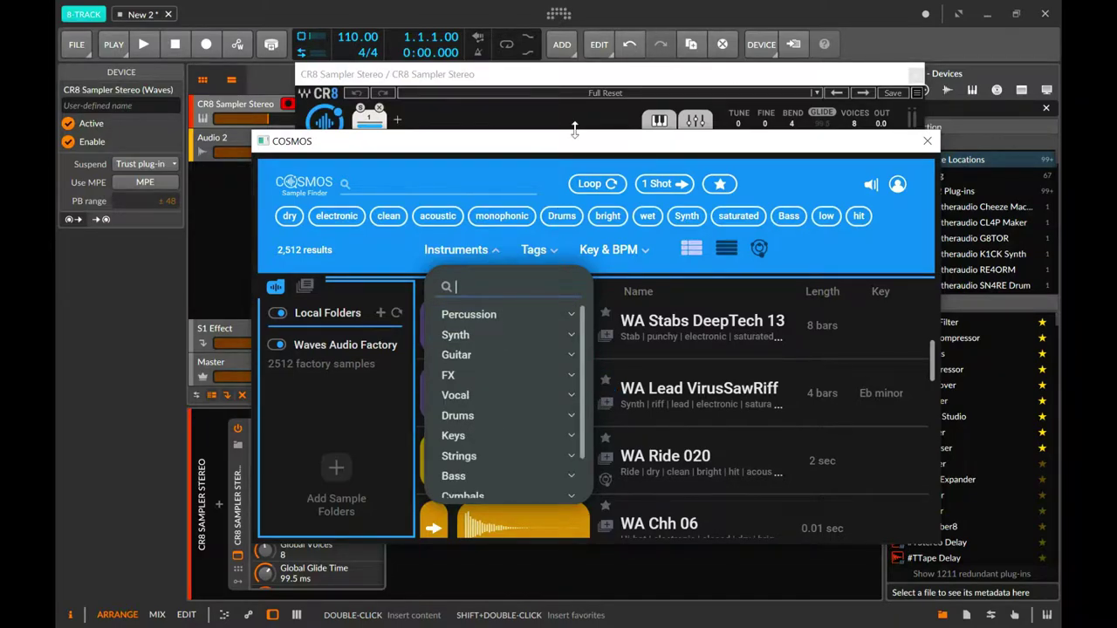
pyautogui.click(455, 436)
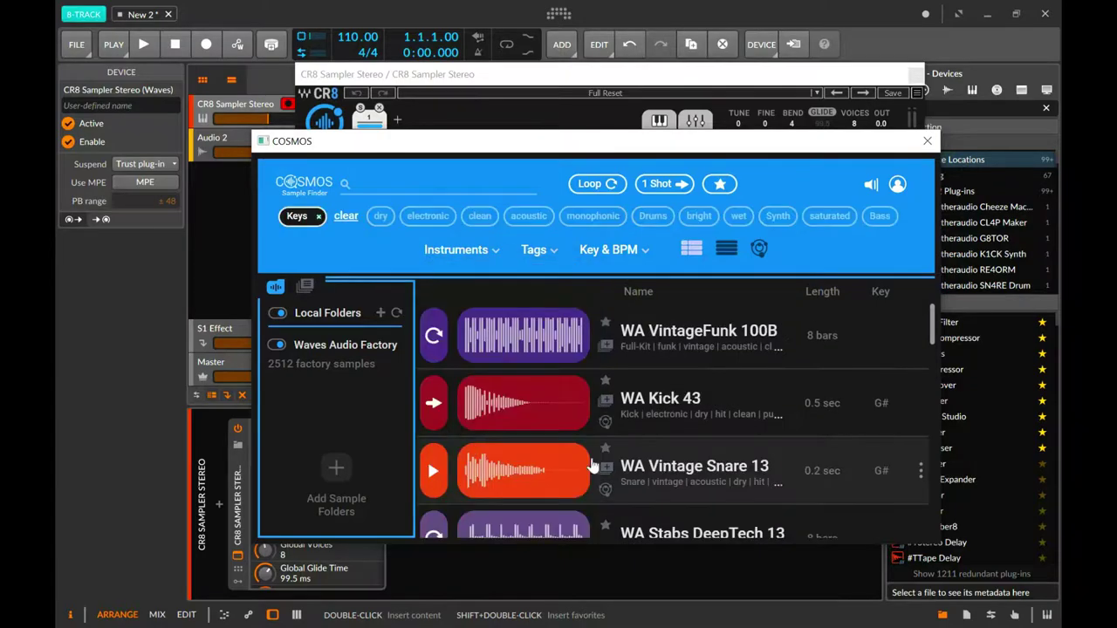
# Audition the WA Piano Loop 119BP, WA AcousticPiano 90B and WA ClassicOrgan C4 samples from the filtered list.
pyautogui.scroll(-1, 672, 436)
pyautogui.scroll(1, 671, 437)
pyautogui.scroll(-2, 672, 437)
pyautogui.scroll(-1, 670, 434)
pyautogui.scroll(3, 668, 434)
pyautogui.click(428, 336)
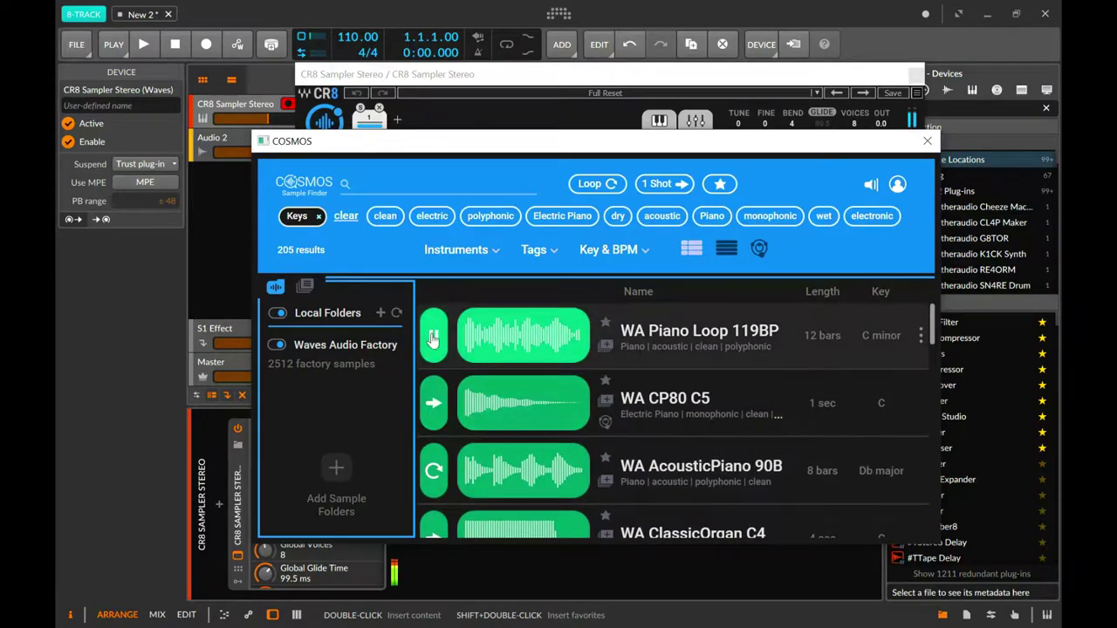
pyautogui.scroll(-1, 468, 471)
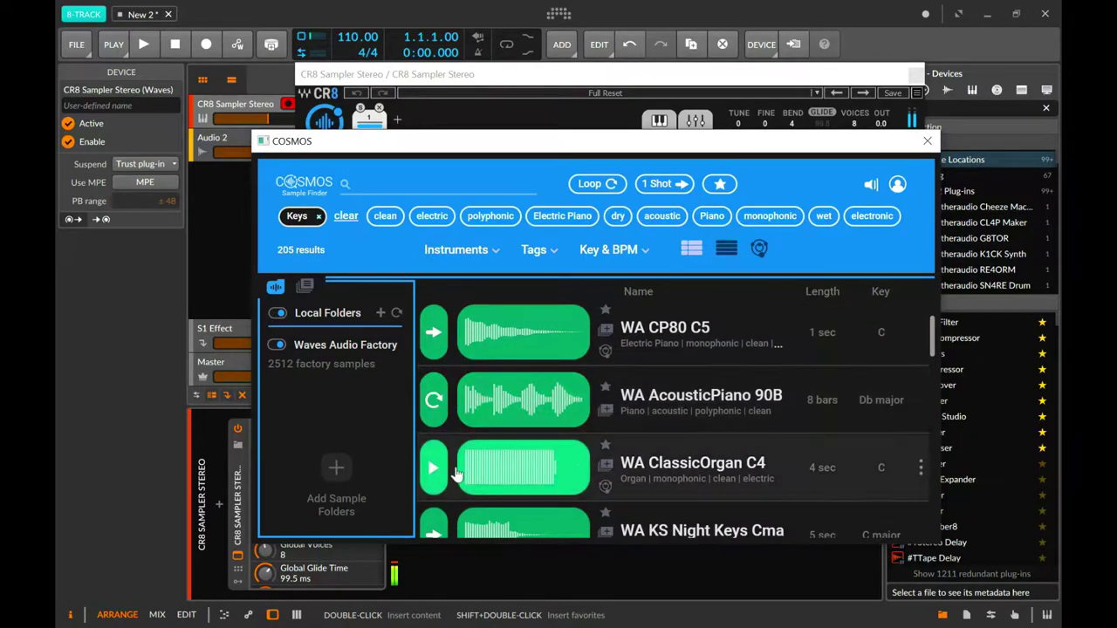
pyautogui.click(433, 410)
pyautogui.scroll(-1, 426, 416)
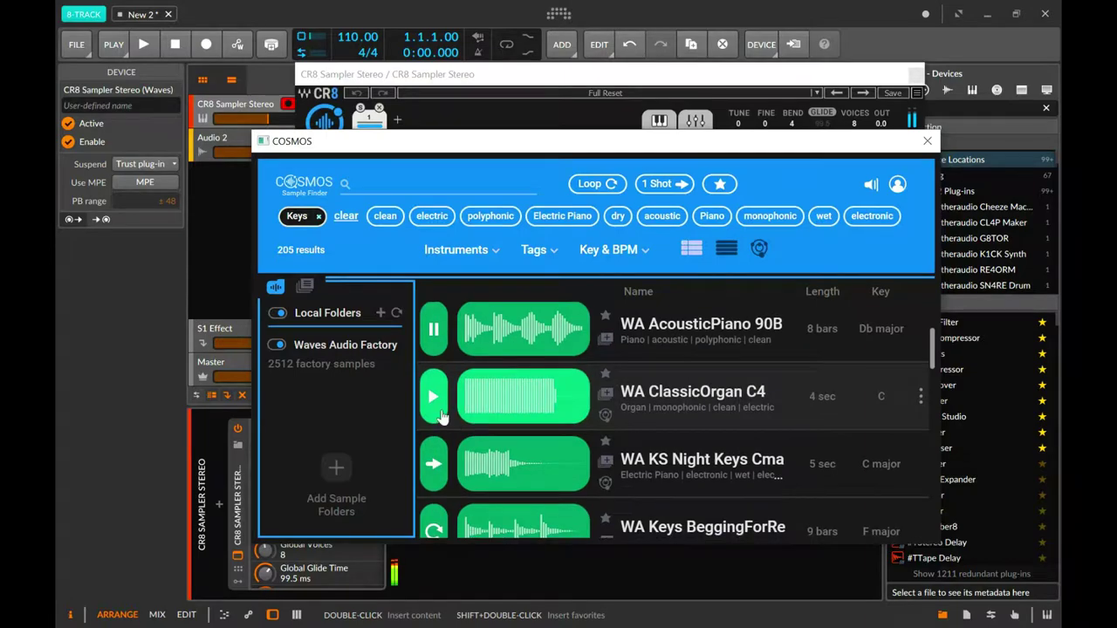
pyautogui.click(444, 419)
pyautogui.scroll(-1, 440, 410)
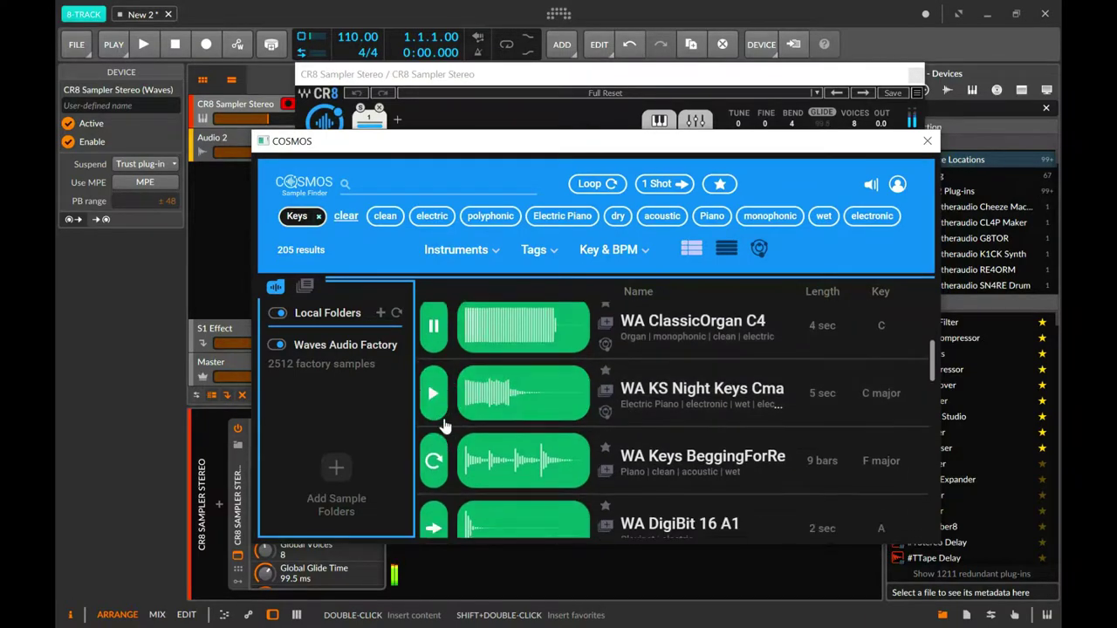
# Audition the WA KS Night Keys, WA Keys BeggingForRe, WA DigiBit 16 A1 and WA Chords ATYYA 120 samples.
pyautogui.click(433, 394)
pyautogui.scroll(-2, 436, 393)
pyautogui.click(436, 373)
pyautogui.scroll(-1, 440, 388)
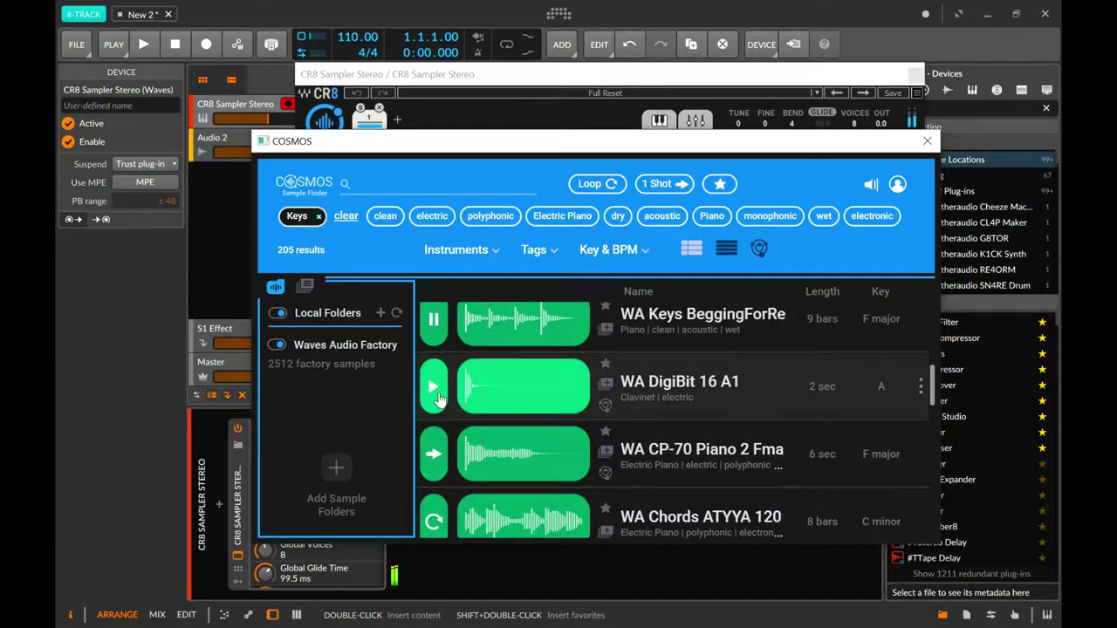
pyautogui.click(433, 388)
pyautogui.click(432, 520)
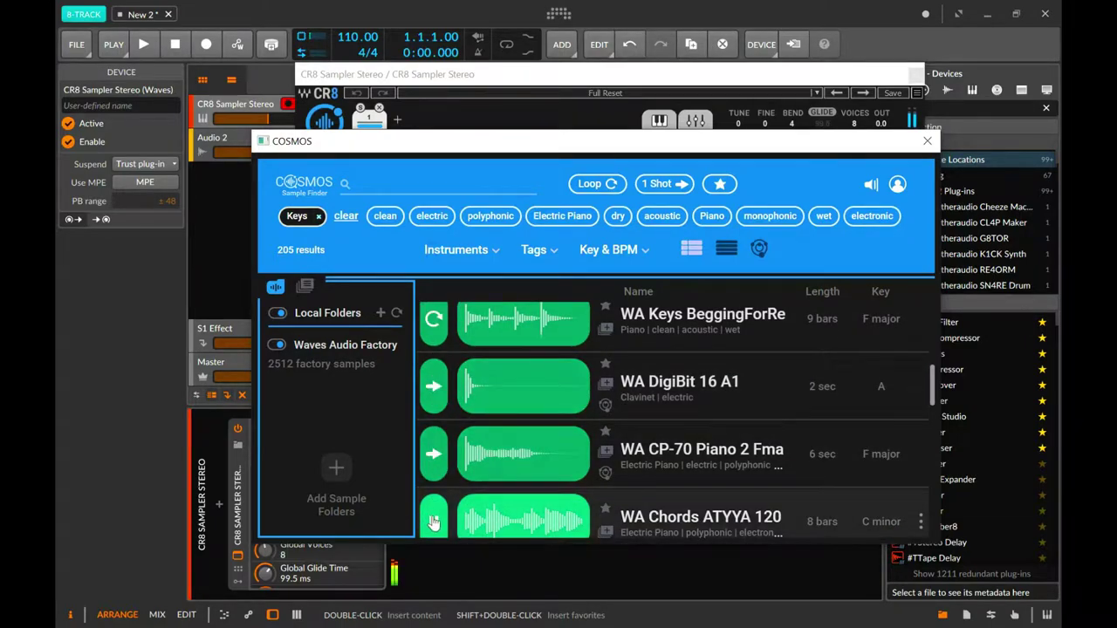
pyautogui.scroll(1, 437, 489)
pyautogui.scroll(-1, 436, 437)
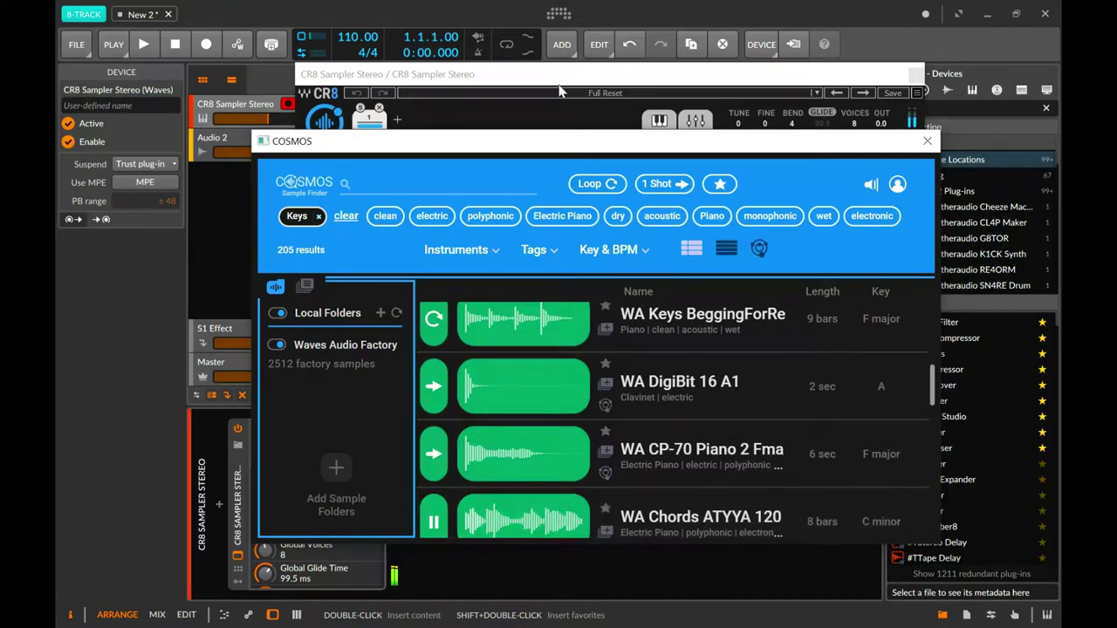
# Load the WA Chords ATYYA 120 sample from COSMOS into the CR8 Sampler's first slot.
pyautogui.click(488, 534)
pyautogui.moveTo(512, 131); pyautogui.dragTo(541, 199)
pyautogui.moveTo(555, 600); pyautogui.dragTo(996, 192)
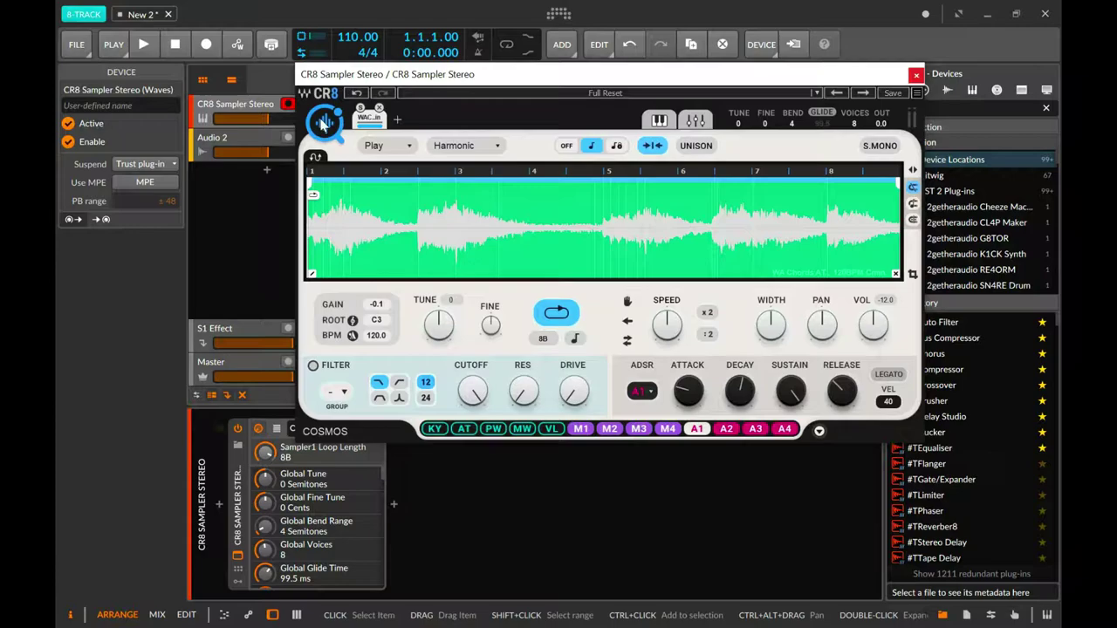
# Reopen the COSMOS finder to preview WA Chords ATYYA 120 again, and close the finder.
pyautogui.click(323, 122)
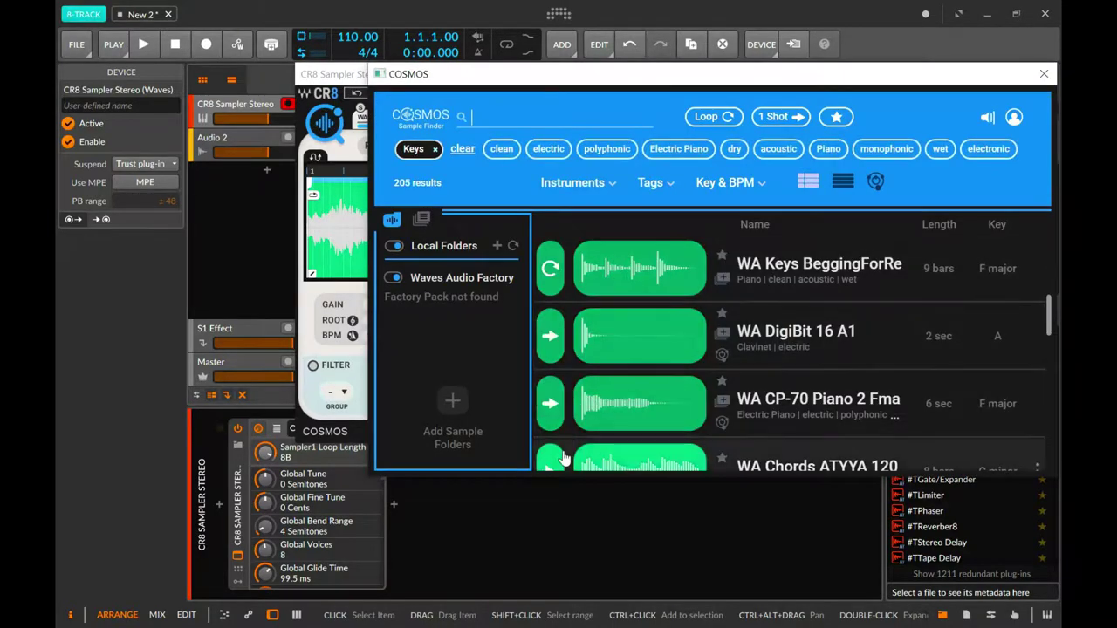
pyautogui.click(558, 460)
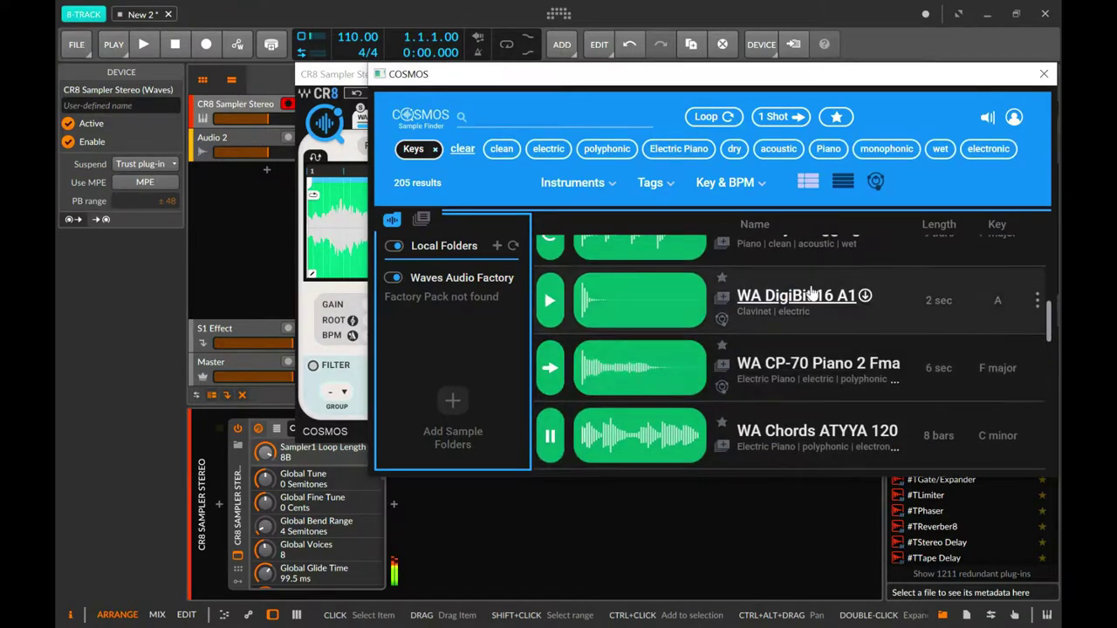
pyautogui.click(1044, 73)
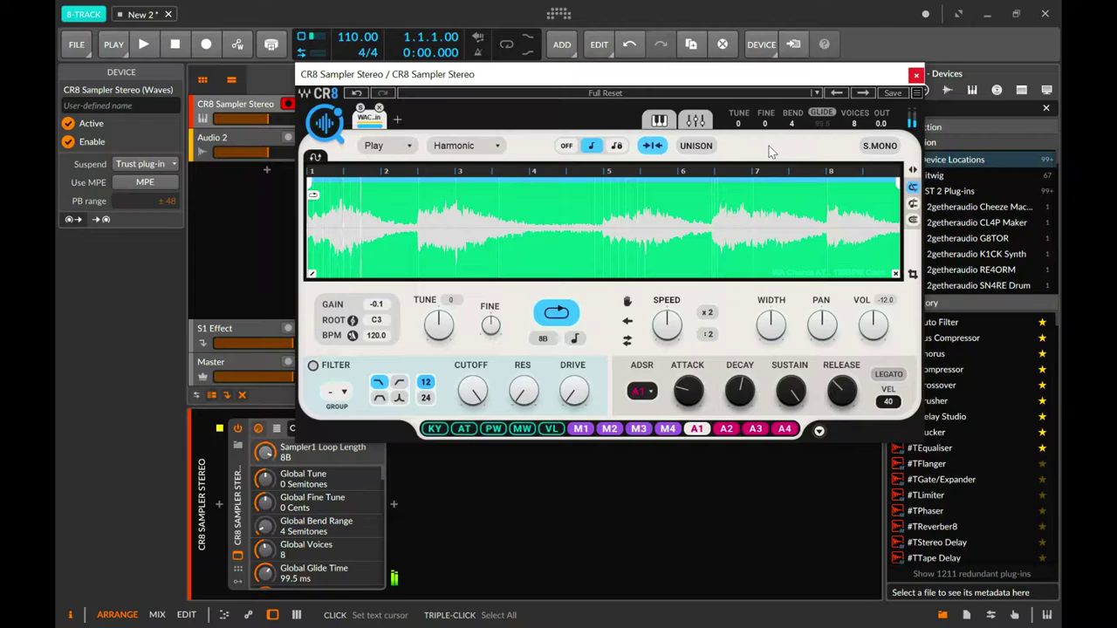
# Set the project tempo to 120 BPM.
pyautogui.click(352, 36)
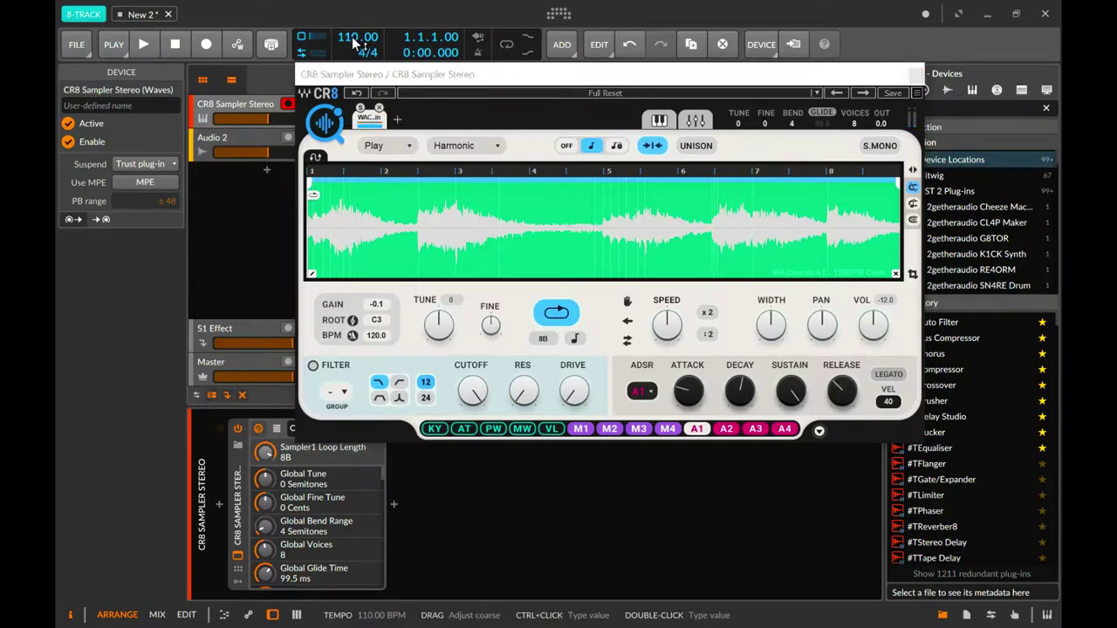
pyautogui.doubleClick(351, 37)
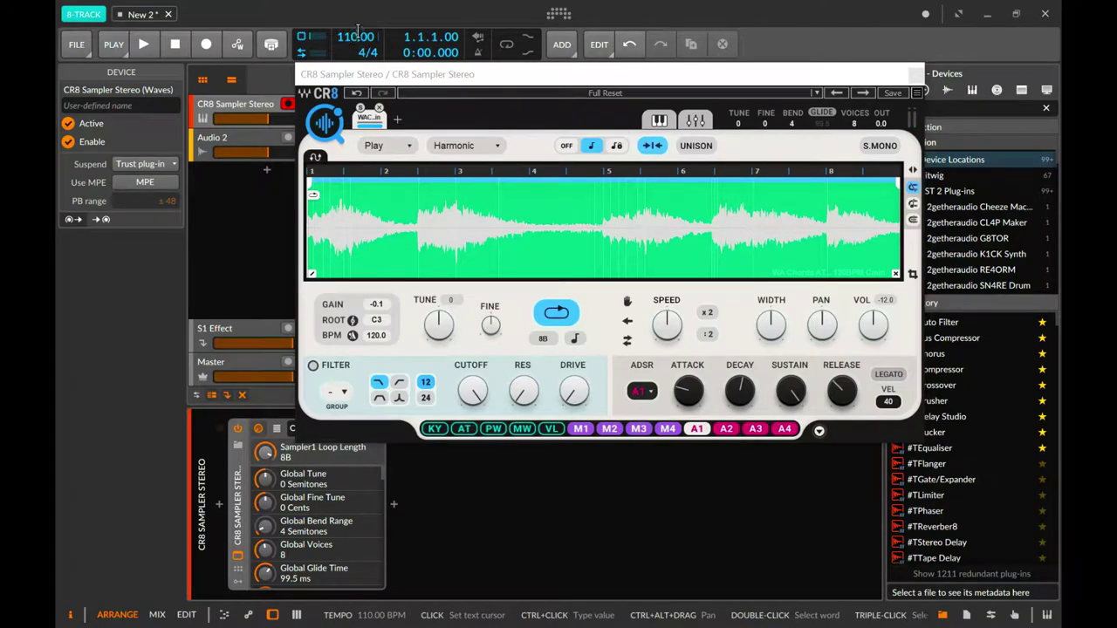
pyautogui.hotkey('ctrl', 'a')
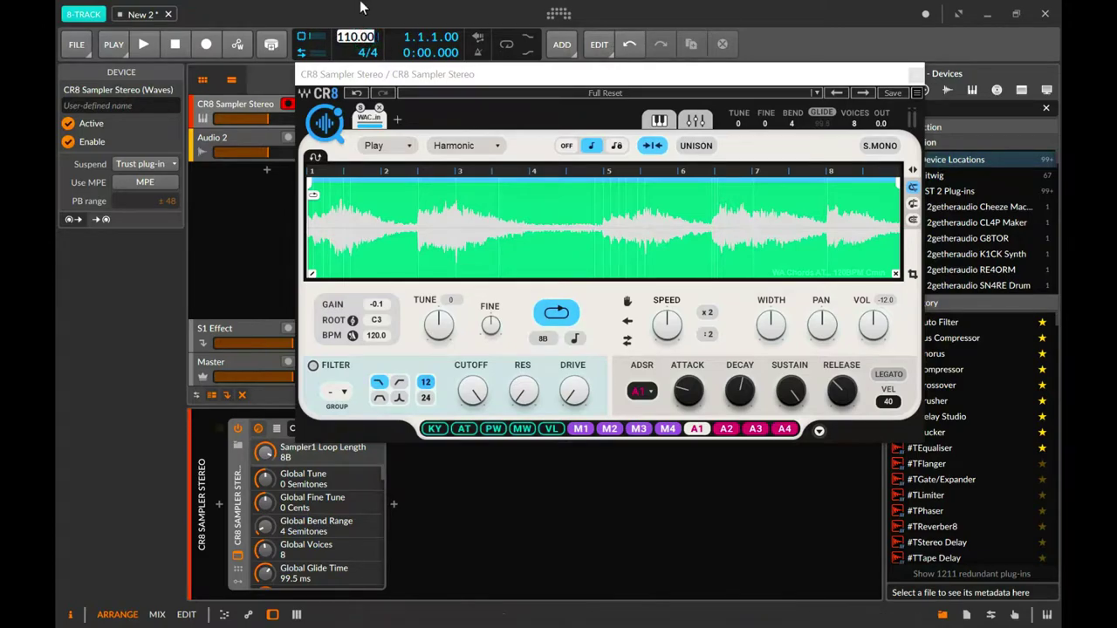
pyautogui.write('1')
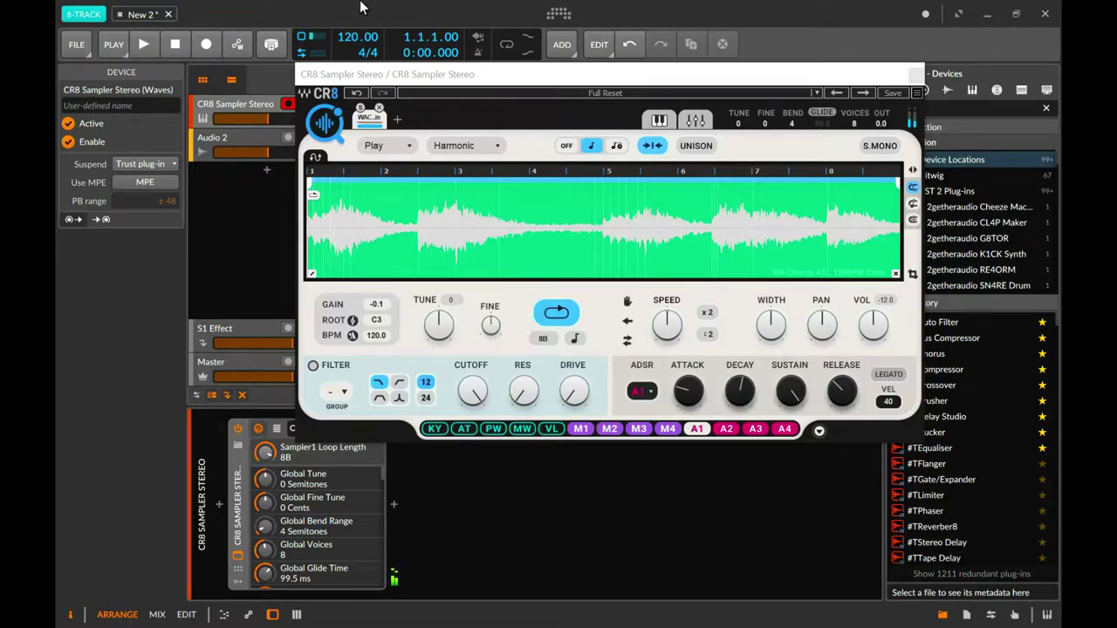
# Set the project tempo to 90 BPM.
pyautogui.doubleClick(355, 37)
pyautogui.write('90')
pyautogui.press('Return')
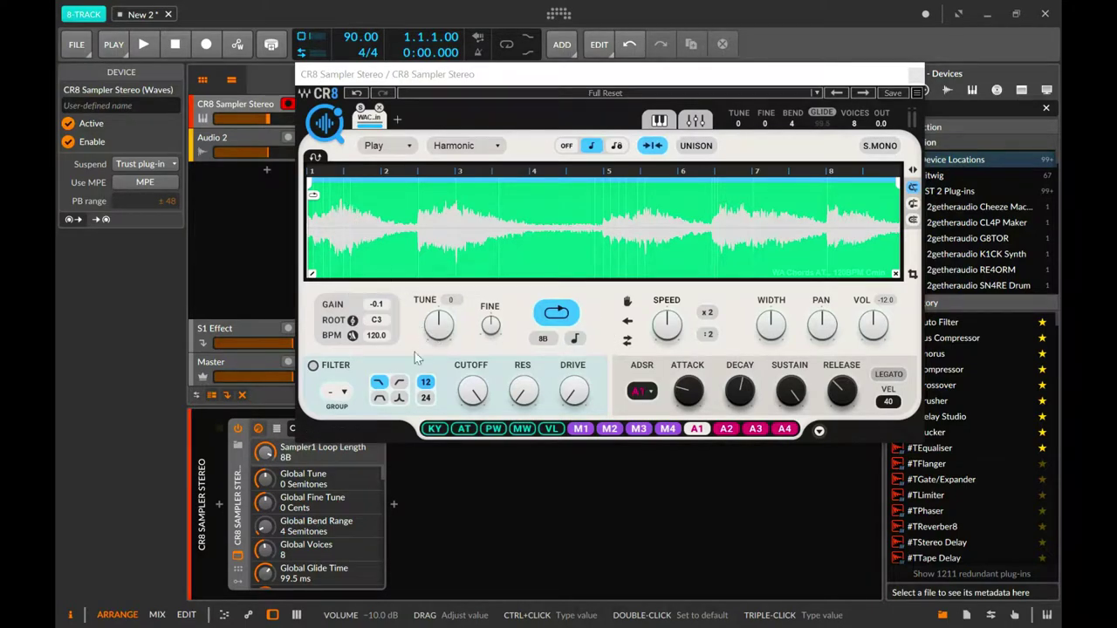
# Set the loaded sample's BPM value in the CR8 Sampler to 90.
pyautogui.click(378, 344)
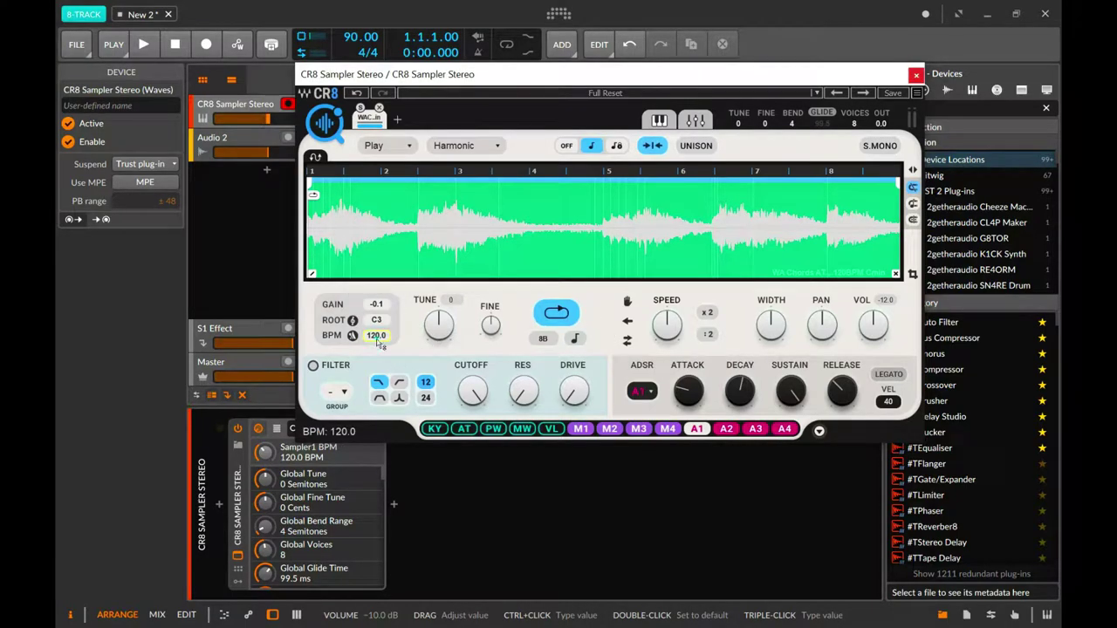
pyautogui.doubleClick(379, 344)
pyautogui.write('90')
pyautogui.press('Return')
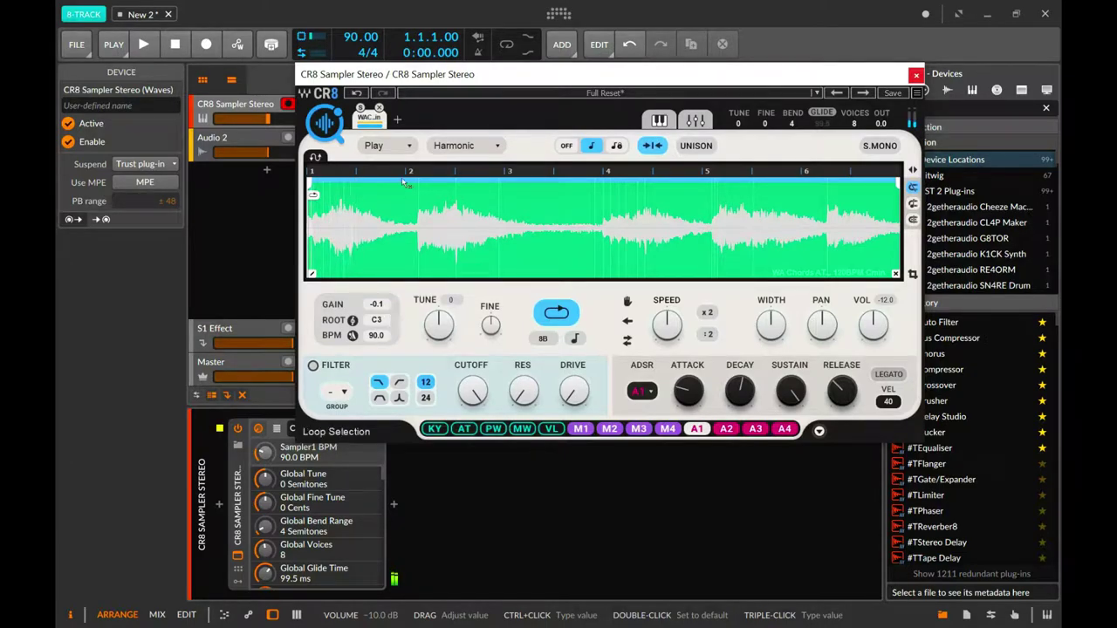
# Raise the loaded sample's gain to 4.1 and its volume to about -5.9 dB.
pyautogui.moveTo(376, 304); pyautogui.dragTo(376, 283)
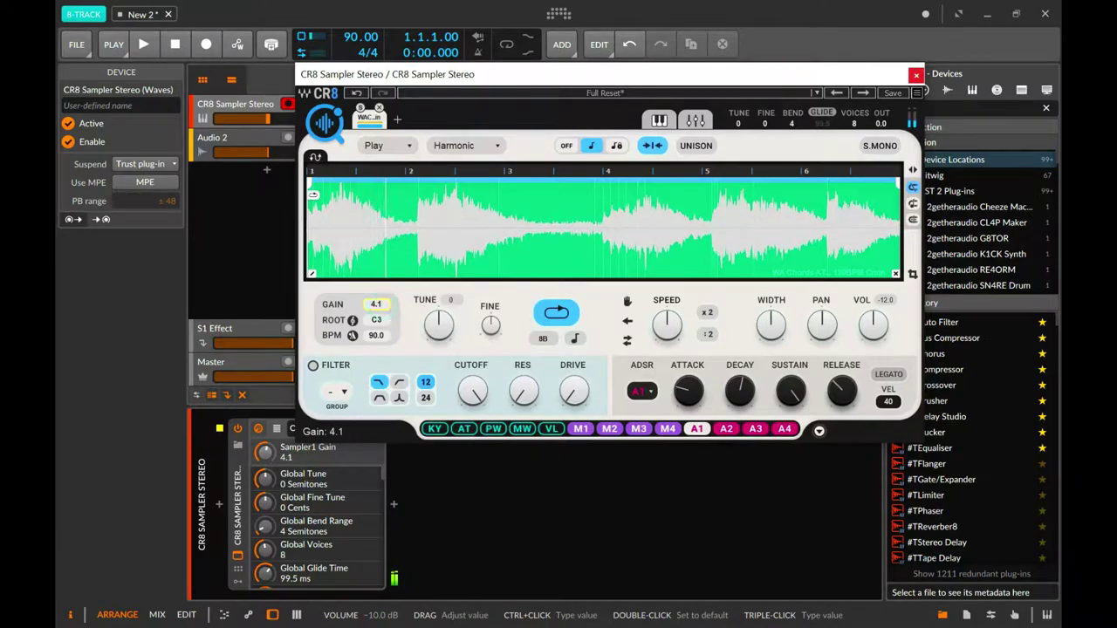
pyautogui.moveTo(872, 325); pyautogui.dragTo(873, 312)
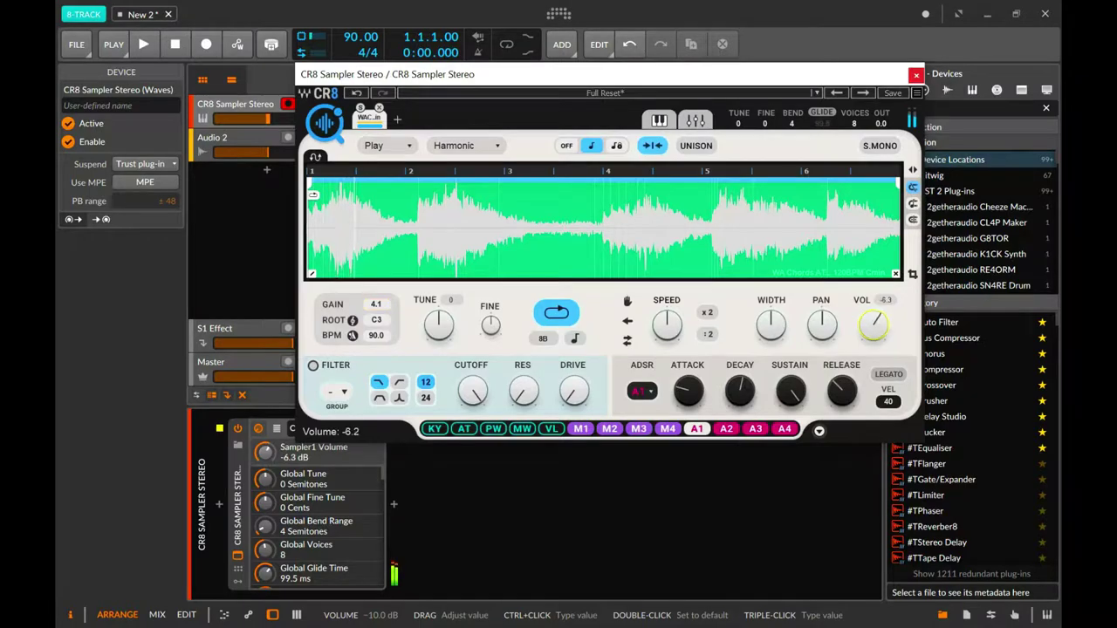
# Move the CR8 window clear of the tracks, lower the CR8 Sampler Stereo track's volume, and close the sampler window.
pyautogui.moveTo(550, 79); pyautogui.dragTo(773, 238)
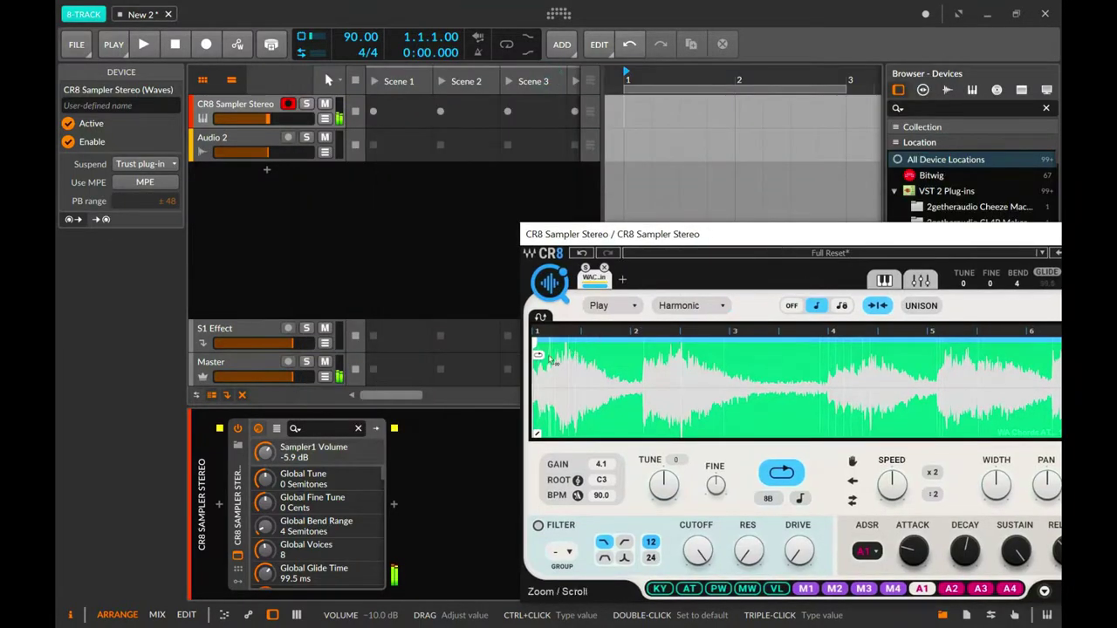
pyautogui.click(276, 121)
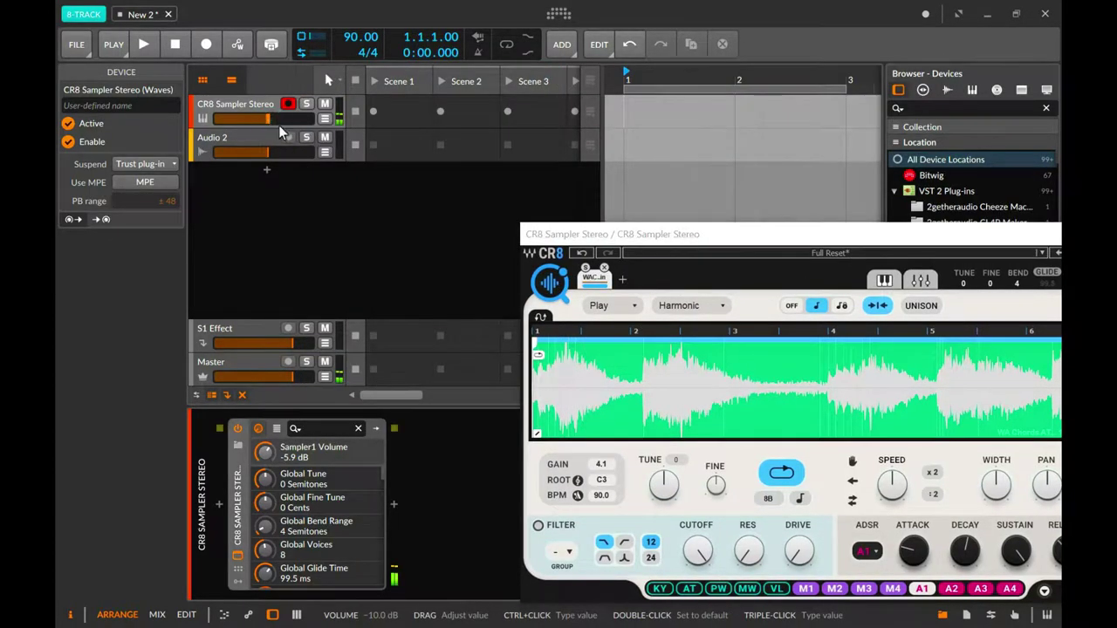
pyautogui.click(279, 132)
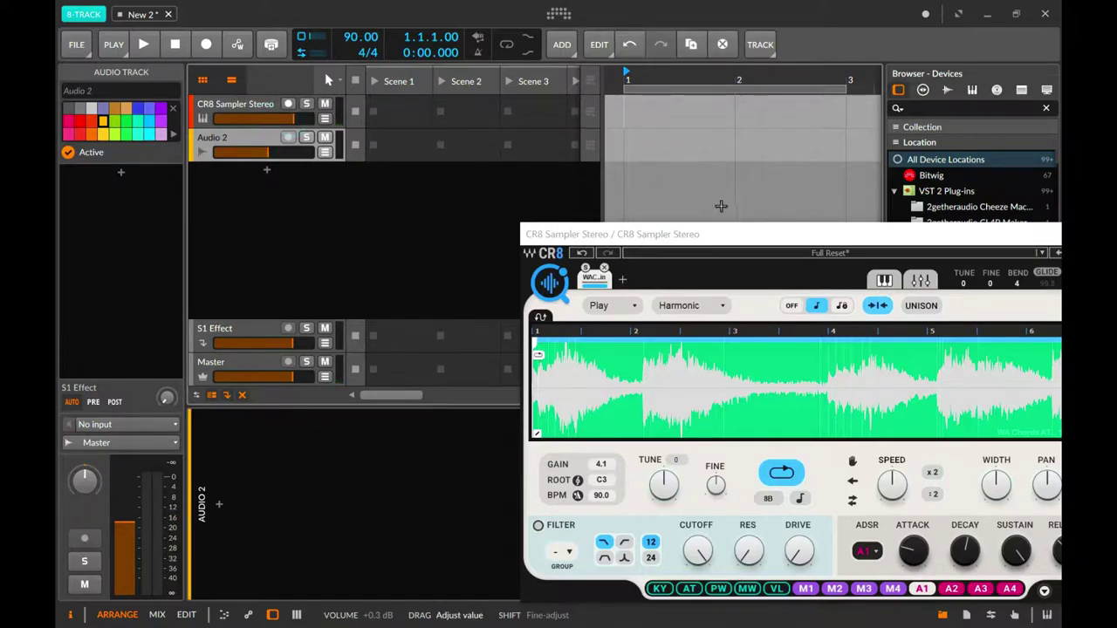
pyautogui.moveTo(743, 234); pyautogui.dragTo(440, 98)
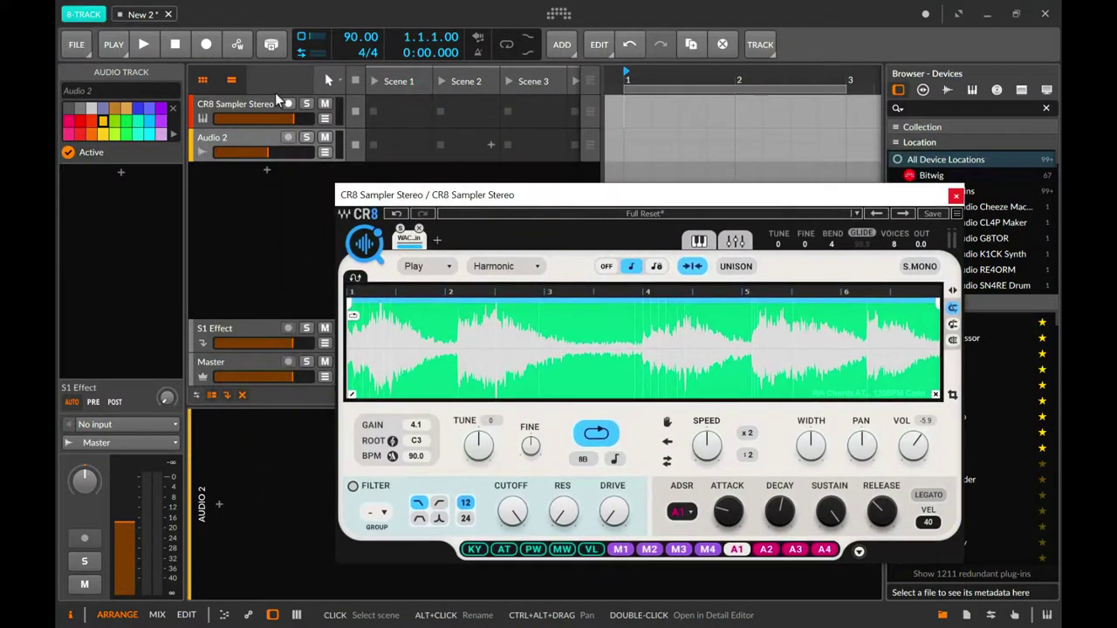
pyautogui.moveTo(291, 122); pyautogui.dragTo(258, 122)
pyautogui.click(576, 199)
pyautogui.moveTo(582, 200); pyautogui.dragTo(447, 75)
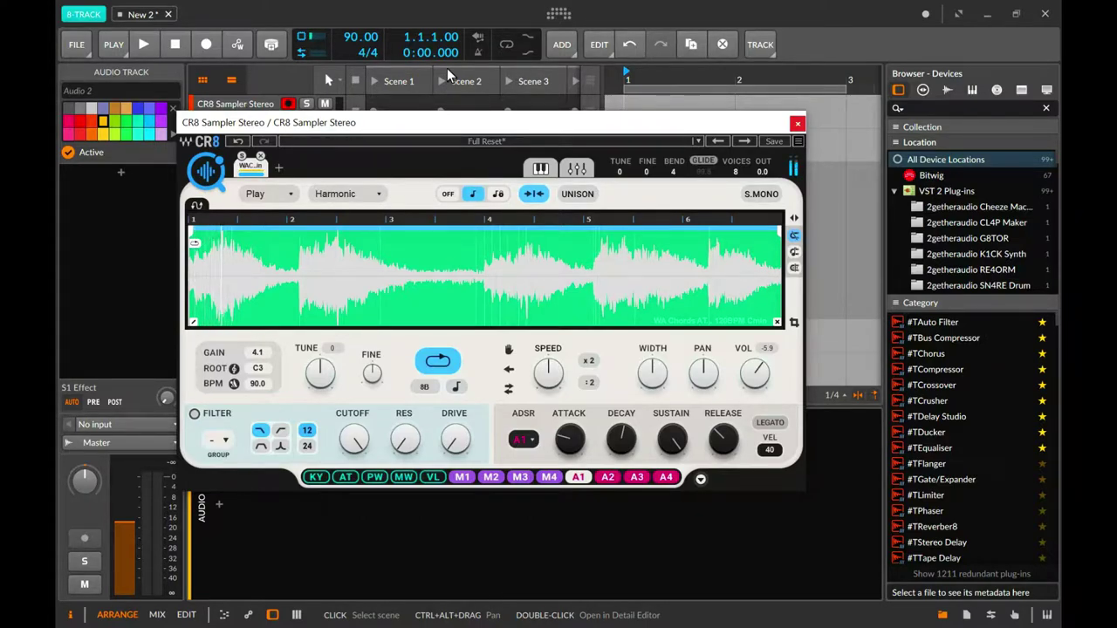
pyautogui.click(796, 123)
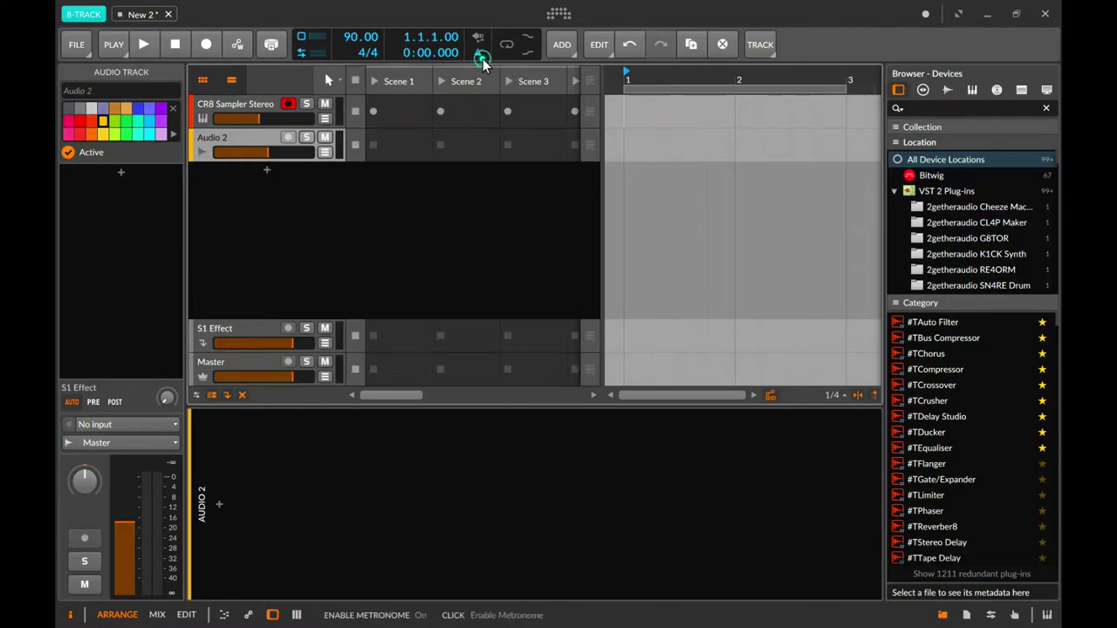
pyautogui.click(206, 48)
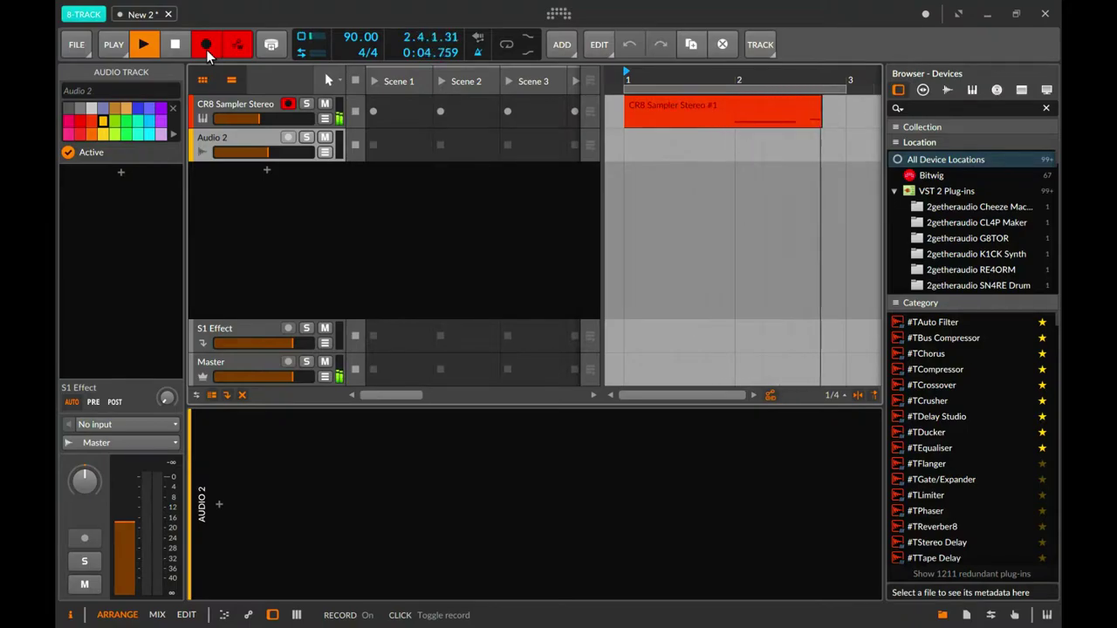
pyautogui.click(206, 50)
pyautogui.hotkey('ctrl', 'z')
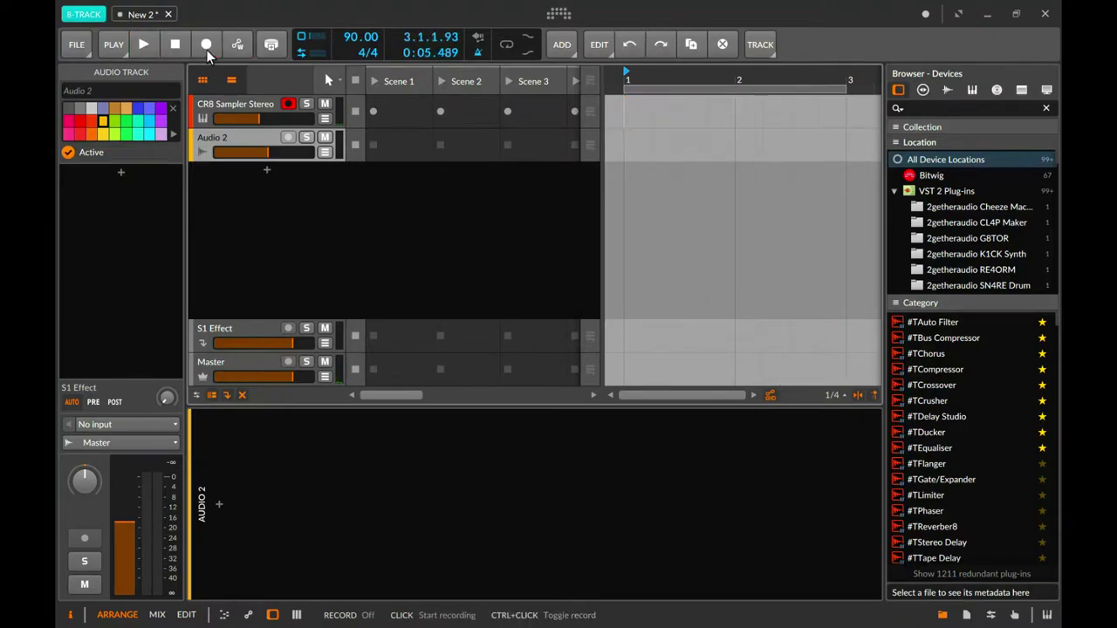
pyautogui.click(203, 41)
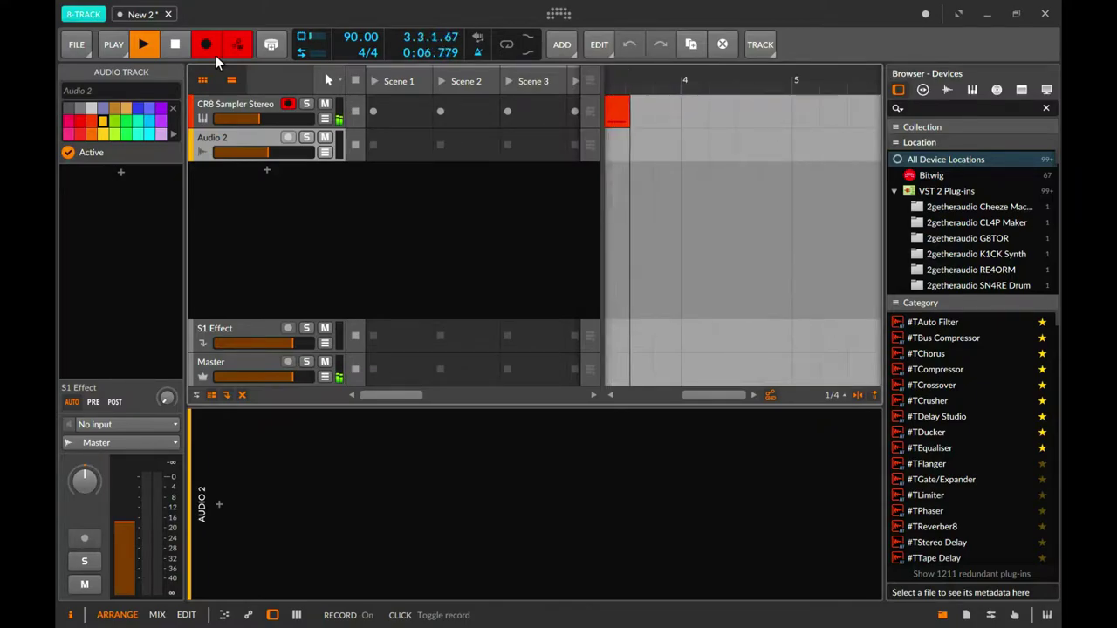
pyautogui.click(216, 56)
pyautogui.hotkey('ctrl', 'z')
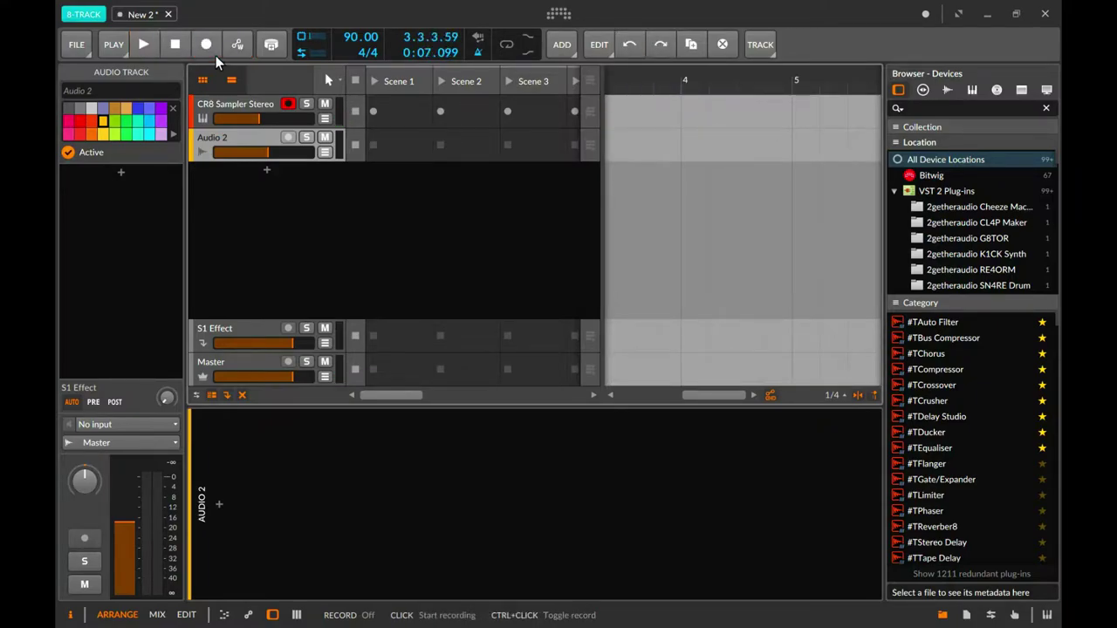
# Record a part on the CR8 Sampler Stereo track, stop the transport, and open the recorded clip's notes for editing.
pyautogui.click(216, 56)
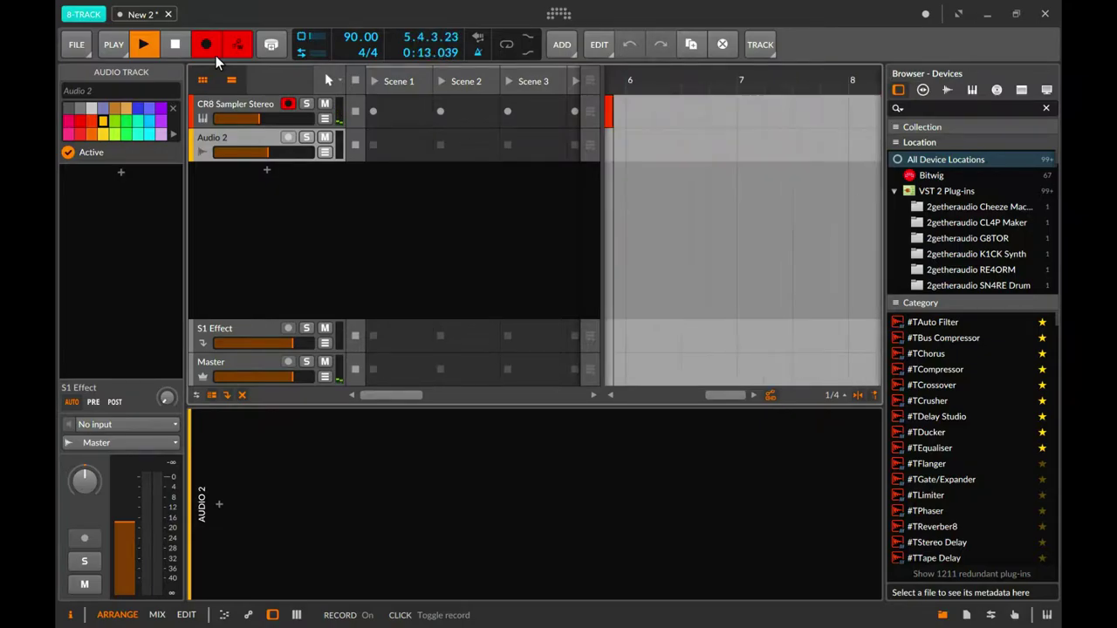
pyautogui.press('space')
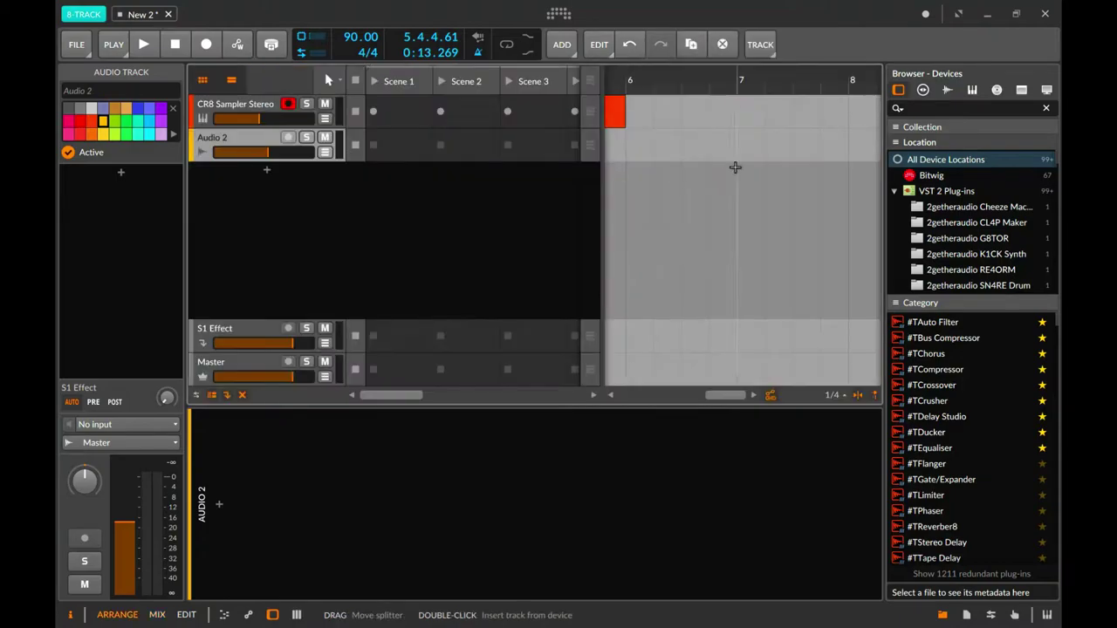
pyautogui.moveTo(646, 79); pyautogui.dragTo(737, 111)
pyautogui.doubleClick(737, 105)
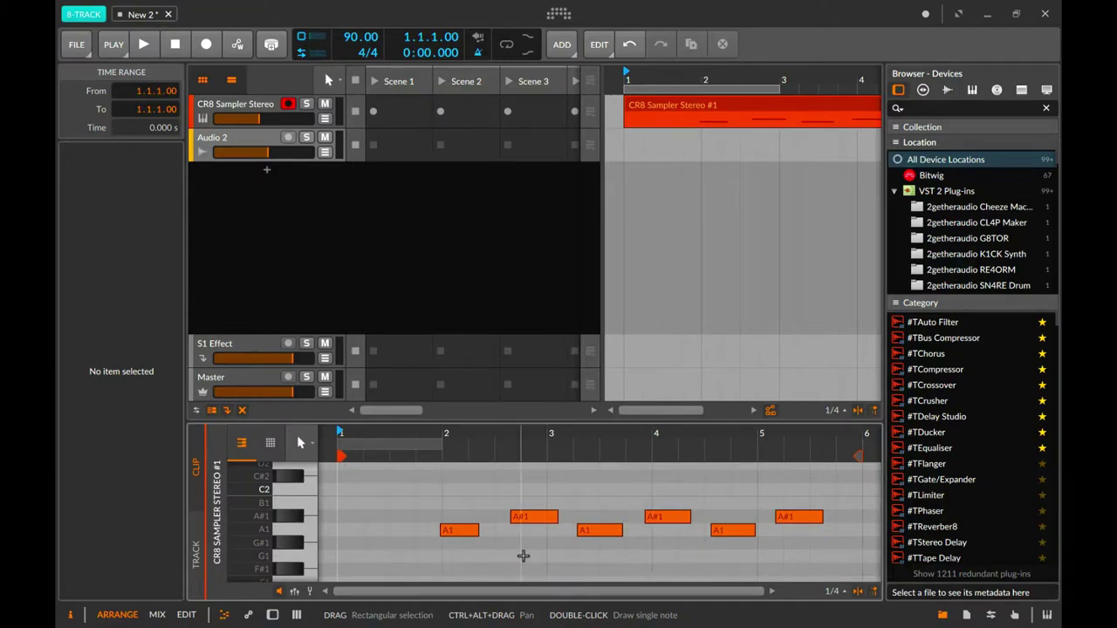
# Slice the clip's first A1 note in place on a straight 1/4 beat grid.
pyautogui.click(458, 531)
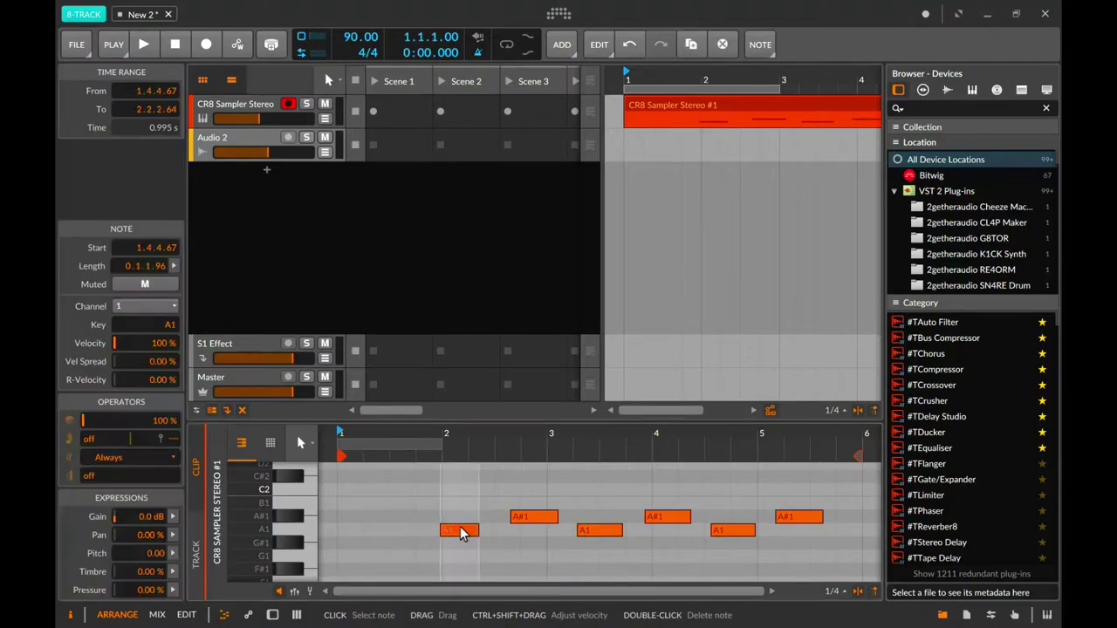
pyautogui.hotkey('ctrl', 'shift', 's')
pyautogui.click(518, 345)
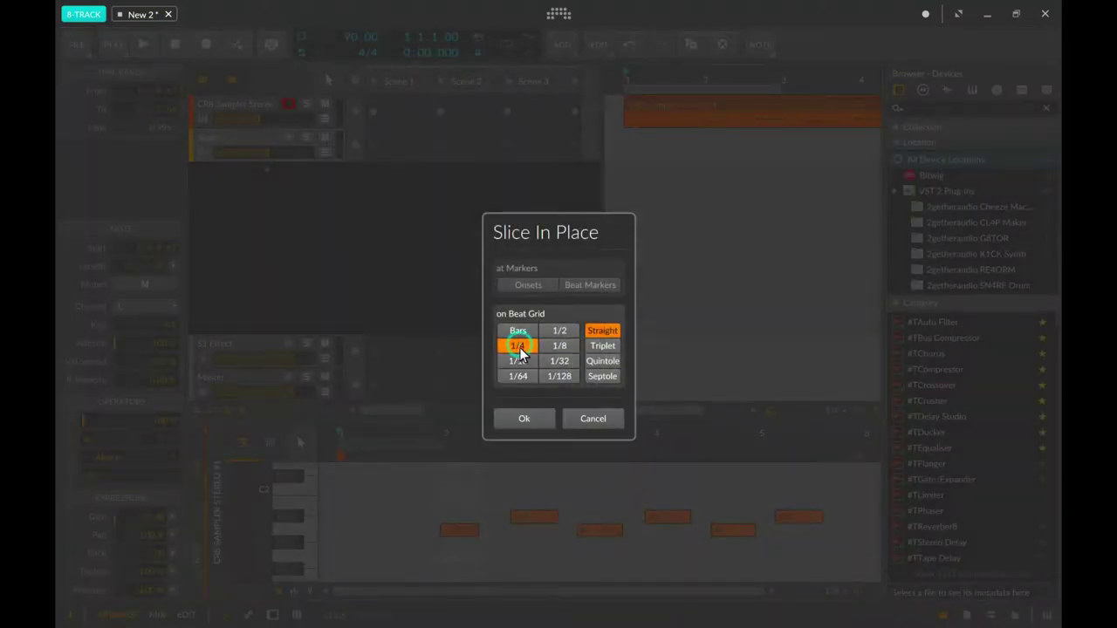
pyautogui.click(520, 418)
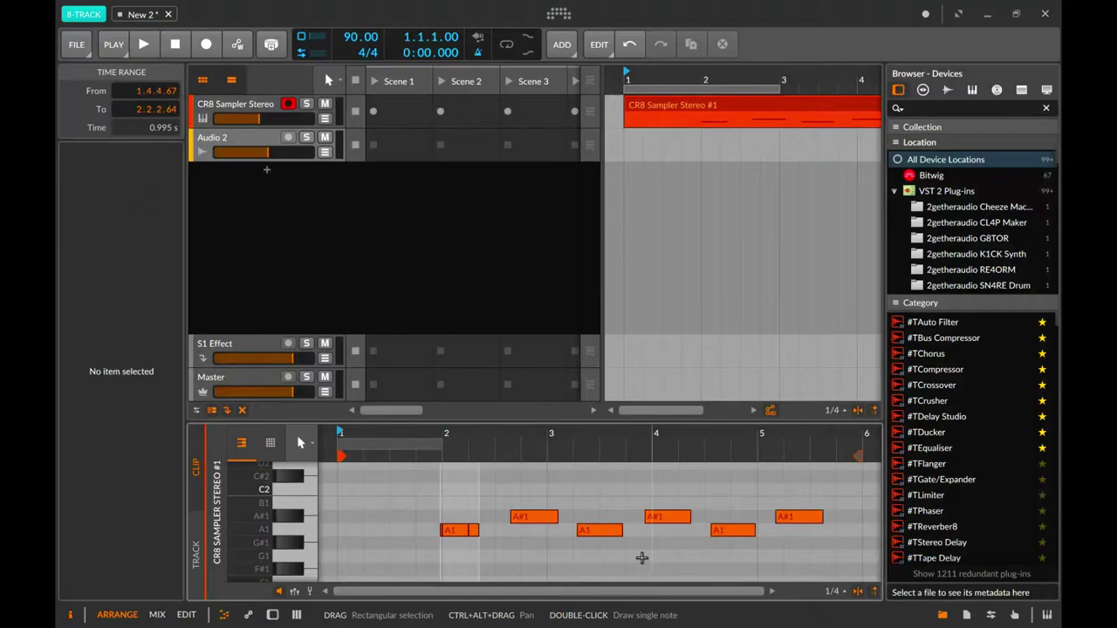
# Try quantizing the second A1 note, audition the clip, and undo the note edits.
pyautogui.rightClick(608, 535)
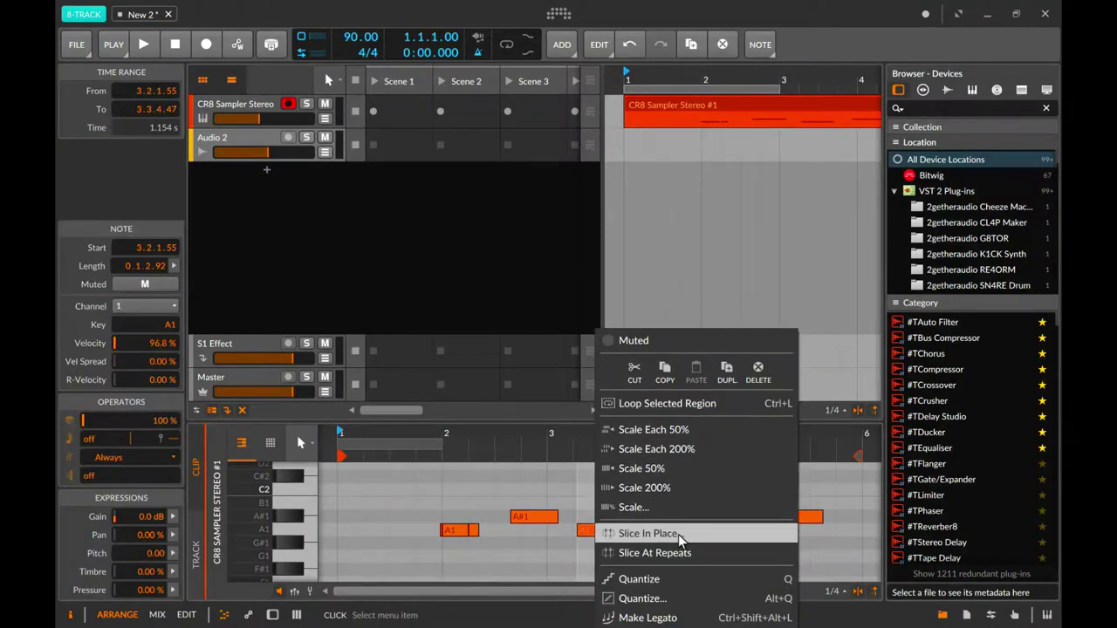
pyautogui.click(661, 579)
pyautogui.press('space')
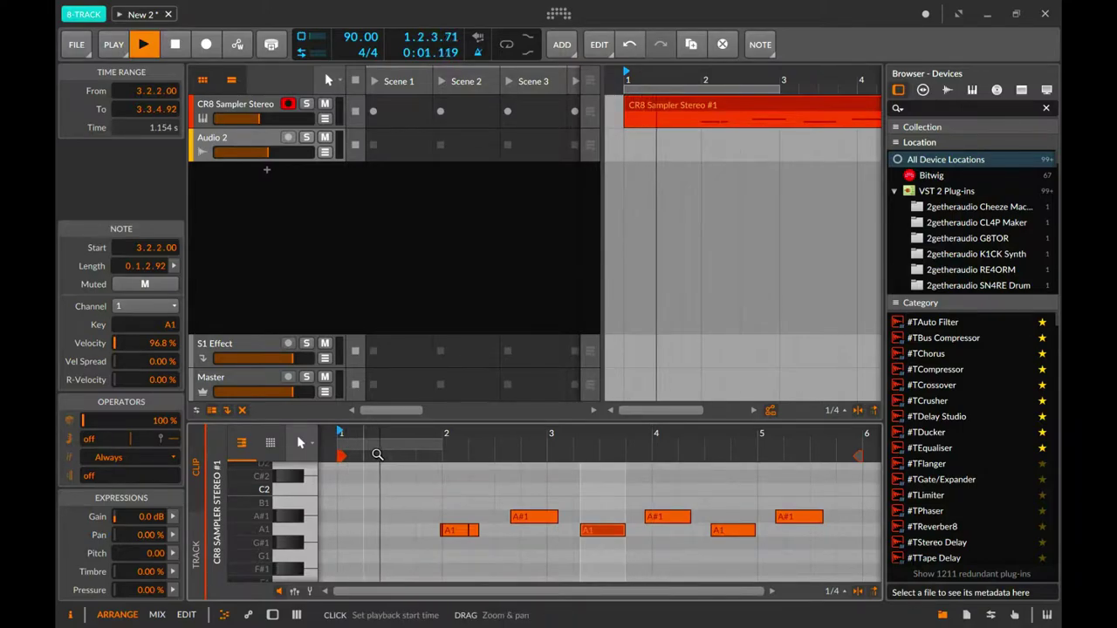
pyautogui.hotkey('ctrl', 'z')
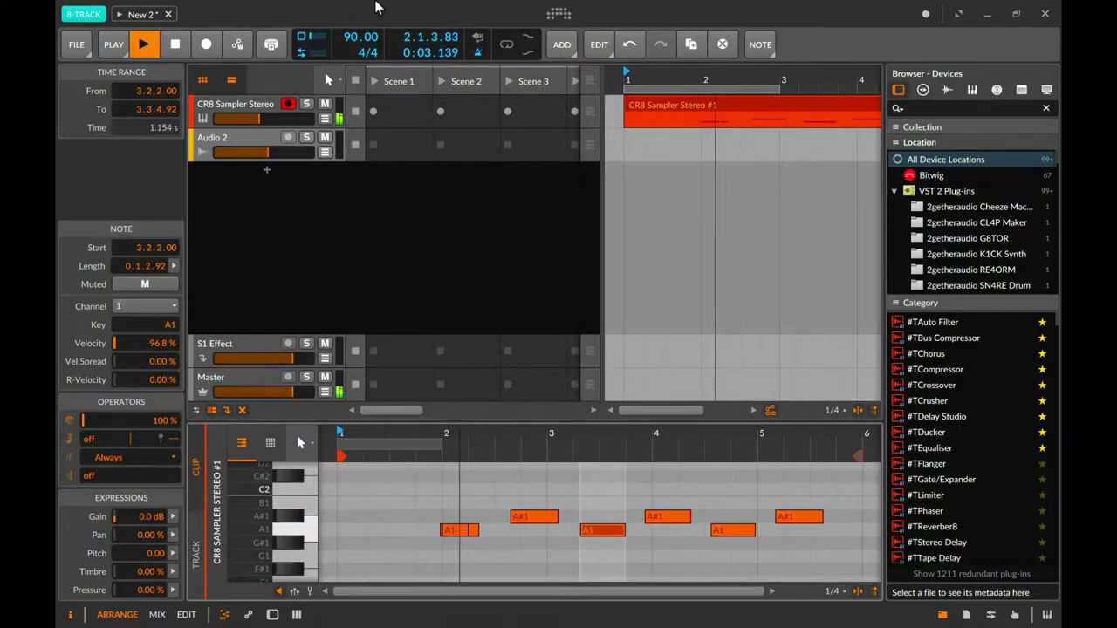
pyautogui.press('space')
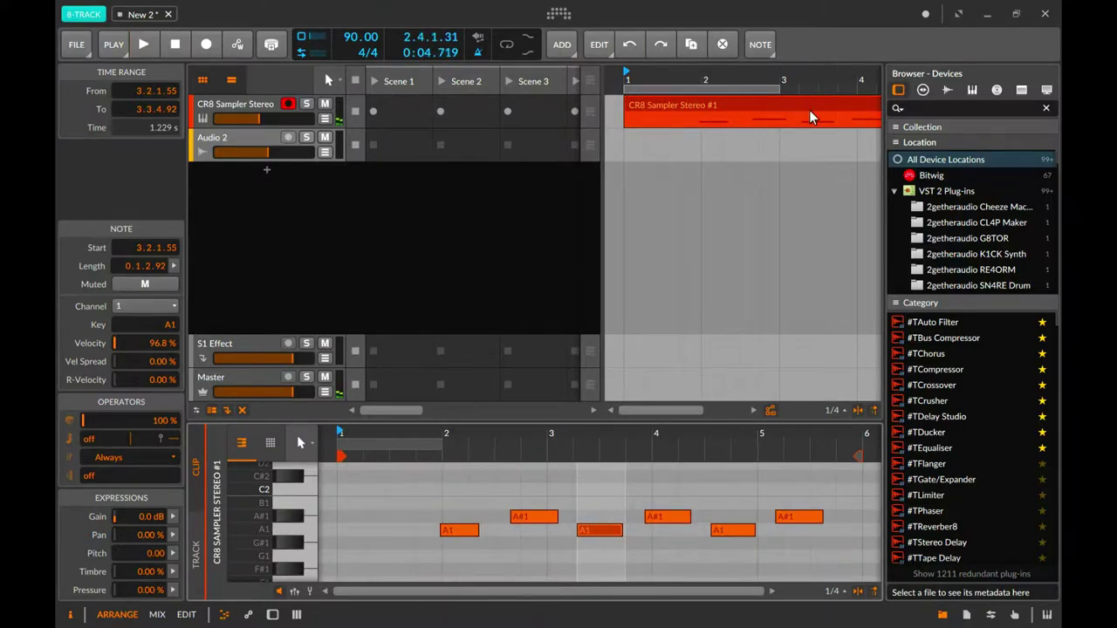
# Delete the recorded clip, record a new take on the CR8 Sampler Stereo track, and play it back from the start.
pyautogui.click(808, 110)
pyautogui.press('Delete')
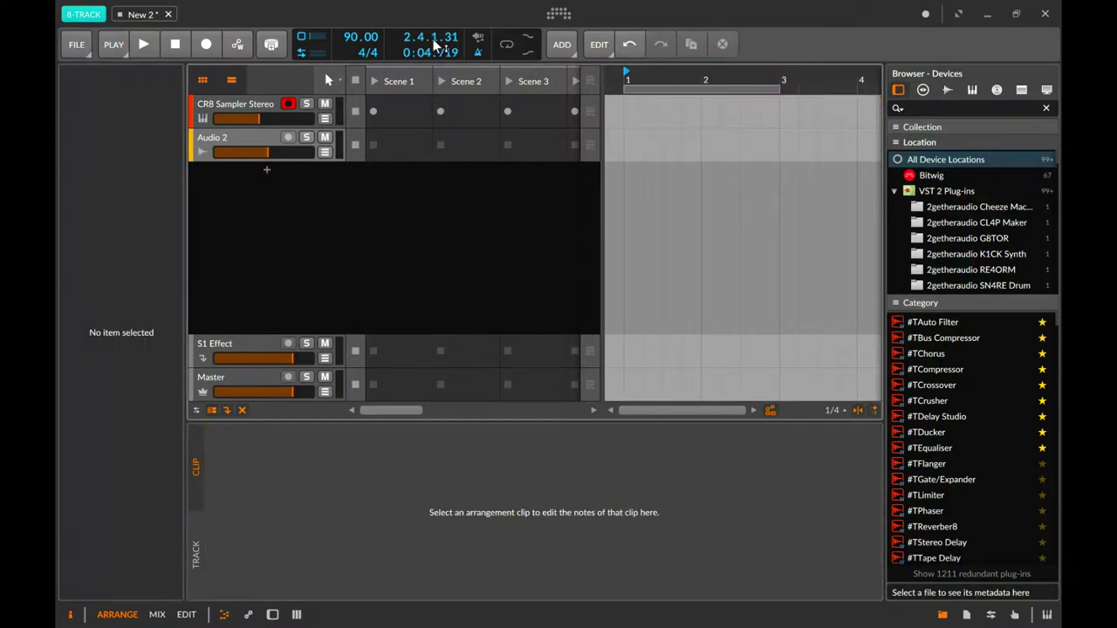
pyautogui.click(204, 50)
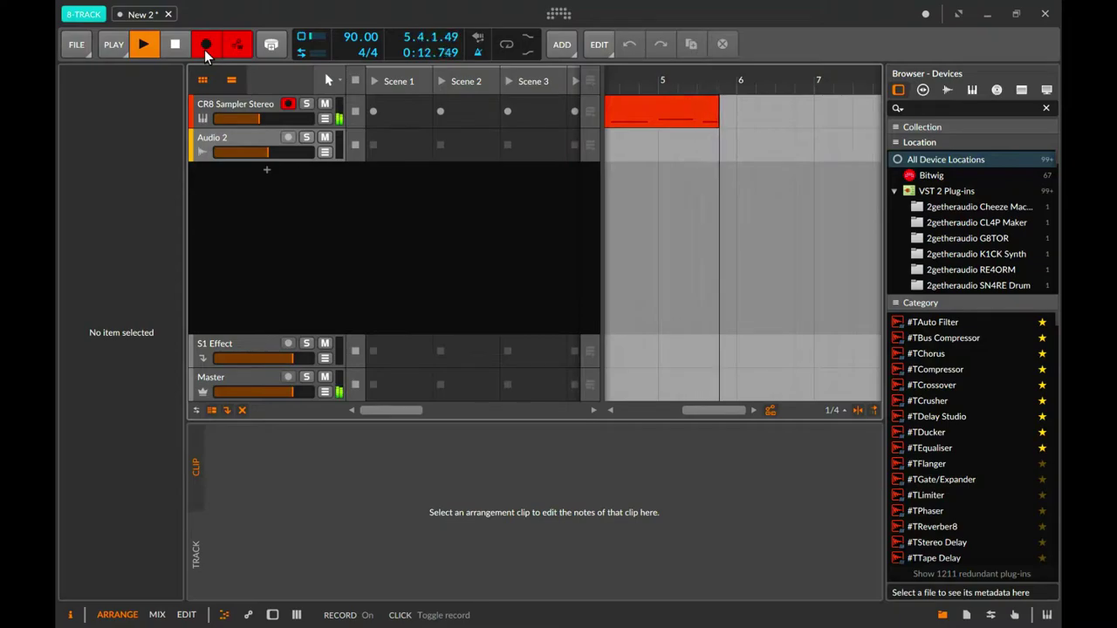
pyautogui.hotkey('alt', '2')
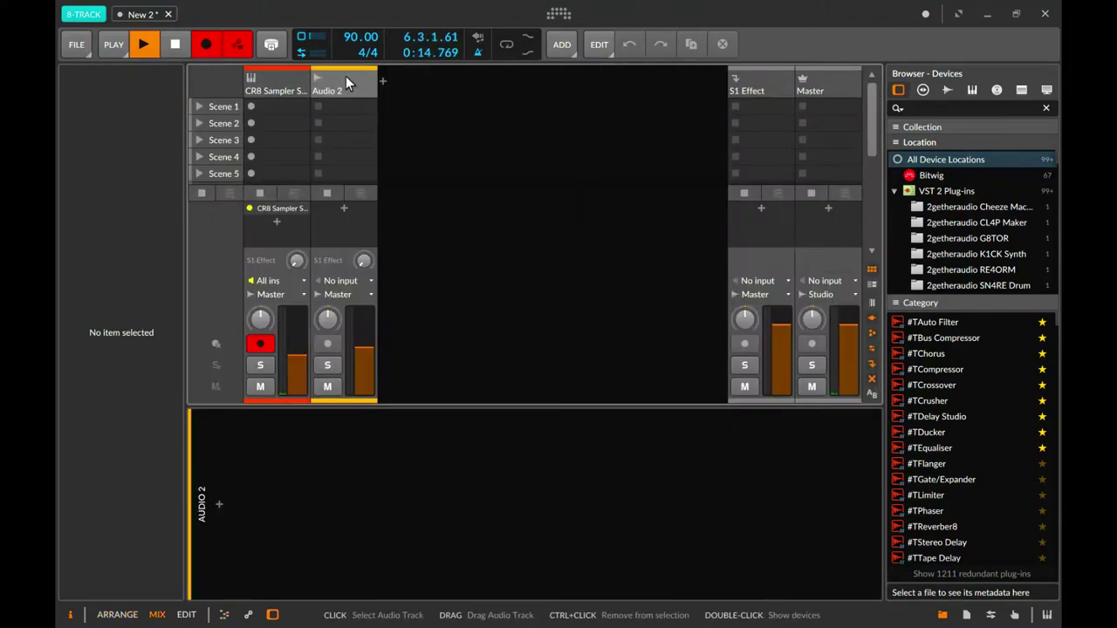
pyautogui.press('space')
pyautogui.hotkey('alt', '1')
pyautogui.press('space')
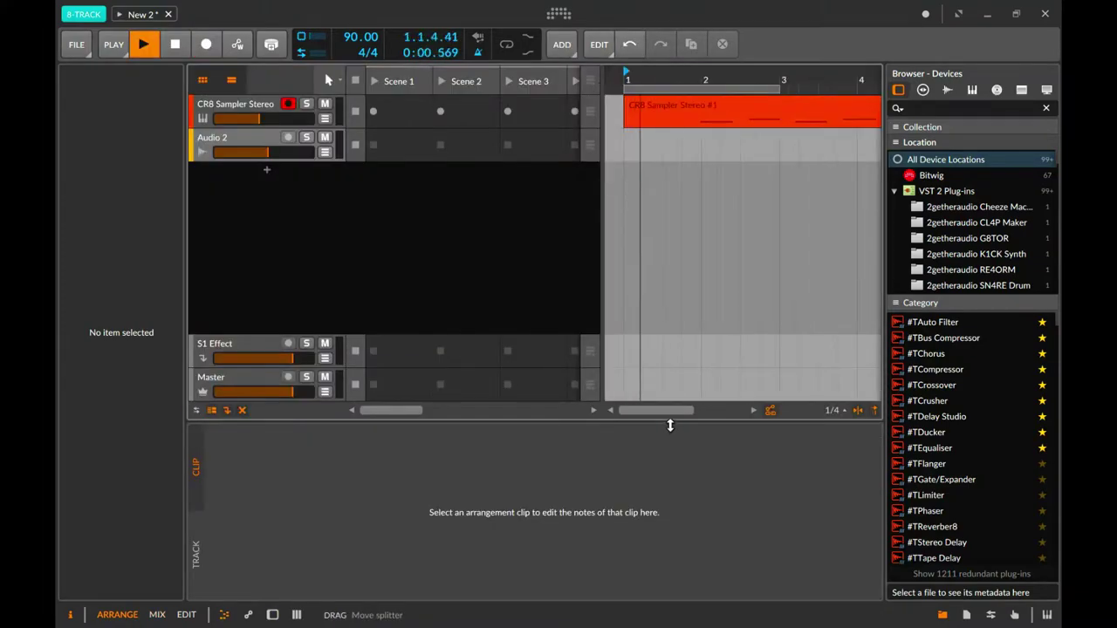
# Trim the empty first bar from the clip's start, align the clip to 1.1.1.00, and audition it.
pyautogui.click(630, 108)
pyautogui.moveTo(627, 108)
pyautogui.mouseDown()
pyautogui.moveTo(739, 110)
pyautogui.moveTo(645, 110)
pyautogui.mouseUp()
pyautogui.press('space')
pyautogui.moveTo(610, 591); pyautogui.dragTo(431, 592)
pyautogui.press('space')
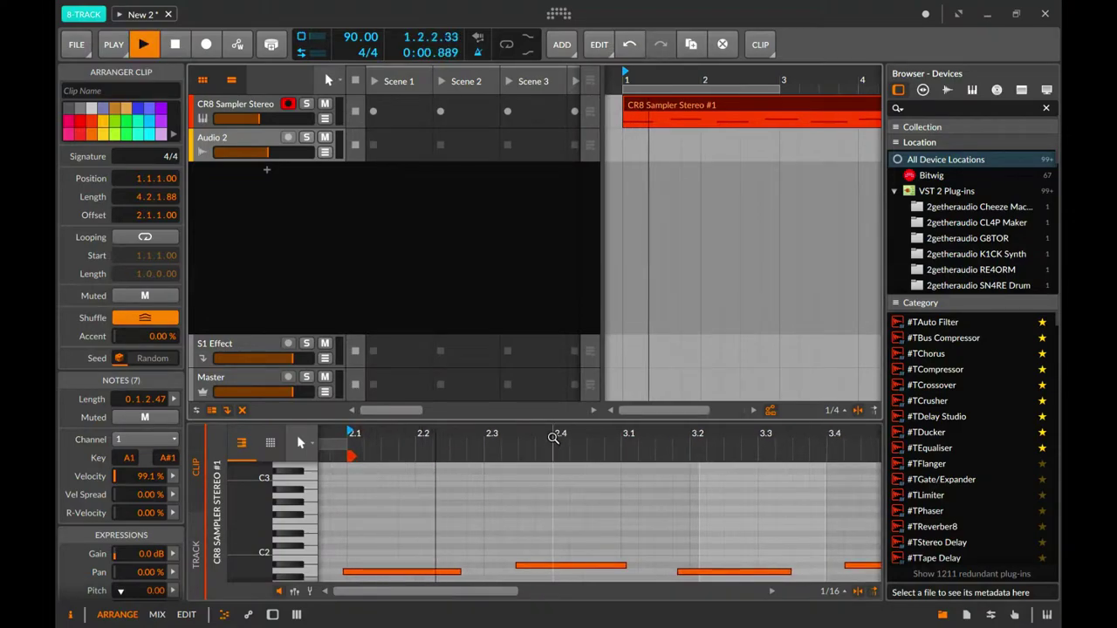
pyautogui.press('space')
pyautogui.press('space')
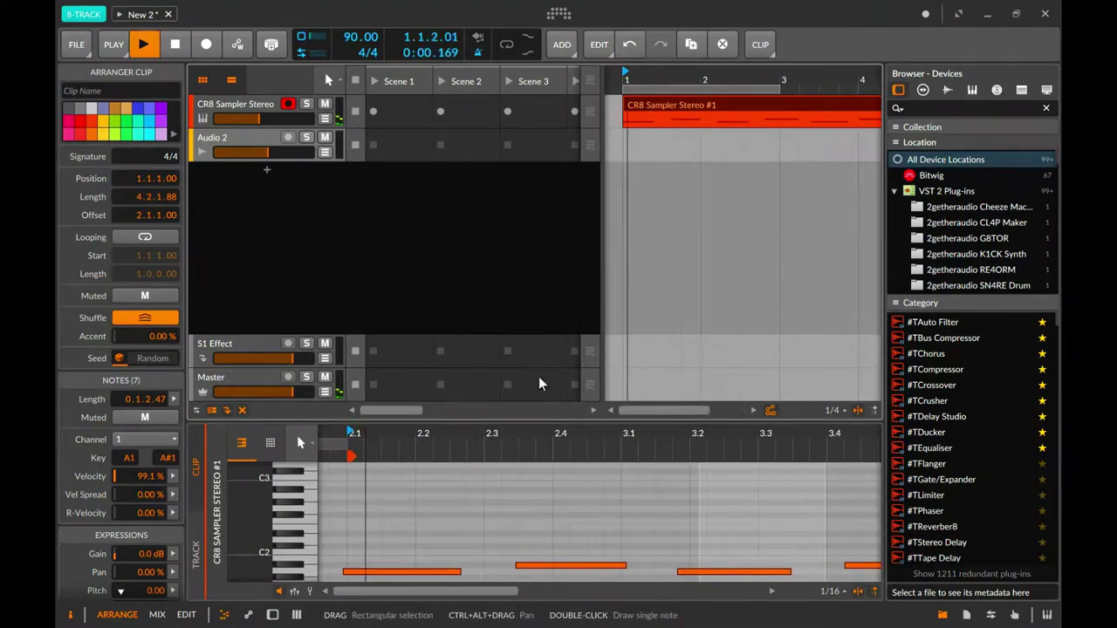
# Quantize individual notes in the clip: the first A1, the A#1 after it, and the A1 starting in beat 4.2.
pyautogui.rightClick(366, 574)
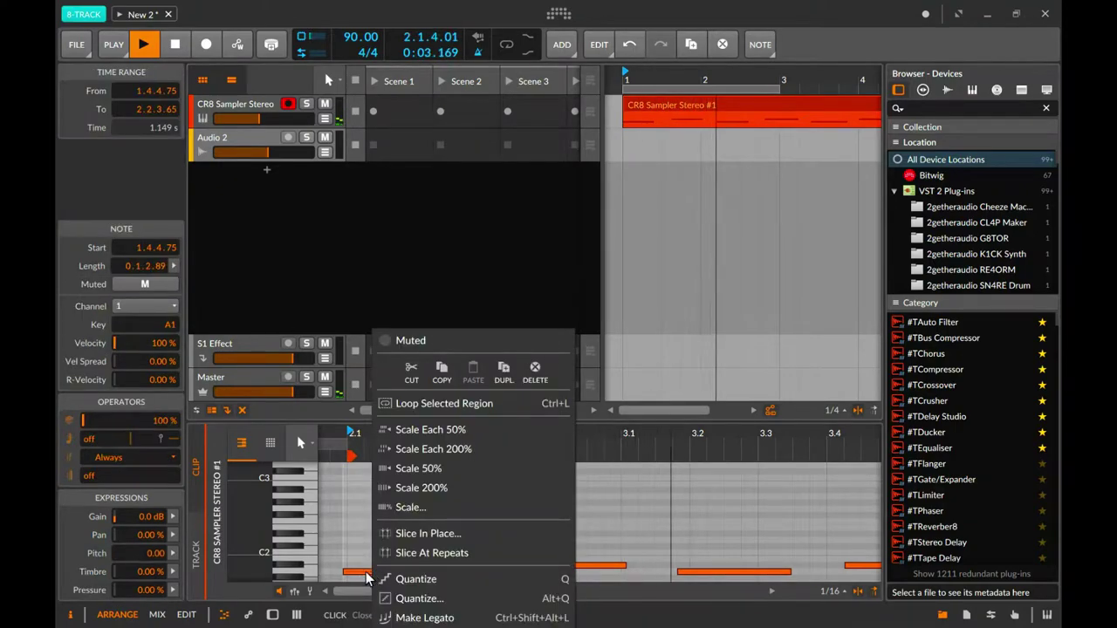
pyautogui.click(410, 578)
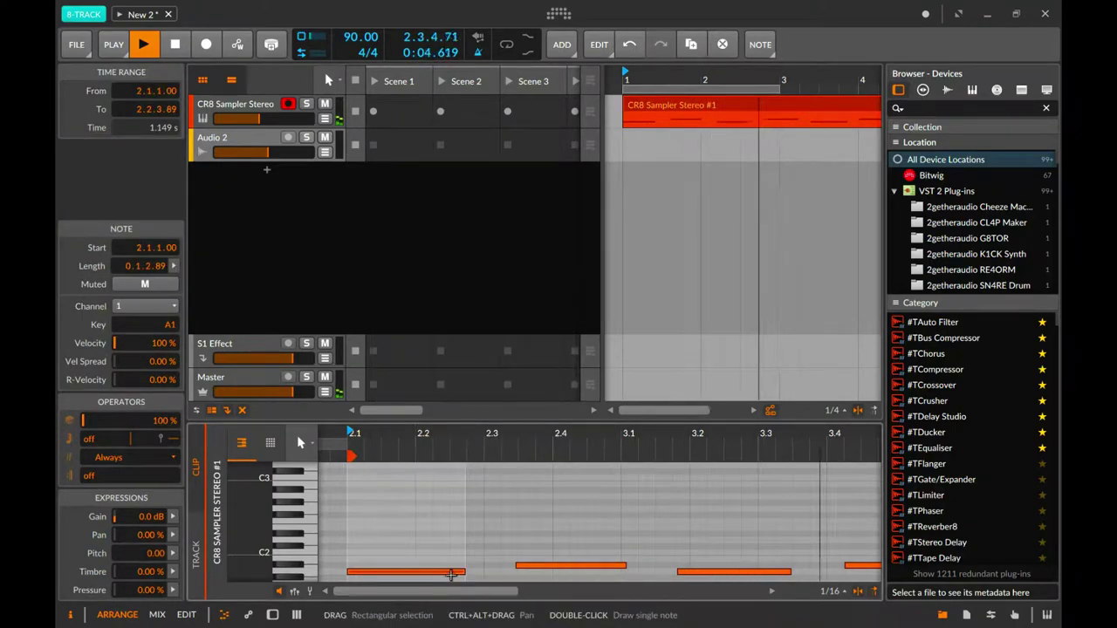
pyautogui.rightClick(557, 565)
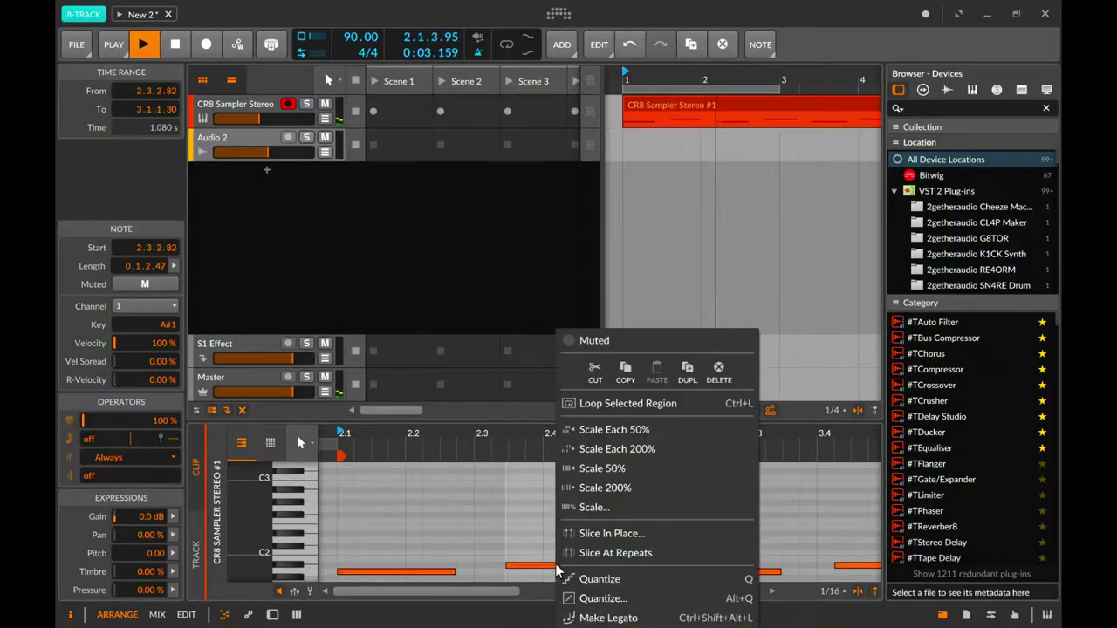
pyautogui.click(596, 581)
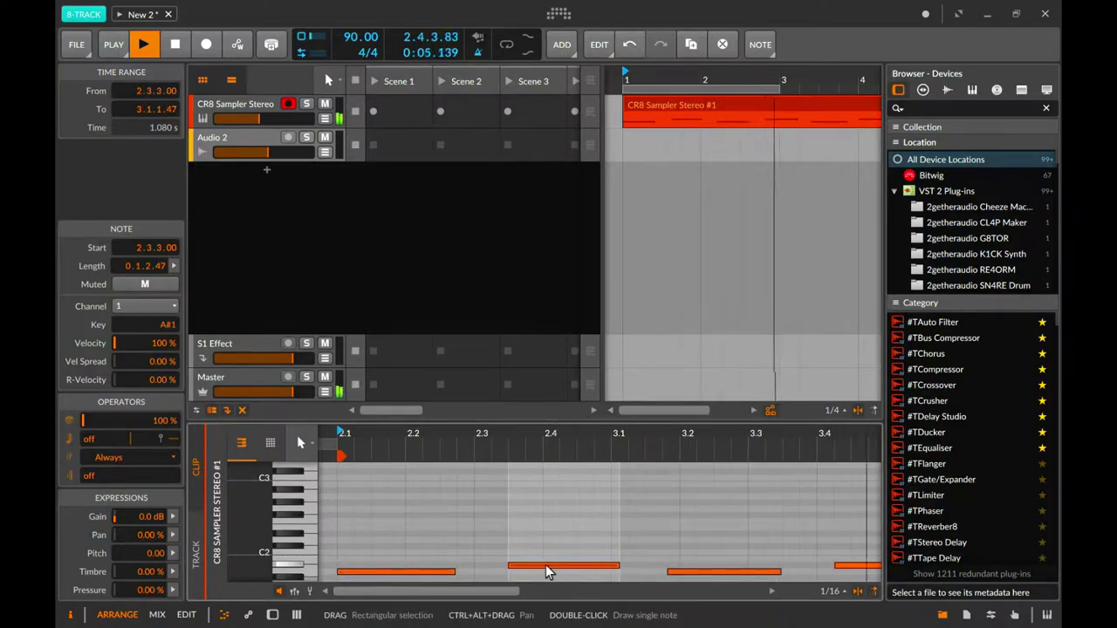
pyautogui.rightClick(505, 568)
pyautogui.click(593, 560)
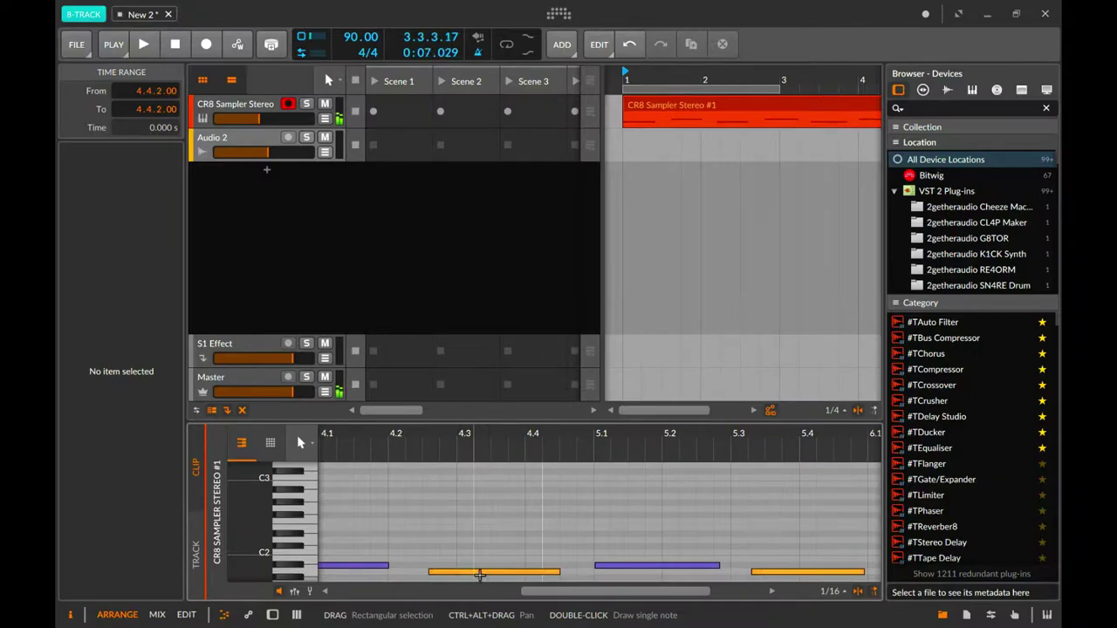
pyautogui.rightClick(488, 568)
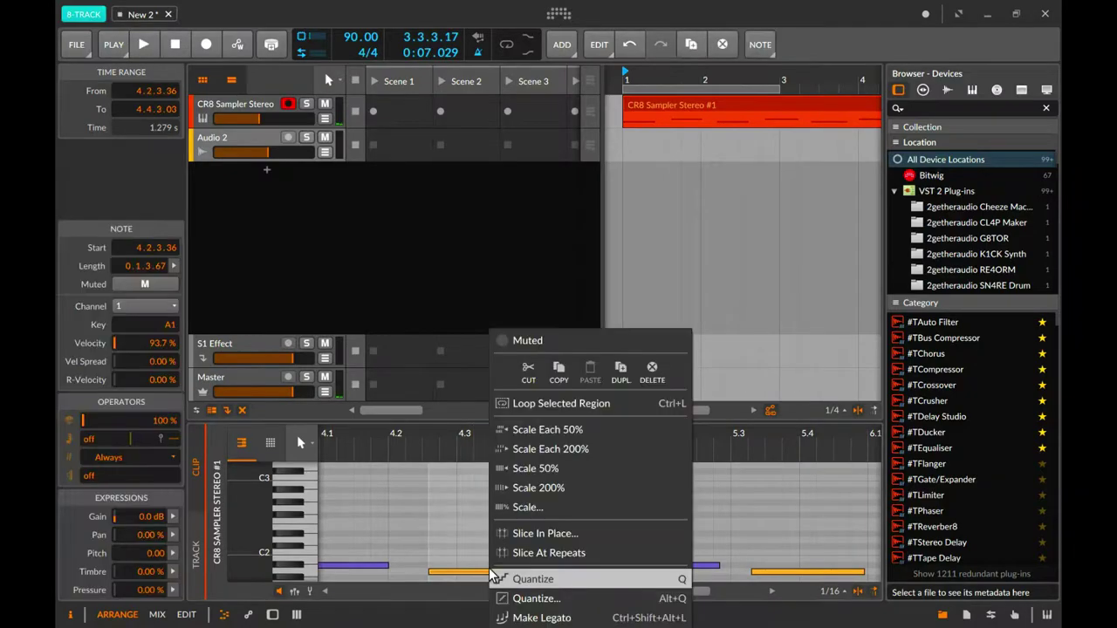
pyautogui.click(555, 581)
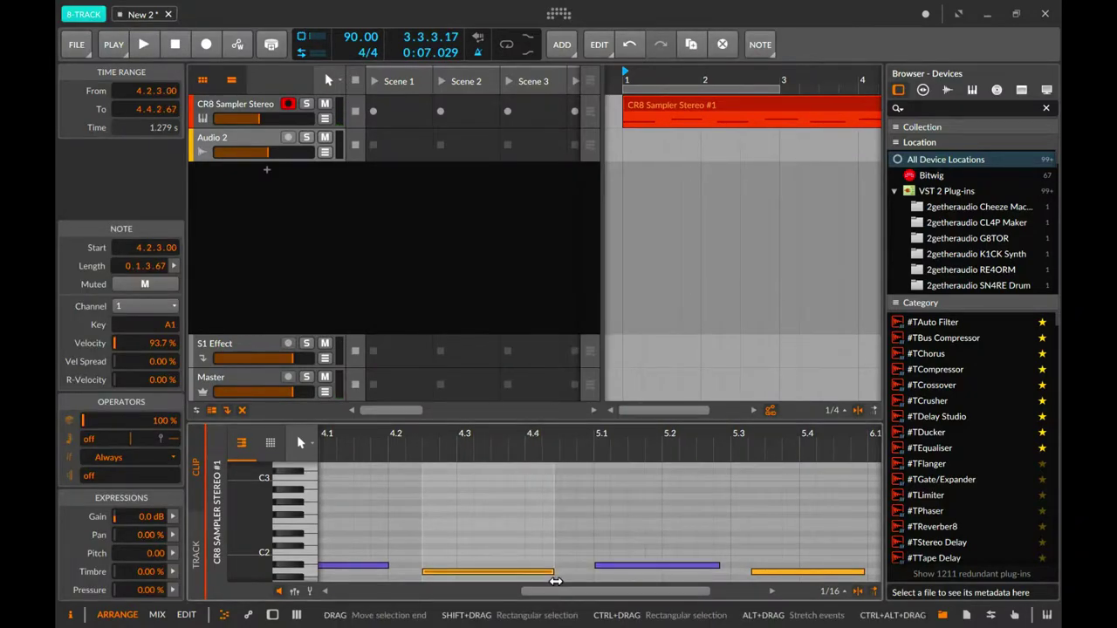
# Delete the edited clip and record another take on the CR8 Sampler Stereo track at 90 BPM.
pyautogui.click(722, 106)
pyautogui.press('Delete')
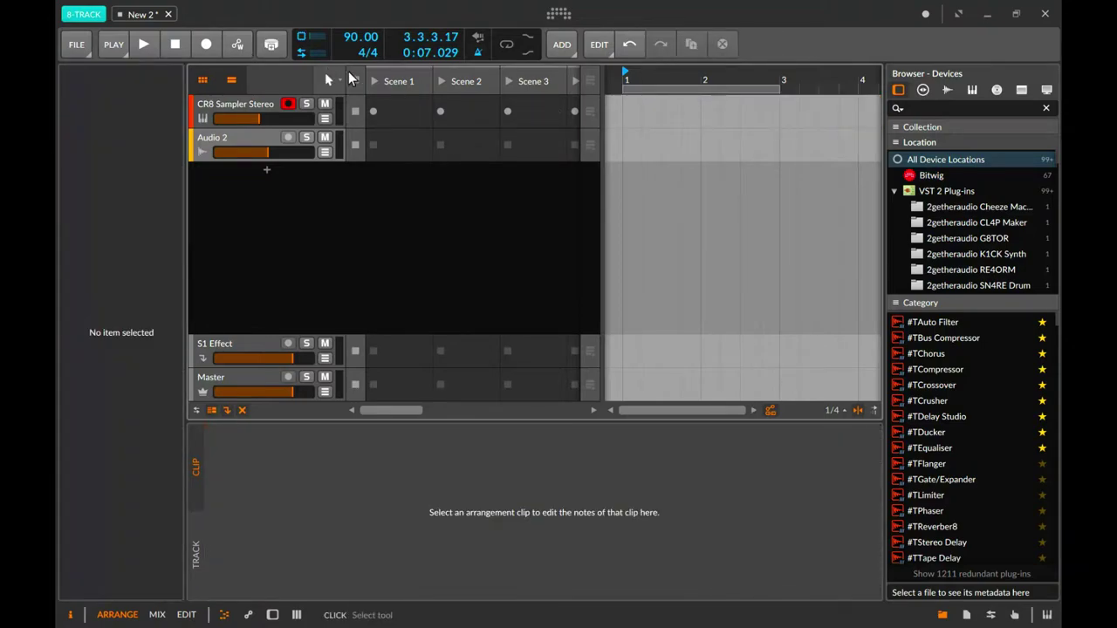
pyautogui.doubleClick(353, 39)
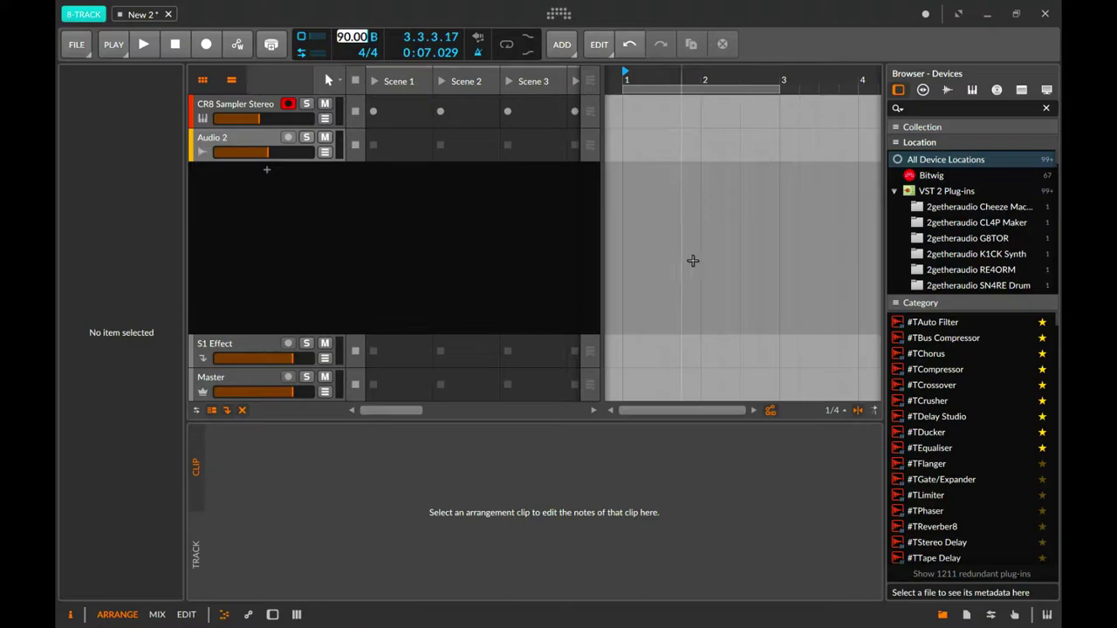
pyautogui.click(707, 510)
pyautogui.press('space')
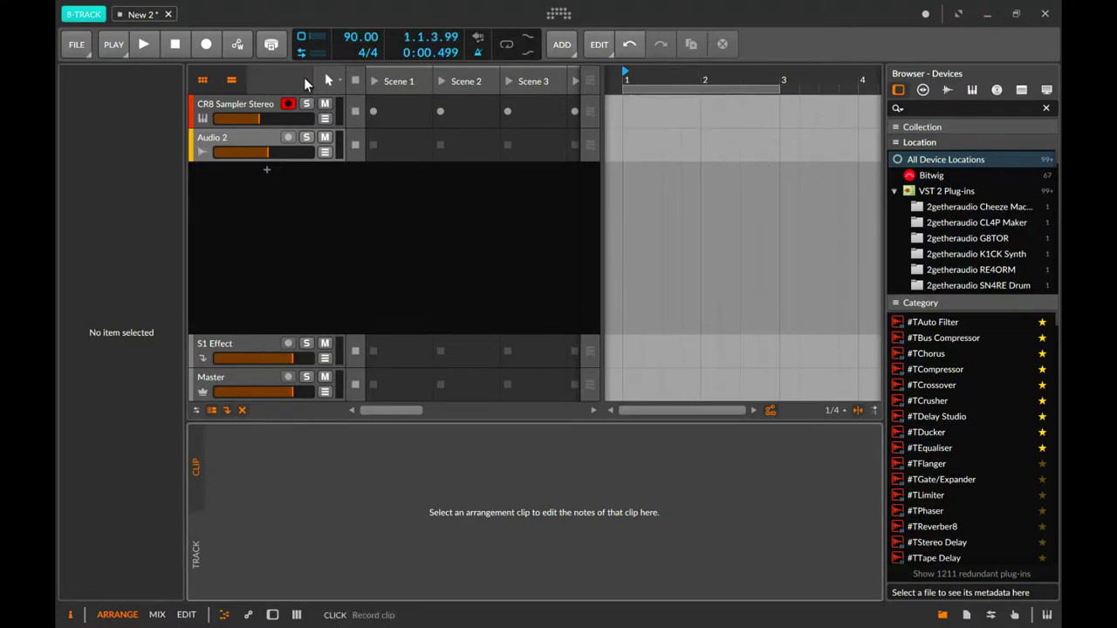
pyautogui.click(206, 44)
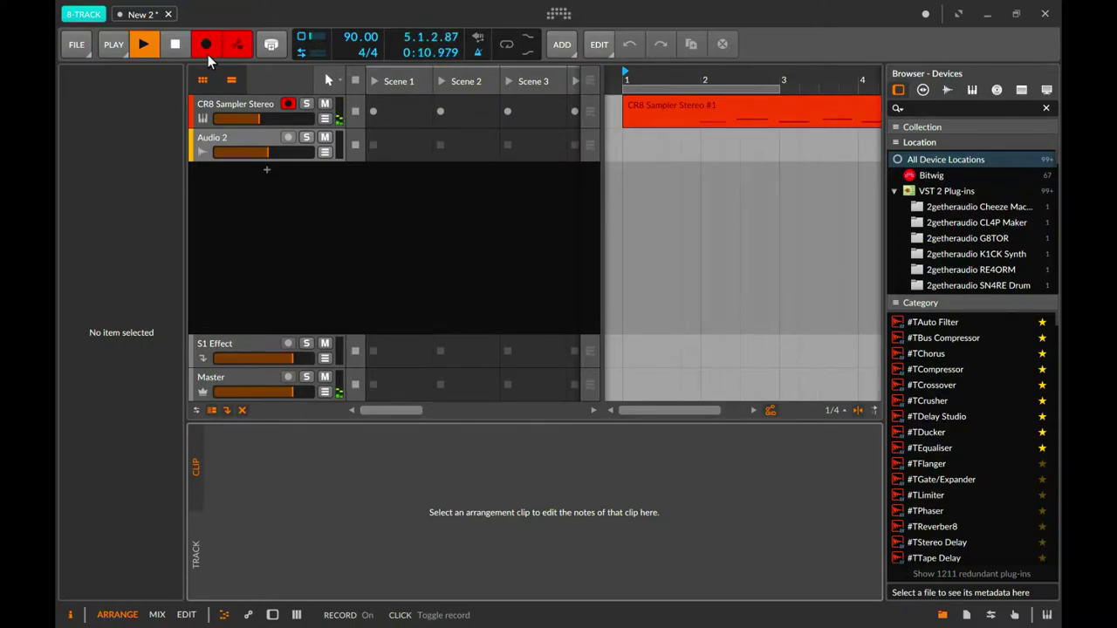
pyautogui.press('space')
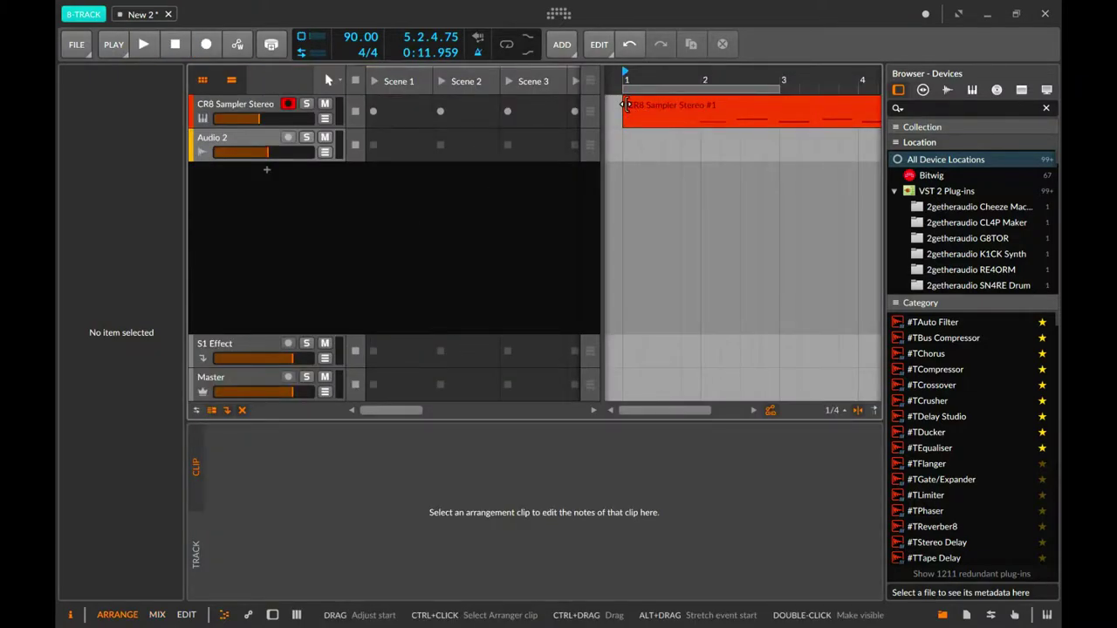
# Try quantizing the first three notes of the new take, and undo the edits.
pyautogui.click(696, 110)
pyautogui.doubleClick(711, 106)
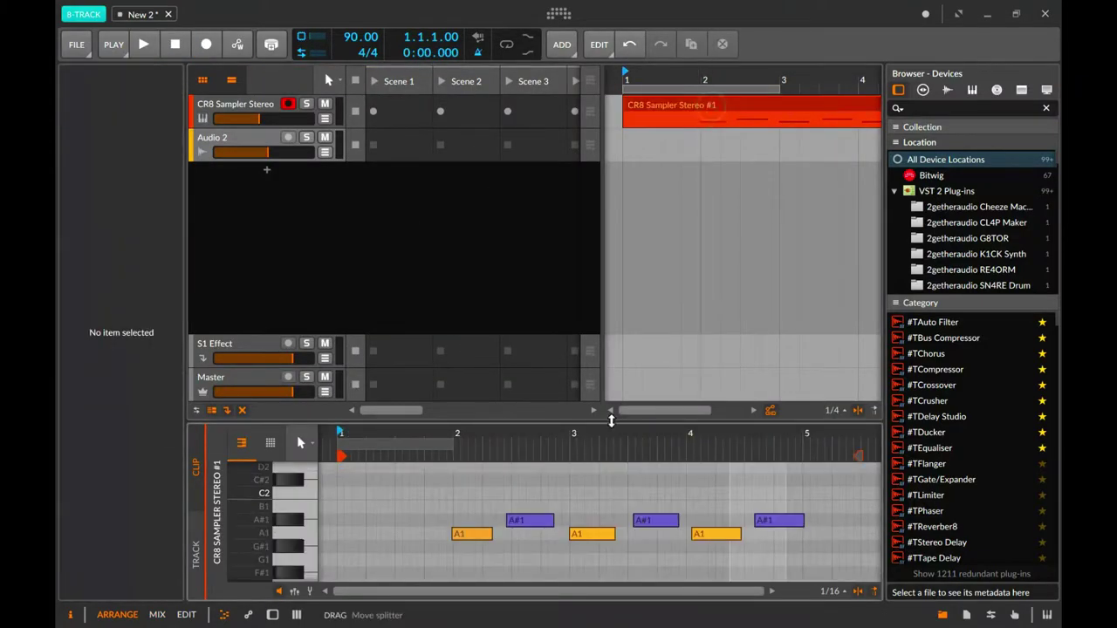
pyautogui.moveTo(629, 478); pyautogui.dragTo(476, 543)
pyautogui.rightClick(479, 541)
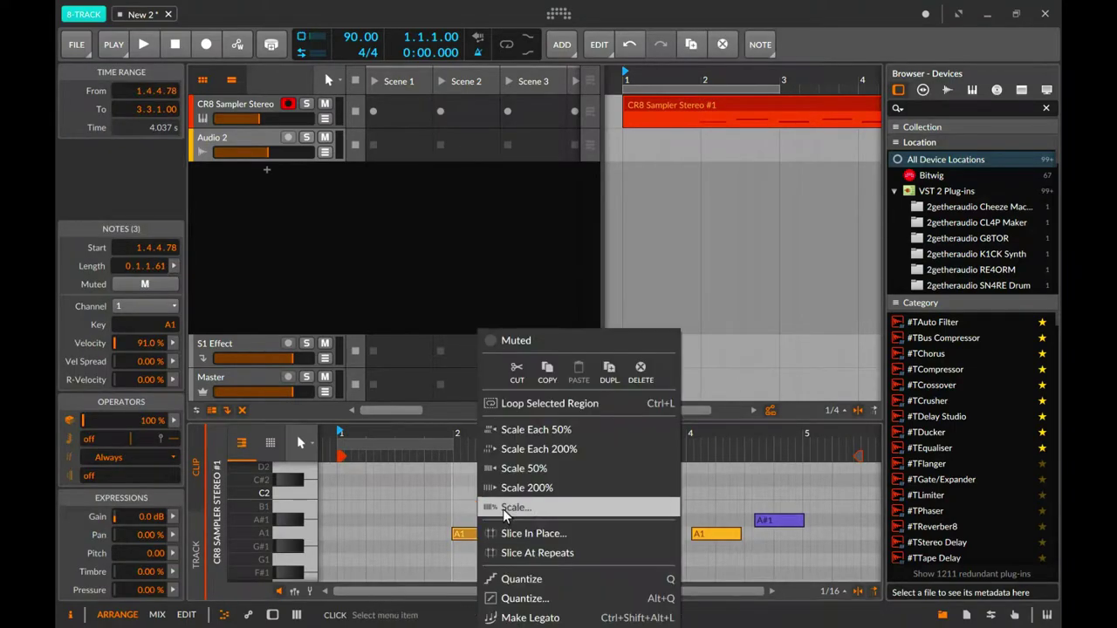
pyautogui.click(532, 577)
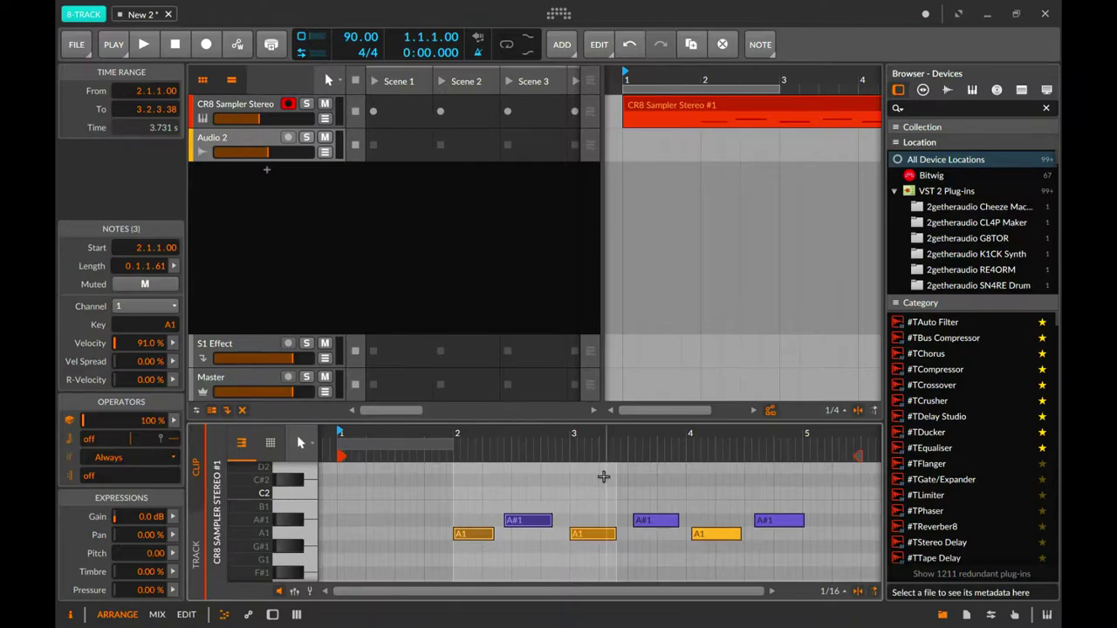
pyautogui.click(603, 500)
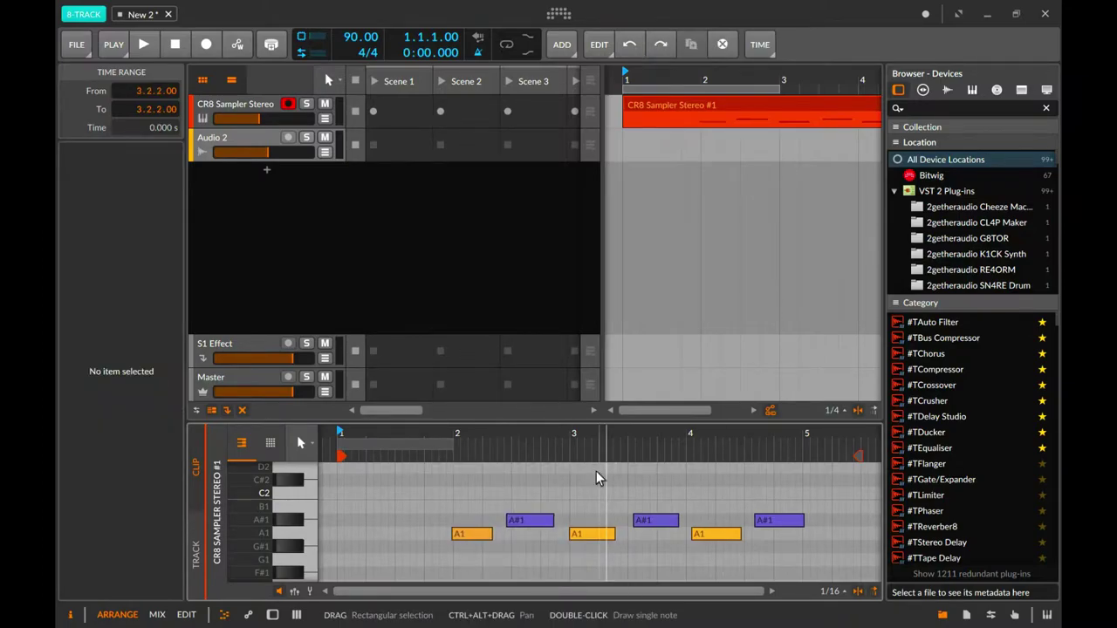
pyautogui.press('Delete')
pyautogui.hotkey('ctrl', 'z')
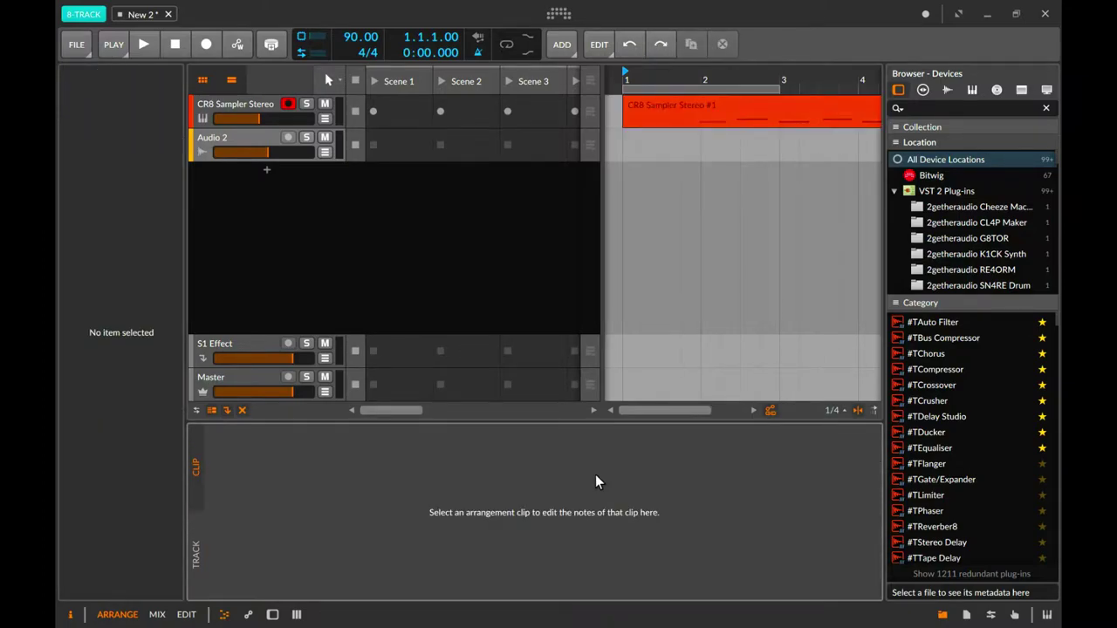
# Quantize the first A1 note in the CR8 Sampler Stereo clip on the timeline.
pyautogui.click(755, 115)
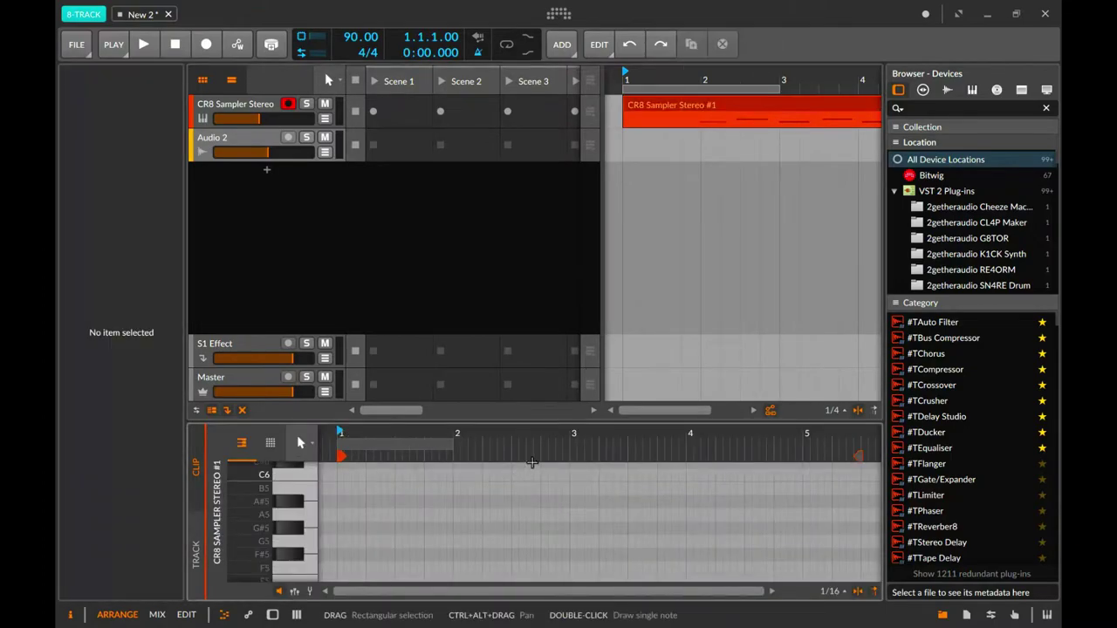
pyautogui.scroll(-15, 530, 497)
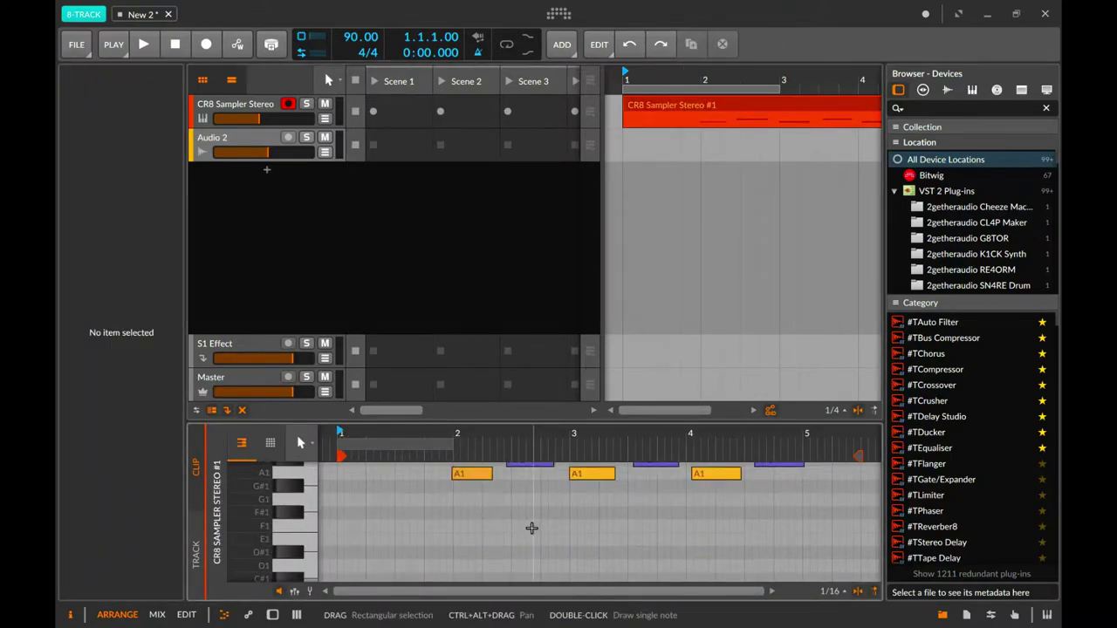
pyautogui.scroll(3, 531, 528)
pyautogui.rightClick(484, 530)
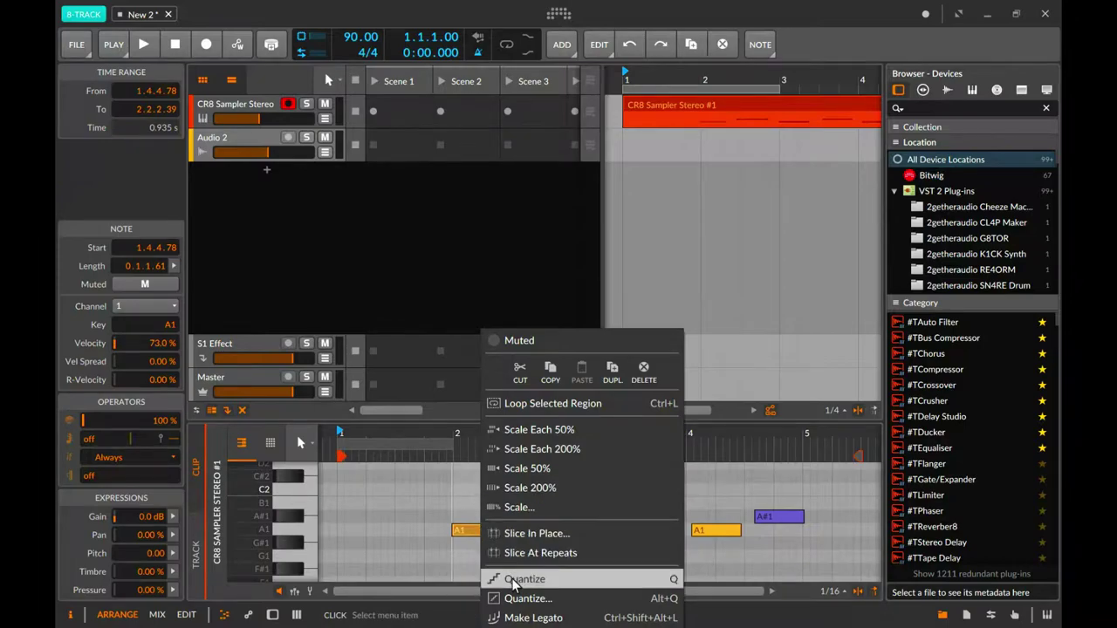
pyautogui.click(514, 579)
# Try quantizing the A#1 notes in bars 2 and 3 to the 1/16 grid, and undo both edits.
pyautogui.rightClick(531, 518)
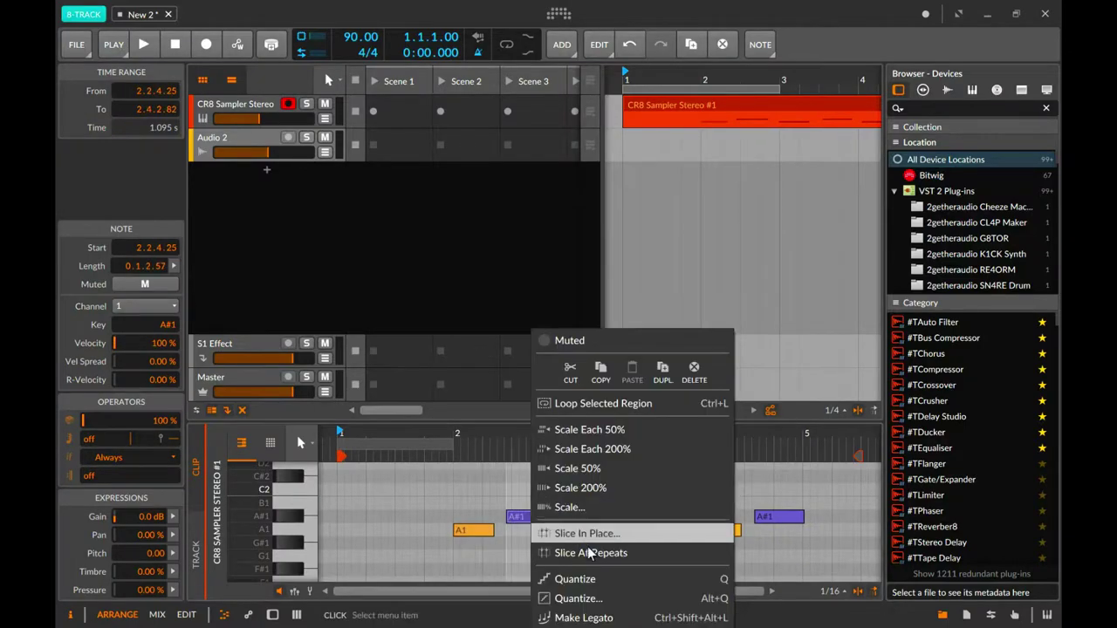
pyautogui.click(571, 574)
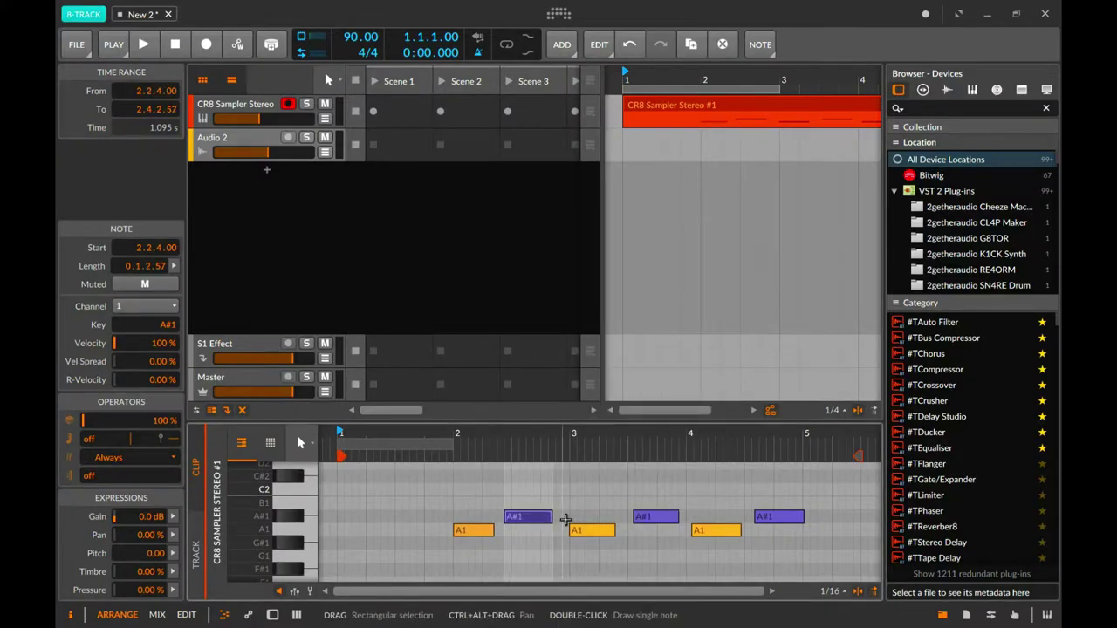
pyautogui.rightClick(643, 518)
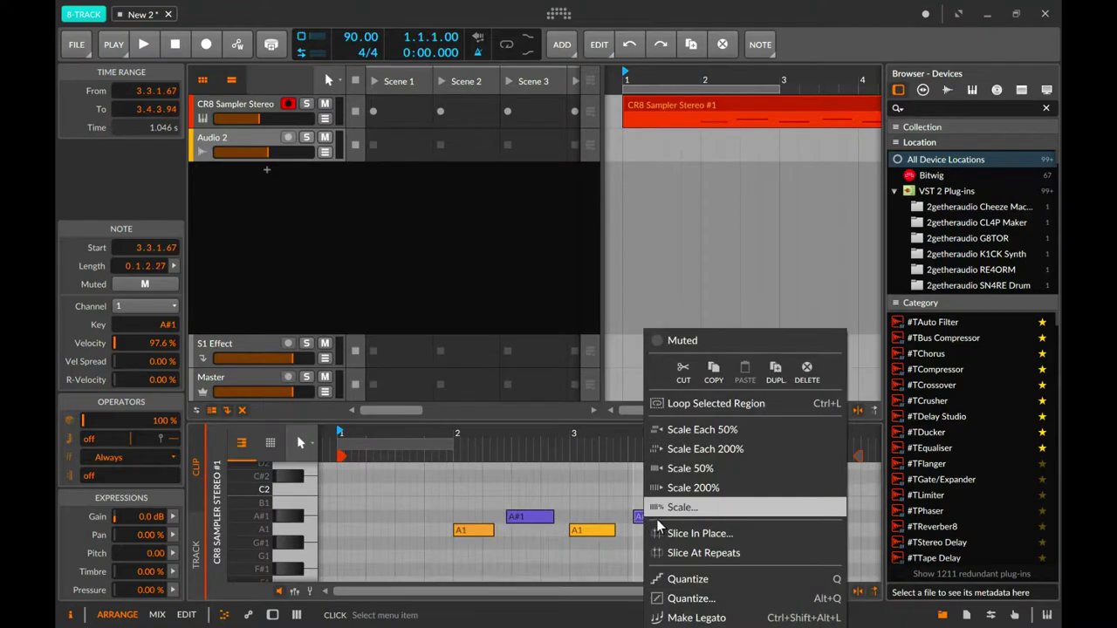
pyautogui.click(679, 582)
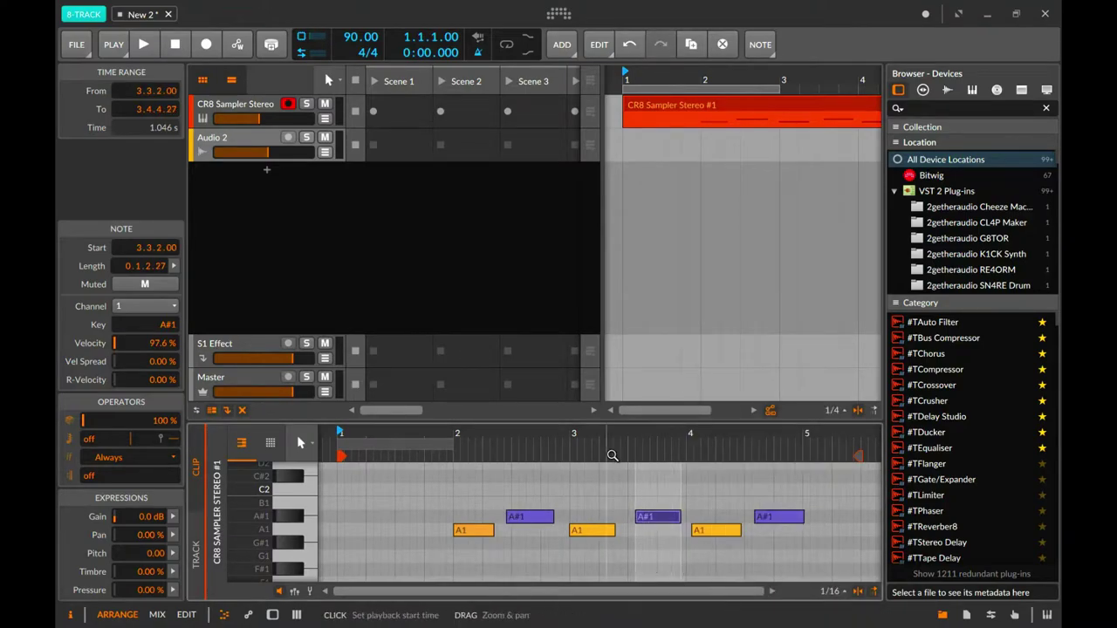
# Try slicing the A1 note near bar 3 in place on a straight 1/4 beat grid.
pyautogui.rightClick(599, 530)
pyautogui.click(632, 526)
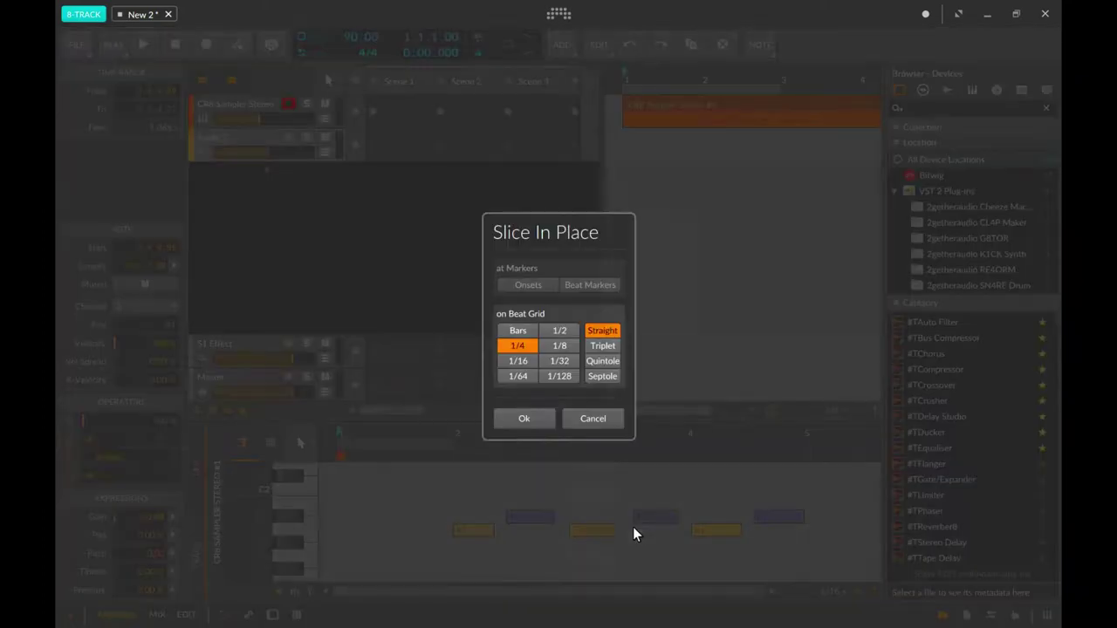
pyautogui.click(522, 415)
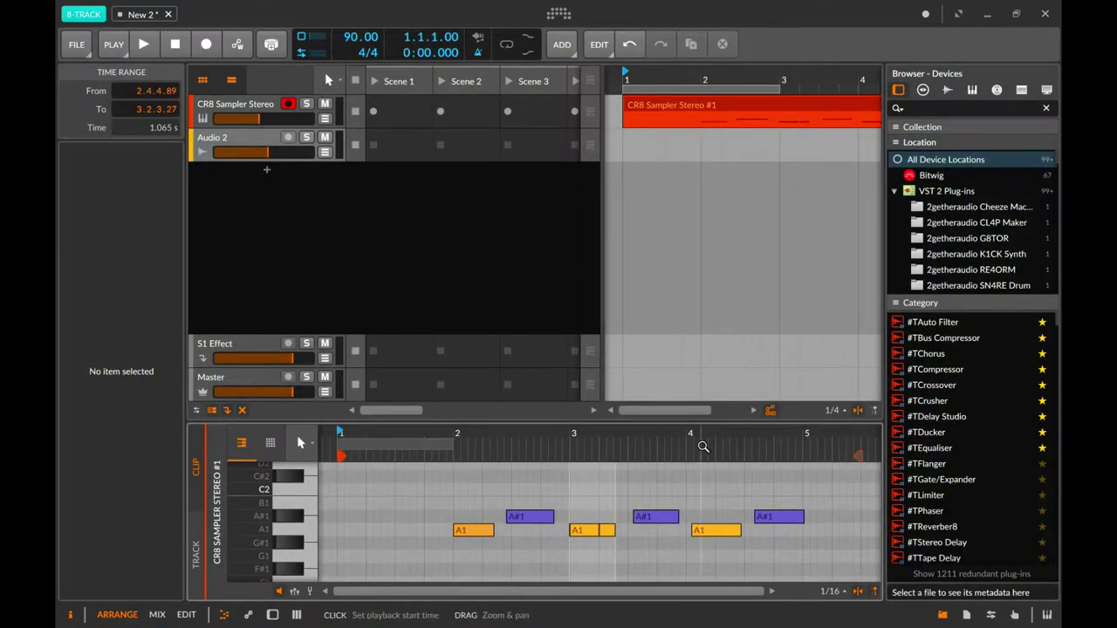
# Quantize the A1 note near bar 3, and snap the A1 near bar 4 to 4.1.1.00 using a coarser custom quantize grid.
pyautogui.rightClick(595, 532)
pyautogui.click(638, 581)
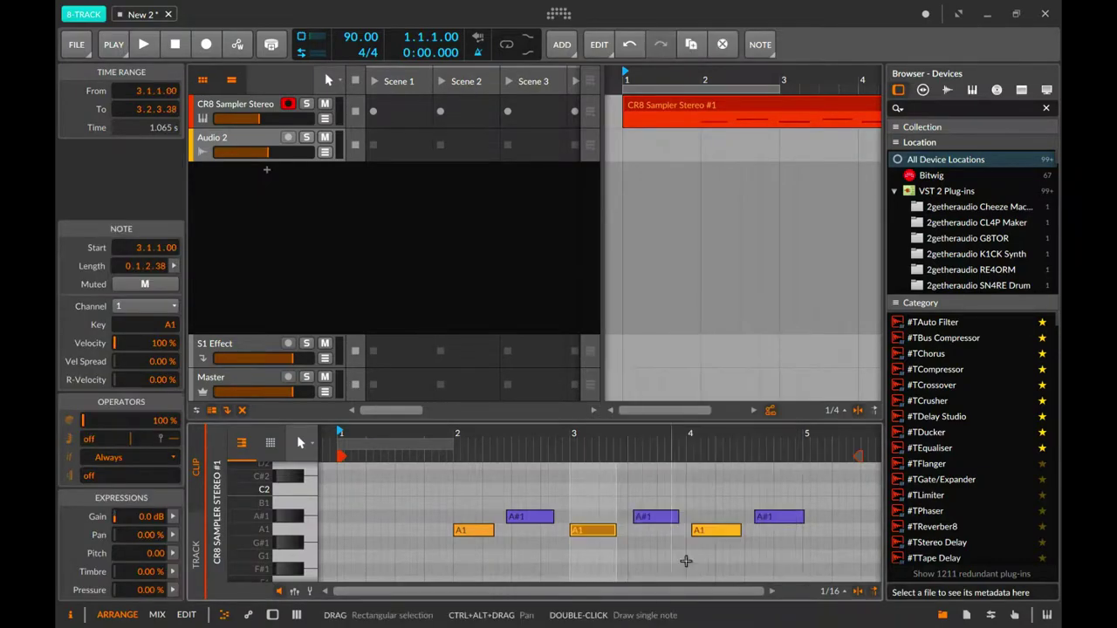
pyautogui.rightClick(727, 531)
pyautogui.click(788, 580)
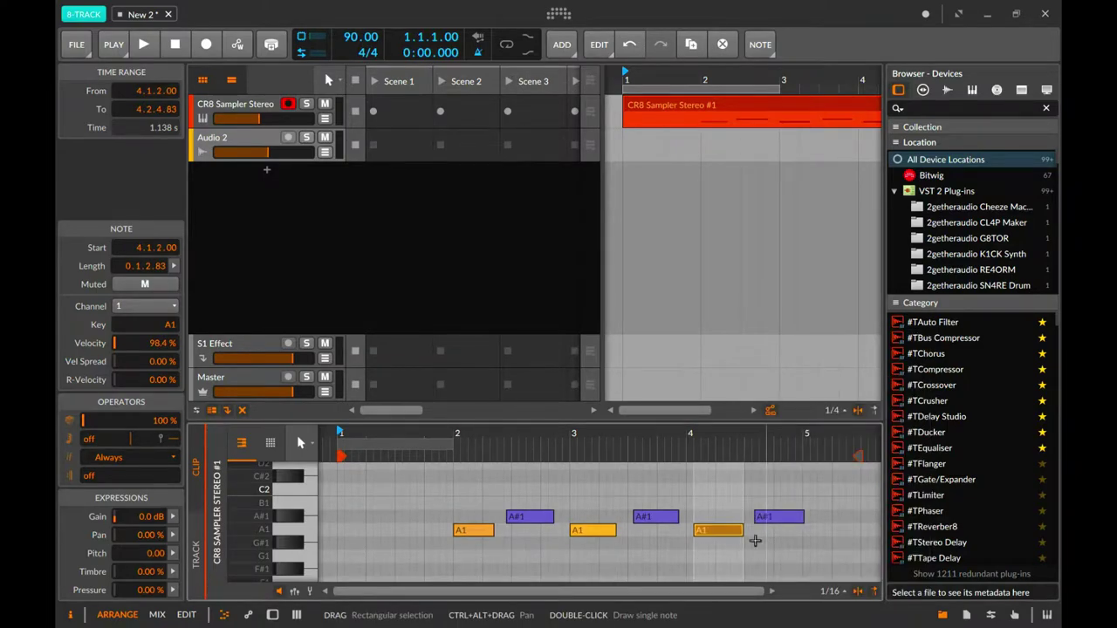
pyautogui.rightClick(705, 535)
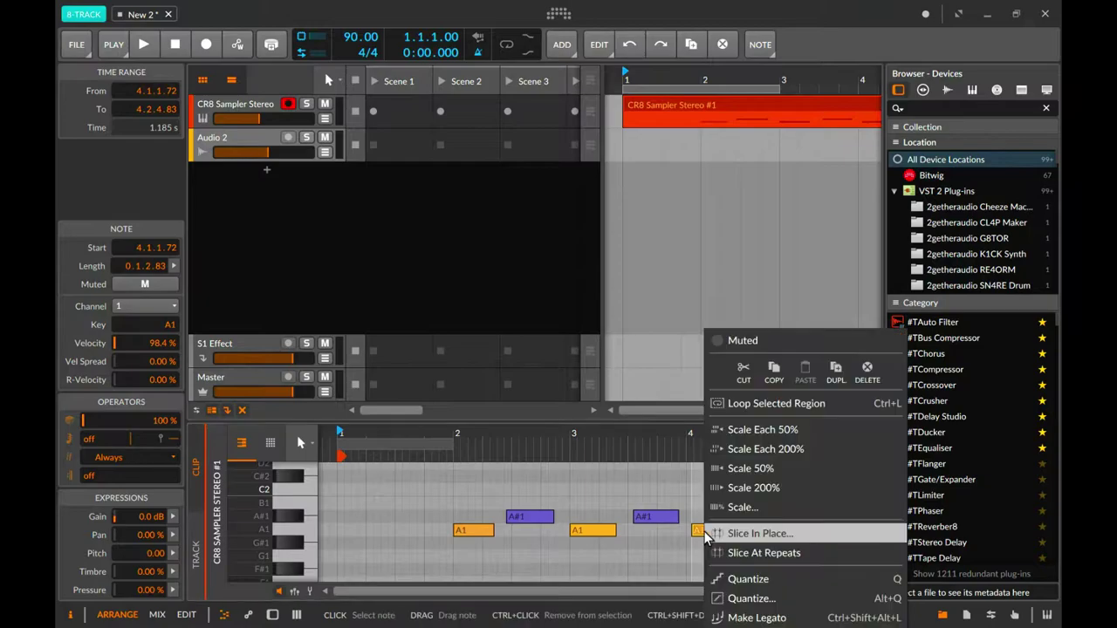
pyautogui.click(755, 602)
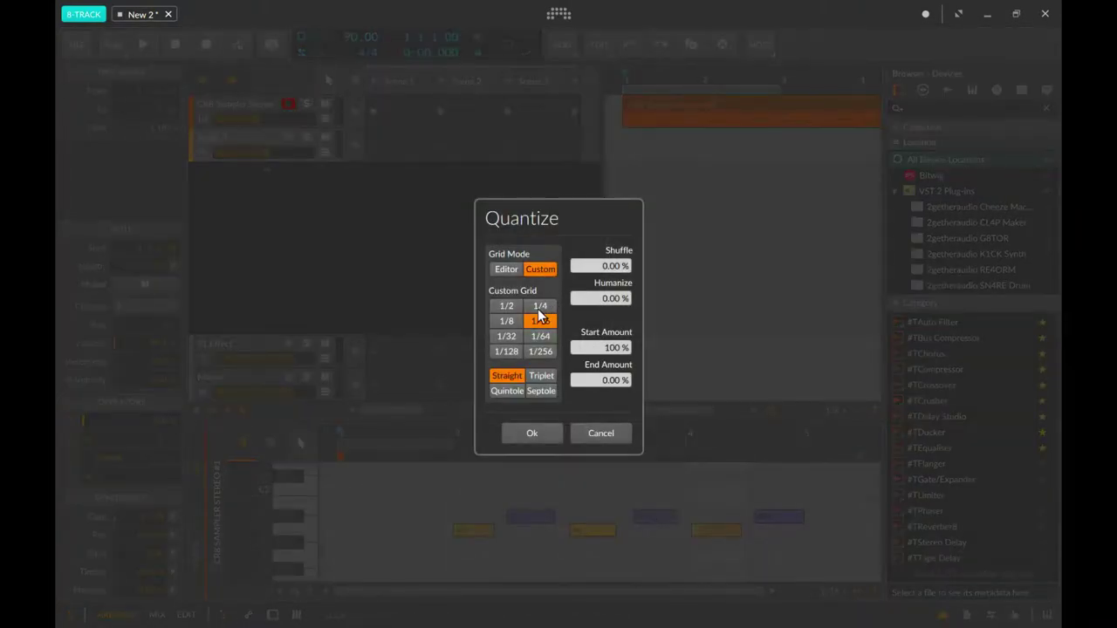
pyautogui.click(532, 434)
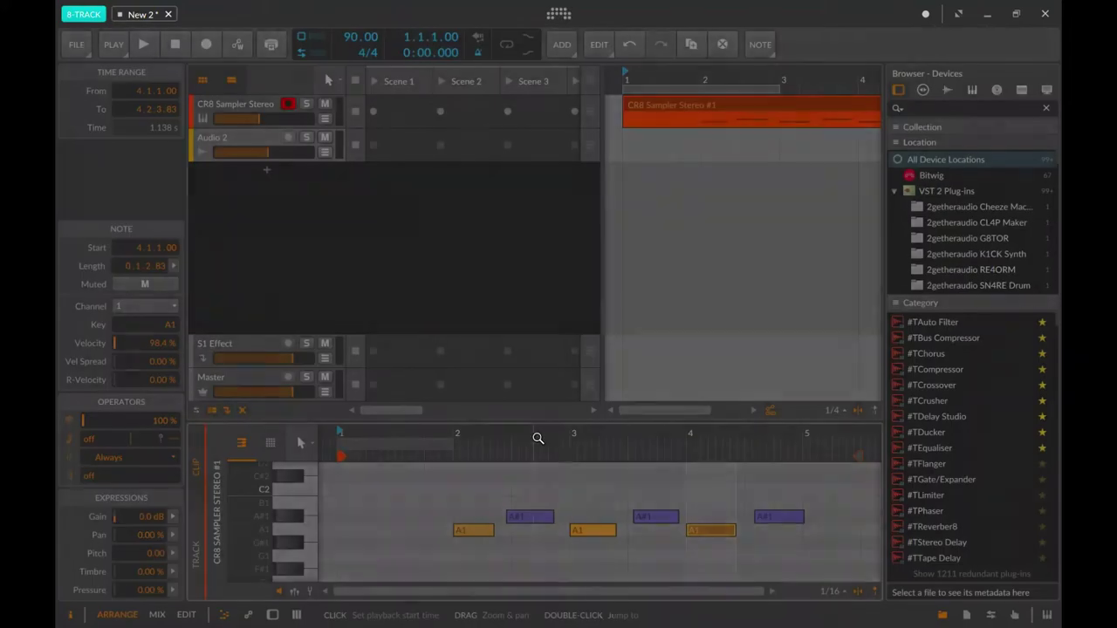
# Quantize the three A#1 notes to the third beat of their bars, at 4.3.1.00, 2.3.1.00 and 3.3.1.00.
pyautogui.rightClick(779, 518)
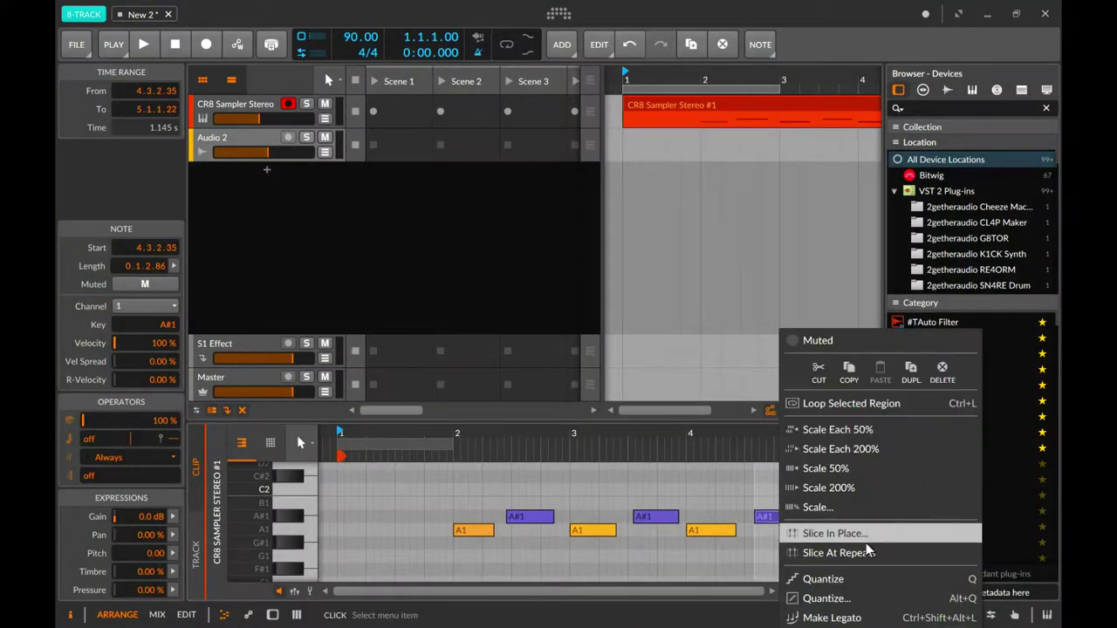
pyautogui.click(837, 578)
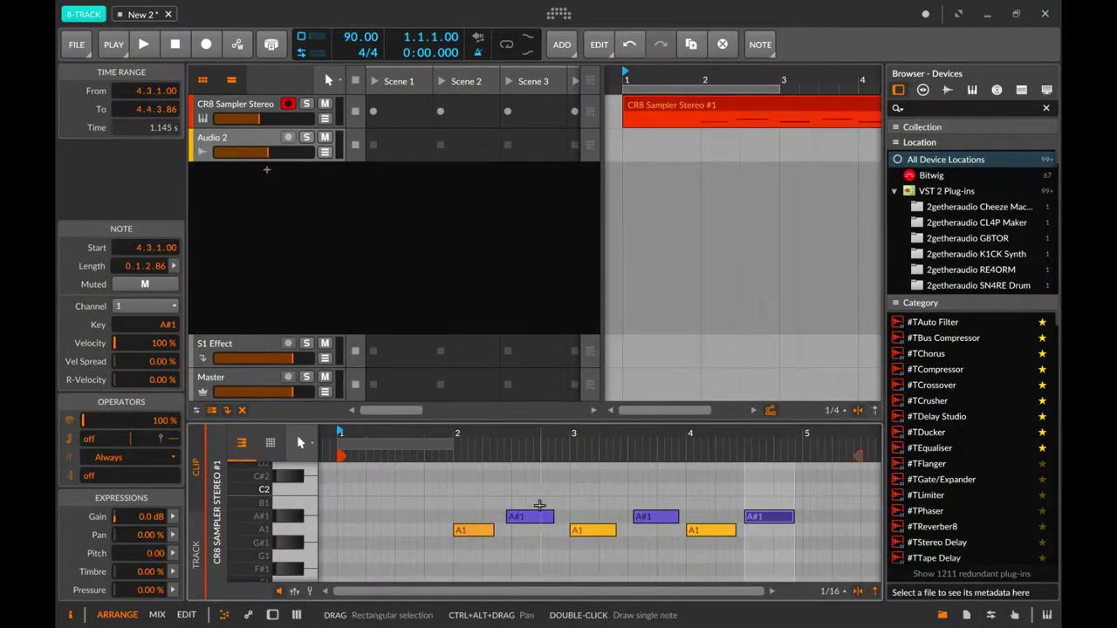
pyautogui.rightClick(530, 517)
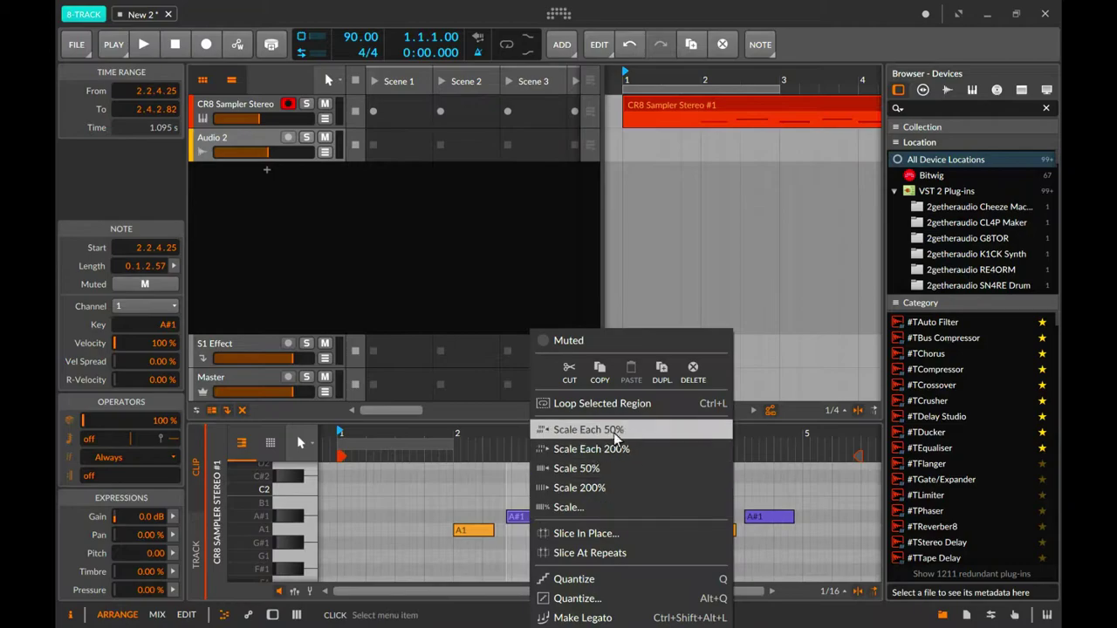
pyautogui.click(575, 579)
pyautogui.rightClick(663, 518)
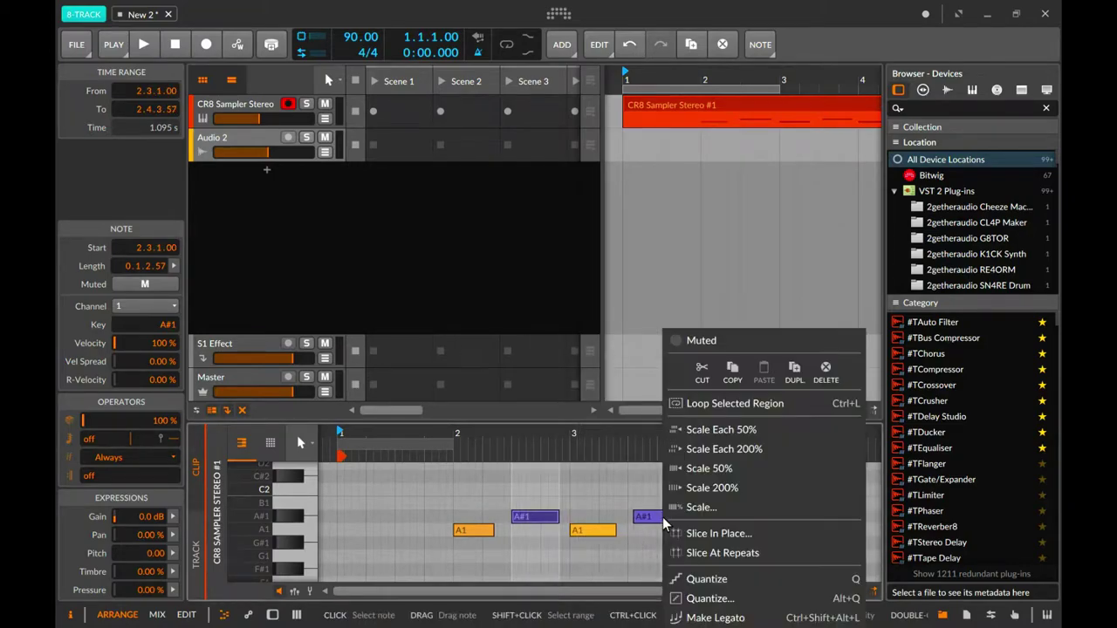
pyautogui.click(712, 577)
# Trim the empty first bar off the clip, position it at 1.1.1.00, and set the clip and loop region to three bars.
pyautogui.press('space')
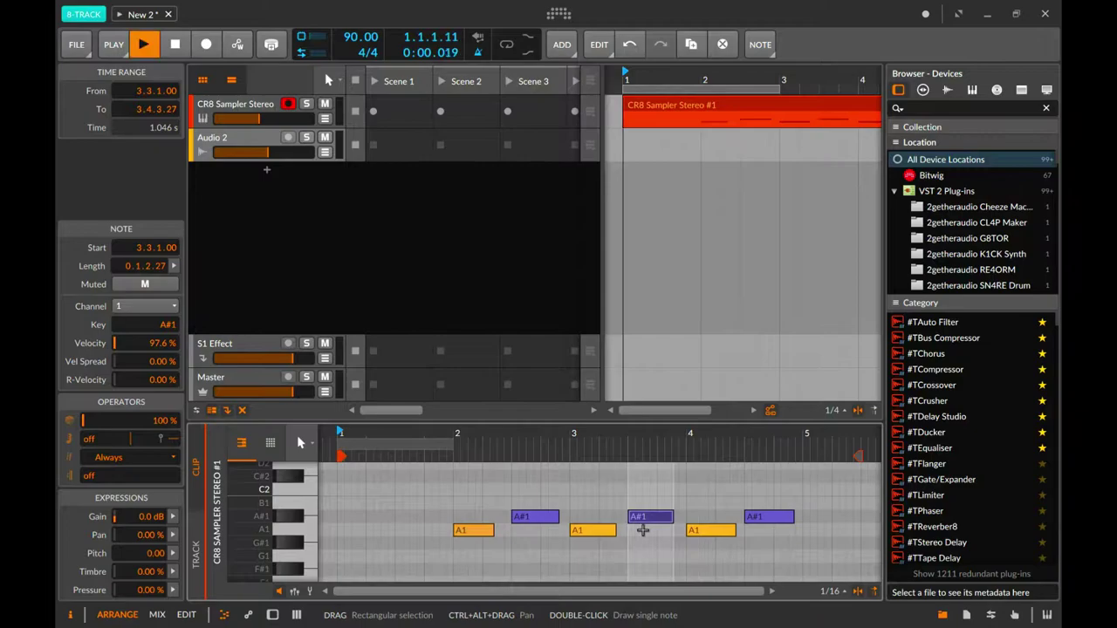
pyautogui.click(628, 116)
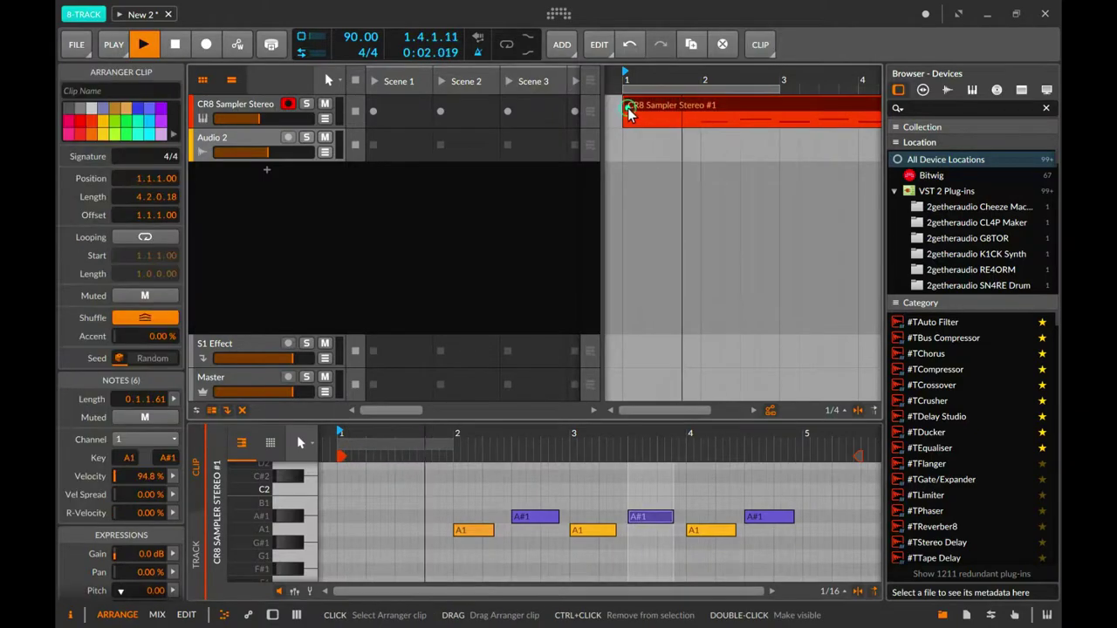
pyautogui.moveTo(628, 116); pyautogui.dragTo(646, 103)
pyautogui.press('space')
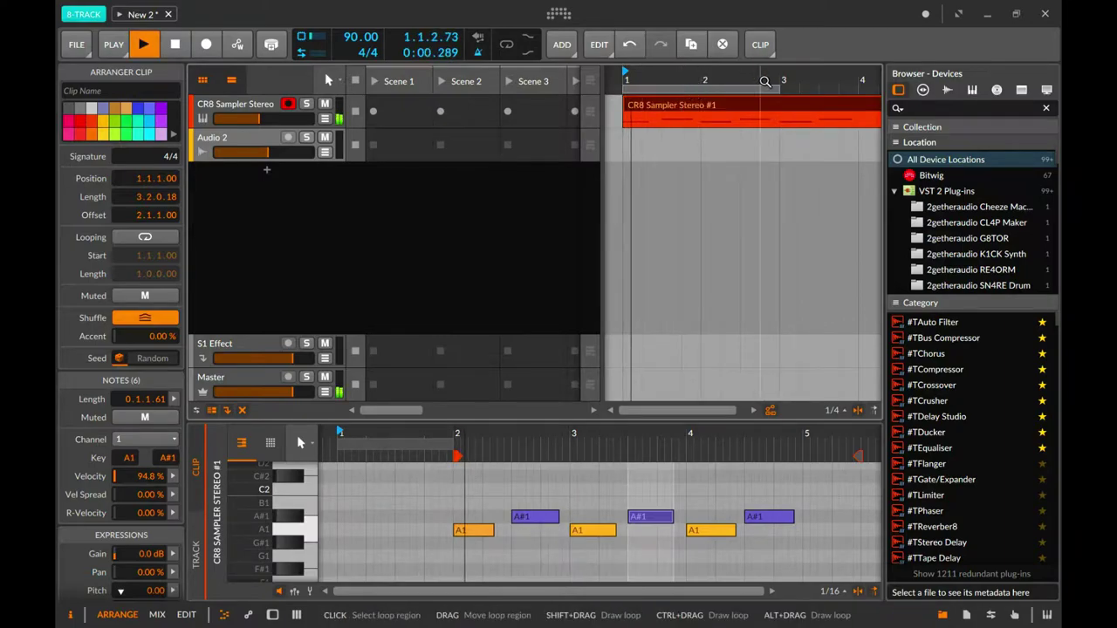
pyautogui.moveTo(774, 87); pyautogui.dragTo(808, 110)
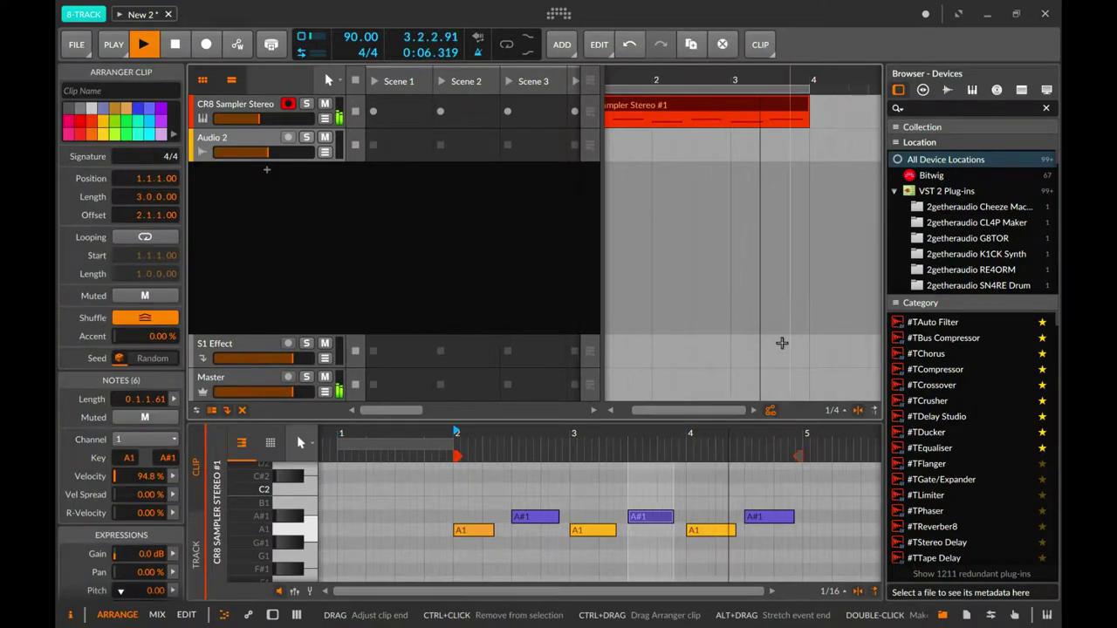
# Turn on arranger looping and audition the three-bar clip, checking its levels in the mixer.
pyautogui.hotkey('alt', '2')
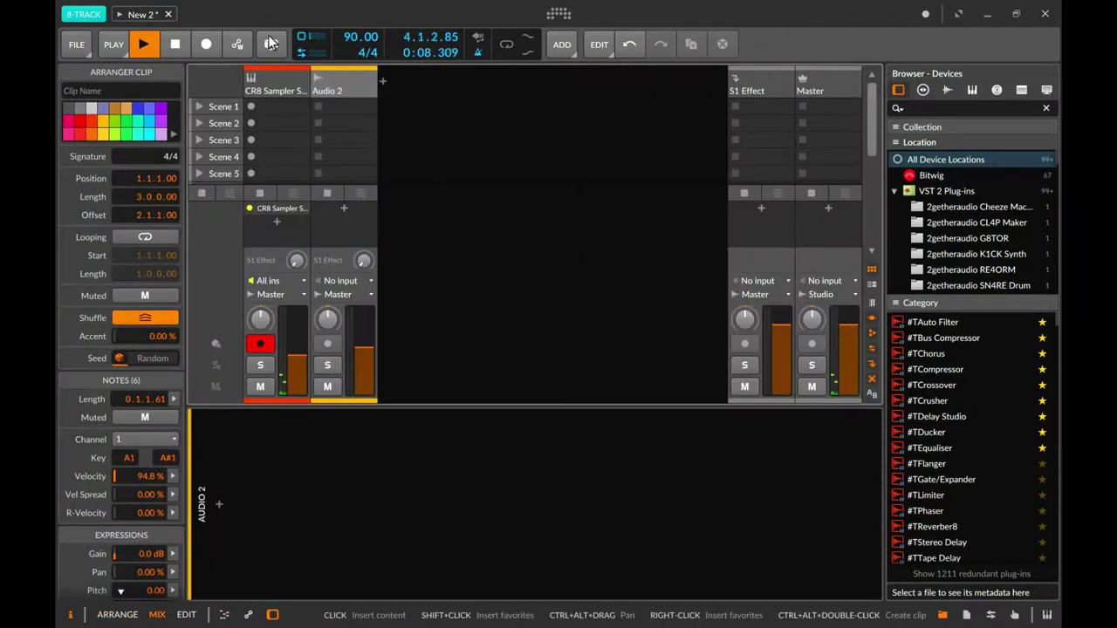
pyautogui.hotkey('alt', '1')
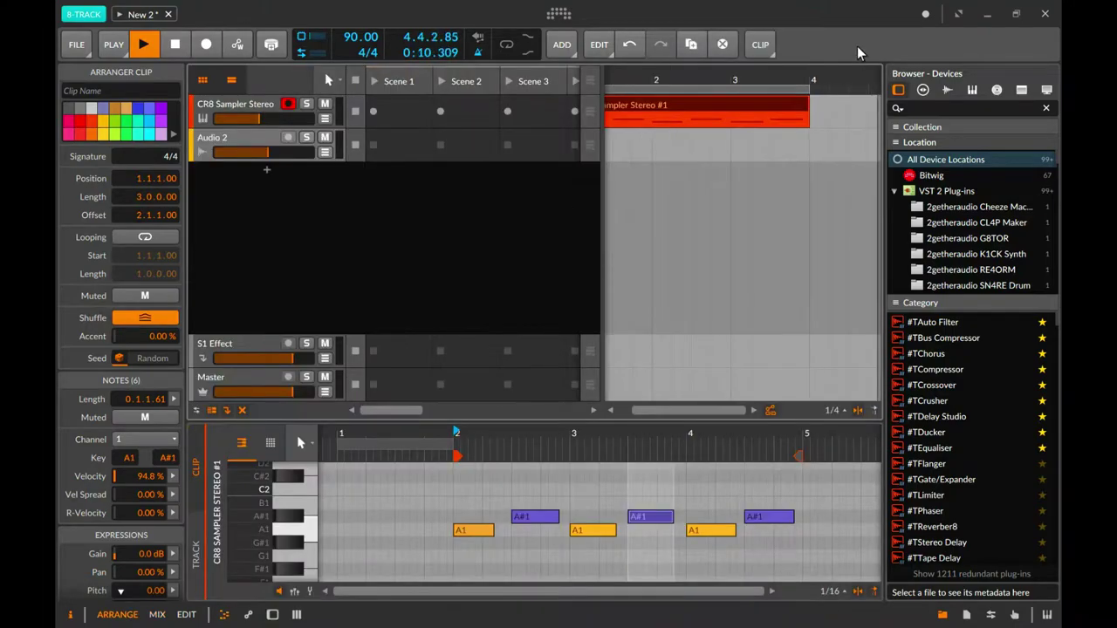
pyautogui.press('space')
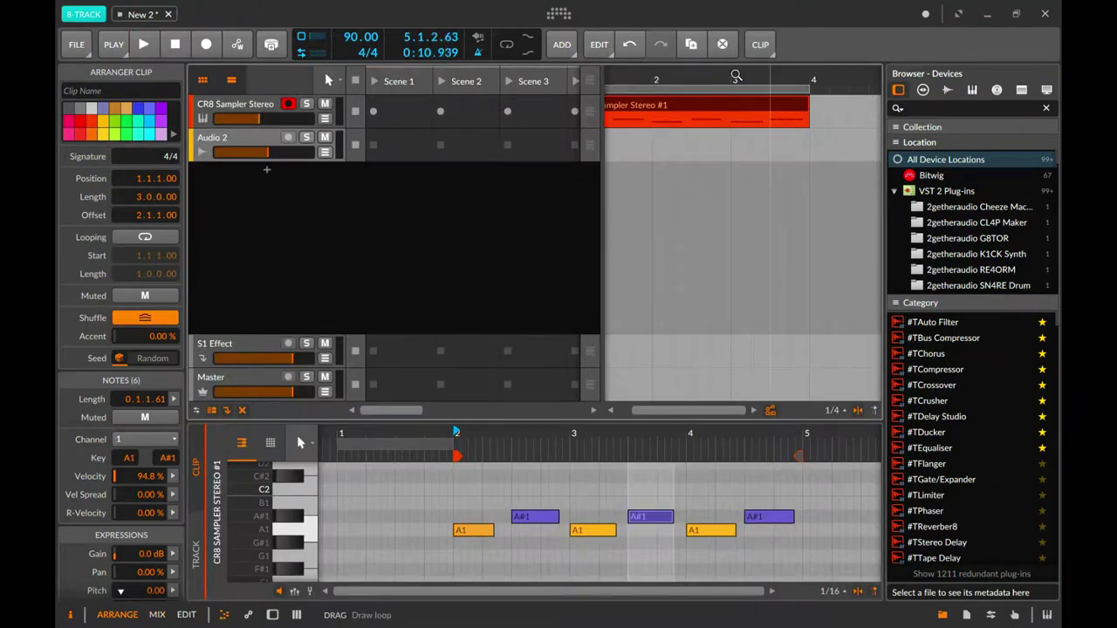
pyautogui.click(511, 48)
pyautogui.press('space')
pyautogui.hotkey('alt', '2')
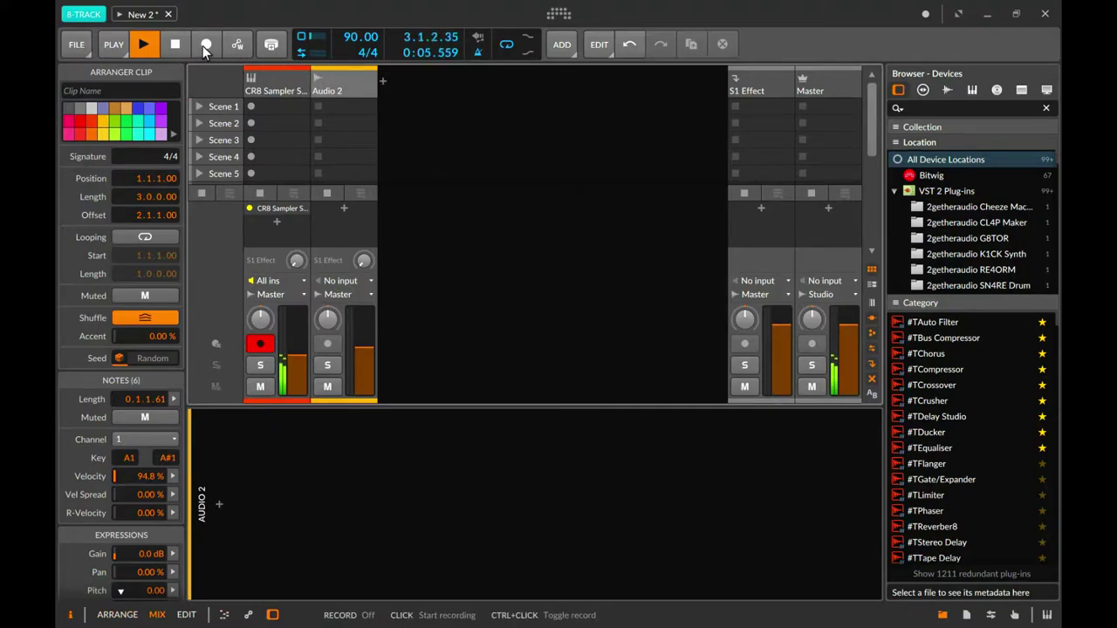
pyautogui.hotkey('alt', '1')
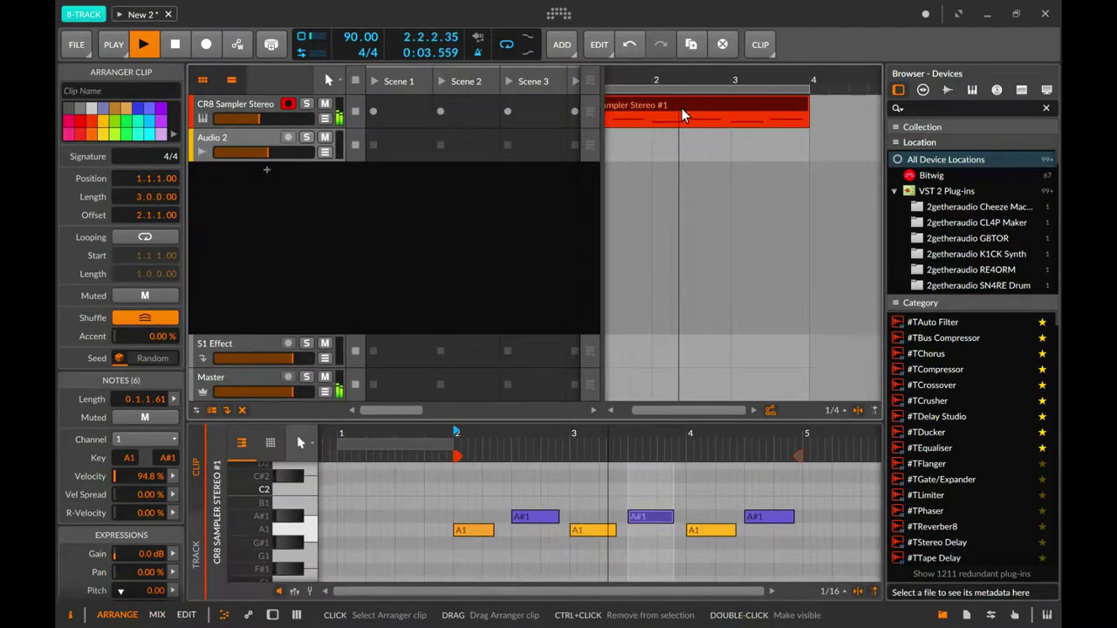
pyautogui.press('space')
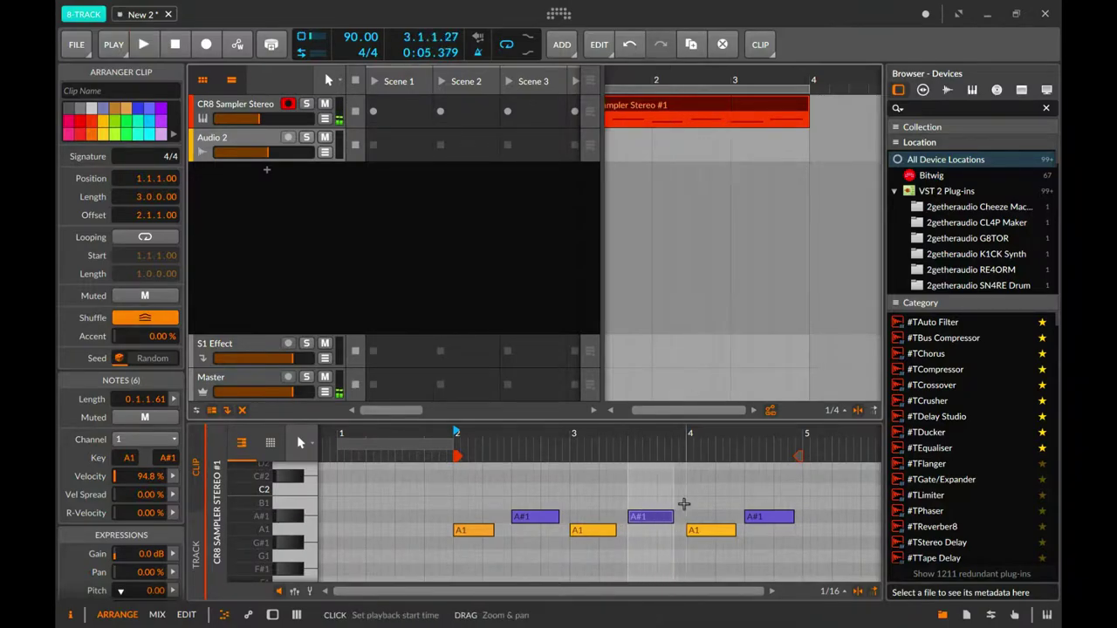
# Try deleting the A1 note at bar 3, and undo the deletion.
pyautogui.click(593, 528)
pyautogui.press('Delete')
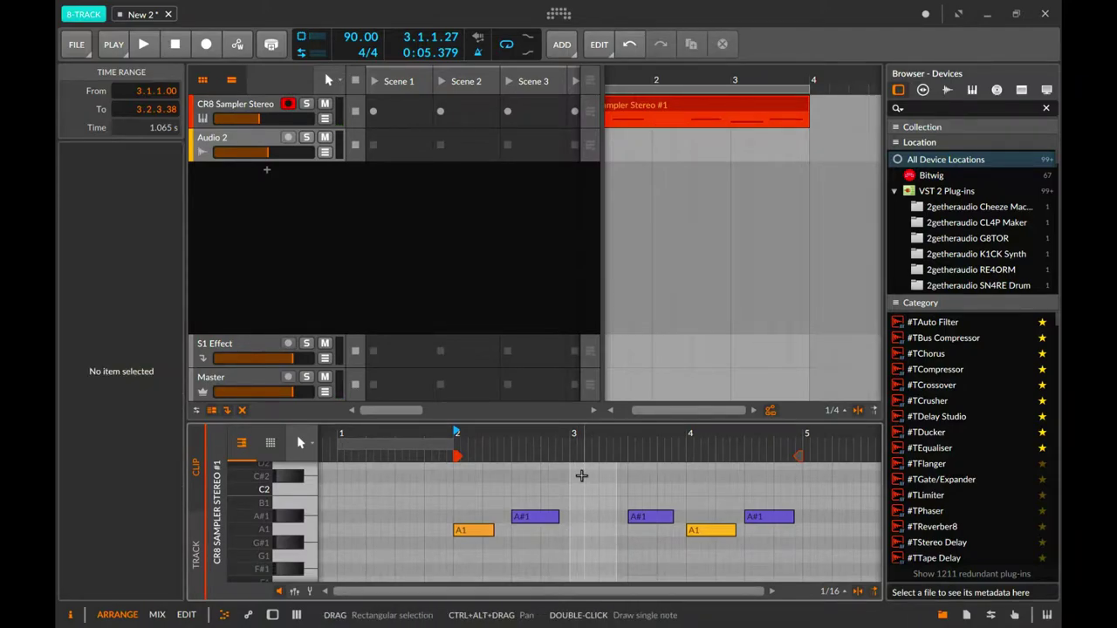
pyautogui.hotkey('ctrl', 'z')
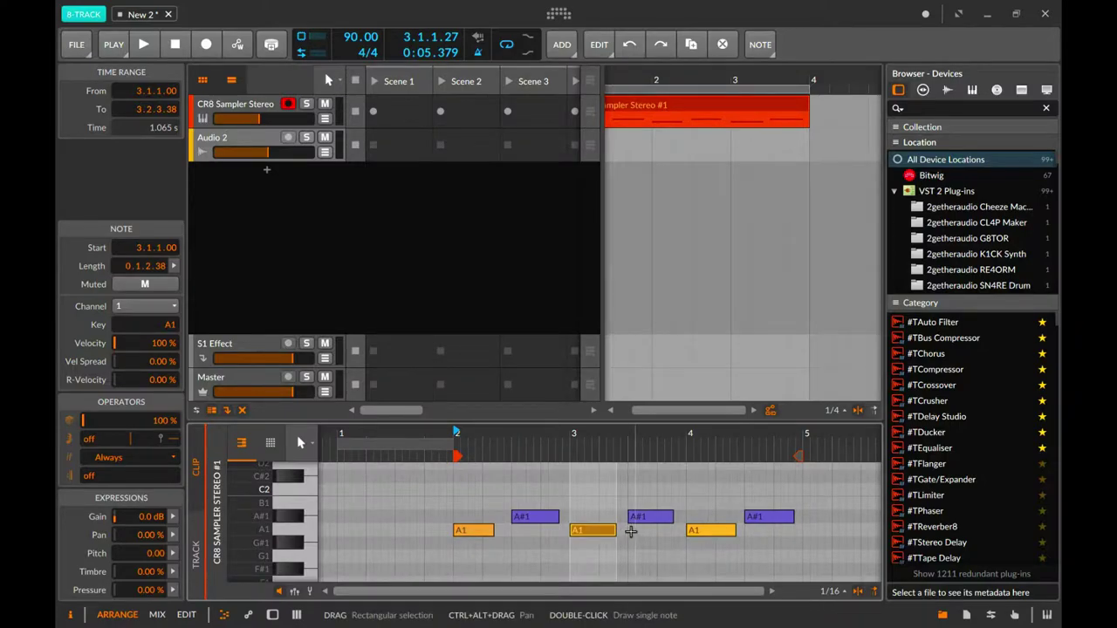
# Replace the A1 note at bar 3 with a duplicate of the first A1 placed at 2.4.4.61, and play the loop.
pyautogui.doubleClick(594, 534)
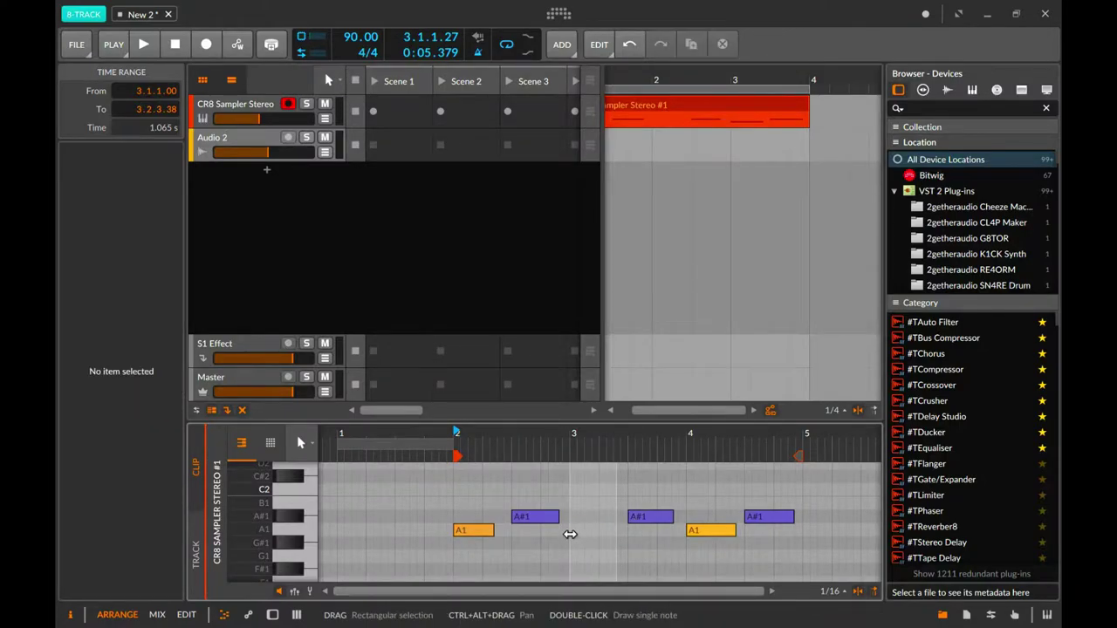
pyautogui.moveTo(568, 535); pyautogui.dragTo(457, 530)
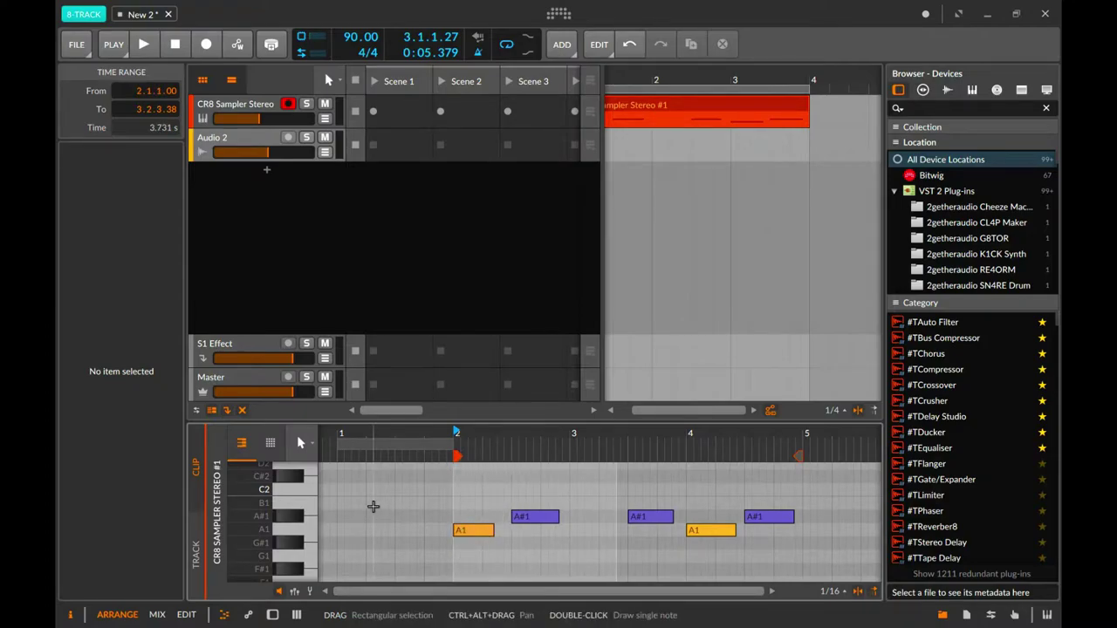
pyautogui.click(463, 529)
pyautogui.hotkey('ctrl', 'd')
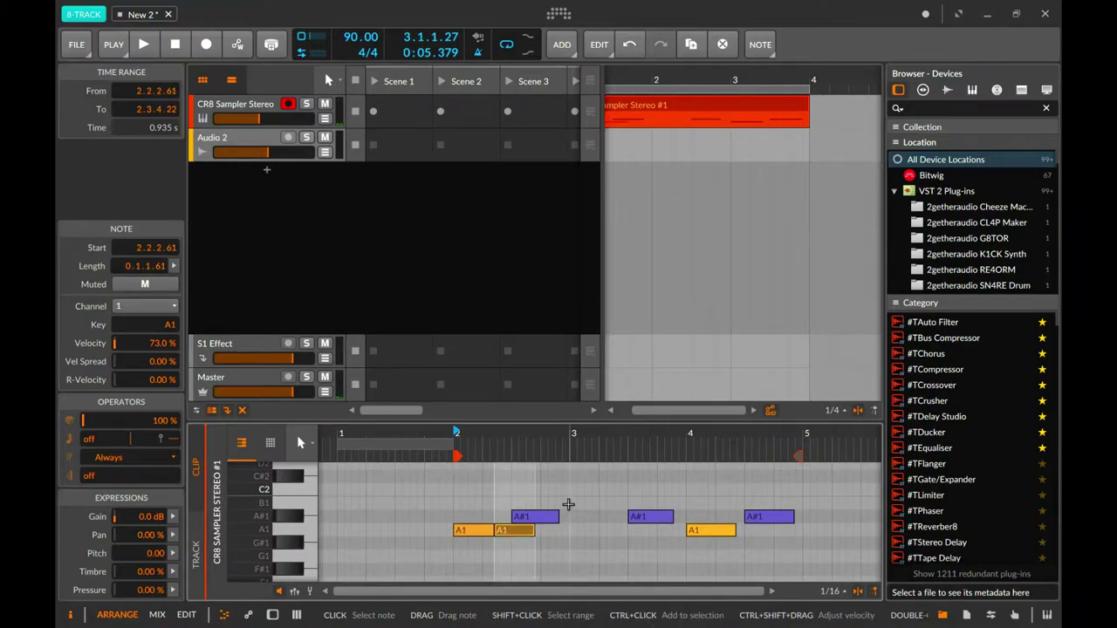
pyautogui.click(512, 534)
pyautogui.moveTo(558, 549); pyautogui.dragTo(585, 533)
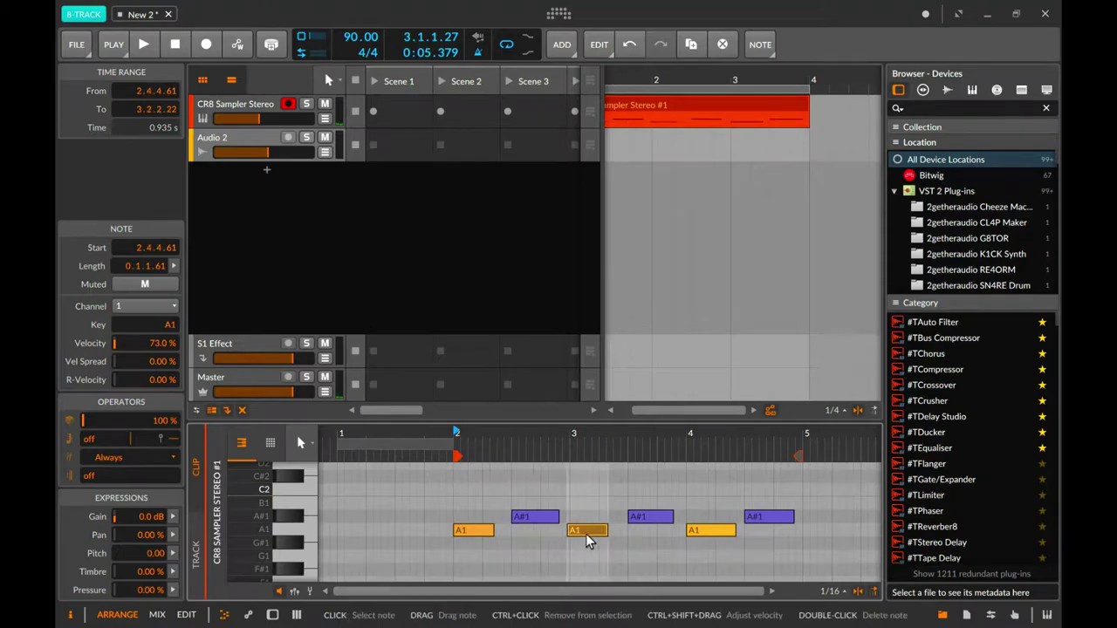
pyautogui.press('space')
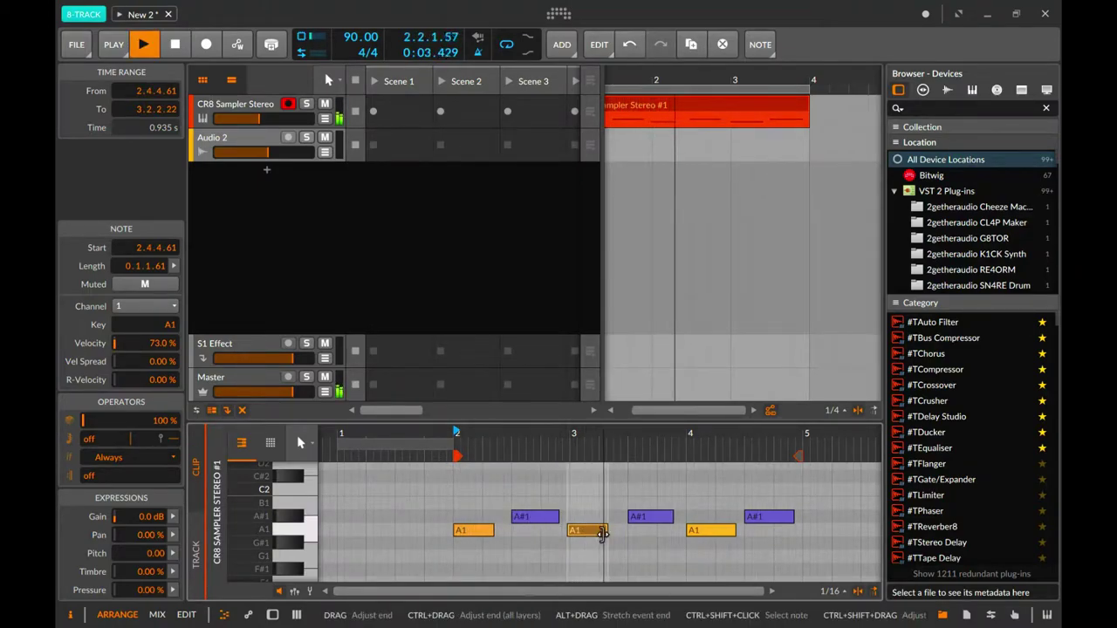
# Replace the A1 note at bar 4 with a duplicate of the A1 note from bar 3.
pyautogui.doubleClick(707, 532)
pyautogui.click(598, 534)
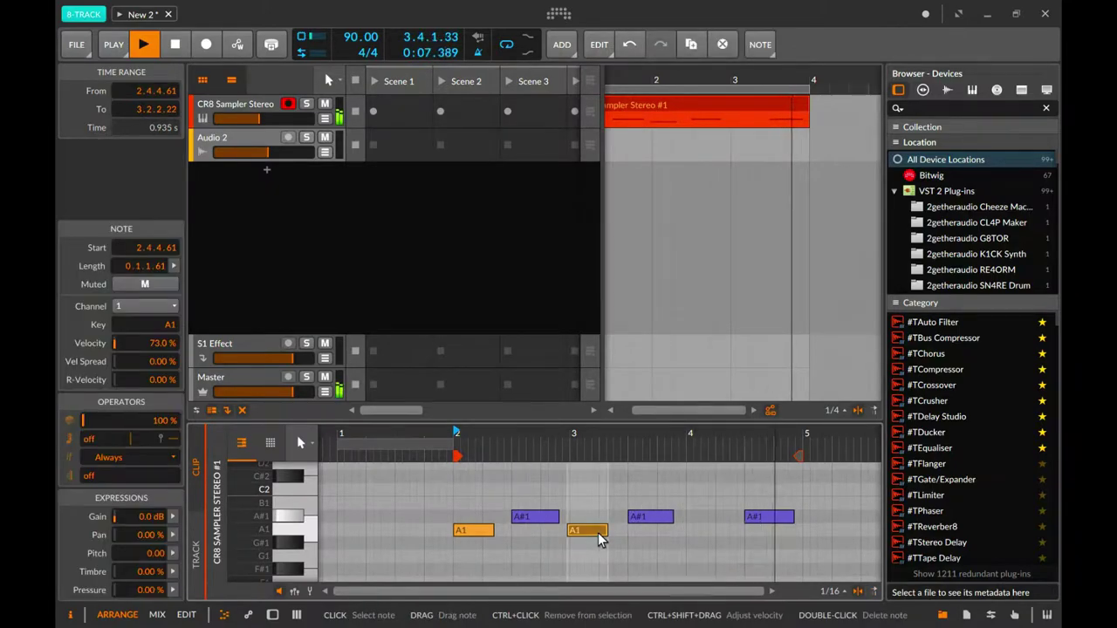
pyautogui.hotkey('ctrl', 'd')
pyautogui.moveTo(611, 530); pyautogui.dragTo(702, 528)
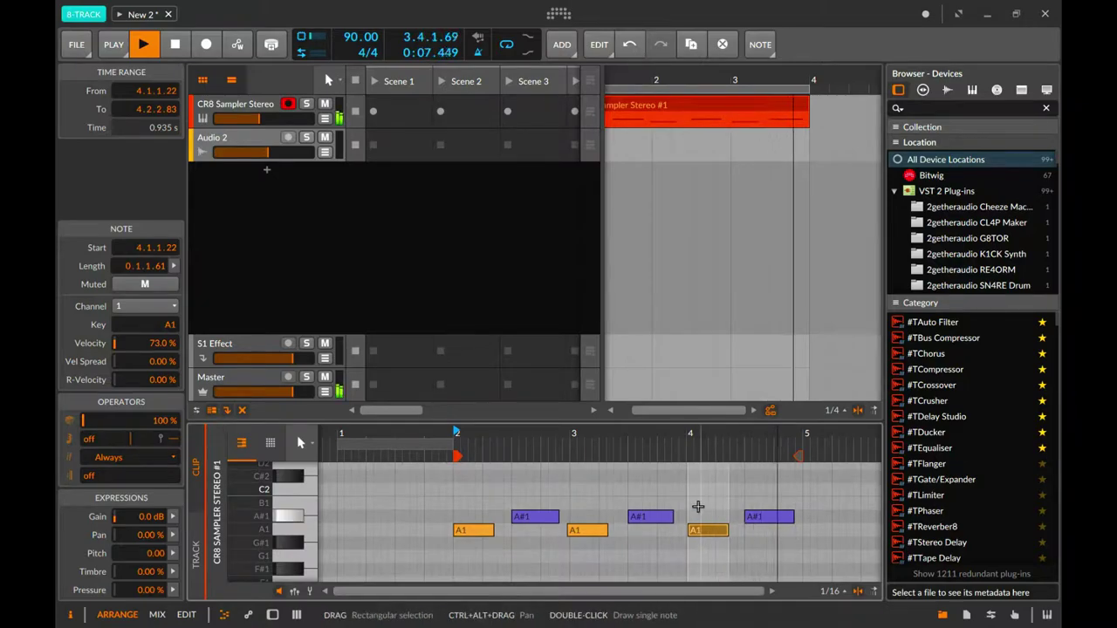
# Adjust the start of the new A1 note and quantize the A1 notes at bars 4 and 3.
pyautogui.moveTo(699, 528); pyautogui.dragTo(694, 531)
pyautogui.rightClick(695, 530)
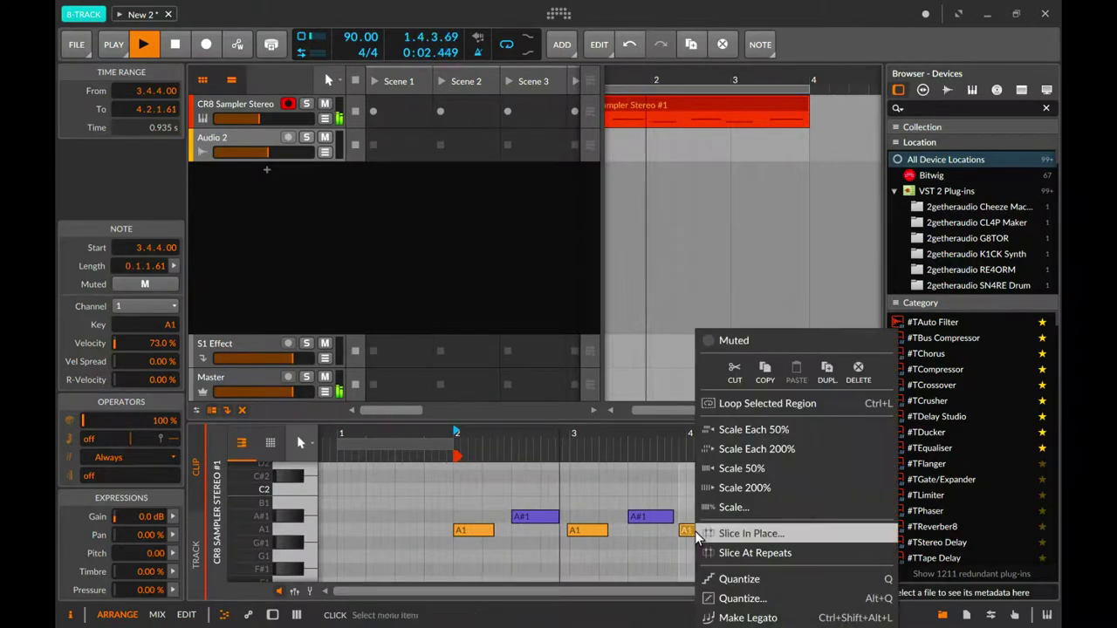
pyautogui.click(721, 579)
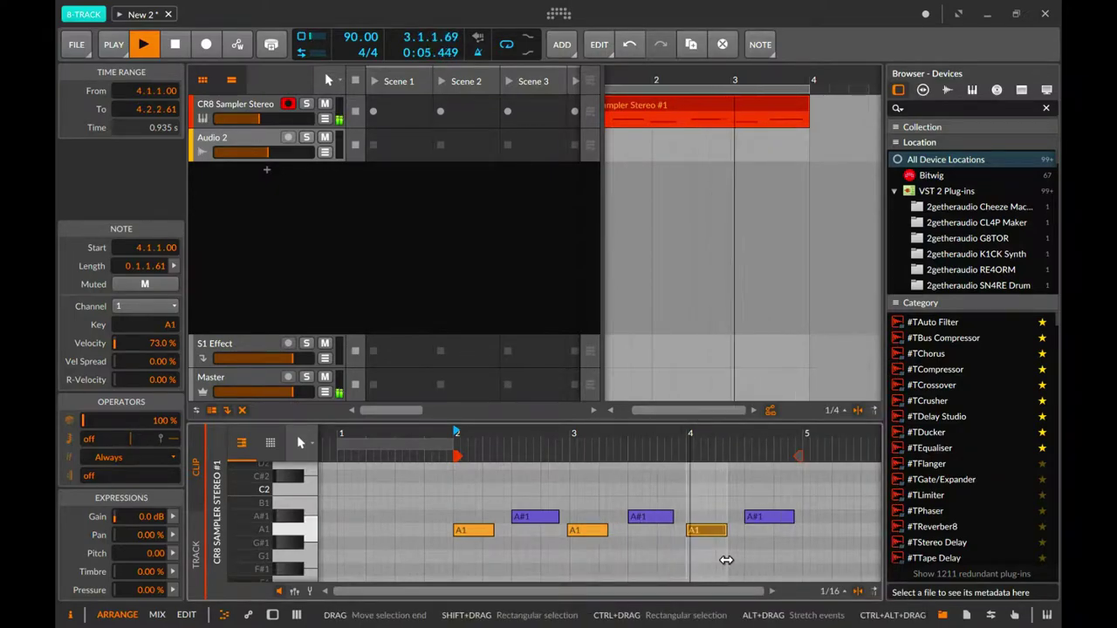
pyautogui.rightClick(588, 527)
pyautogui.click(626, 578)
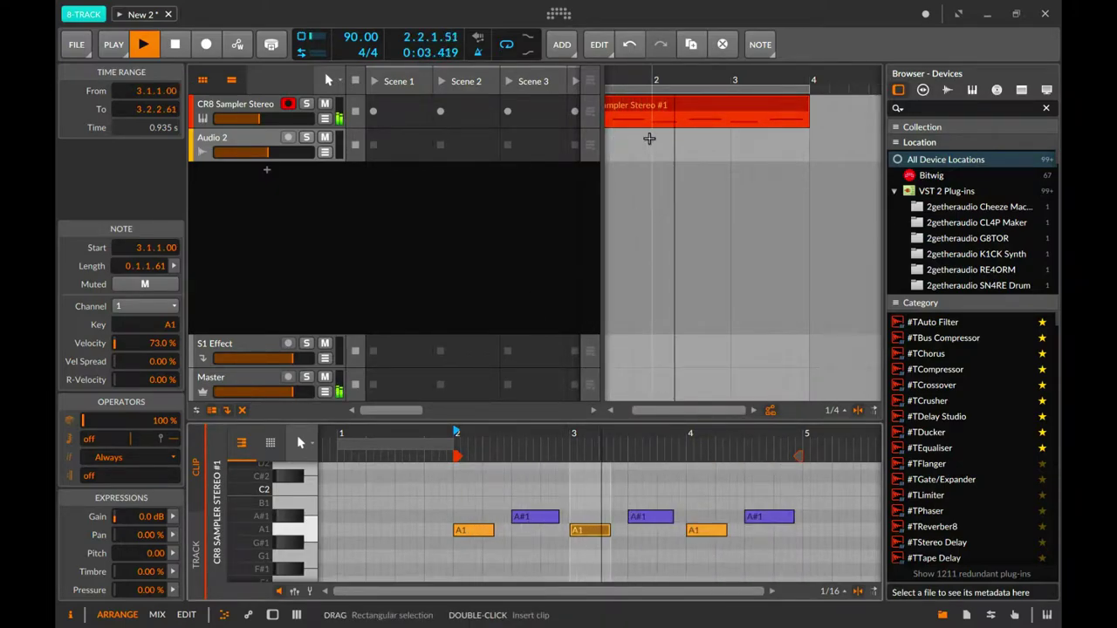
# Open the CR8 Sampler plug-in from the mixer and set the sample's Tune to -2.
pyautogui.hotkey('alt', '2')
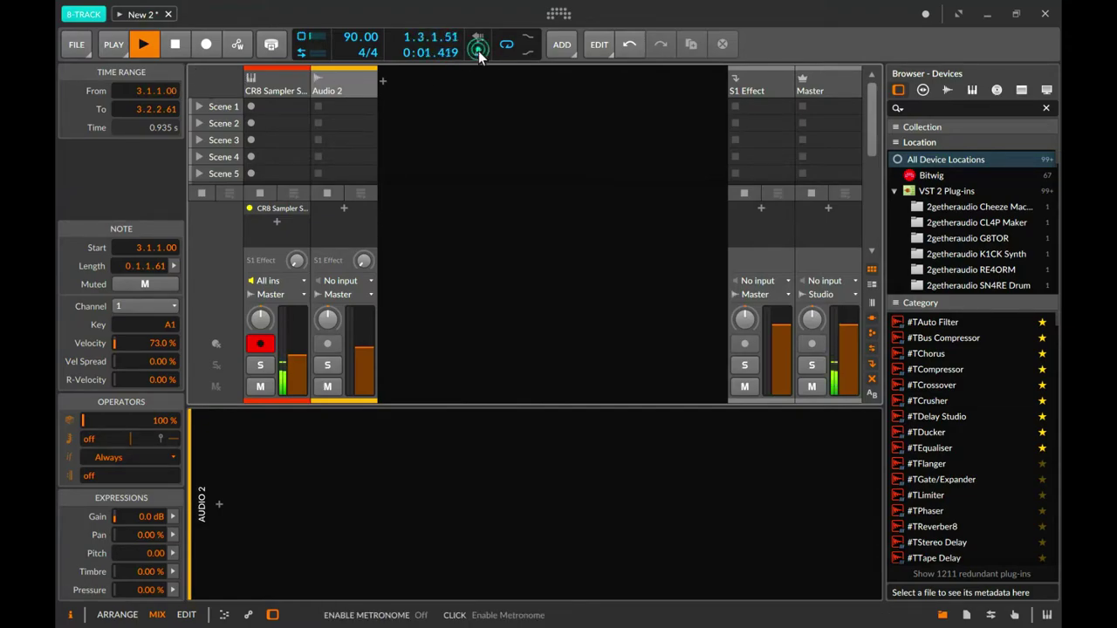
pyautogui.click(273, 91)
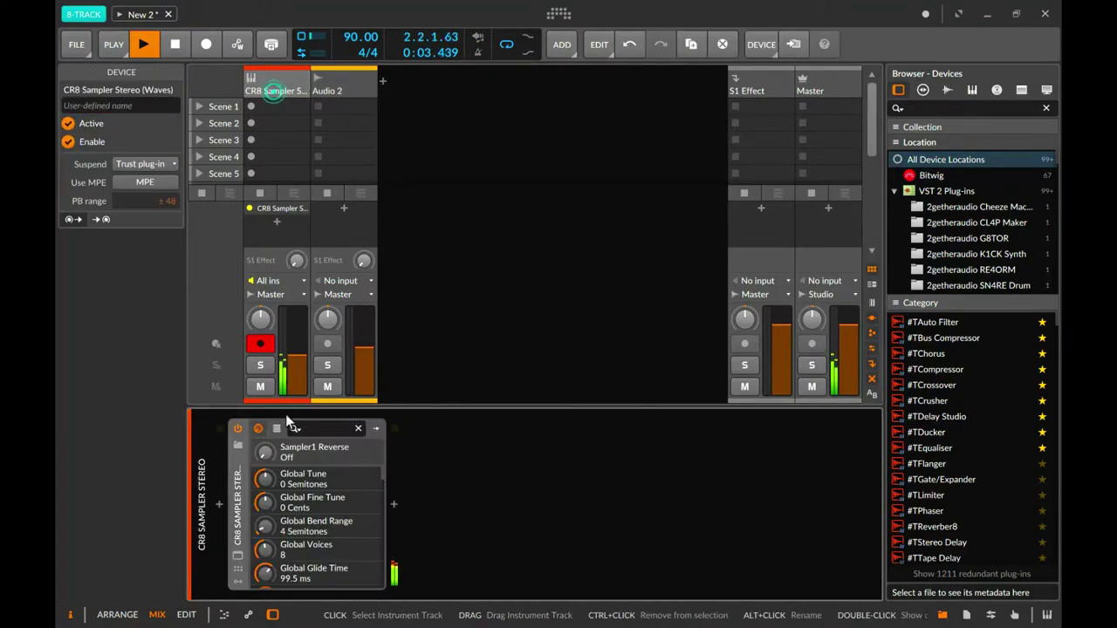
pyautogui.click(238, 559)
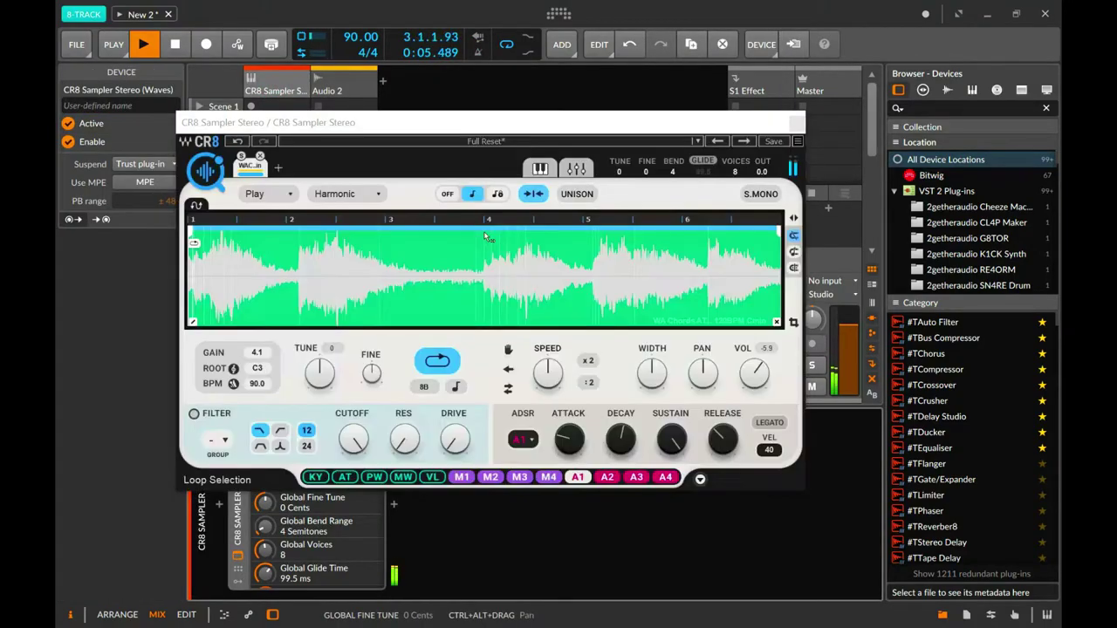
pyautogui.moveTo(462, 122); pyautogui.dragTo(538, 92)
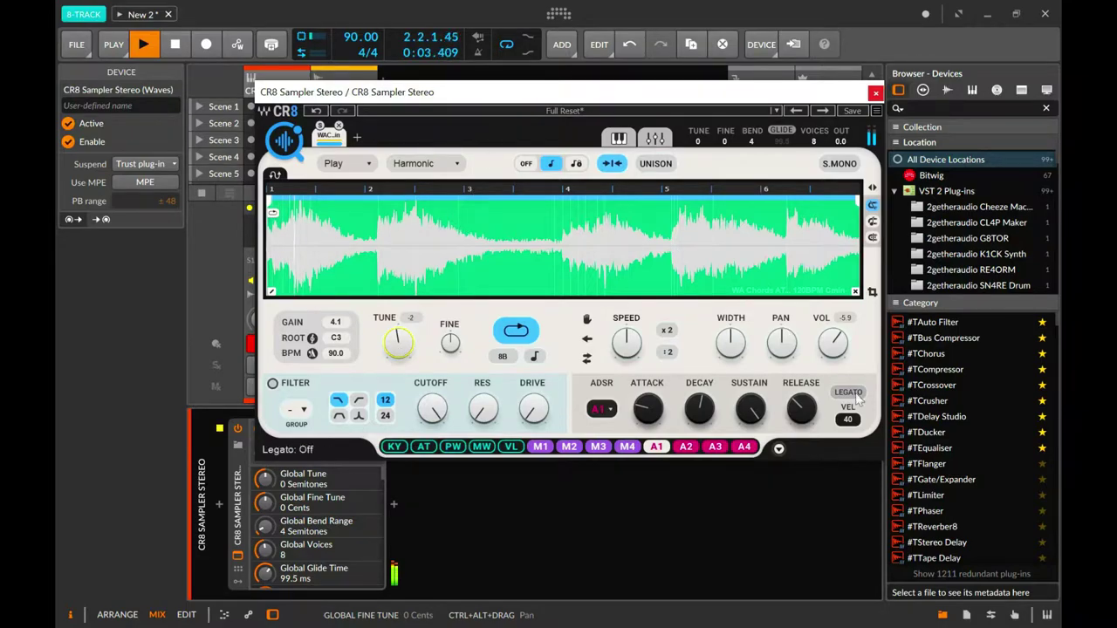
pyautogui.moveTo(532, 103); pyautogui.dragTo(703, 116)
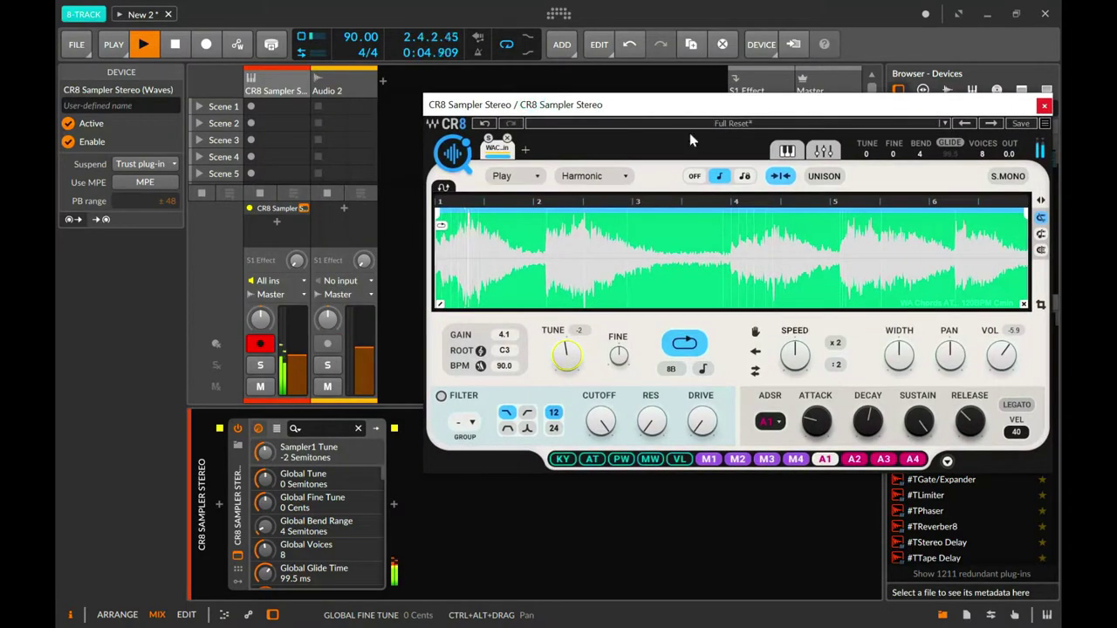
# Raise the CR8 Sampler Stereo track's volume to about -6.3 dB.
pyautogui.click(296, 362)
pyautogui.moveTo(297, 362); pyautogui.dragTo(291, 352)
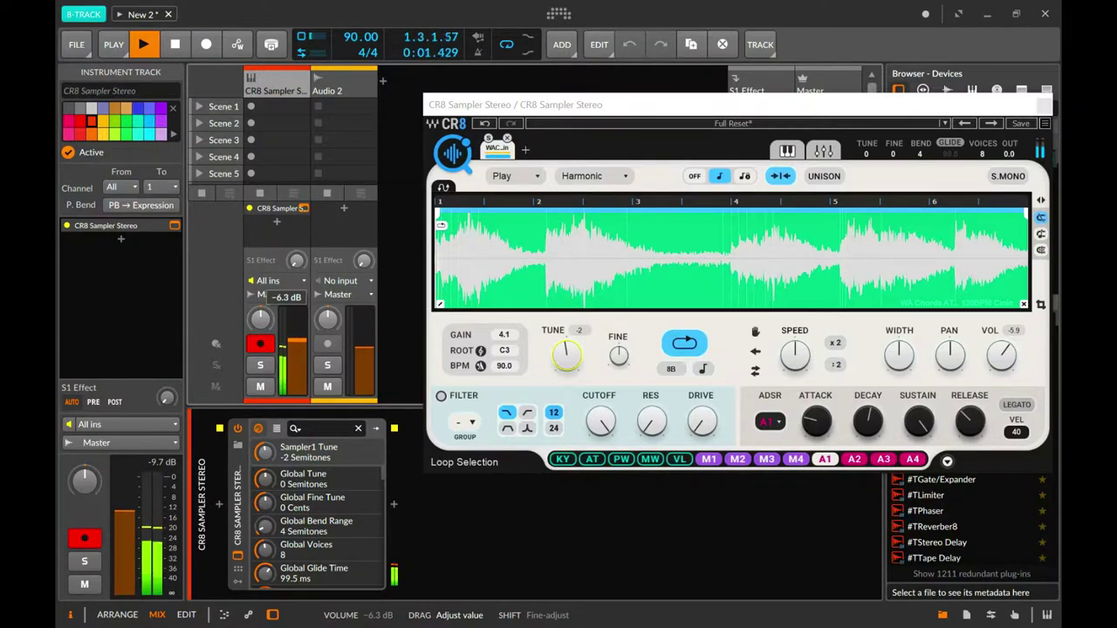
pyautogui.moveTo(260, 319); pyautogui.dragTo(260, 316)
# Lower the sampler's filter cutoff, lengthen the envelope decay with the release at 52.0 ms, and close the plug-in.
pyautogui.moveTo(569, 104); pyautogui.dragTo(378, 105)
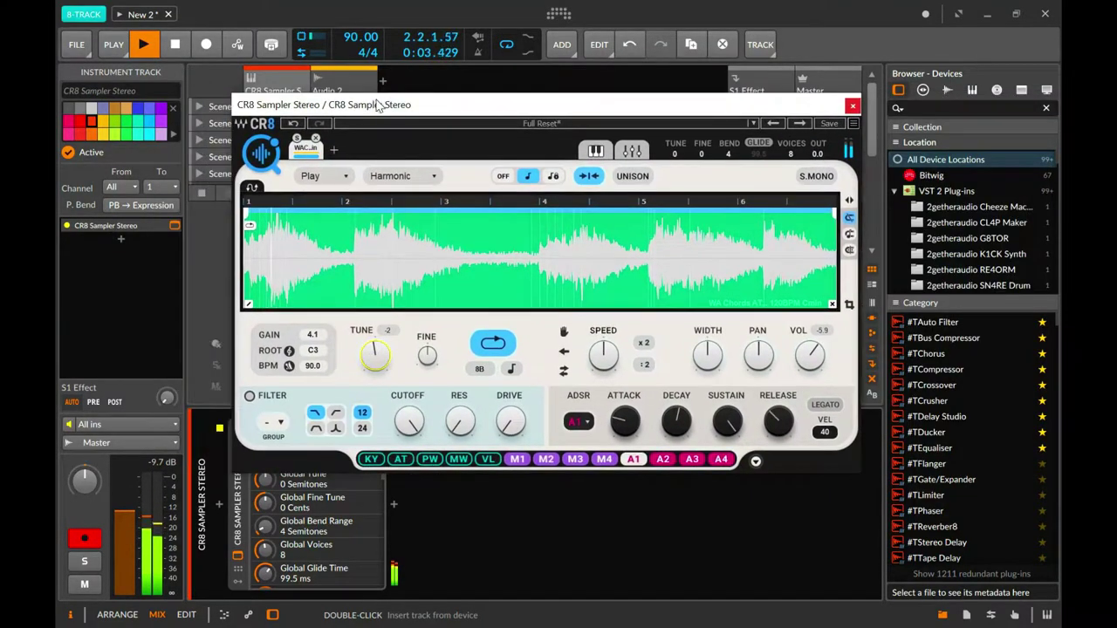
pyautogui.moveTo(409, 425); pyautogui.dragTo(409, 462)
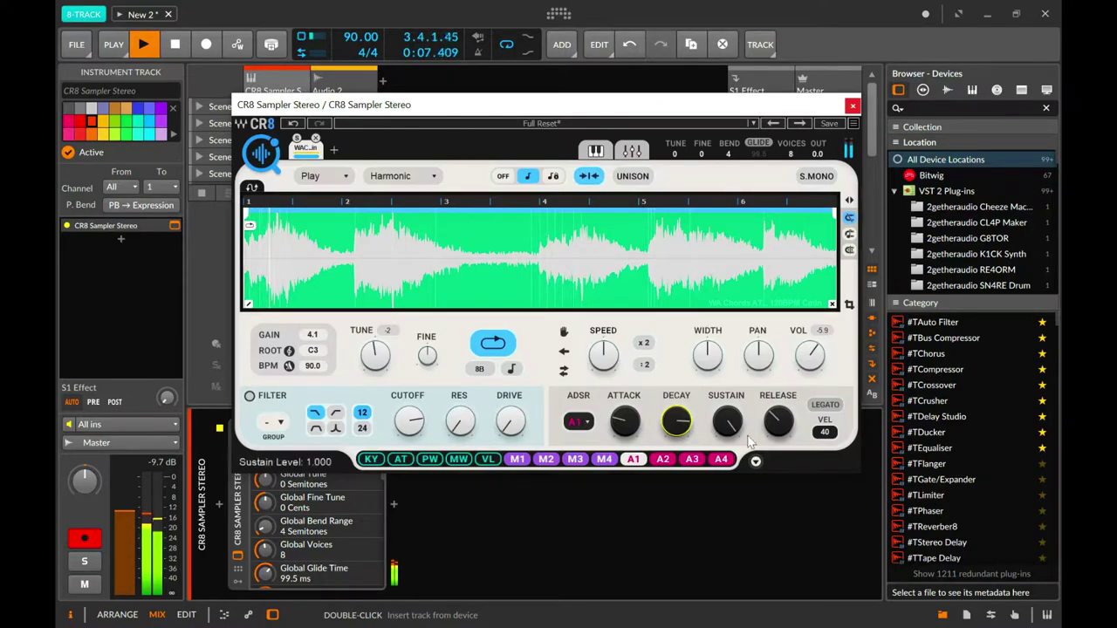
pyautogui.moveTo(788, 434); pyautogui.dragTo(788, 410)
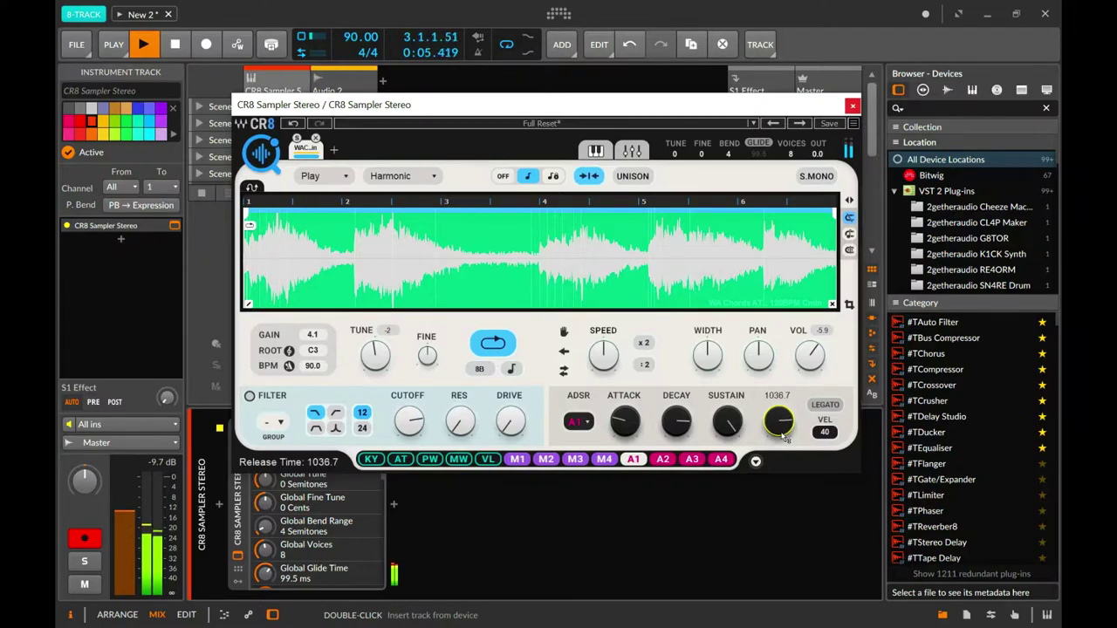
pyautogui.click(852, 107)
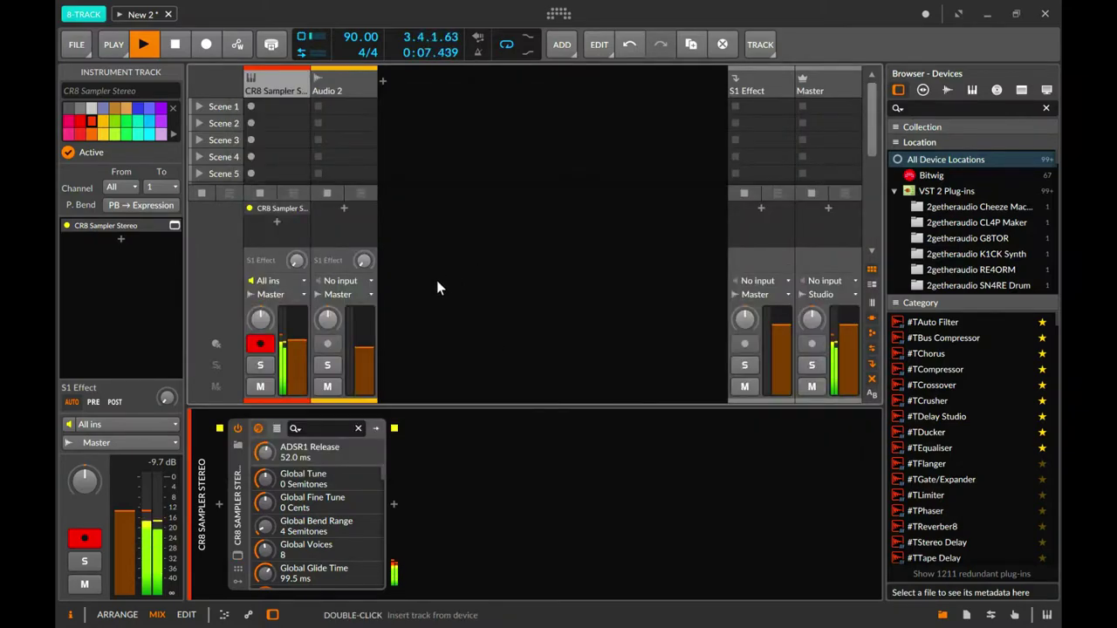
pyautogui.hotkey('alt', '1')
pyautogui.click(671, 108)
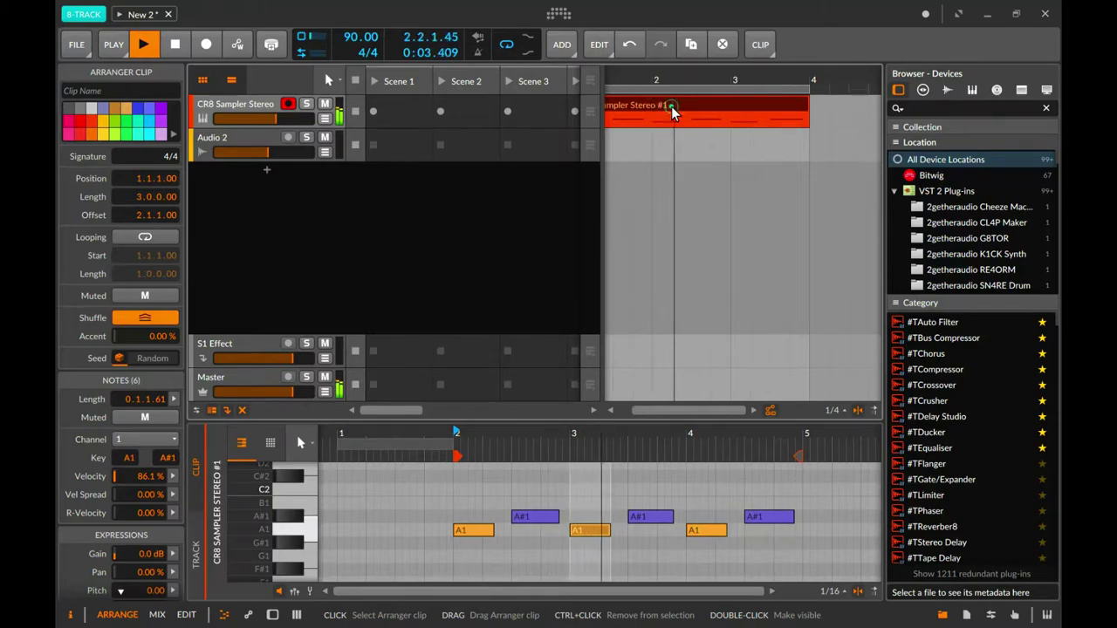
pyautogui.click(671, 107)
pyautogui.rightClick(671, 106)
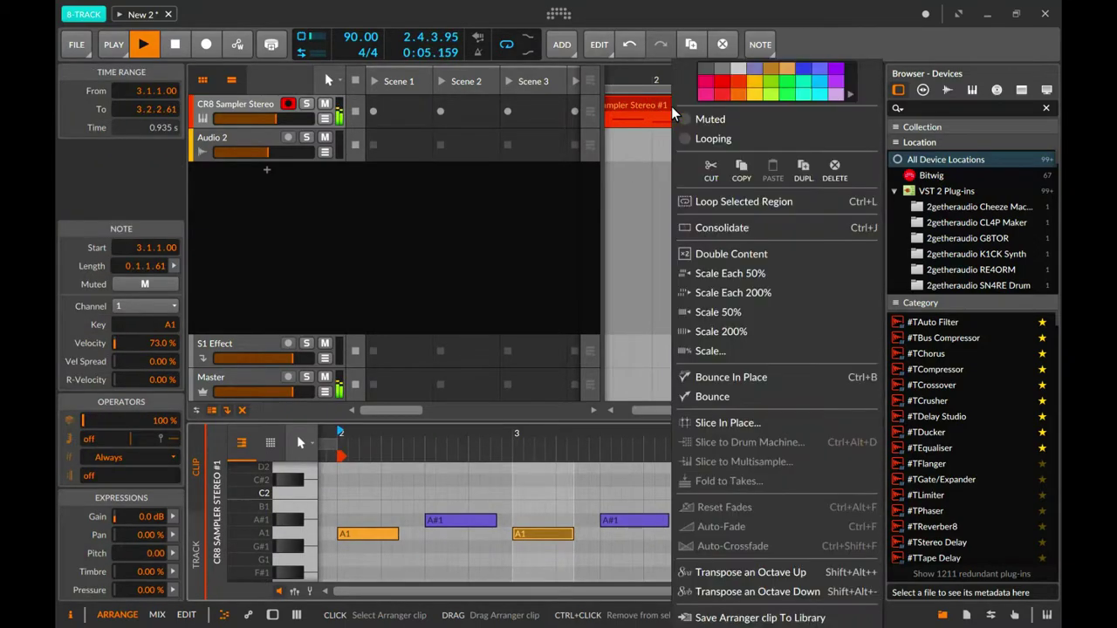
pyautogui.click(838, 31)
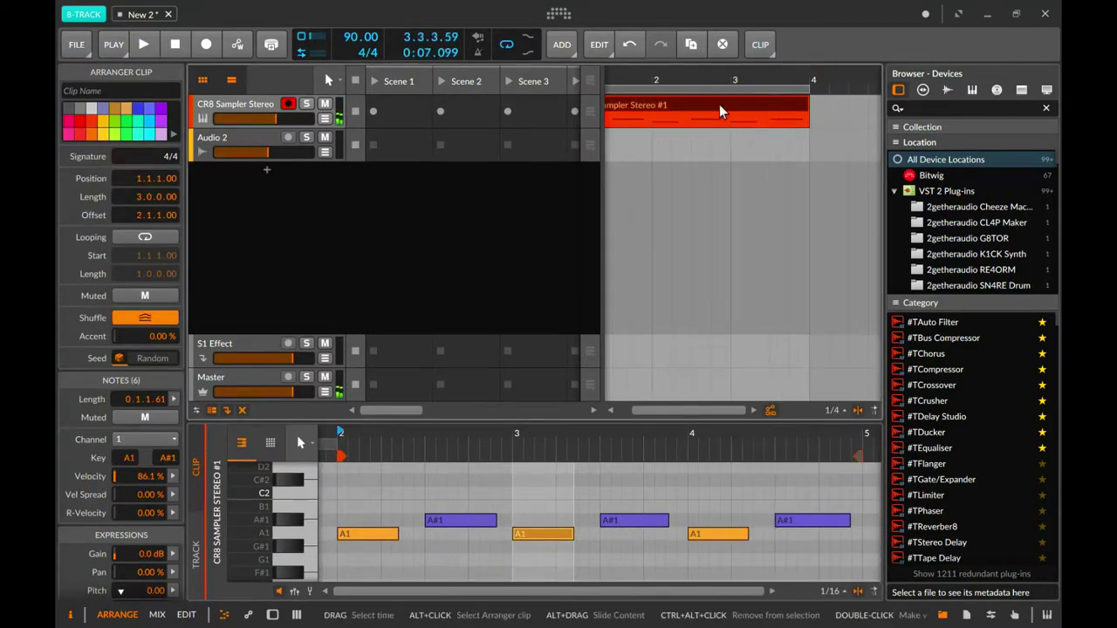
# Set the Audio 2 track's input in the mixer to CR8 Sampler Stereo (POST).
pyautogui.click(231, 139)
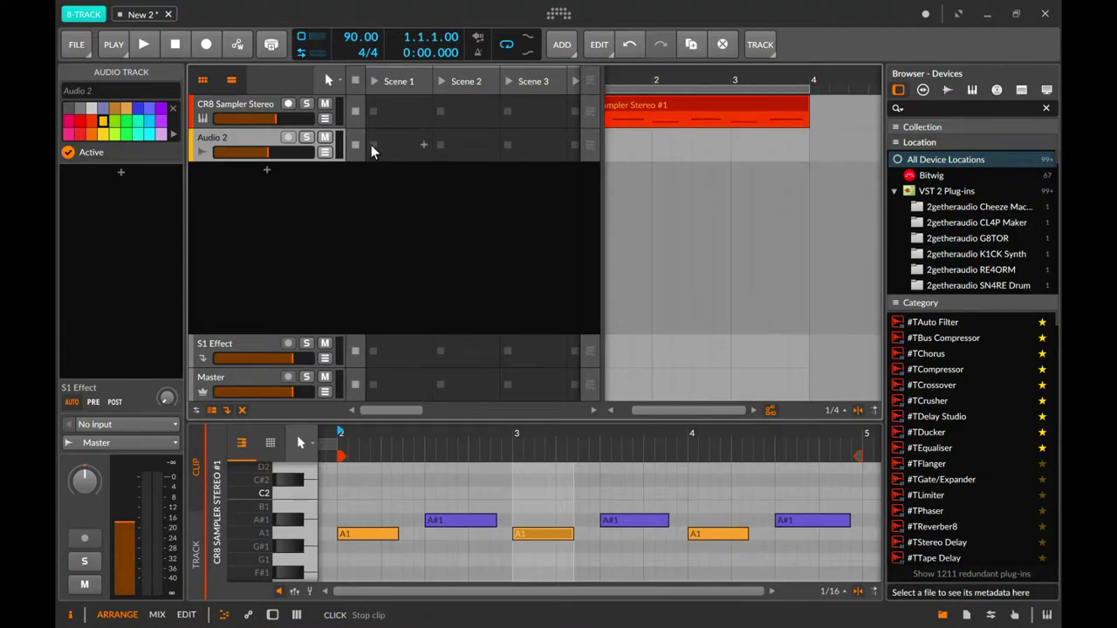
pyautogui.hotkey('alt', '2')
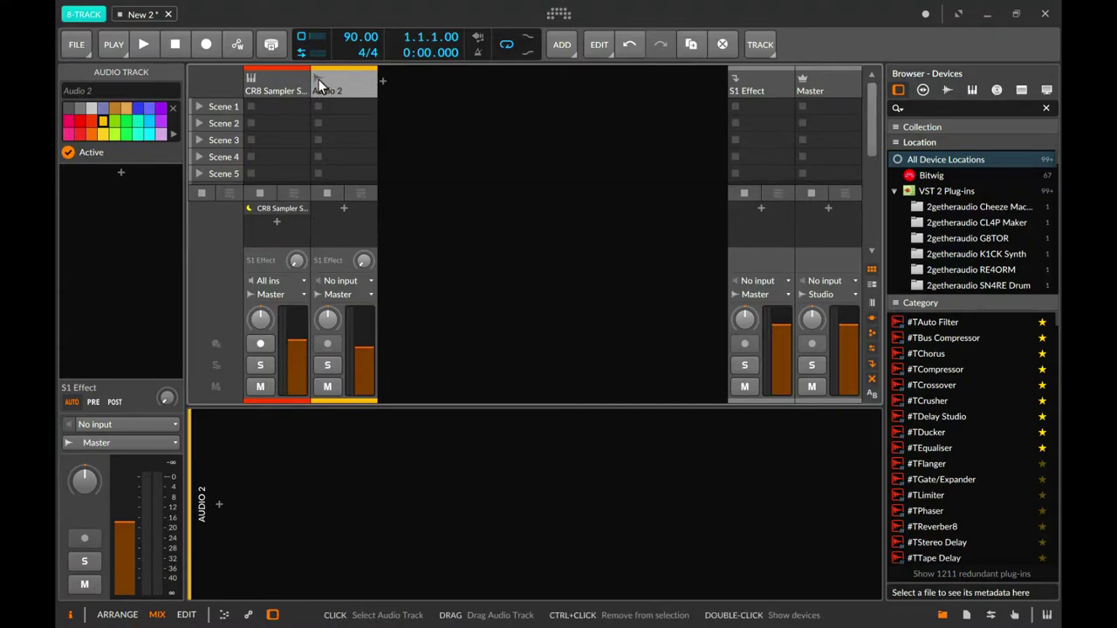
pyautogui.click(368, 280)
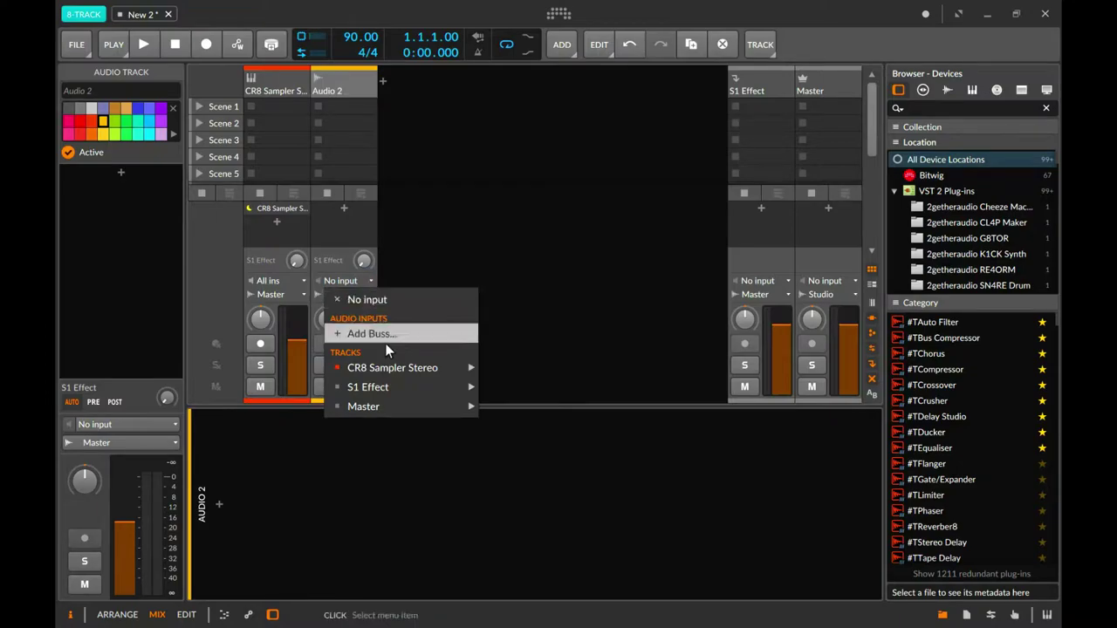
pyautogui.moveTo(396, 367)
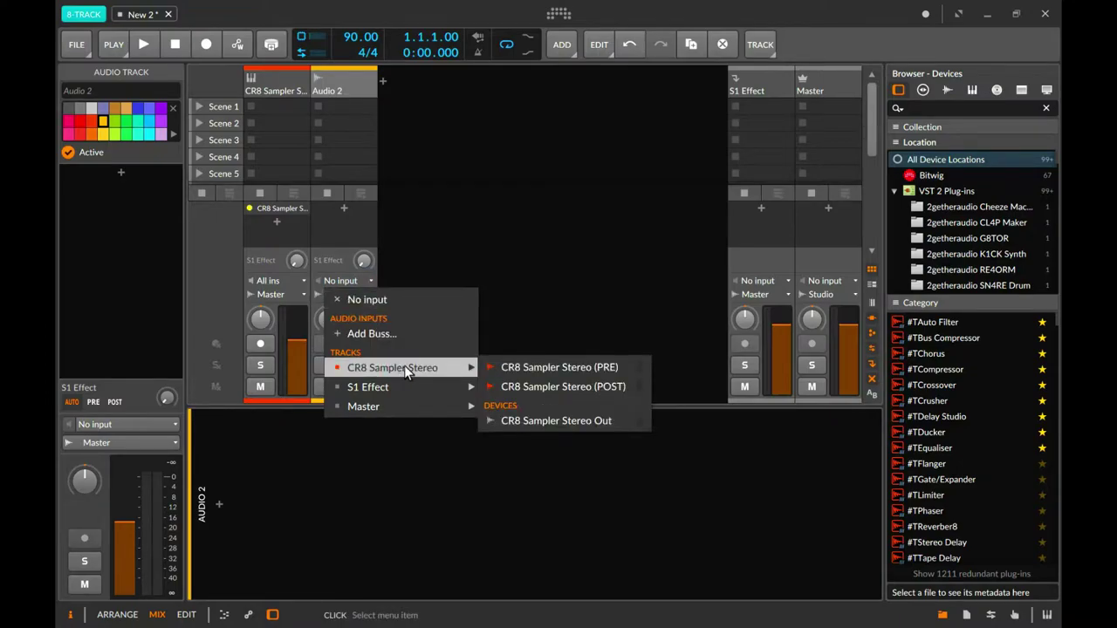
pyautogui.click(590, 387)
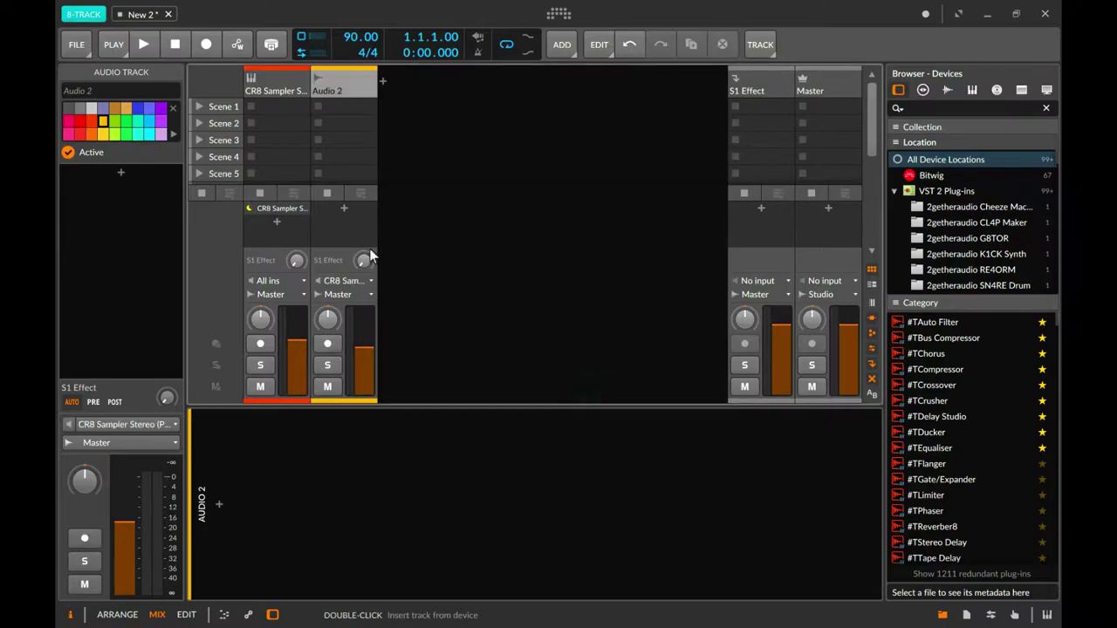
# Rename the Audio 2 track as Piano.
pyautogui.rightClick(336, 81)
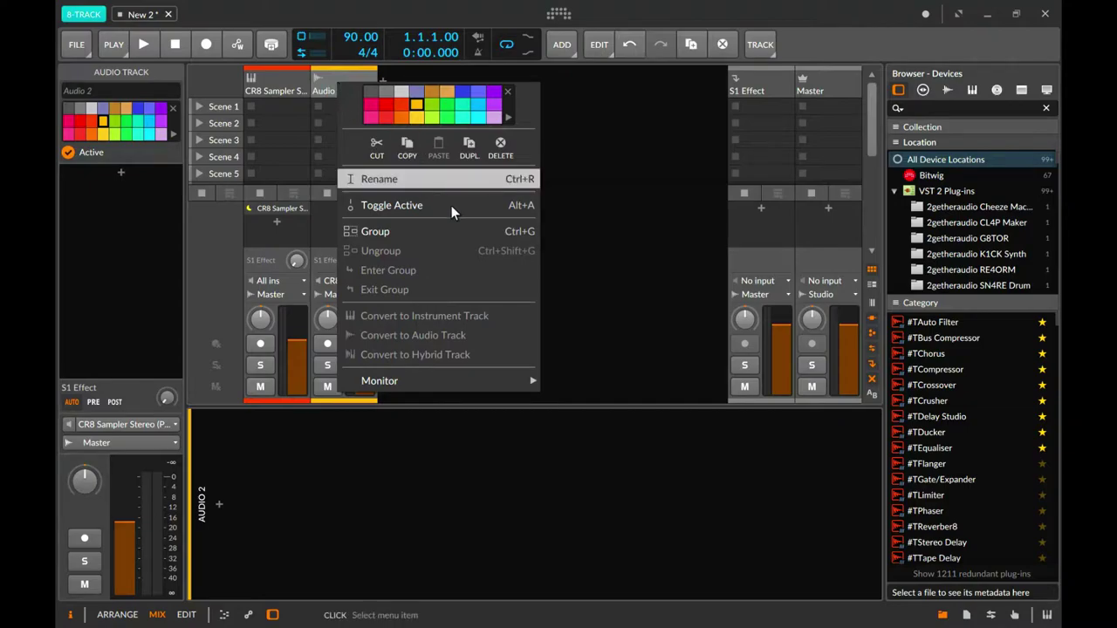
pyautogui.click(388, 180)
pyautogui.write('Piano')
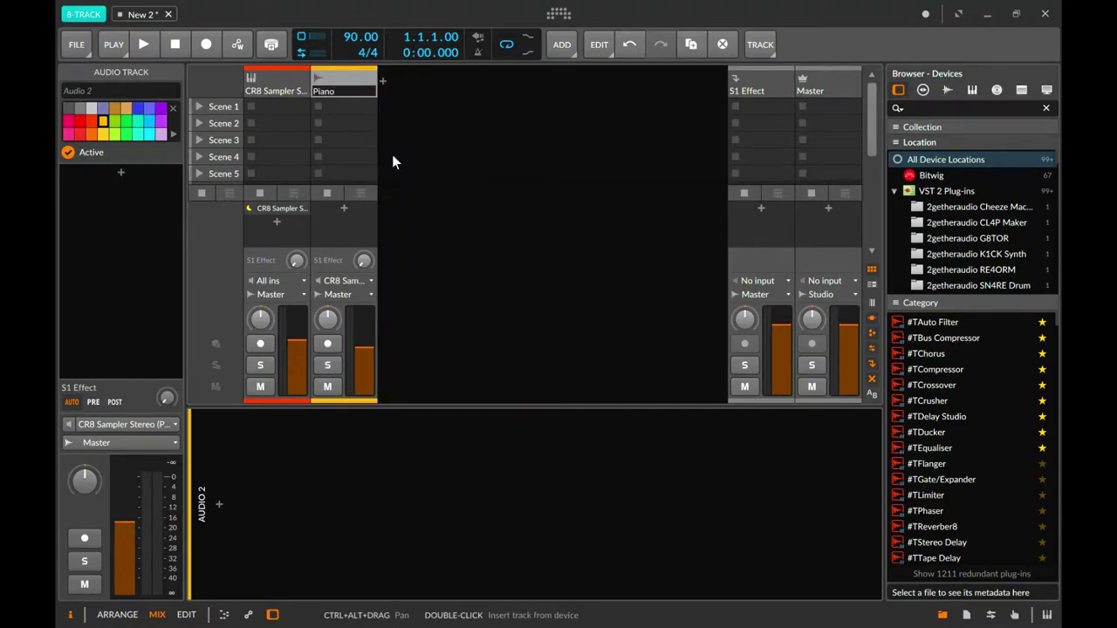
pyautogui.press('Return')
# Arm the Piano track and record the CR8 Sampler part onto it as audio in the arranger.
pyautogui.press('space')
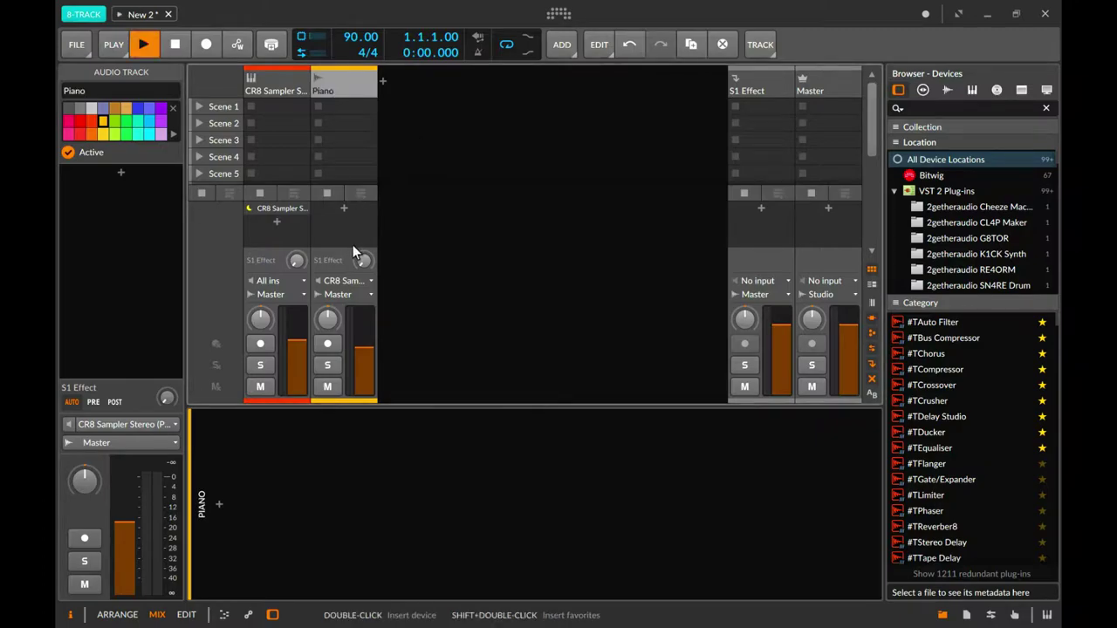
pyautogui.press('space')
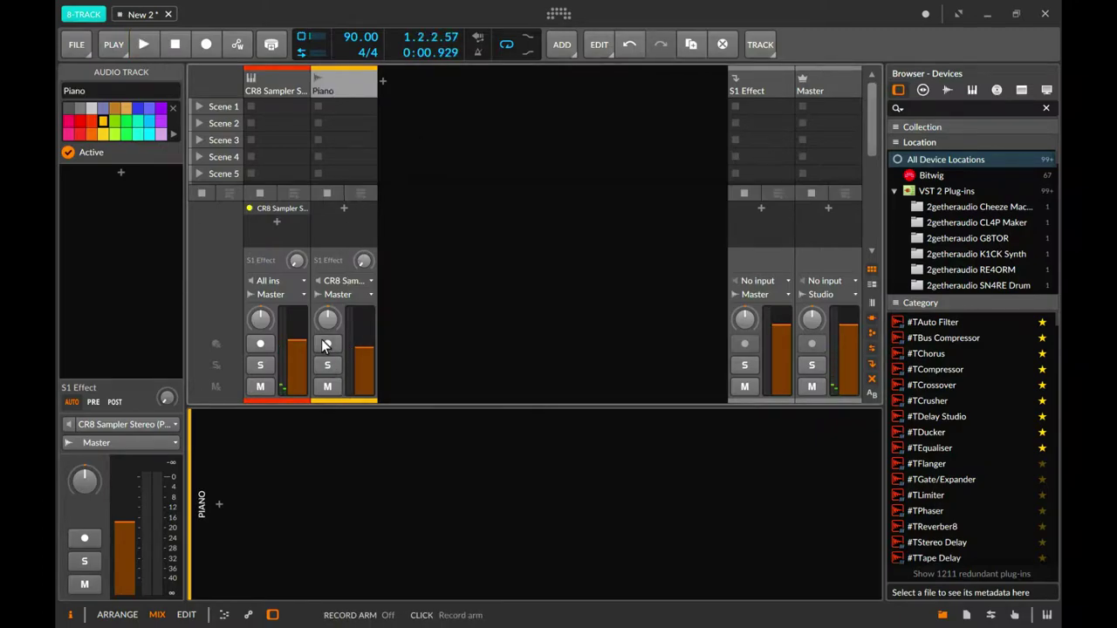
pyautogui.click(324, 344)
pyautogui.press('space')
pyautogui.hotkey('alt', '1')
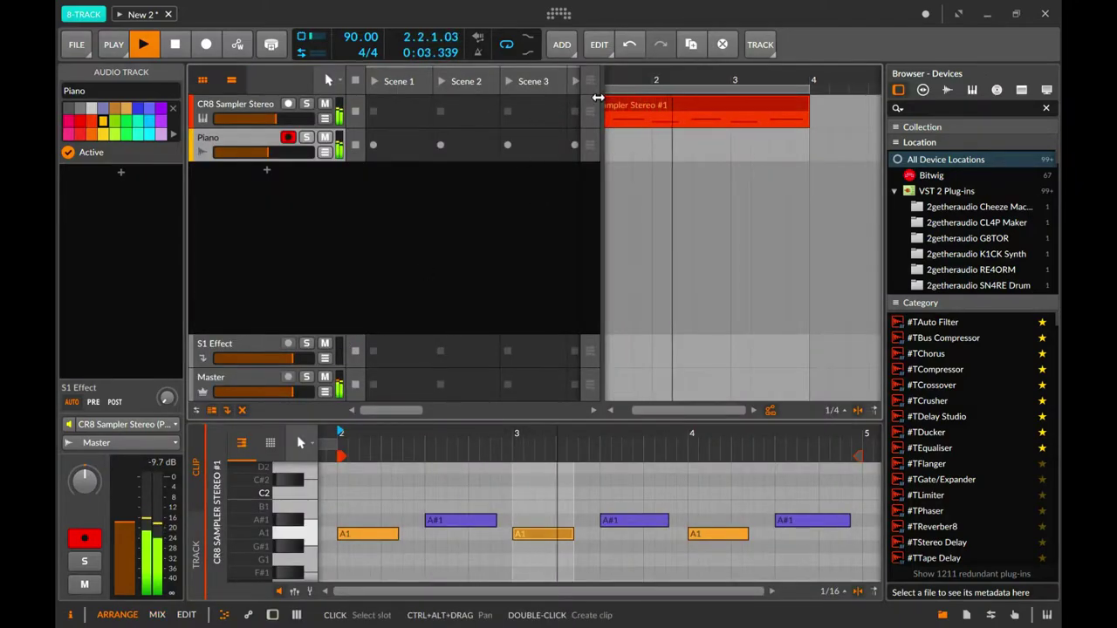
pyautogui.press('space')
pyautogui.click(205, 49)
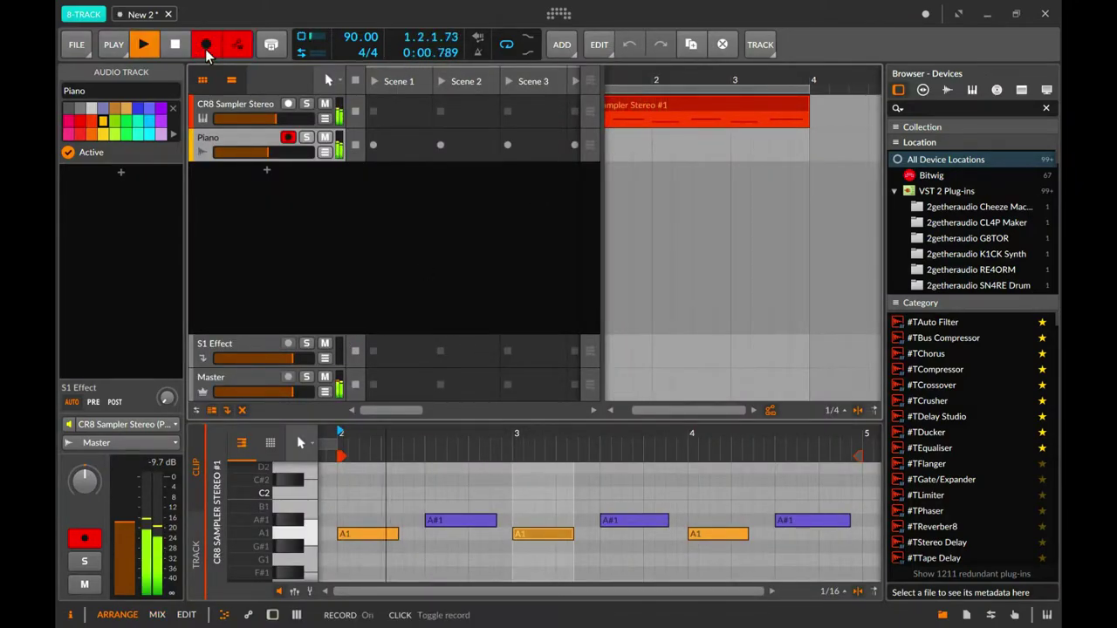
pyautogui.moveTo(676, 410); pyautogui.dragTo(693, 414)
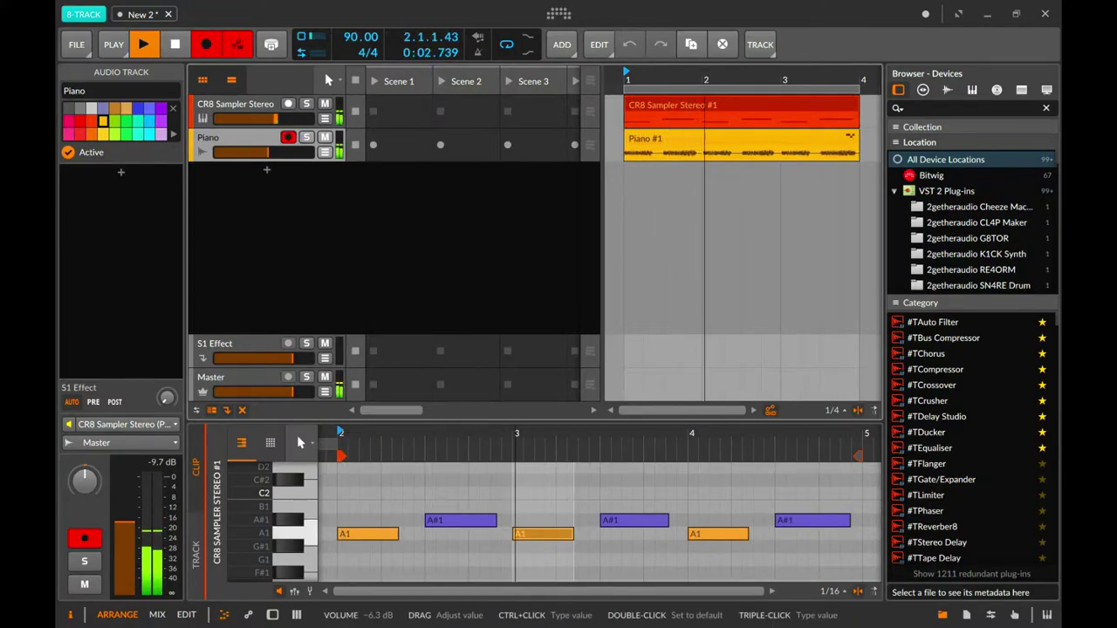
# Raise the Piano track's volume to about -7.0 dB and stop recording.
pyautogui.click(264, 152)
pyautogui.moveTo(264, 152); pyautogui.dragTo(276, 157)
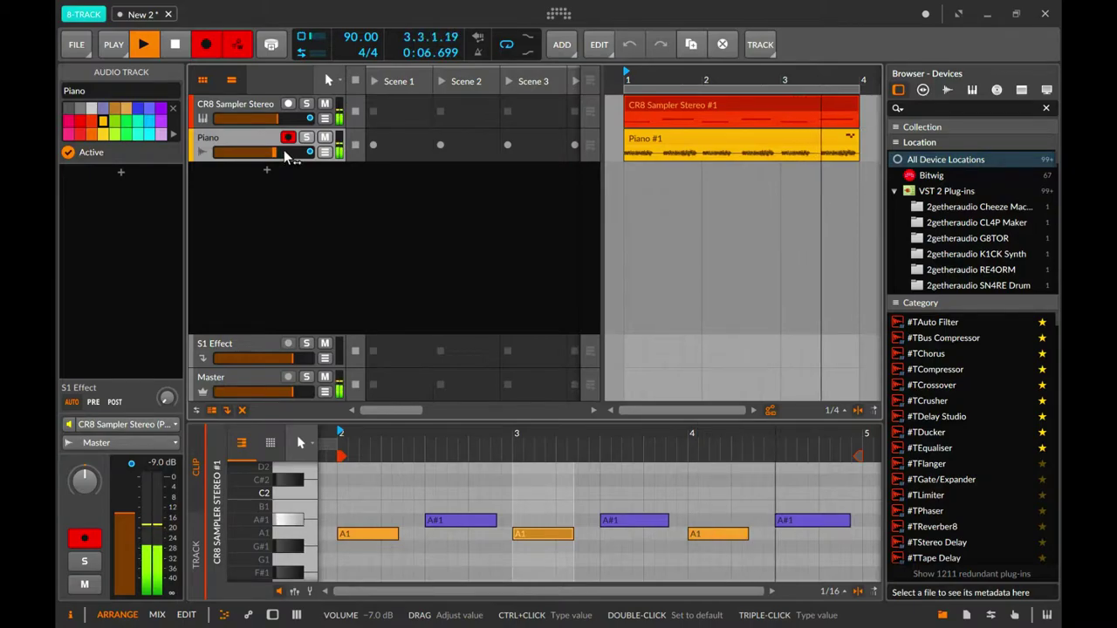
pyautogui.press('space')
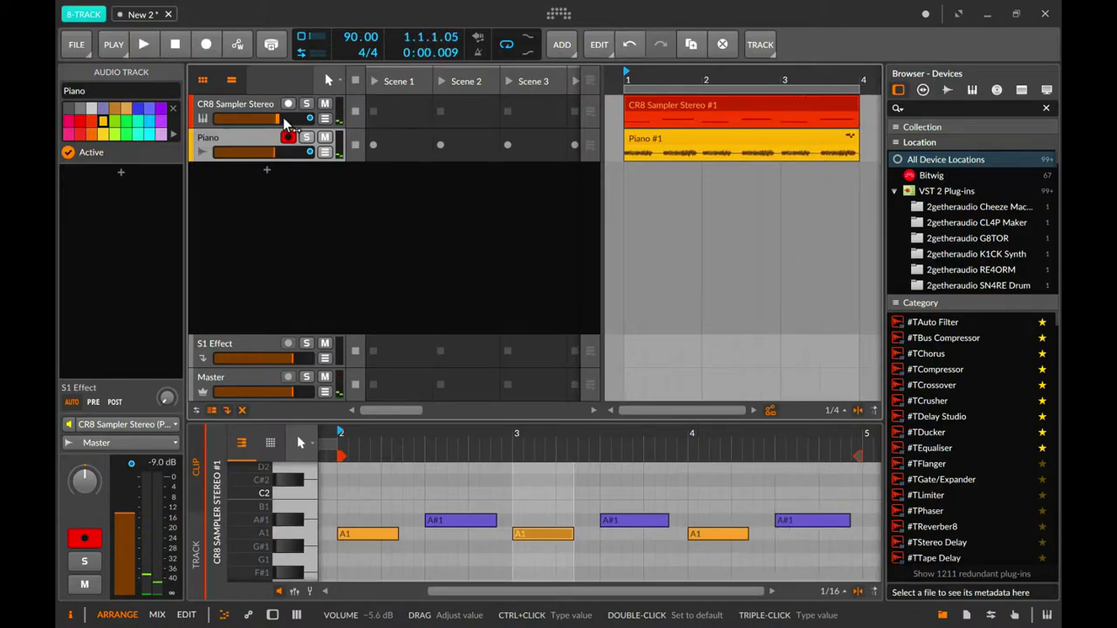
# Undo the Piano recording and its volume changes, and redo them.
pyautogui.hotkey('ctrl', 'z')
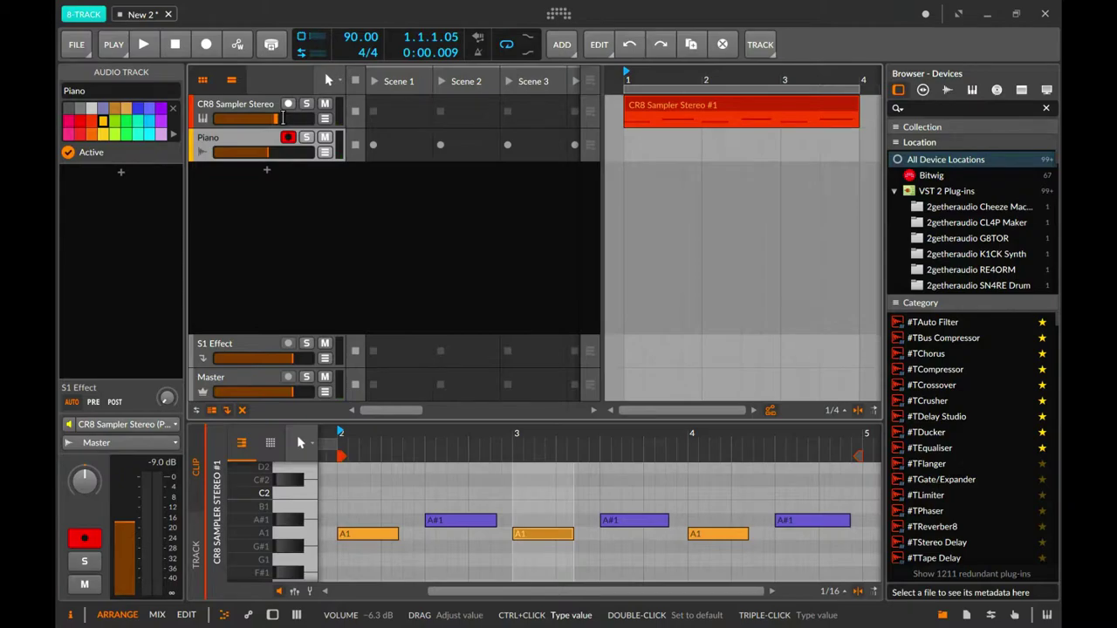
pyautogui.hotkey('ctrl', 'shift', 'z')
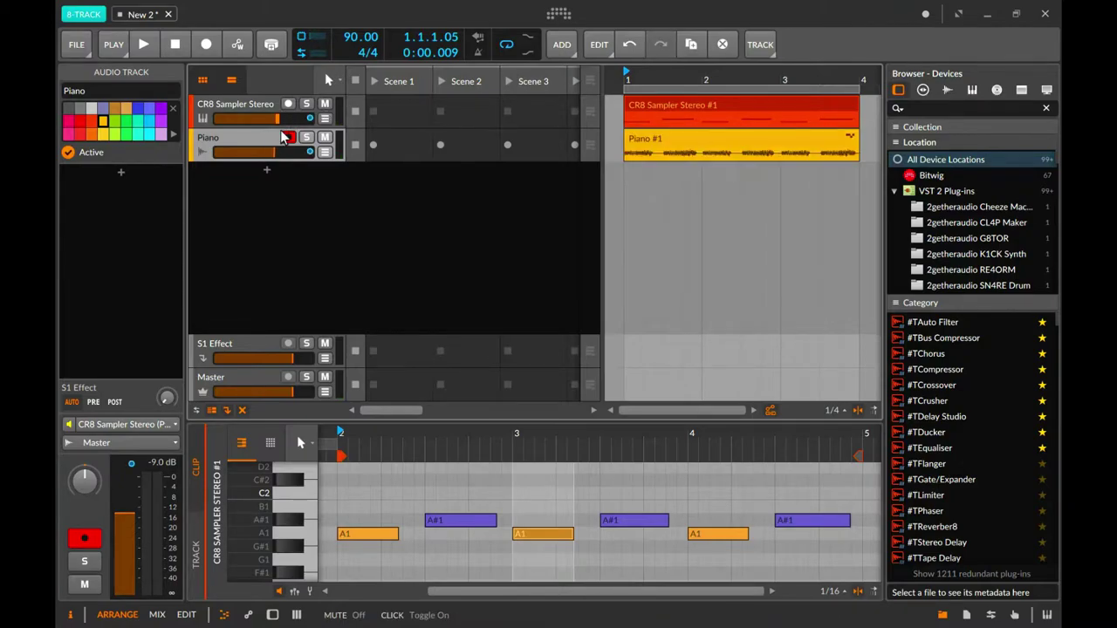
# Mute the CR8 Sampler Stereo track and play the loop while raising the Piano track's volume slightly.
pyautogui.click(325, 104)
pyautogui.press('space')
pyautogui.moveTo(285, 155)
pyautogui.mouseDown()
pyautogui.moveTo(297, 155)
pyautogui.moveTo(279, 153)
pyautogui.mouseUp()
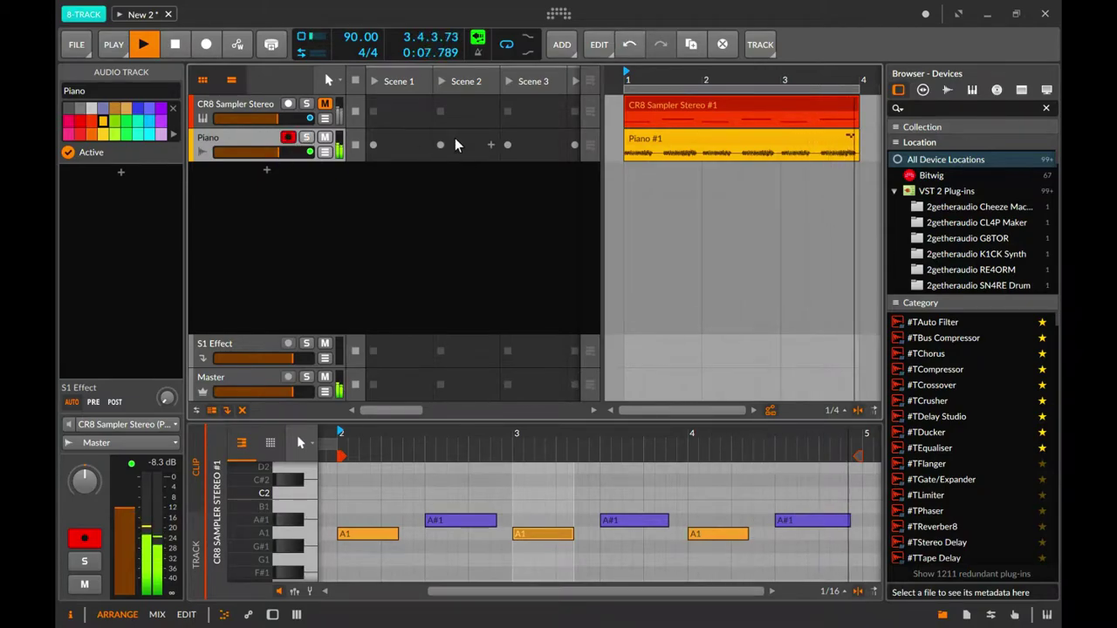
# Raise the Piano track's volume slightly in the mixer and return to the arranger.
pyautogui.hotkey('alt', '2')
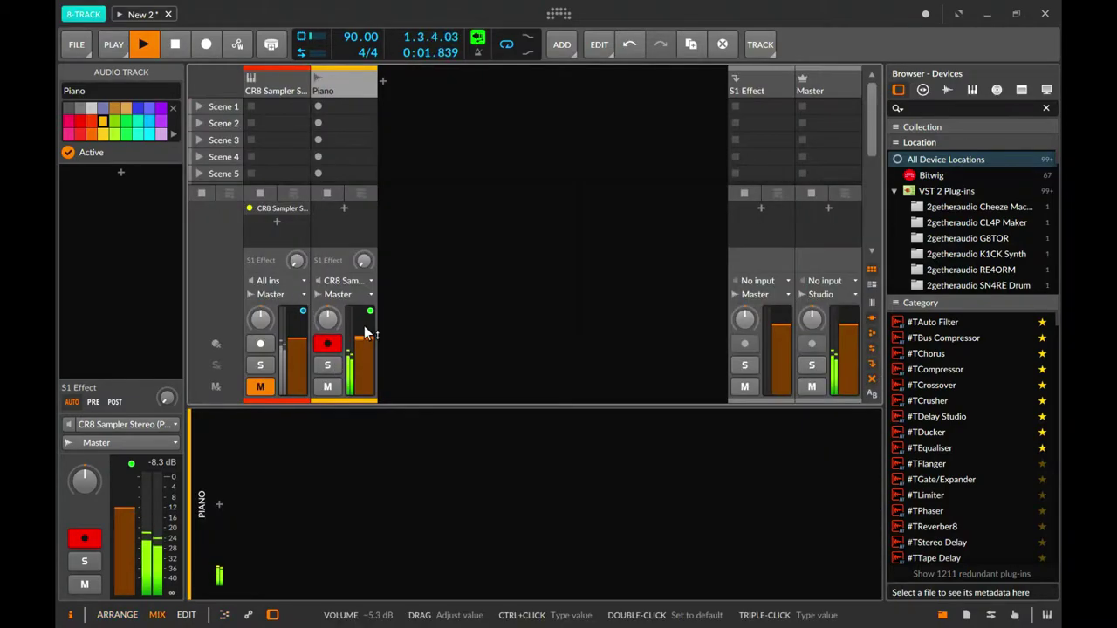
pyautogui.moveTo(364, 346); pyautogui.dragTo(364, 331)
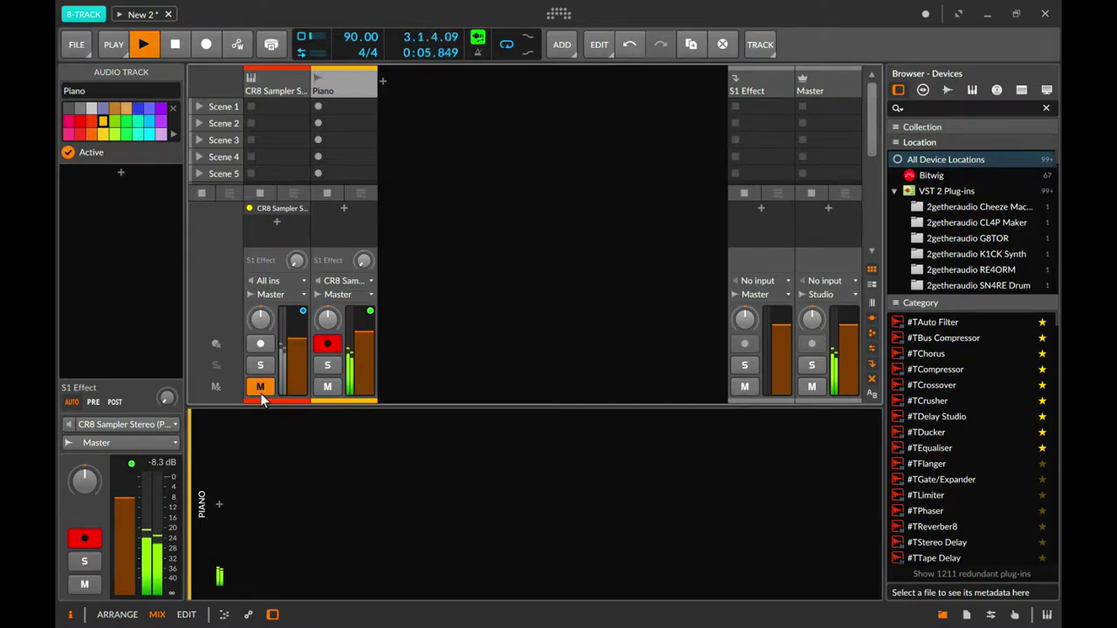
pyautogui.hotkey('alt', '1')
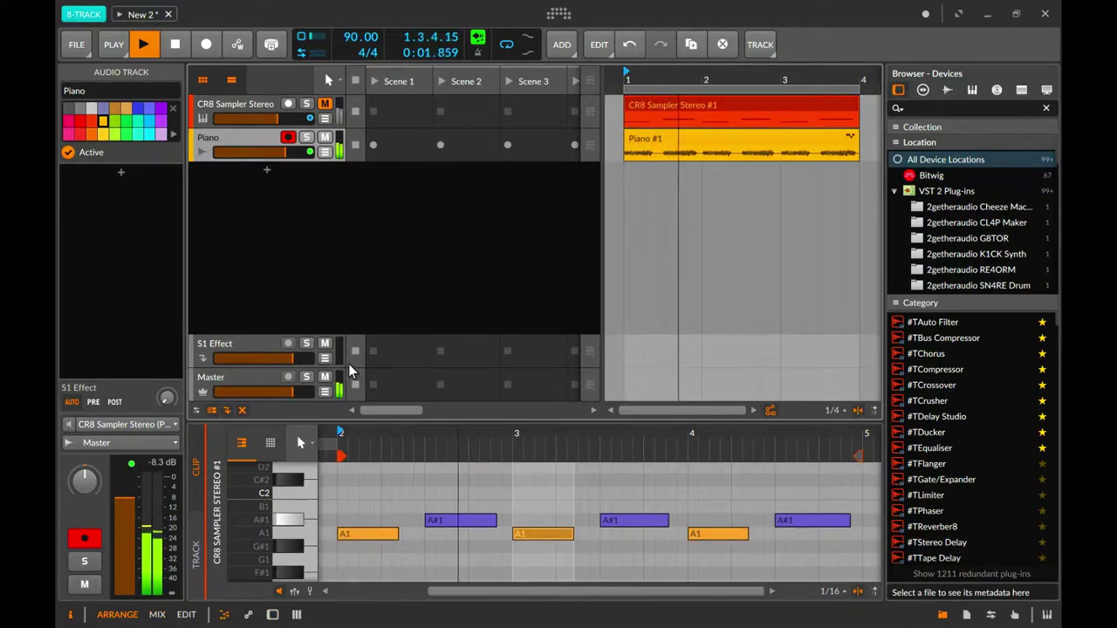
pyautogui.hotkey('alt', '2')
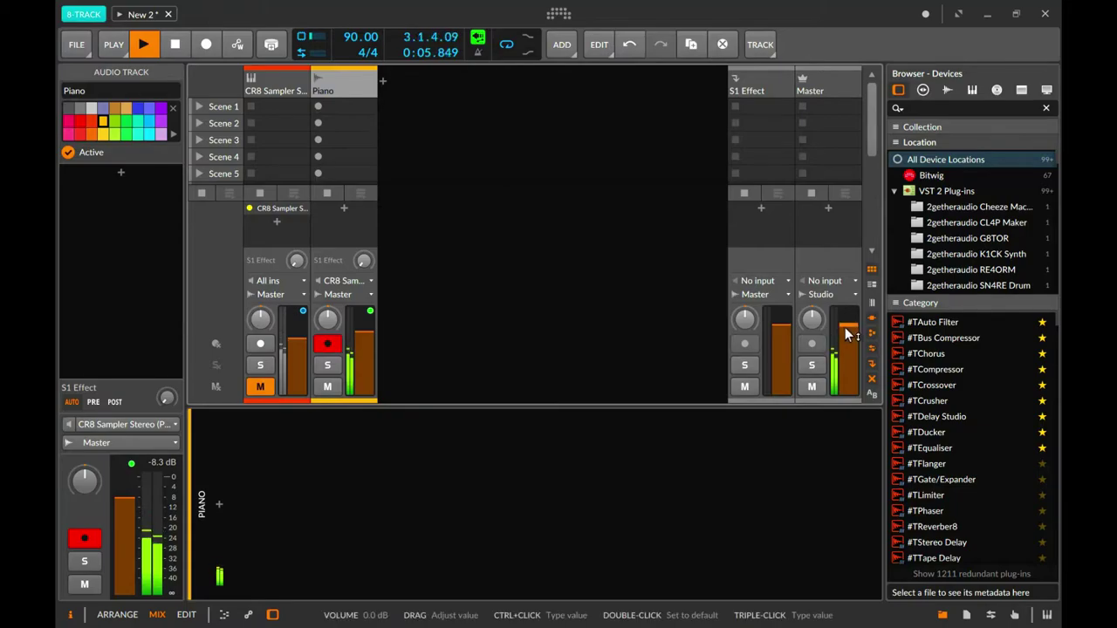
pyautogui.hotkey('alt', '1')
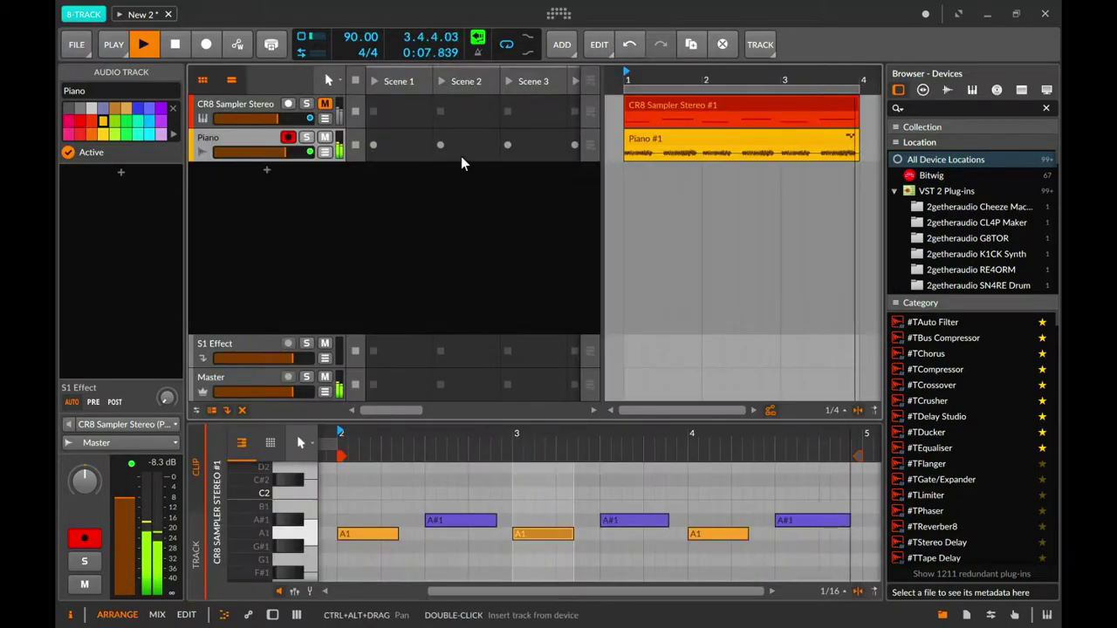
# Show the CR8 Sampler Stereo track's device chain, and delete the recorded Piano clip from the arranger with playback stopped.
pyautogui.click(224, 104)
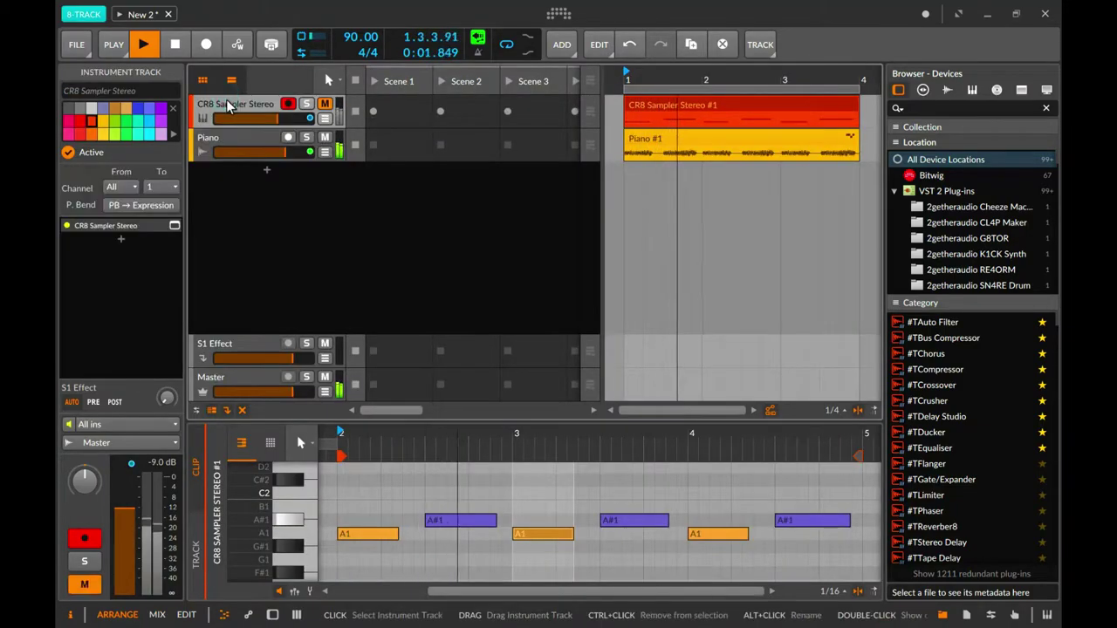
pyautogui.press('d')
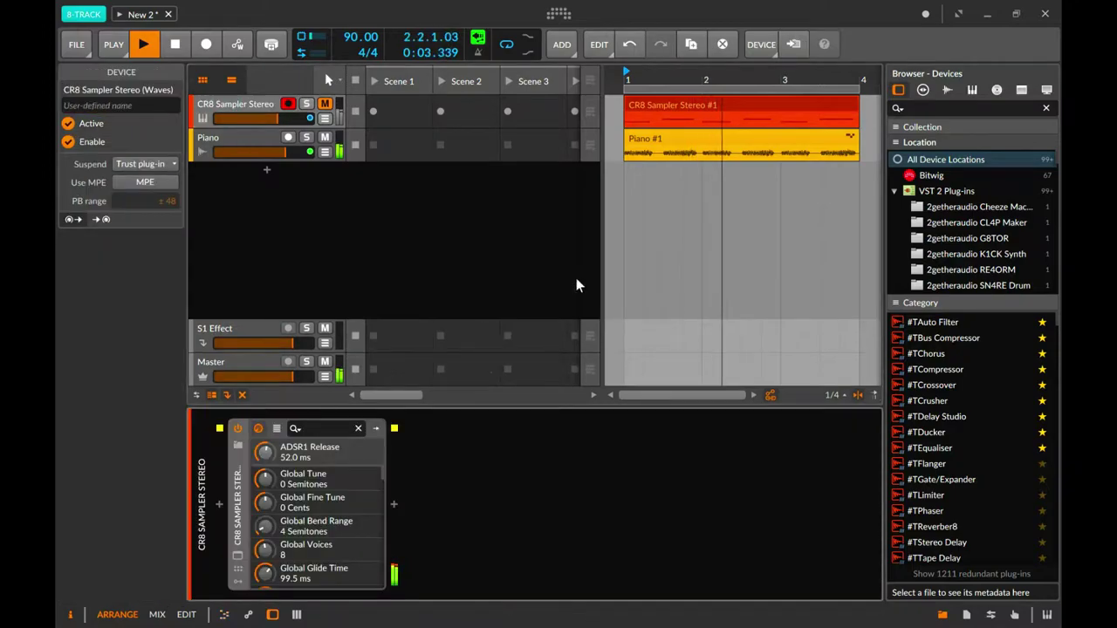
pyautogui.click(689, 142)
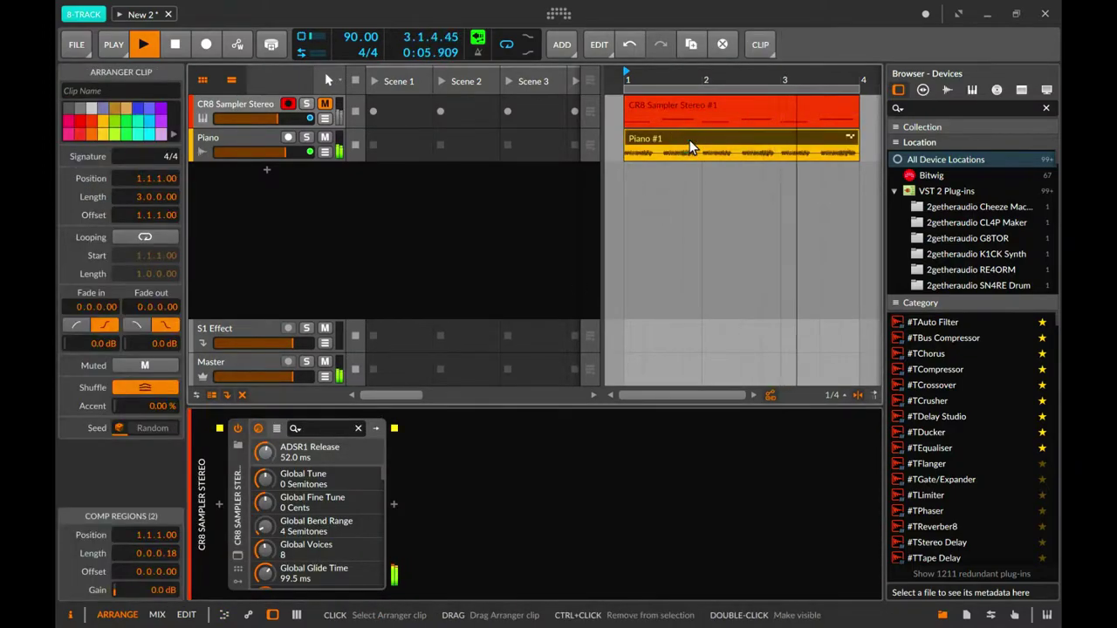
pyautogui.press('Delete')
pyautogui.press('space')
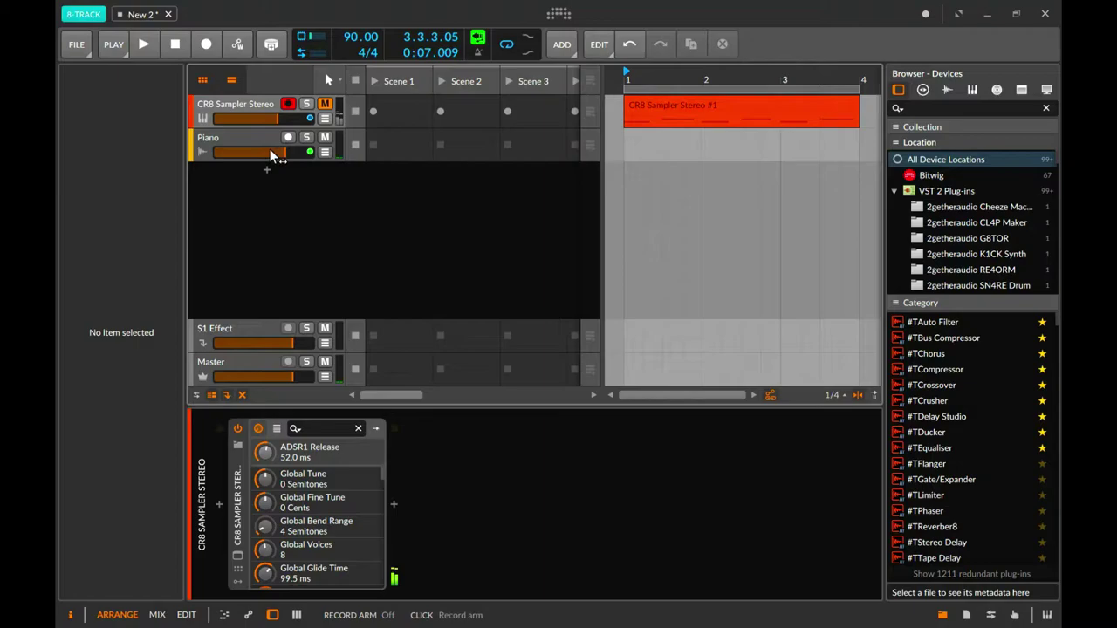
# Open the CR8 Sampler plug-in, set the sample's gain to 8.3 and close the plug-in window.
pyautogui.click(219, 138)
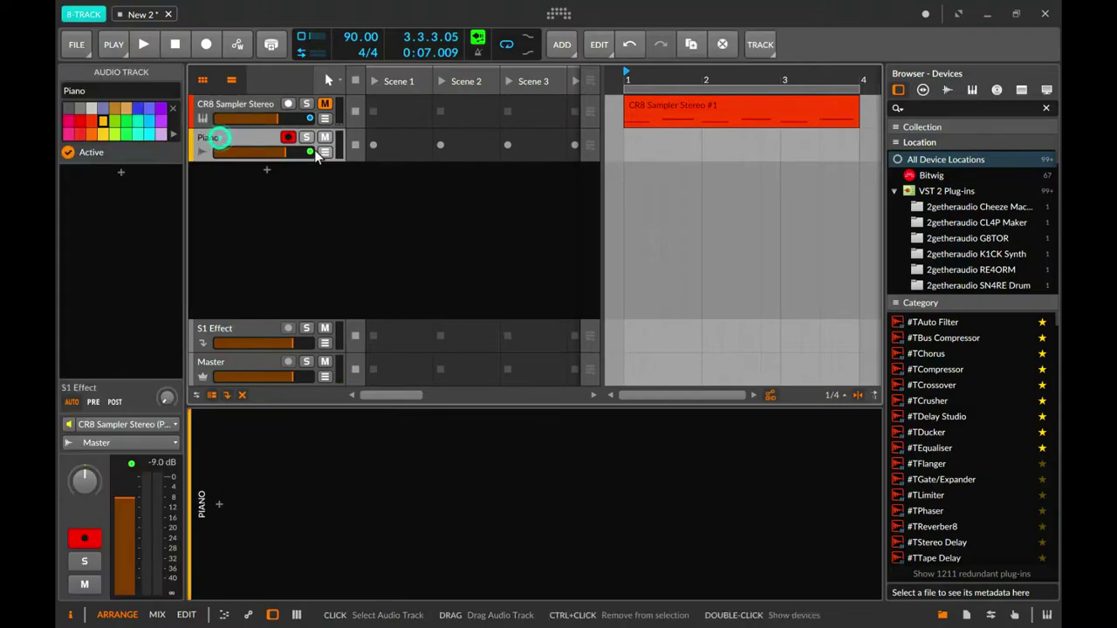
pyautogui.click(263, 105)
pyautogui.click(245, 501)
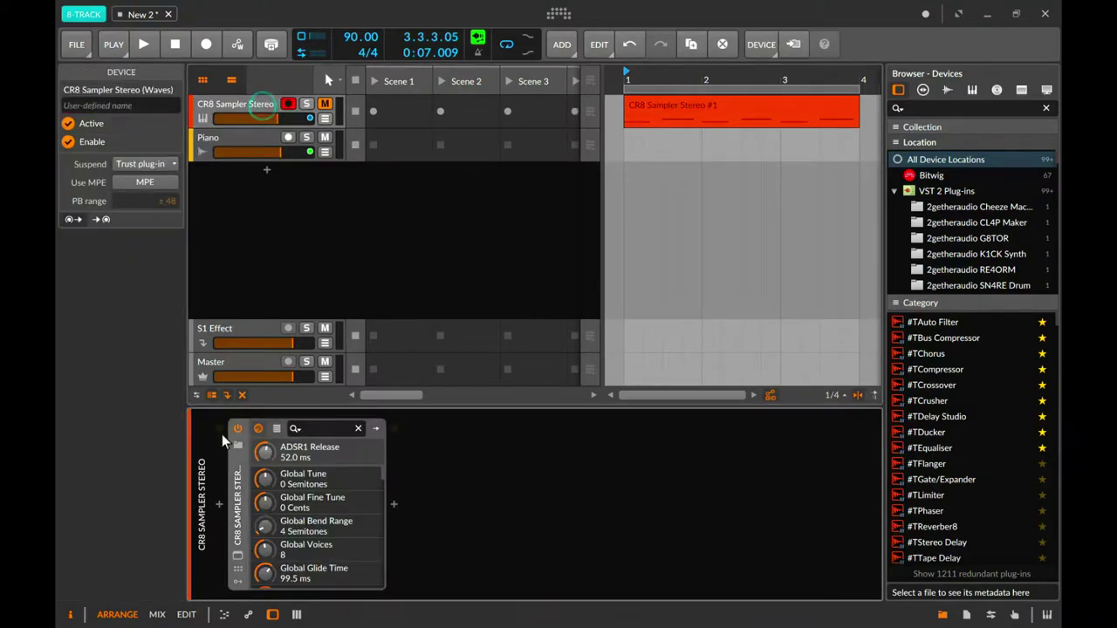
pyautogui.click(238, 555)
pyautogui.moveTo(315, 338); pyautogui.dragTo(315, 319)
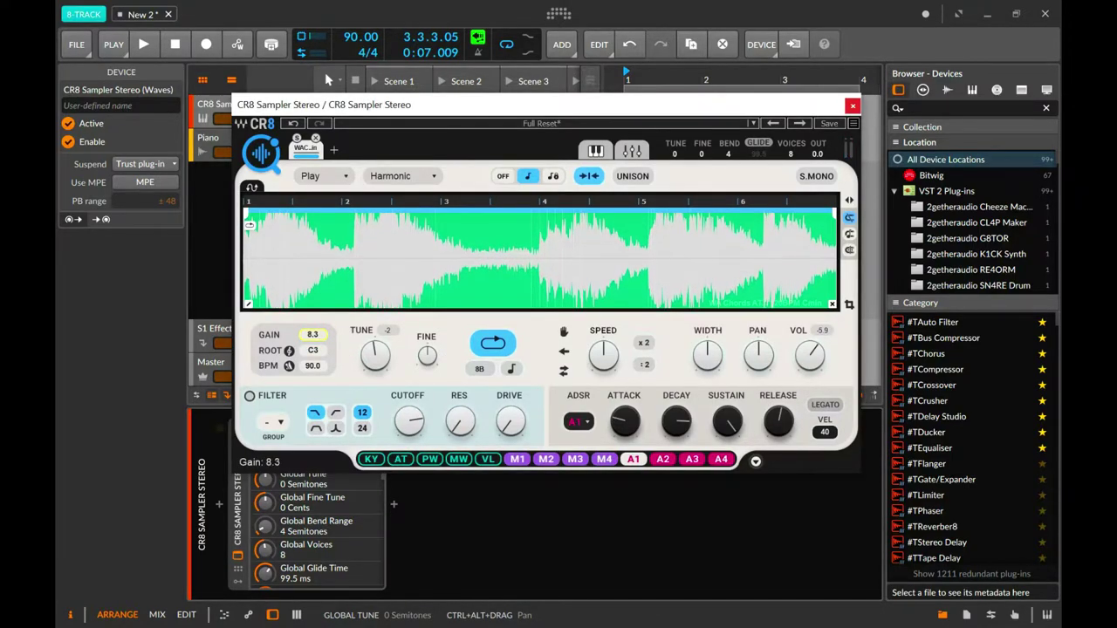
pyautogui.click(852, 105)
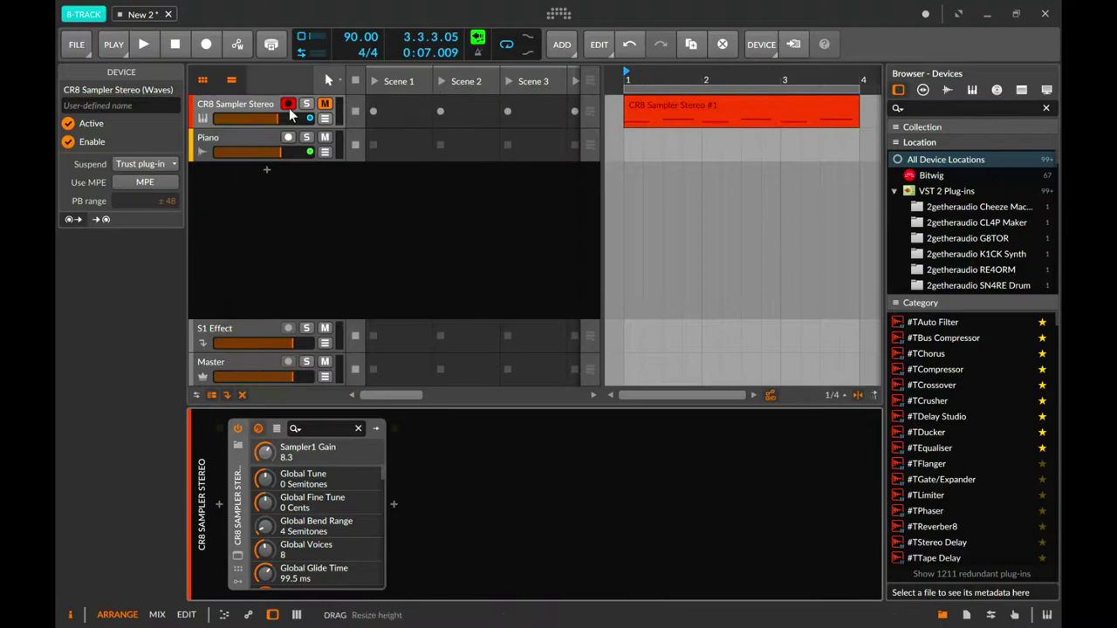
pyautogui.click(207, 48)
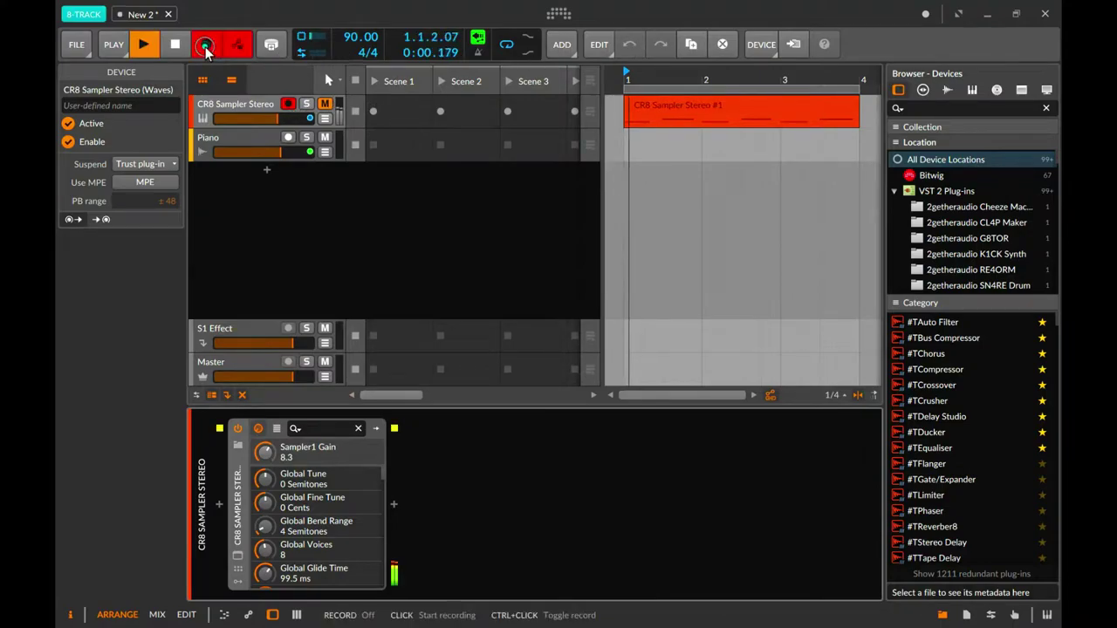
pyautogui.press('space')
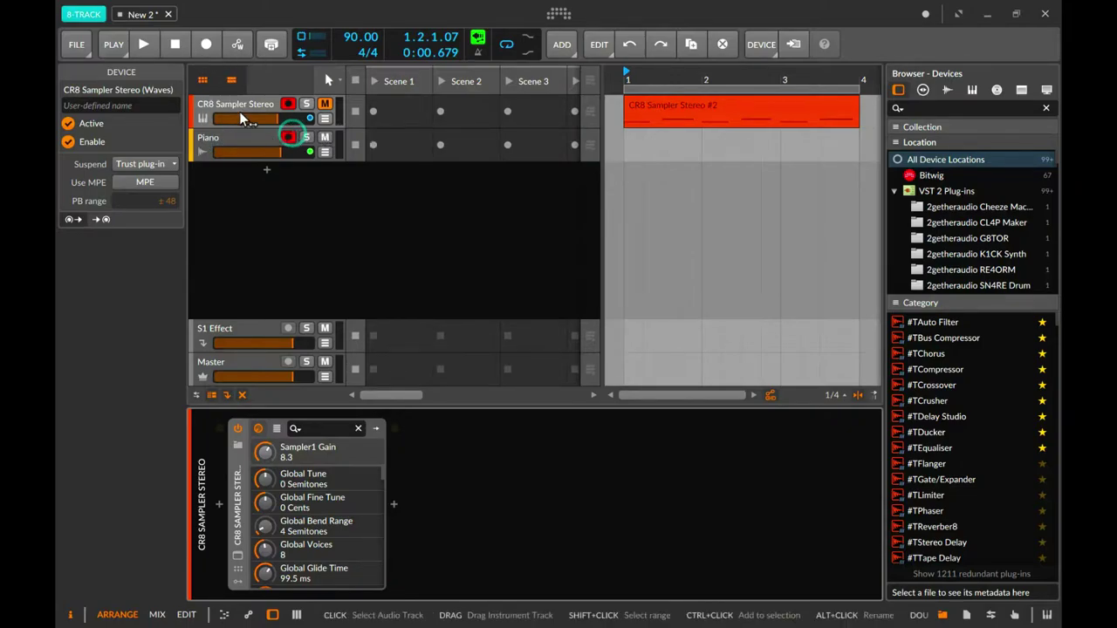
pyautogui.click(206, 49)
pyautogui.press('space')
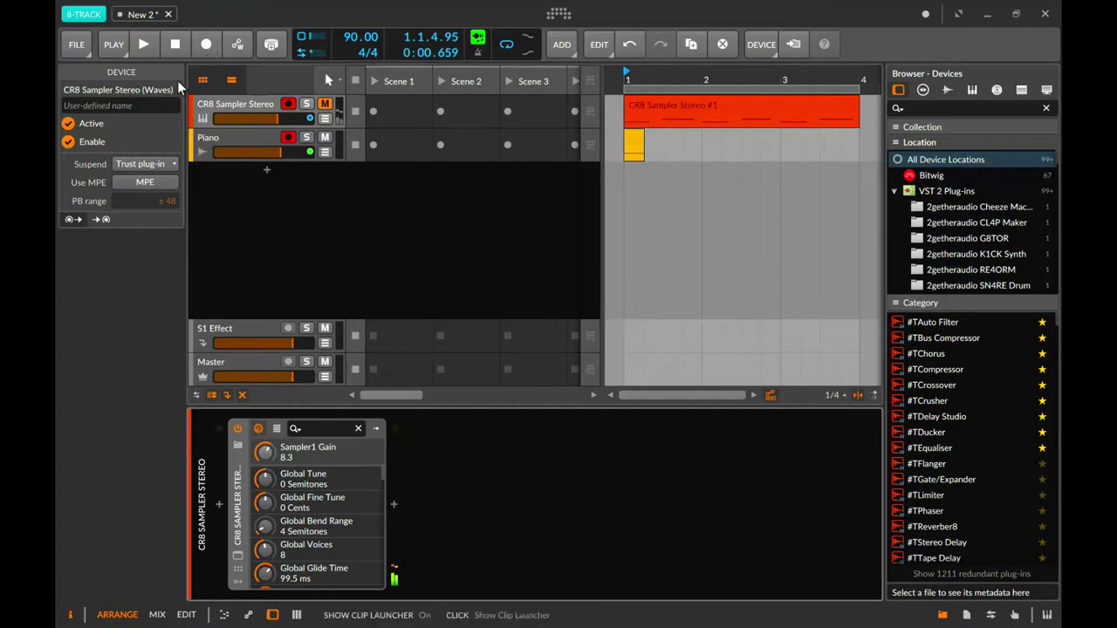
pyautogui.hotkey('ctrl', 'z')
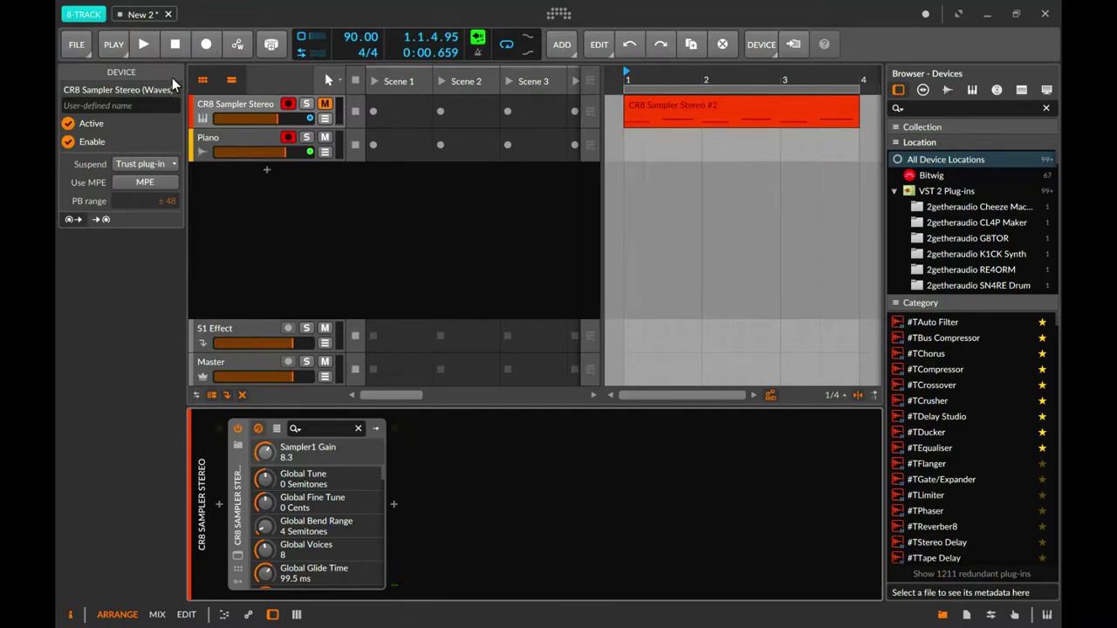
pyautogui.press('space')
pyautogui.press('space')
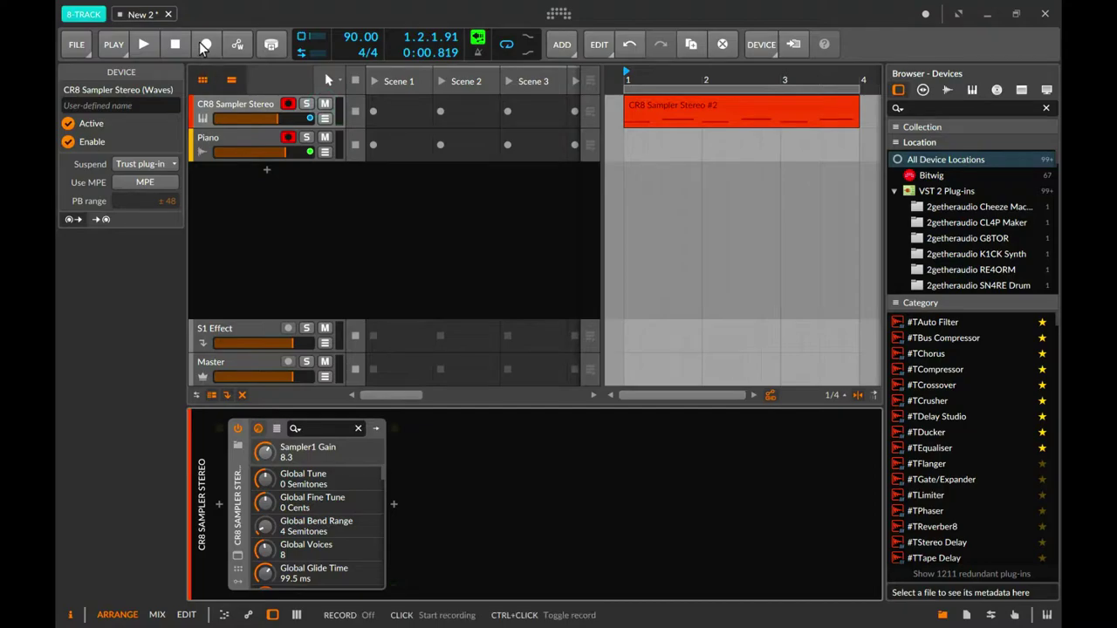
# Disarm the CR8 Sampler Stereo track and record its part onto the Piano track, with the final take running past bar 4 unlooped.
pyautogui.click(289, 104)
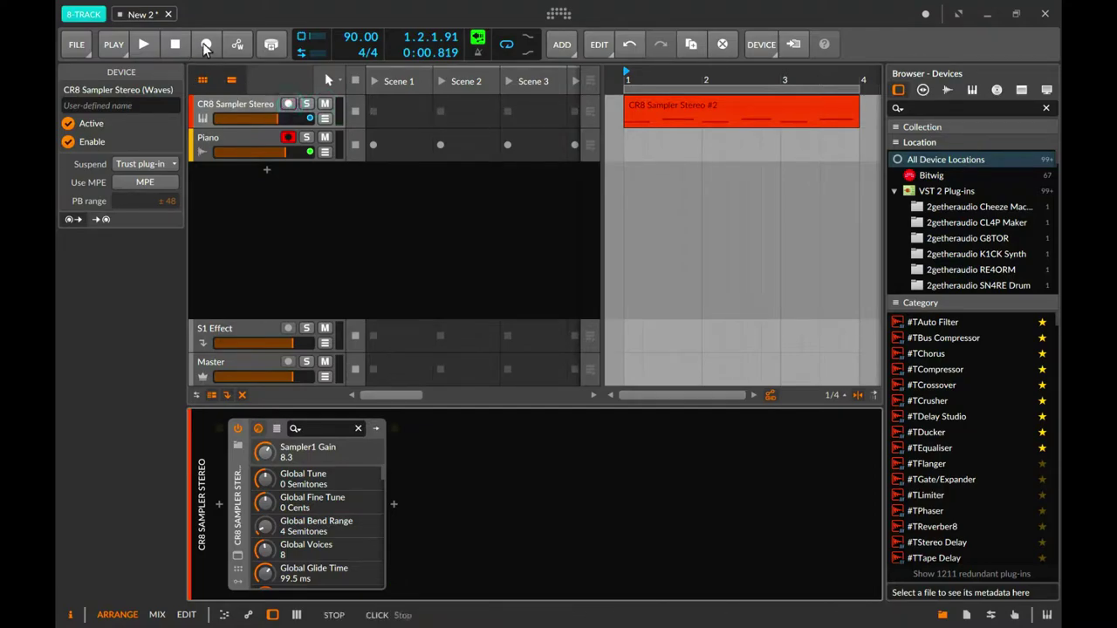
pyautogui.click(205, 45)
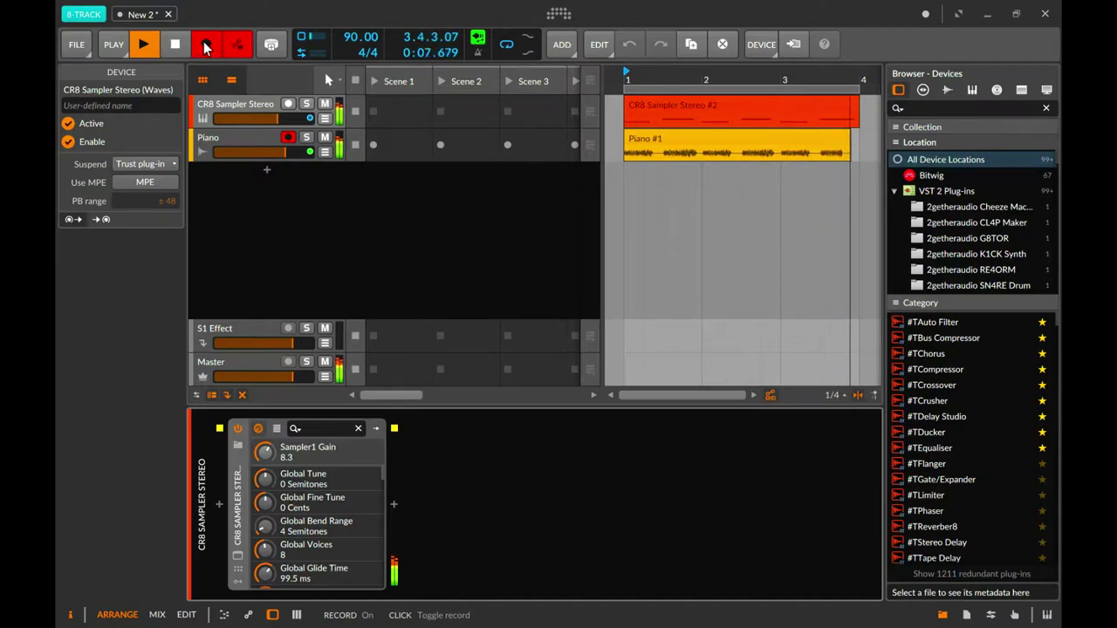
pyautogui.click(206, 48)
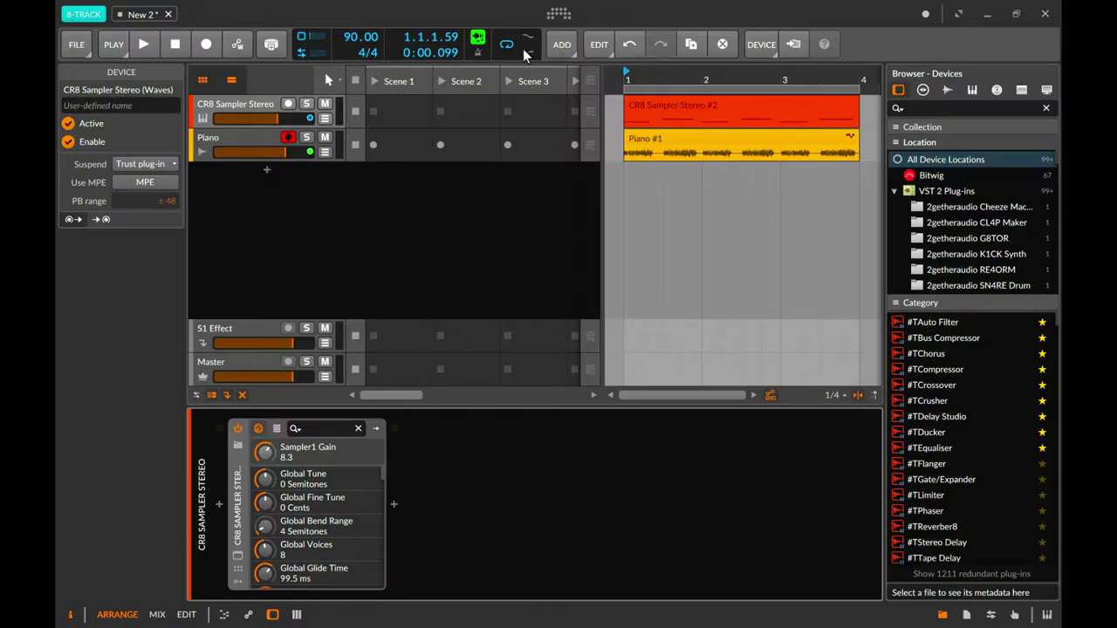
pyautogui.click(213, 45)
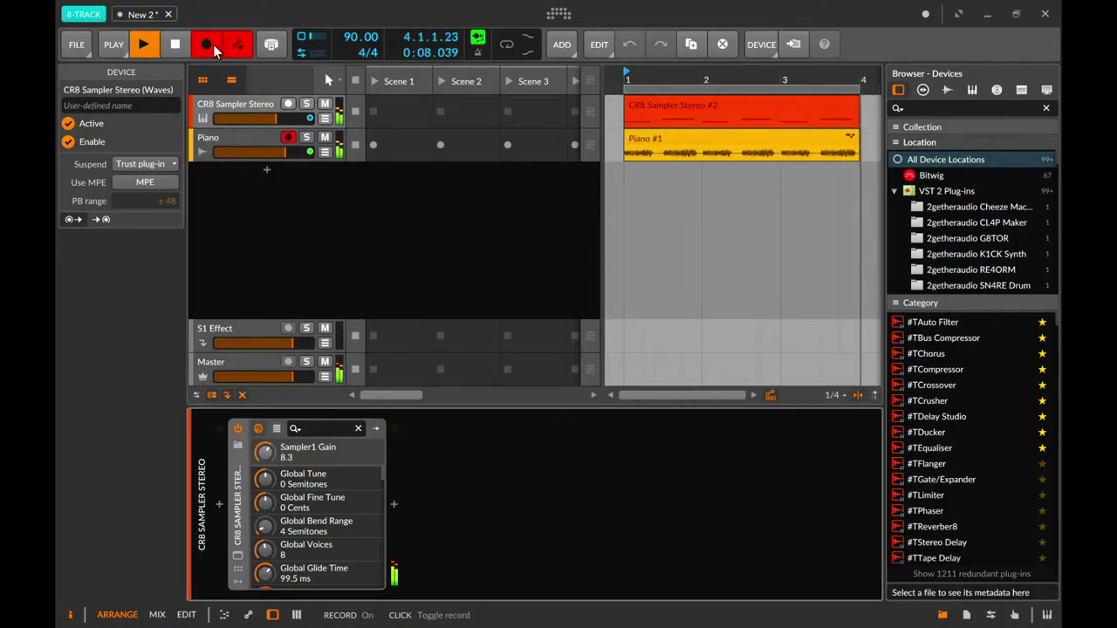
pyautogui.press('space')
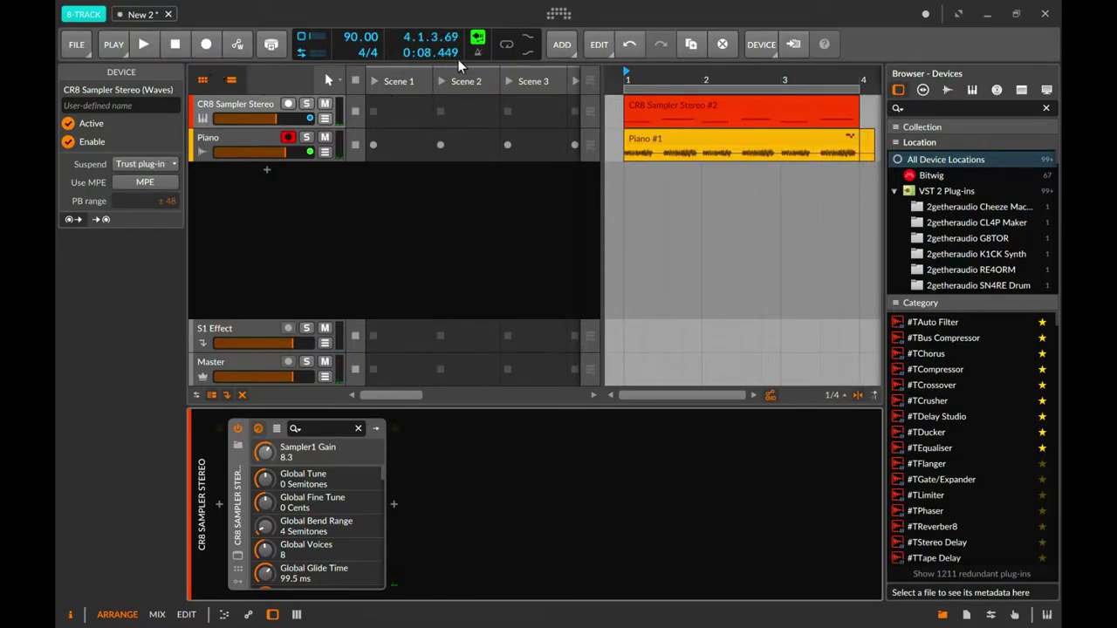
# Mute the CR8 Sampler Stereo track and play the new Piano recording from the start.
pyautogui.press('space')
pyautogui.press('space')
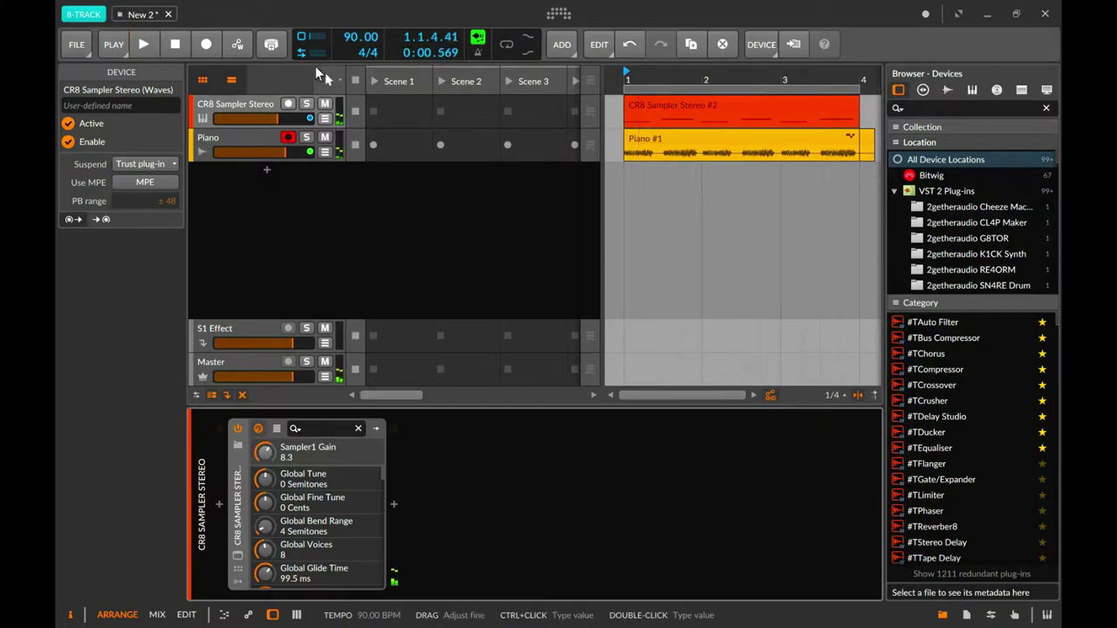
pyautogui.press('space')
pyautogui.click(324, 104)
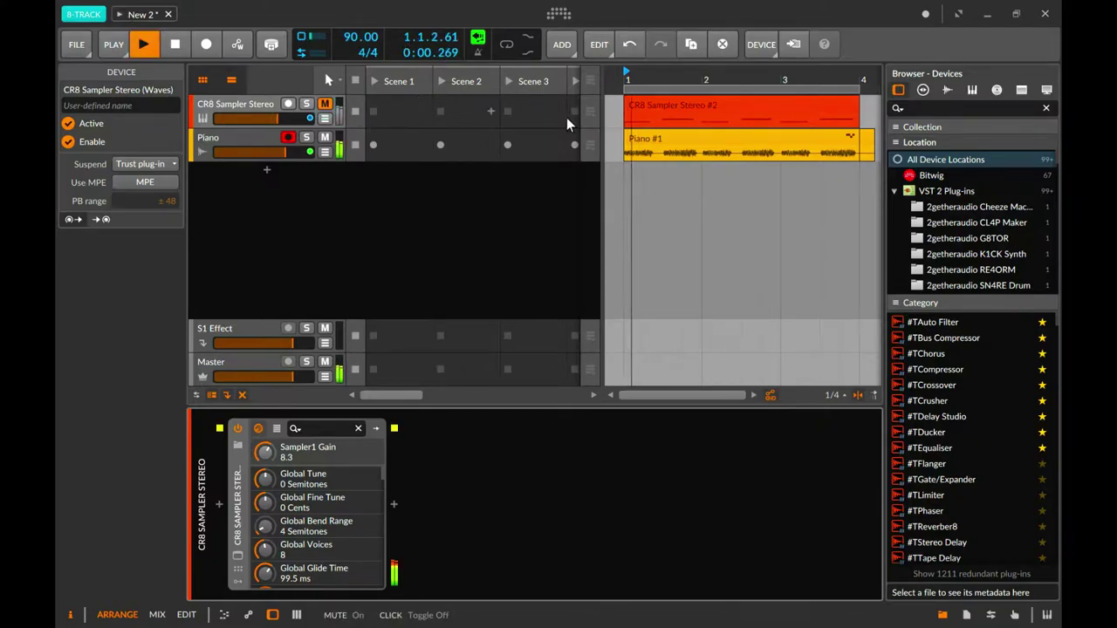
# Turn arranger looping back on for the three-bar region starting at bar 1 and play the Piano recording in the loop.
pyautogui.click(869, 152)
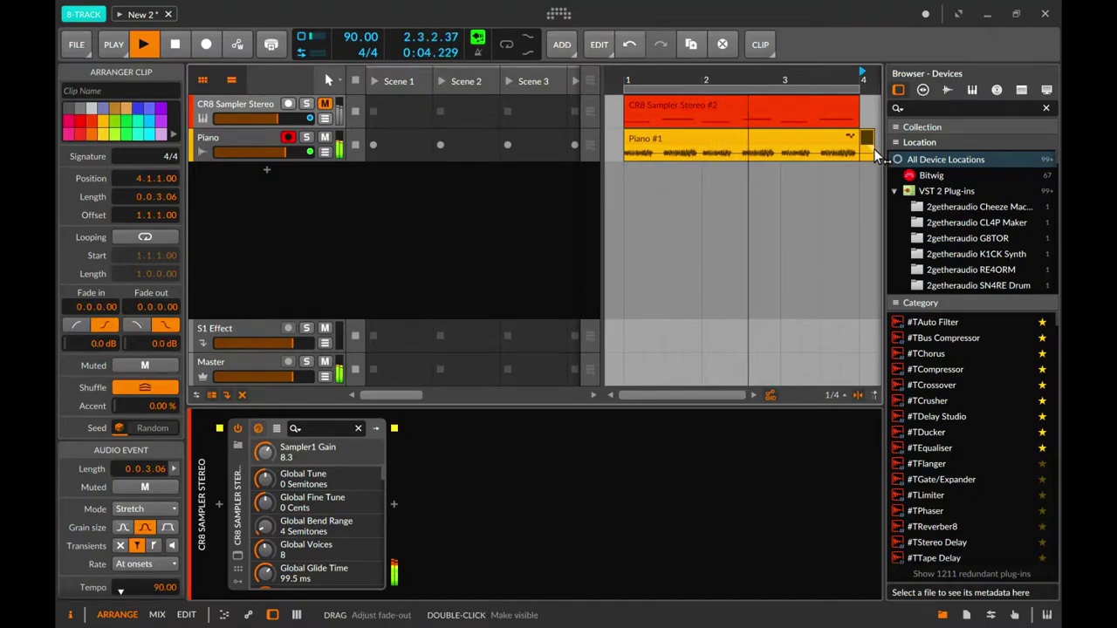
pyautogui.click(872, 116)
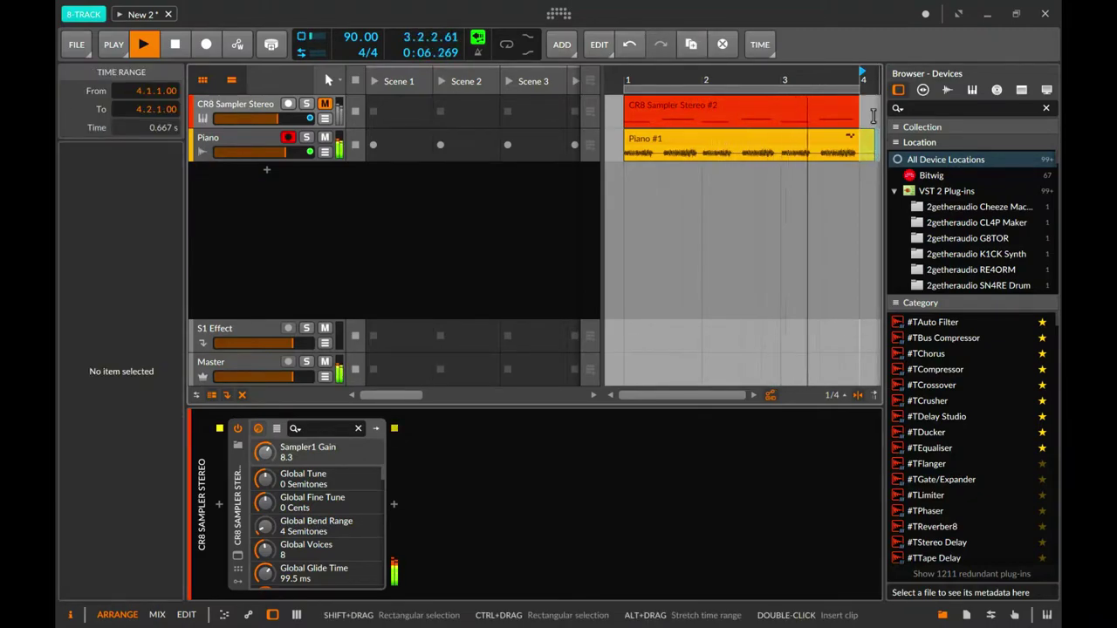
pyautogui.click(509, 48)
pyautogui.press('space')
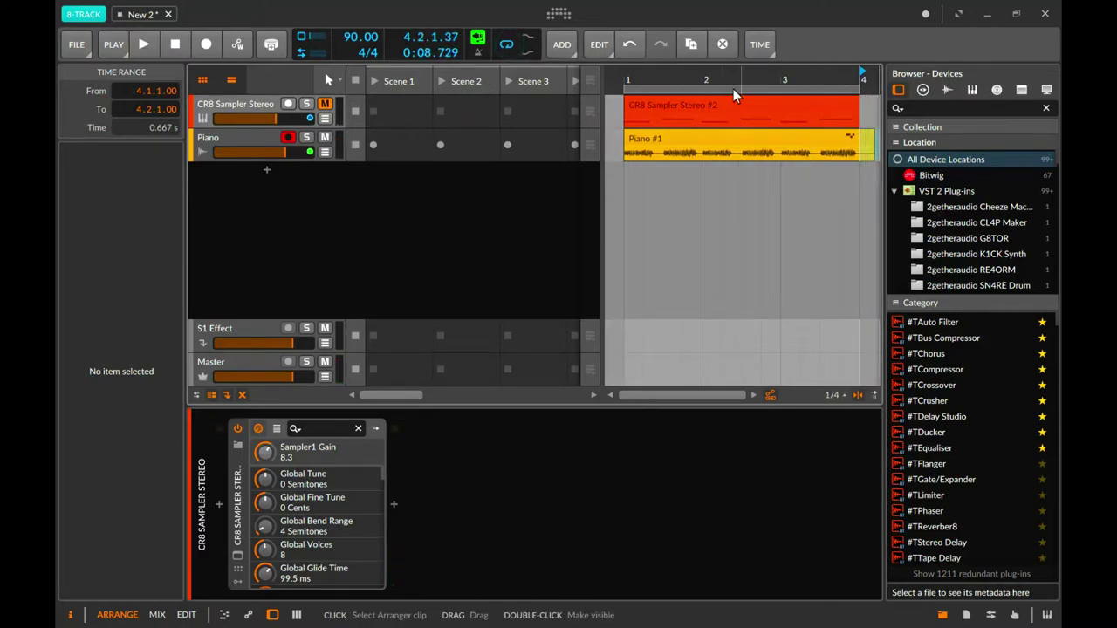
pyautogui.click(735, 86)
pyautogui.press('space')
pyautogui.press('space')
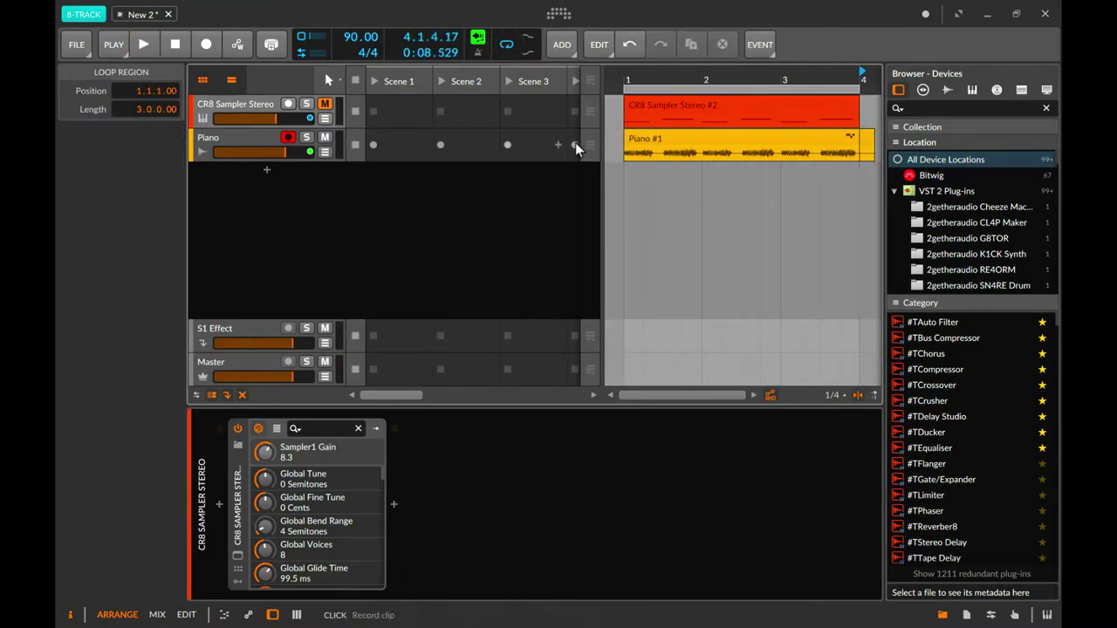
pyautogui.press('space')
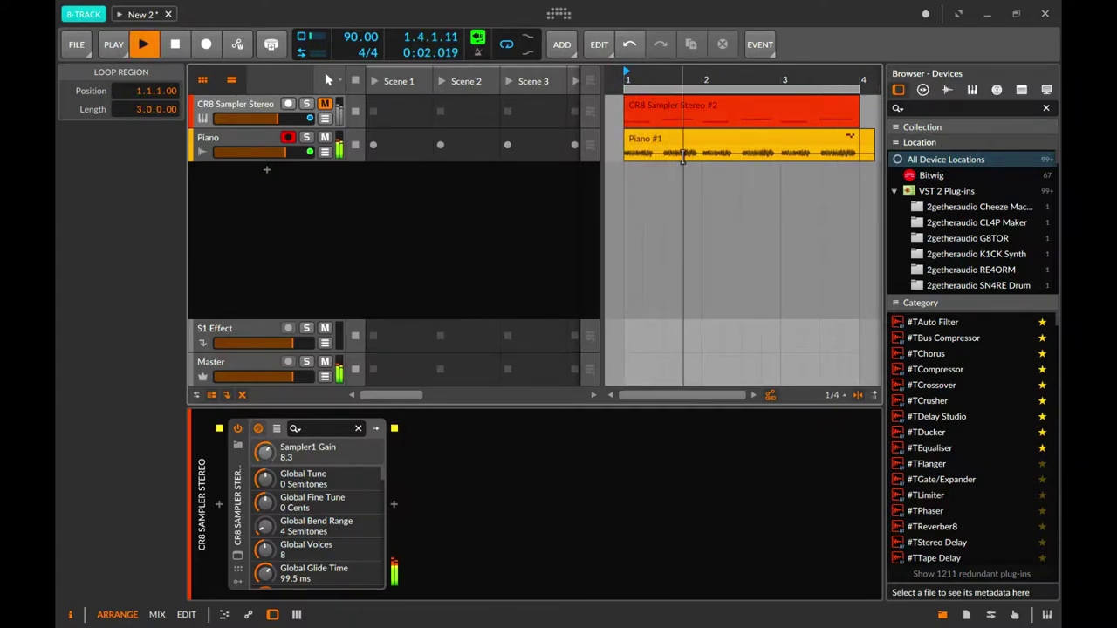
# Trim the Piano recording's tail back to bar 4 and delete the CR8 Sampler Stereo clip from the arranger.
pyautogui.moveTo(709, 395); pyautogui.dragTo(724, 445)
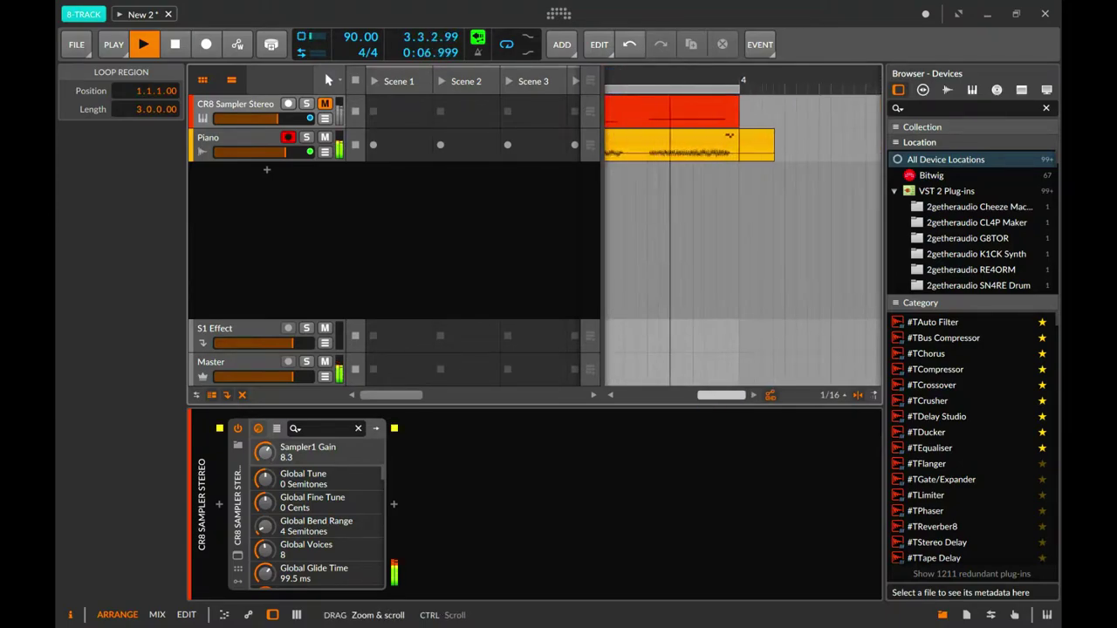
pyautogui.click(752, 144)
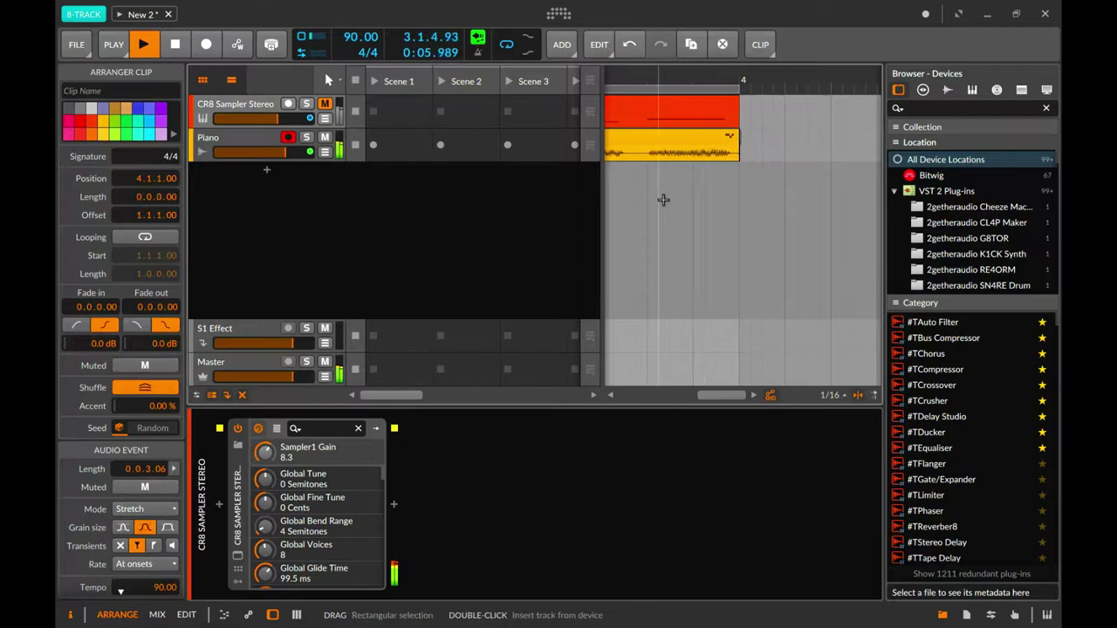
pyautogui.moveTo(720, 394)
pyautogui.mouseDown()
pyautogui.moveTo(710, 386)
pyautogui.moveTo(718, 400)
pyautogui.mouseUp()
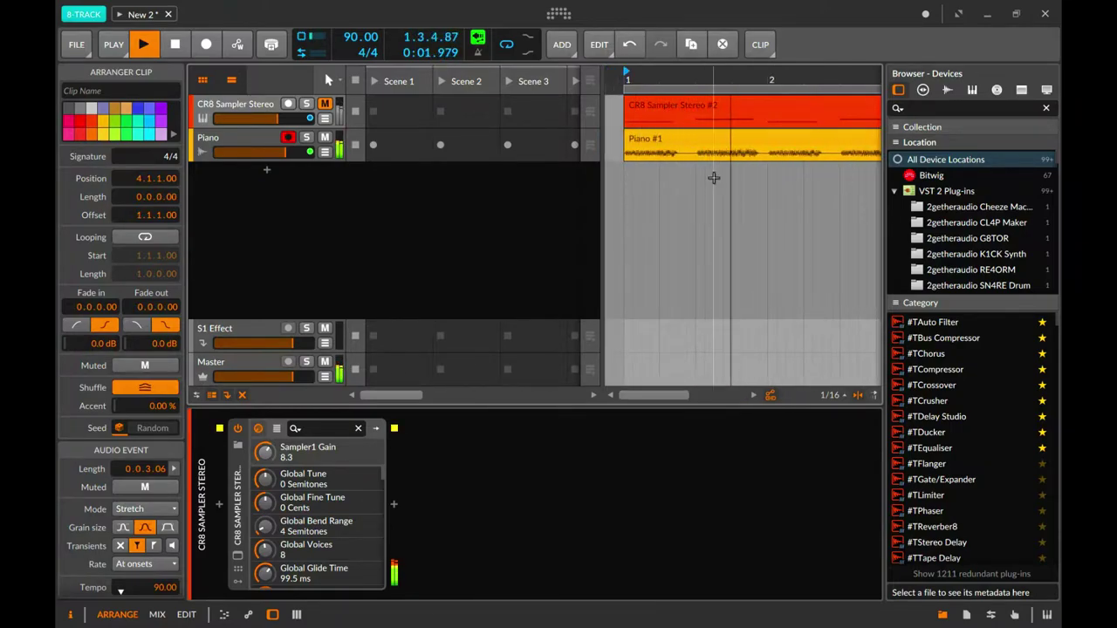
pyautogui.click(760, 109)
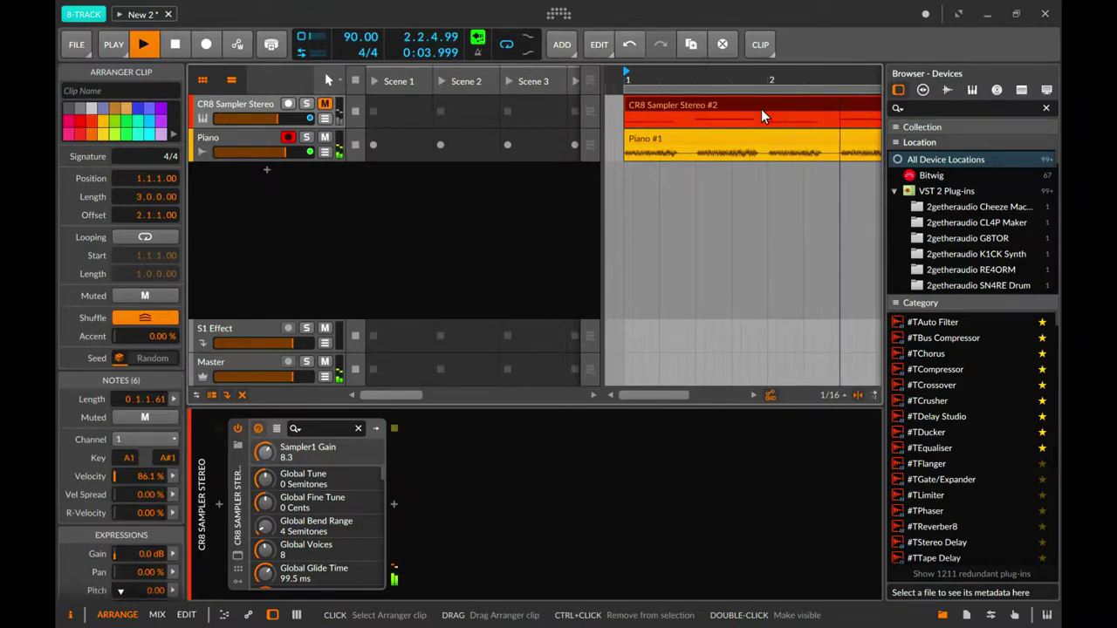
pyautogui.press('Delete')
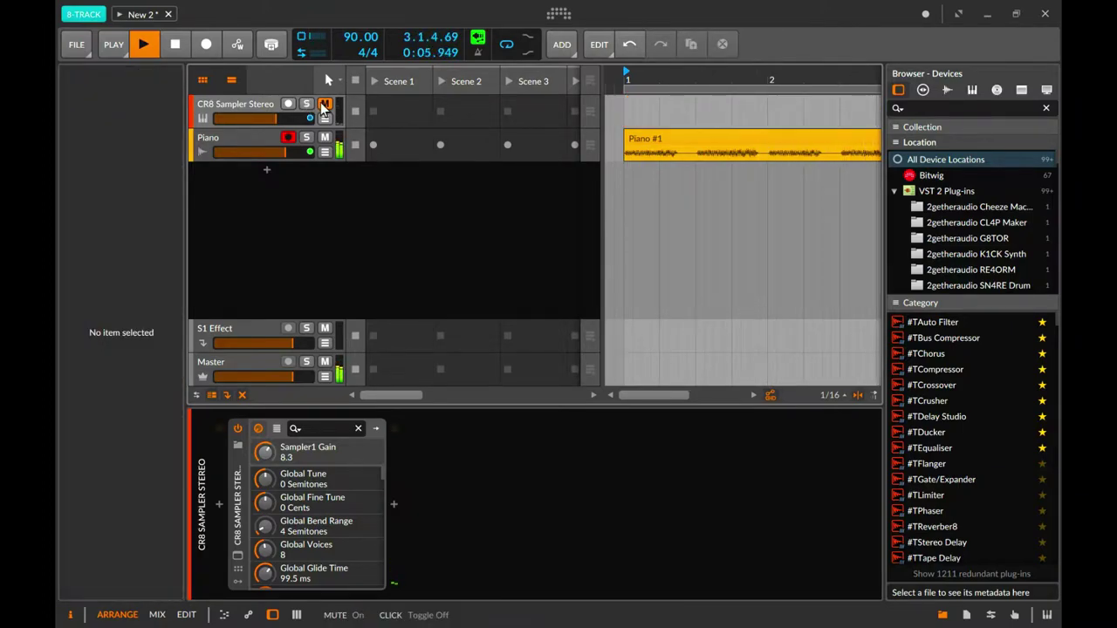
# Open the CR8 Sampler plug-in window from the CR8 Sampler Stereo track and set the chord sample's tune to -1.
pyautogui.click(231, 109)
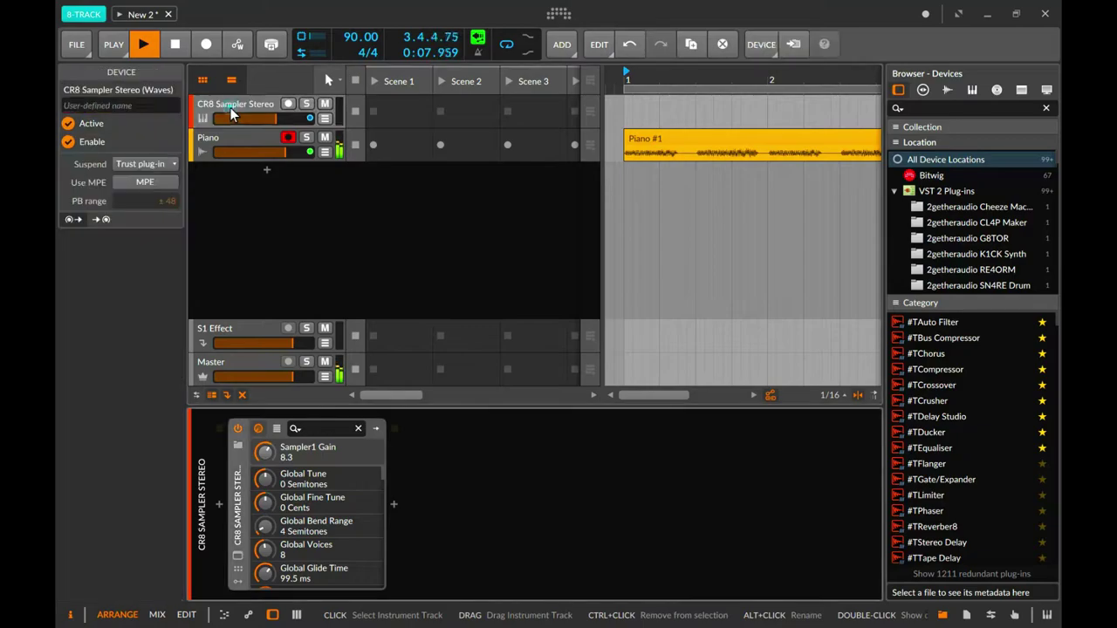
pyautogui.click(236, 554)
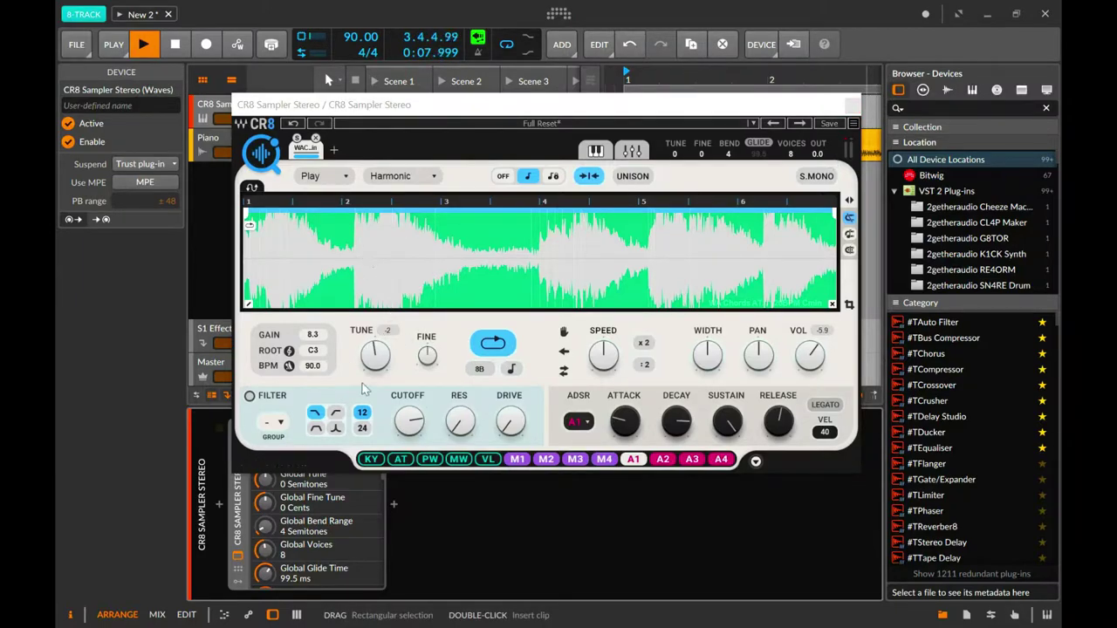
pyautogui.moveTo(376, 370); pyautogui.dragTo(377, 361)
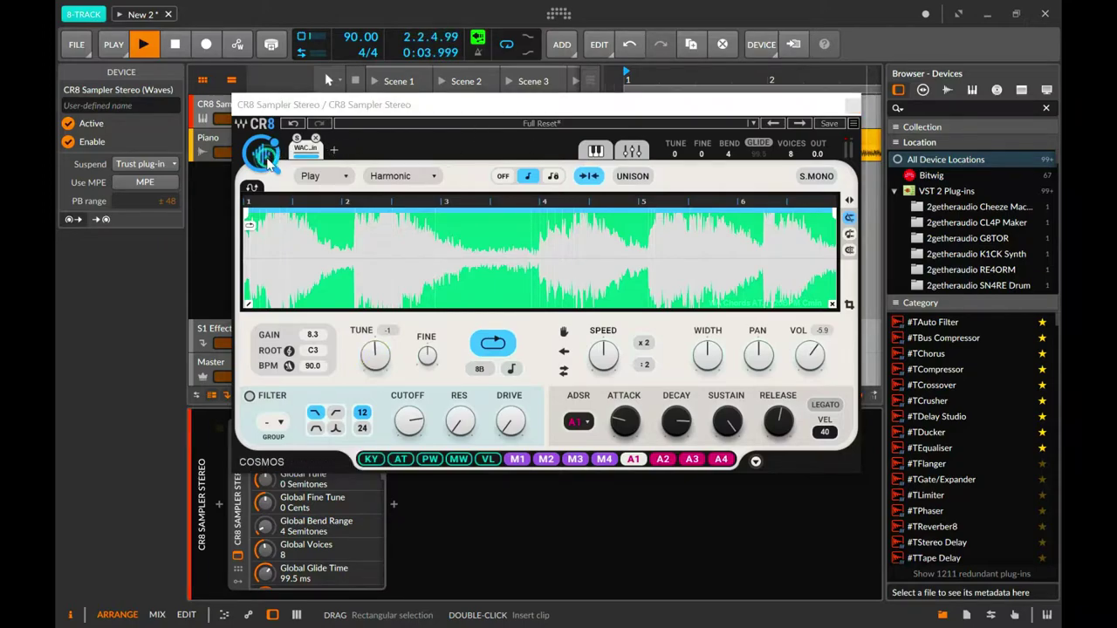
# Open the COSMOS sample finder from CR8 Sampler and remove its Keys filter.
pyautogui.click(267, 162)
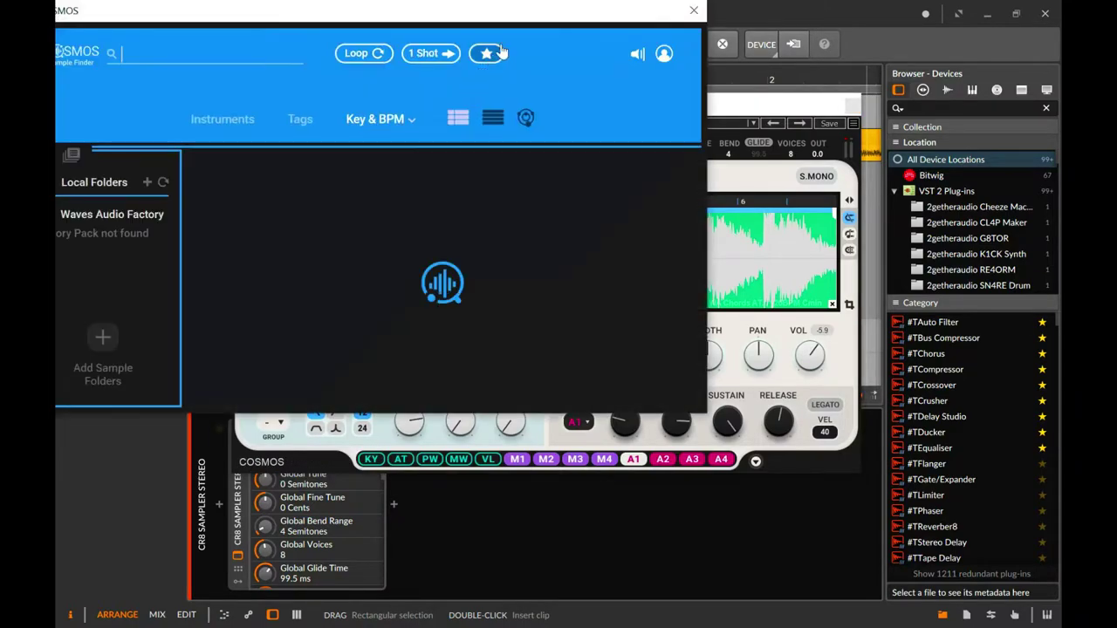
pyautogui.moveTo(512, 24); pyautogui.dragTo(596, 160)
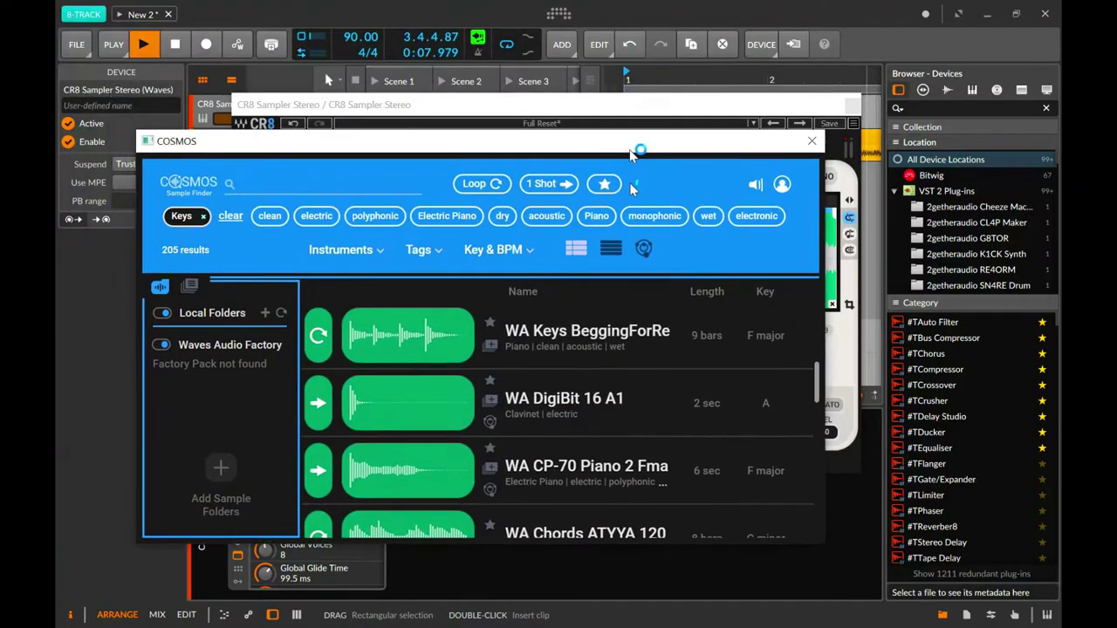
pyautogui.scroll(-8, 454, 382)
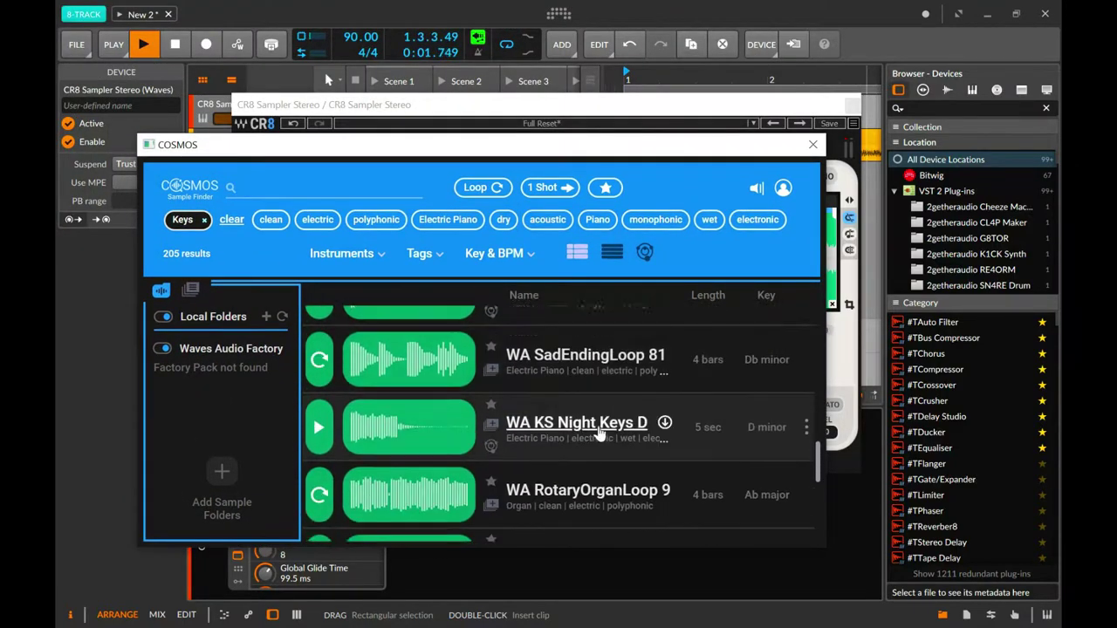
pyautogui.click(203, 221)
# Find WA Kick Tape Funk 01 in the COSMOS sample list and load it into CR8 Sampler in place of the chord sample.
pyautogui.scroll(-5, 681, 410)
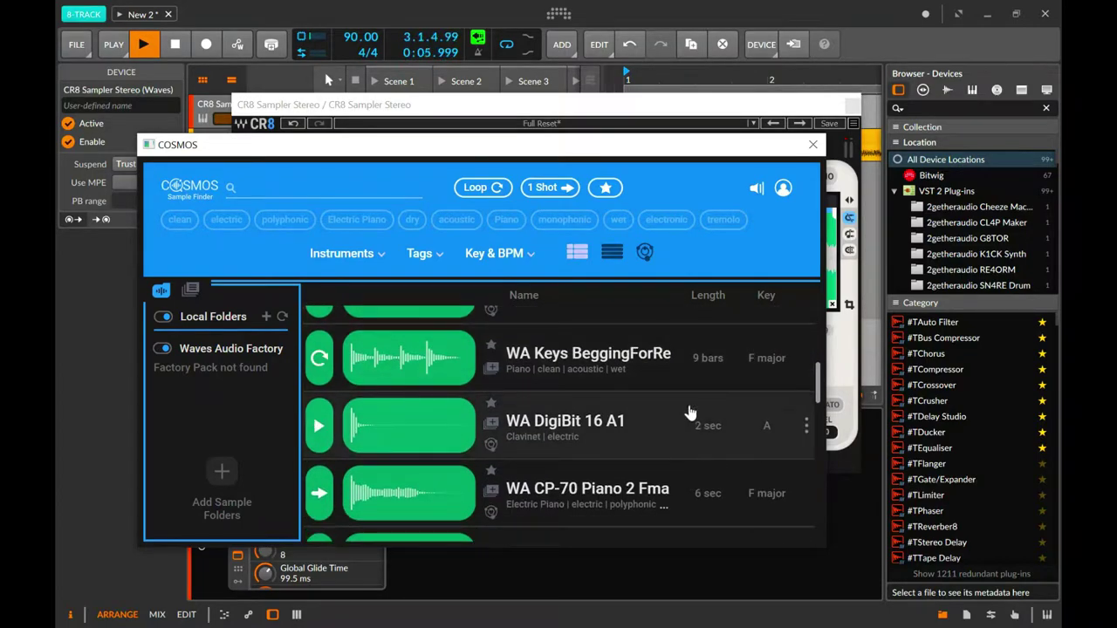
pyautogui.scroll(-6, 688, 412)
pyautogui.scroll(-4, 702, 412)
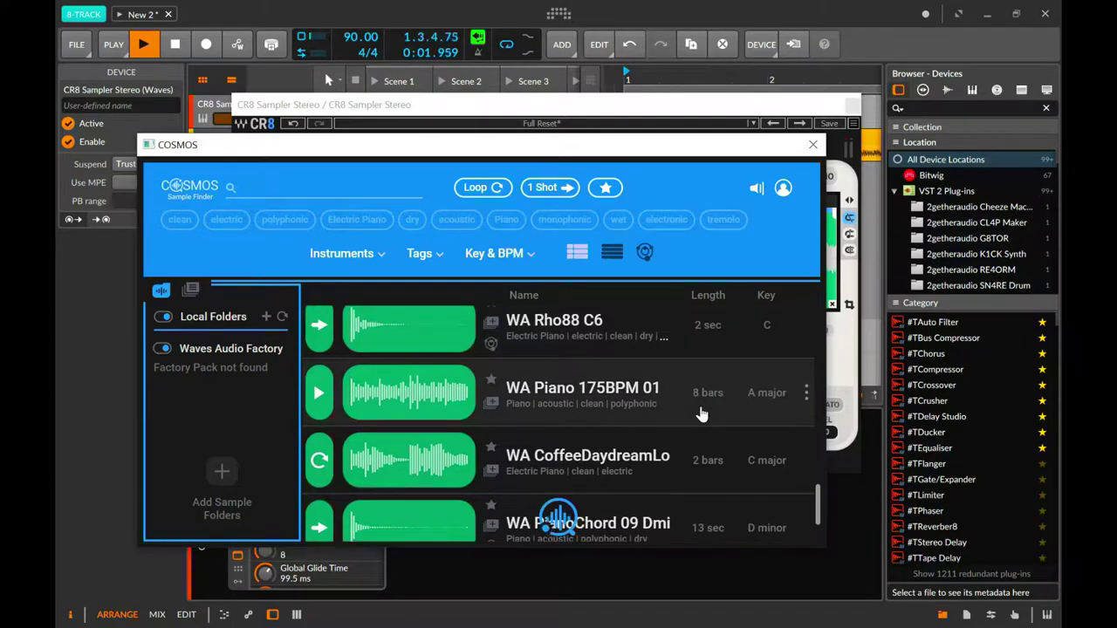
pyautogui.scroll(-1, 702, 414)
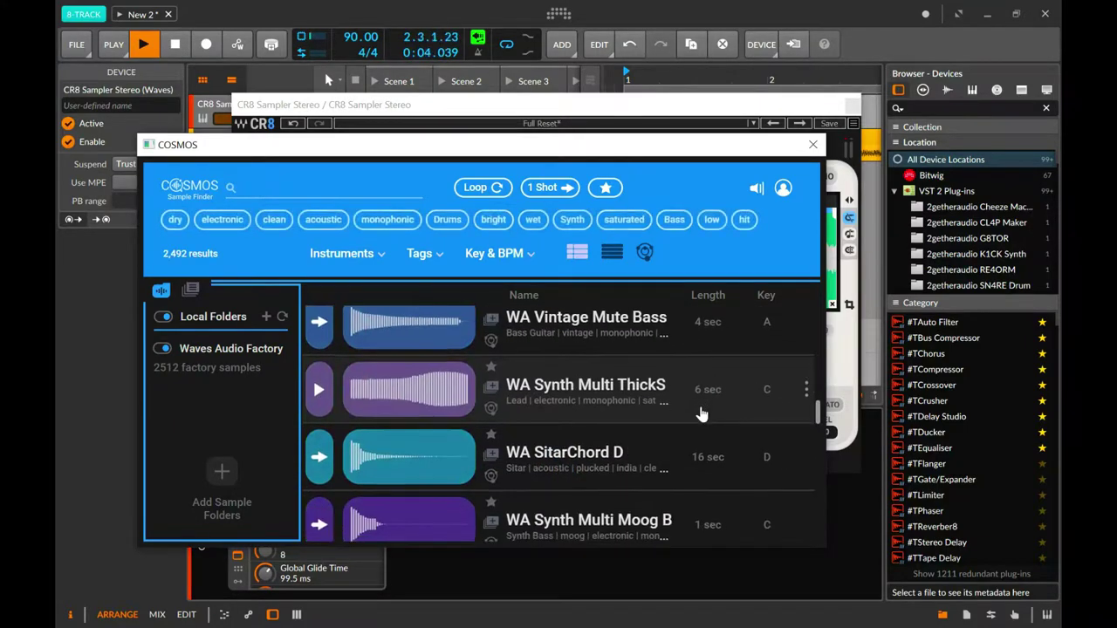
pyautogui.scroll(-1, 702, 419)
pyautogui.scroll(-1, 703, 422)
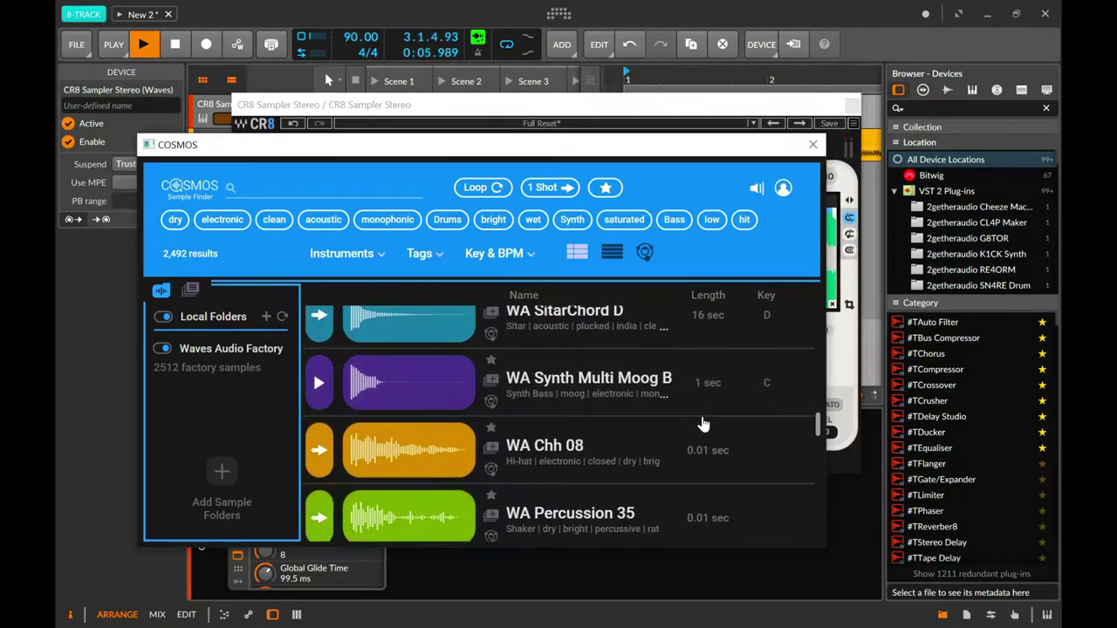
pyautogui.scroll(-1, 703, 424)
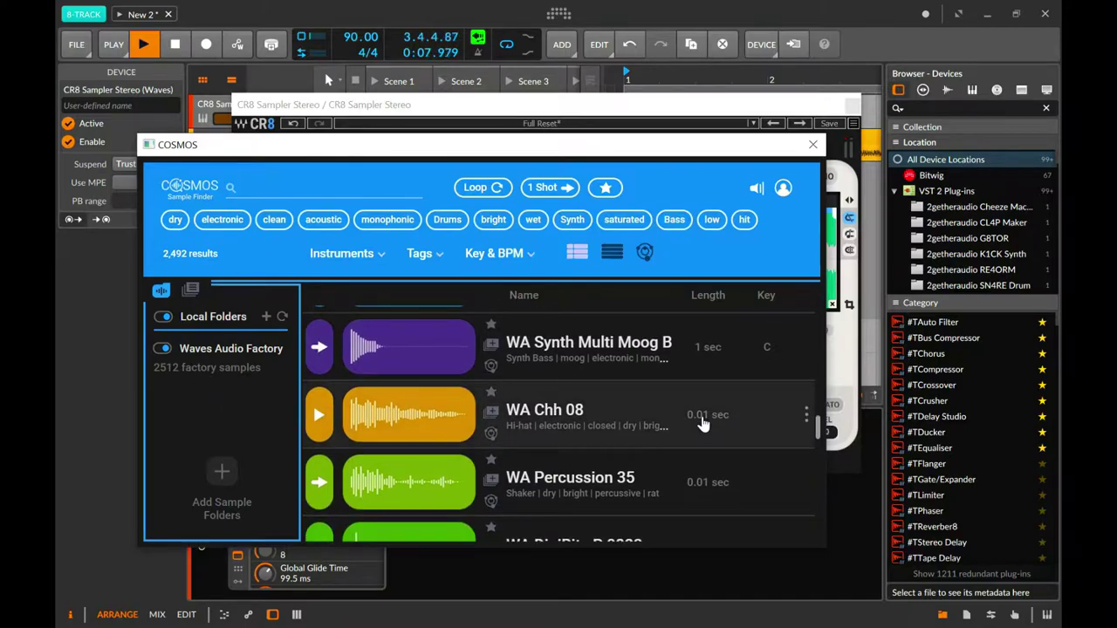
pyautogui.scroll(-7, 703, 423)
pyautogui.scroll(-6, 722, 494)
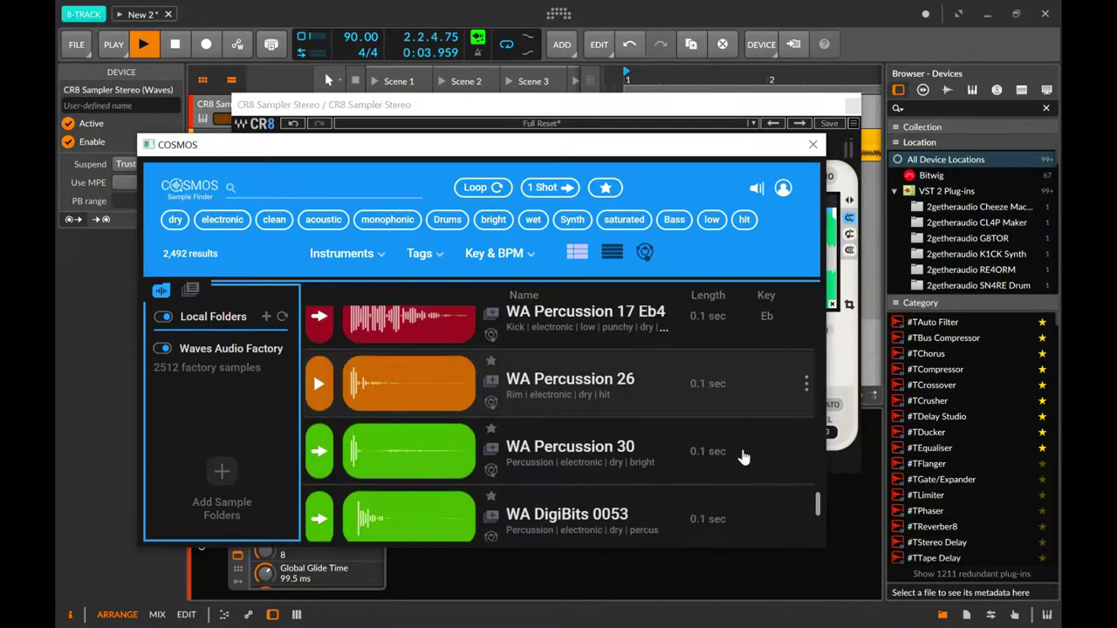
pyautogui.scroll(-3, 744, 455)
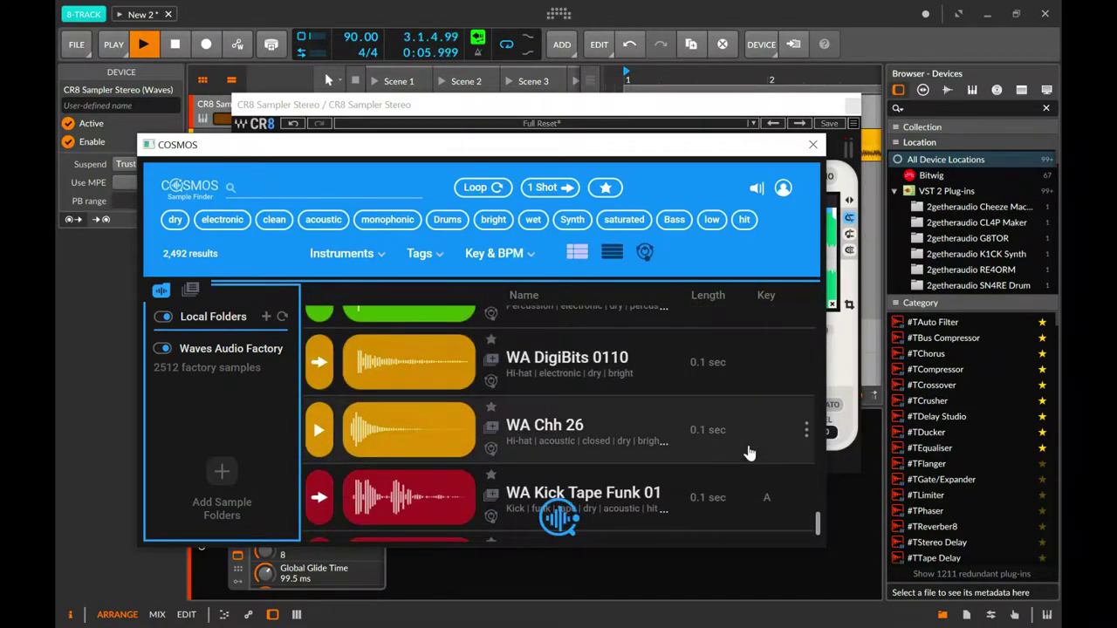
pyautogui.scroll(-1, 748, 452)
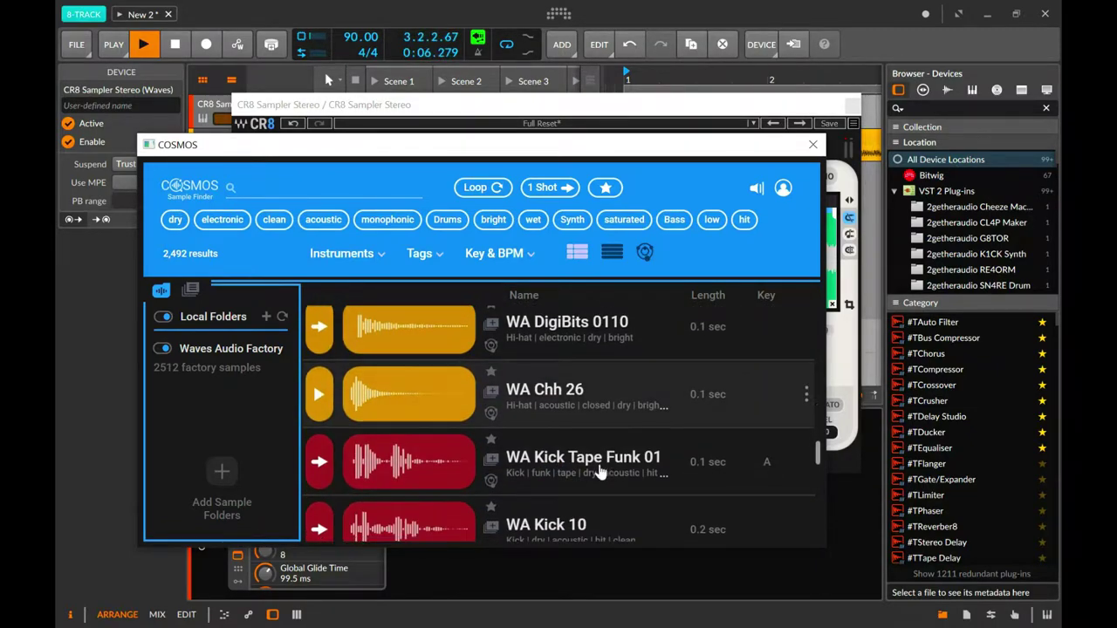
pyautogui.click(328, 469)
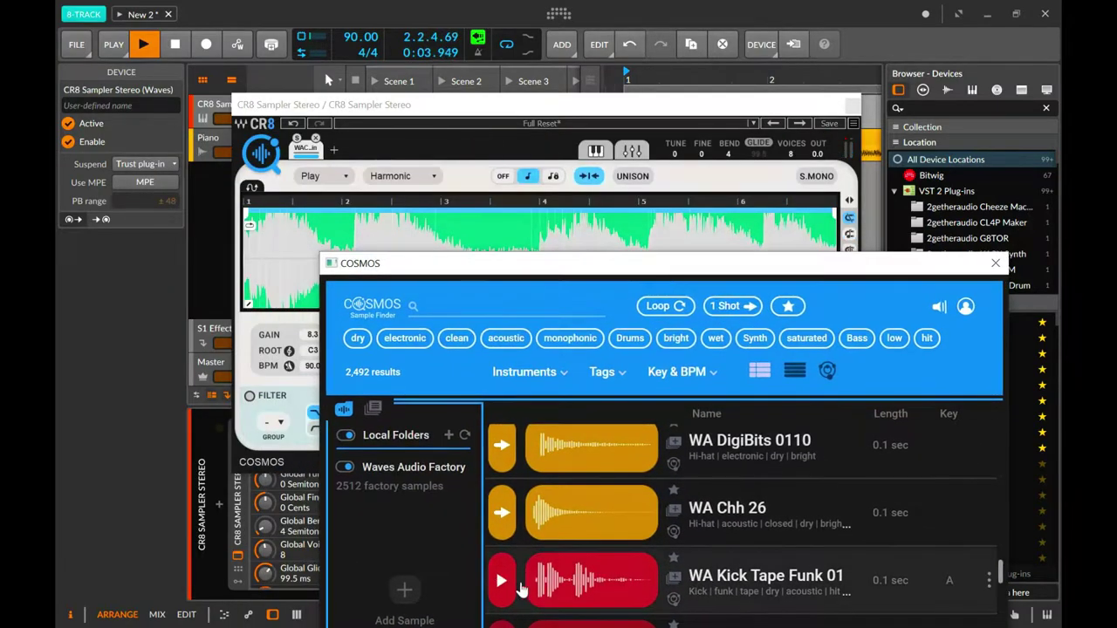
pyautogui.moveTo(442, 236); pyautogui.dragTo(443, 236)
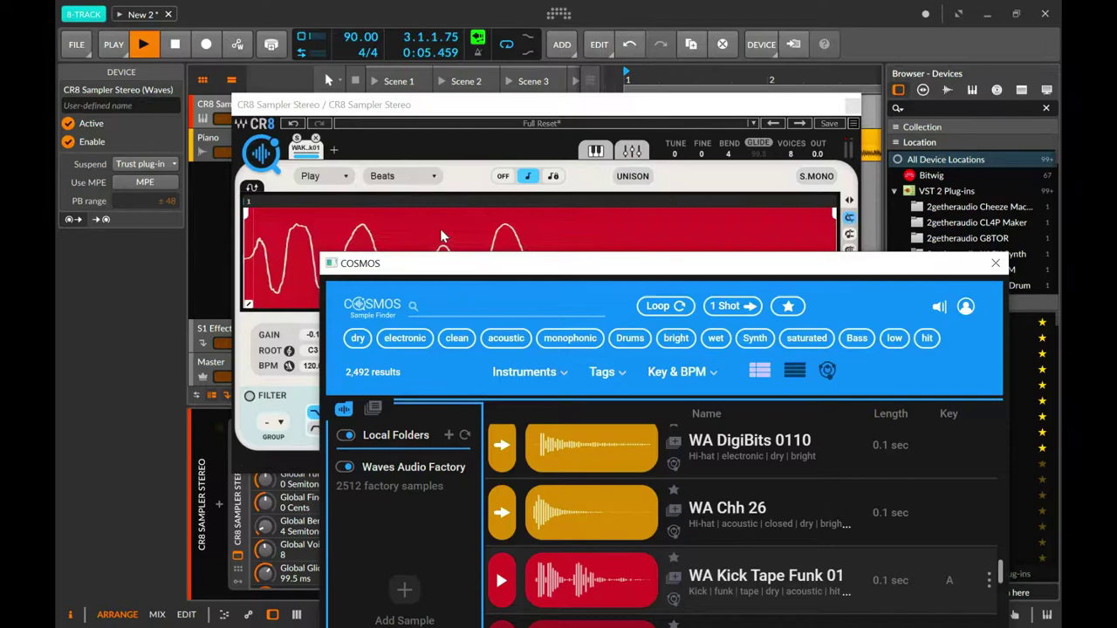
pyautogui.click(994, 263)
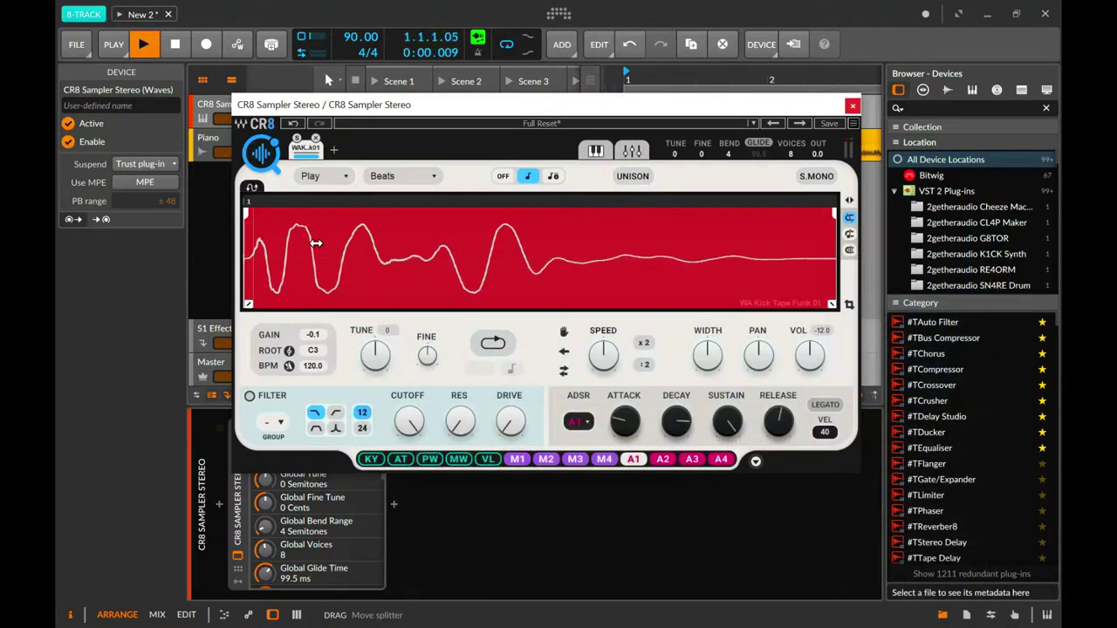
pyautogui.click(852, 106)
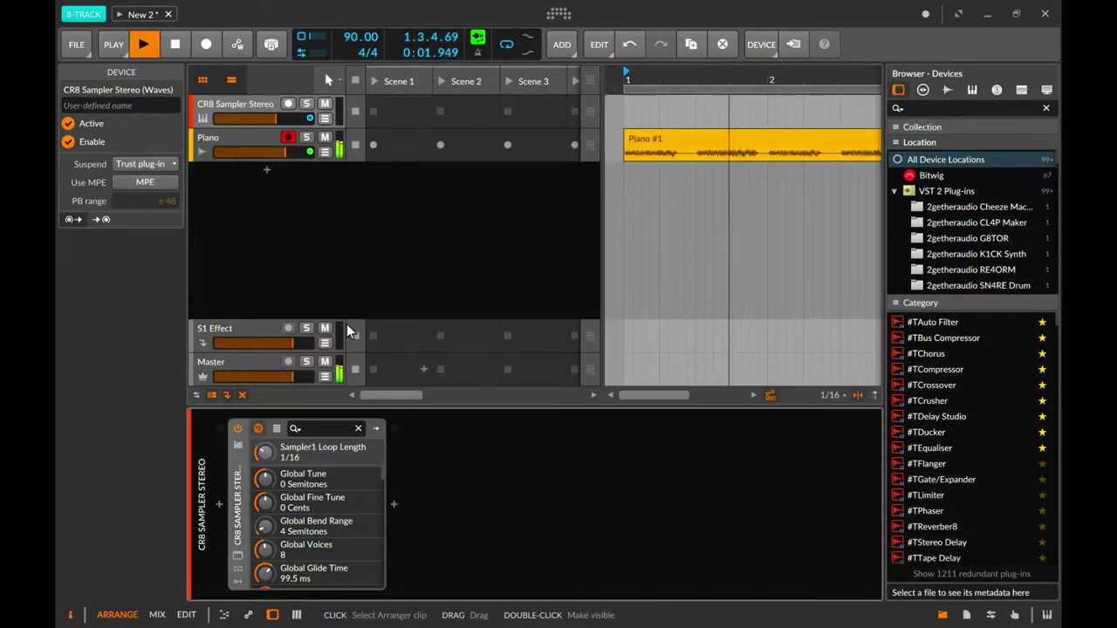
# Disarm the Piano track and arm the CR8 Sampler Stereo track for recording, leaving it unmuted and unsoloed.
pyautogui.click(307, 104)
pyautogui.click(319, 116)
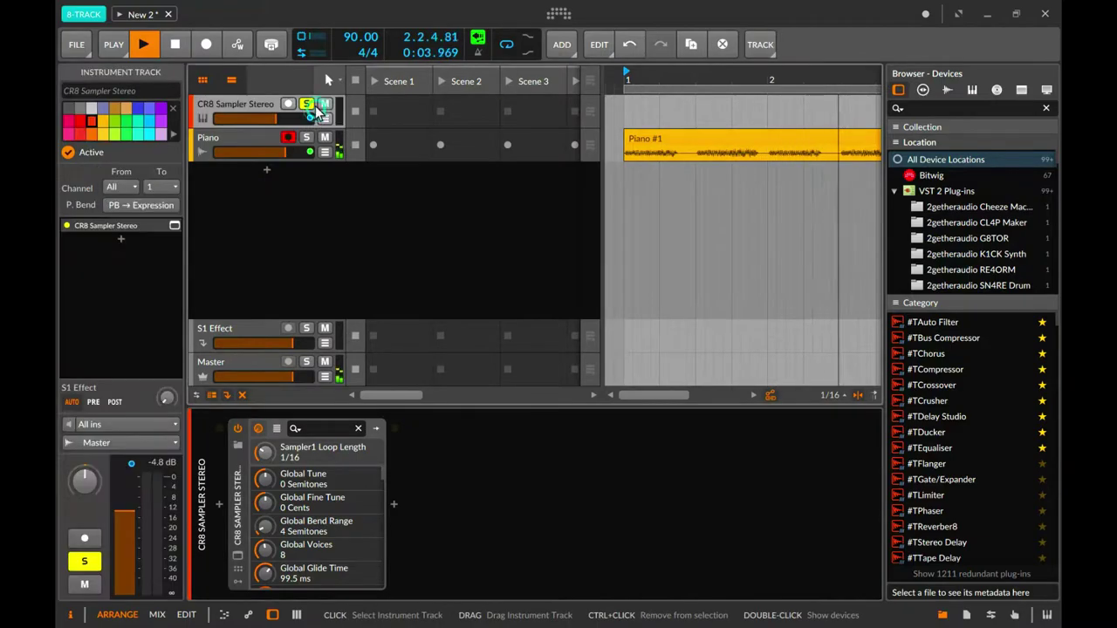
pyautogui.click(324, 105)
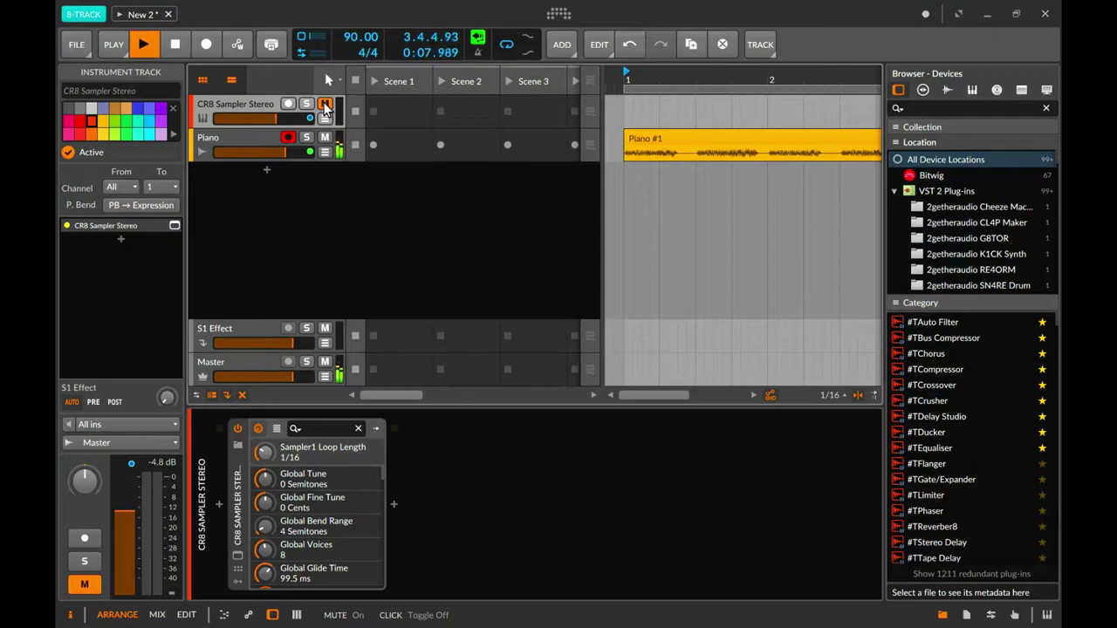
pyautogui.click(288, 138)
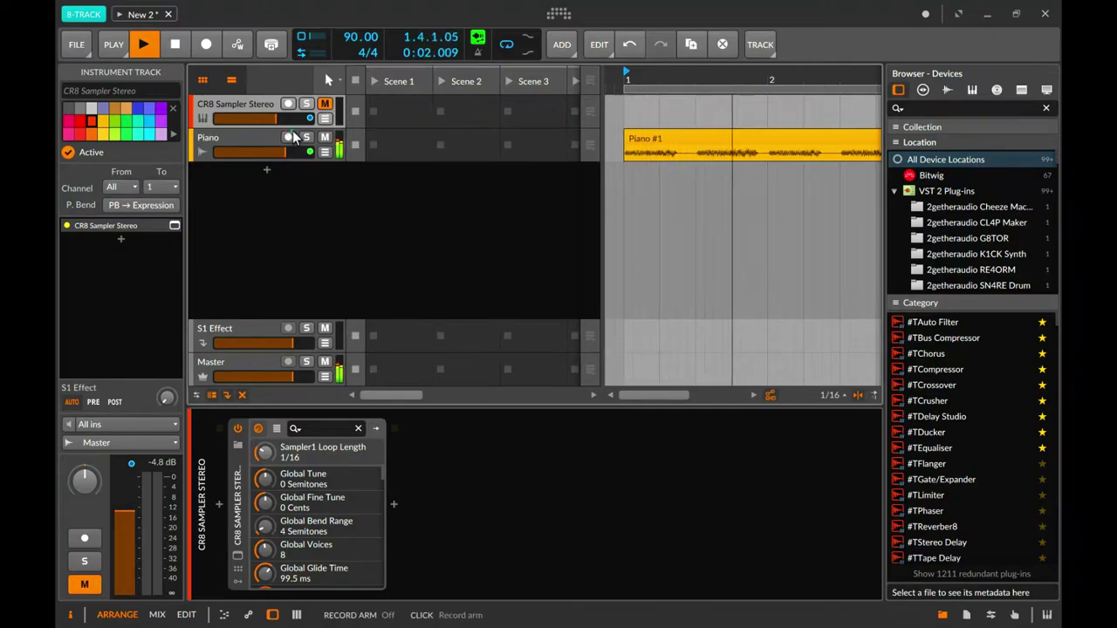
pyautogui.click(325, 104)
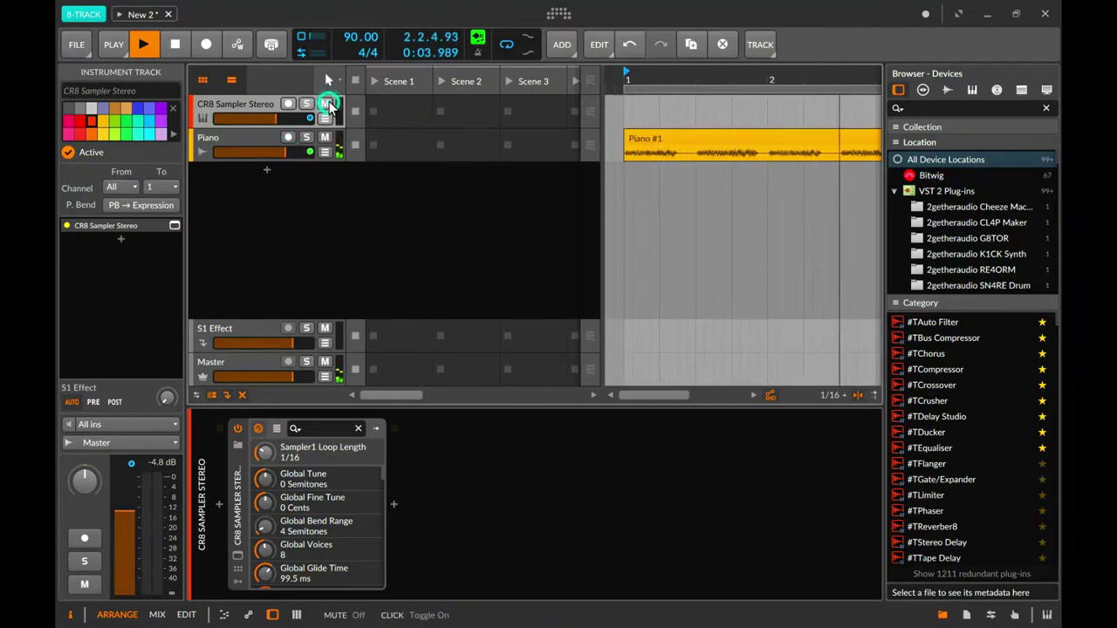
pyautogui.click(288, 104)
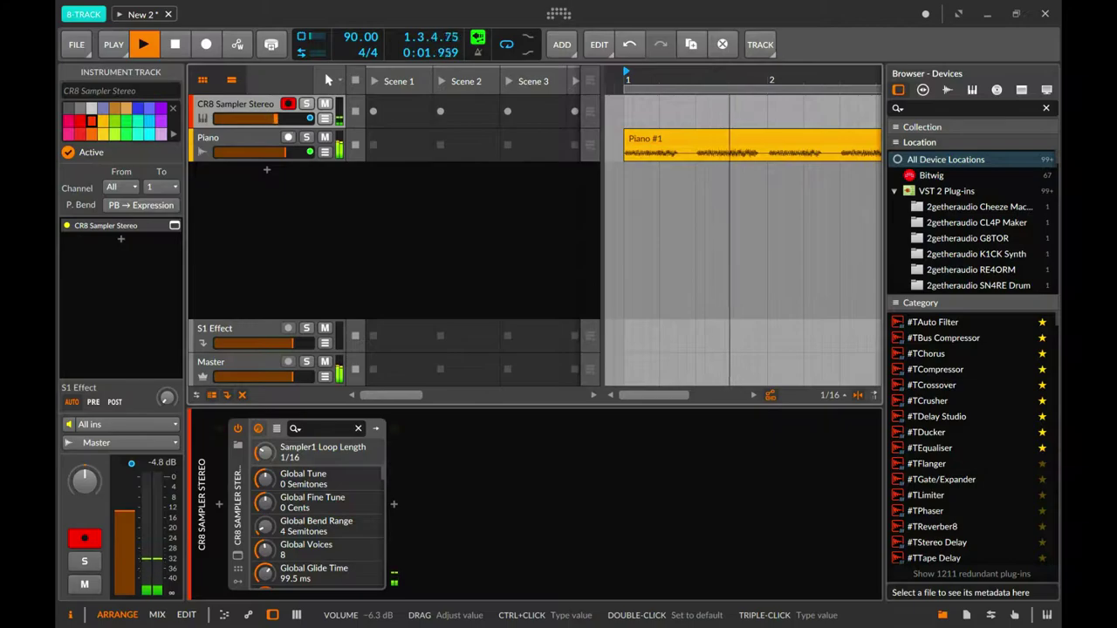
# Set the CR8 Sampler Stereo track's volume to -0.3 dB.
pyautogui.doubleClick(281, 118)
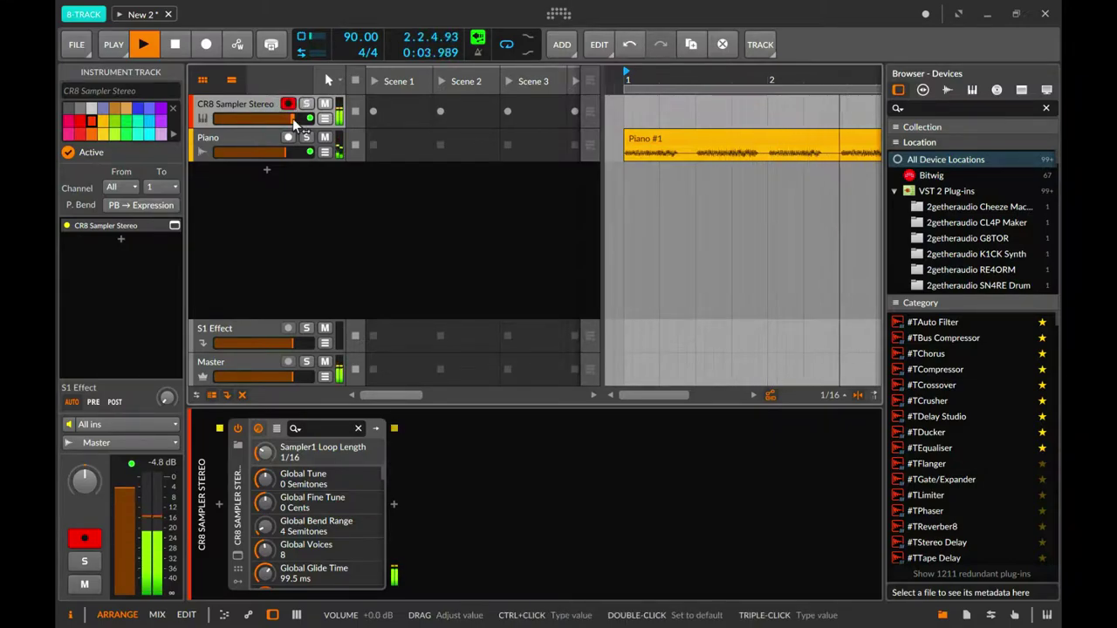
pyautogui.moveTo(292, 118); pyautogui.dragTo(292, 121)
pyautogui.moveTo(291, 119); pyautogui.dragTo(292, 119)
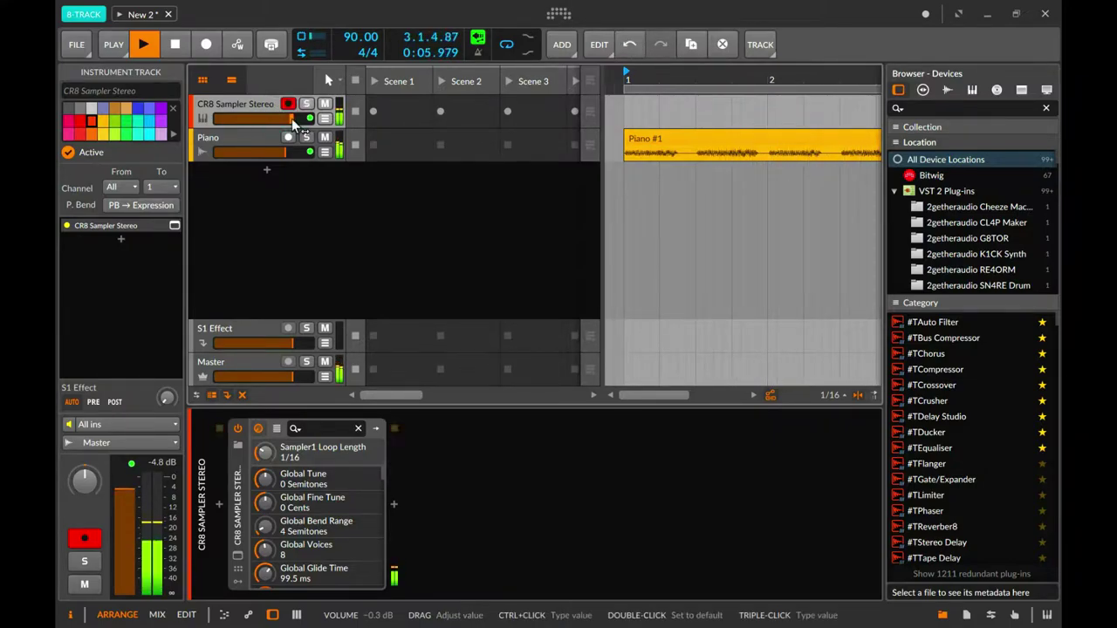
# Set the kick sample's gain to 0.0 and its volume to -8.1 dB in CR8 Sampler, closing the plug-in window when done.
pyautogui.click(237, 554)
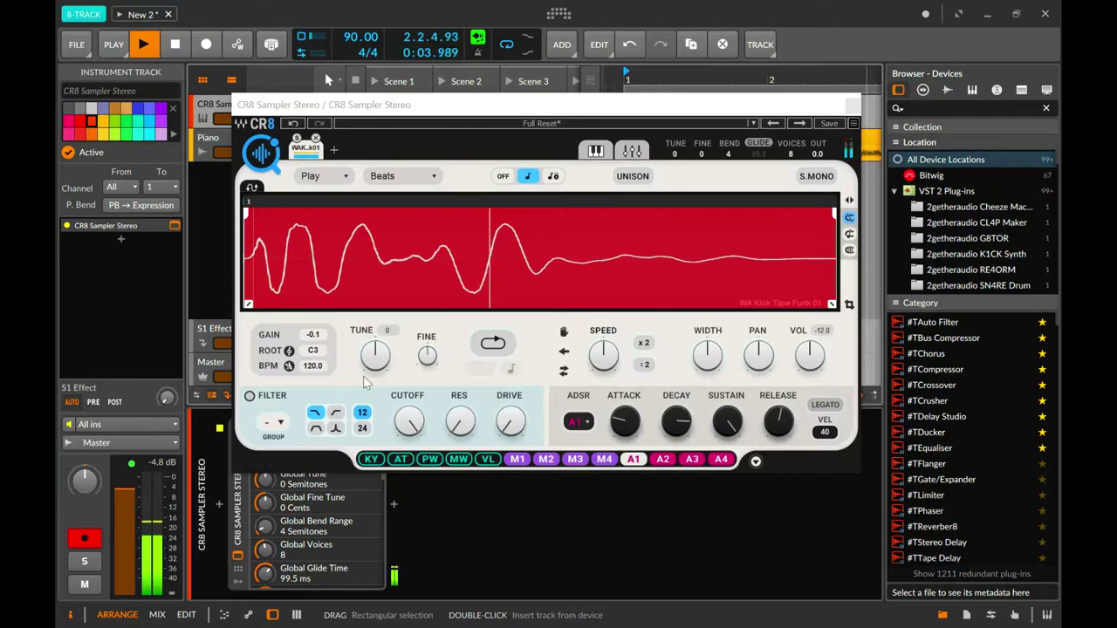
pyautogui.moveTo(313, 335); pyautogui.dragTo(312, 292)
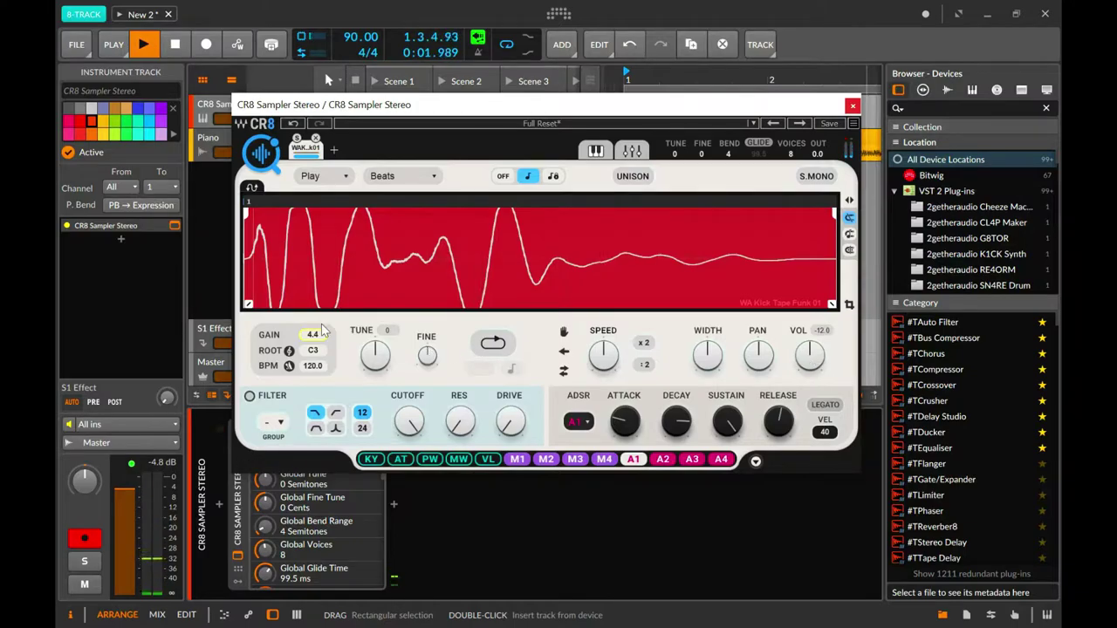
pyautogui.moveTo(314, 335); pyautogui.dragTo(314, 399)
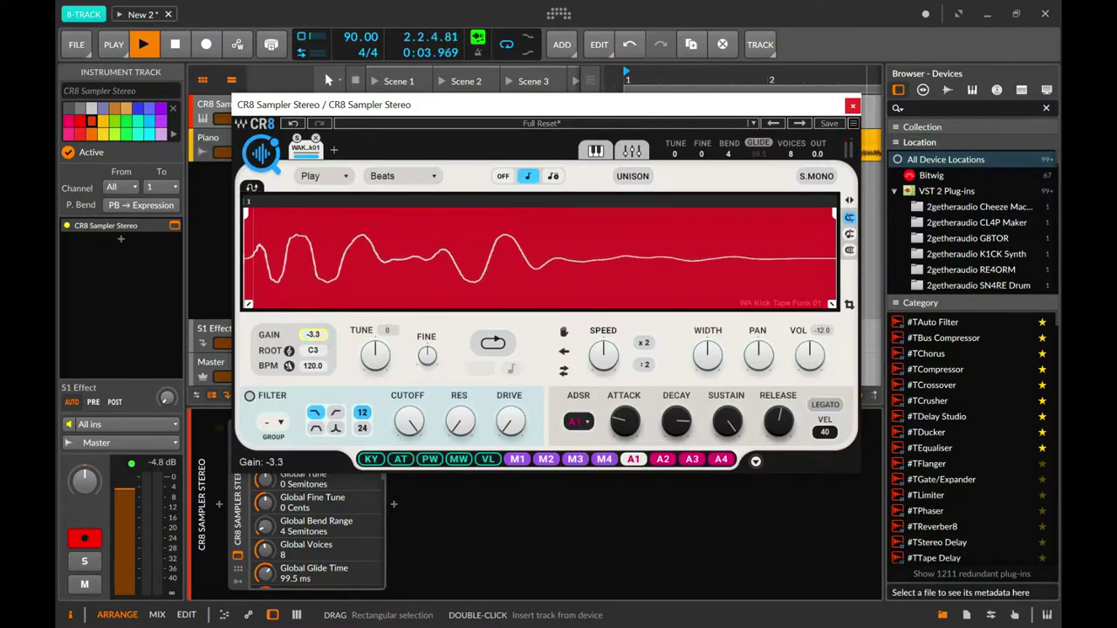
pyautogui.moveTo(312, 334); pyautogui.dragTo(312, 330)
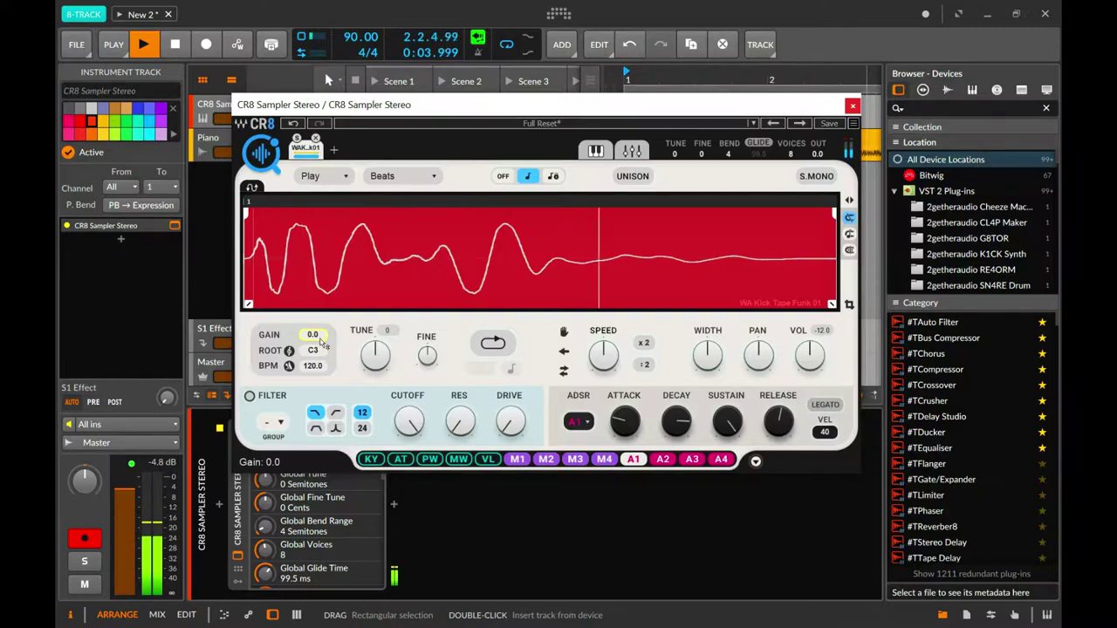
pyautogui.moveTo(810, 354)
pyautogui.moveTo(809, 353); pyautogui.dragTo(809, 347)
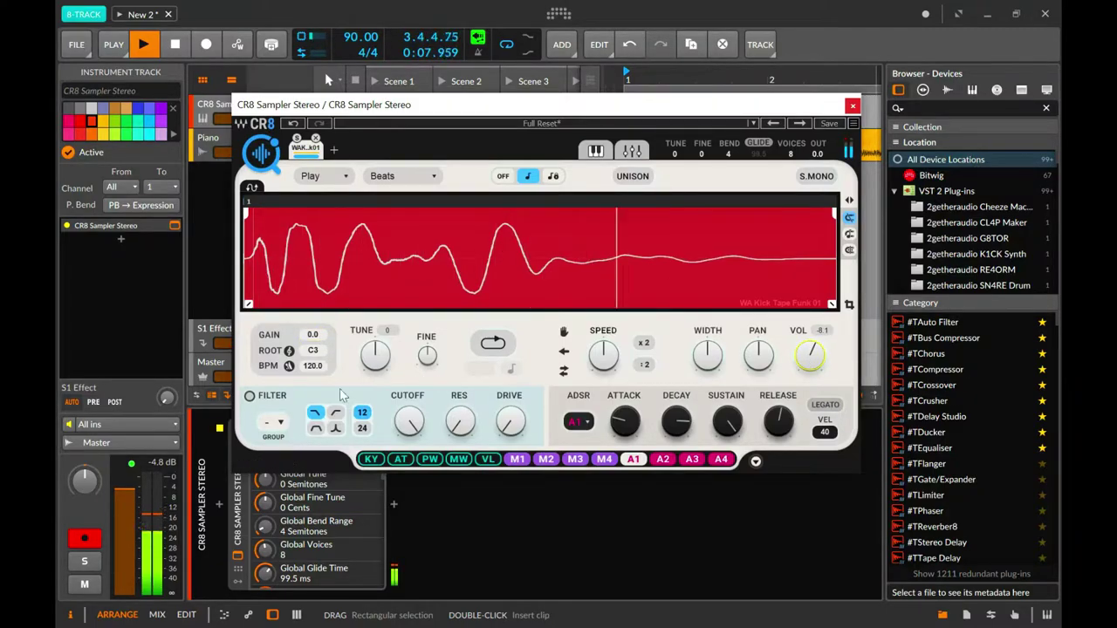
pyautogui.click(853, 106)
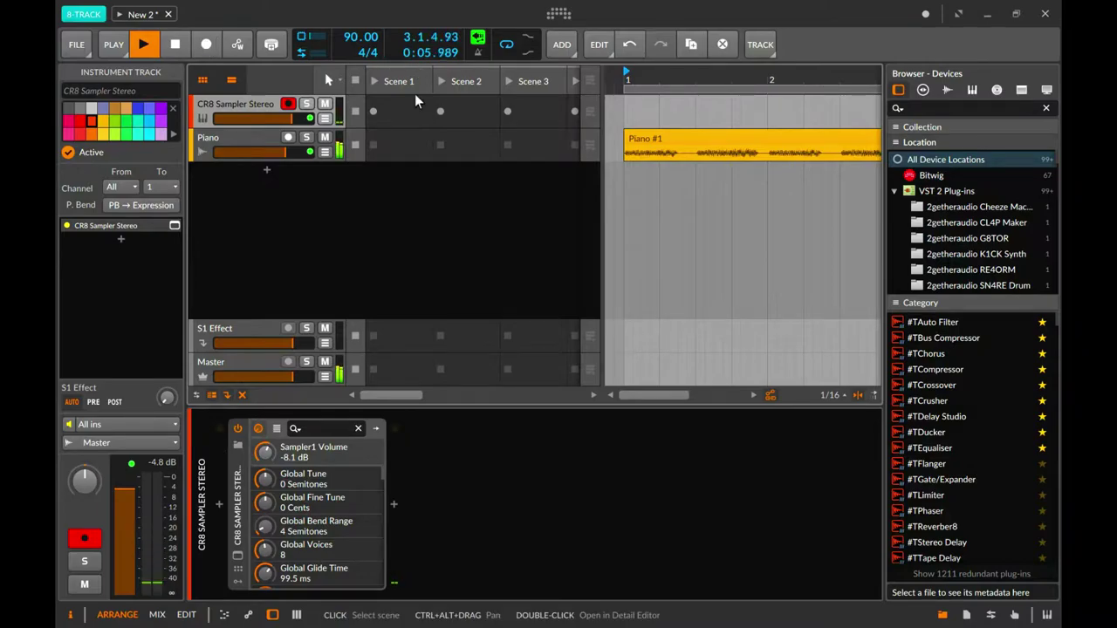
# Turn off arranger looping and play the kick over the Piano clip from bar 1 until past bar 4.
pyautogui.press('space')
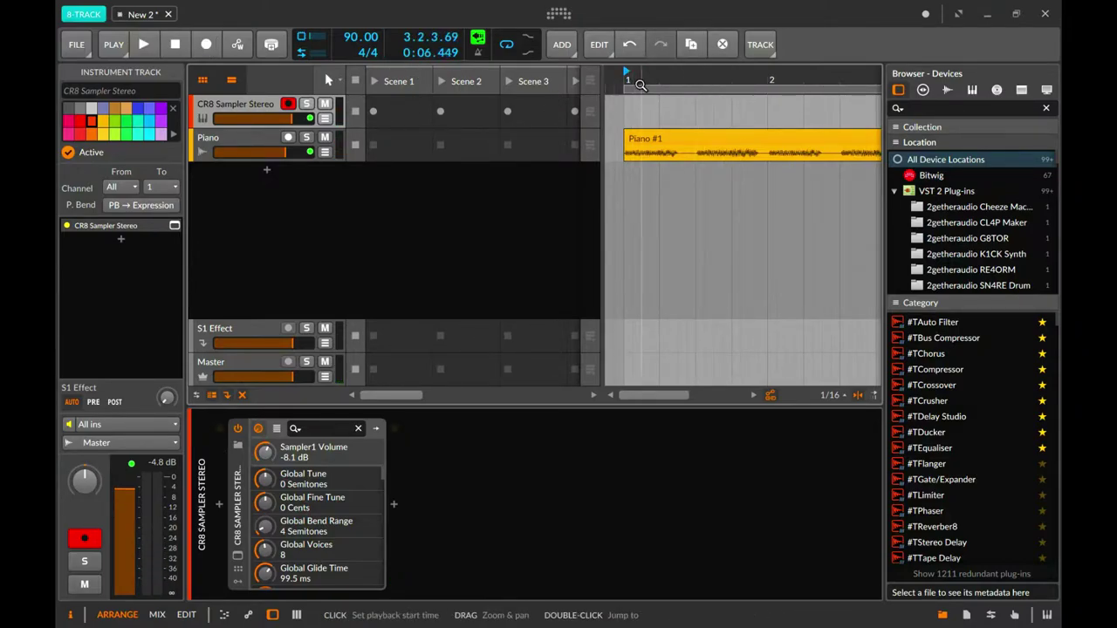
pyautogui.moveTo(659, 80); pyautogui.dragTo(658, 58)
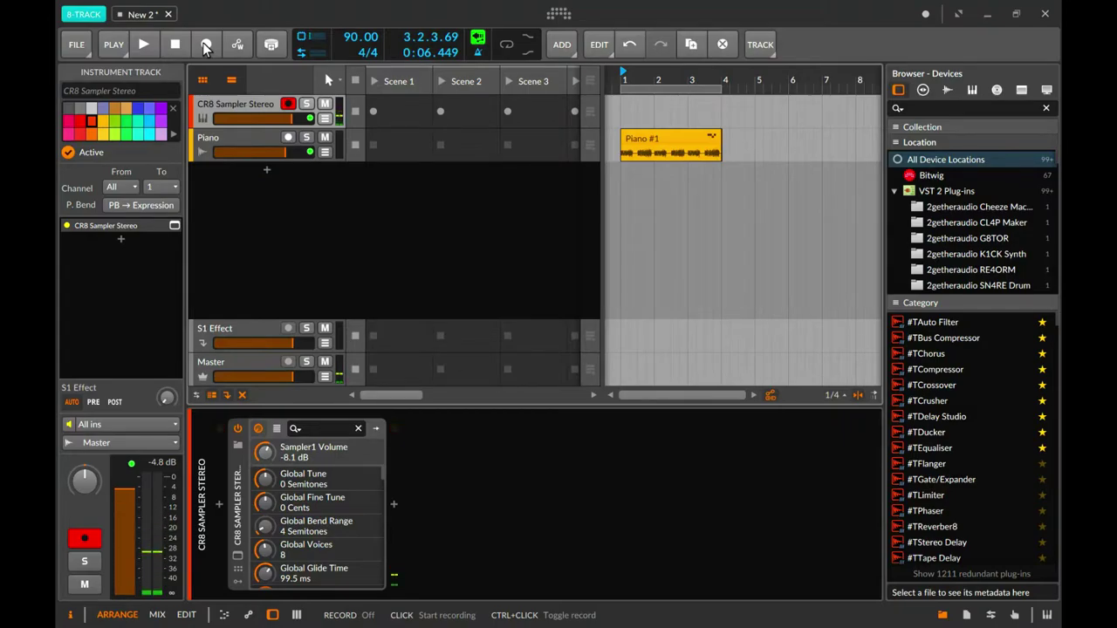
pyautogui.press('space')
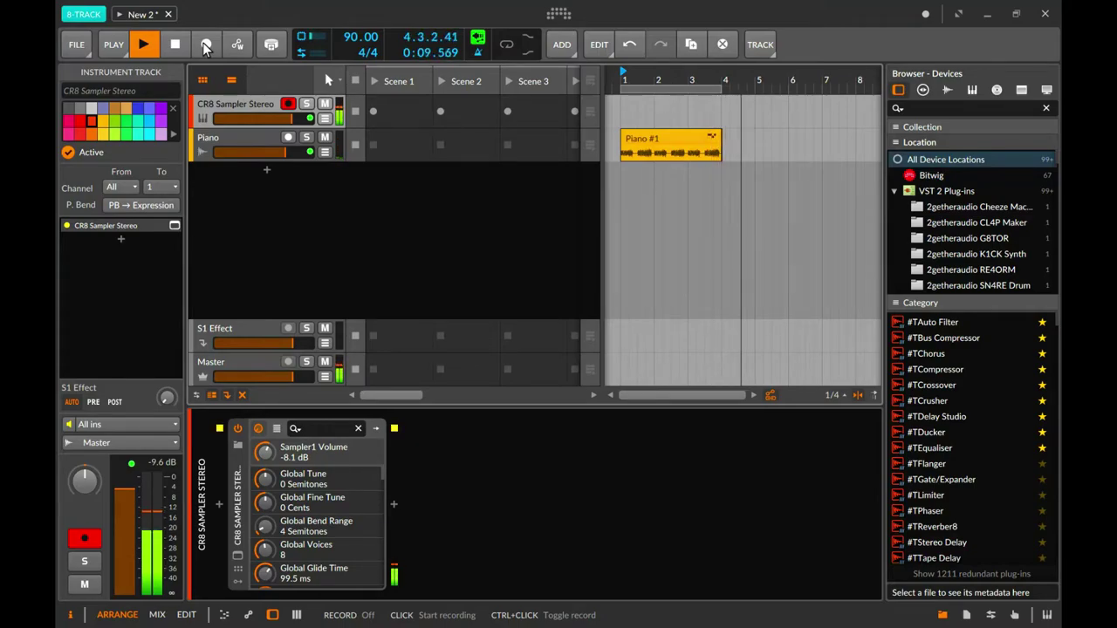
pyautogui.press('space')
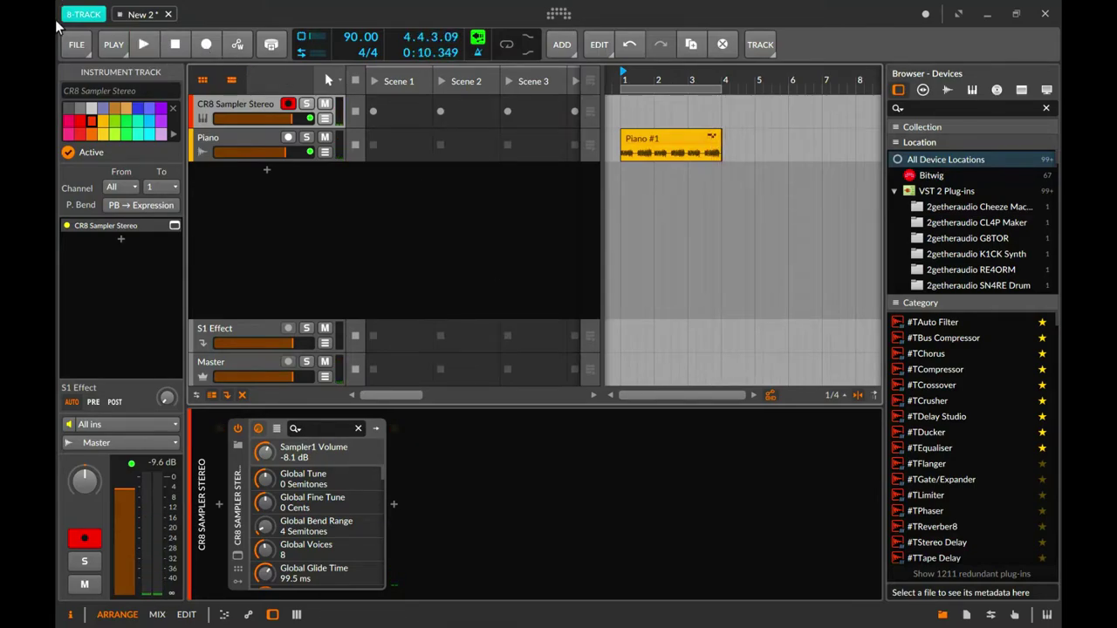
# Record the kick hits on the CR8 Sampler Stereo track from bar 1 almost to bar 4, stop, and replay from the start.
pyautogui.click(207, 43)
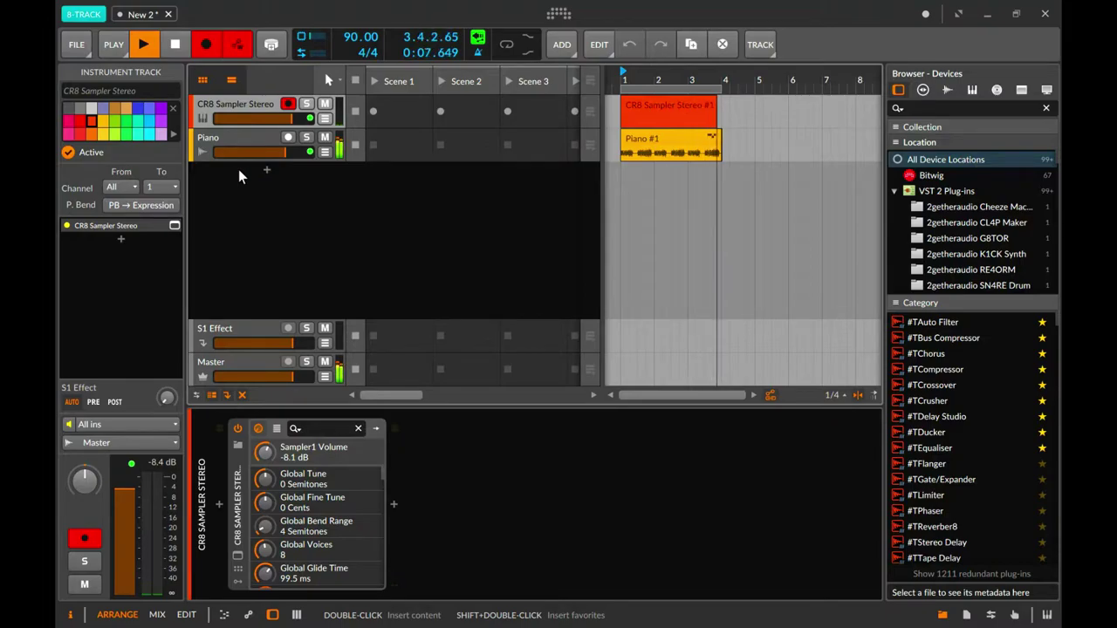
pyautogui.press('space')
pyautogui.press('space')
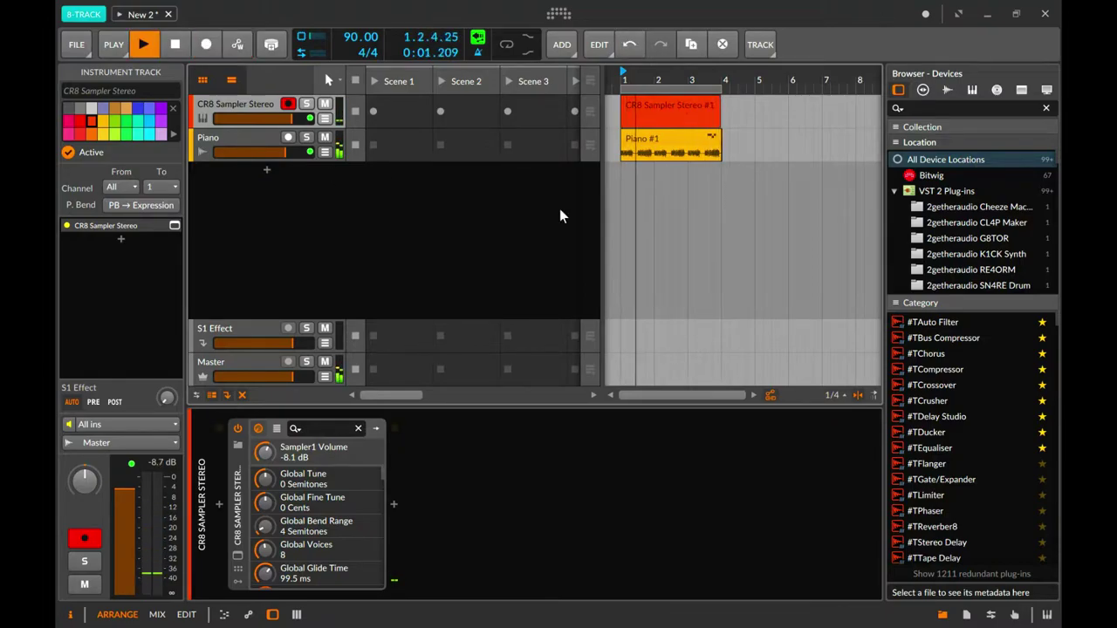
# Examine the recorded kick notes and the Piano waveform in the clip editor while playing both clips back.
pyautogui.click(675, 103)
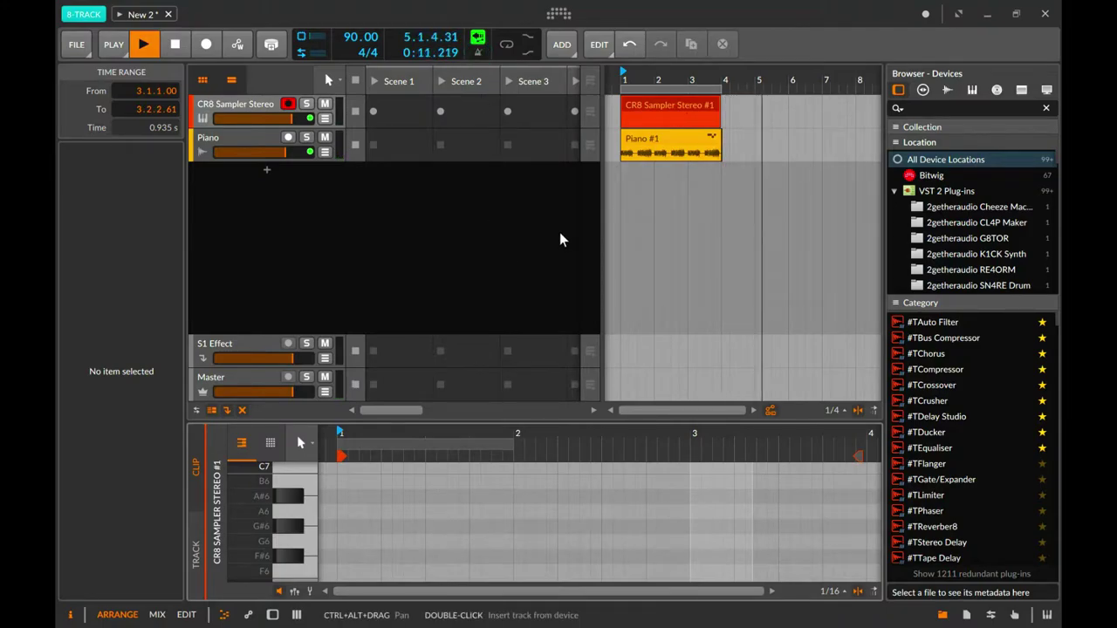
pyautogui.hotkey('alt', '2')
pyautogui.hotkey('alt', '1')
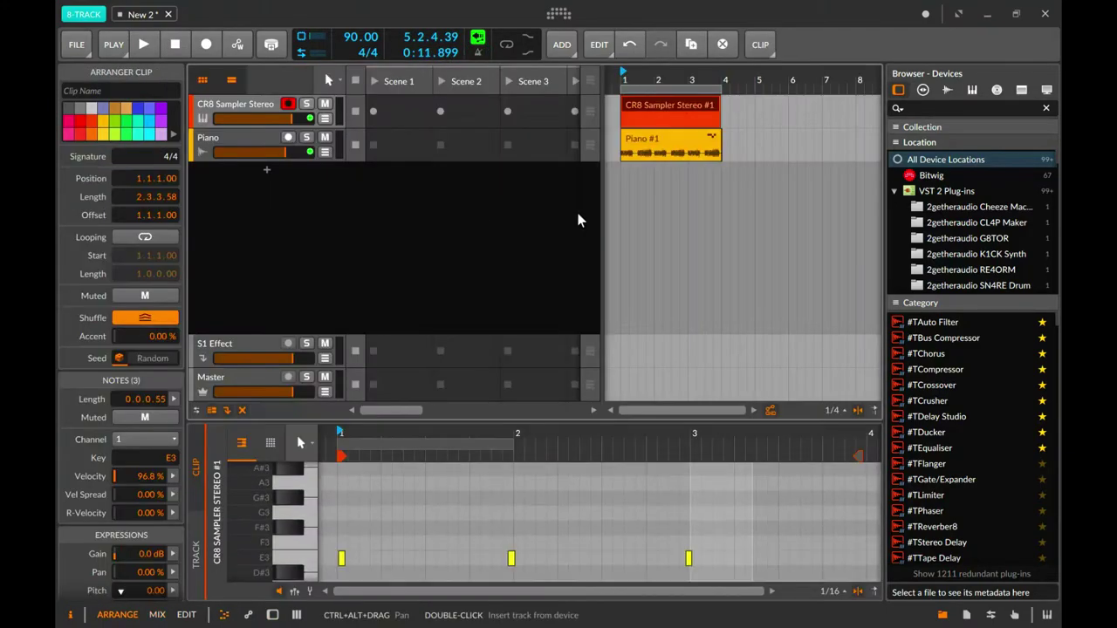
pyautogui.press('space')
pyautogui.click(652, 147)
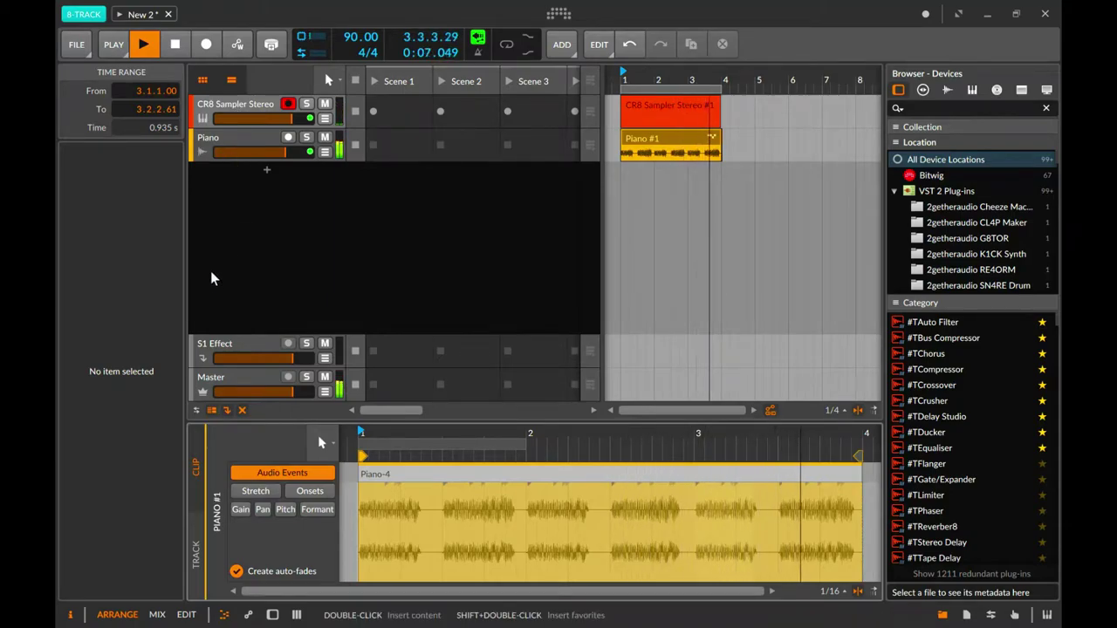
pyautogui.press('space')
pyautogui.press('space')
# Quantize all three E3 kick notes in the CR8 Sampler Stereo clip and replay with arranger looping turned on.
pyautogui.click(660, 106)
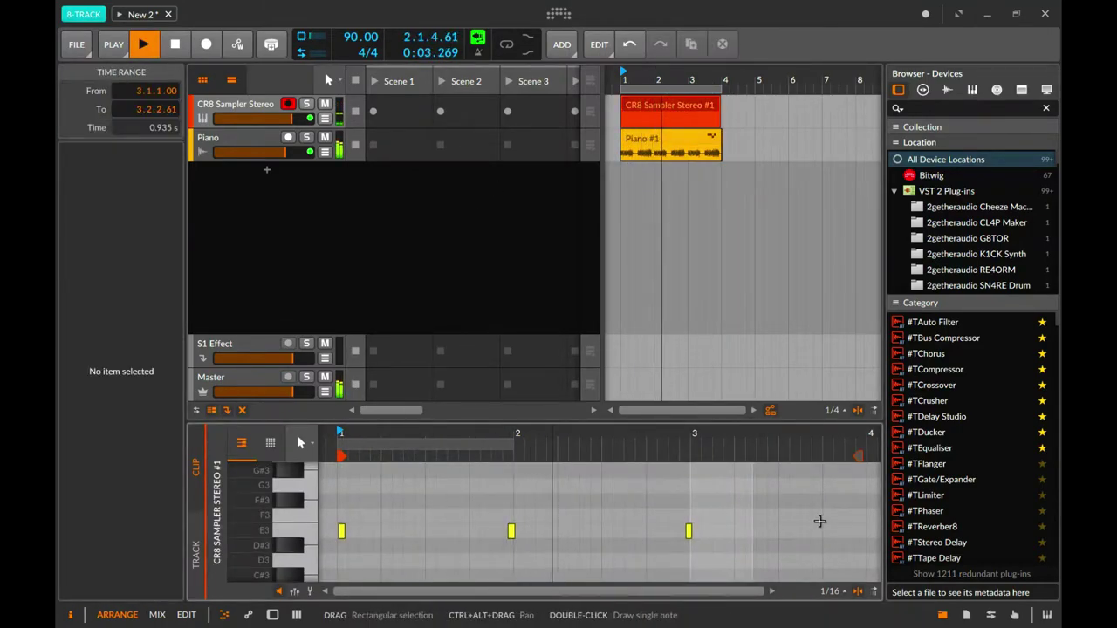
pyautogui.moveTo(785, 531); pyautogui.dragTo(344, 531)
pyautogui.rightClick(343, 537)
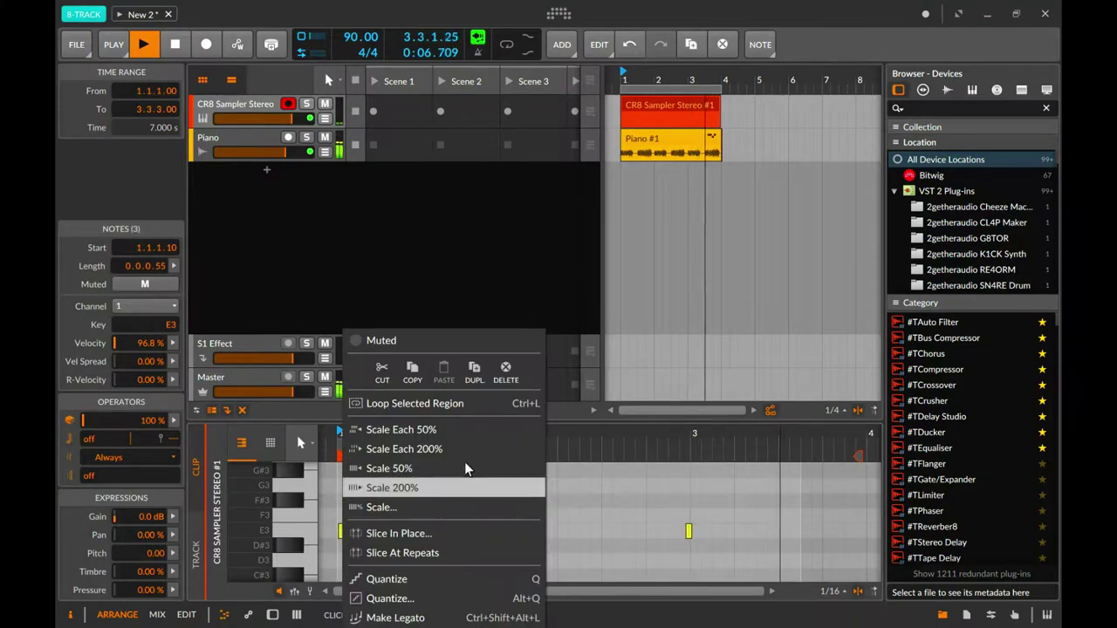
pyautogui.click(416, 568)
pyautogui.press('space')
pyautogui.press('space')
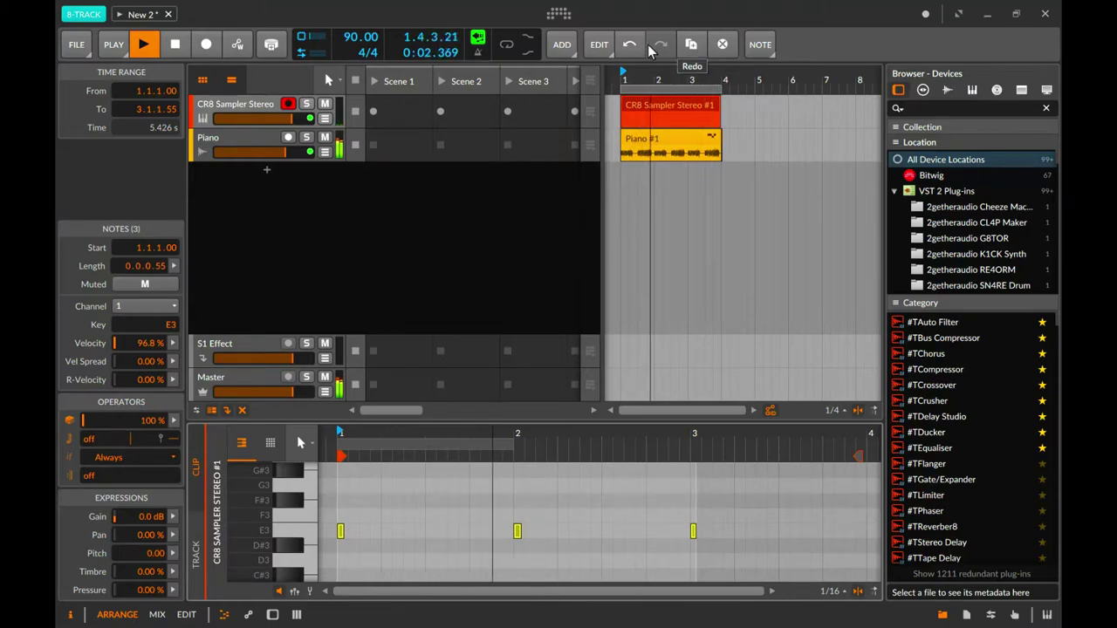
pyautogui.click(504, 44)
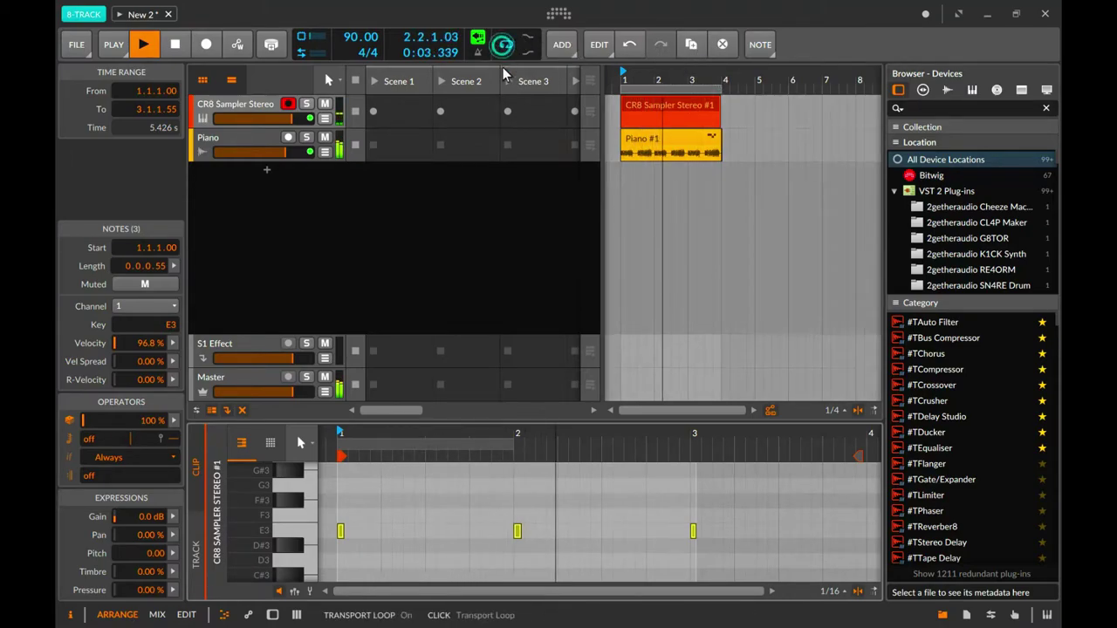
# In CR8 Sampler, set the kick's tune to -1, gain to 0.5, attack to 0.2 and release to 35.7, adjust its decay, and close the plug-in window.
pyautogui.click(235, 112)
pyautogui.click(238, 554)
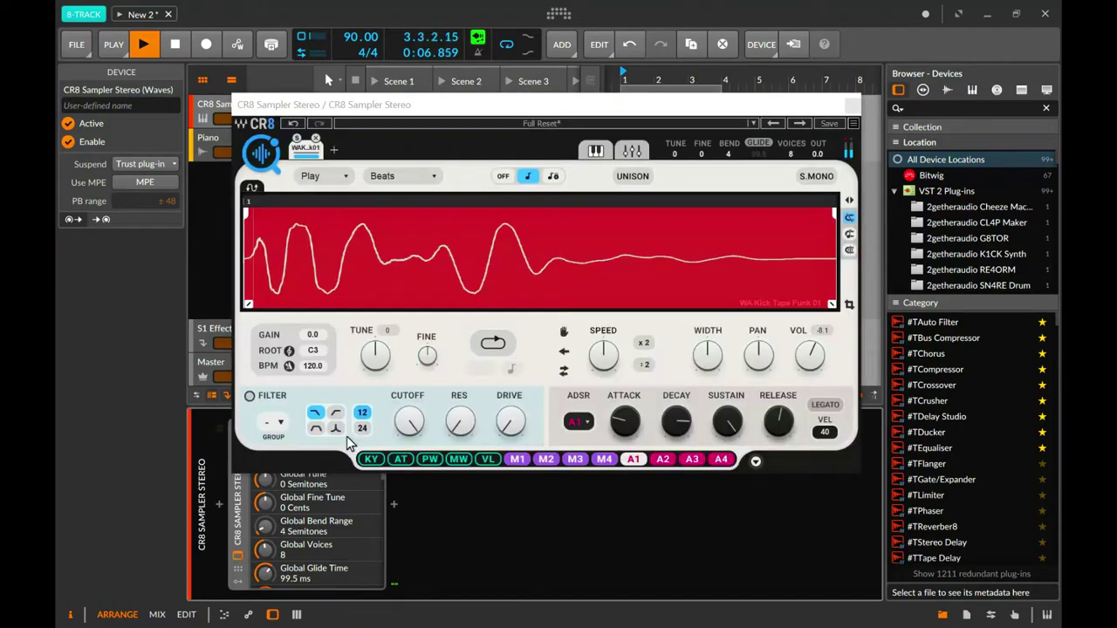
pyautogui.click(376, 356)
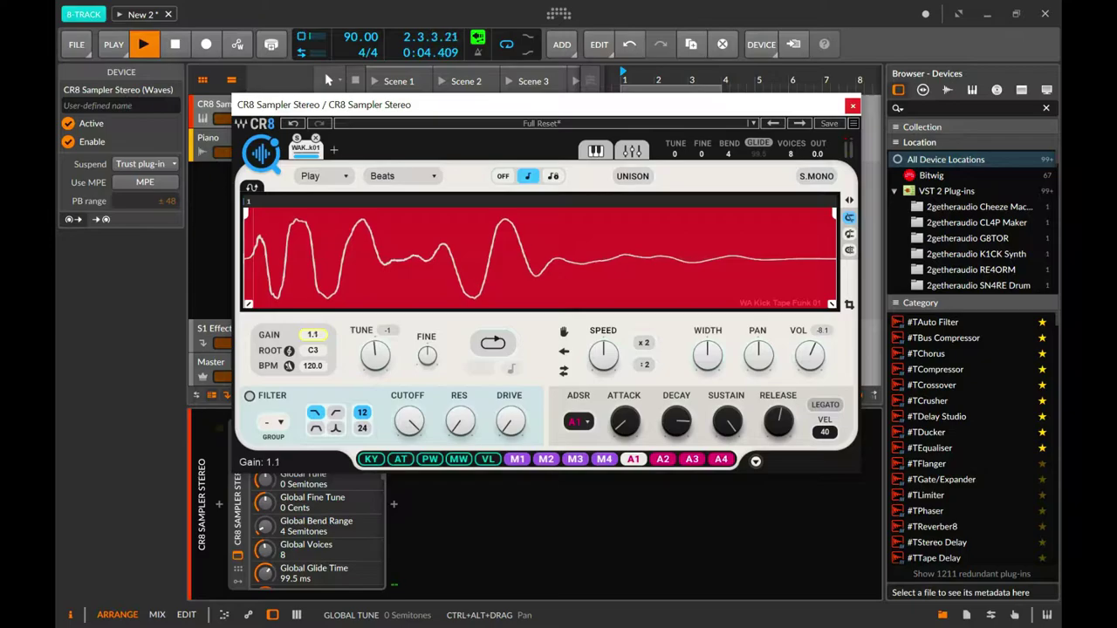
pyautogui.moveTo(318, 344); pyautogui.dragTo(312, 348)
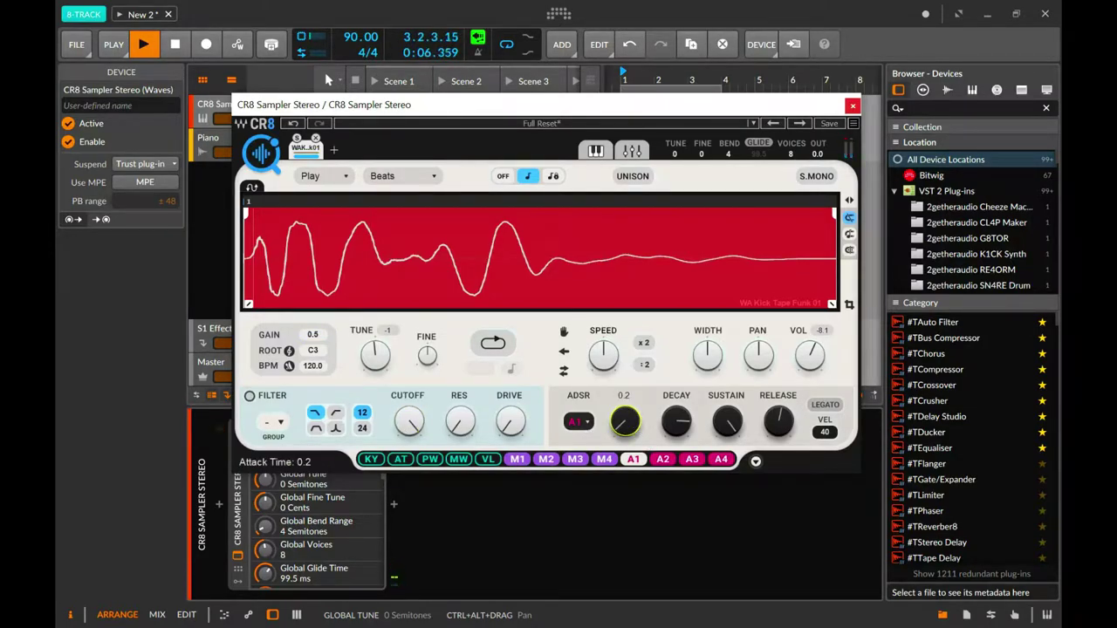
pyautogui.moveTo(672, 428); pyautogui.dragTo(673, 420)
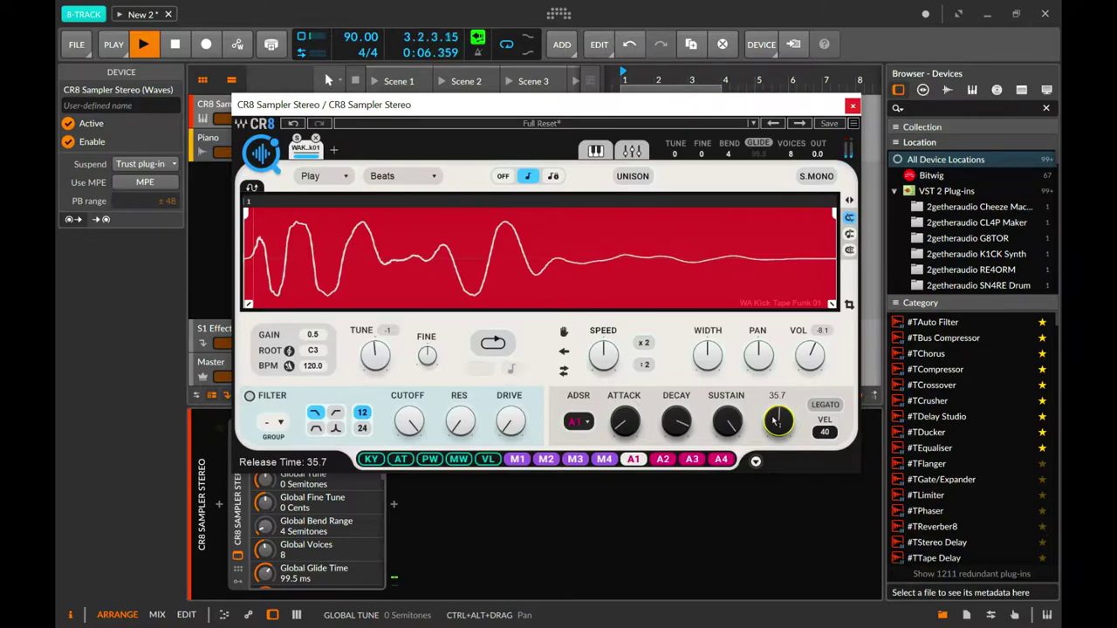
pyautogui.click(853, 106)
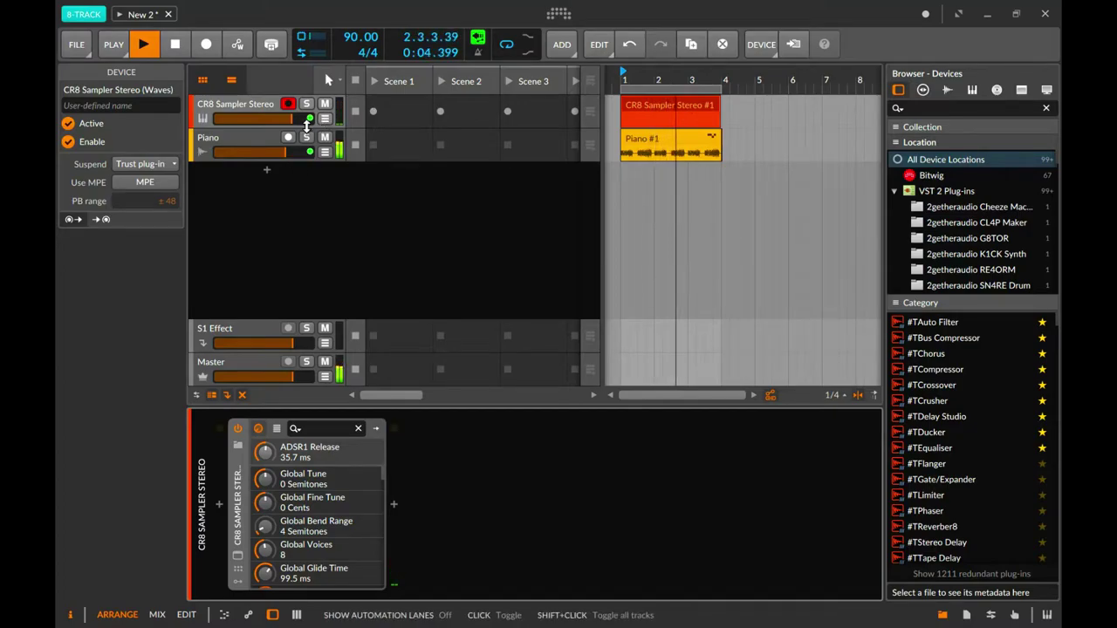
# Try adding two empty instrument tracks below the Piano track, and undo both additions.
pyautogui.click(200, 143)
pyautogui.hotkey('ctrl', 't')
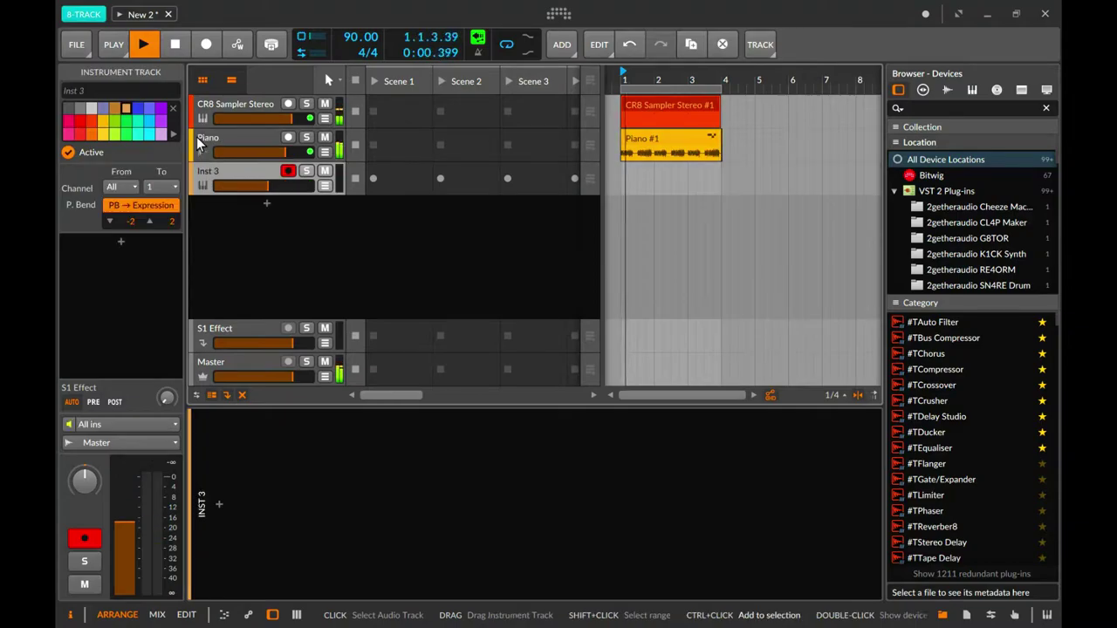
pyautogui.hotkey('ctrl', 't')
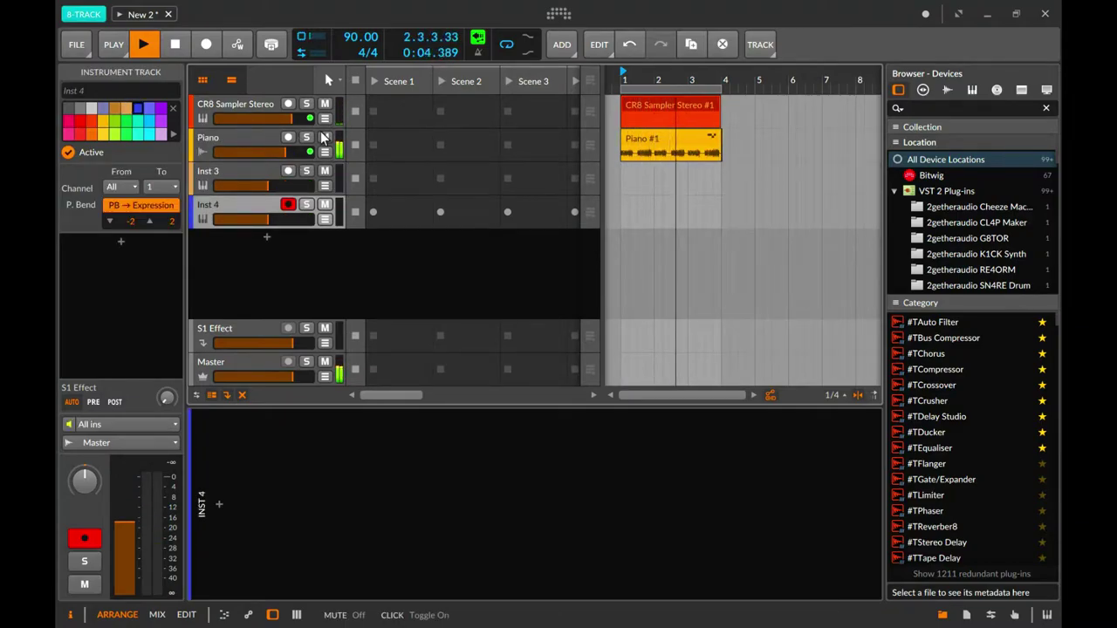
pyautogui.hotkey('ctrl', 'z')
pyautogui.hotkey('ctrl', 'z')
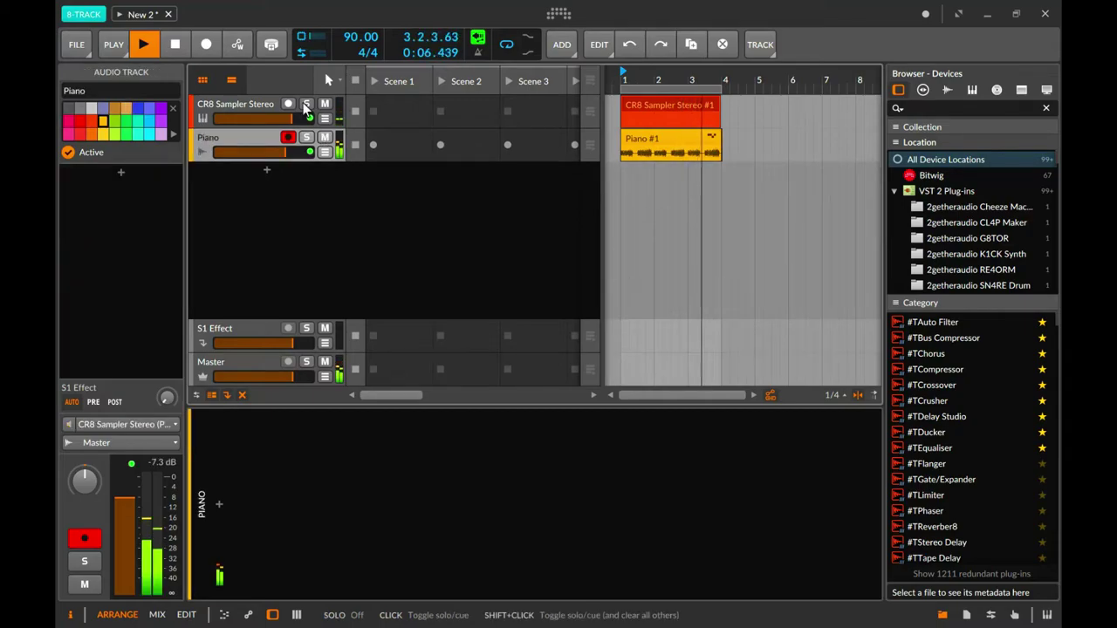
# Try adding an instrument track with a device below Piano, filter the favorites to Audio FX, and cancel the insertion.
pyautogui.doubleClick(264, 171)
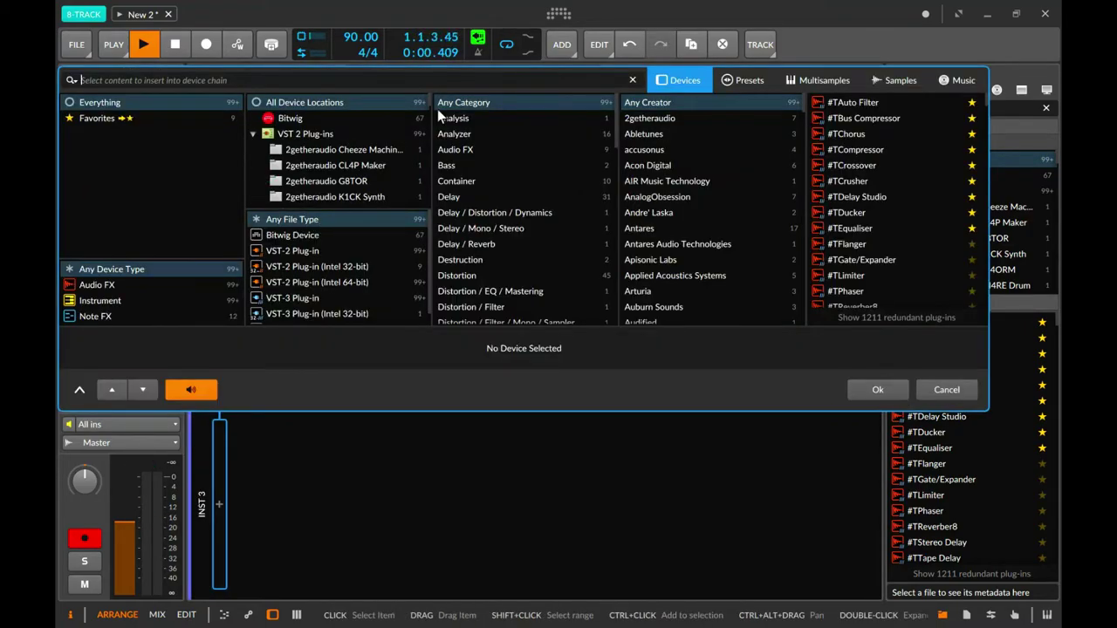
pyautogui.click(937, 392)
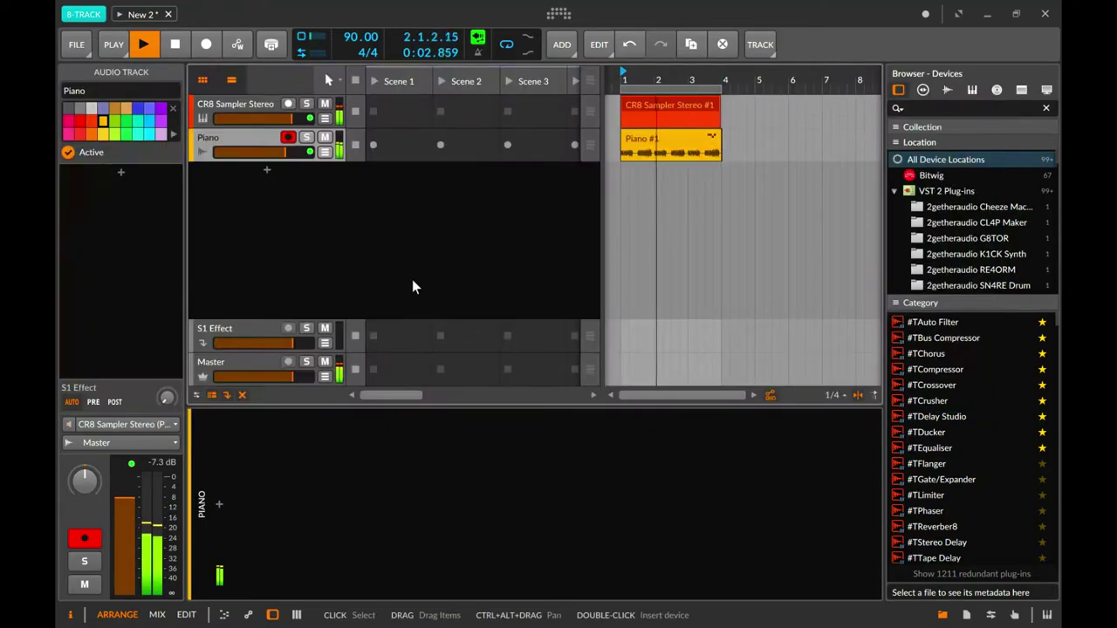
pyautogui.doubleClick(267, 171)
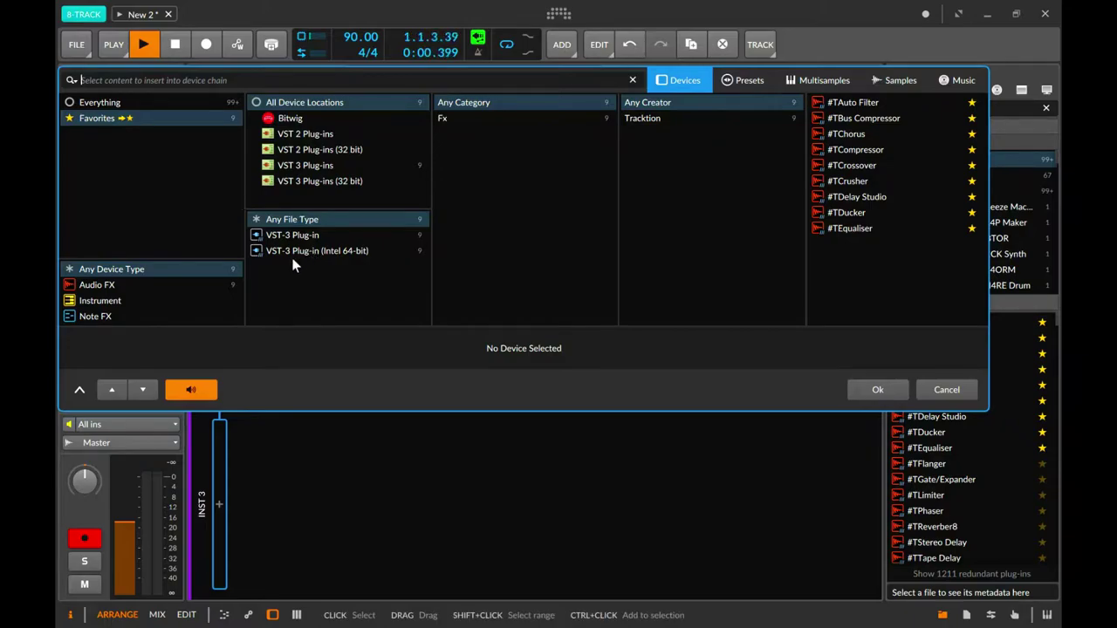
pyautogui.click(107, 290)
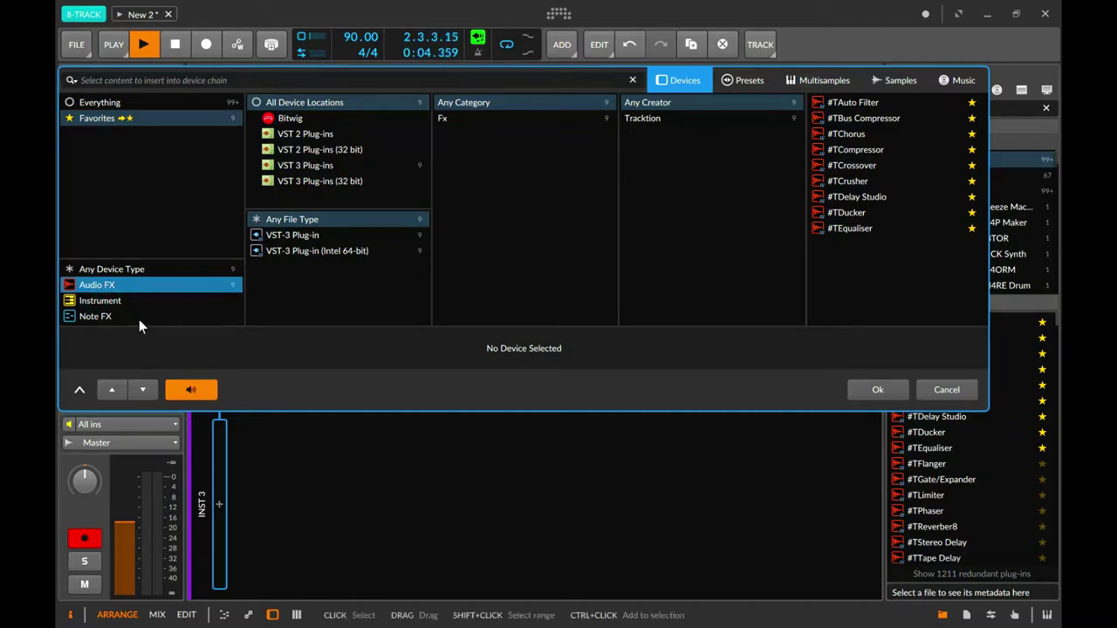
pyautogui.click(947, 392)
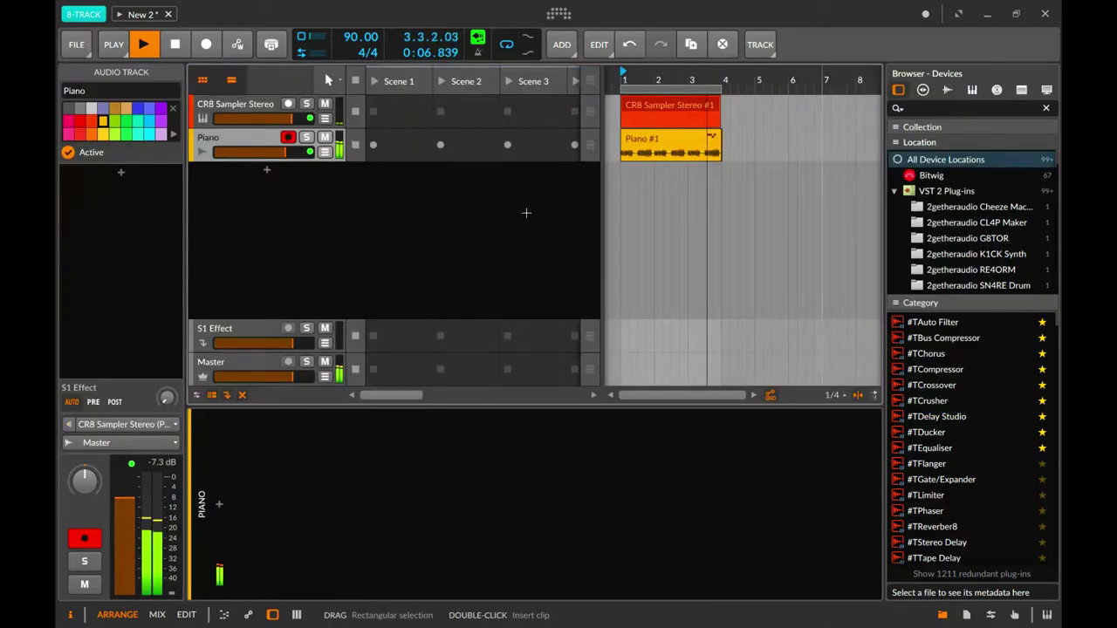
# Look over the project file commands and the devices insertable on the Piano track, cancelling without choosing anything.
pyautogui.click(77, 45)
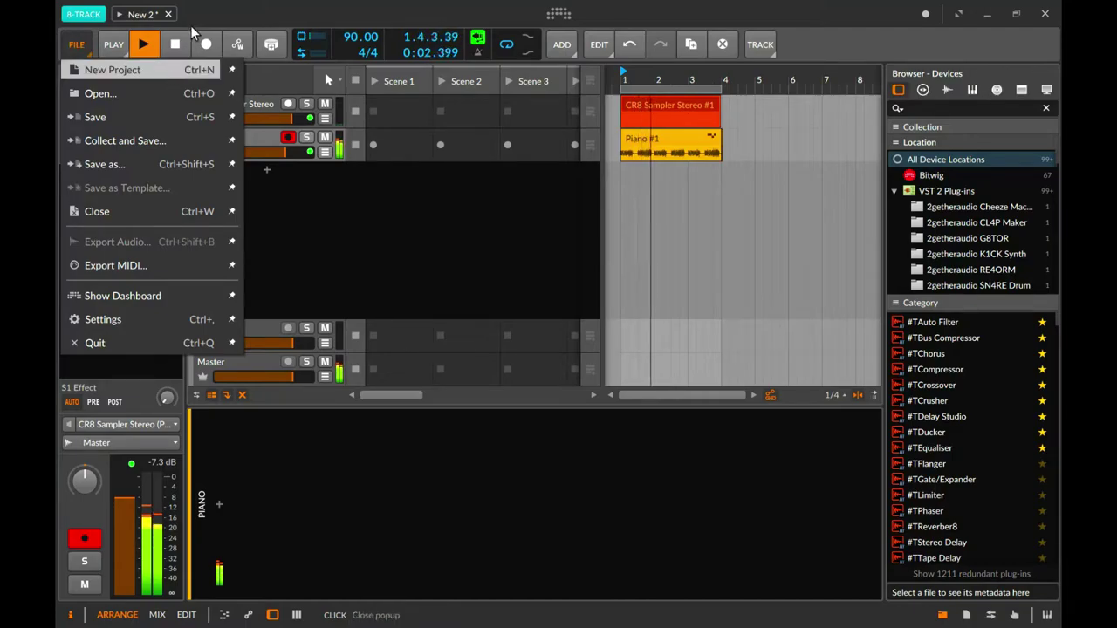
pyautogui.click(267, 14)
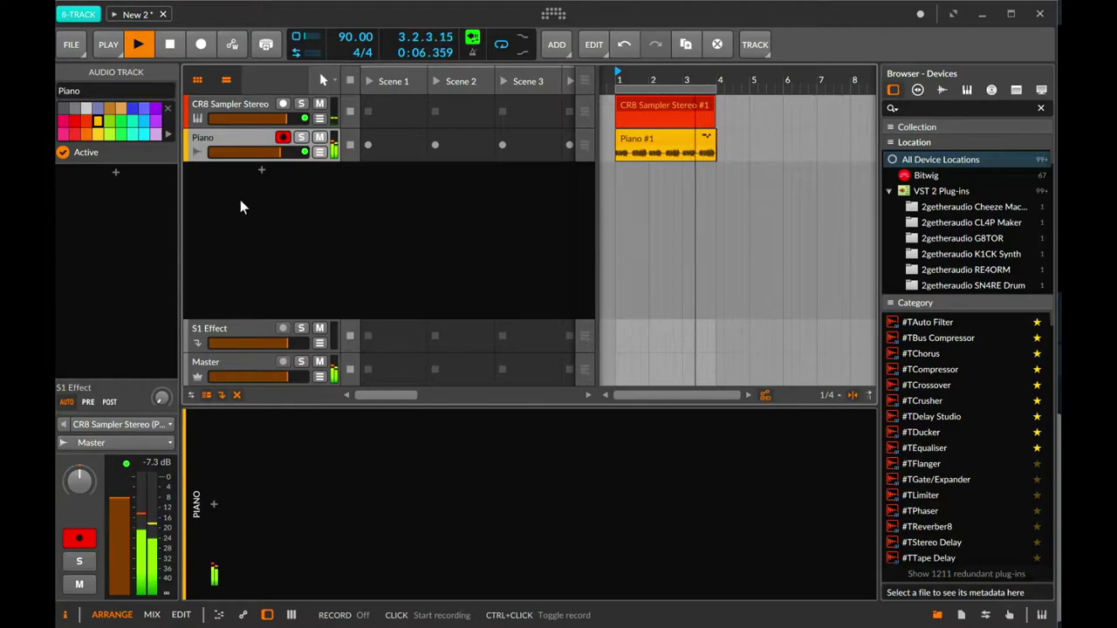
pyautogui.click(117, 174)
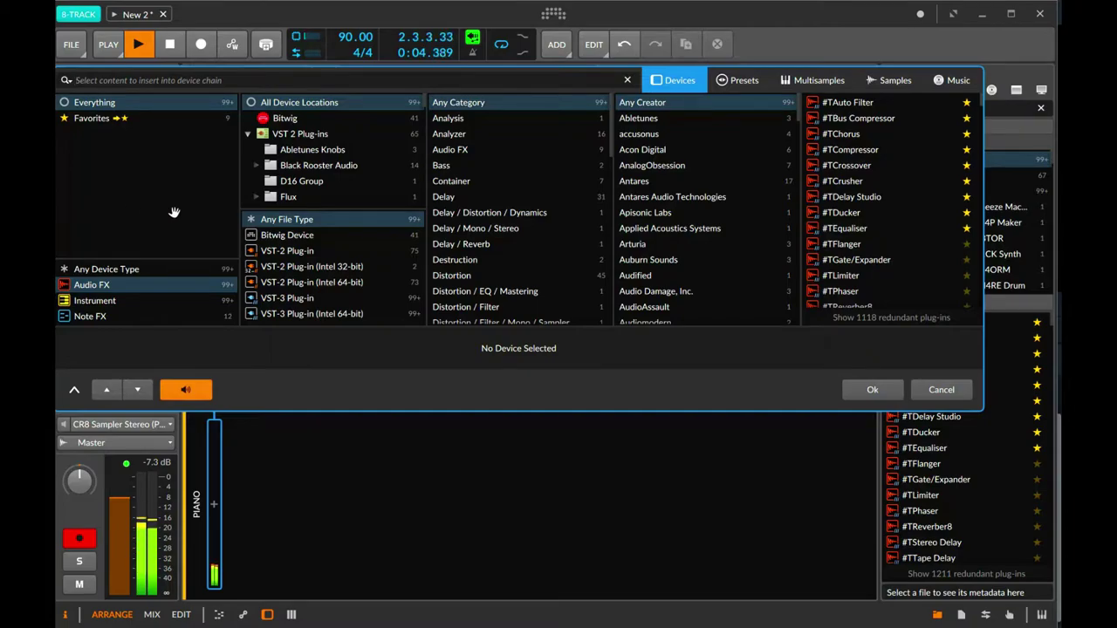
pyautogui.click(941, 389)
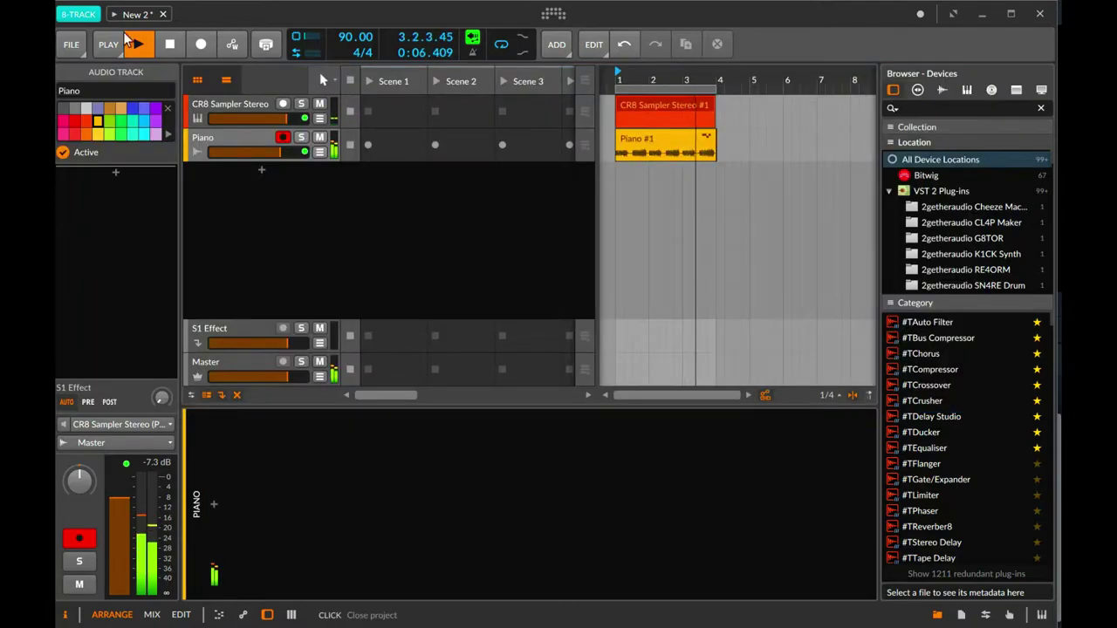
# View the Bitwig Studio 8-Track license information and its upgrade options, and close the dialog.
pyautogui.click(72, 44)
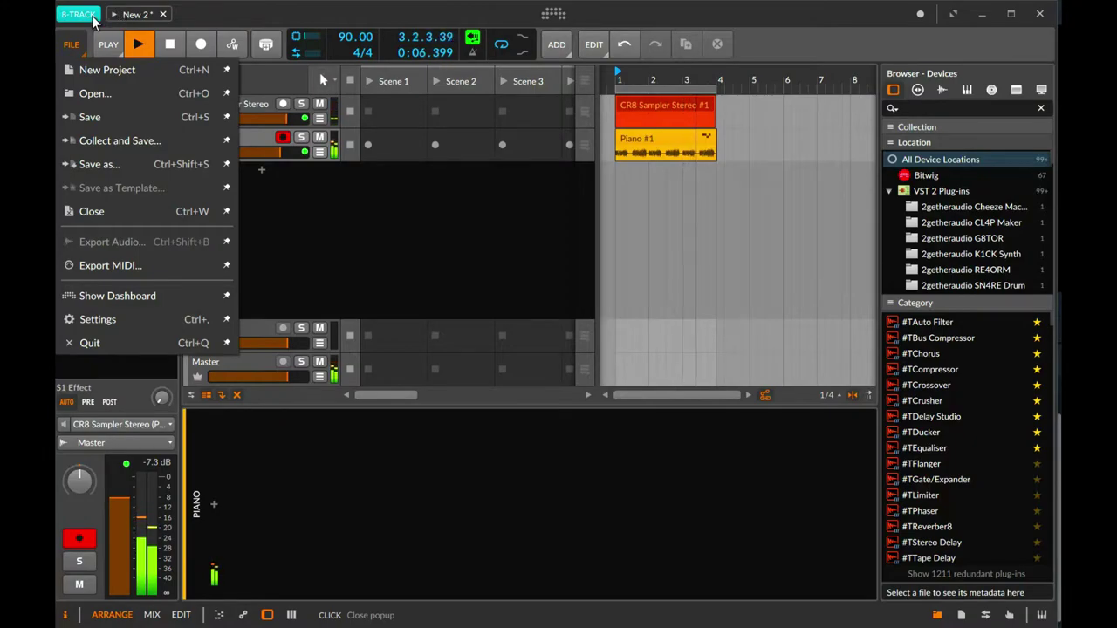
pyautogui.click(77, 15)
pyautogui.click(77, 15)
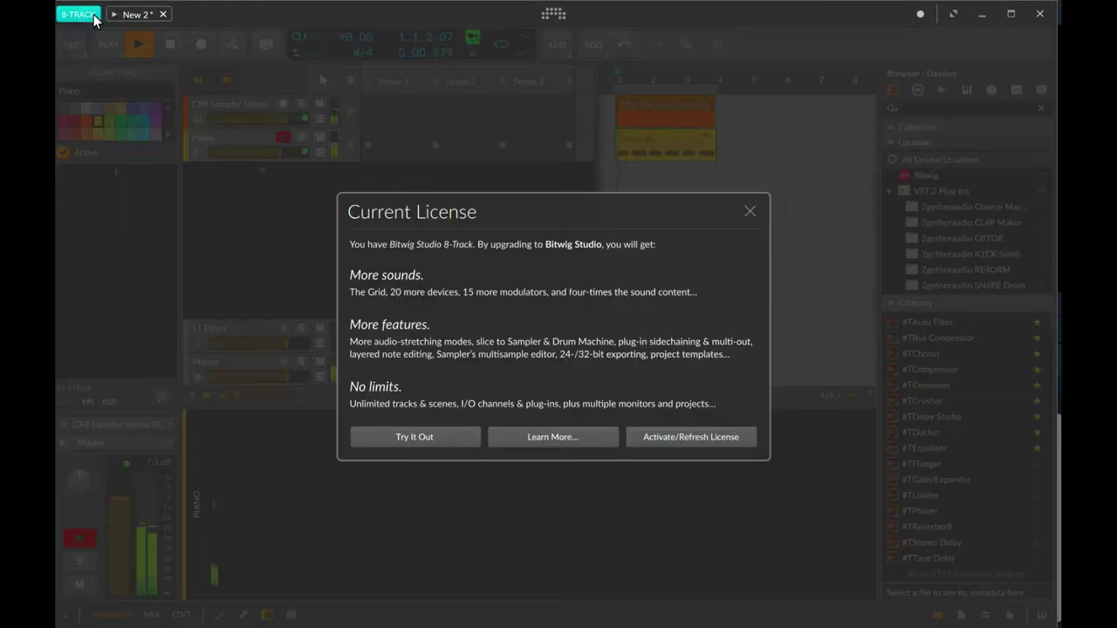
pyautogui.click(750, 213)
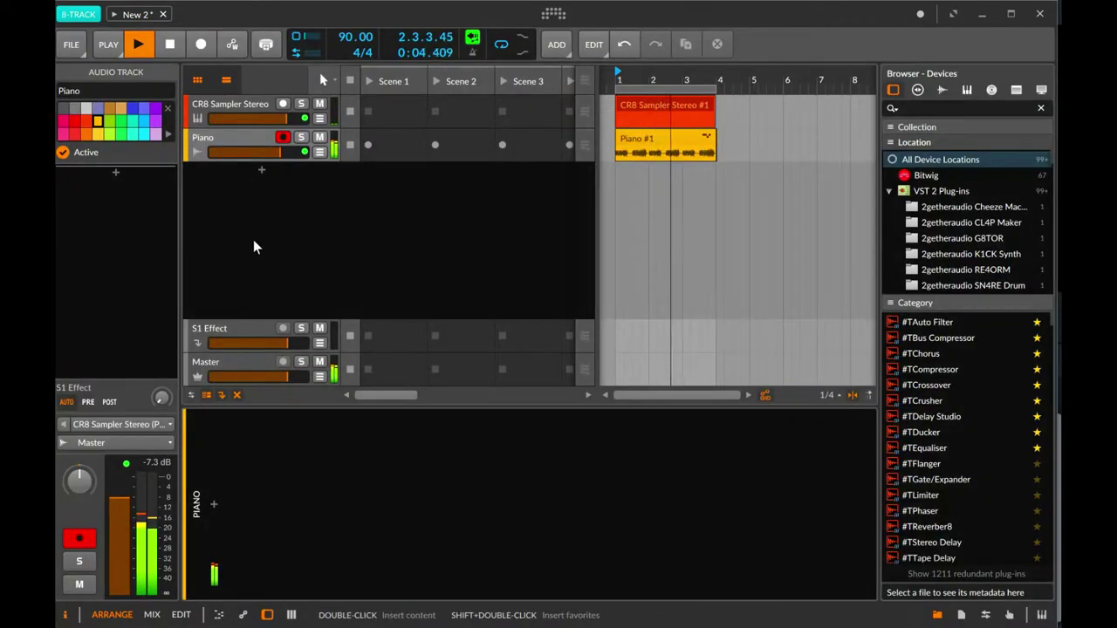
# Try adding an instrument track below Piano, show and hide its automation lane, and undo the track addition.
pyautogui.doubleClick(261, 171)
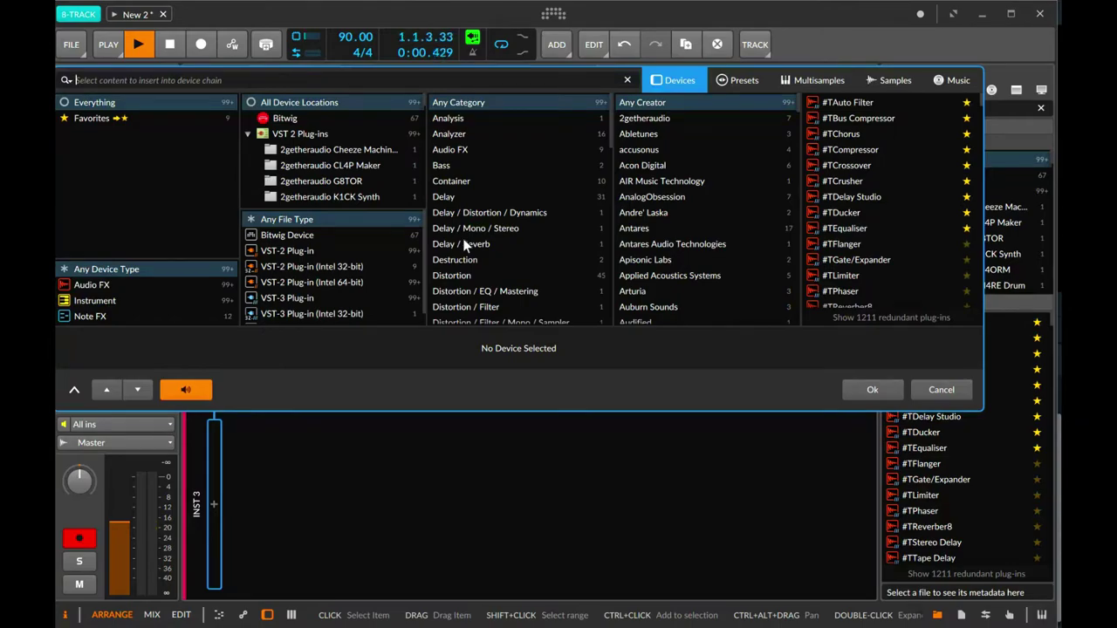
pyautogui.click(951, 389)
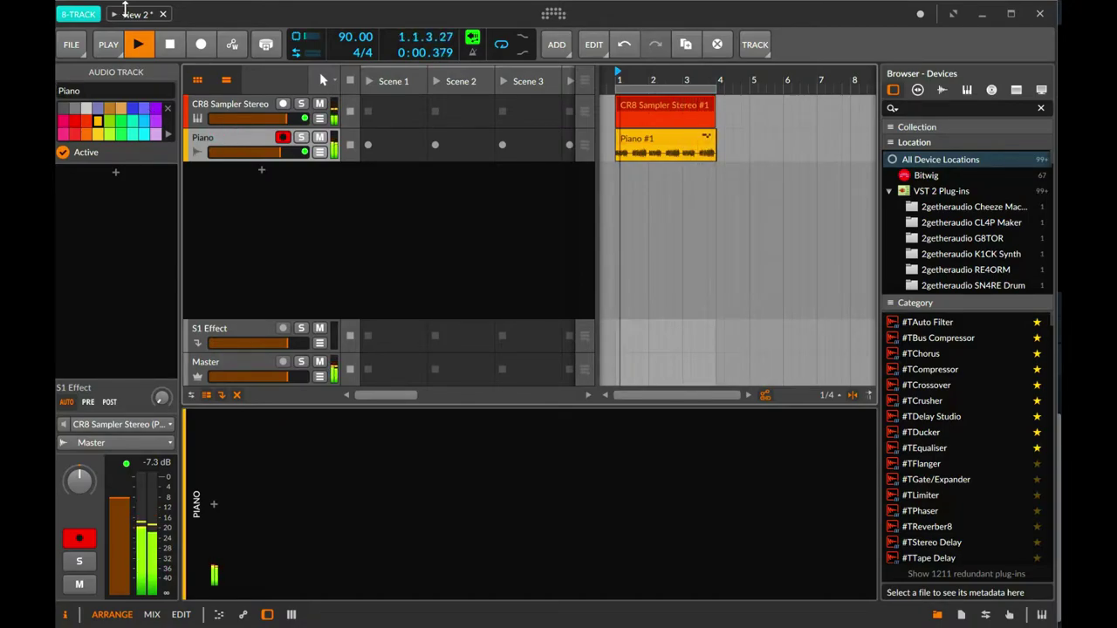
pyautogui.hotkey('ctrl', 't')
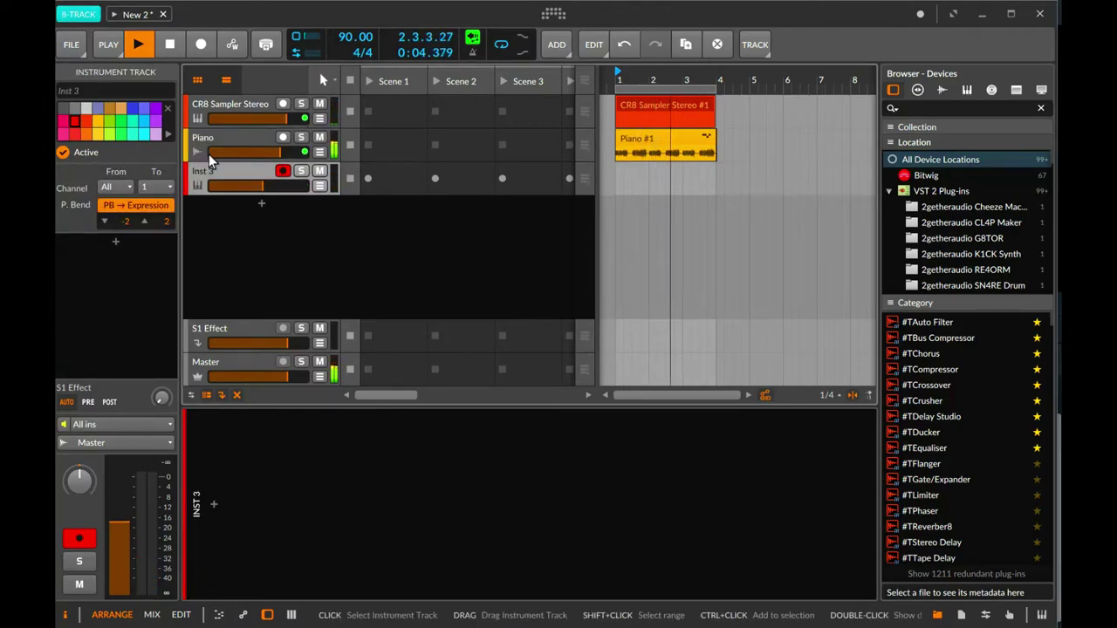
pyautogui.click(320, 186)
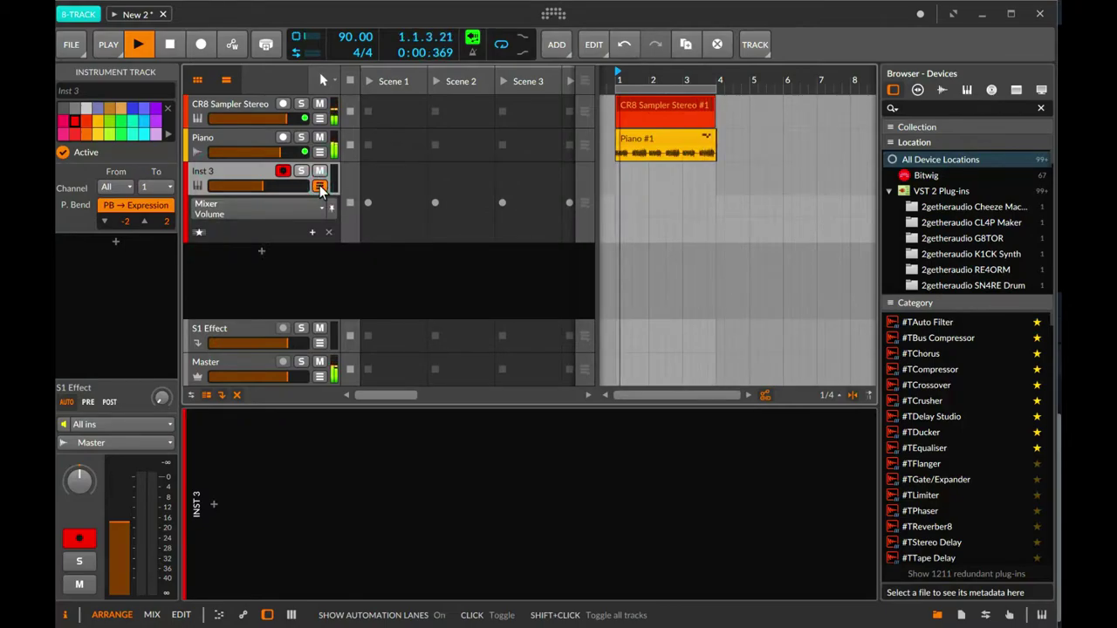
pyautogui.click(319, 186)
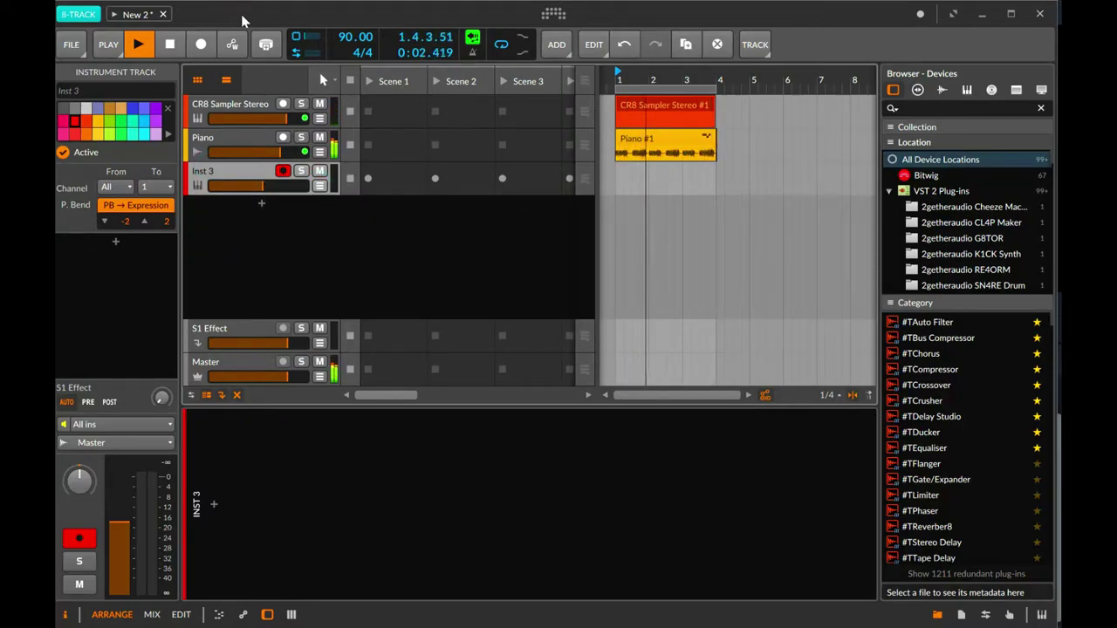
pyautogui.hotkey('ctrl', 'z')
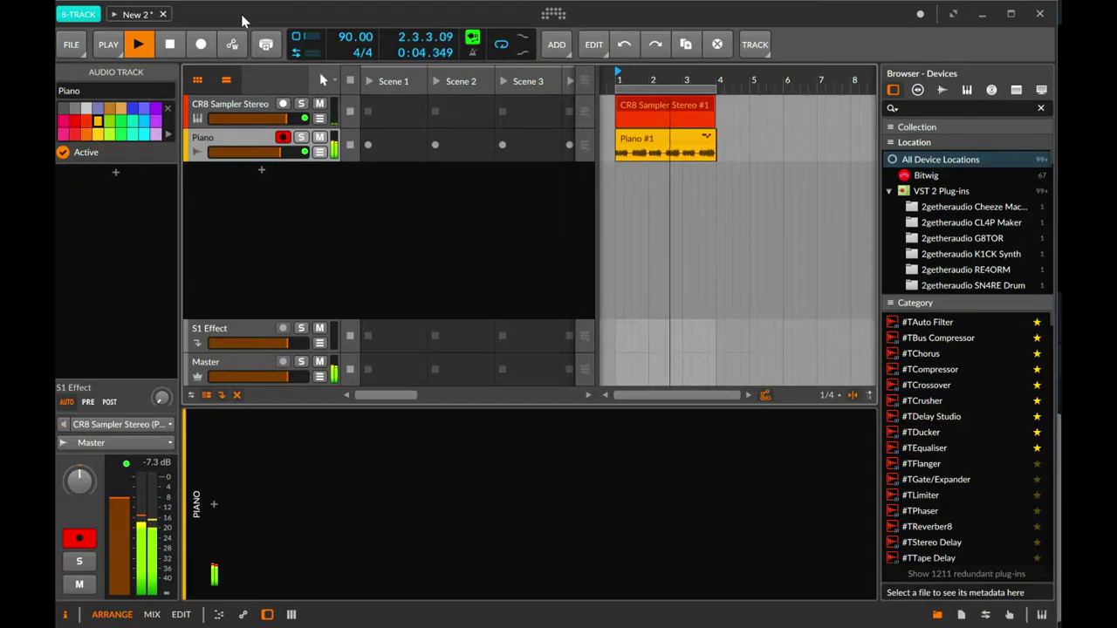
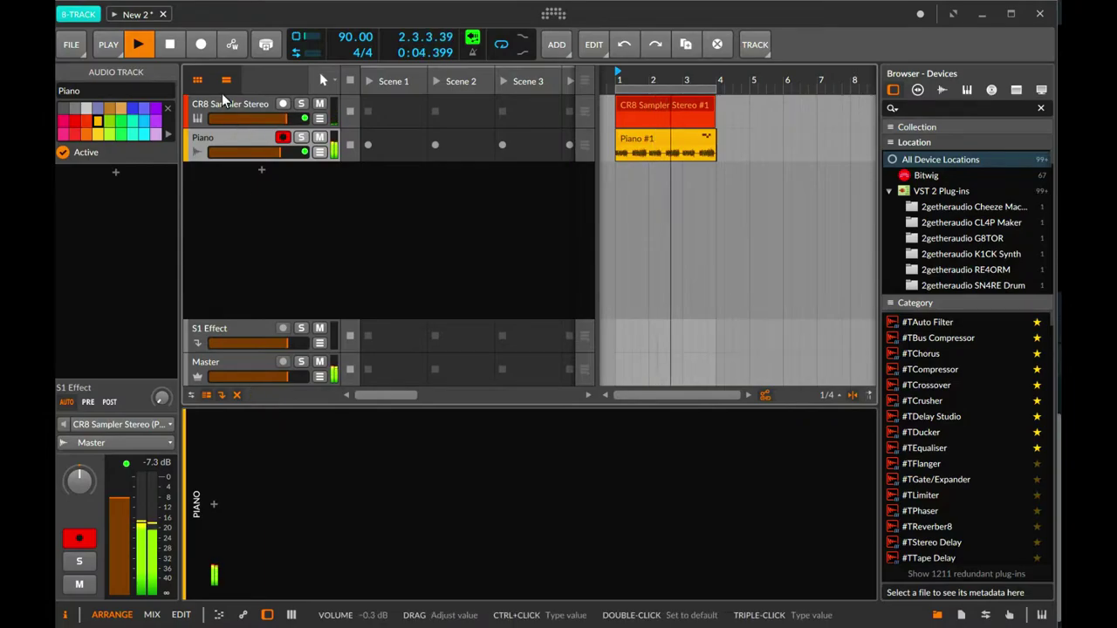
pyautogui.click(83, 46)
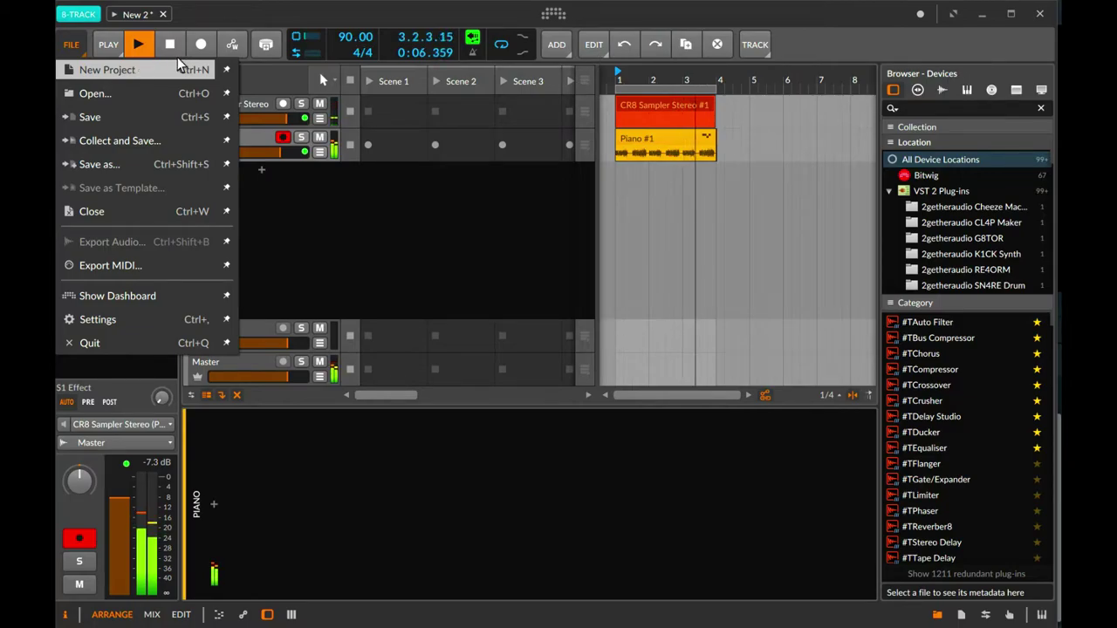
pyautogui.click(122, 58)
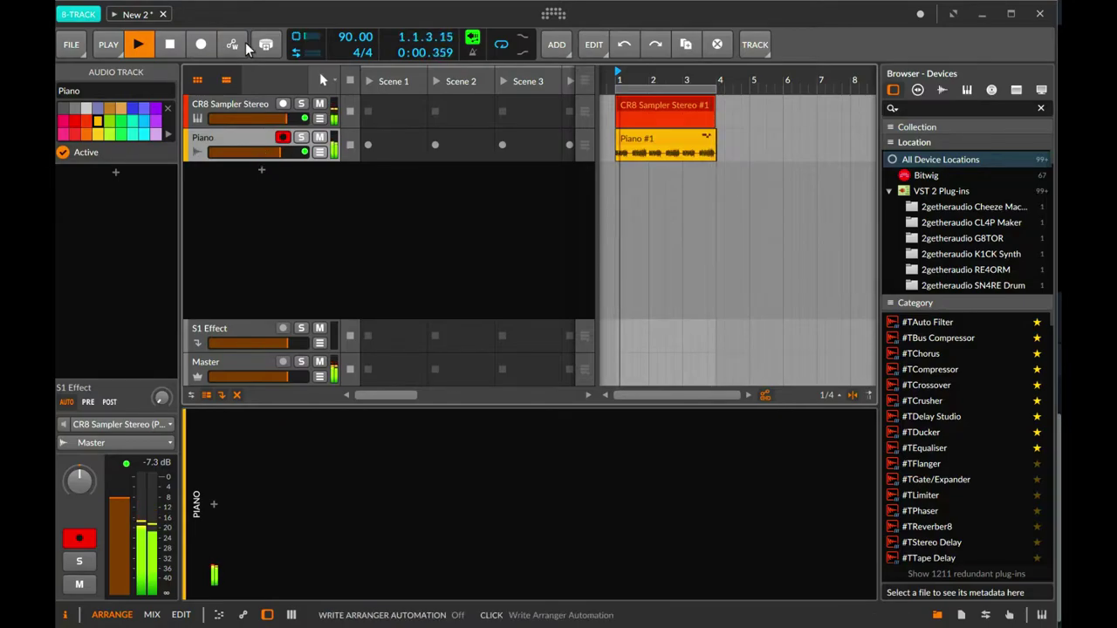
# Add an audio track below Piano and rename it Kick.
pyautogui.rightClick(249, 187)
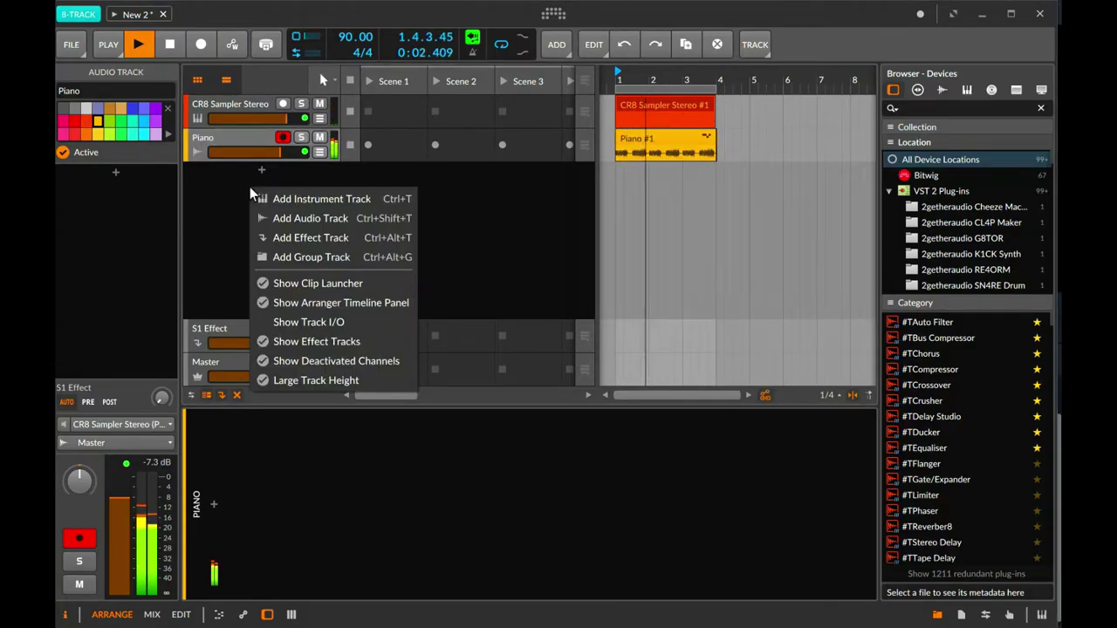
pyautogui.click(383, 226)
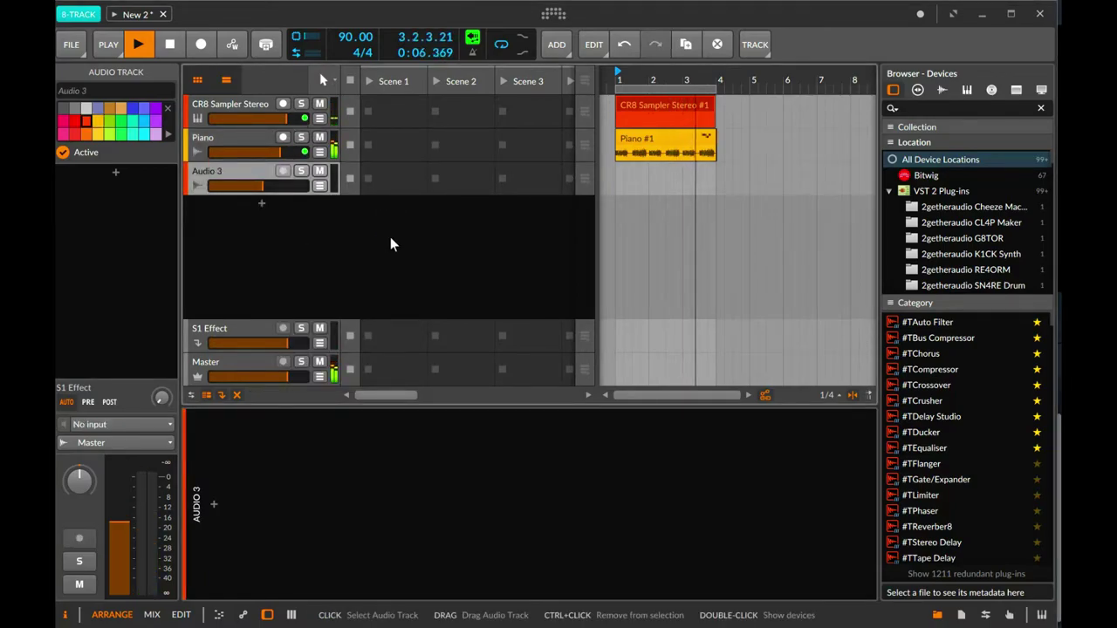
pyautogui.rightClick(205, 172)
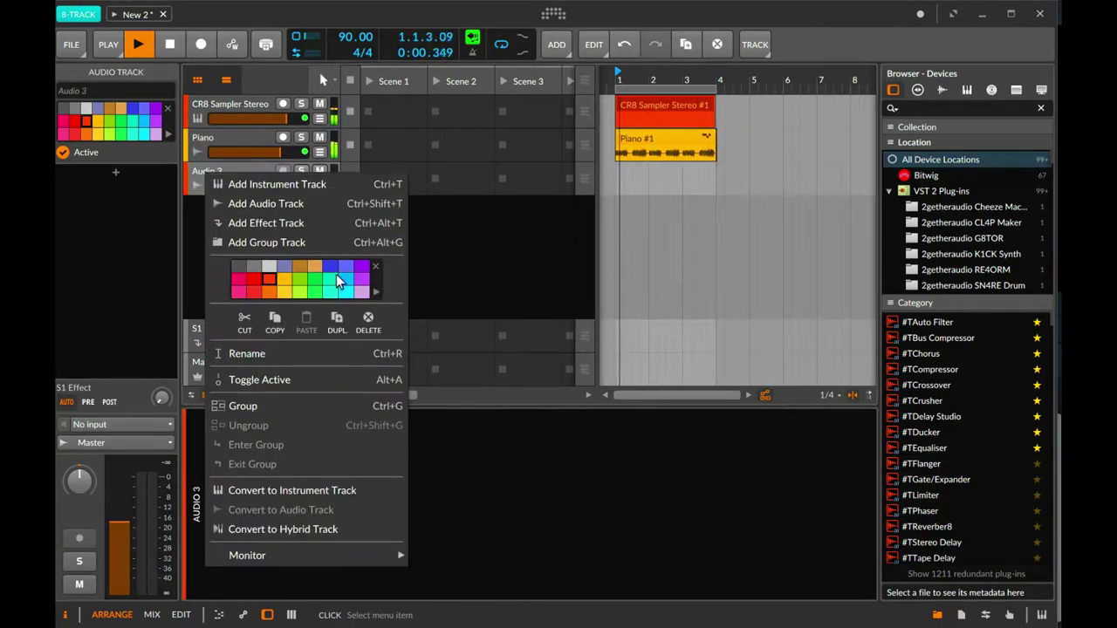
pyautogui.click(265, 354)
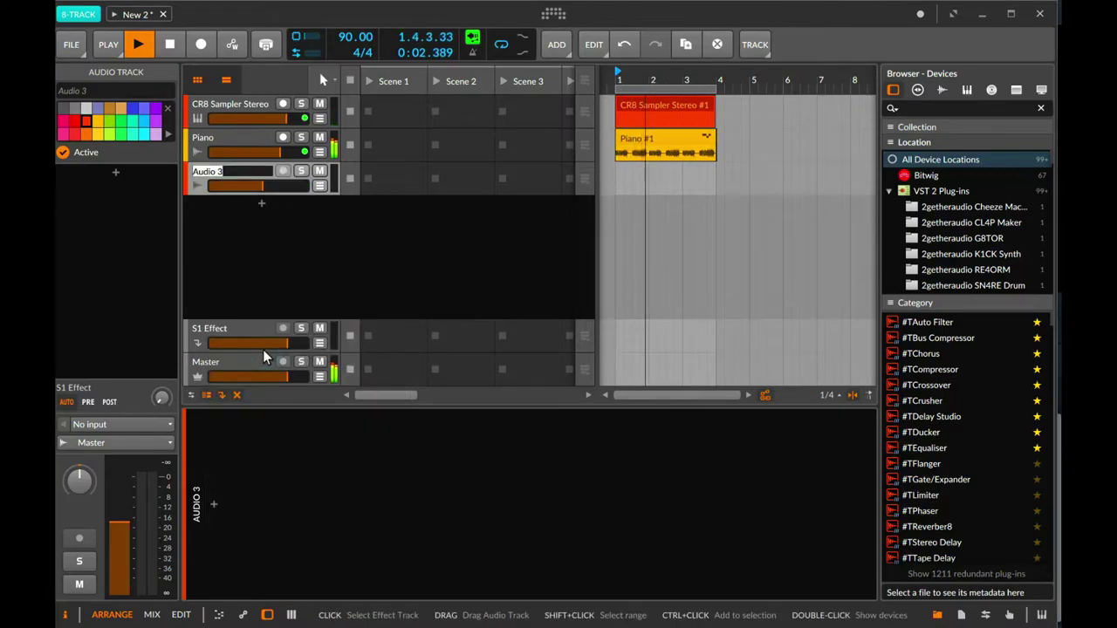
pyautogui.write('Kick')
pyautogui.press('Return')
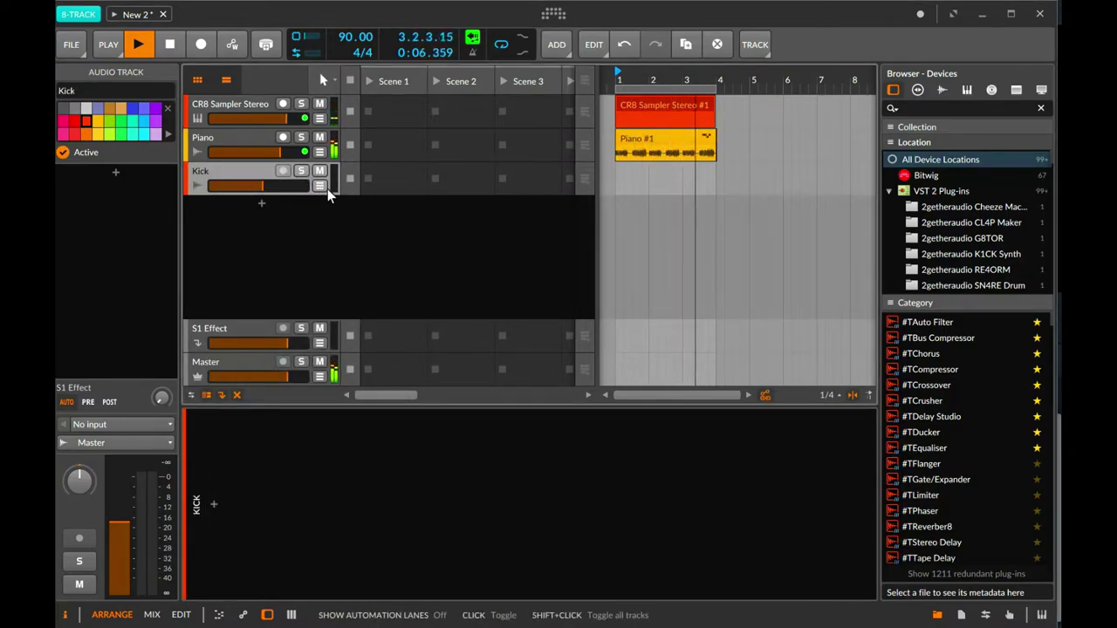
# Set the Kick track's input to CR8 Sampler Stereo (POST) and arm the track for recording.
pyautogui.hotkey('alt', '2')
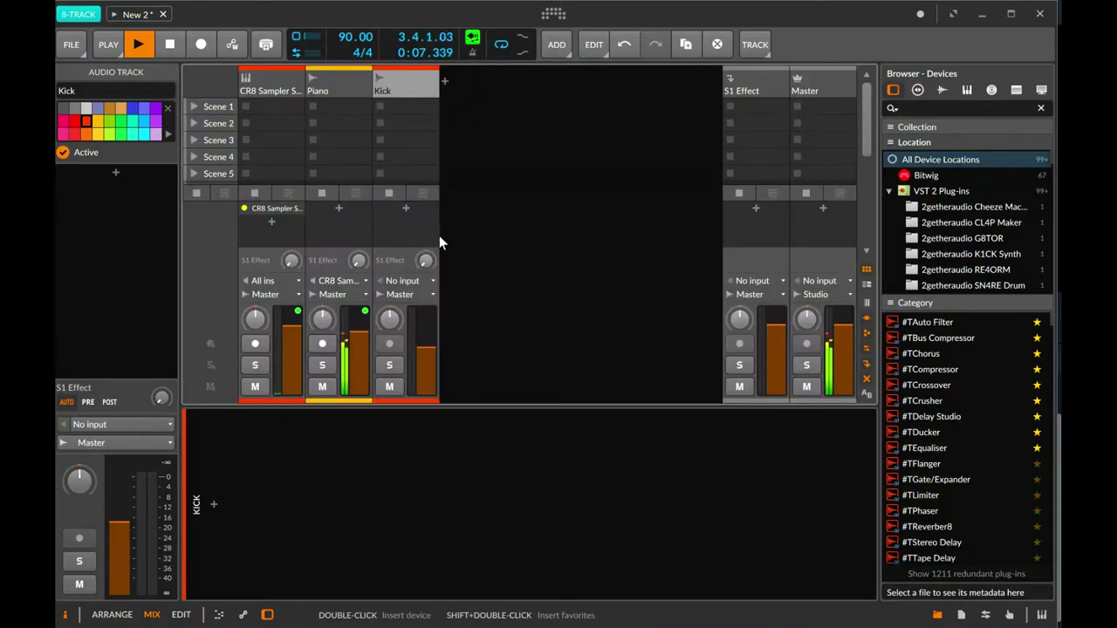
pyautogui.click(432, 280)
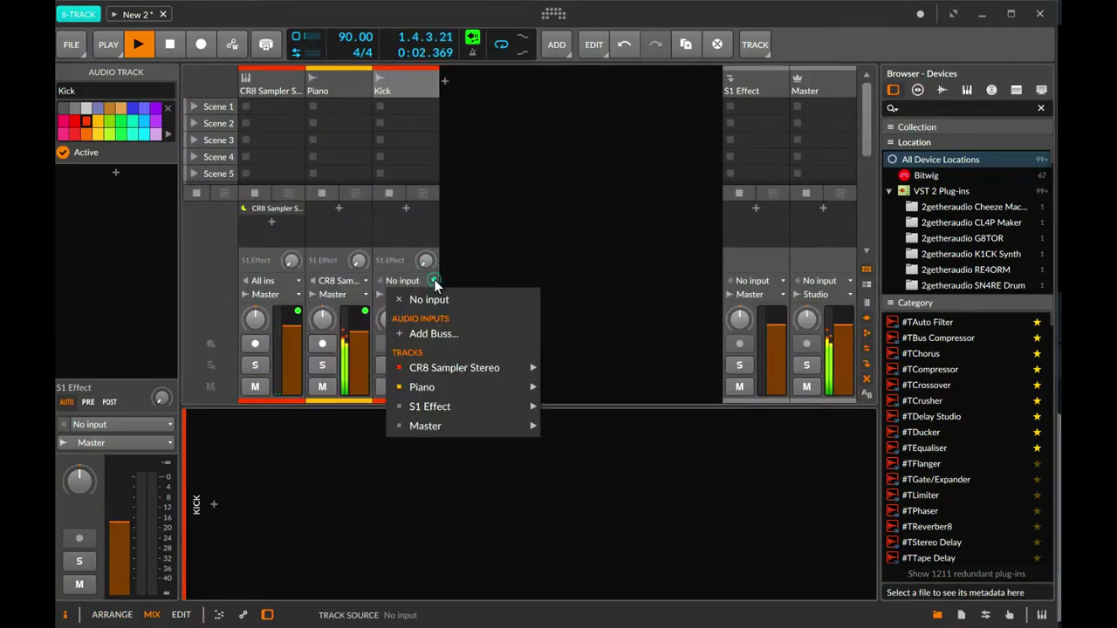
pyautogui.moveTo(490, 373)
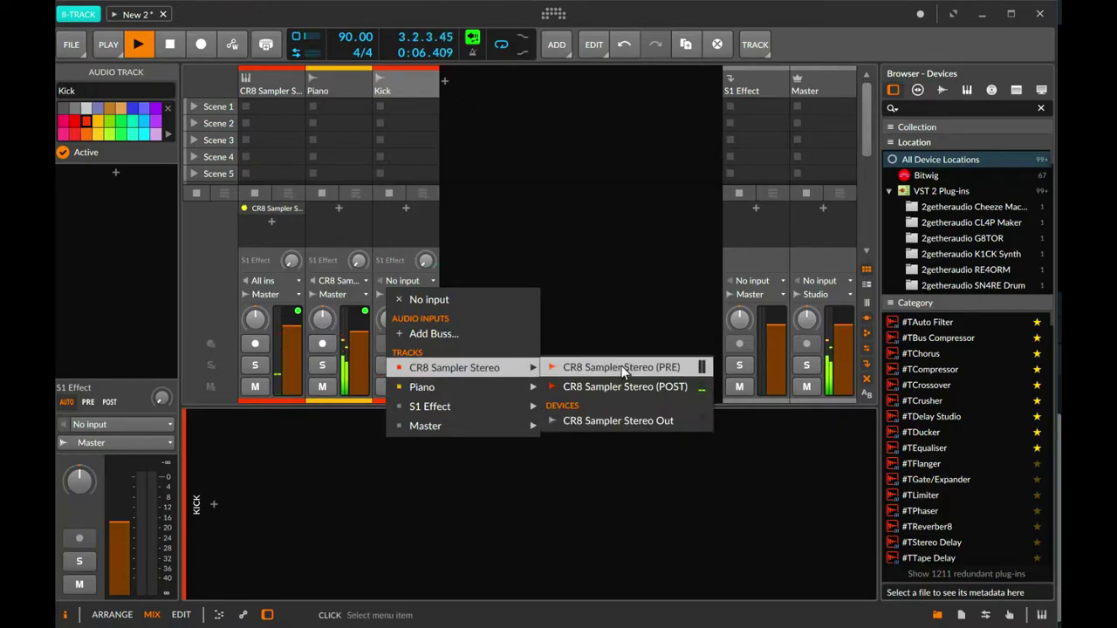
pyautogui.click(651, 387)
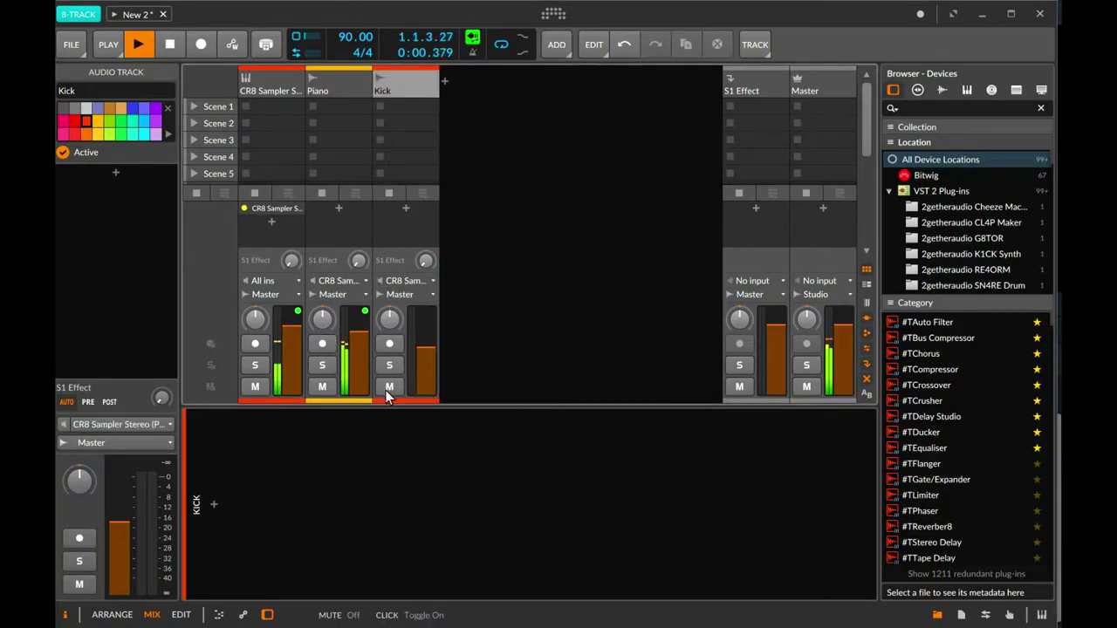
pyautogui.click(386, 349)
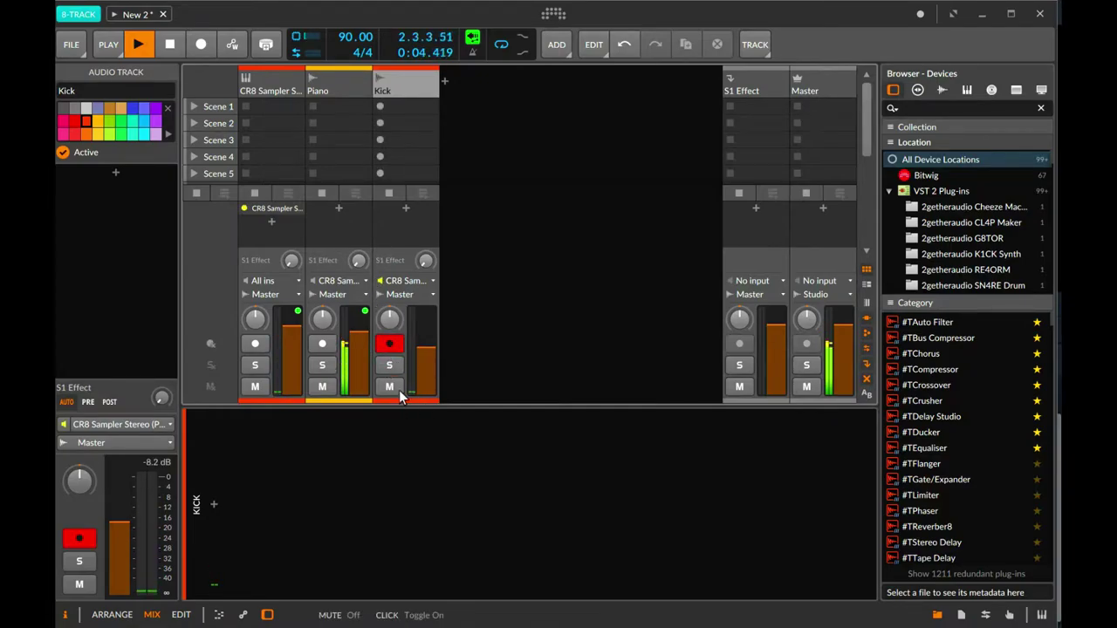
# Record the sampler's kick onto the Kick track in the arranger, turn looping off and stop the transport.
pyautogui.hotkey('alt', '1')
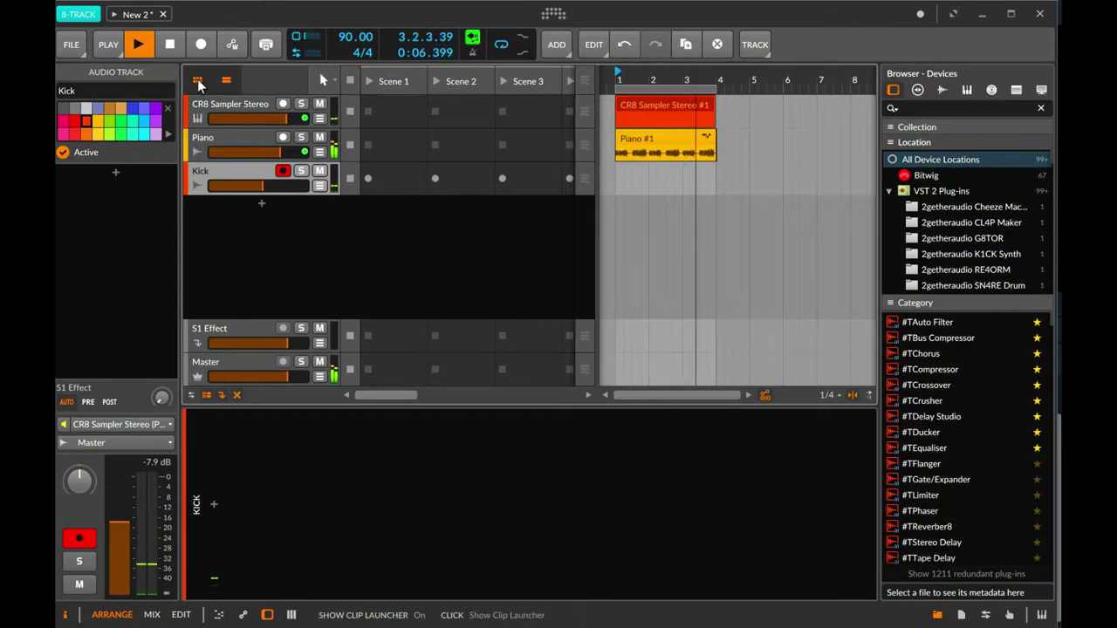
pyautogui.click(200, 45)
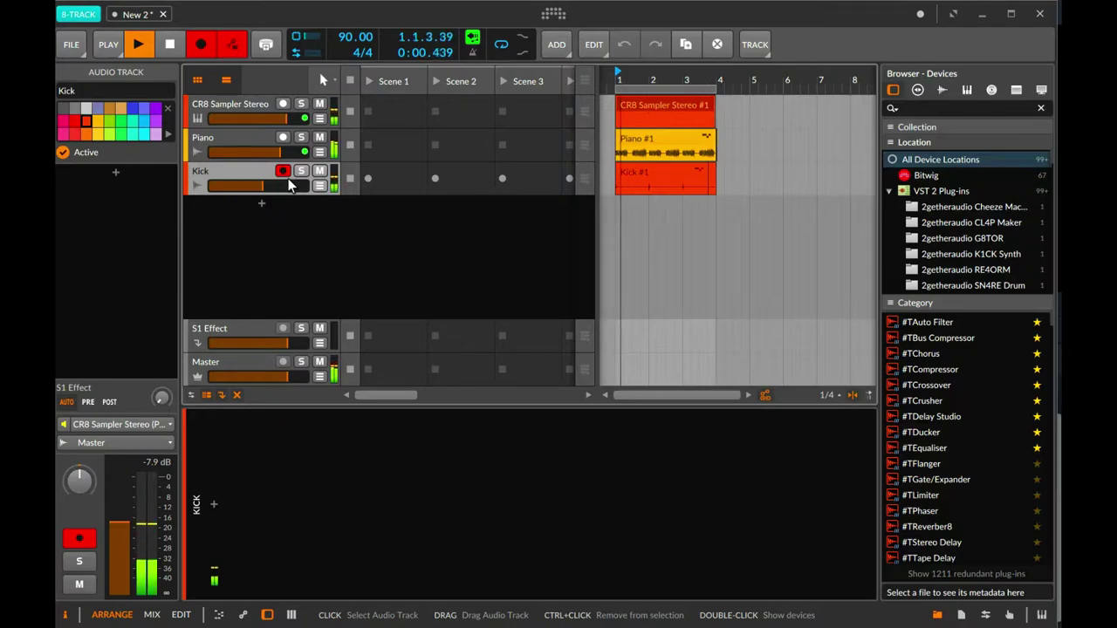
pyautogui.click(501, 47)
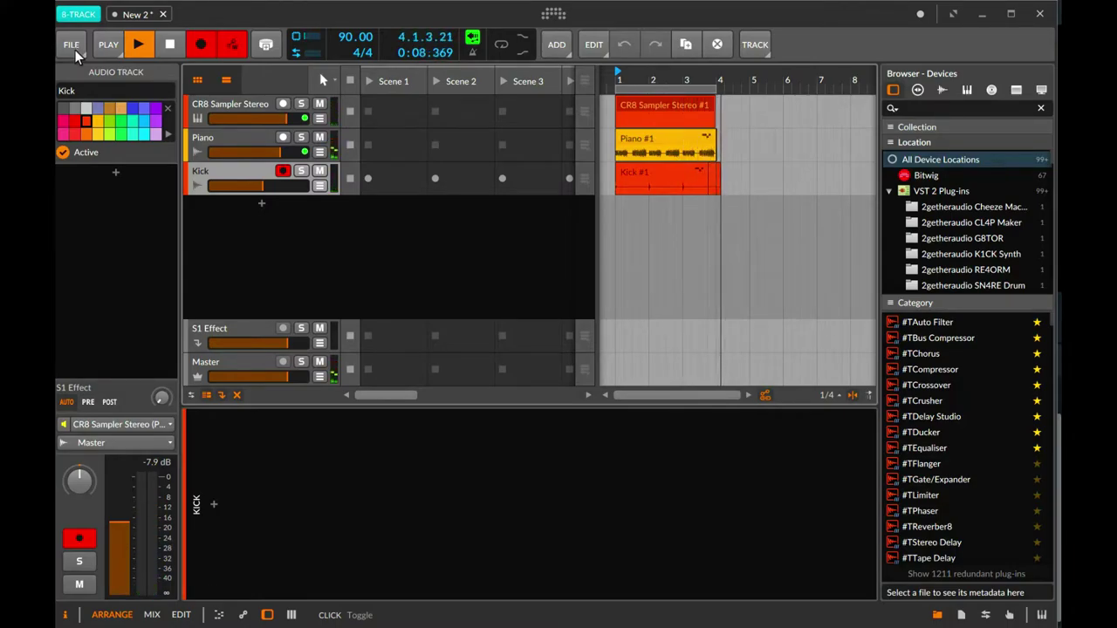
pyautogui.press('space')
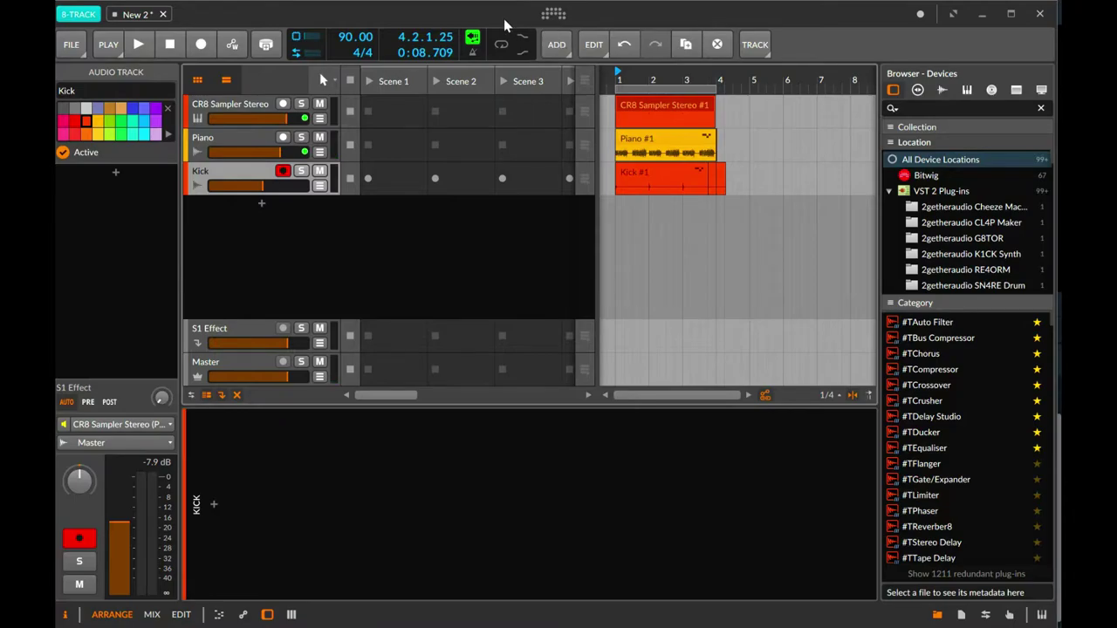
# Turn looping back on, play the arrangement and mute the CR8 Sampler Stereo track.
pyautogui.click(501, 44)
pyautogui.press('space')
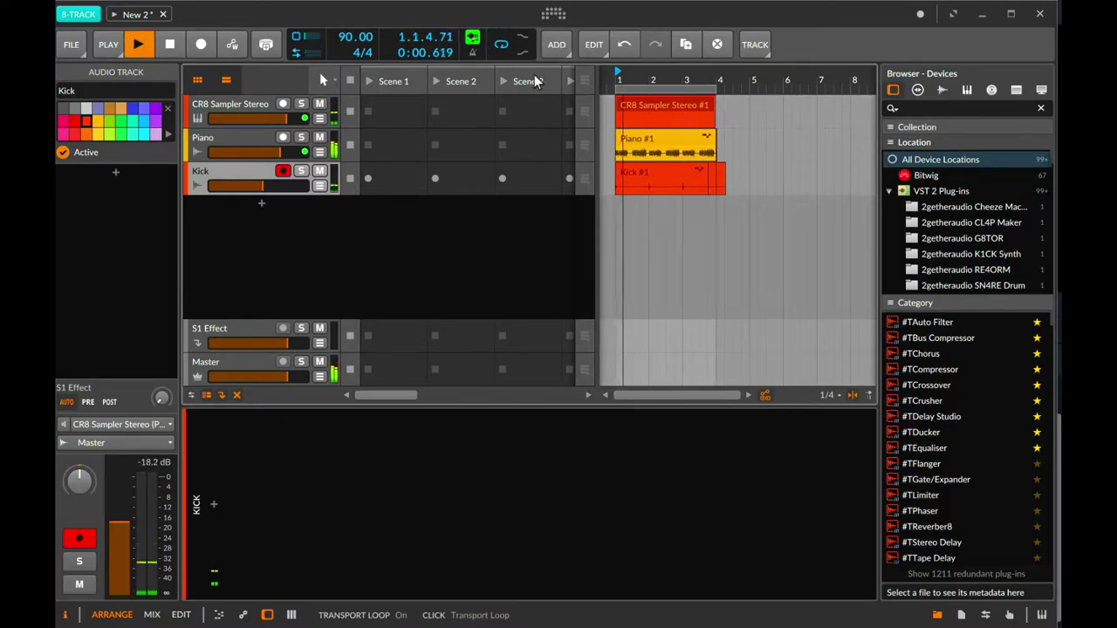
pyautogui.click(318, 104)
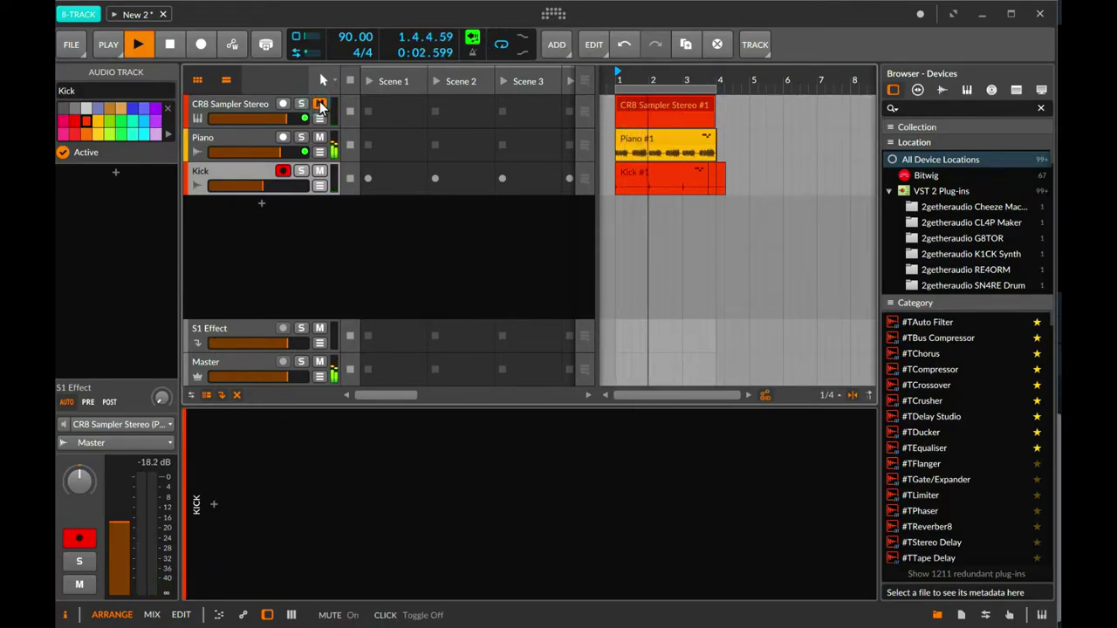
# Open the long recorded Kick clip in the detail editor and raise its gain curve to about +18 dB.
pyautogui.click(653, 172)
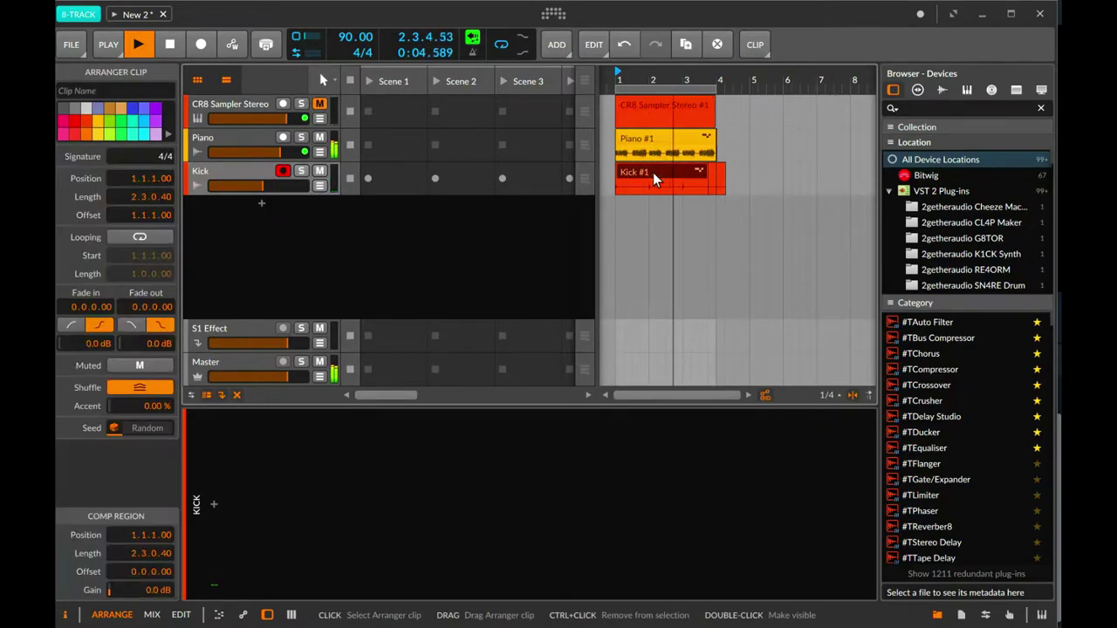
pyautogui.doubleClick(653, 172)
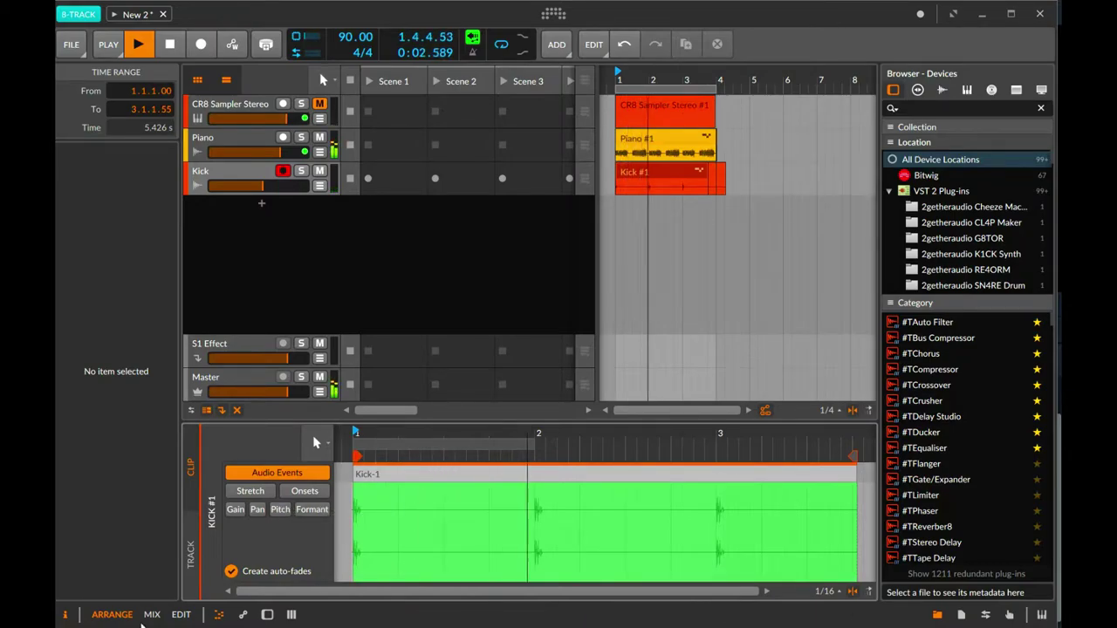
pyautogui.click(236, 515)
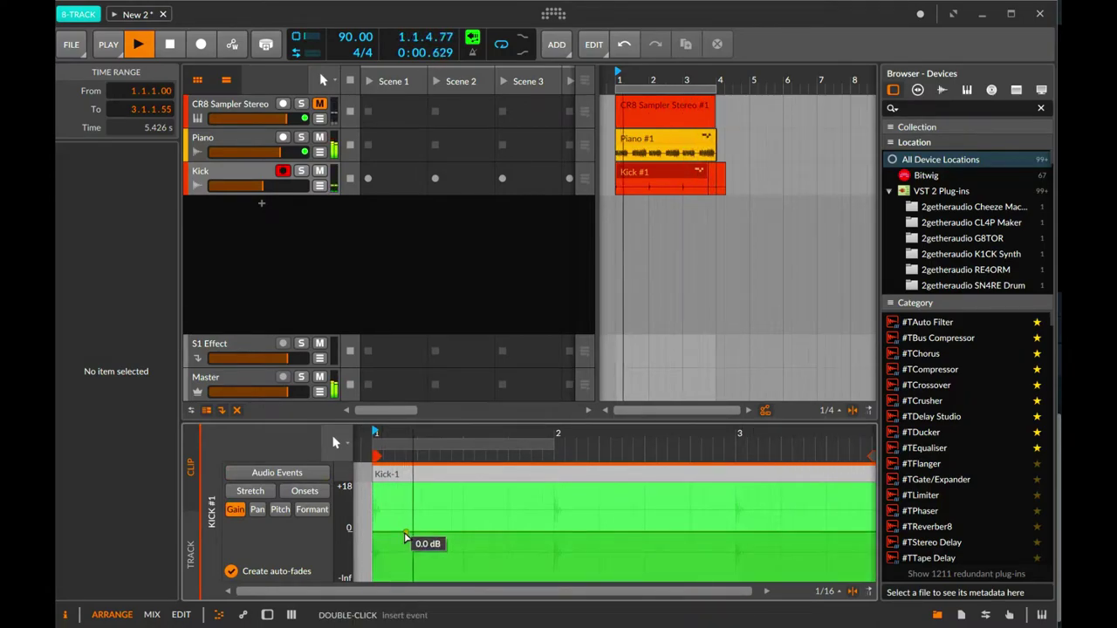
pyautogui.moveTo(405, 539); pyautogui.dragTo(387, 479)
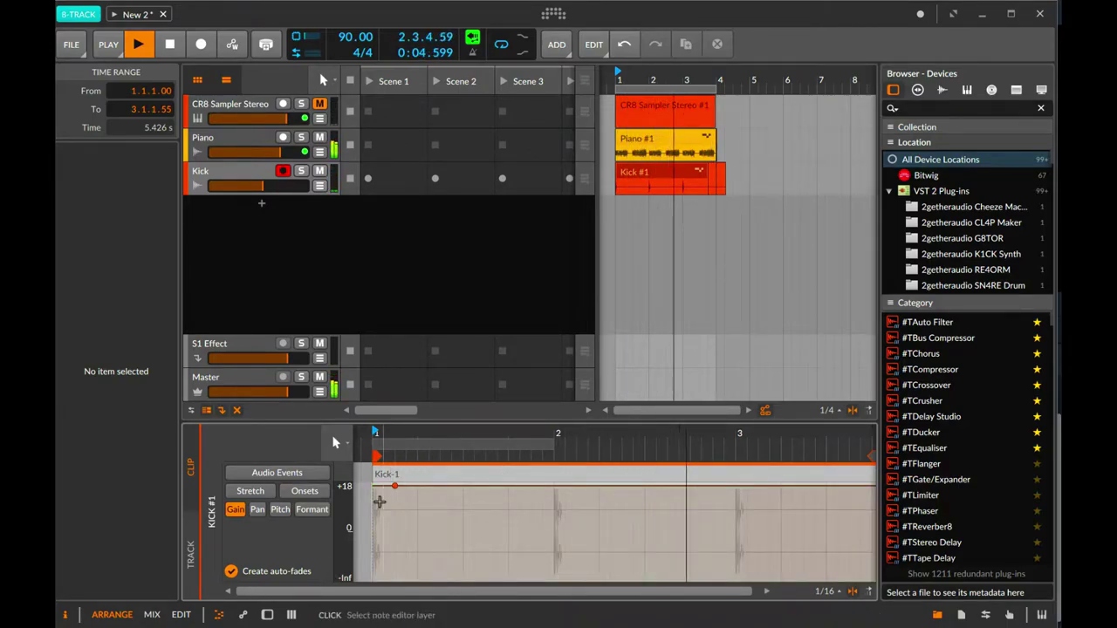
# Lower the Kick clip's gain point to +10.7 dB and raise the Kick track's volume slightly to balance it against Piano.
pyautogui.moveTo(279, 152); pyautogui.dragTo(258, 152)
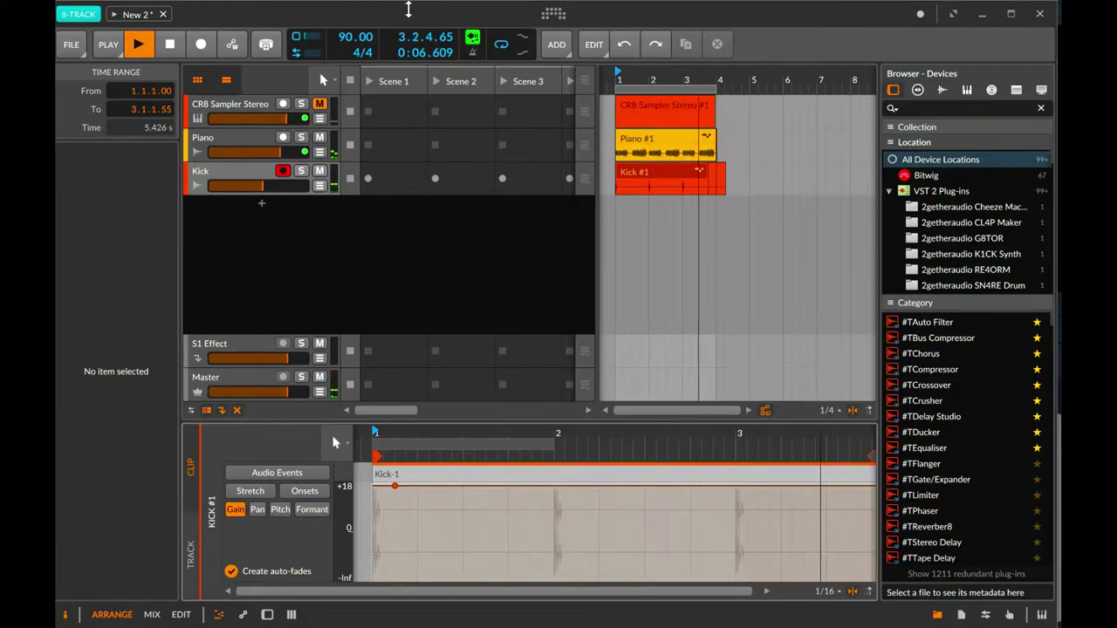
pyautogui.moveTo(261, 185); pyautogui.dragTo(246, 185)
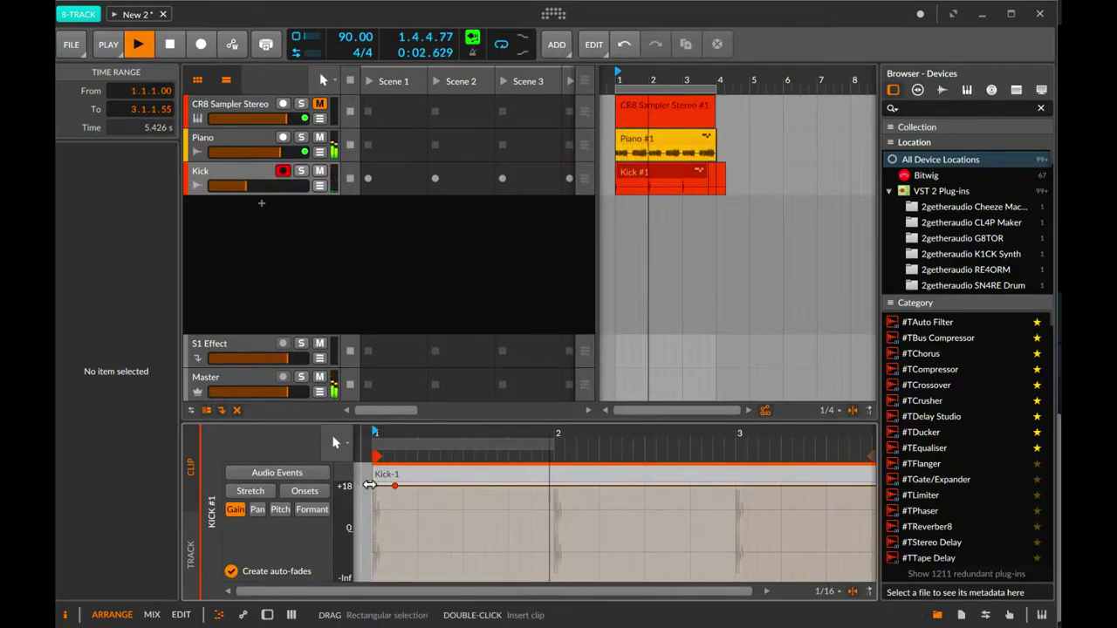
pyautogui.moveTo(394, 485); pyautogui.dragTo(394, 507)
pyautogui.moveTo(246, 185); pyautogui.dragTo(270, 189)
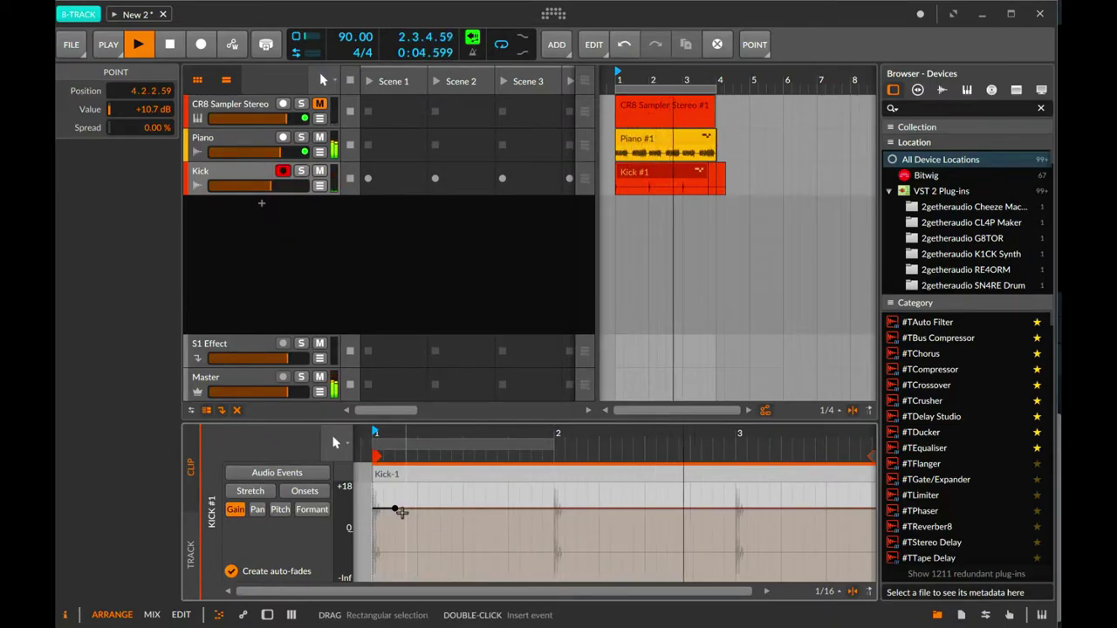
pyautogui.moveTo(395, 515)
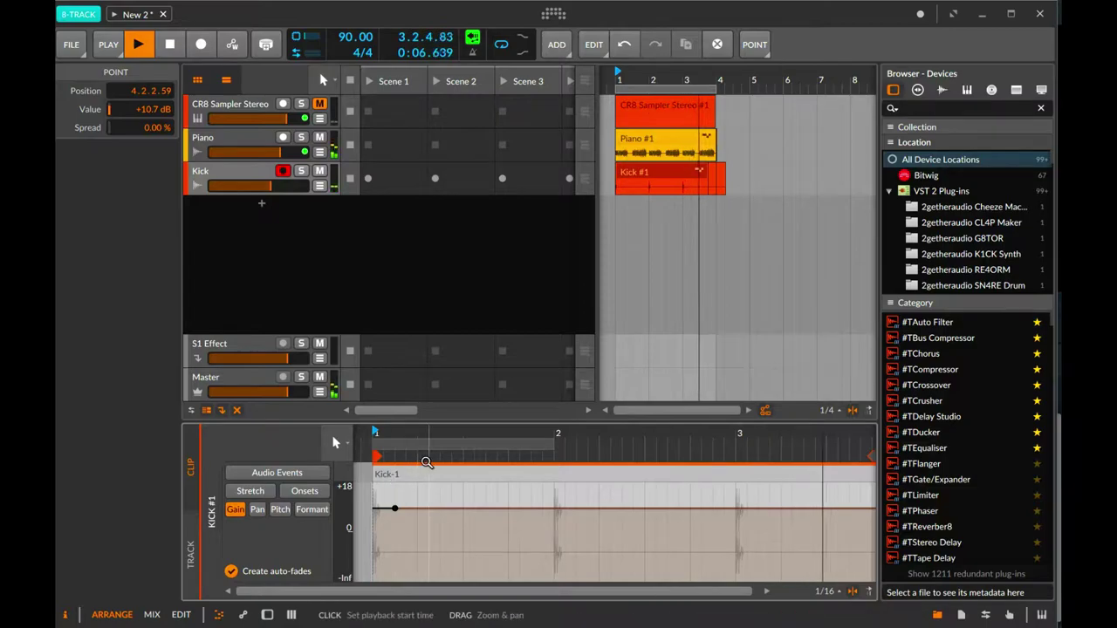
pyautogui.hotkey('alt', '2')
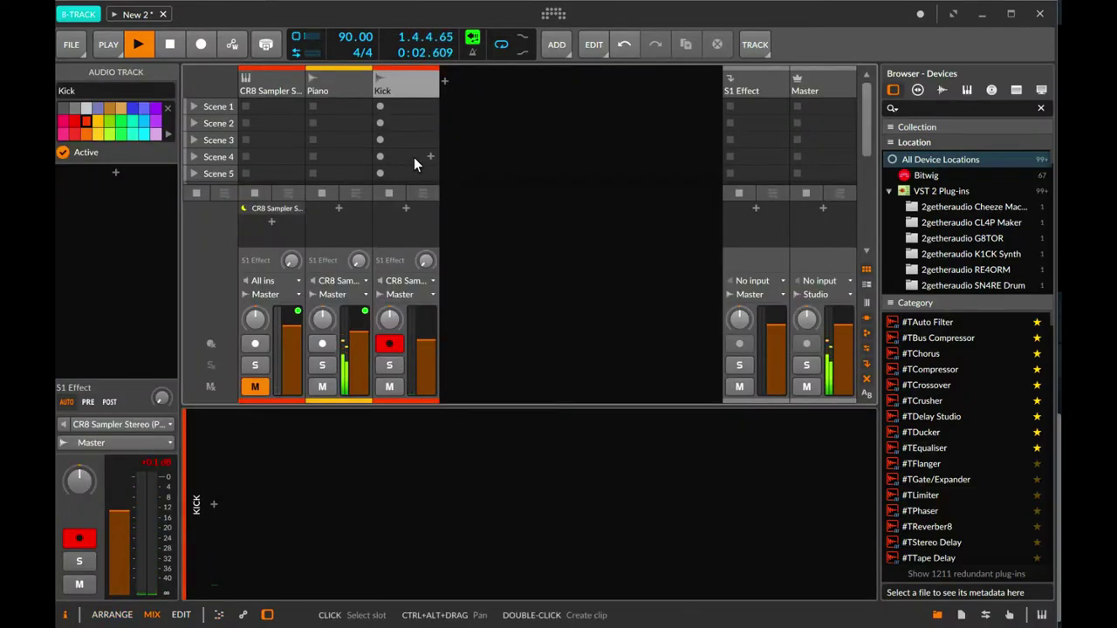
pyautogui.hotkey('alt', '1')
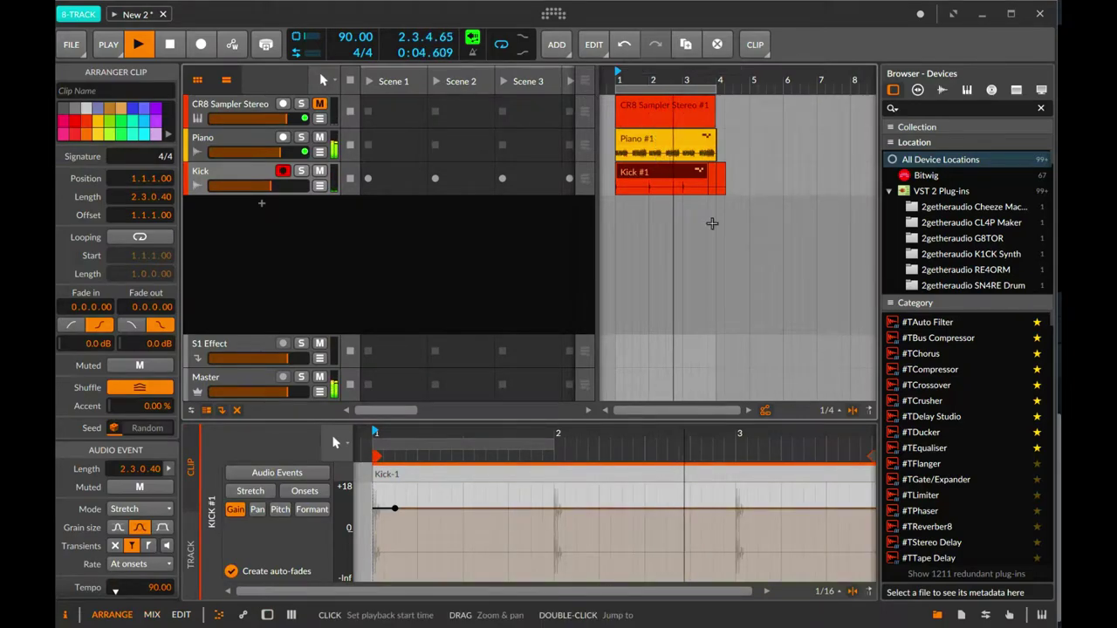
# Delete the short leftover Kick clip at bar 4.
pyautogui.click(722, 178)
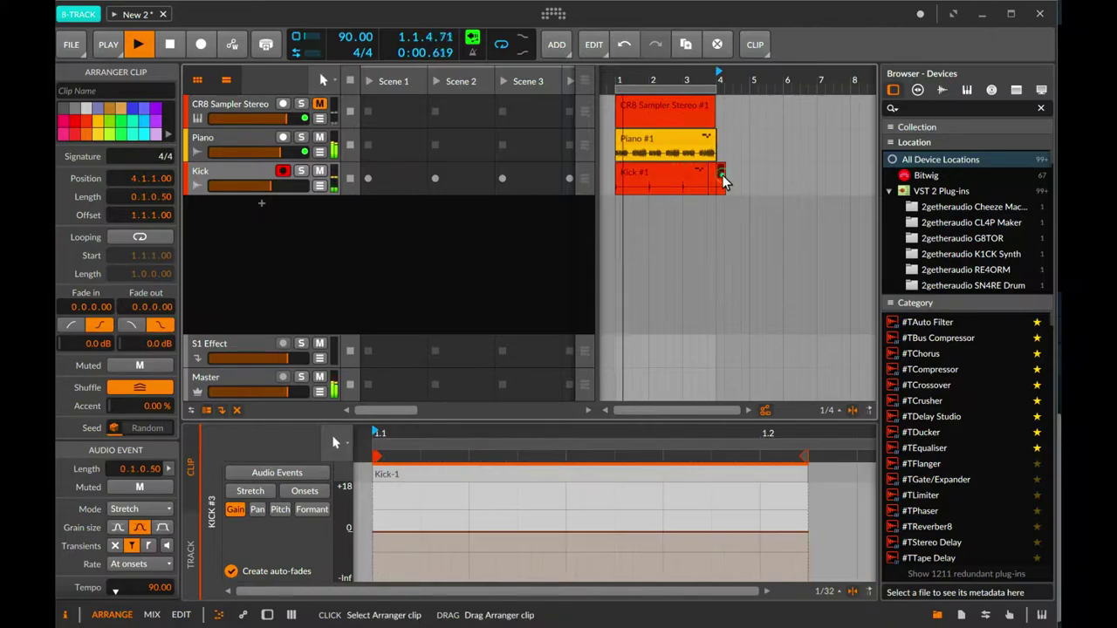
pyautogui.press('Delete')
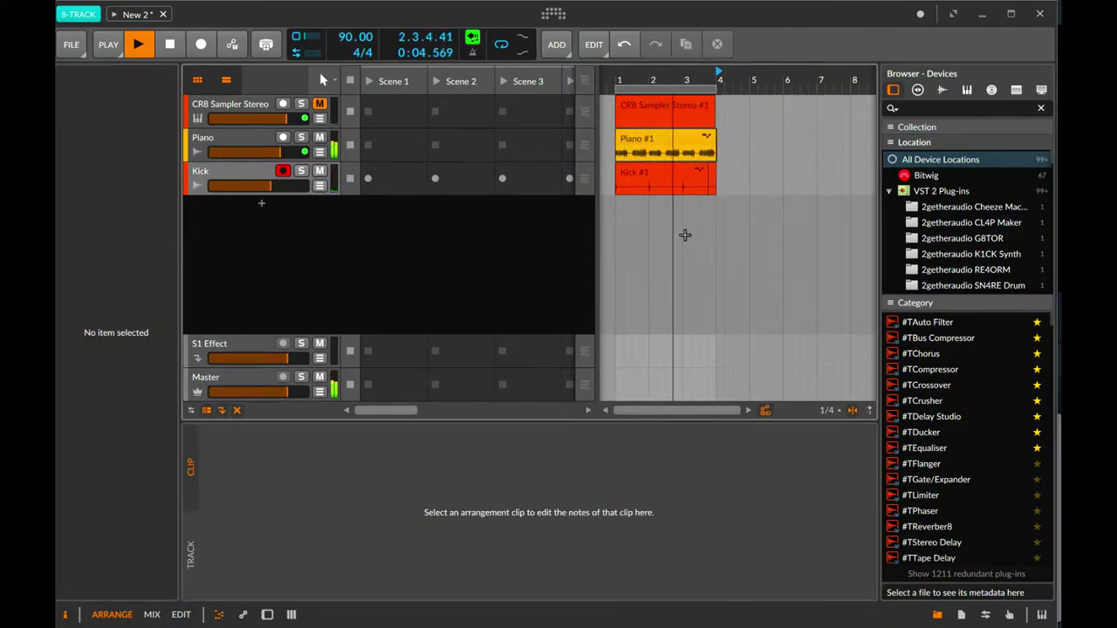
pyautogui.rightClick(679, 230)
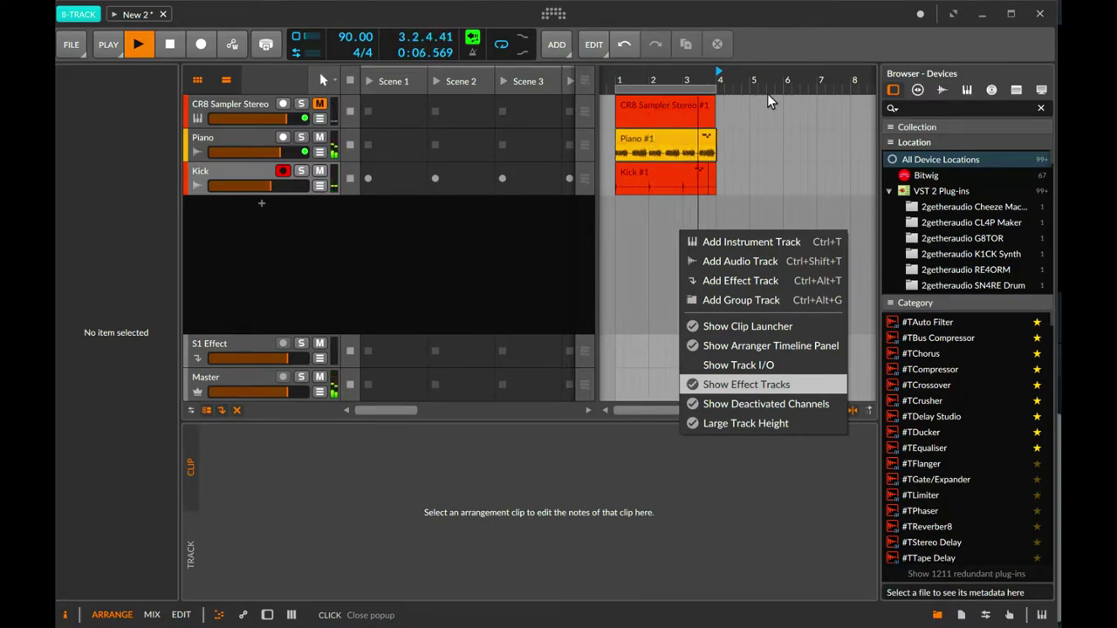
pyautogui.click(788, 46)
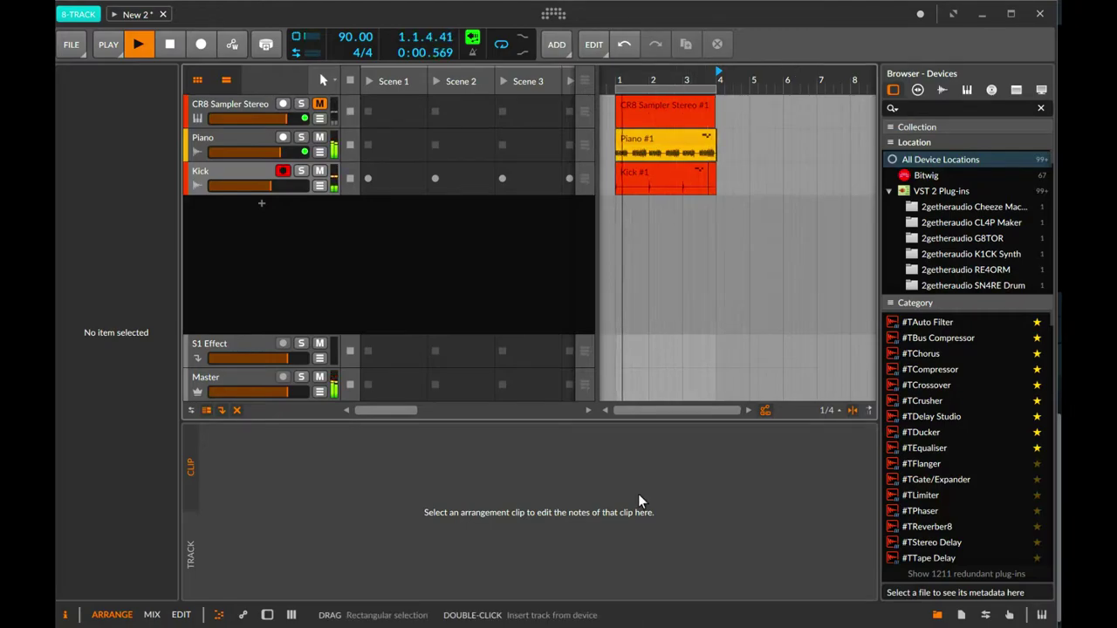
# Delete the CR8 Sampler Stereo clip from the arrangement.
pyautogui.moveTo(661, 416)
pyautogui.mouseDown()
pyautogui.moveTo(654, 471)
pyautogui.moveTo(655, 418)
pyautogui.mouseUp()
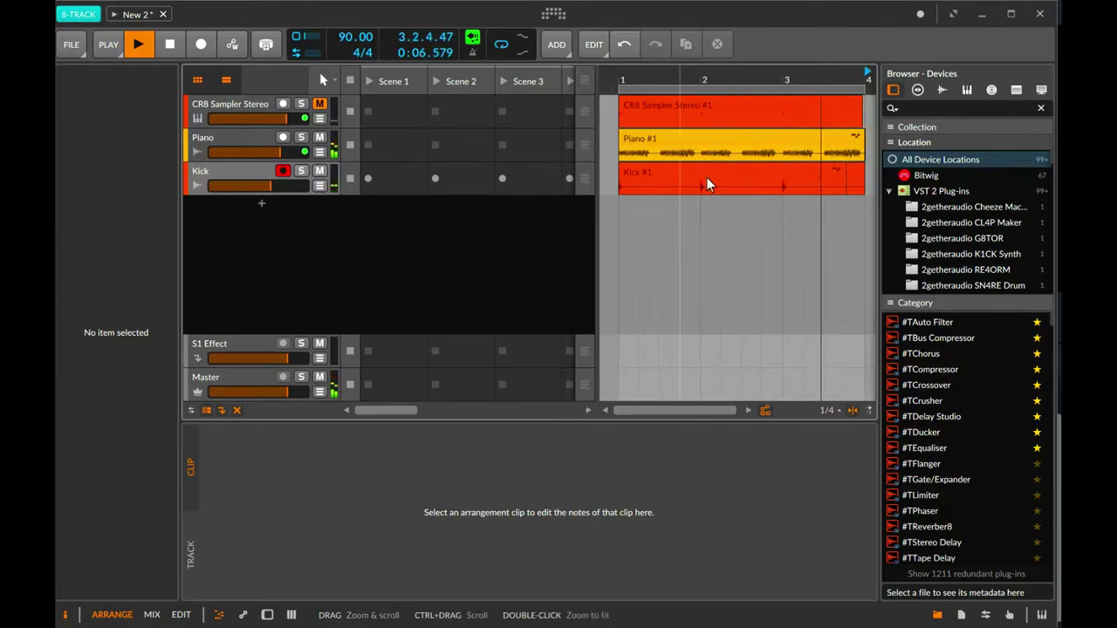
pyautogui.click(729, 110)
pyautogui.press('Delete')
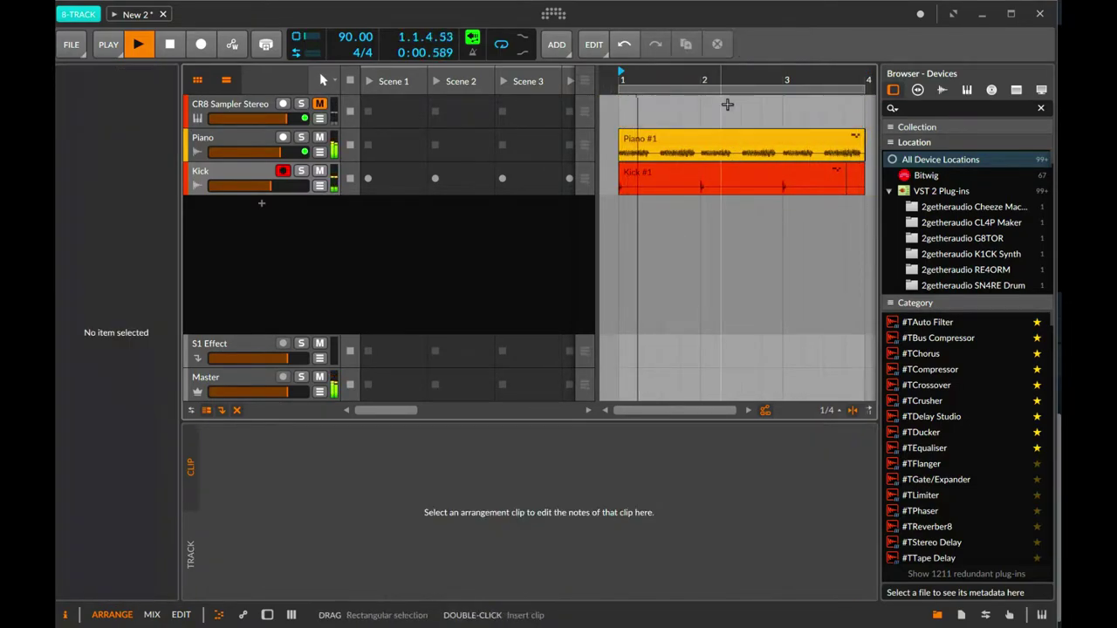
# Unmute the CR8 Sampler Stereo track and open its CR8 plug-in window with the COSMOS sample finder.
pyautogui.click(320, 104)
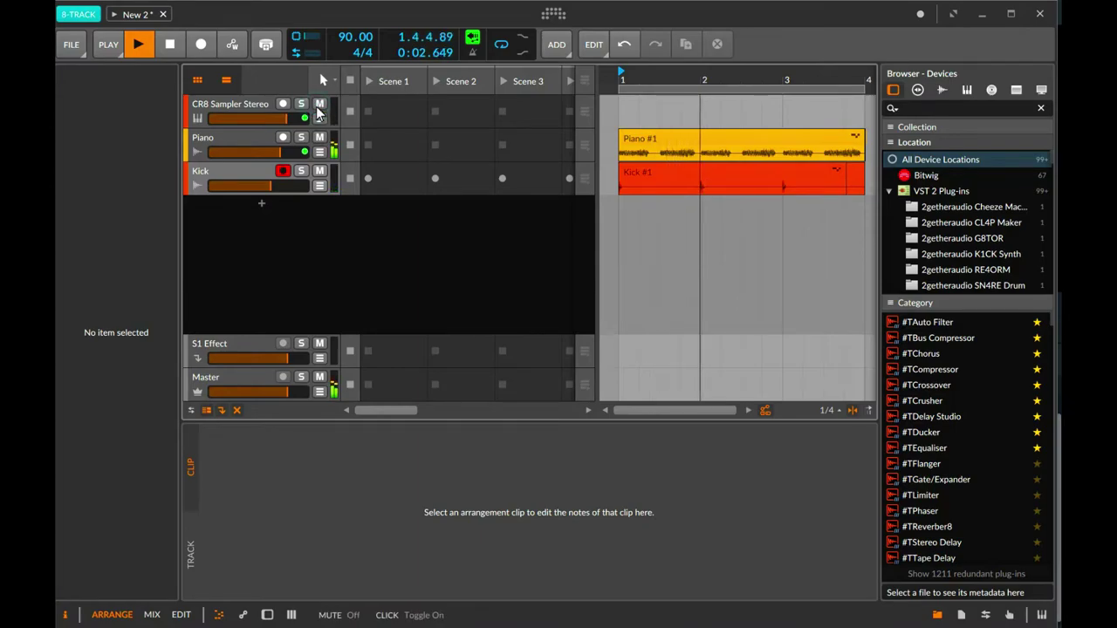
pyautogui.doubleClick(261, 104)
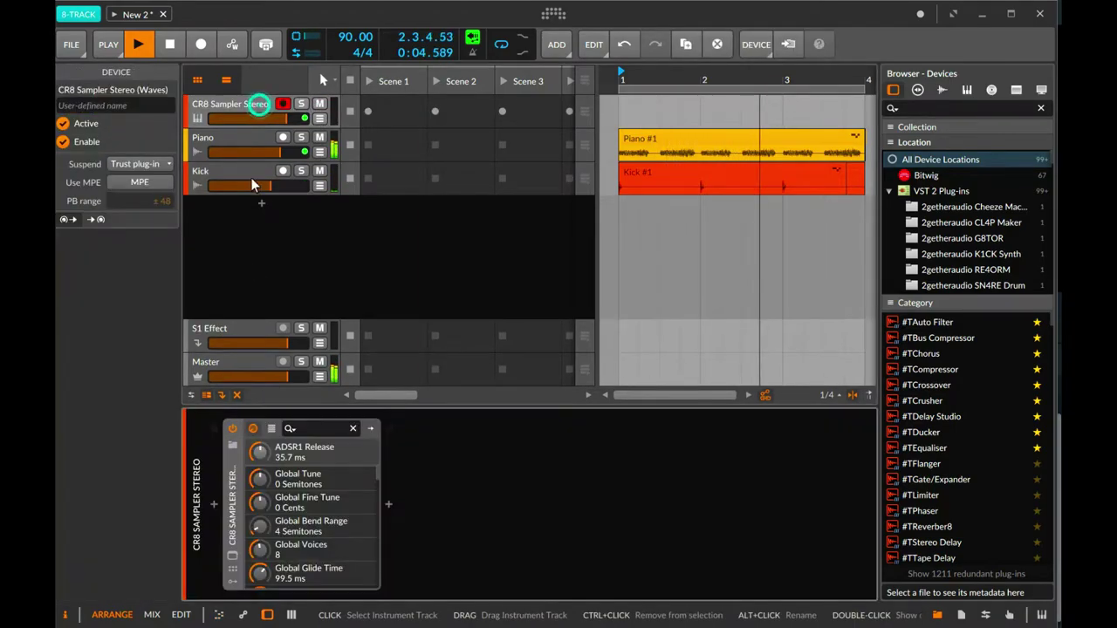
pyautogui.click(232, 569)
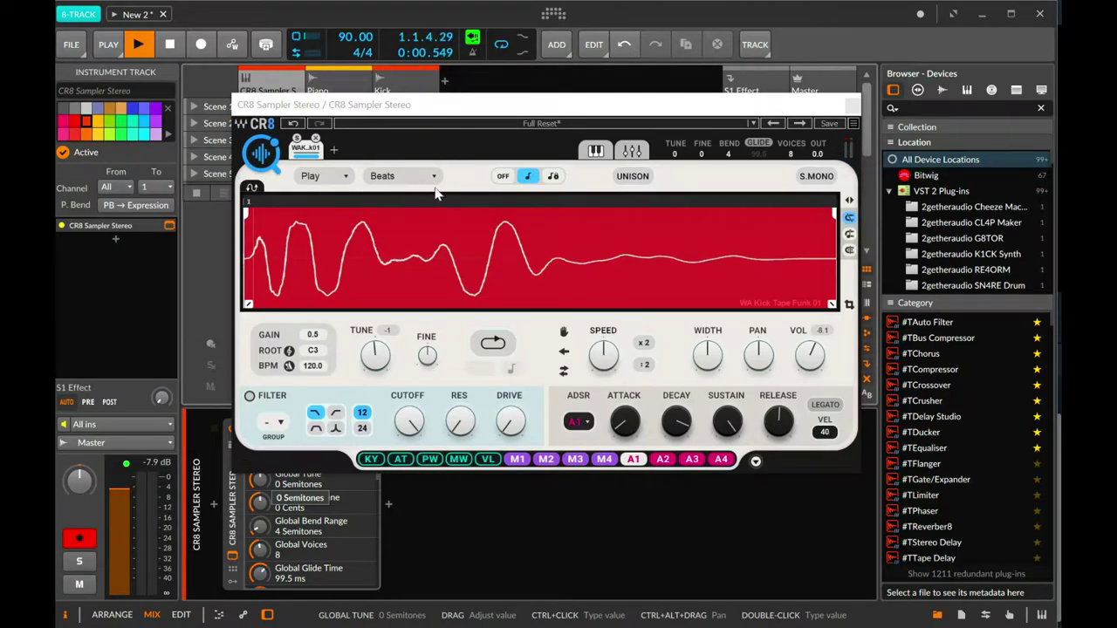
pyautogui.click(286, 155)
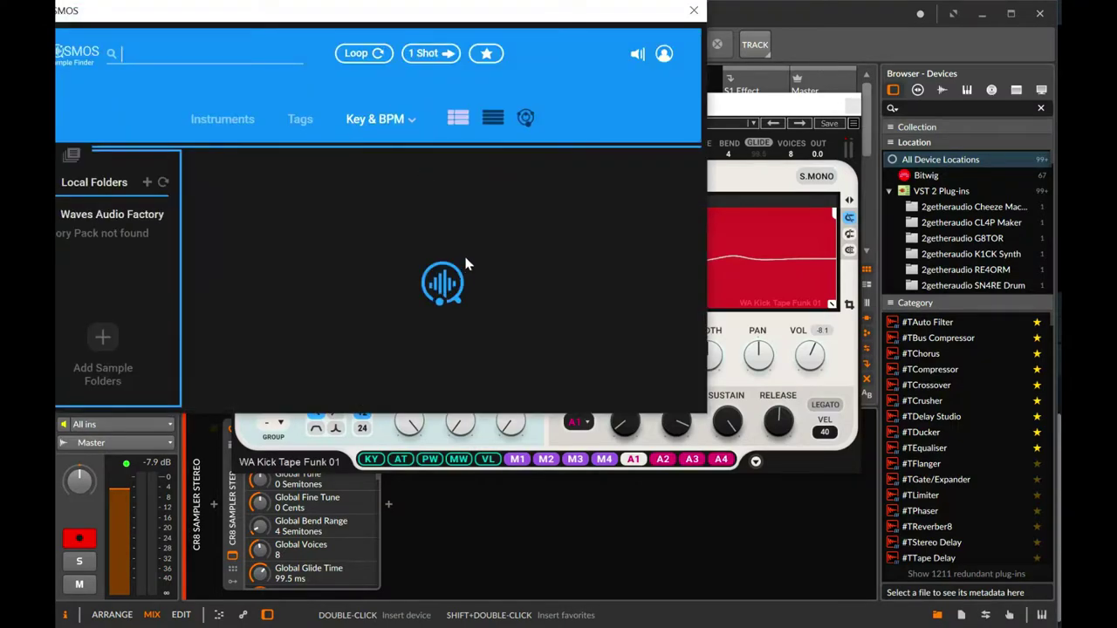
# Look through the names, tags and lengths of the Waves Audio Factory samples in COSMOS for another sound to layer.
pyautogui.scroll(-3, 575, 262)
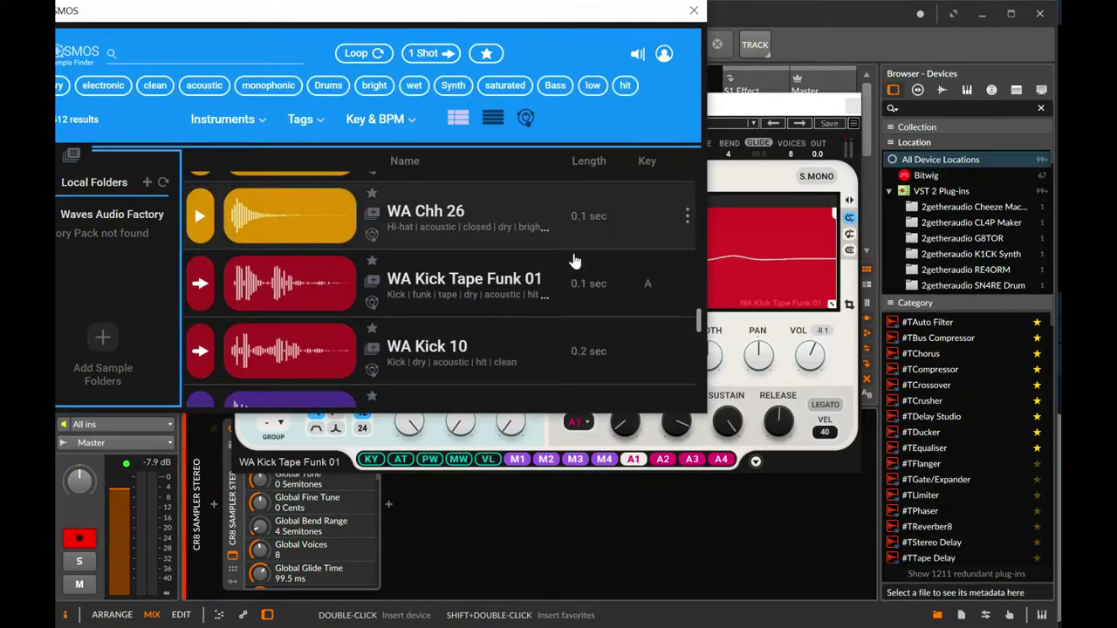
pyautogui.scroll(-7, 575, 261)
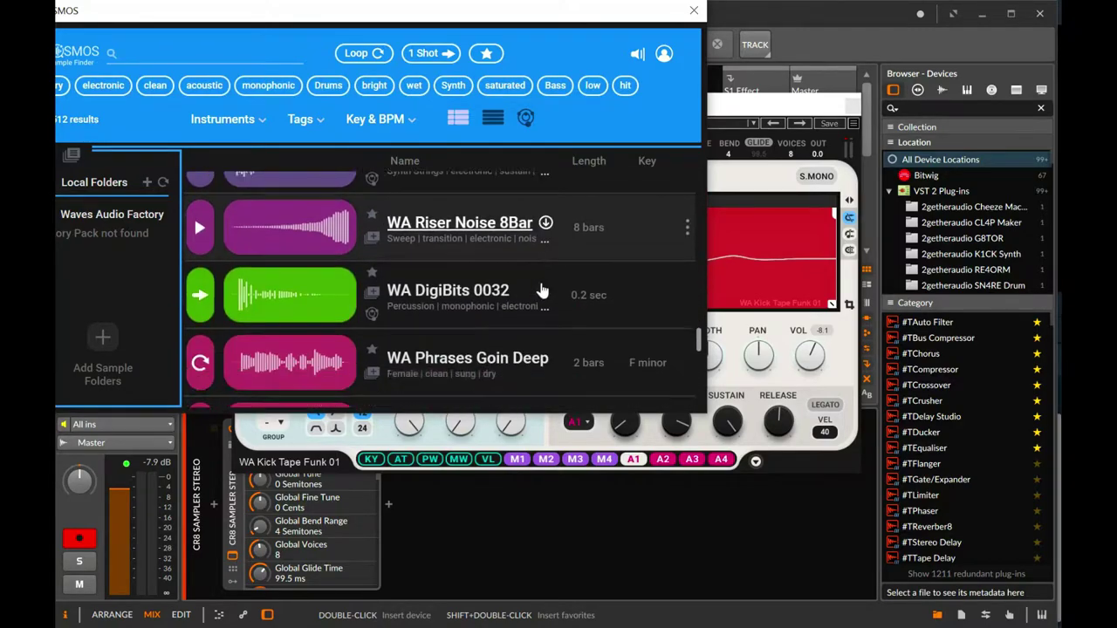
pyautogui.scroll(-2, 543, 294)
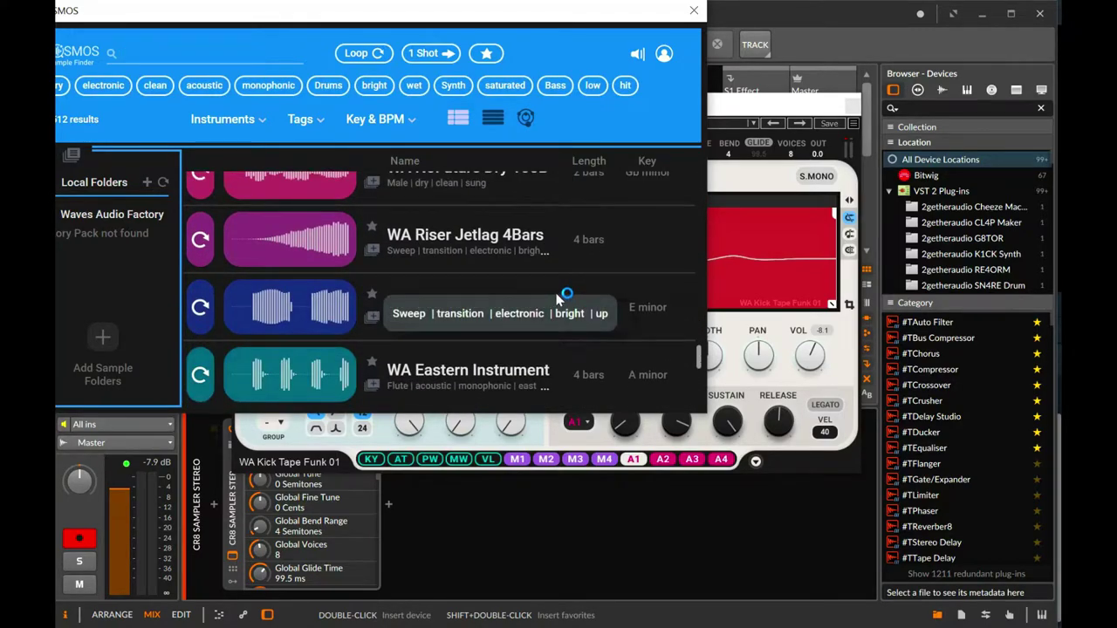
pyautogui.scroll(2, 563, 305)
pyautogui.scroll(-5, 564, 305)
pyautogui.scroll(-6, 586, 343)
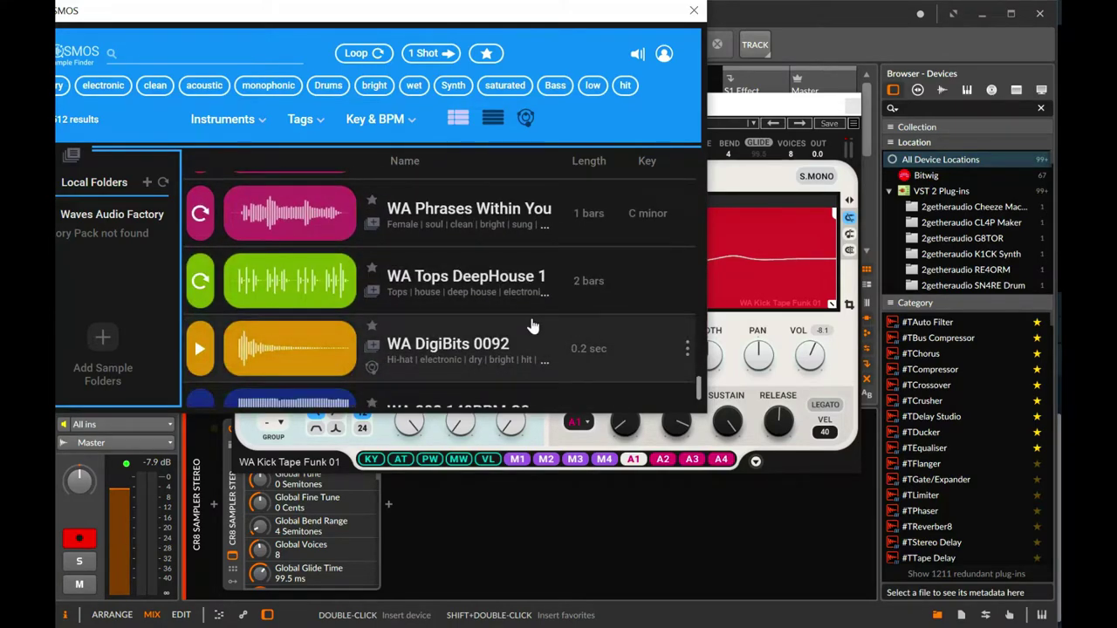
pyautogui.scroll(-1, 558, 315)
pyautogui.scroll(-3, 581, 301)
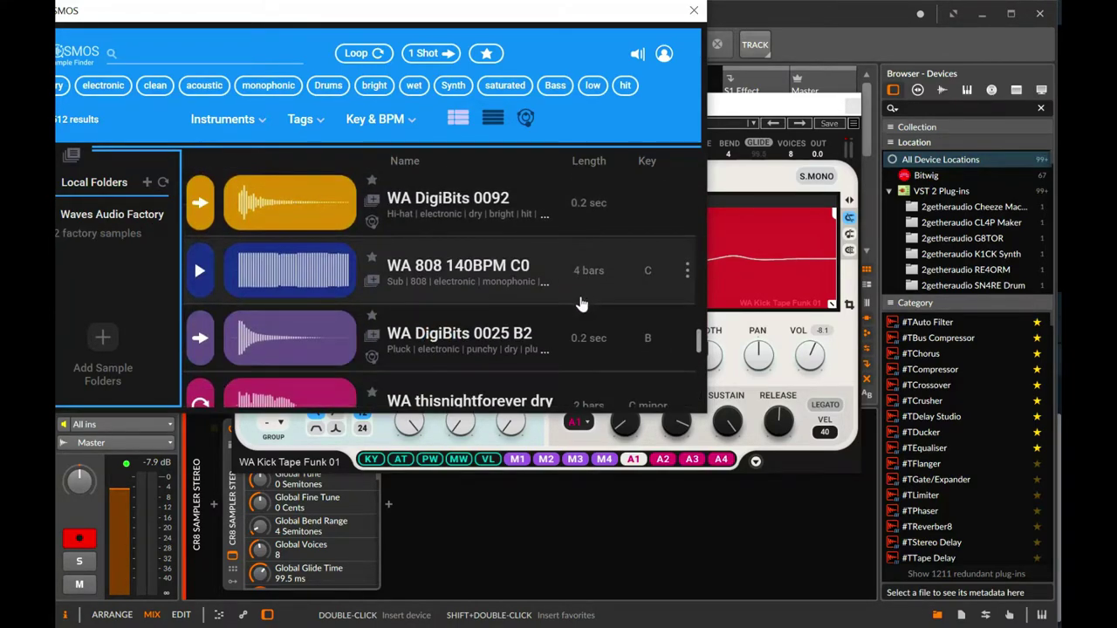
pyautogui.scroll(-1, 581, 303)
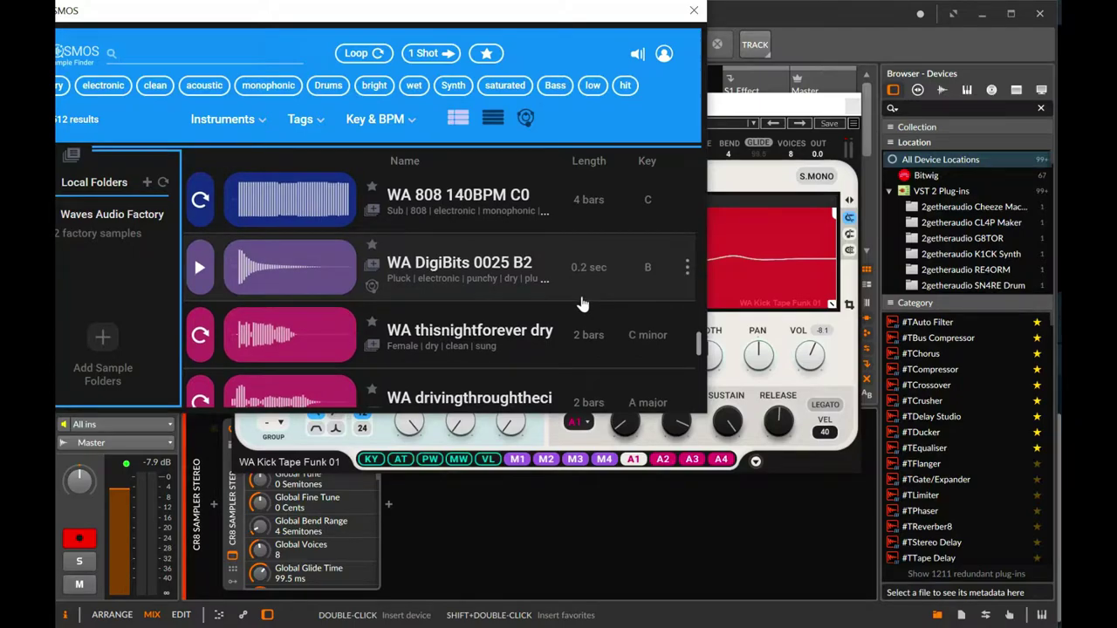
pyautogui.scroll(-3, 583, 303)
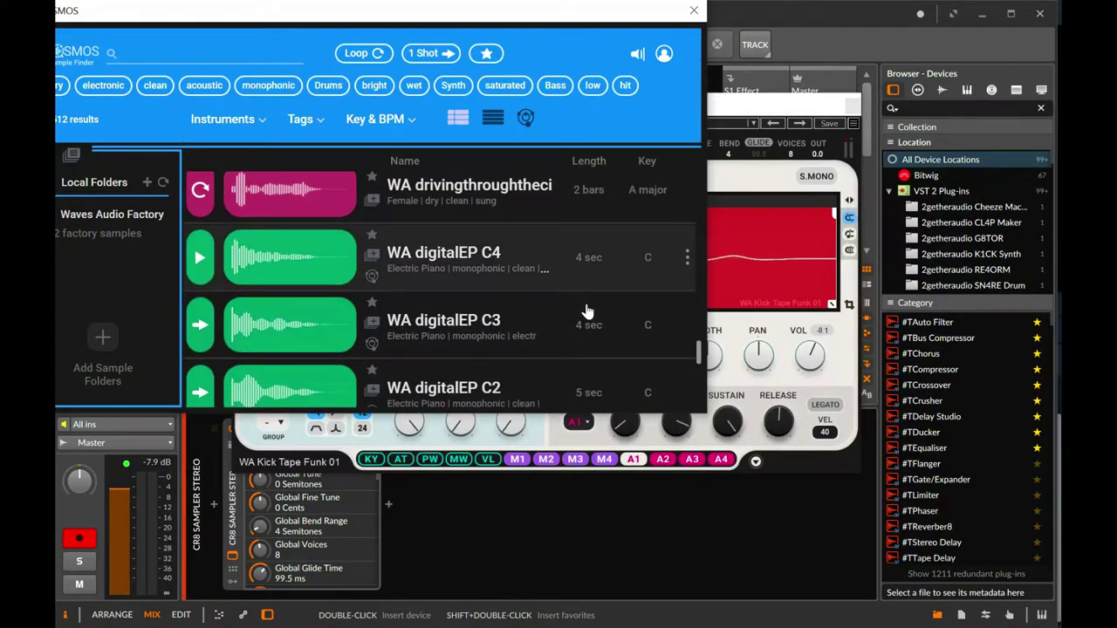
pyautogui.scroll(-5, 587, 311)
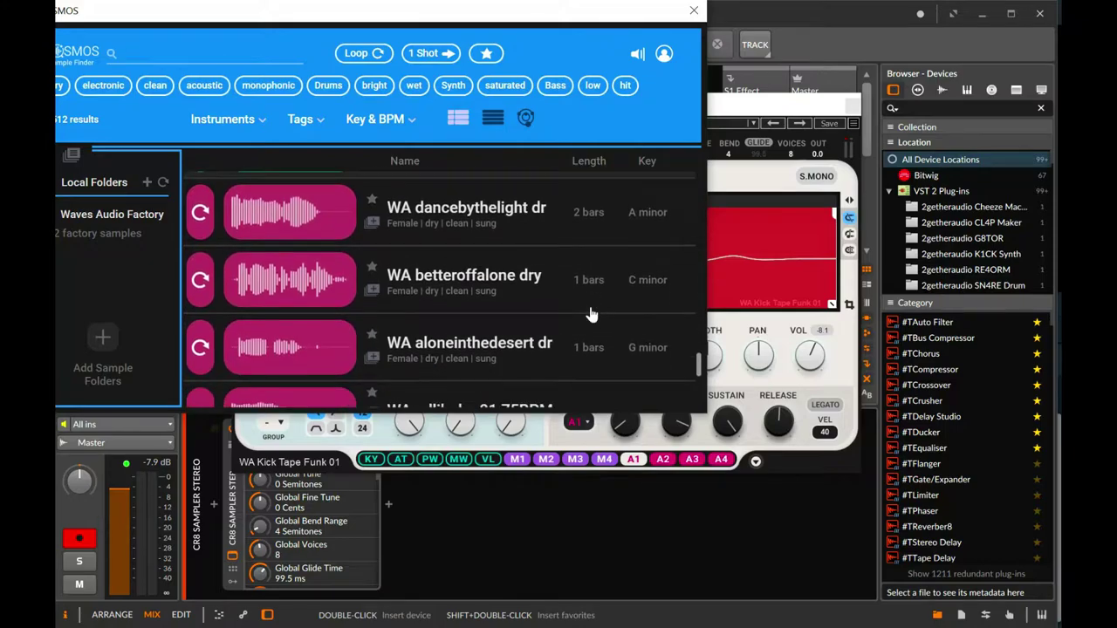
pyautogui.scroll(-2, 591, 314)
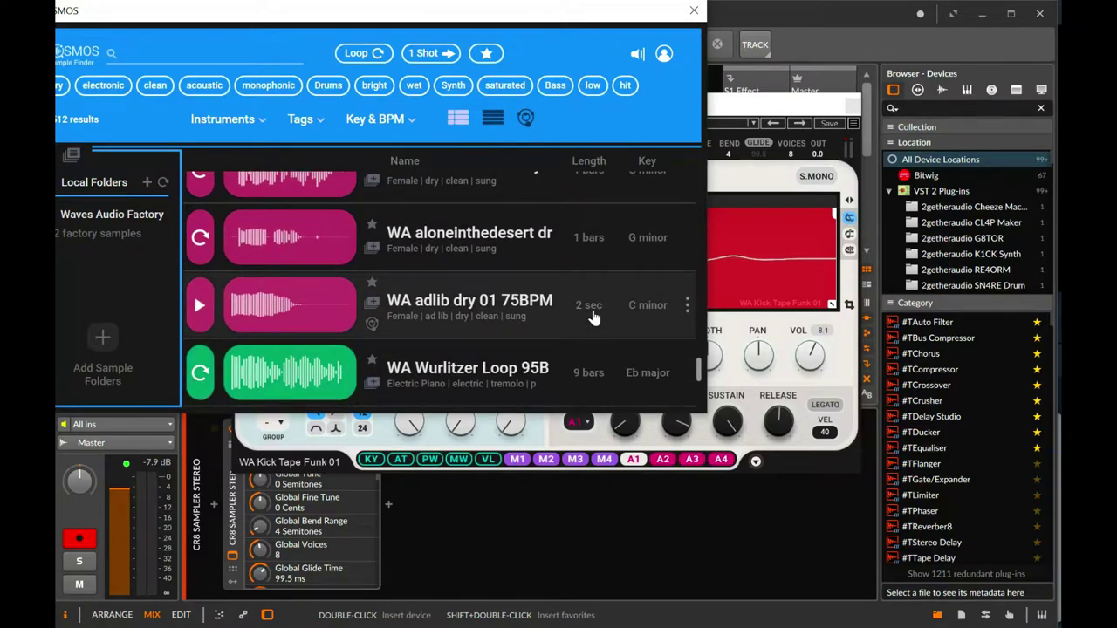
pyautogui.scroll(-1, 593, 318)
pyautogui.scroll(-2, 595, 320)
pyautogui.scroll(-4, 595, 319)
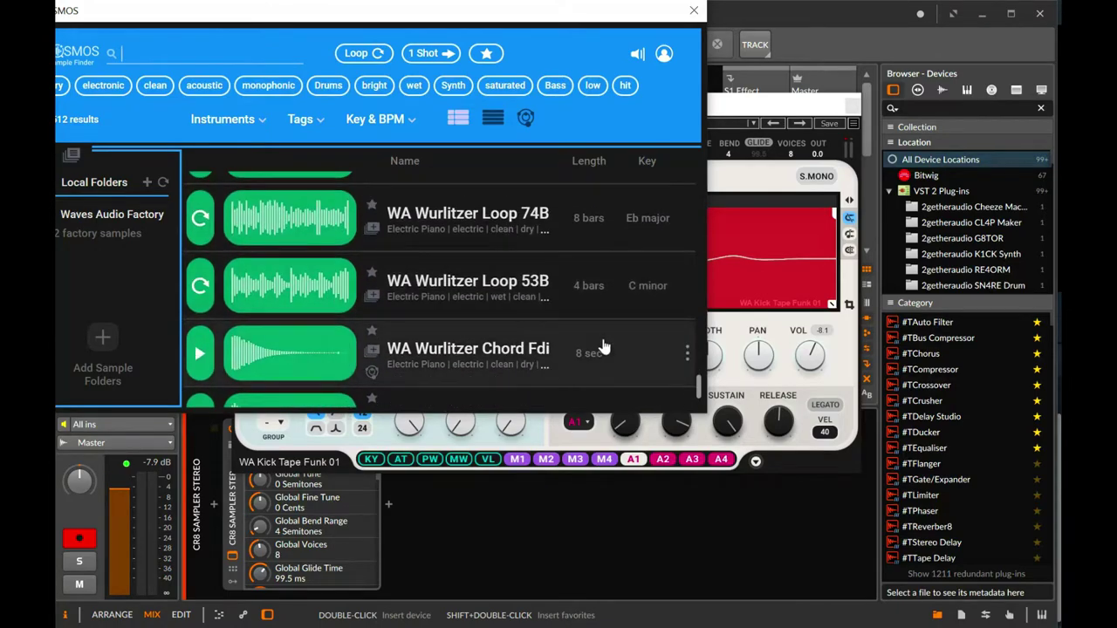
pyautogui.scroll(-4, 623, 349)
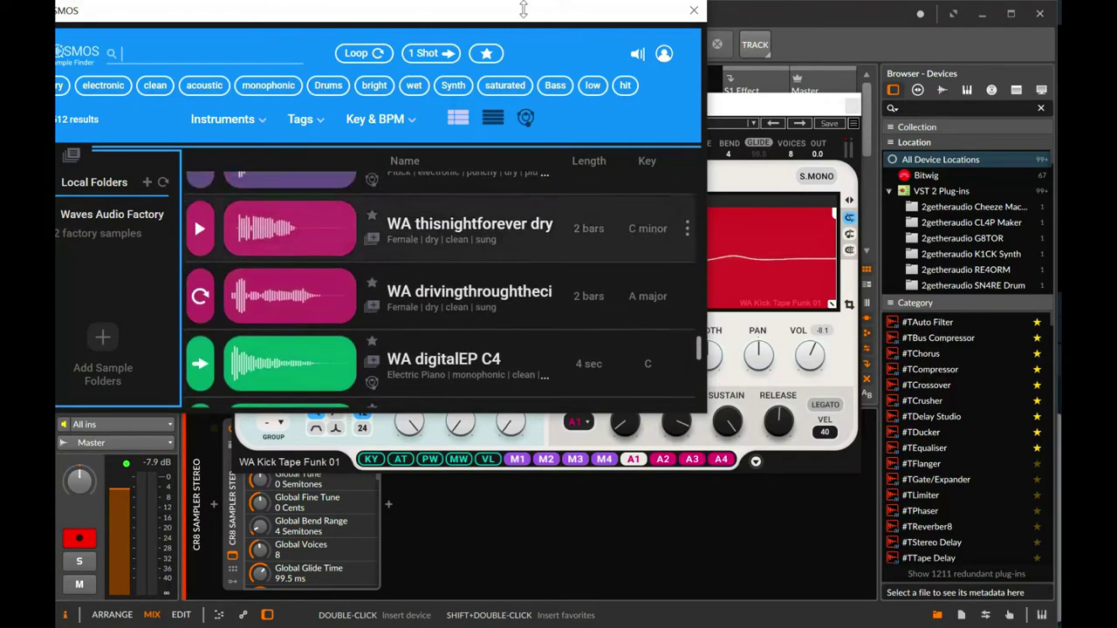
# Reposition the COSMOS window so it is fully on screen and return to the start of its sample list.
pyautogui.moveTo(523, 9); pyautogui.dragTo(644, 46)
pyautogui.scroll(1, 807, 379)
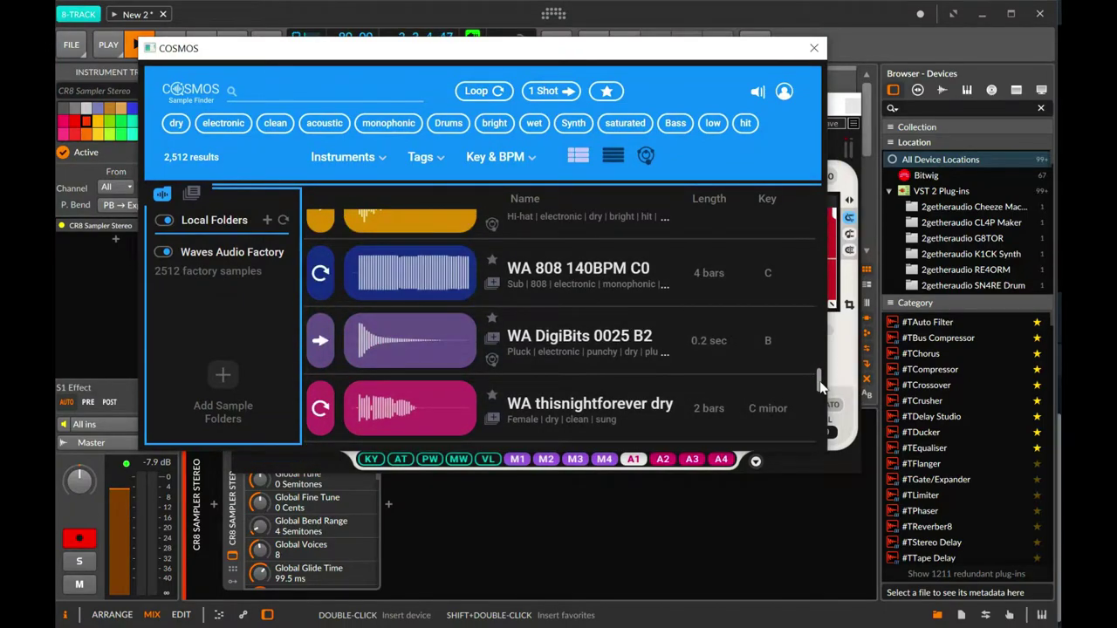
pyautogui.moveTo(818, 383); pyautogui.dragTo(828, 206)
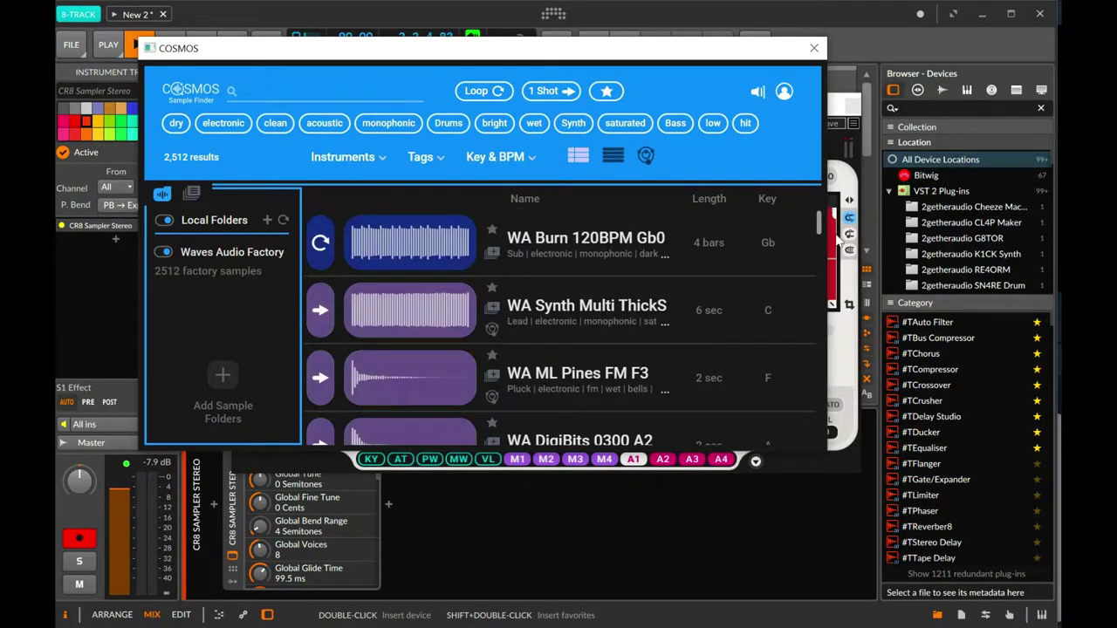
# Browse the unfiltered Waves Audio Factory sample list in COSMOS, comparing sample types, lengths and keys to find a next layer.
pyautogui.scroll(-7, 777, 288)
pyautogui.scroll(-4, 729, 335)
pyautogui.scroll(-9, 722, 368)
pyautogui.scroll(-8, 711, 394)
pyautogui.scroll(-5, 730, 354)
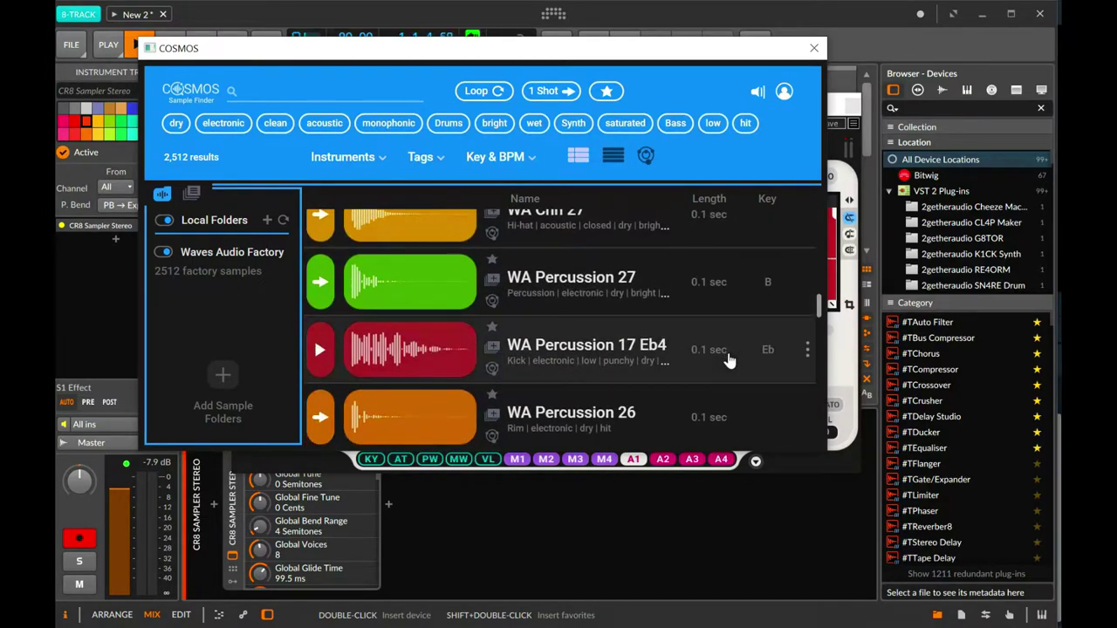
pyautogui.scroll(-6, 731, 360)
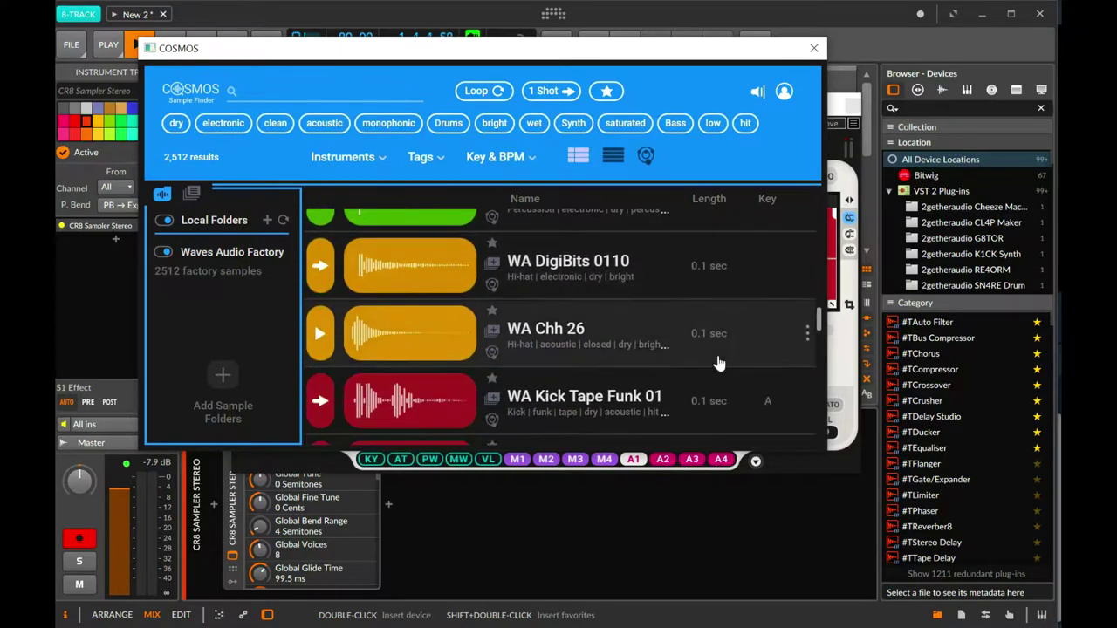
pyautogui.scroll(-3, 718, 362)
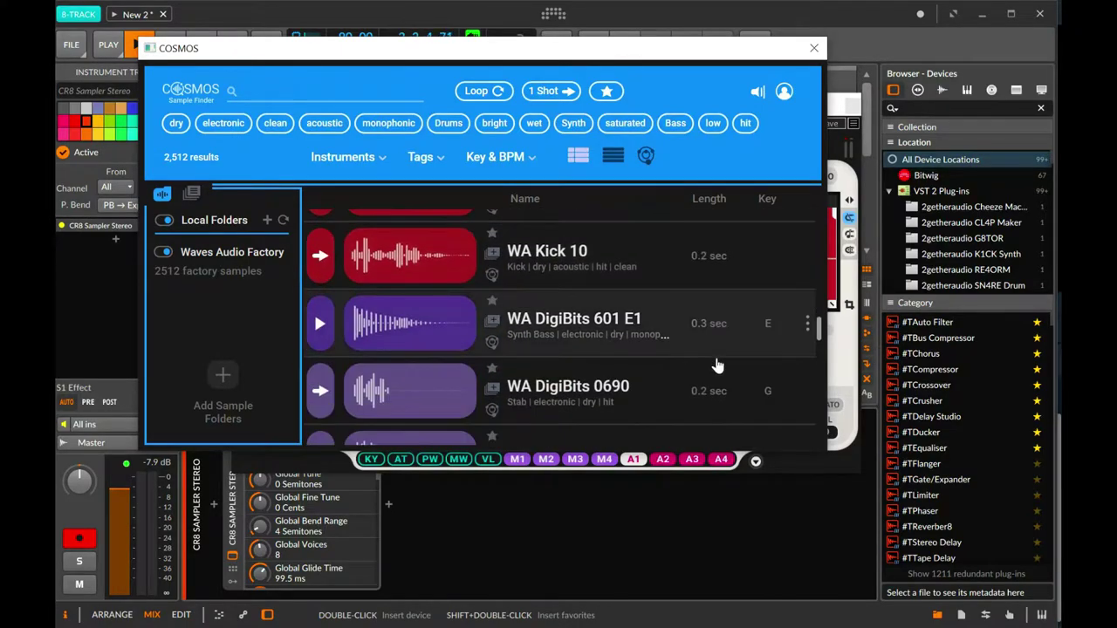
pyautogui.scroll(-3, 698, 323)
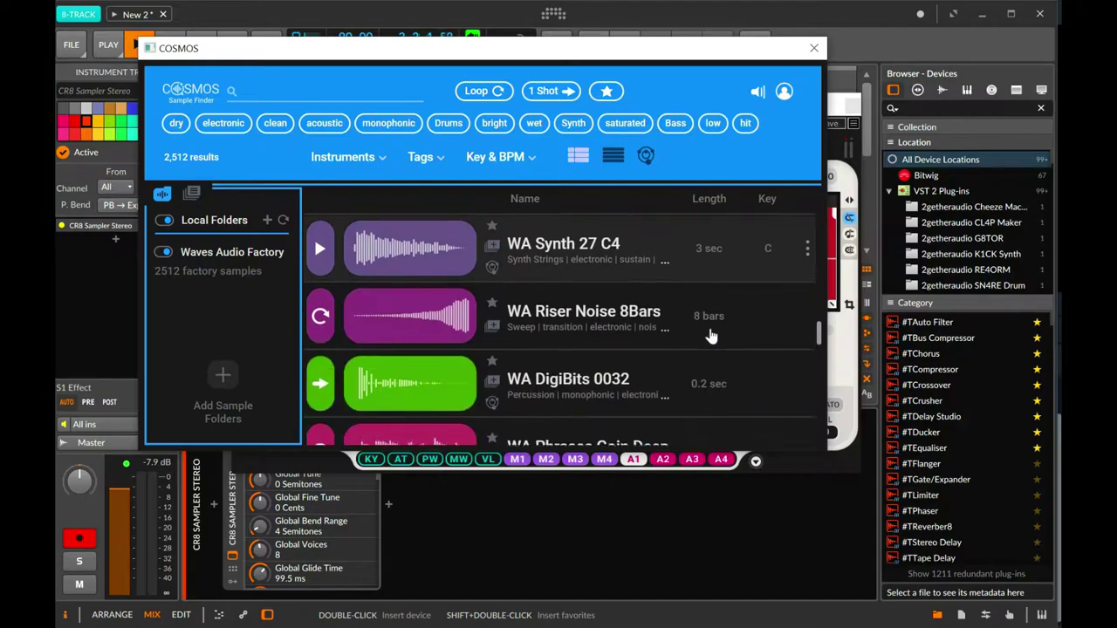
pyautogui.scroll(-6, 712, 337)
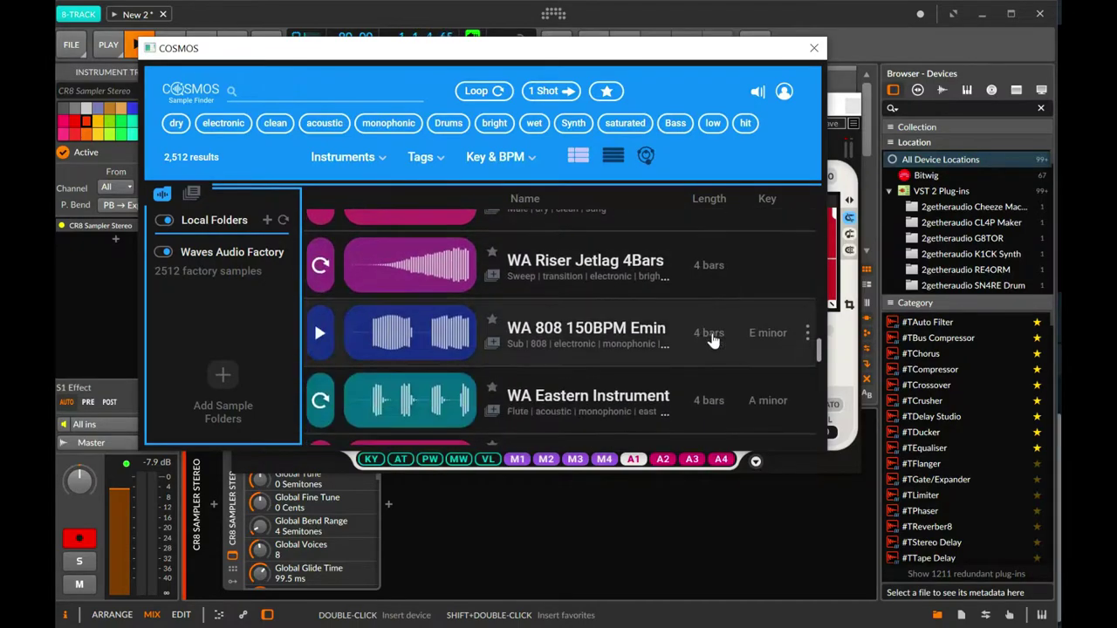
pyautogui.scroll(-8, 712, 340)
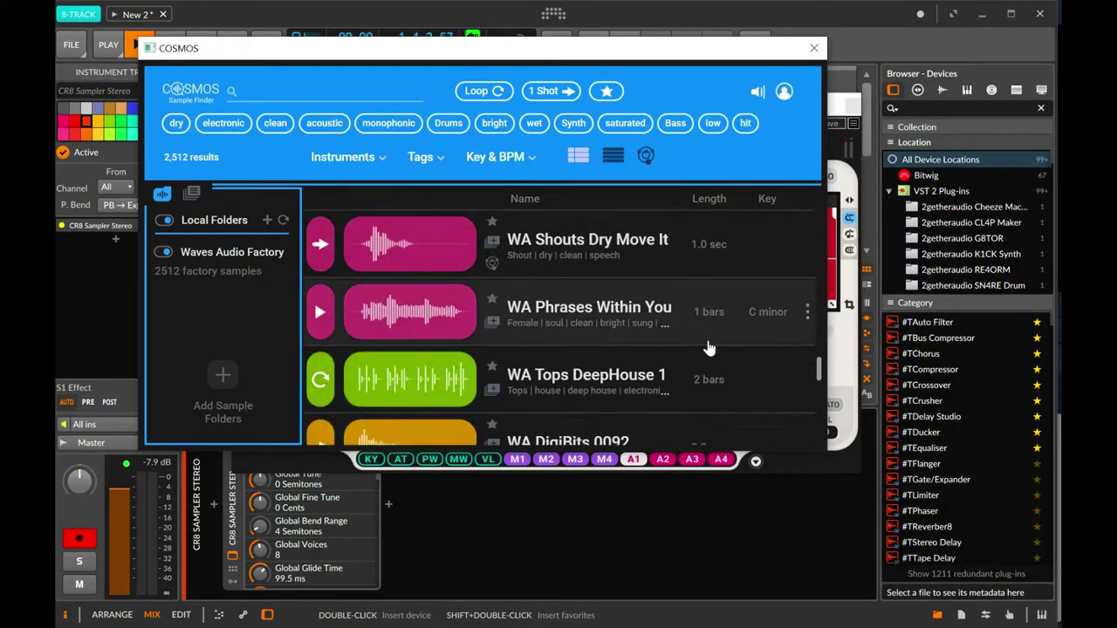
pyautogui.scroll(-2, 708, 349)
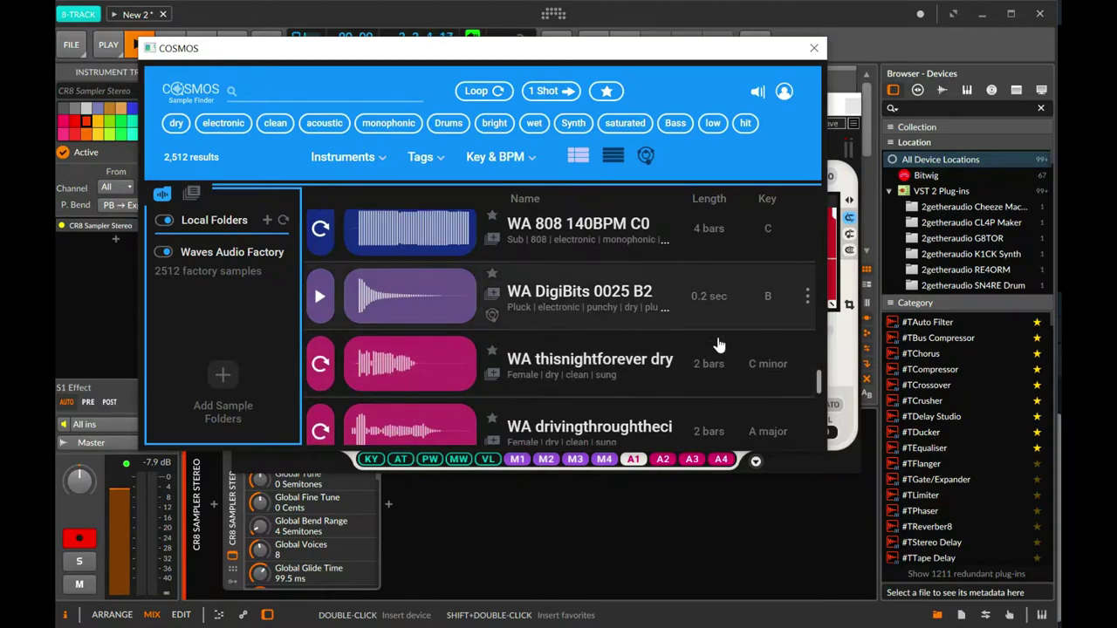
pyautogui.scroll(-6, 743, 344)
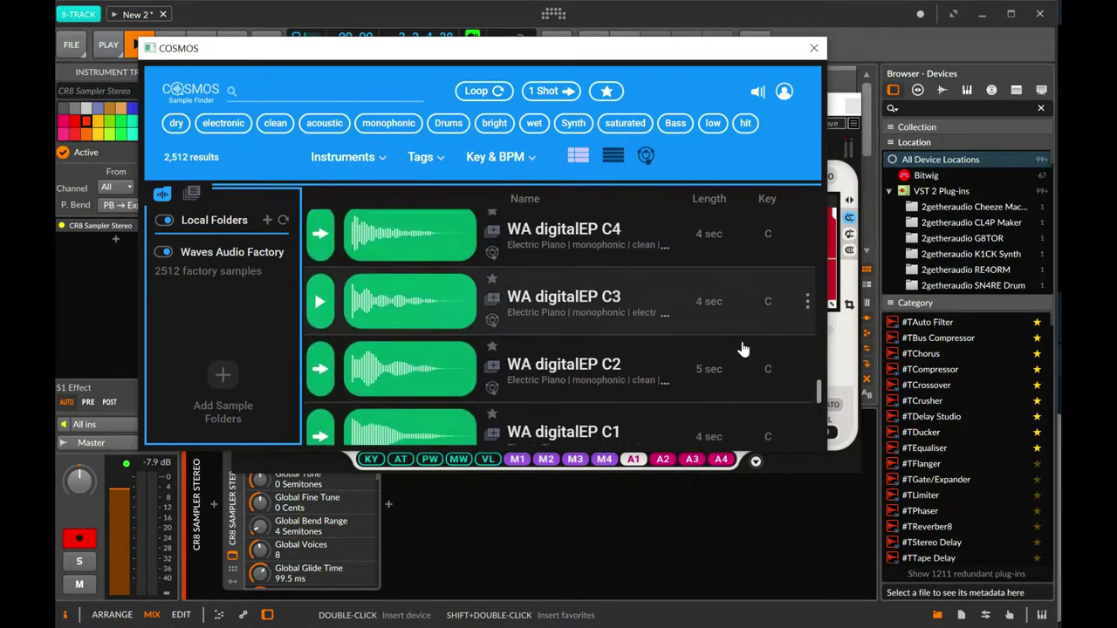
pyautogui.scroll(-4, 743, 338)
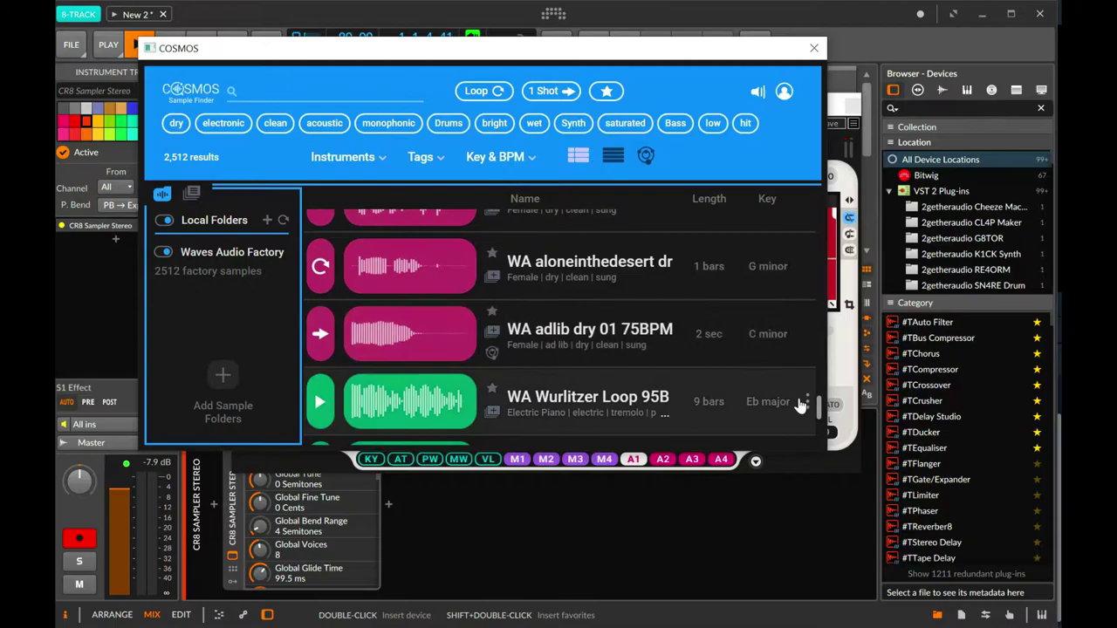
pyautogui.scroll(-6, 820, 410)
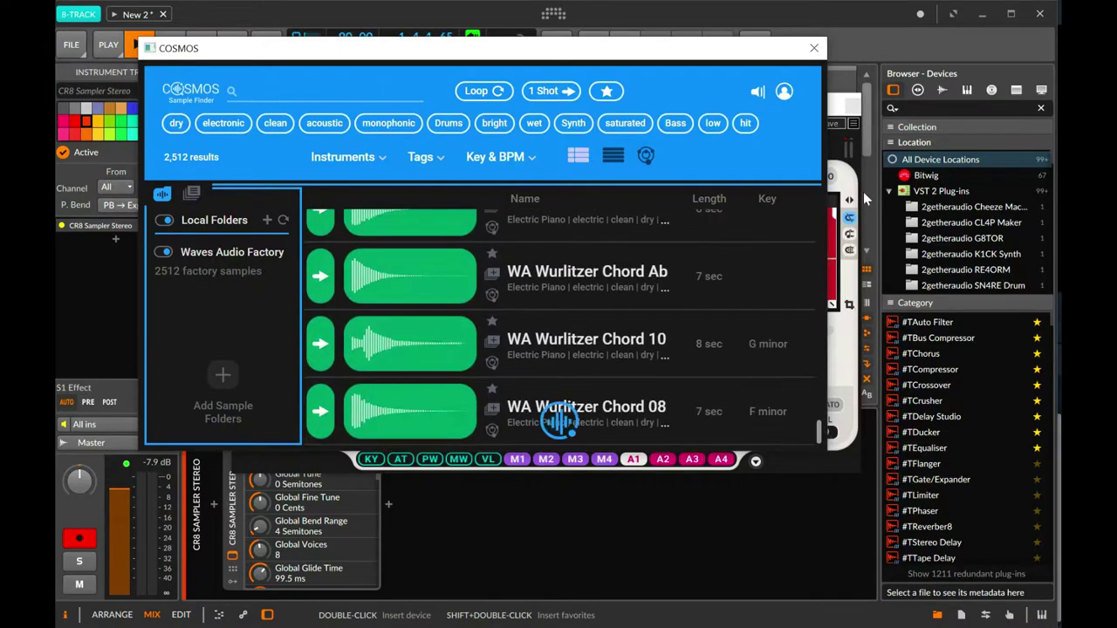
pyautogui.scroll(-5, 802, 411)
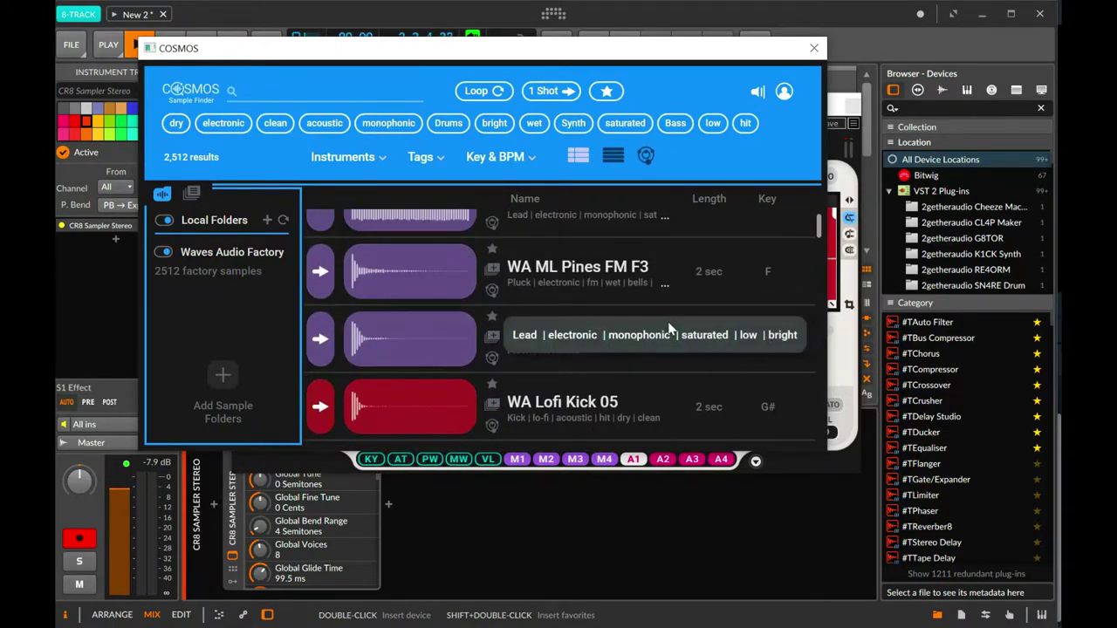
pyautogui.scroll(-5, 544, 324)
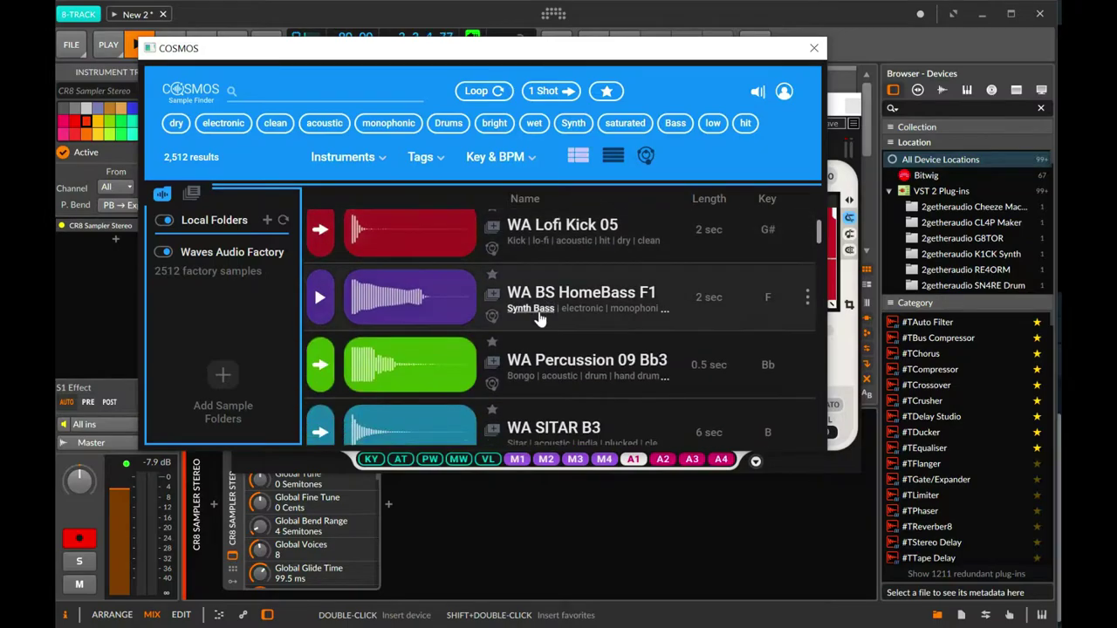
pyautogui.scroll(-5, 744, 353)
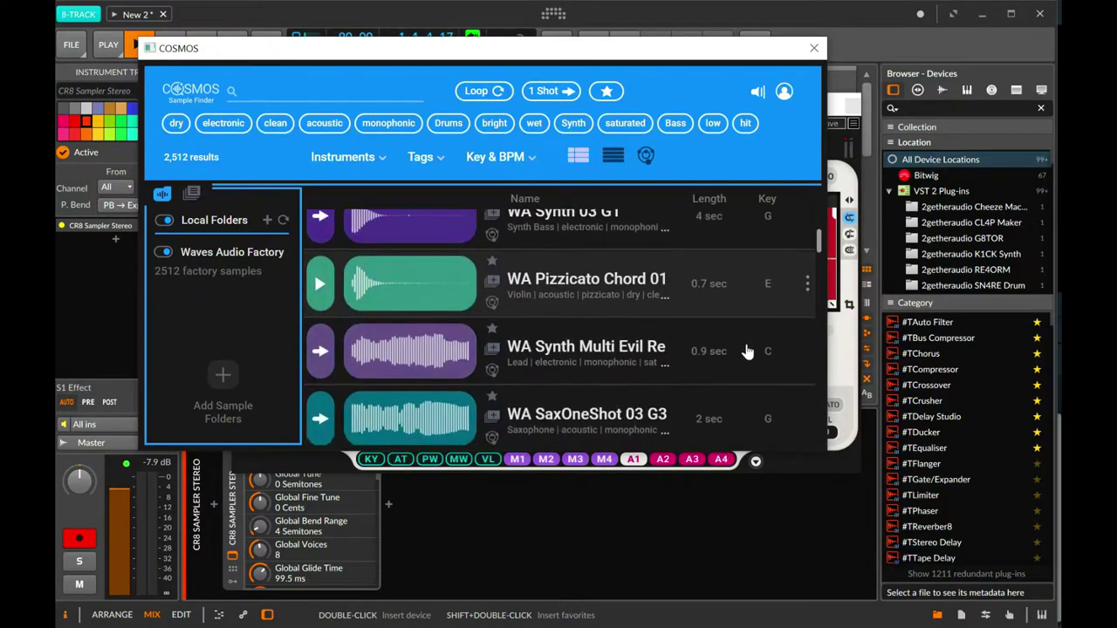
pyautogui.scroll(-4, 746, 355)
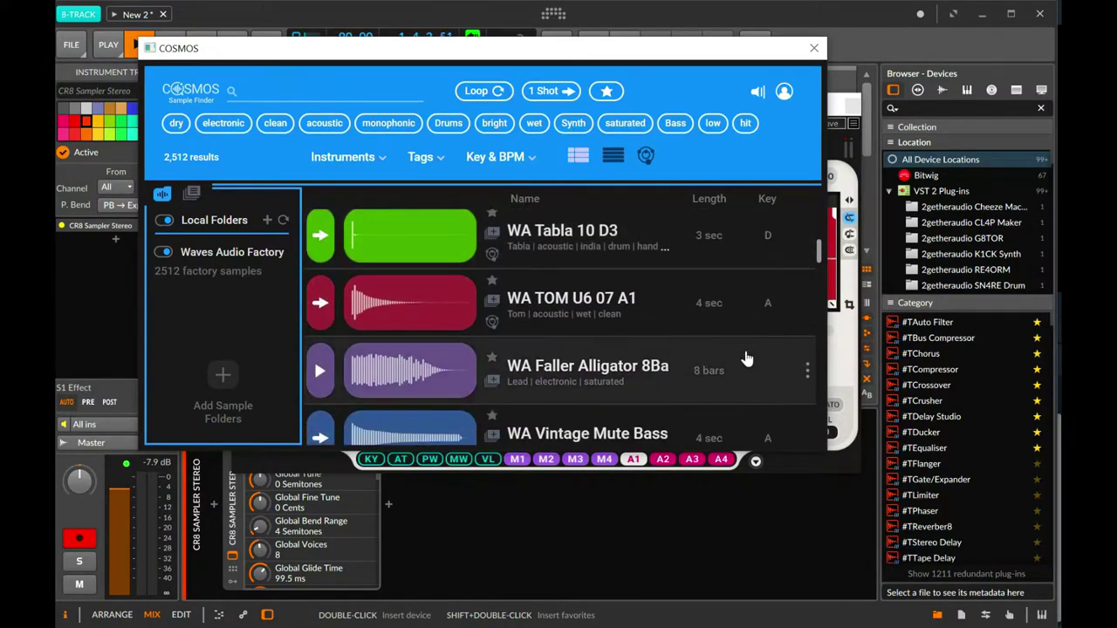
pyautogui.scroll(-5, 746, 358)
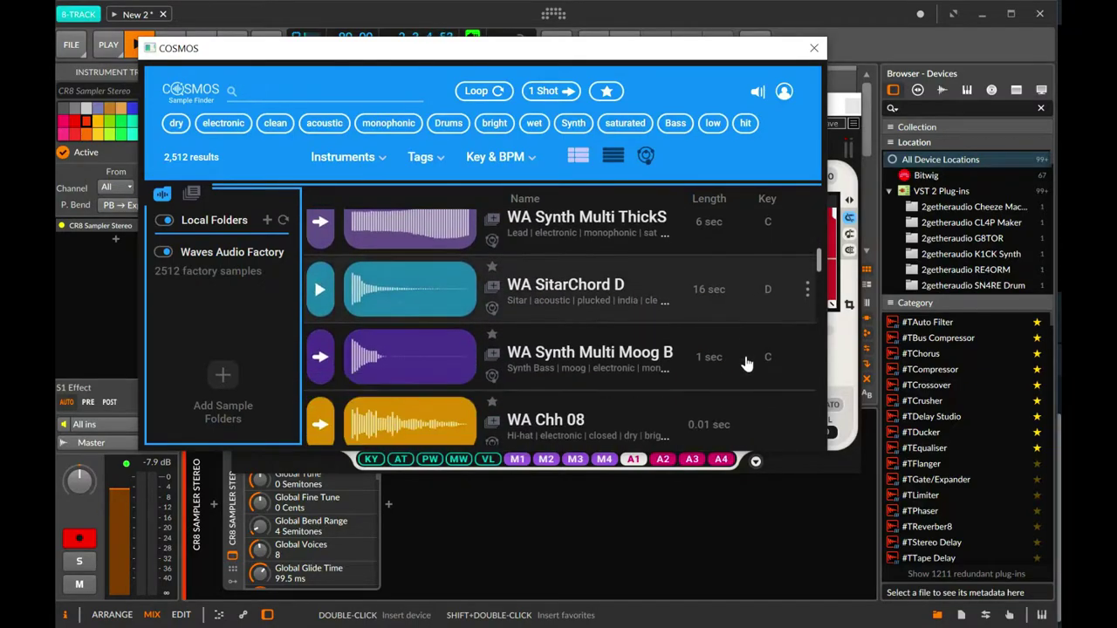
pyautogui.scroll(-3, 744, 358)
pyautogui.scroll(1, 744, 355)
pyautogui.scroll(-5, 743, 355)
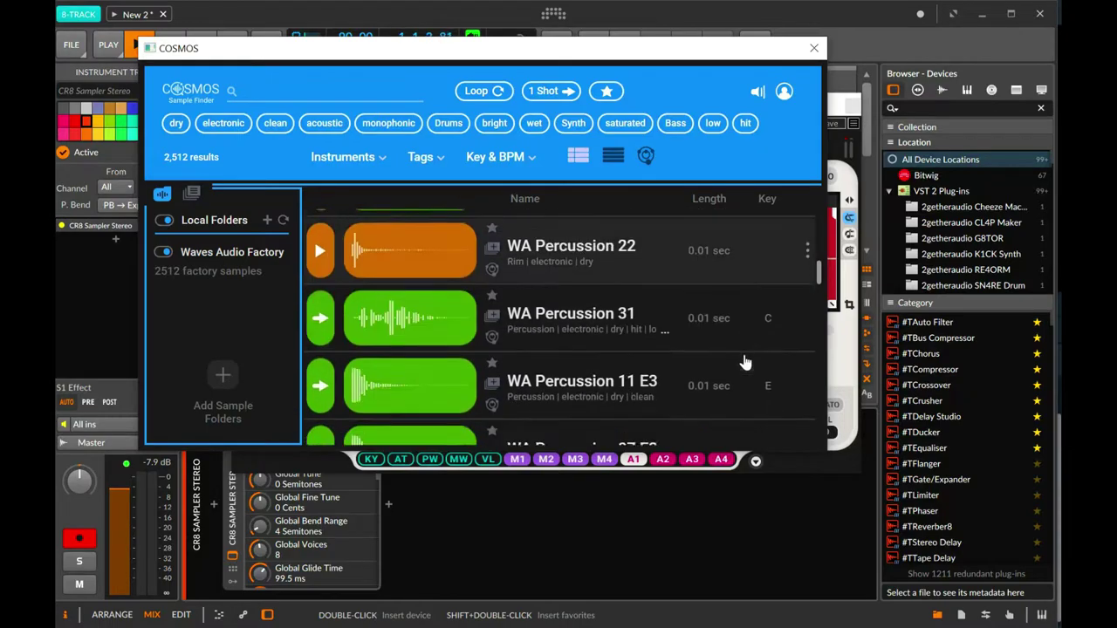
pyautogui.scroll(-10, 747, 365)
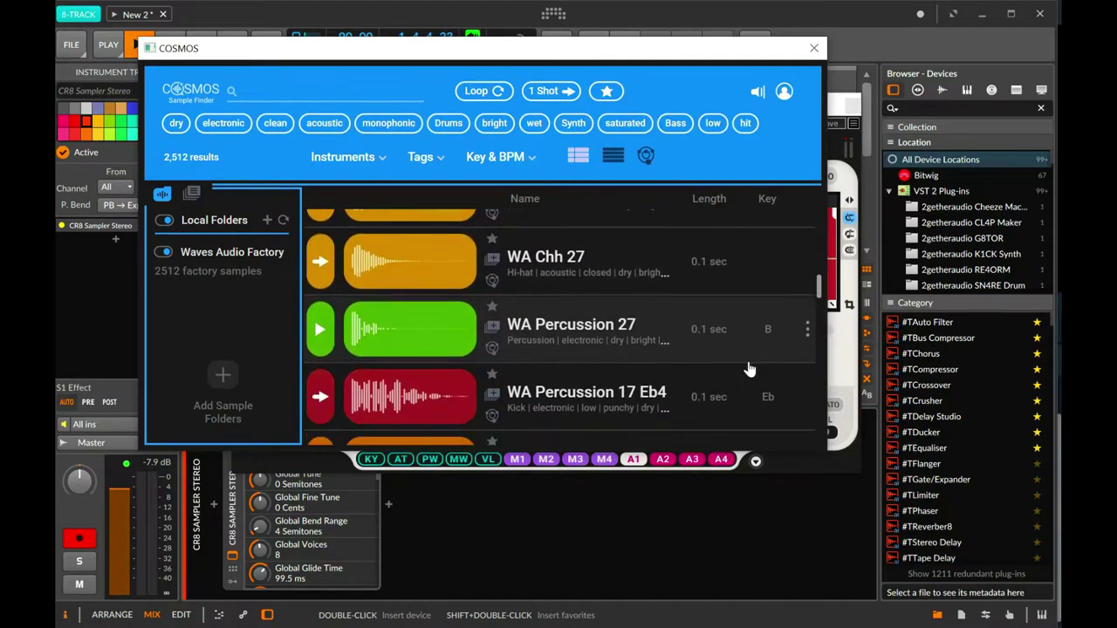
pyautogui.scroll(-3, 749, 371)
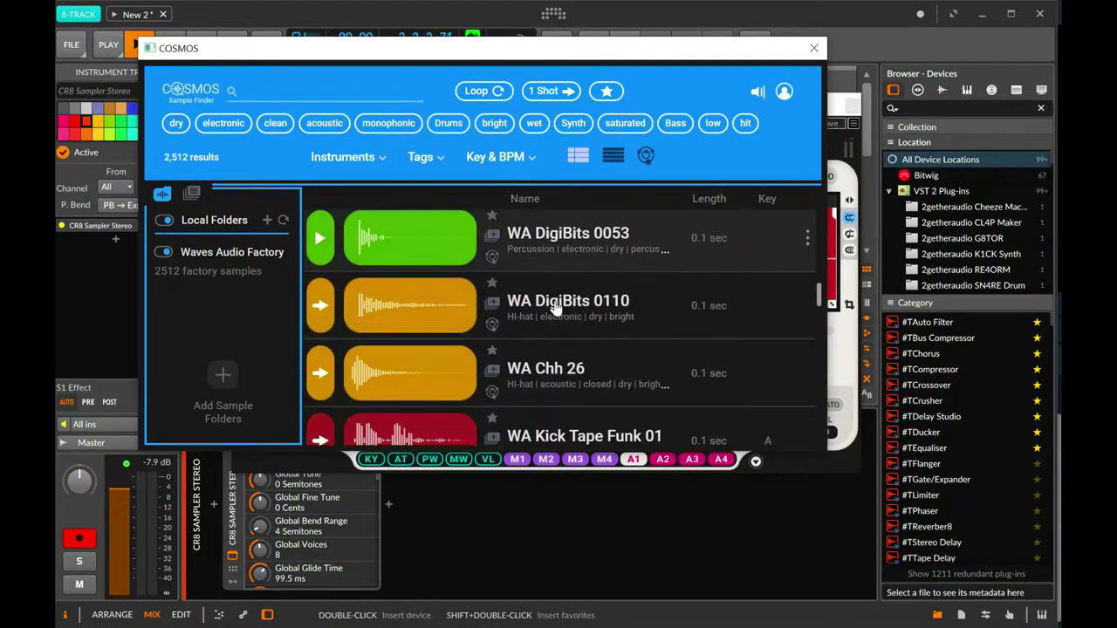
# Search the COSMOS instrument categories for "sna" and filter the samples by Snare.
pyautogui.click(387, 160)
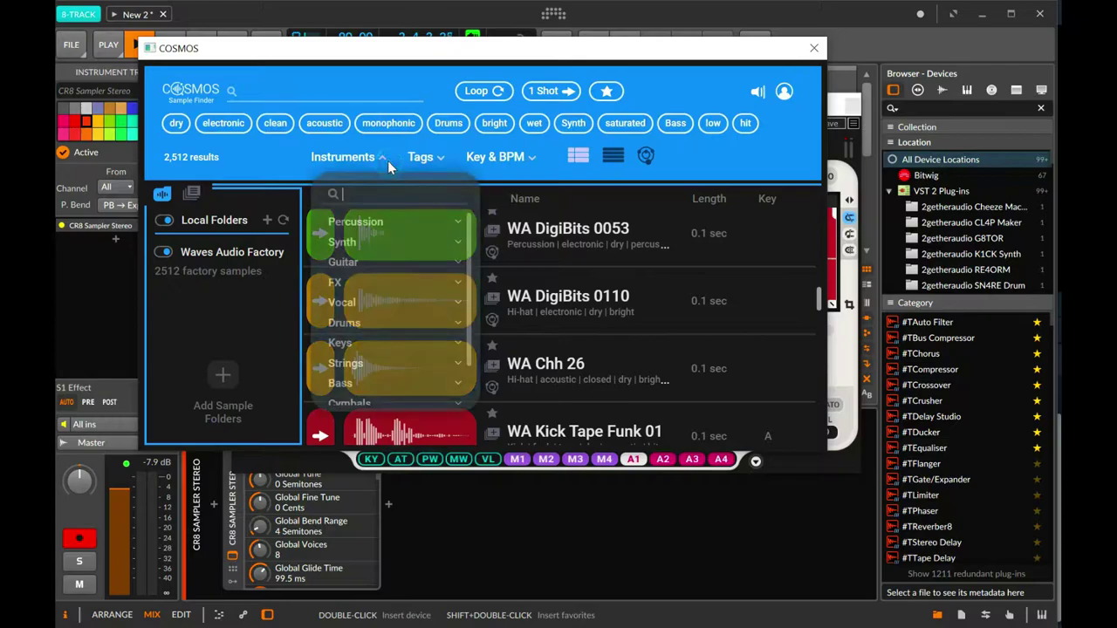
pyautogui.click(391, 221)
pyautogui.write('sna')
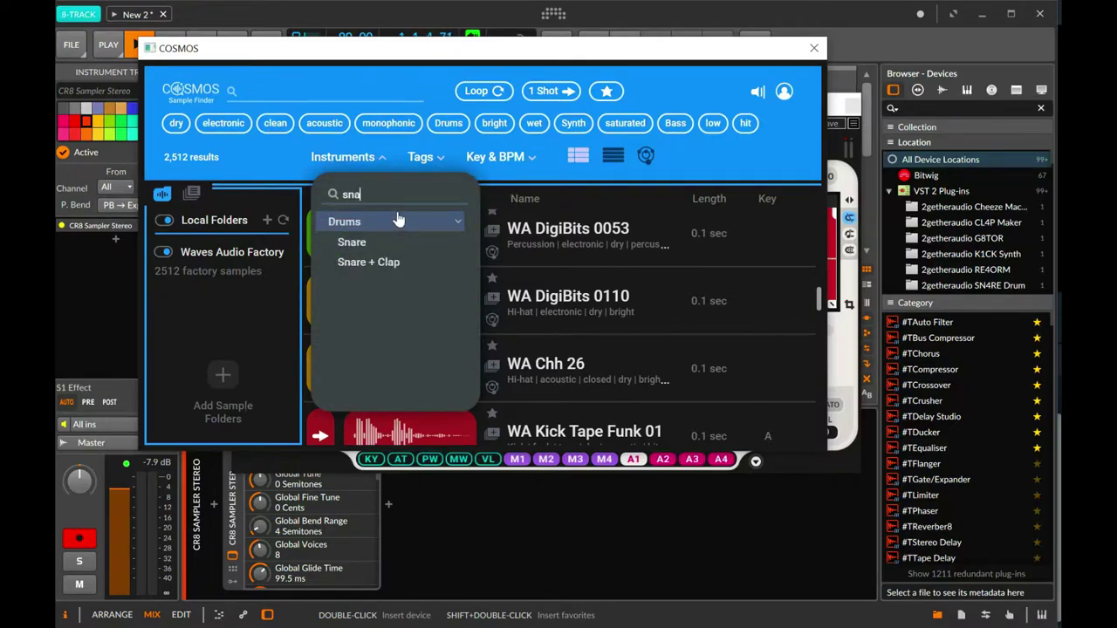
pyautogui.click(393, 243)
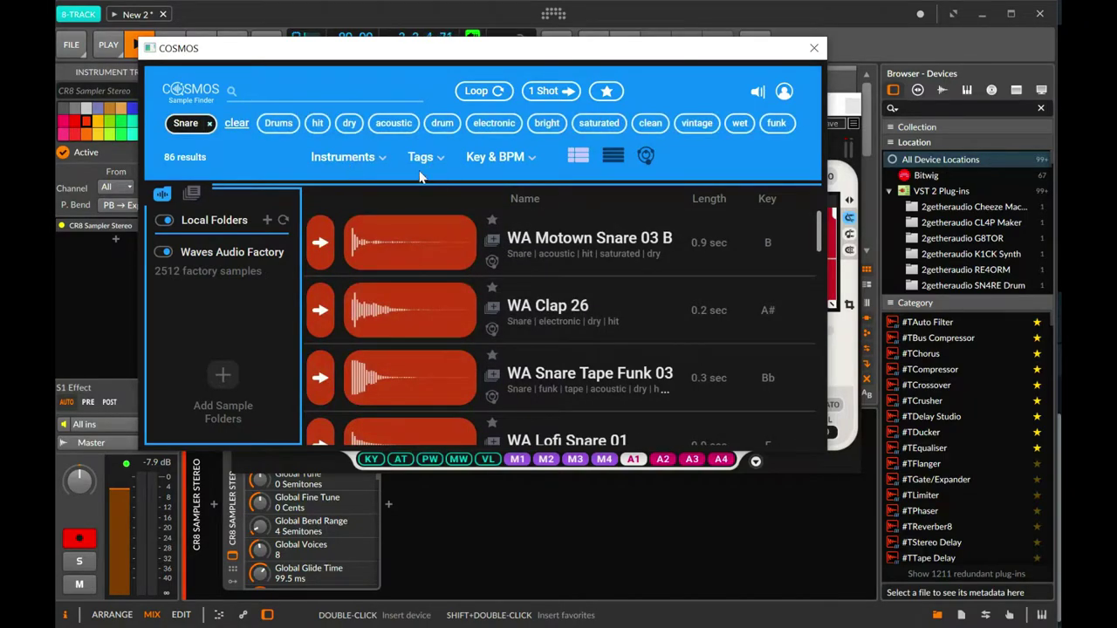
# Clear the Snare filter from the COSMOS sample list.
pyautogui.click(377, 162)
pyautogui.click(377, 162)
pyautogui.click(377, 162)
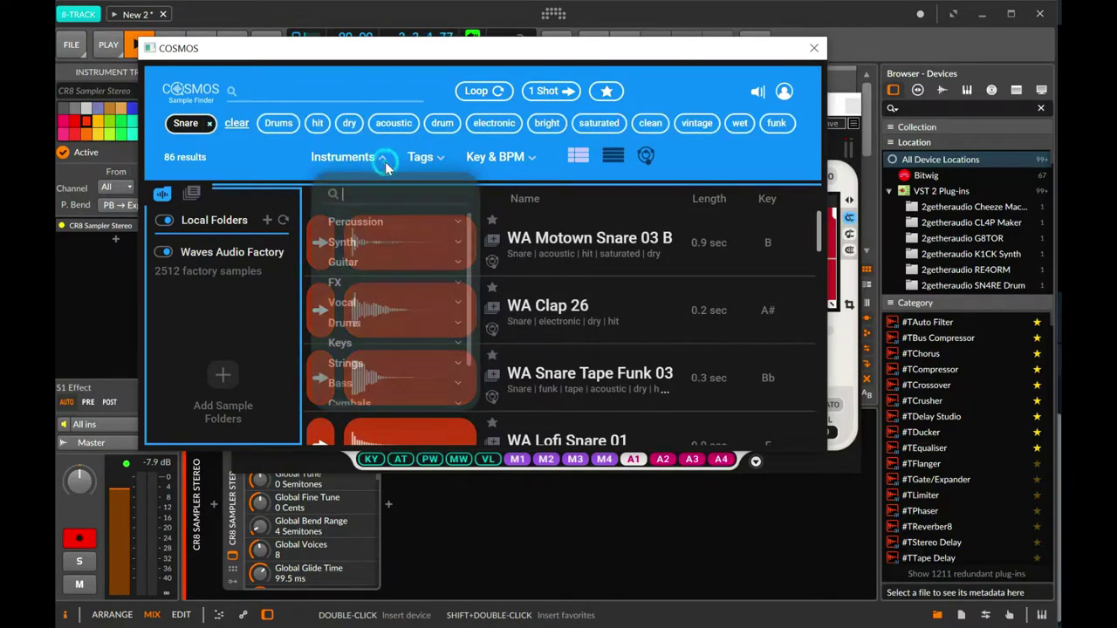
pyautogui.click(210, 125)
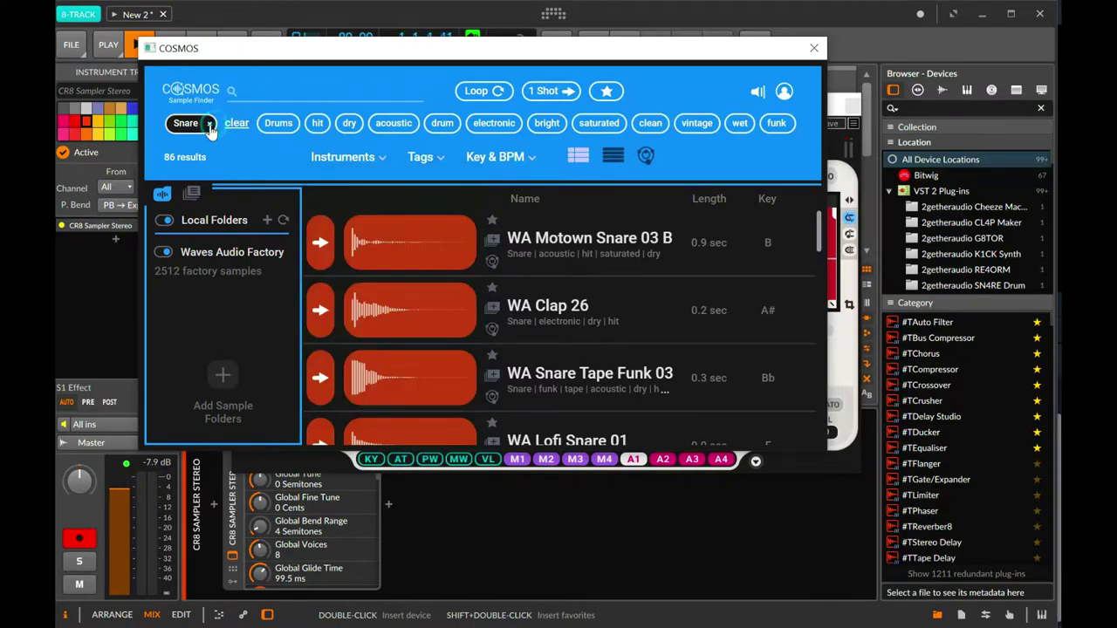
pyautogui.click(227, 129)
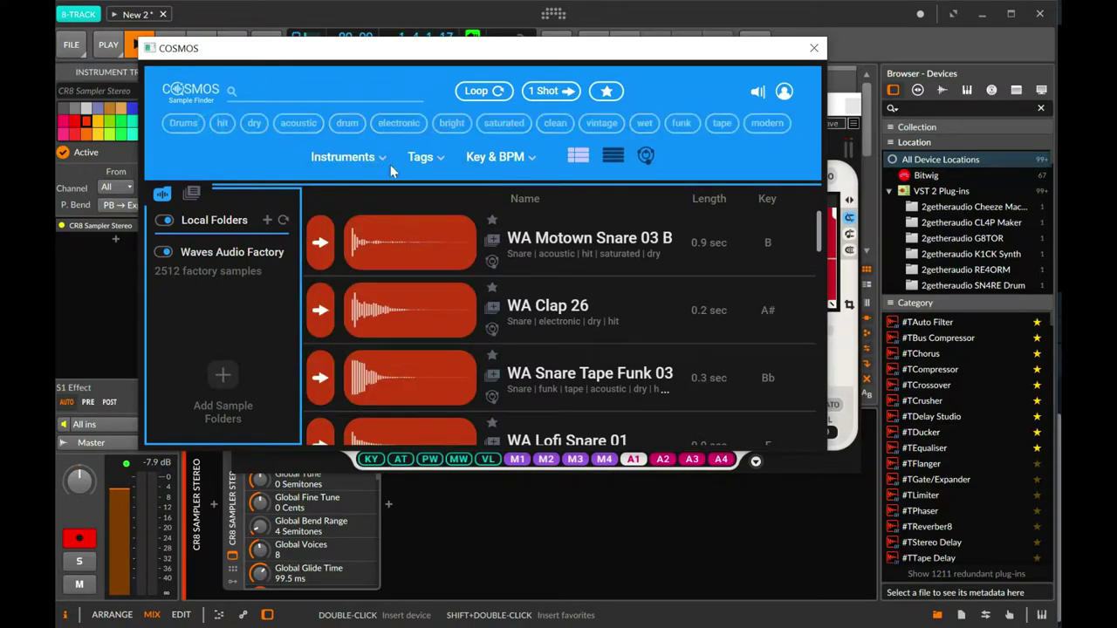
# Search the COSMOS tag list for "sna" and leave it without choosing a tag.
pyautogui.click(435, 161)
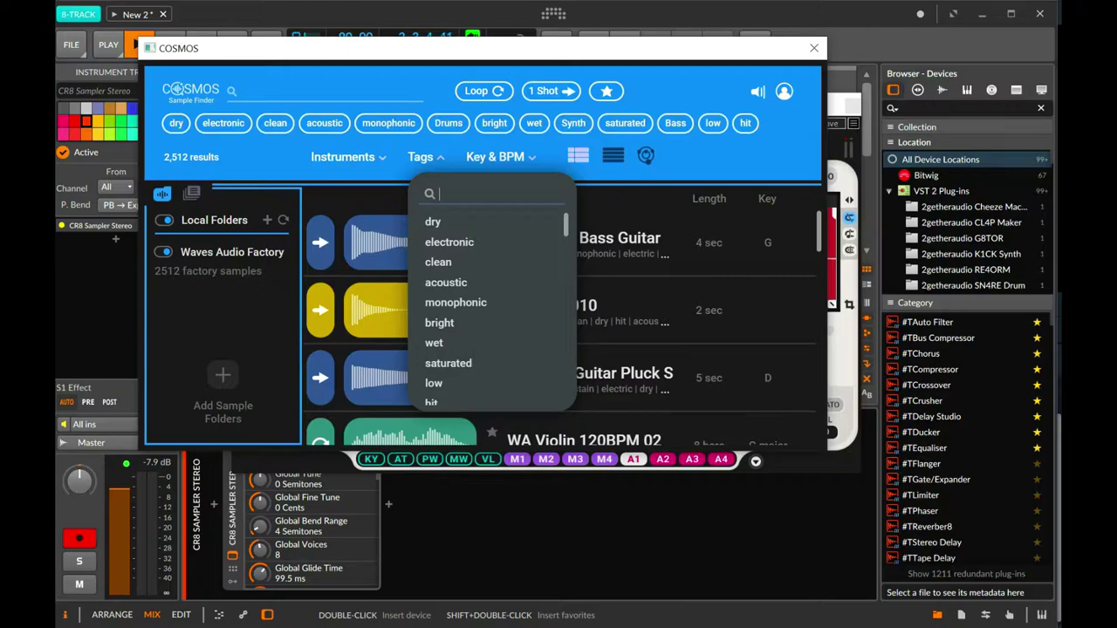
pyautogui.write('sn')
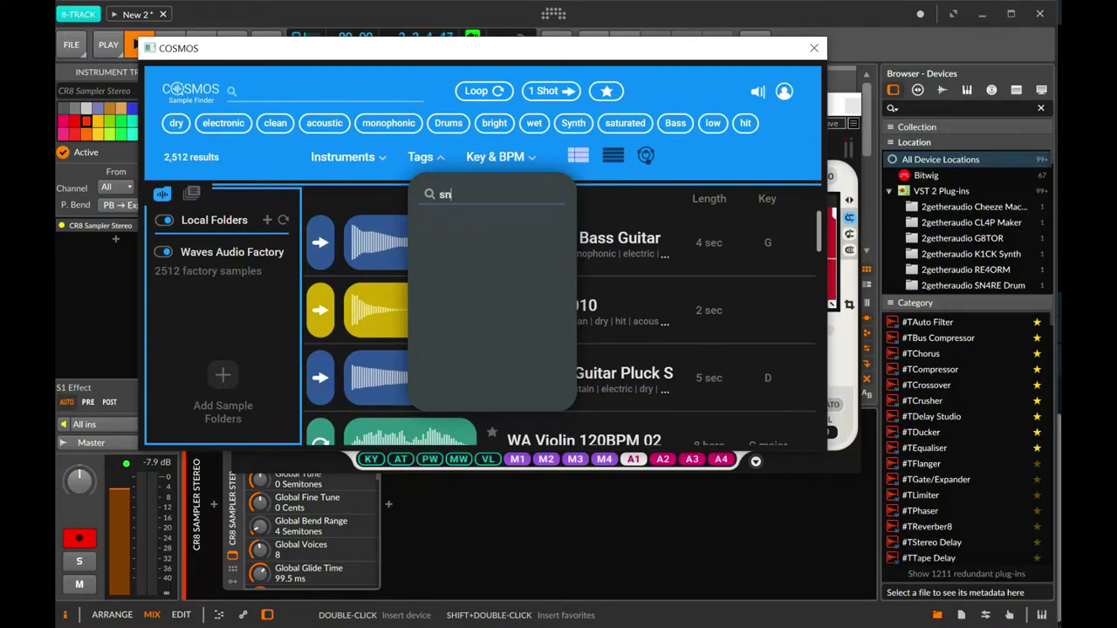
pyautogui.write('a')
pyautogui.press('BackSpace')
pyautogui.press('BackSpace')
pyautogui.press('BackSpace')
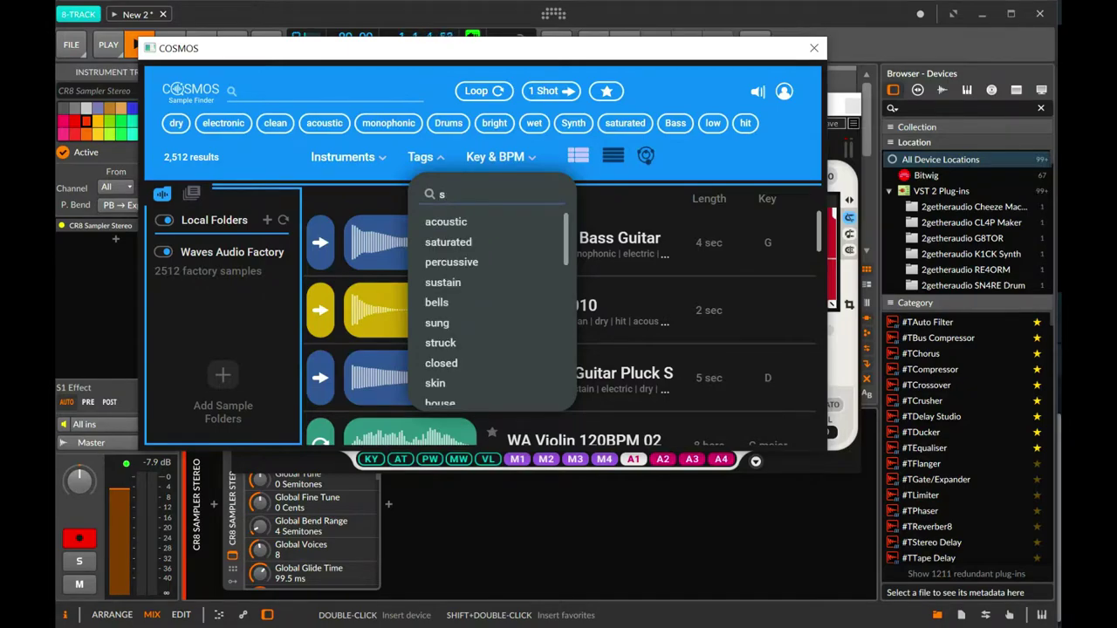
pyautogui.click(392, 175)
# Search the COSMOS instrument categories for "sn" and filter the samples by Snare + Clap.
pyautogui.click(383, 159)
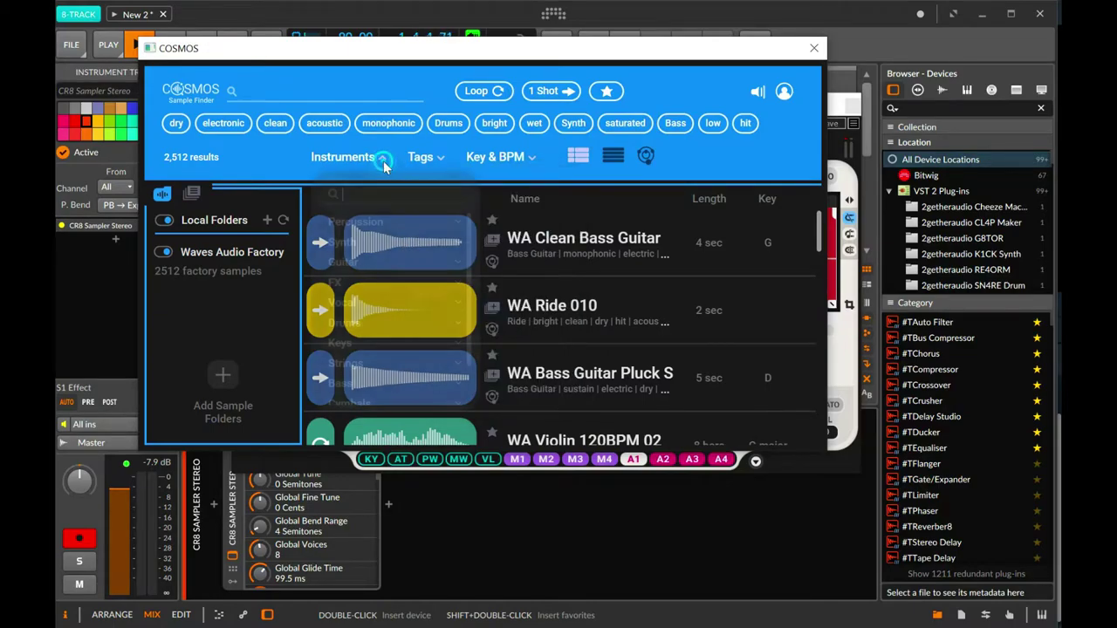
pyautogui.write('san')
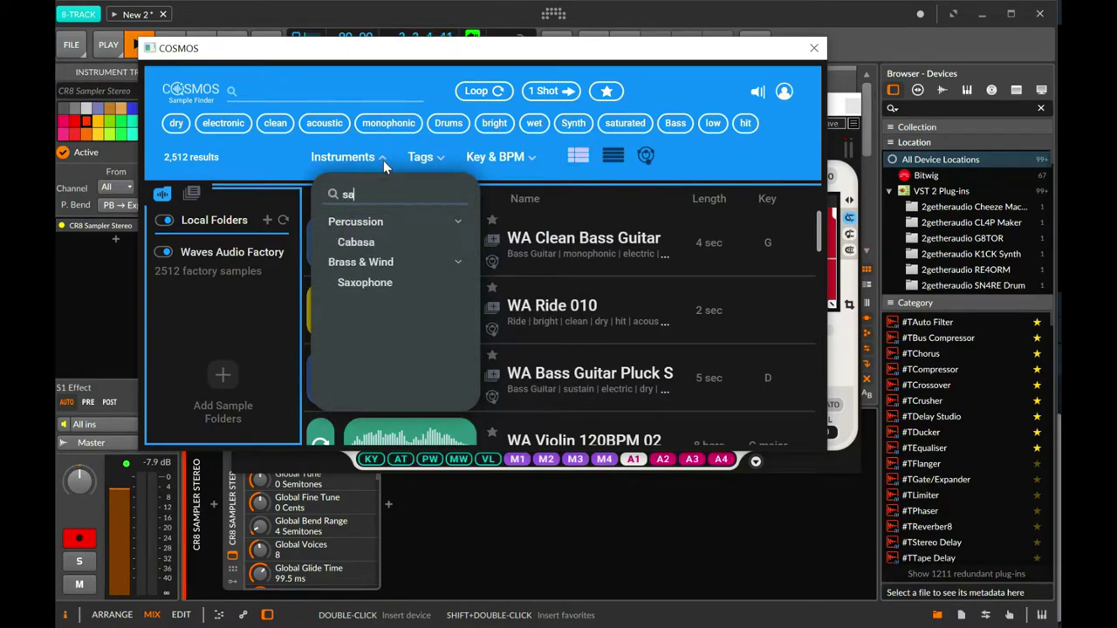
pyautogui.press('BackSpace')
pyautogui.press('BackSpace')
pyautogui.write('n')
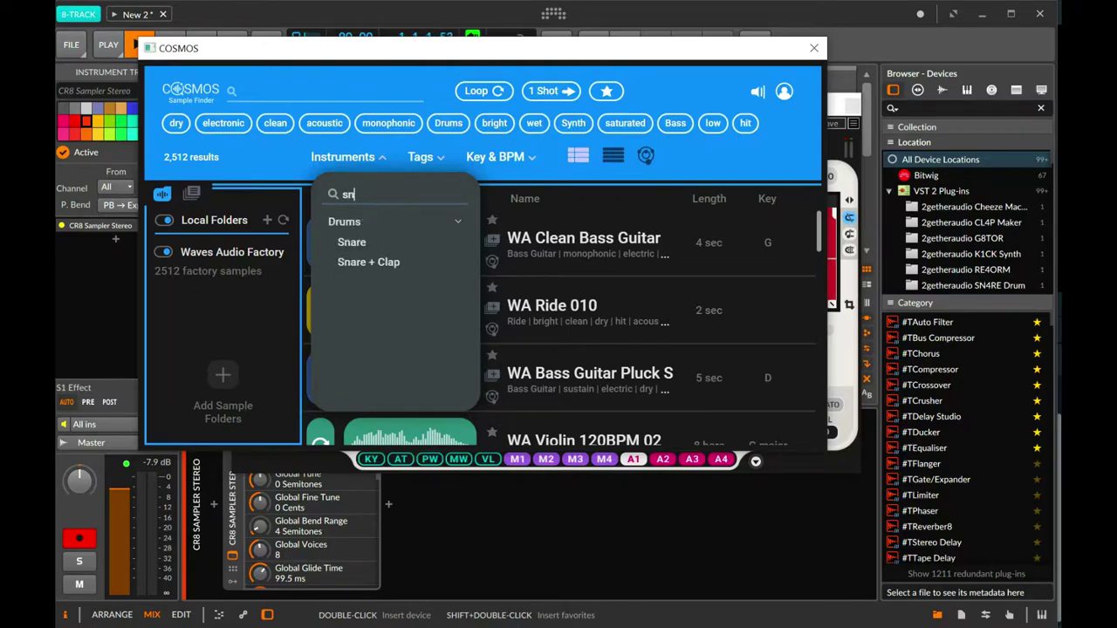
pyautogui.click(388, 263)
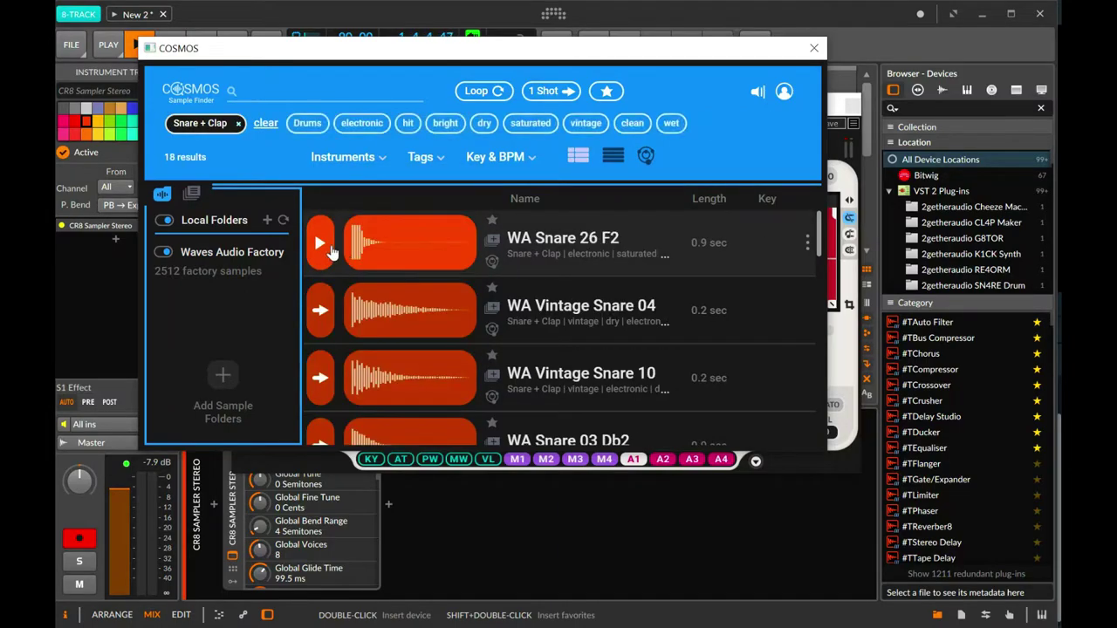
# Preview the WA Vintage Snare 04 sample and close the COSMOS and CR8 Sampler windows to return to the mixer.
pyautogui.click(319, 316)
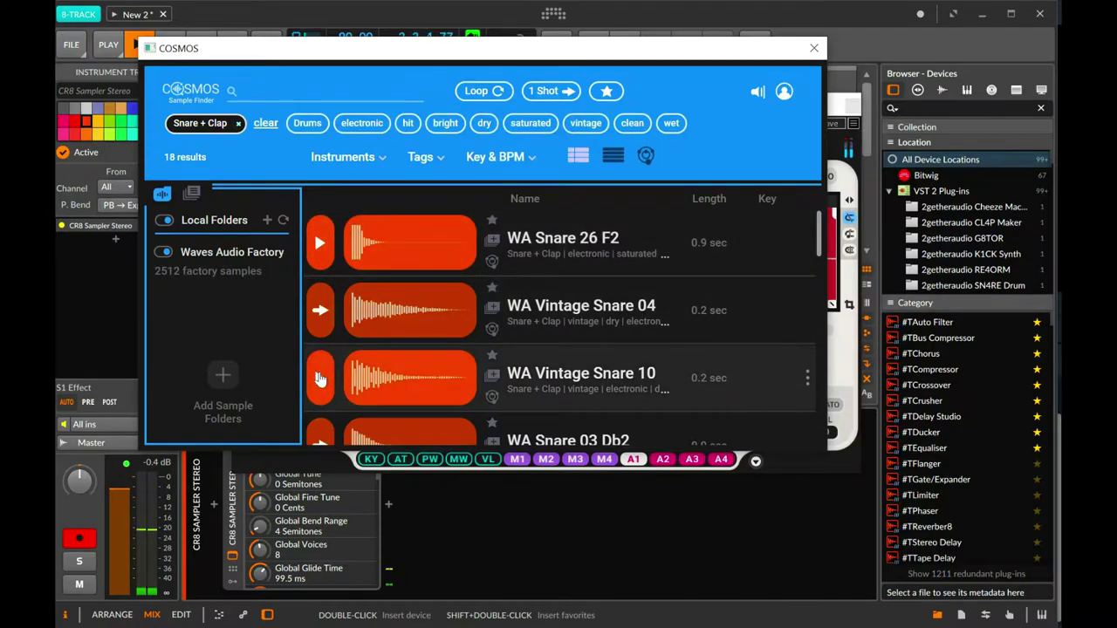
pyautogui.moveTo(358, 39); pyautogui.dragTo(607, 160)
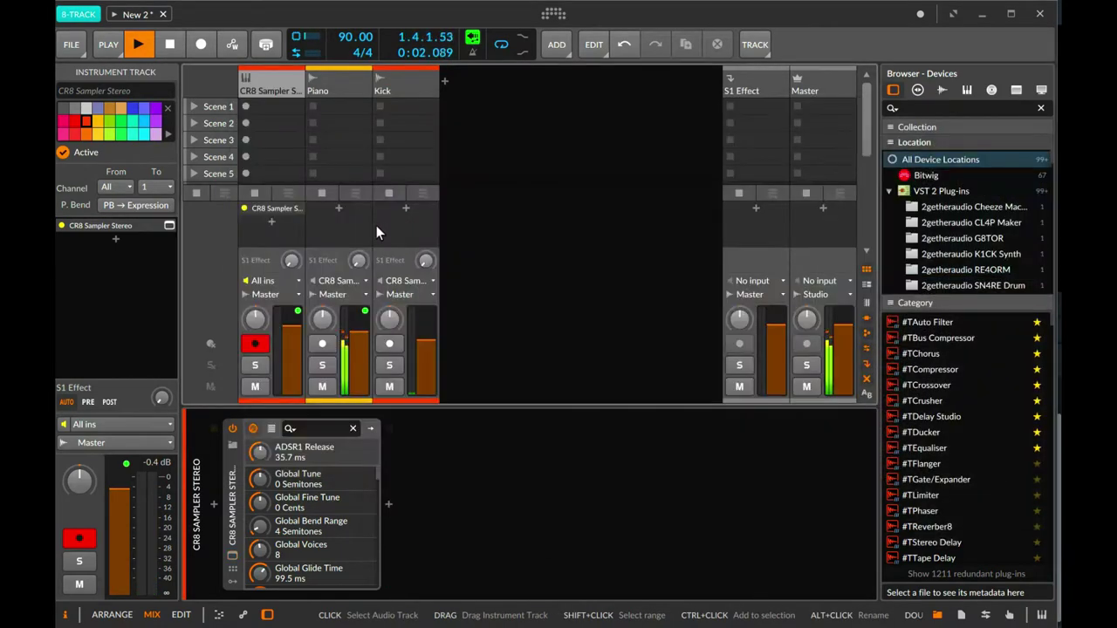
pyautogui.click(852, 105)
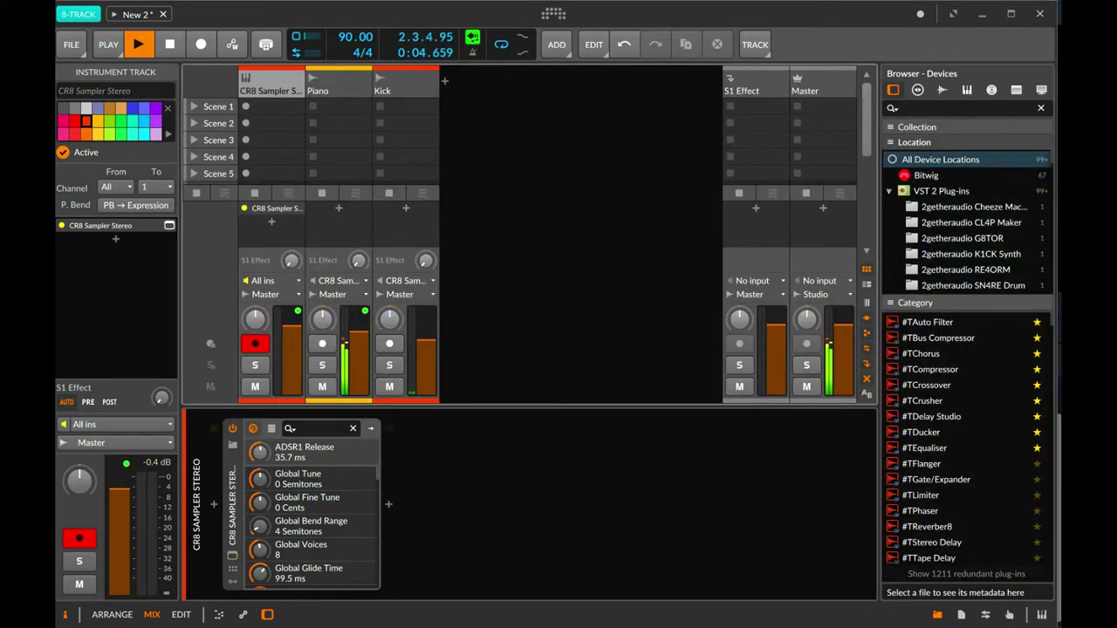
# Lower the volume of the CR8 Sampler Stereo track in the mixer.
pyautogui.moveTo(289, 321); pyautogui.dragTo(288, 323)
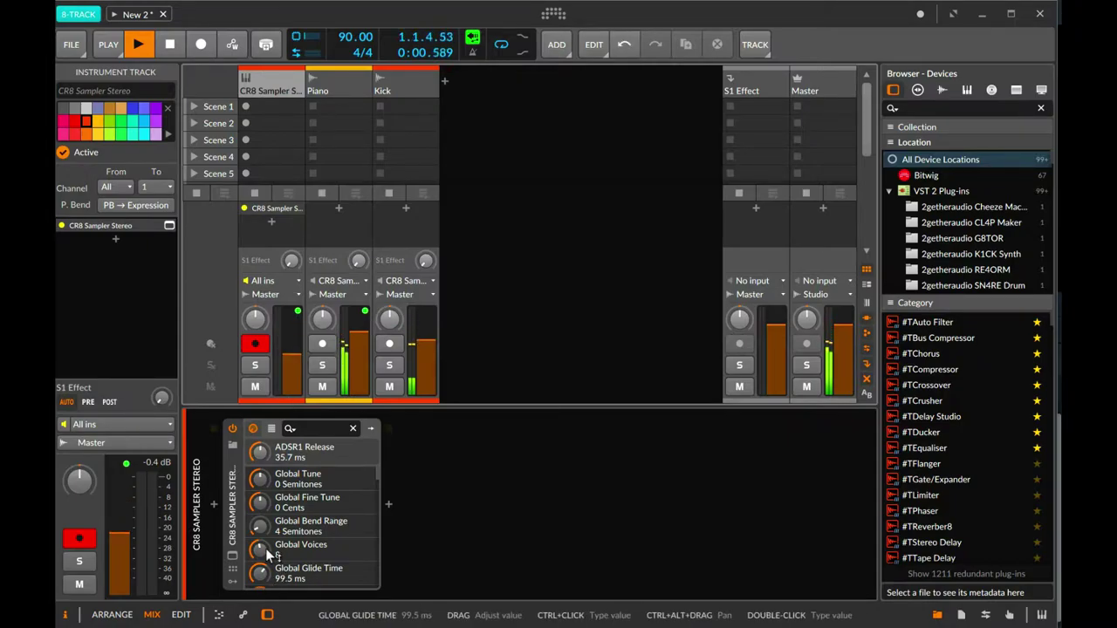
# Open the CR8 Sampler's COSMOS sample finder and audition Snare + Clap samples down to WA Clap 29.
pyautogui.scroll(-3, 266, 556)
pyautogui.click(233, 558)
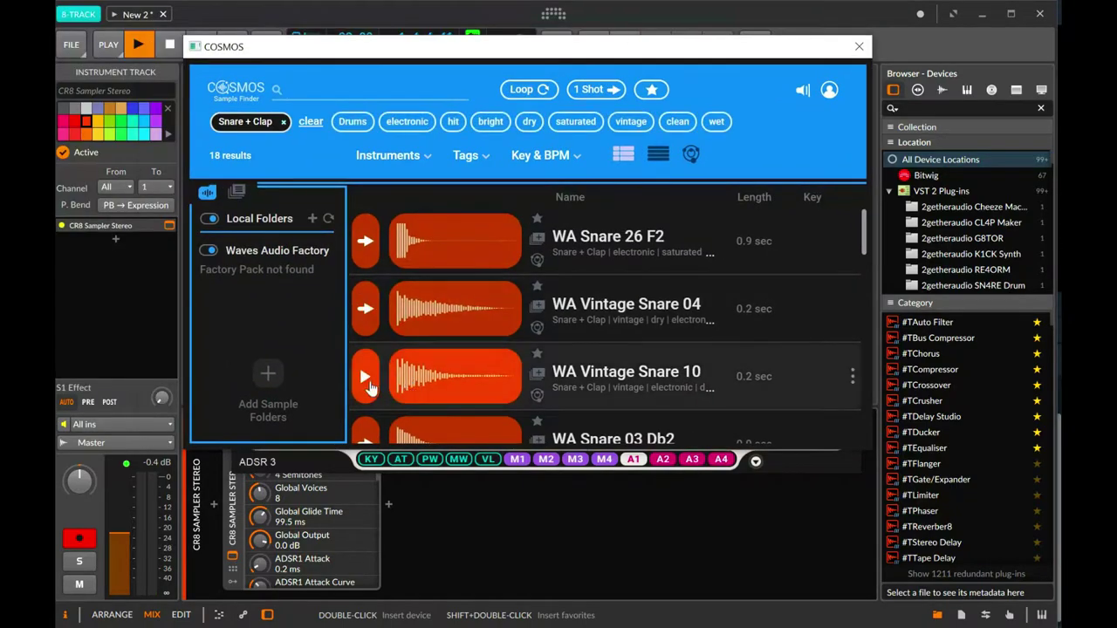
pyautogui.scroll(-1, 379, 391)
pyautogui.scroll(-2, 371, 408)
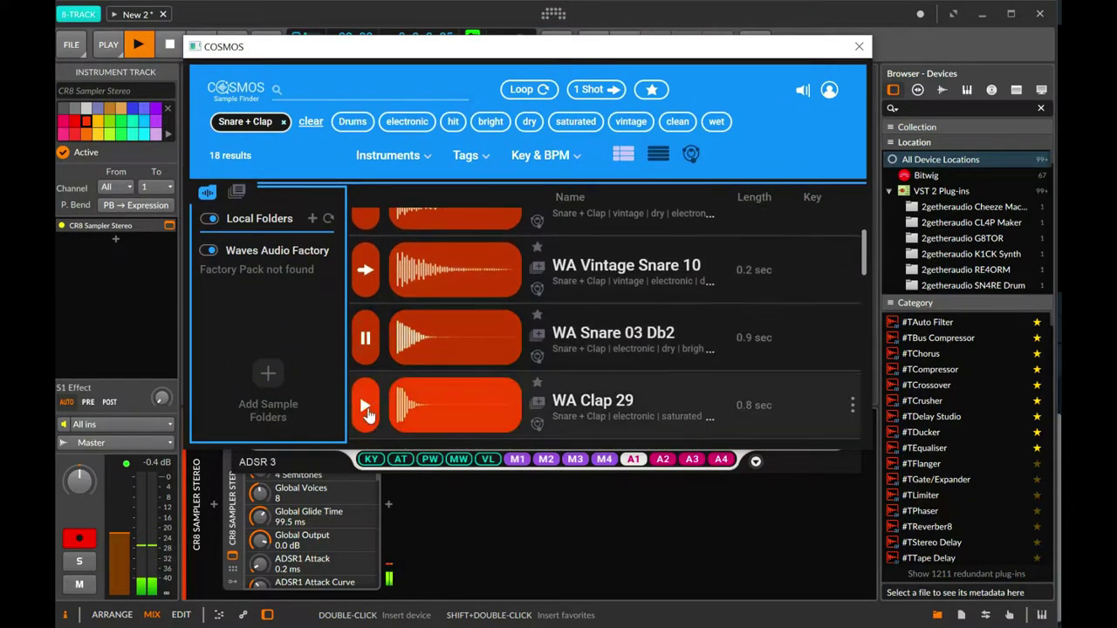
pyautogui.scroll(-2, 368, 415)
pyautogui.click(366, 335)
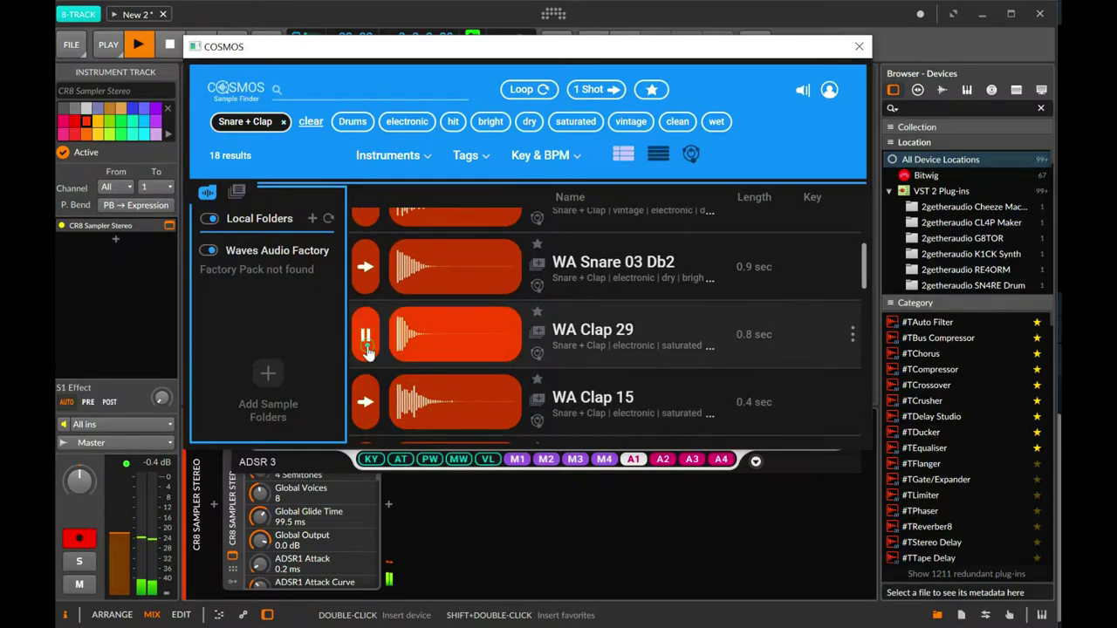
# Load WA Clap 29 from COSMOS into the CR8 Sampler and close both plug-in windows.
pyautogui.moveTo(644, 56); pyautogui.dragTo(790, 200)
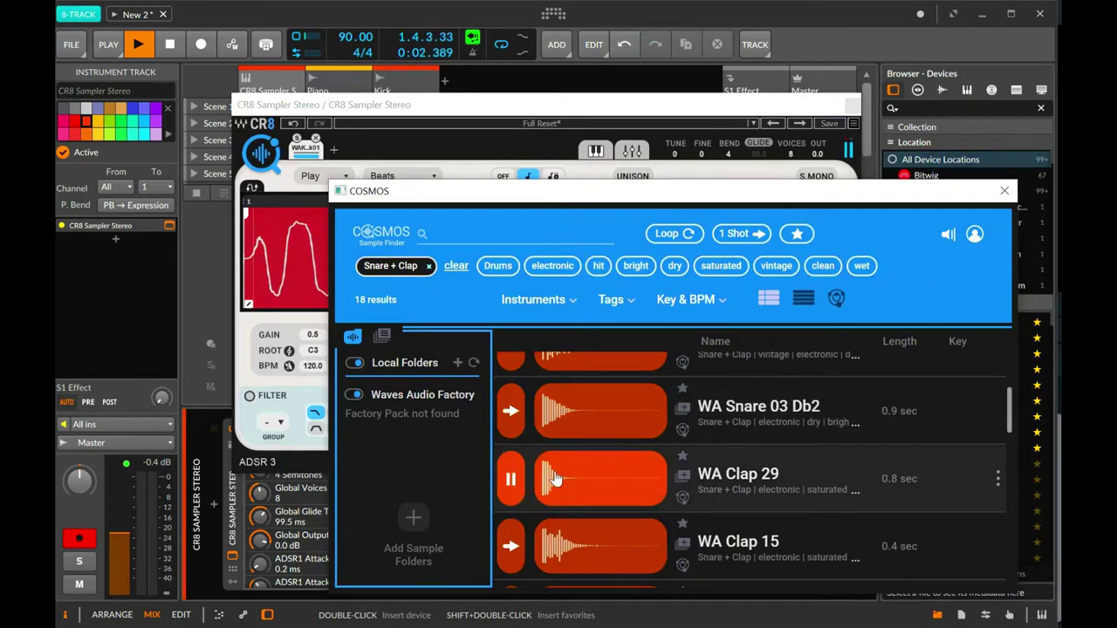
pyautogui.moveTo(310, 266); pyautogui.dragTo(310, 267)
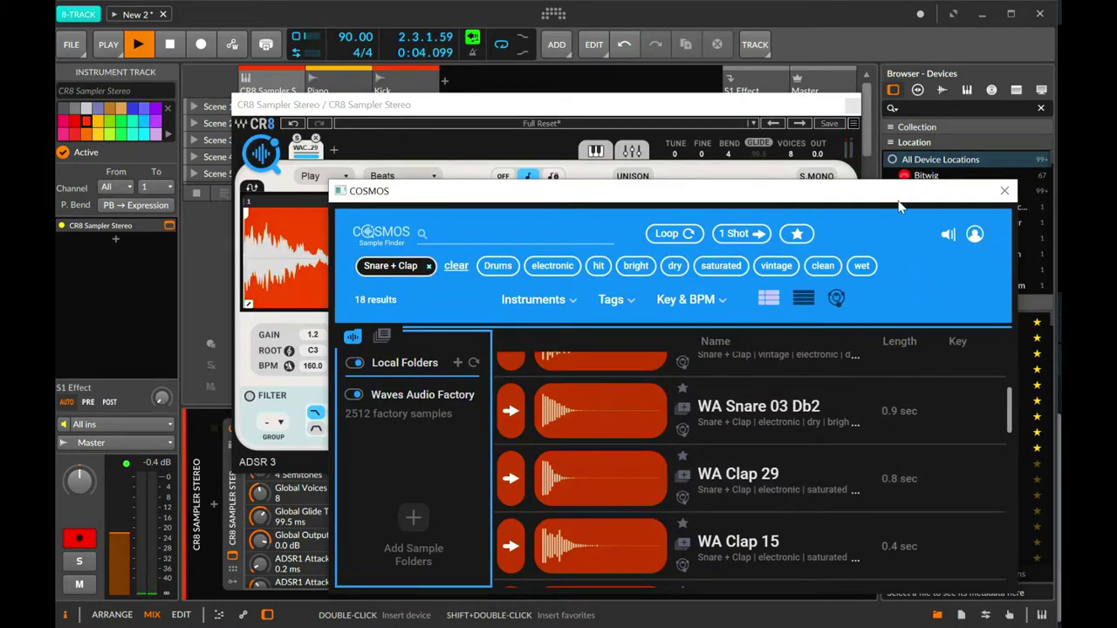
pyautogui.click(1005, 191)
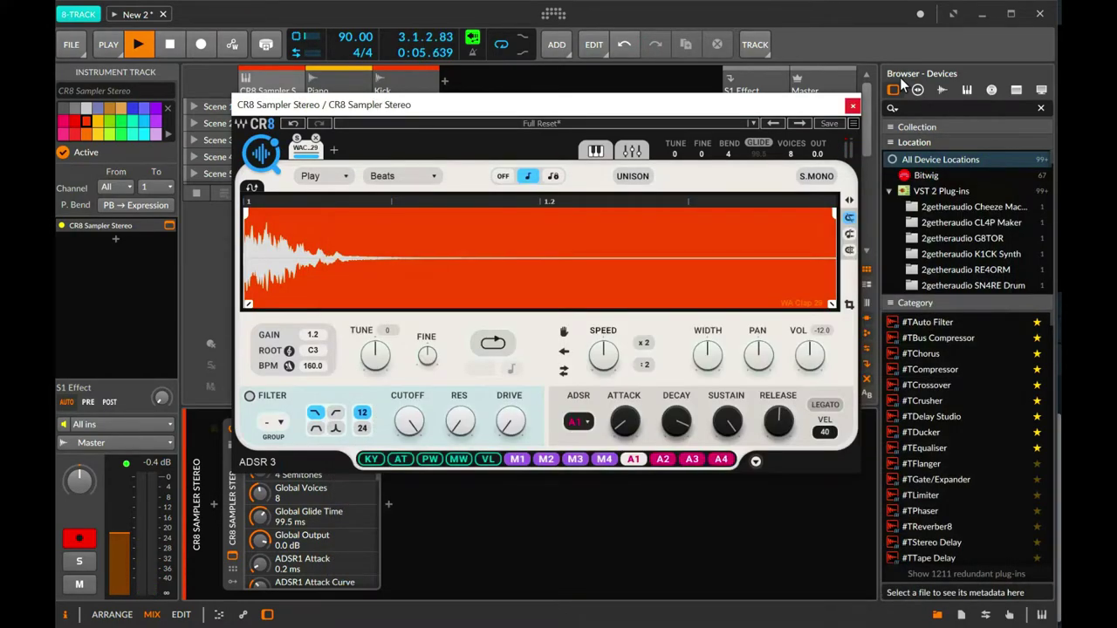
pyautogui.click(852, 105)
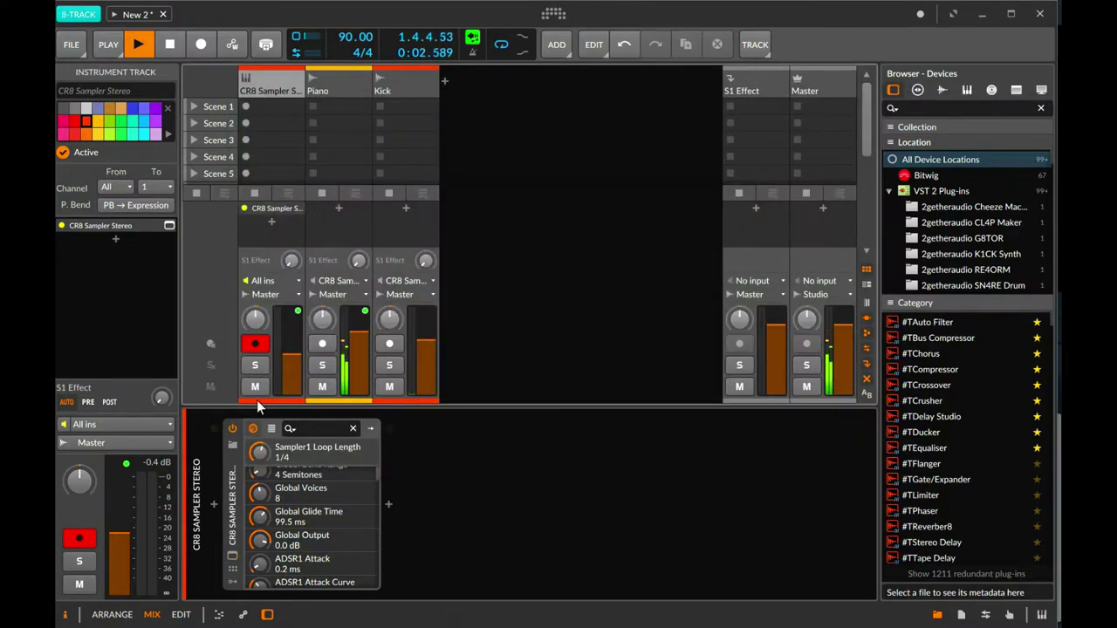
# Raise the CR8 Sampler Stereo track's volume slightly and record the clap part on it in the arrangement from bar 1.
pyautogui.moveTo(296, 360); pyautogui.dragTo(294, 347)
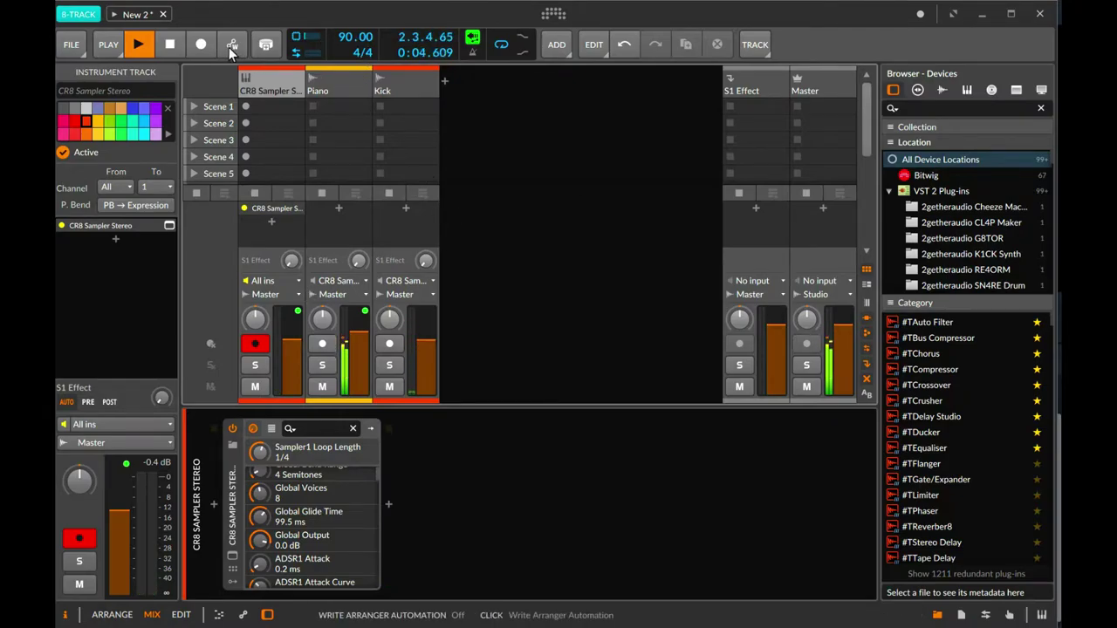
pyautogui.hotkey('alt', '1')
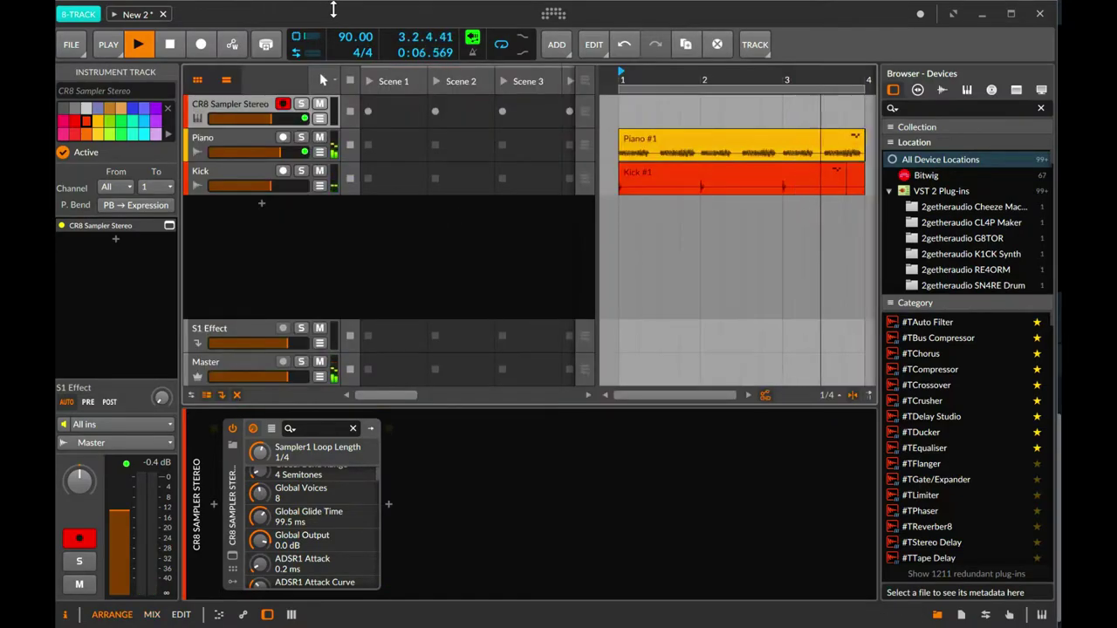
pyautogui.press('space')
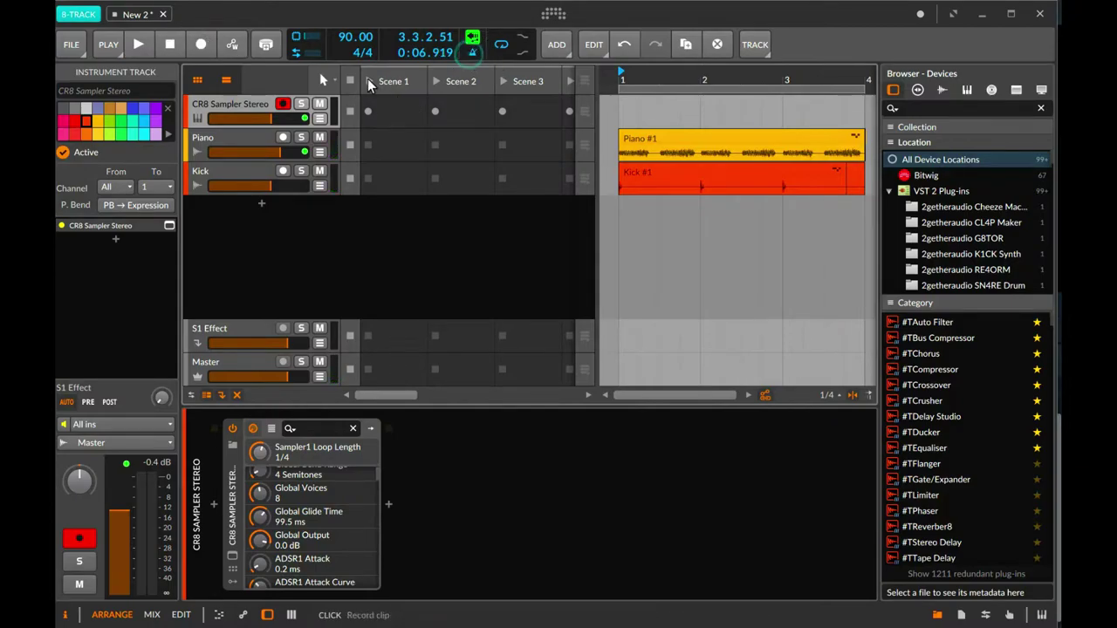
pyautogui.click(200, 48)
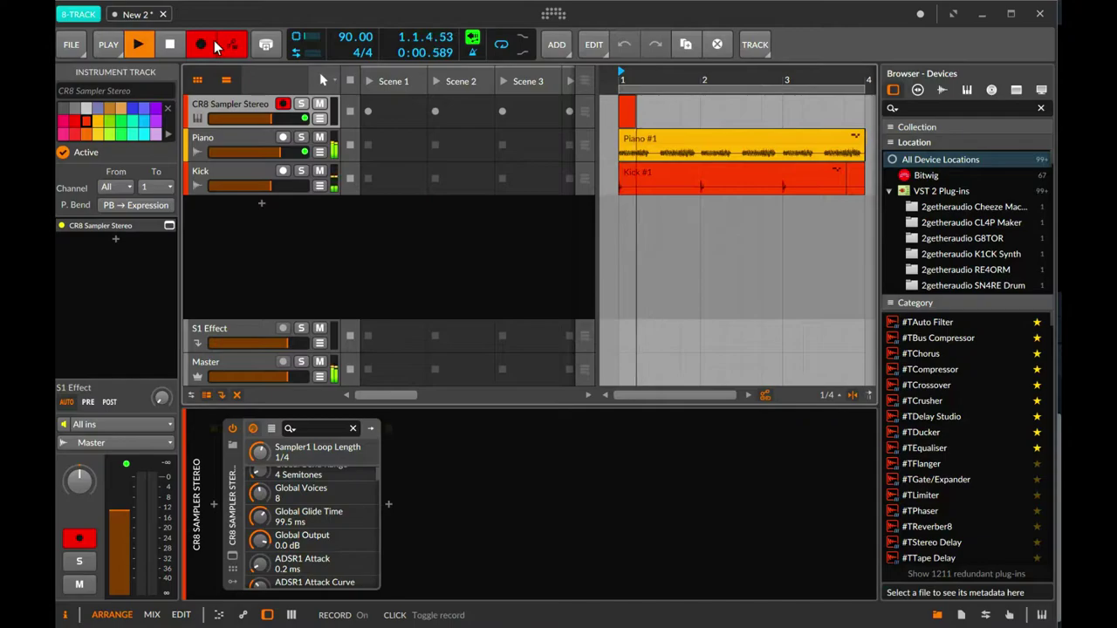
pyautogui.press('space')
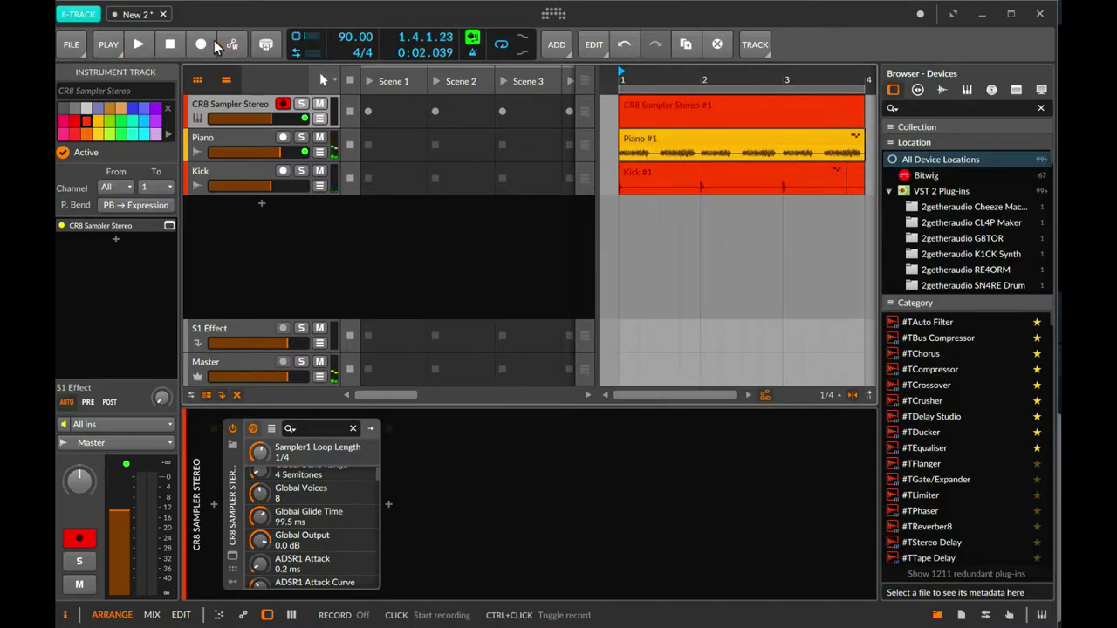
pyautogui.click(201, 50)
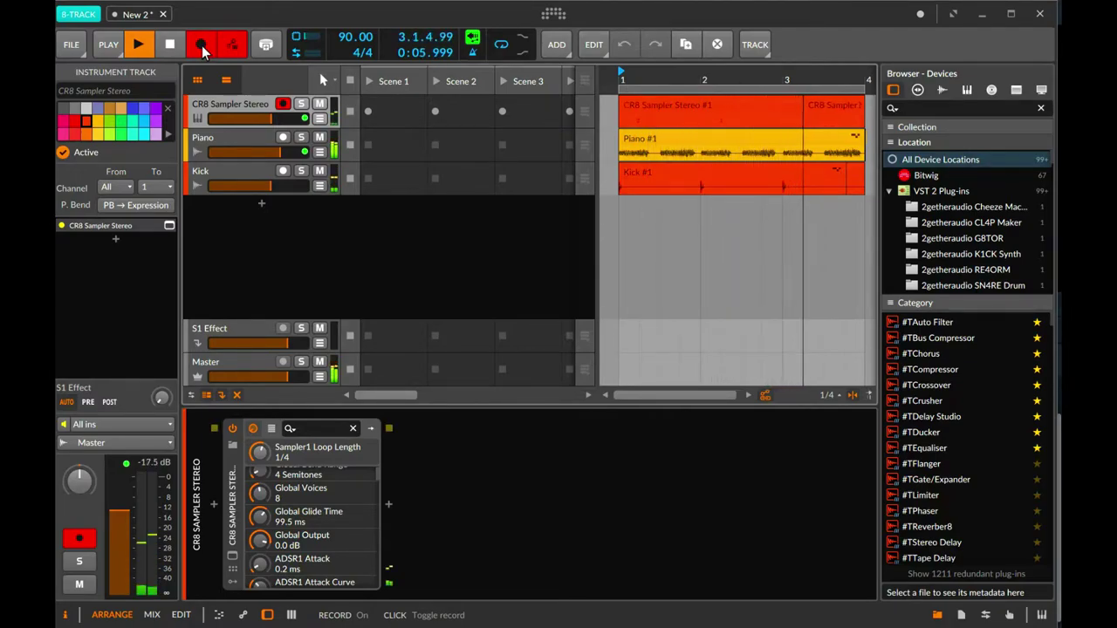
pyautogui.click(201, 48)
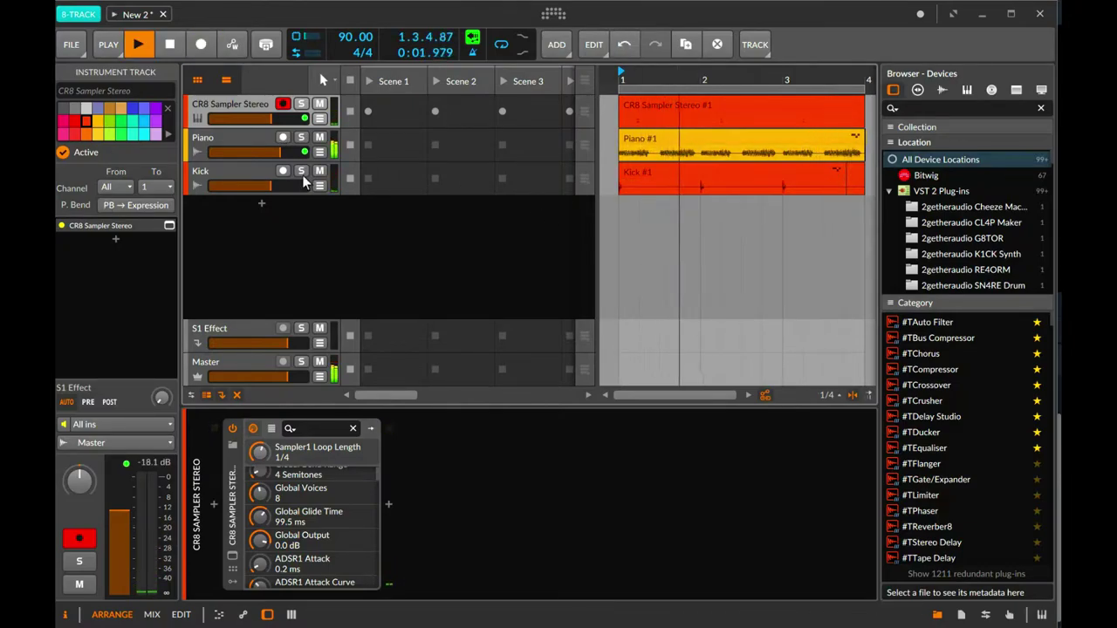
# Quantize all six recorded notes in the CR8 Sampler Stereo #1 clip to the grid and deselect them.
pyautogui.click(245, 107)
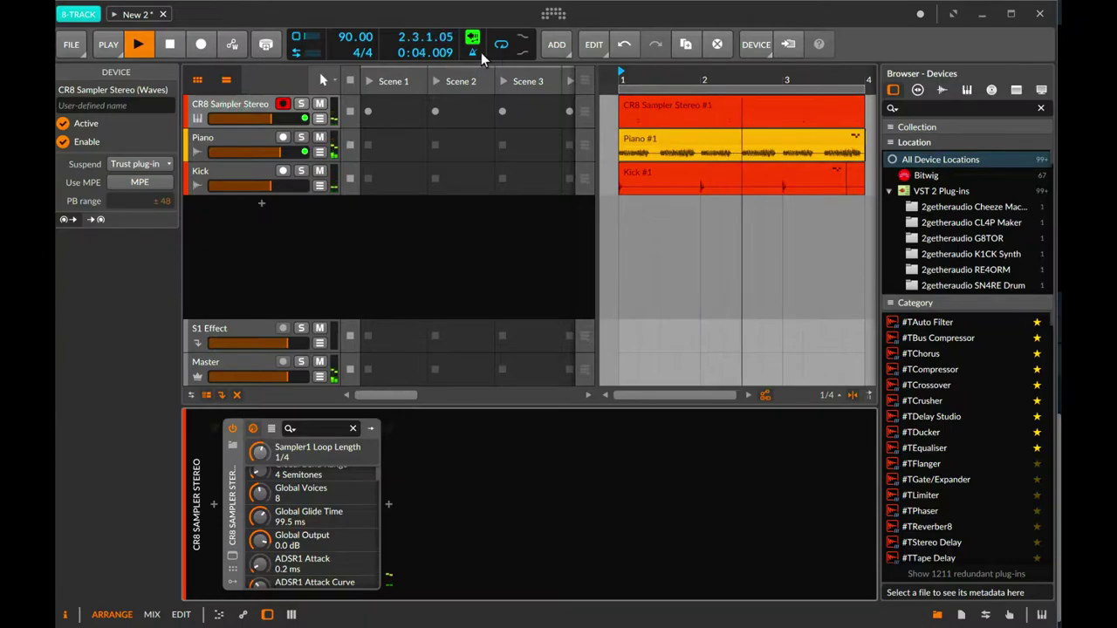
pyautogui.doubleClick(672, 106)
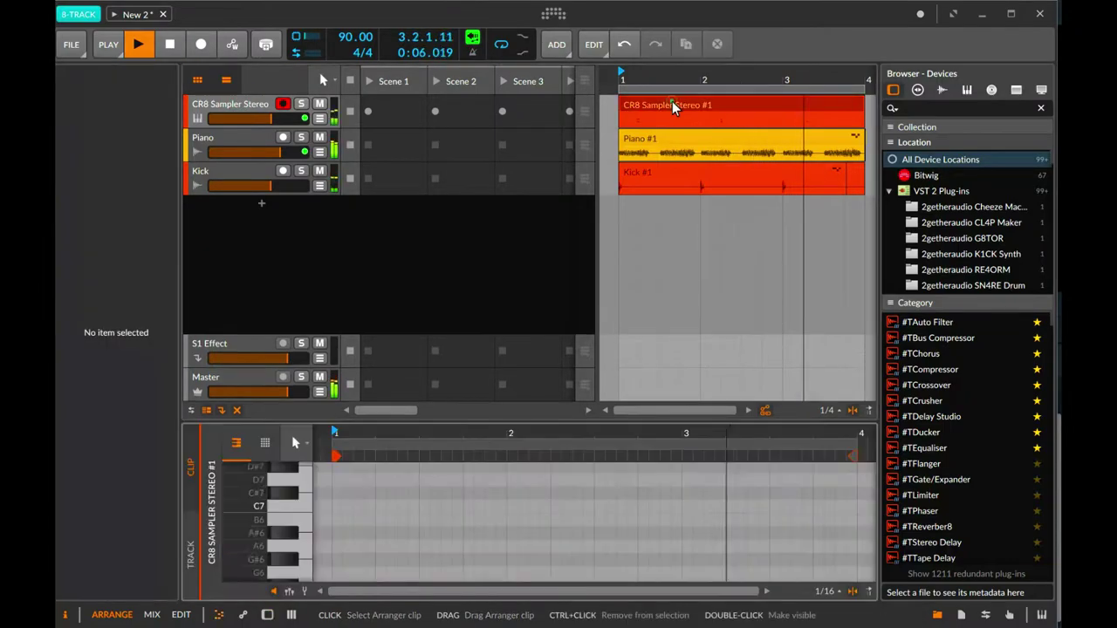
pyautogui.scroll(-3, 551, 518)
pyautogui.moveTo(785, 496); pyautogui.dragTo(370, 541)
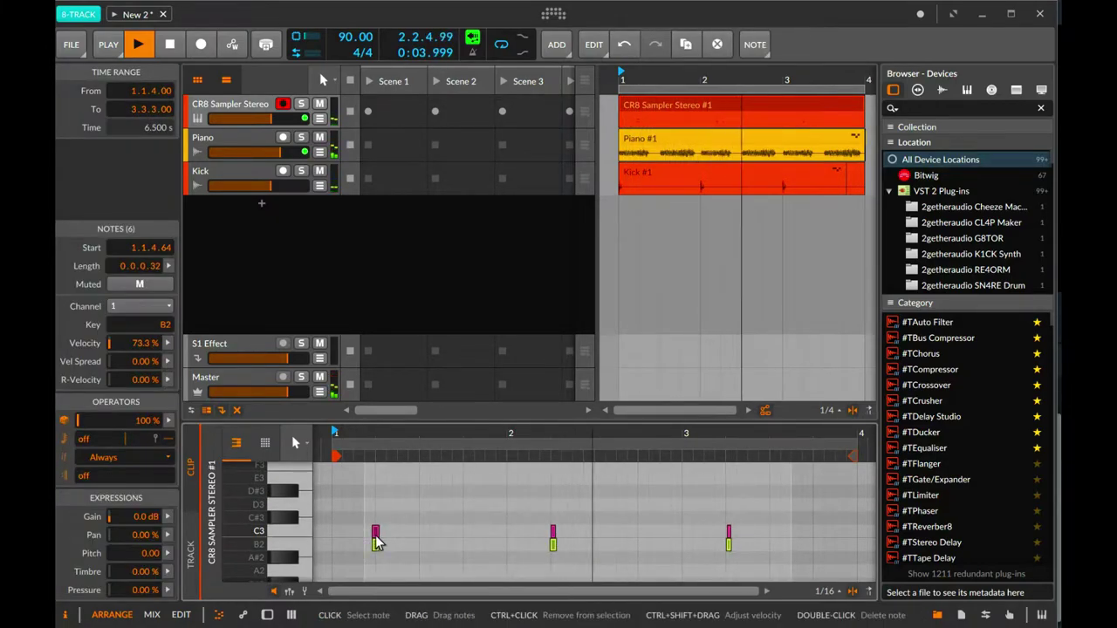
pyautogui.rightClick(378, 532)
pyautogui.click(427, 572)
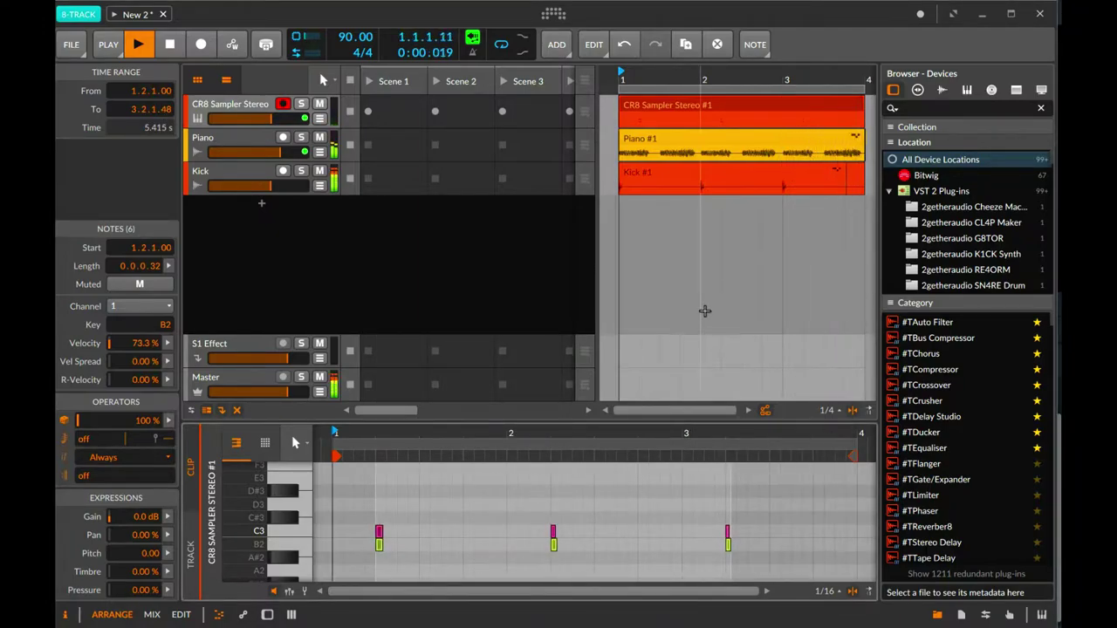
pyautogui.click(704, 311)
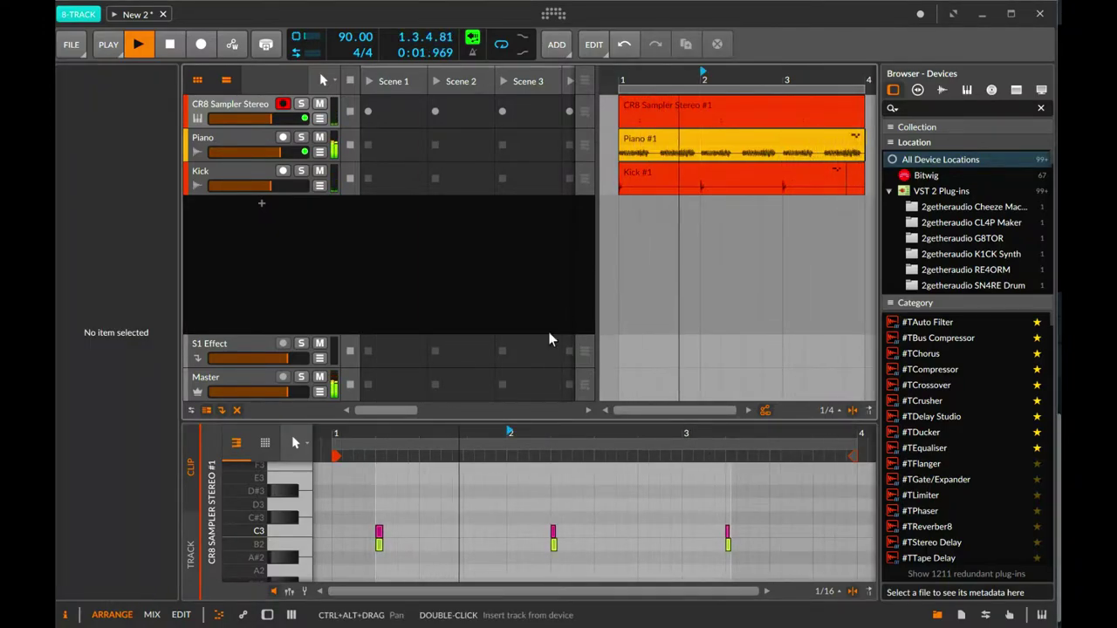
pyautogui.hotkey('alt', '2')
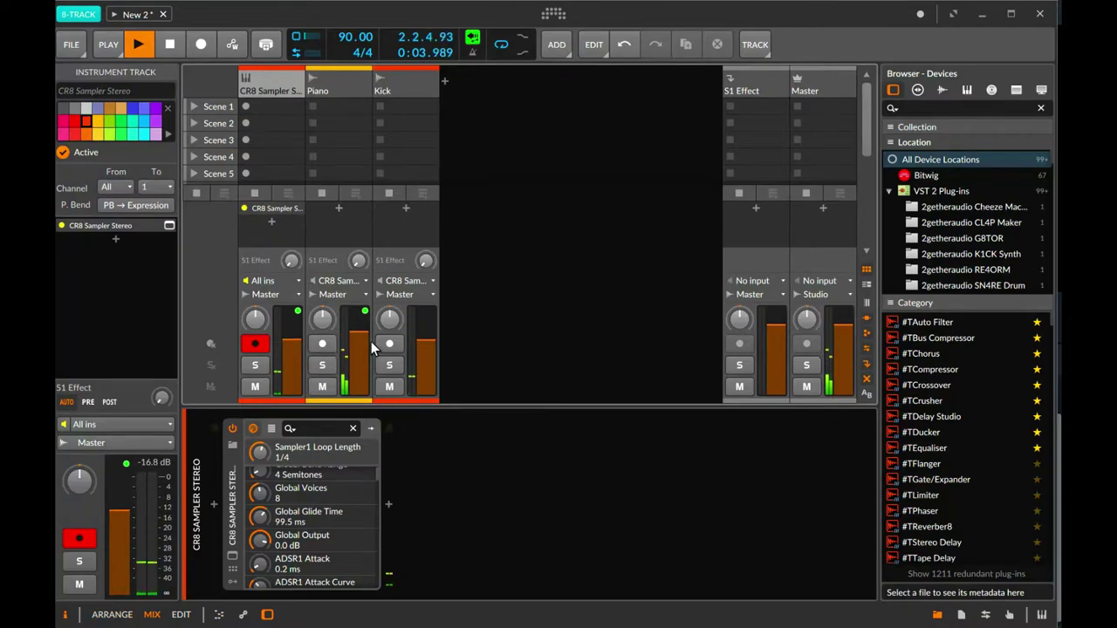
pyautogui.hotkey('alt', '1')
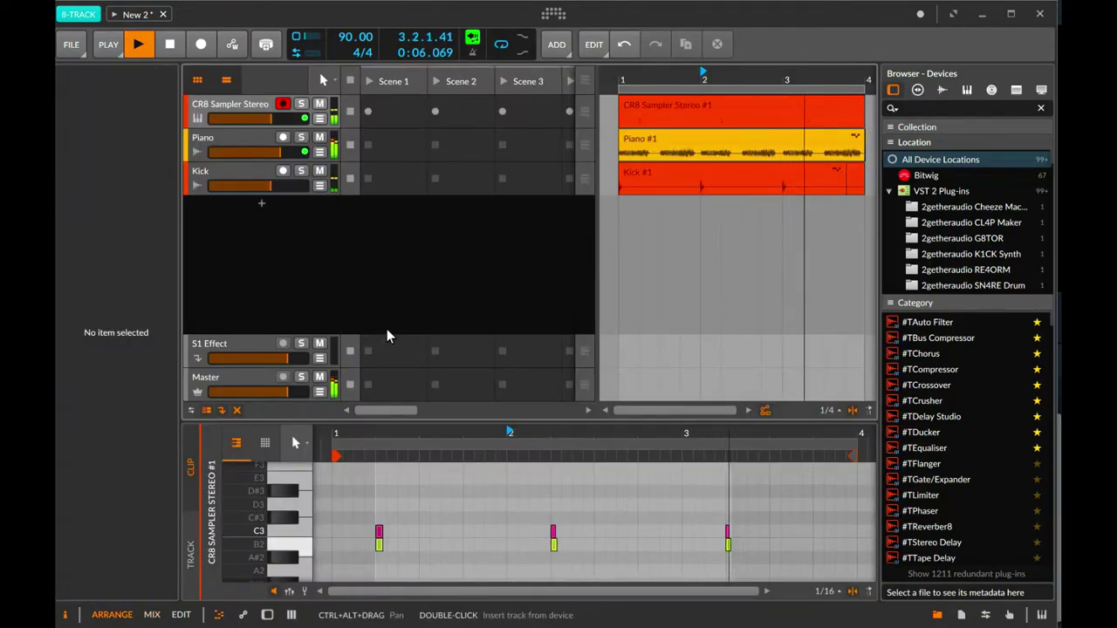
pyautogui.hotkey('alt', '2')
pyautogui.hotkey('alt', '1')
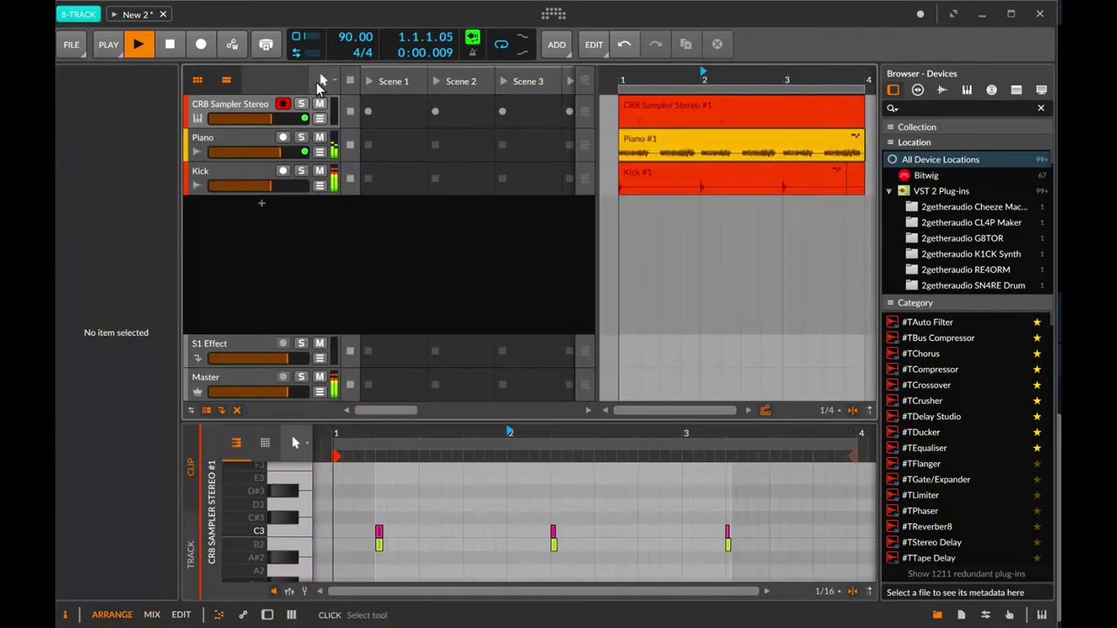
# Adjust the clap sample in the CR8 Sampler: tune -4, slightly lower filter cutoff and ADSR 1 decay 439.7 ms.
pyautogui.click(224, 120)
pyautogui.press('d')
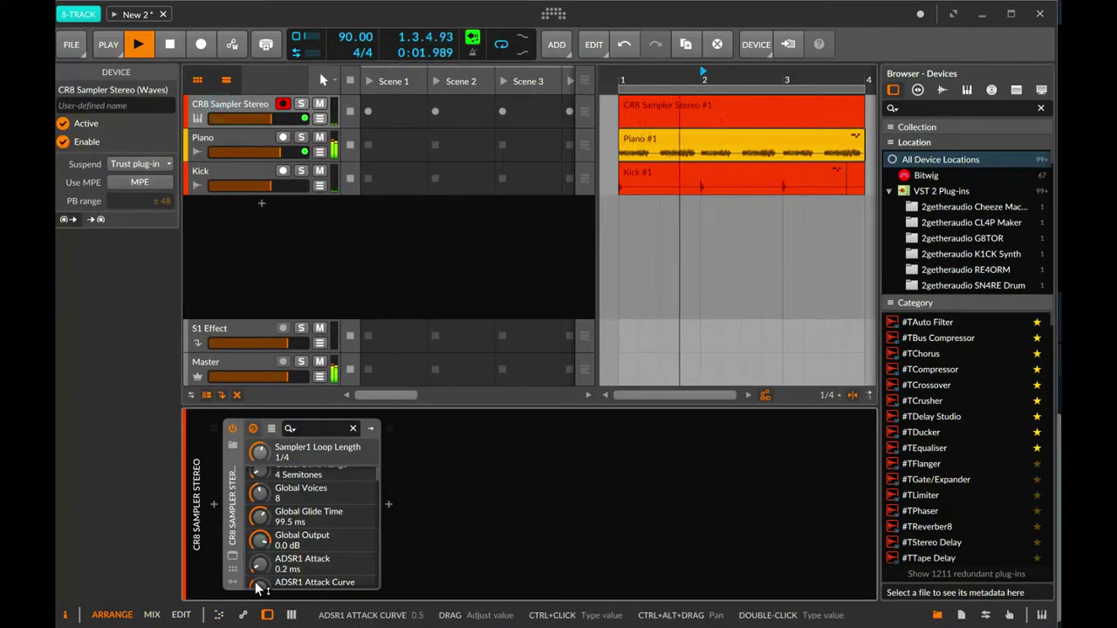
pyautogui.click(232, 556)
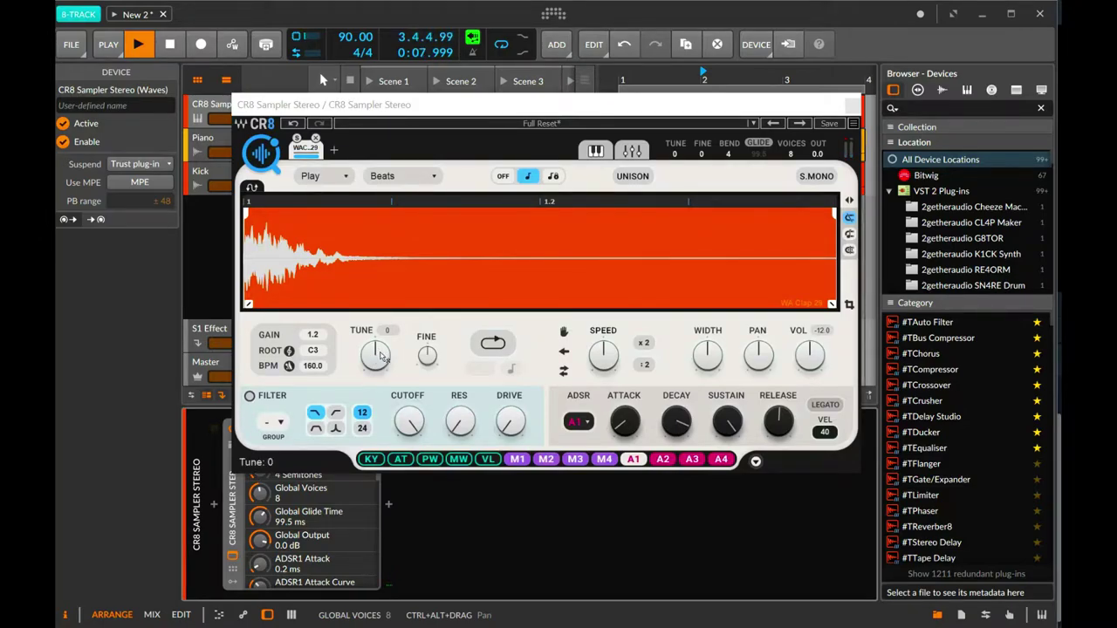
pyautogui.click(375, 352)
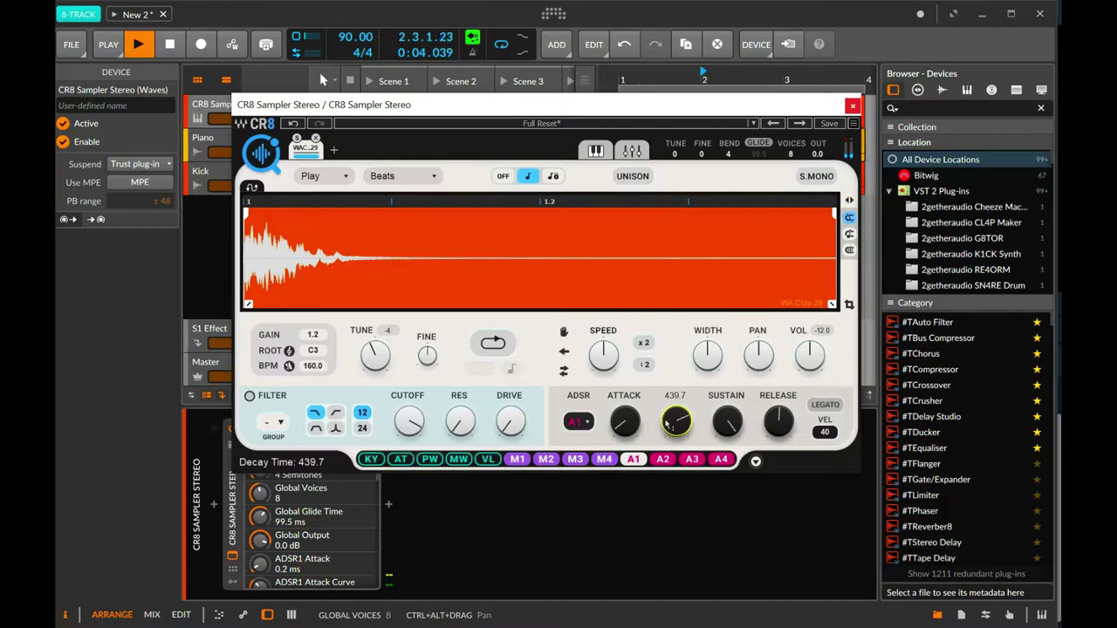
pyautogui.click(852, 107)
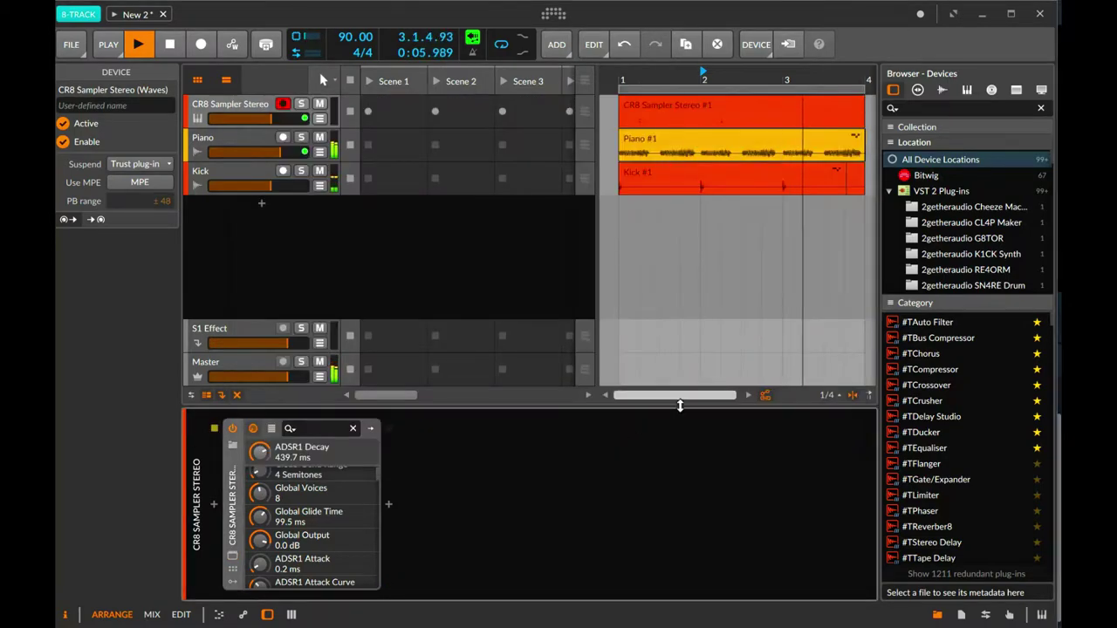
pyautogui.moveTo(685, 394)
pyautogui.mouseDown()
pyautogui.moveTo(685, 428)
pyautogui.moveTo(663, 397)
pyautogui.mouseUp()
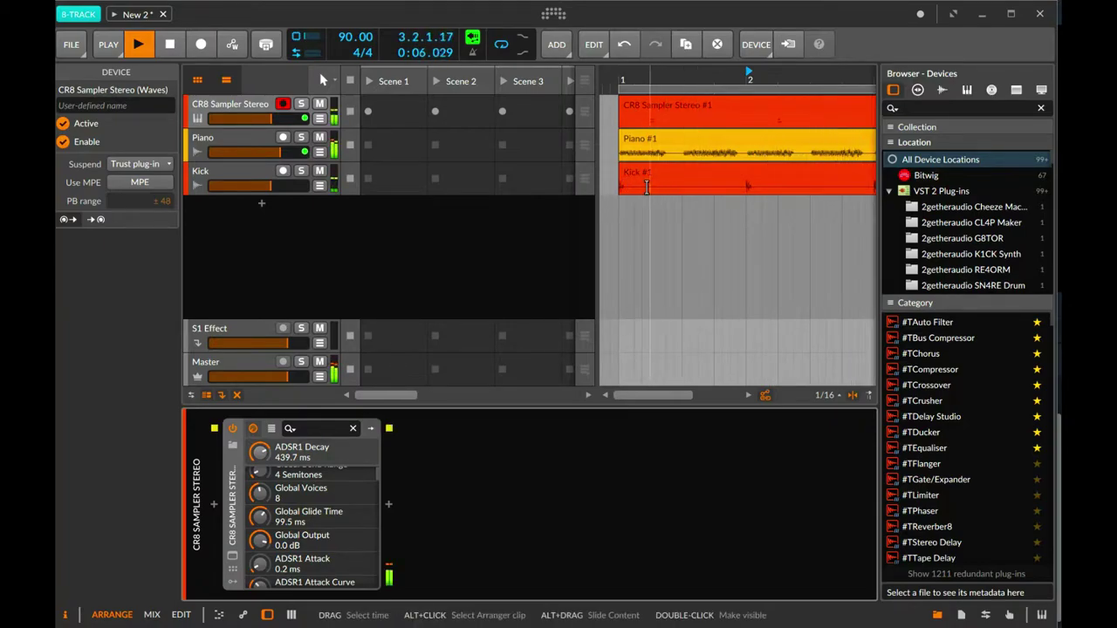
pyautogui.click(668, 107)
# Add a new audio track after the Kick track in the mixer.
pyautogui.hotkey('alt', '2')
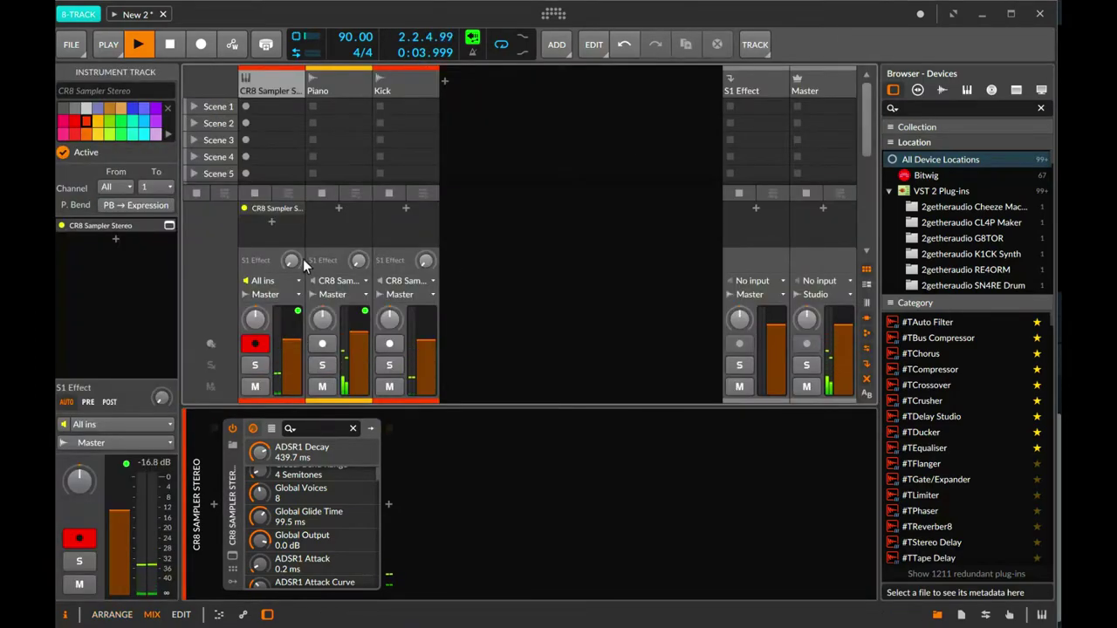
pyautogui.click(319, 90)
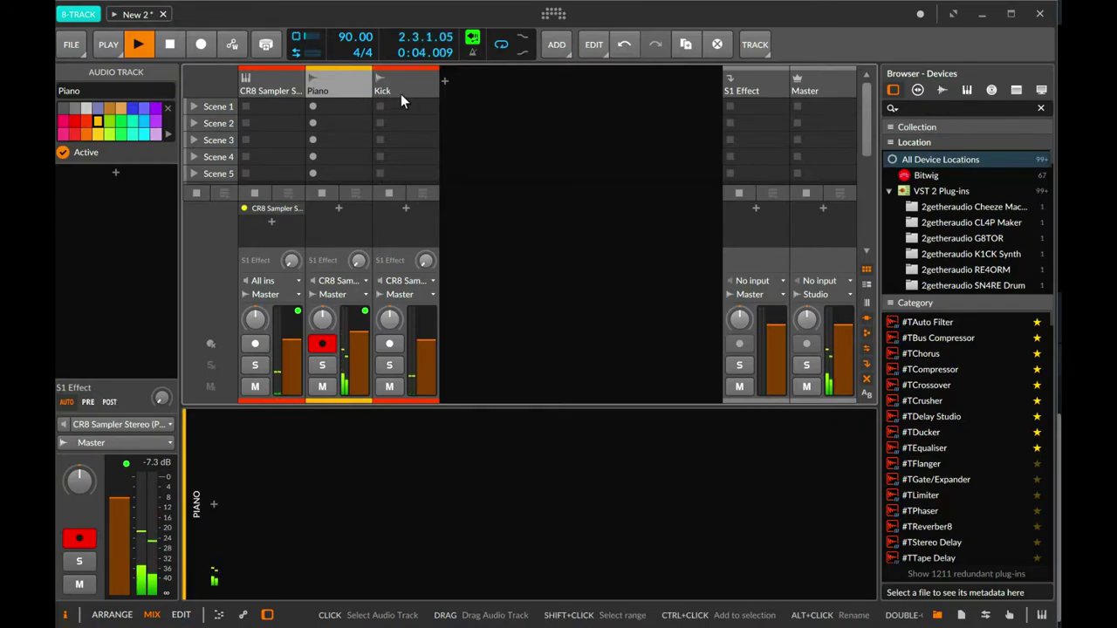
pyautogui.rightClick(440, 104)
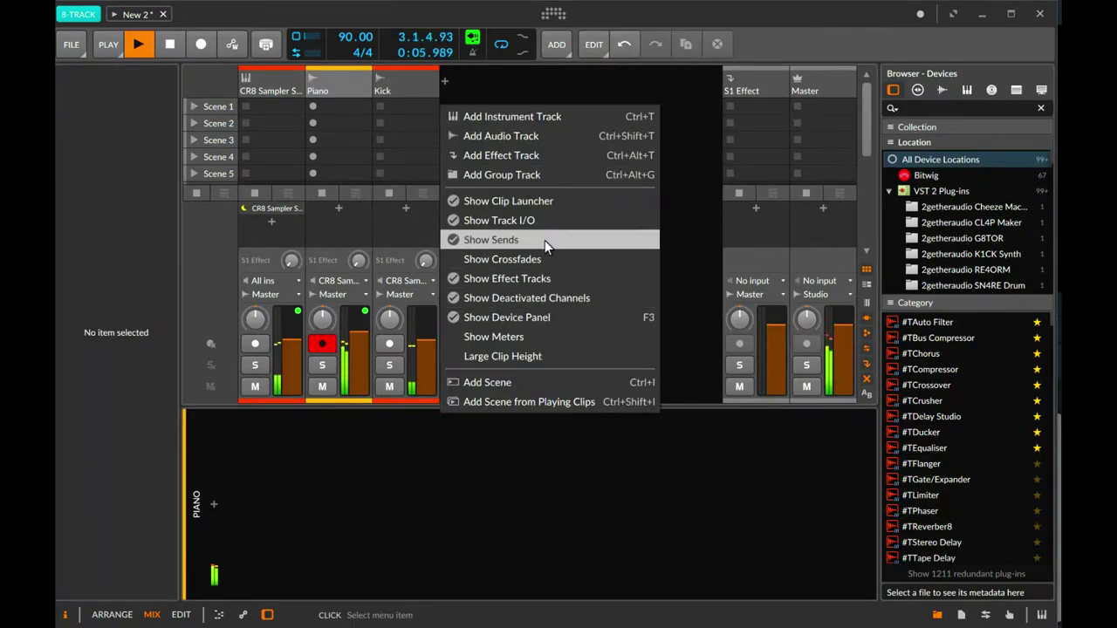
pyautogui.click(677, 186)
pyautogui.rightClick(538, 153)
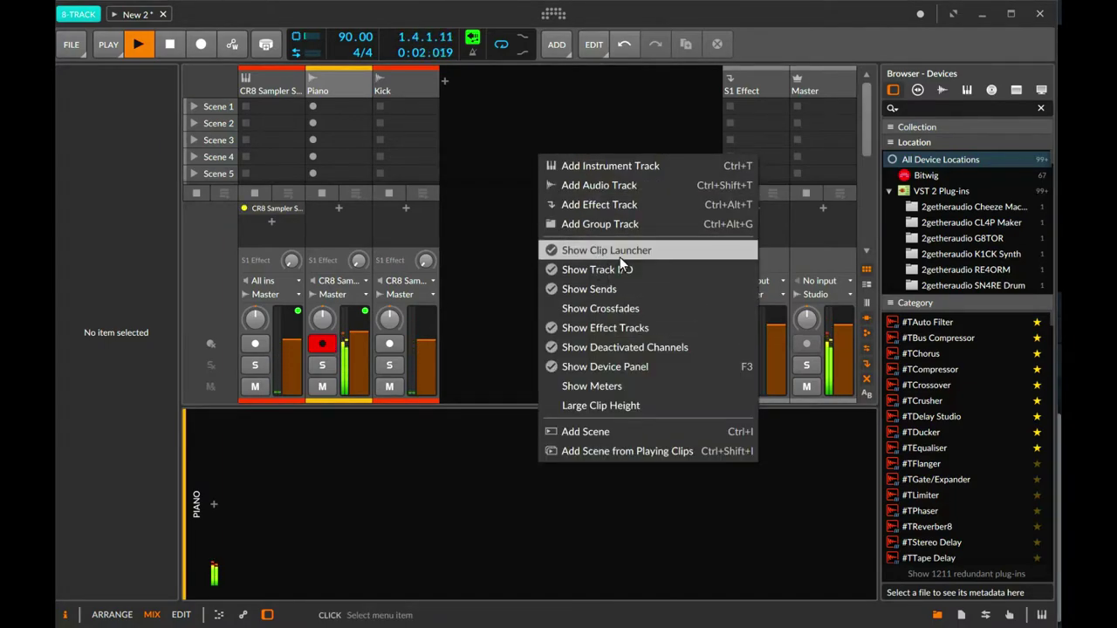
pyautogui.click(614, 186)
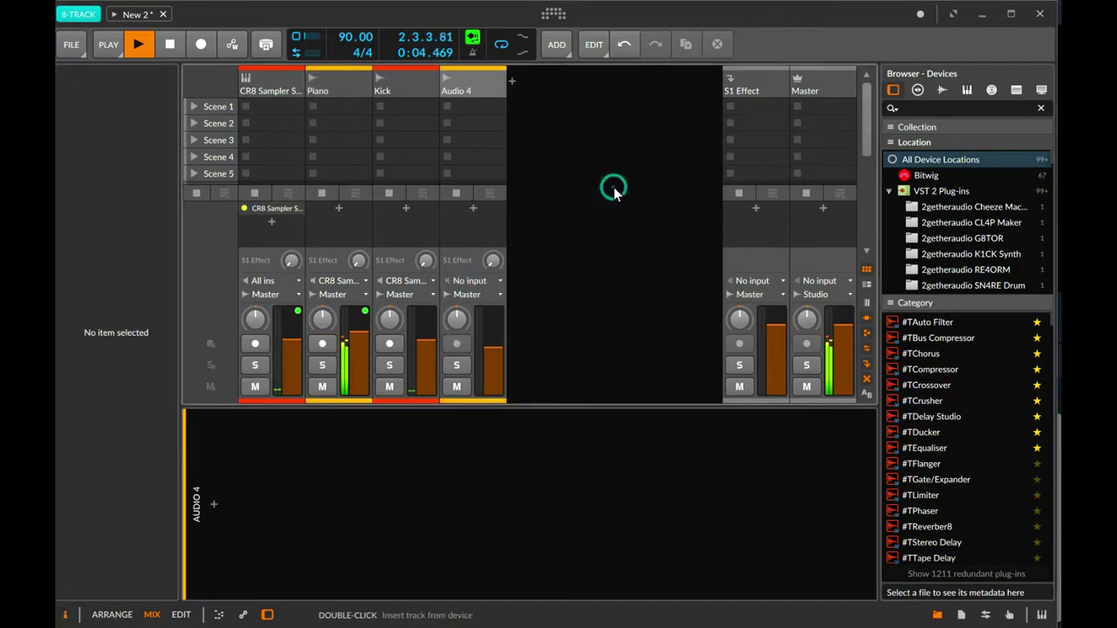
# Rename the Audio 4 track as sNARE.
pyautogui.rightClick(463, 88)
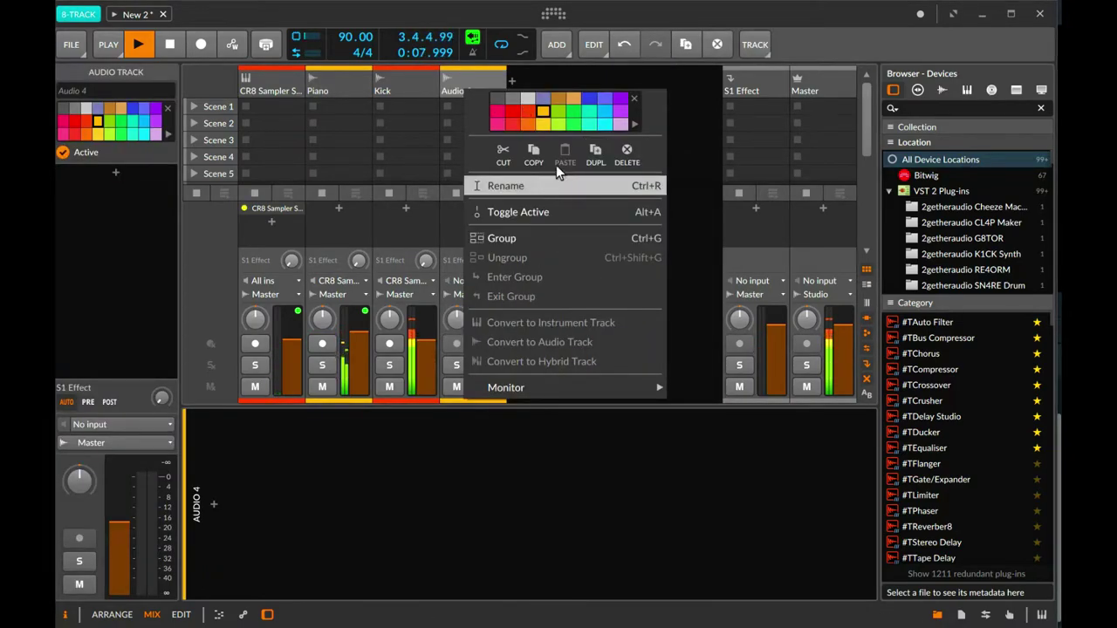
pyautogui.click(534, 187)
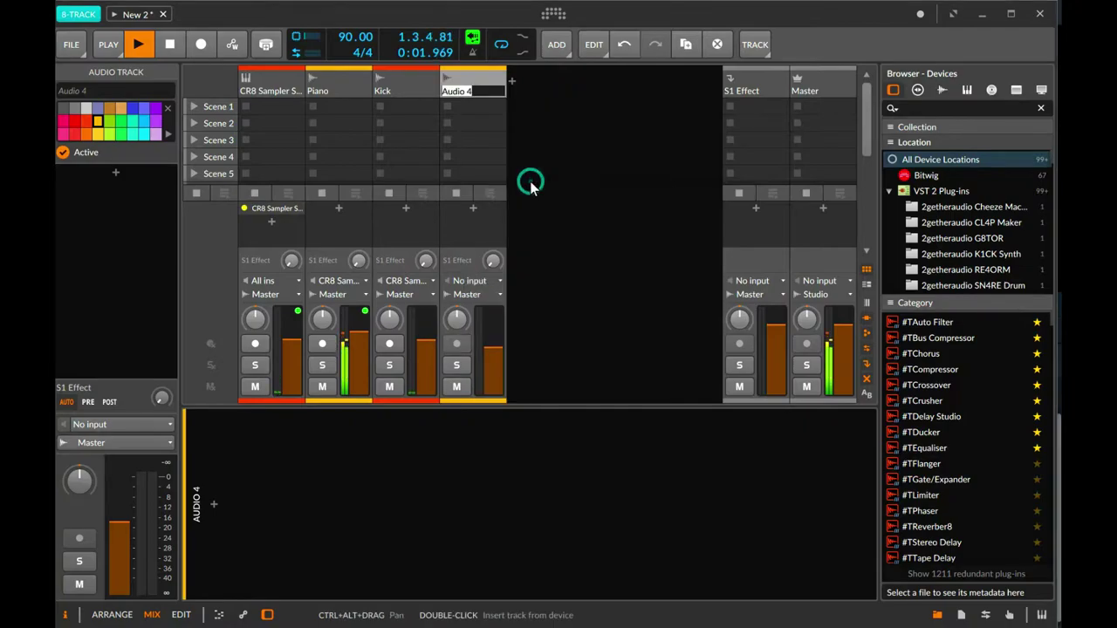
pyautogui.write('s')
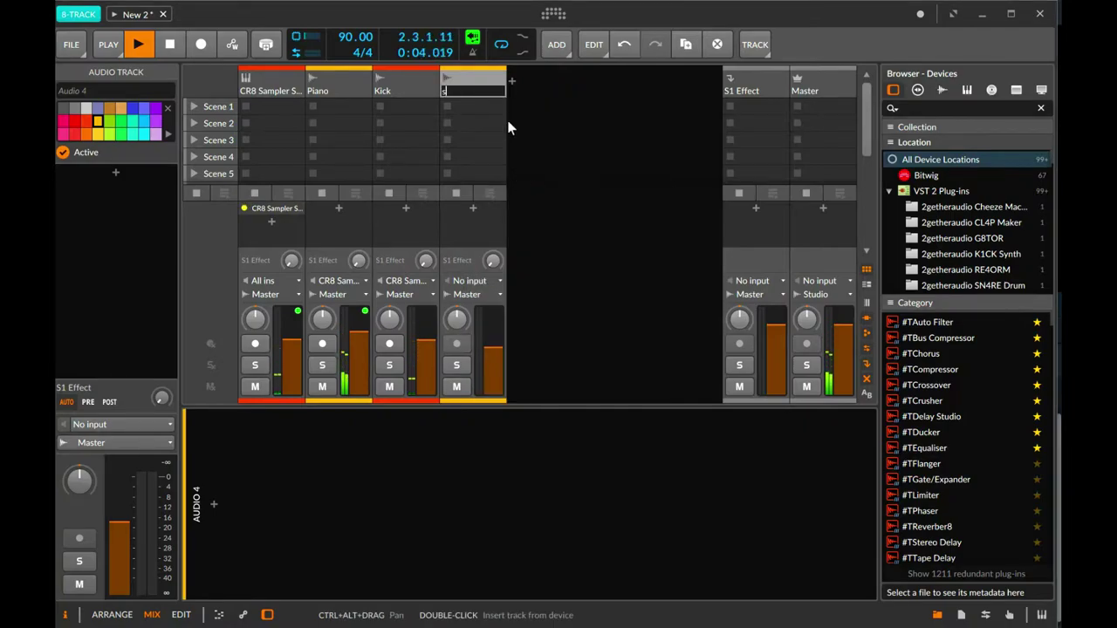
pyautogui.write('NARE')
pyautogui.press('Return')
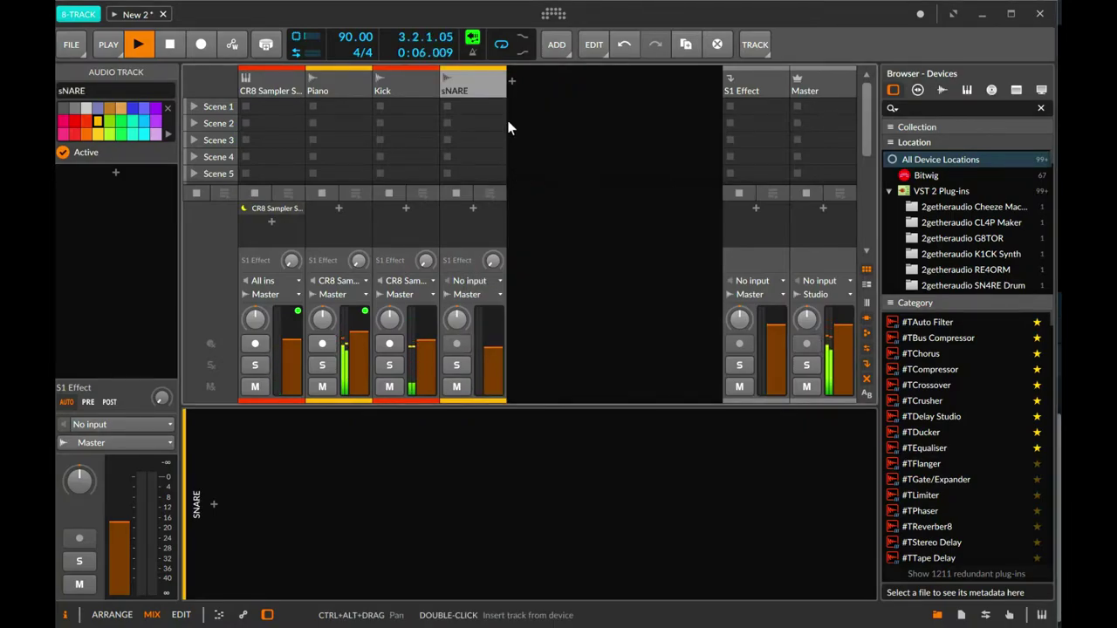
# Correct the new audio track's name to Snare.
pyautogui.rightClick(480, 85)
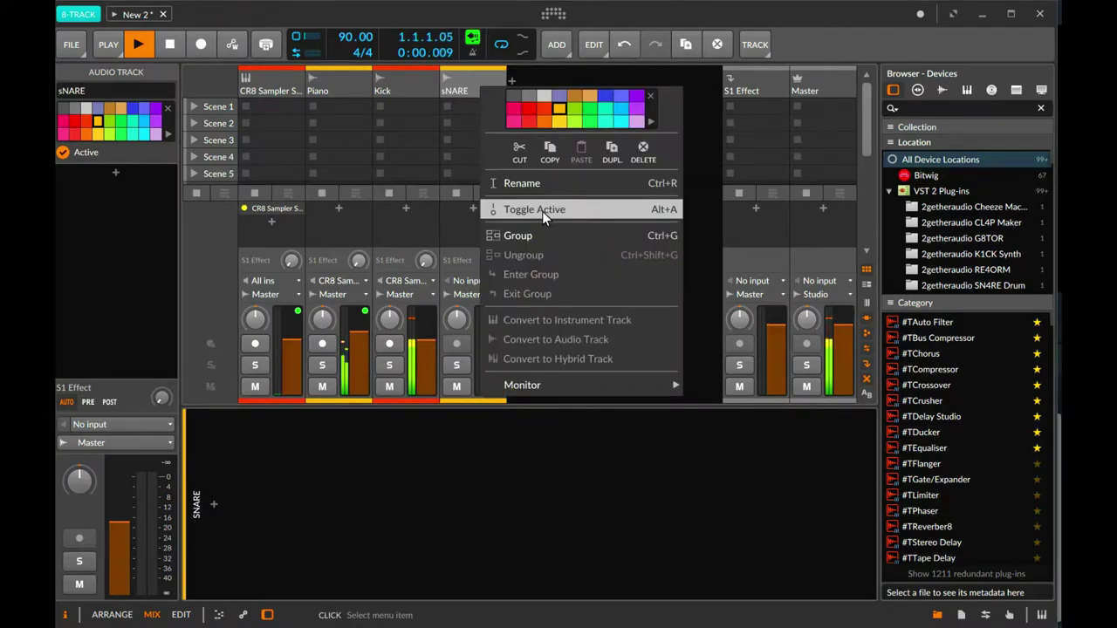
pyautogui.click(537, 187)
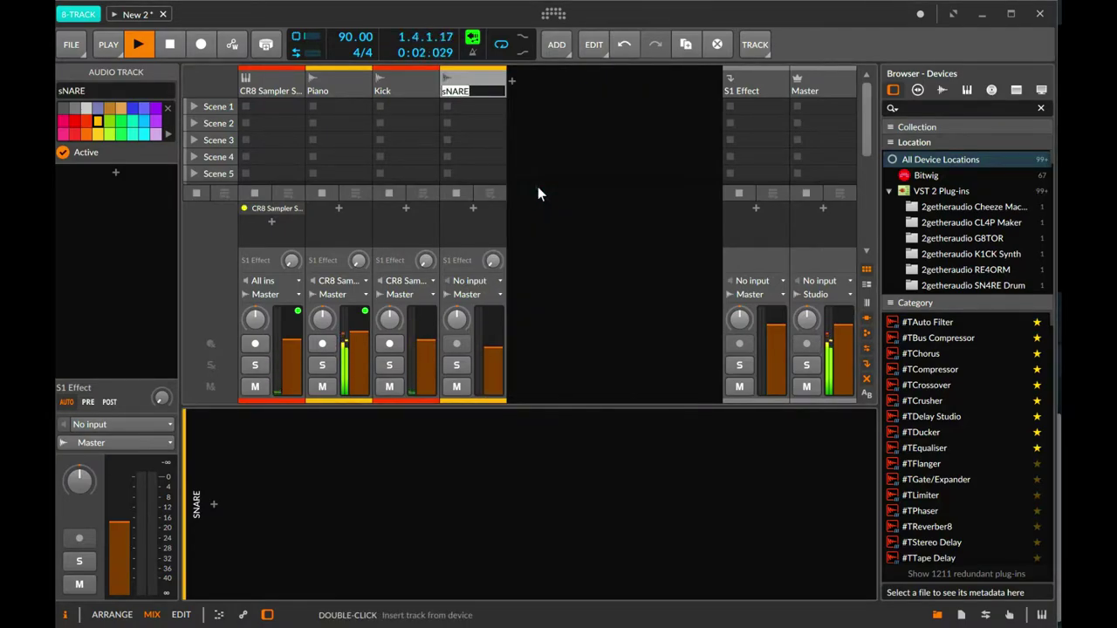
pyautogui.press('BackSpace')
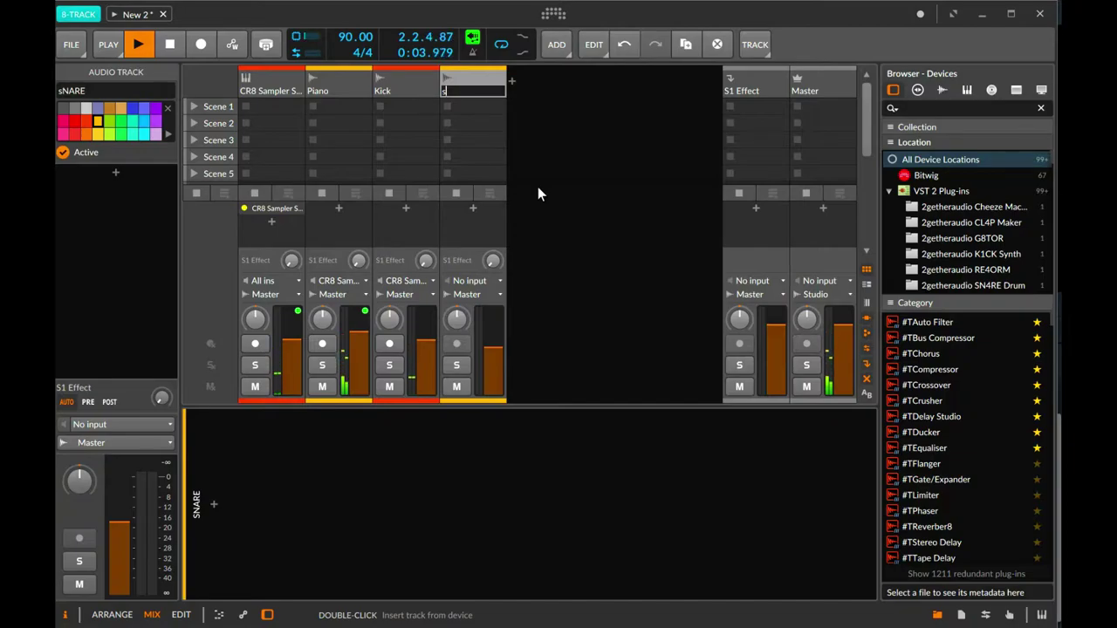
pyautogui.write('S')
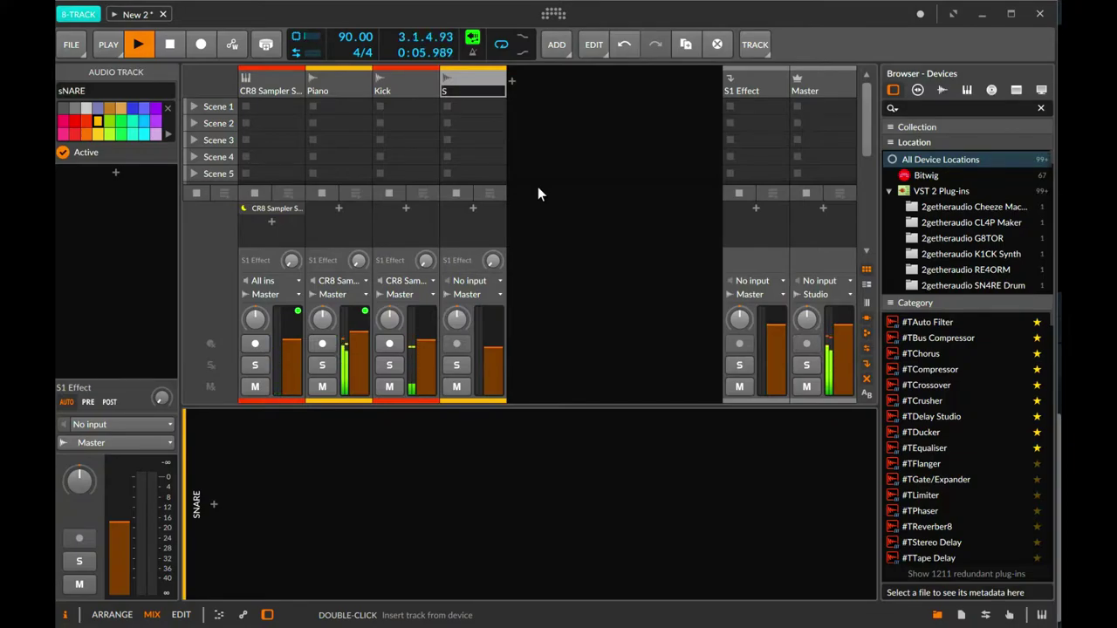
pyautogui.write('nare')
pyautogui.press('Return')
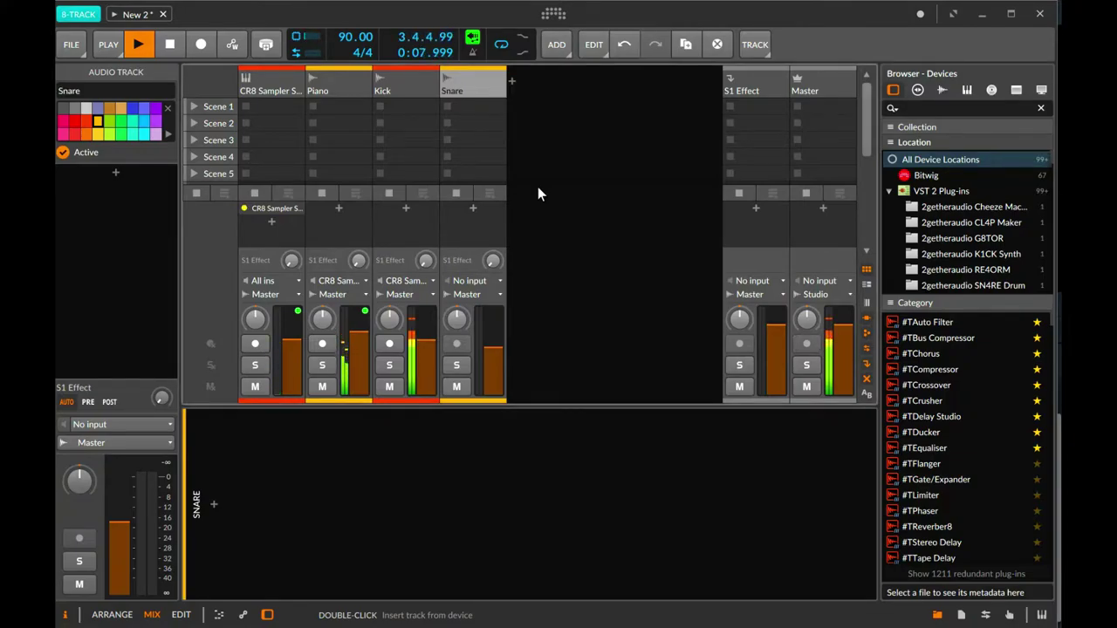
# Set the Snare track's input to the CR8 Sampler Stereo (POST) signal.
pyautogui.click(475, 280)
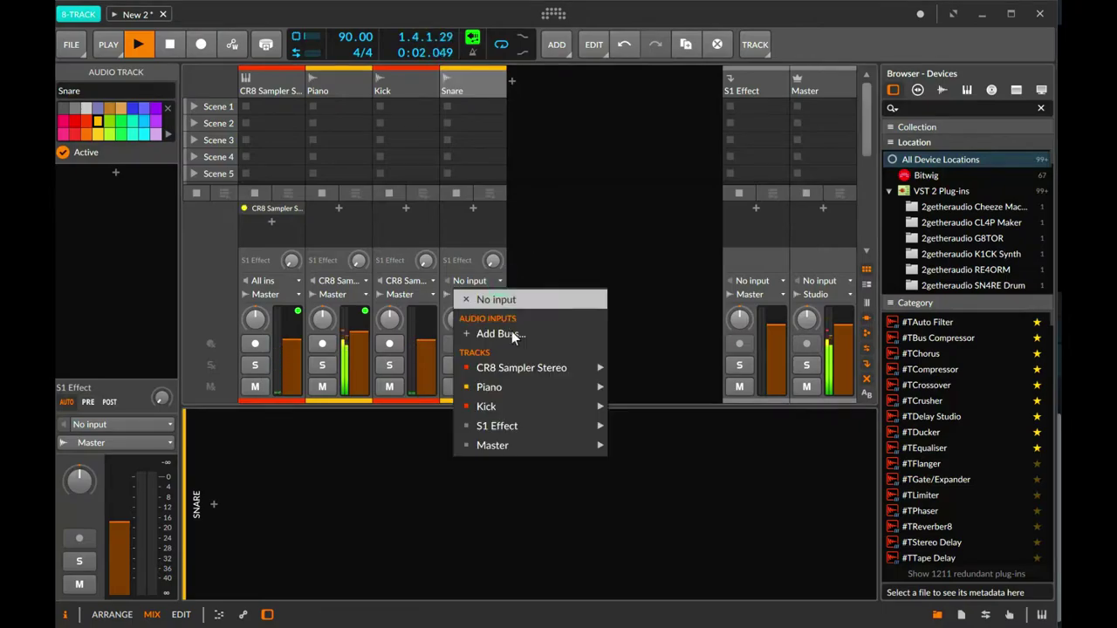
pyautogui.moveTo(580, 366)
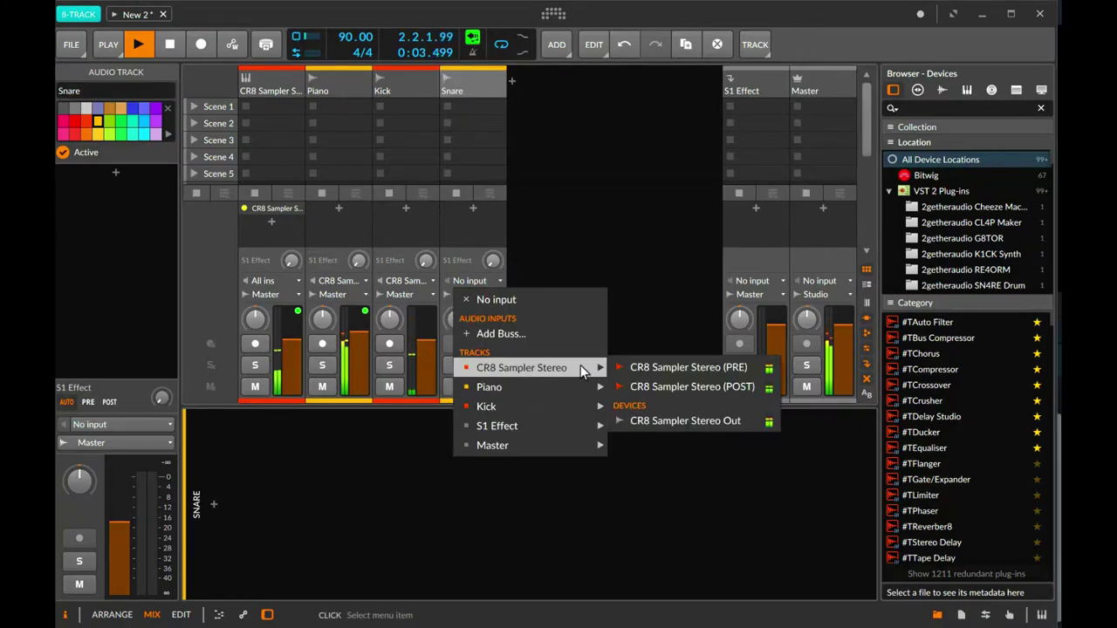
pyautogui.click(680, 386)
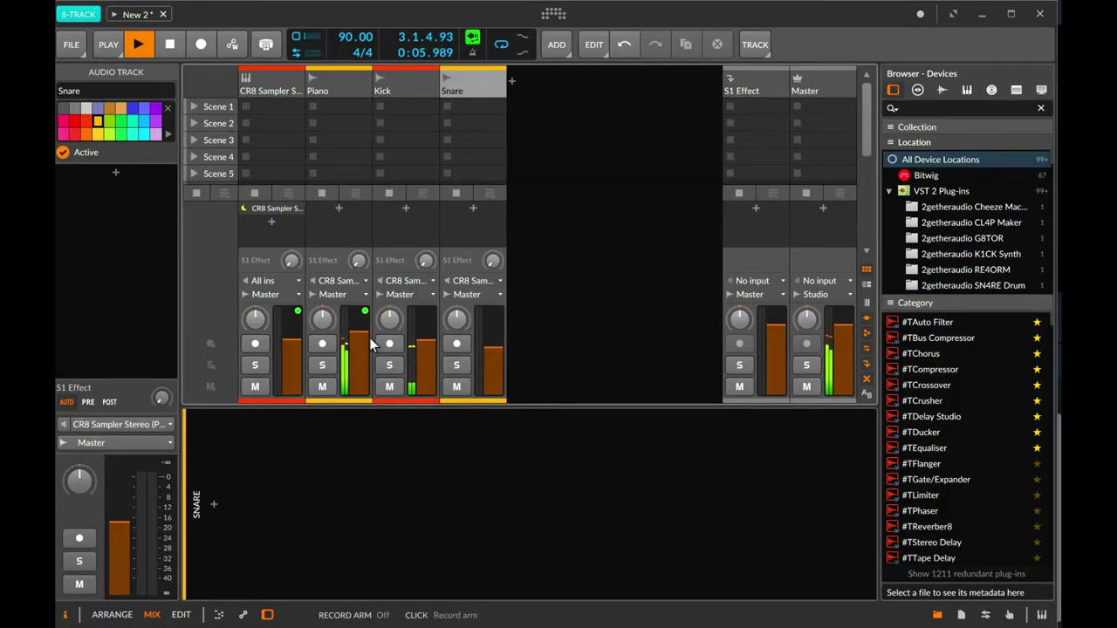
# Raise the clap sample's volume in the CR8 Sampler to -5.8 dB and close the plug-in window.
pyautogui.click(282, 88)
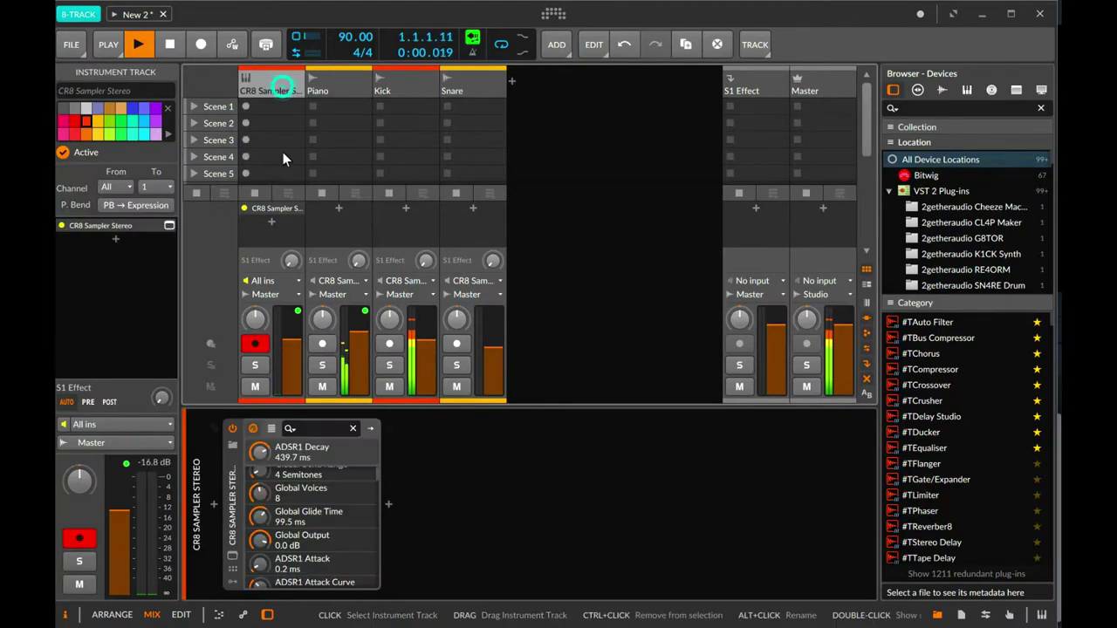
pyautogui.click(233, 557)
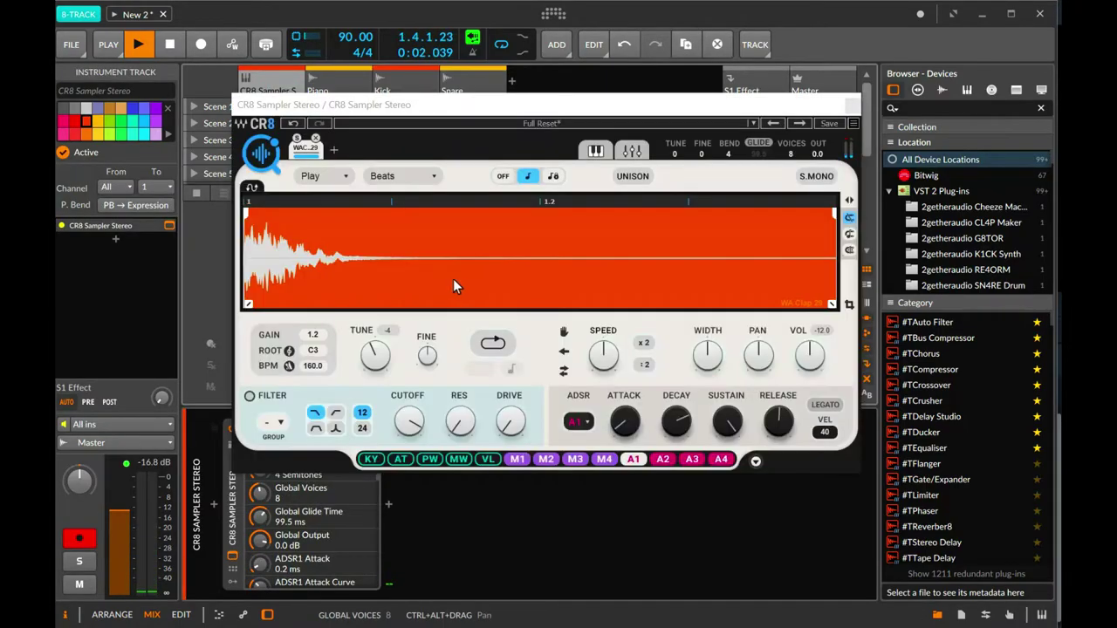
pyautogui.moveTo(809, 354); pyautogui.dragTo(809, 331)
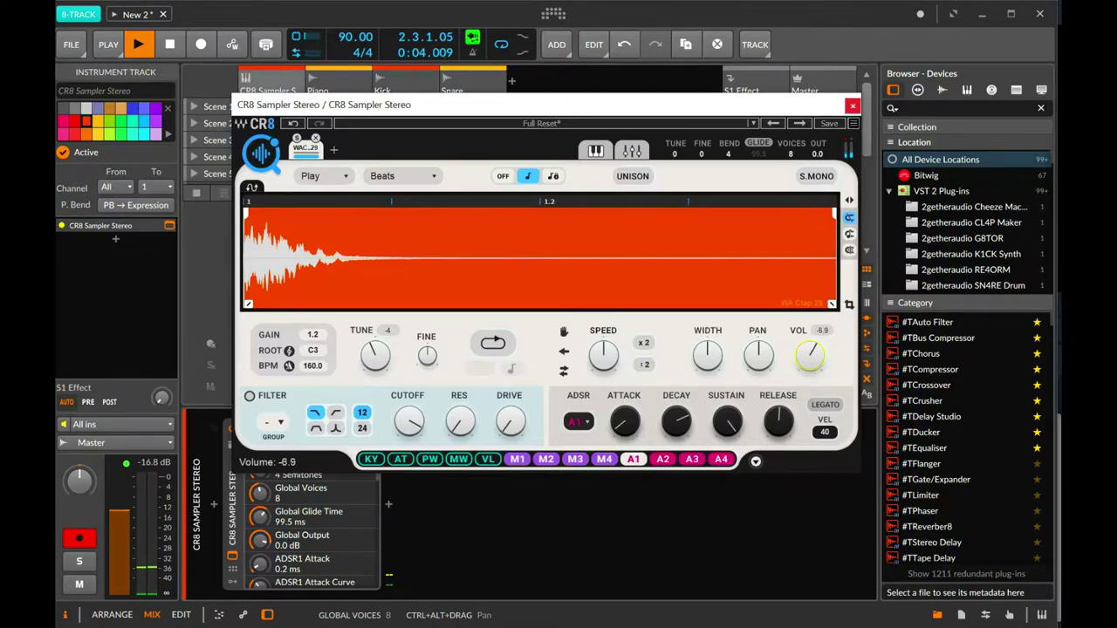
pyautogui.moveTo(810, 359)
pyautogui.moveTo(810, 355); pyautogui.dragTo(810, 351)
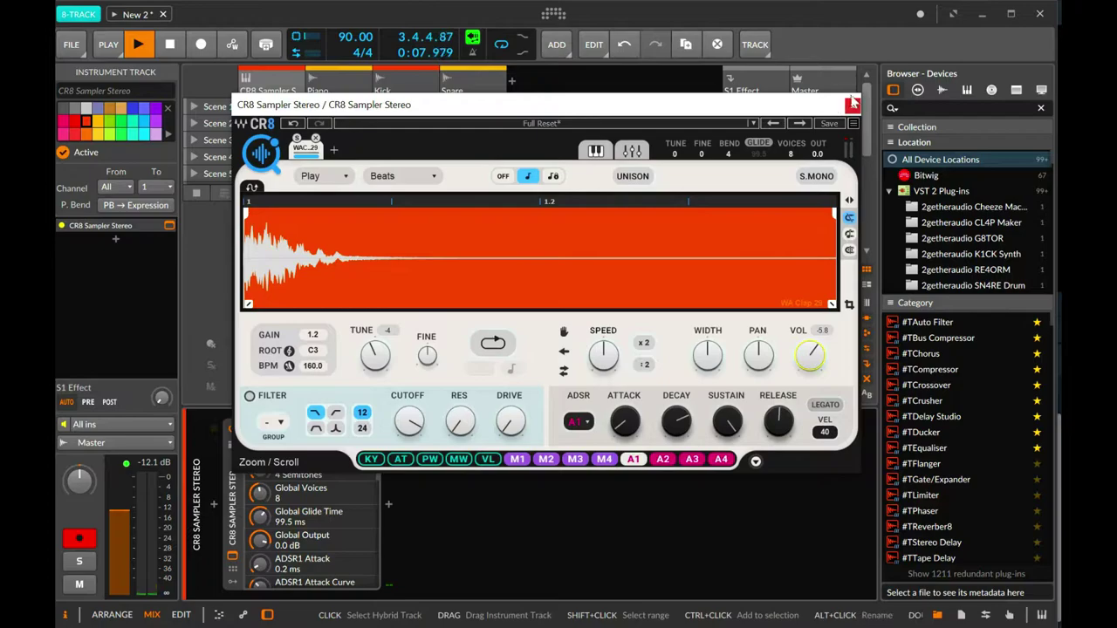
pyautogui.click(852, 105)
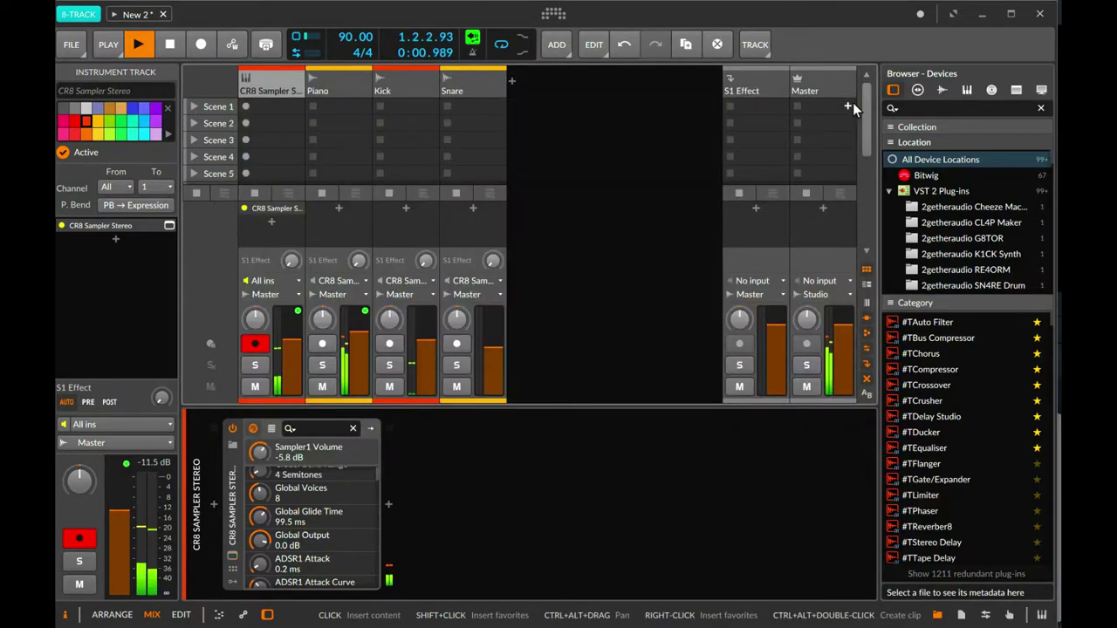
# Arm the Snare track and record the clap output onto it in the arrangement, turning looping off before stopping.
pyautogui.click(458, 343)
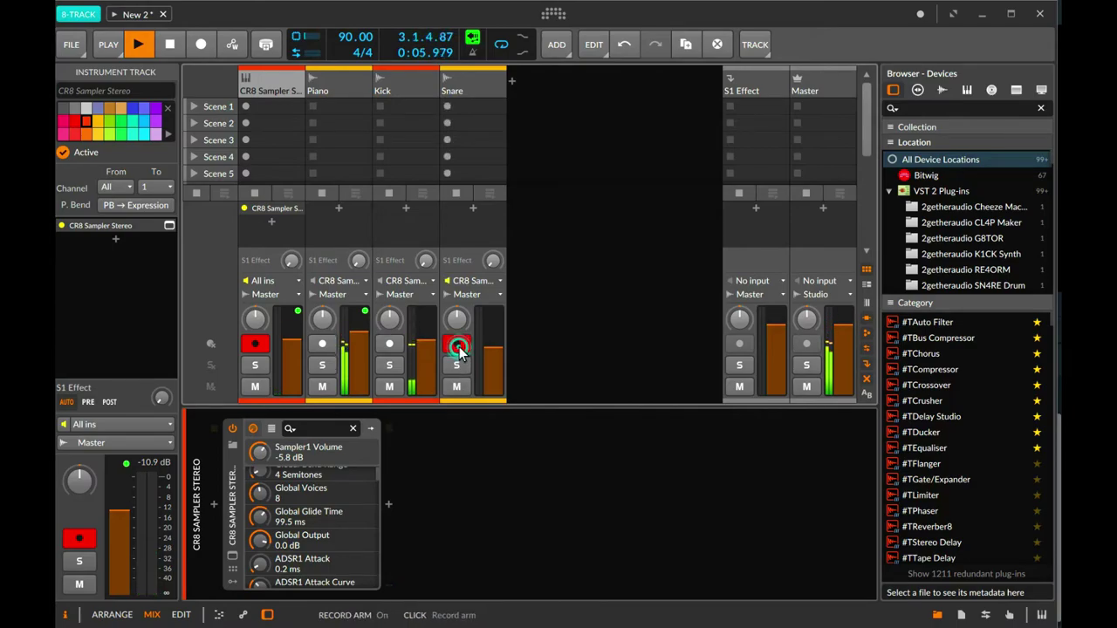
pyautogui.click(213, 50)
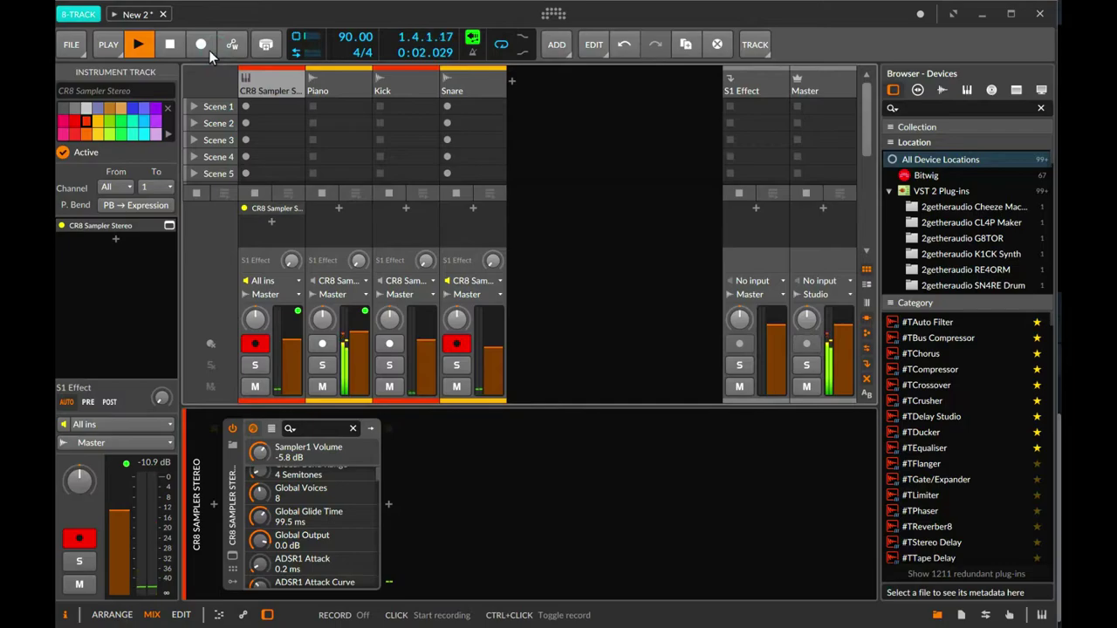
pyautogui.hotkey('alt', '1')
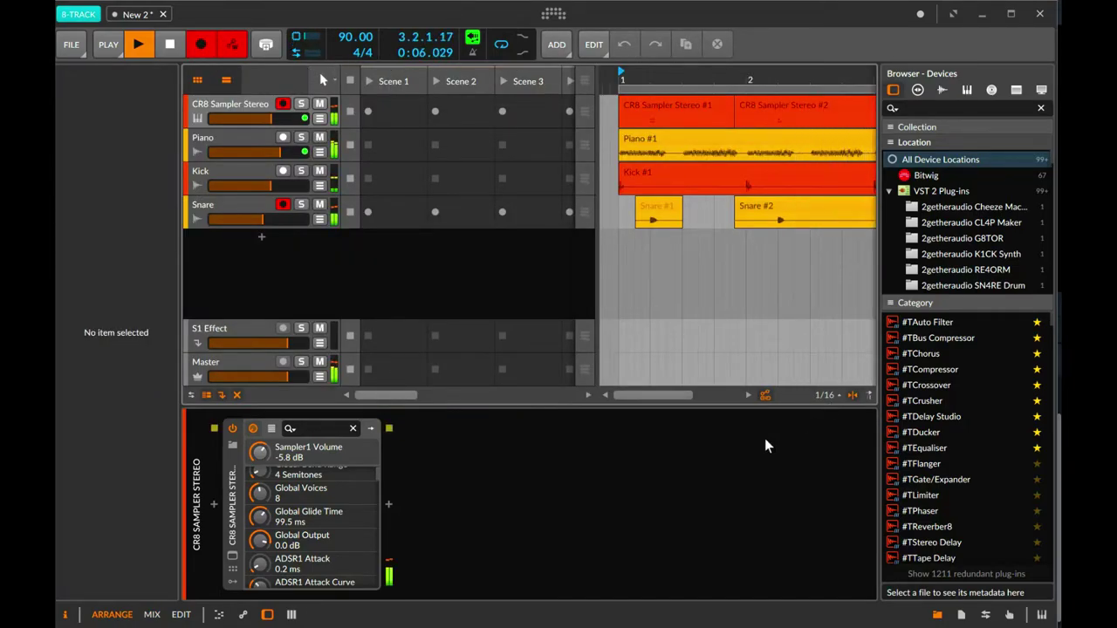
pyautogui.moveTo(742, 80); pyautogui.dragTo(672, 61)
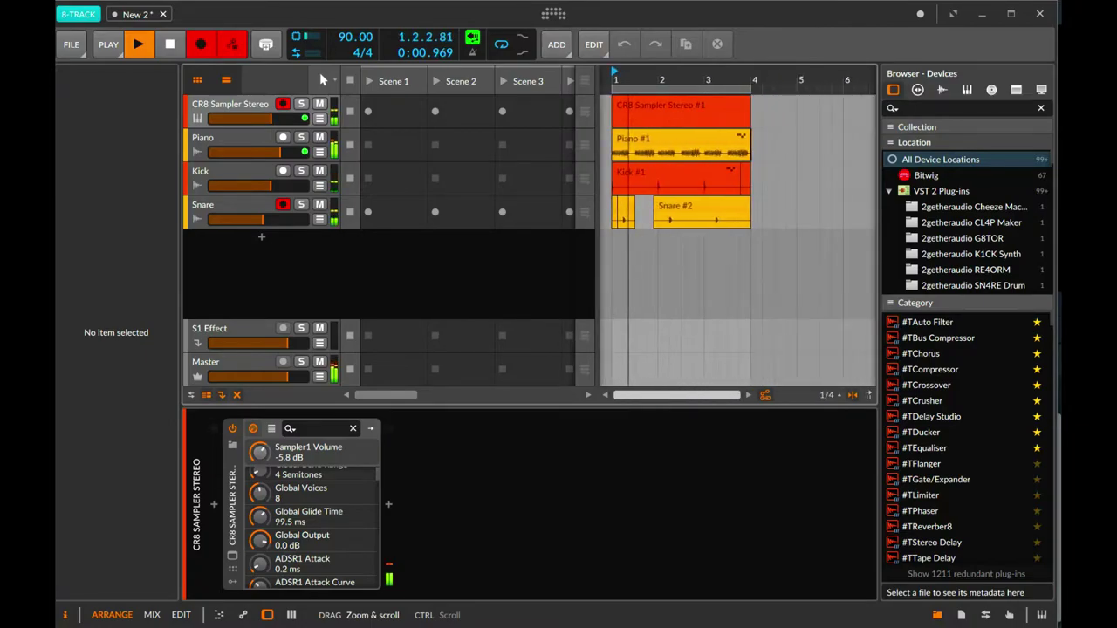
pyautogui.click(500, 43)
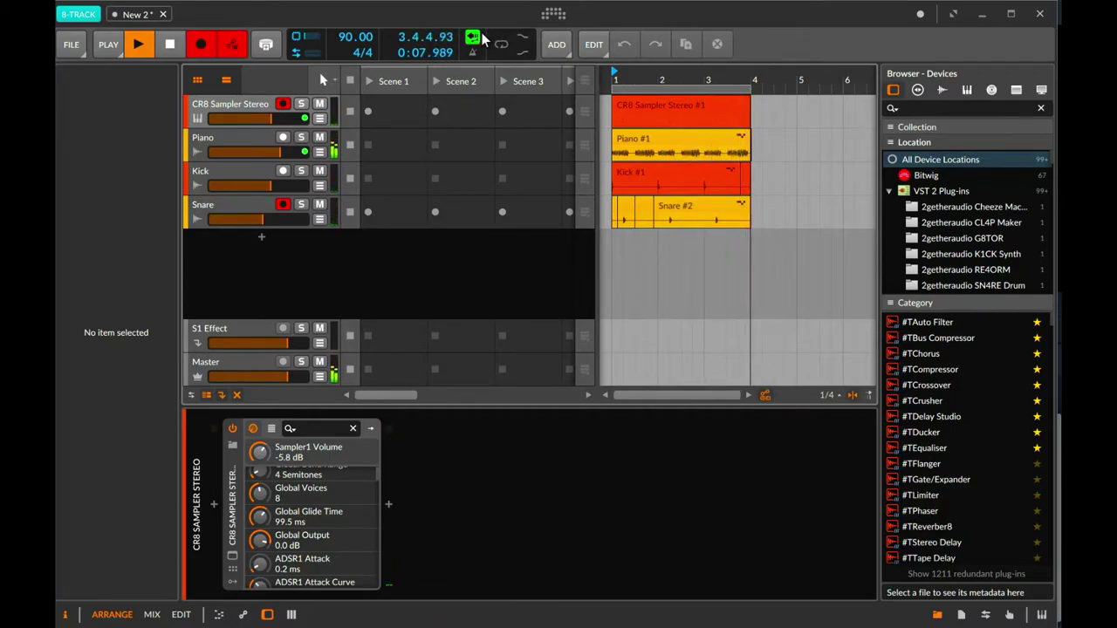
pyautogui.press('space')
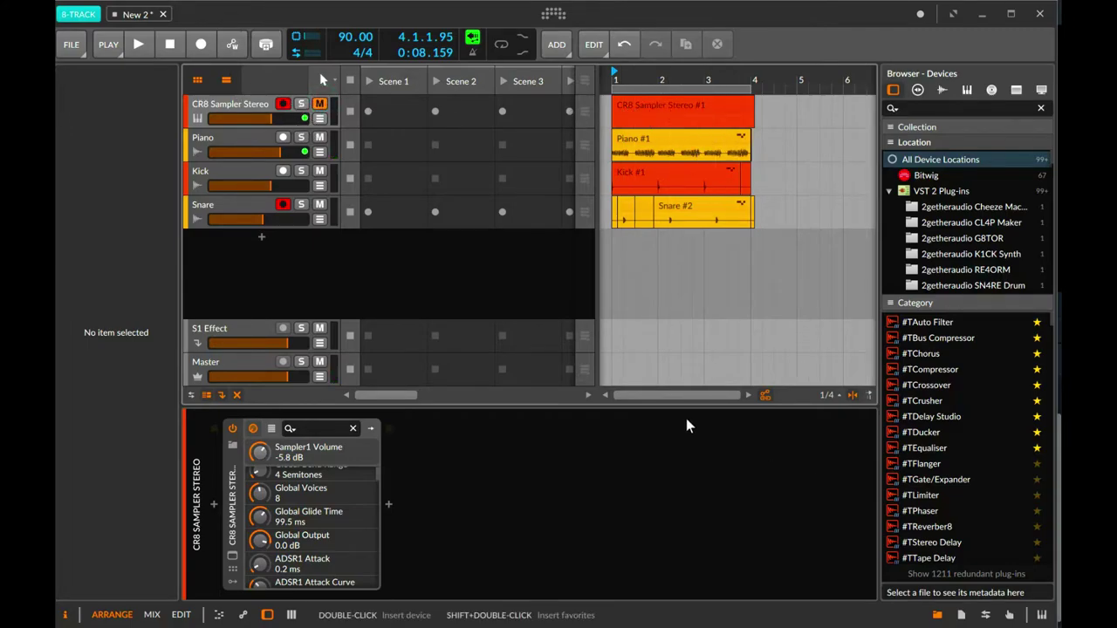
# Trim the short trailing clip on the Kick track back to the end of the Kick #1 clip.
pyautogui.moveTo(670, 397); pyautogui.dragTo(669, 422)
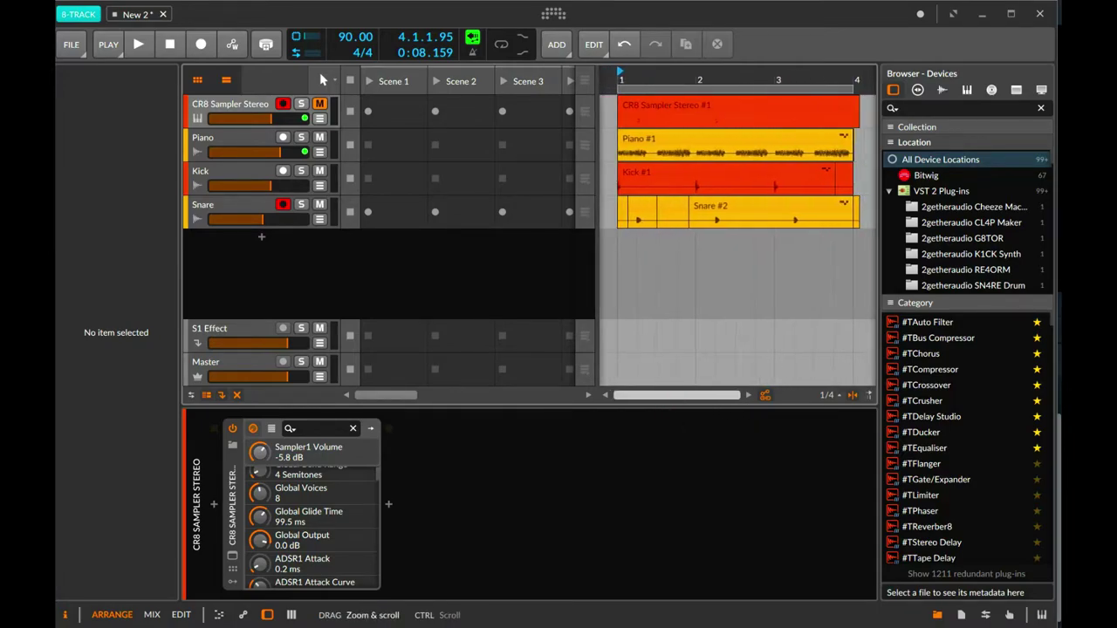
pyautogui.moveTo(854, 164); pyautogui.dragTo(807, 229)
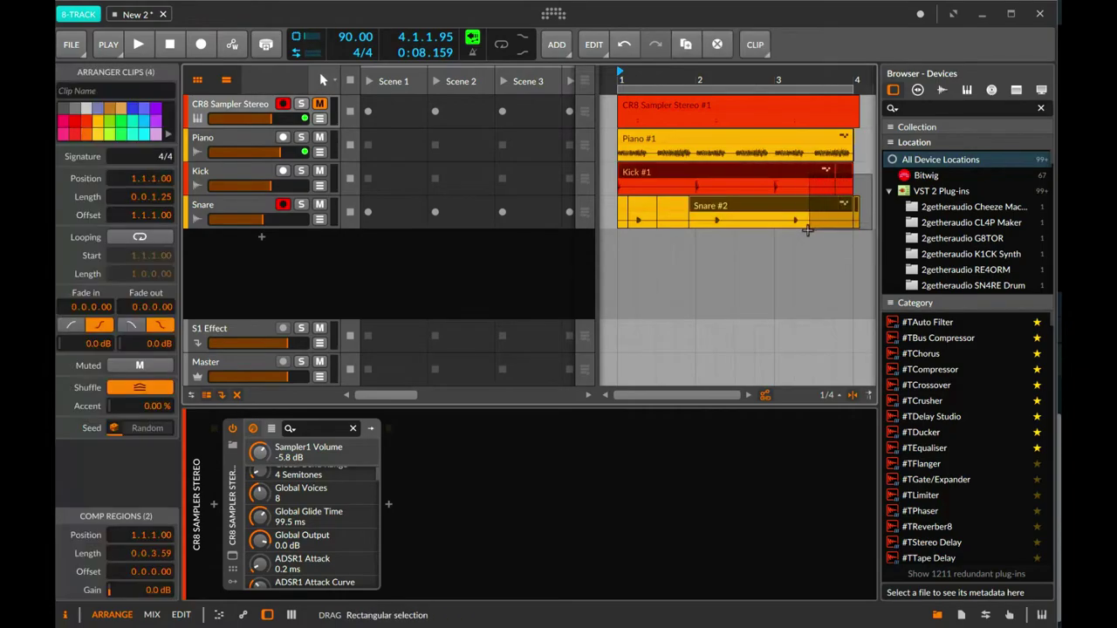
pyautogui.click(869, 218)
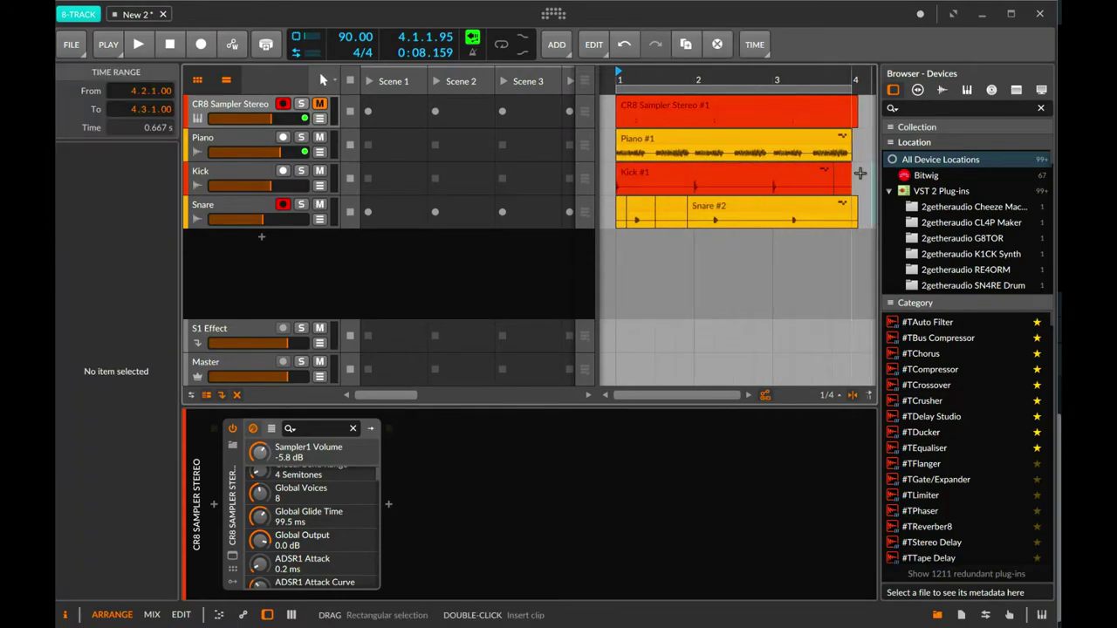
pyautogui.moveTo(853, 177); pyautogui.dragTo(833, 178)
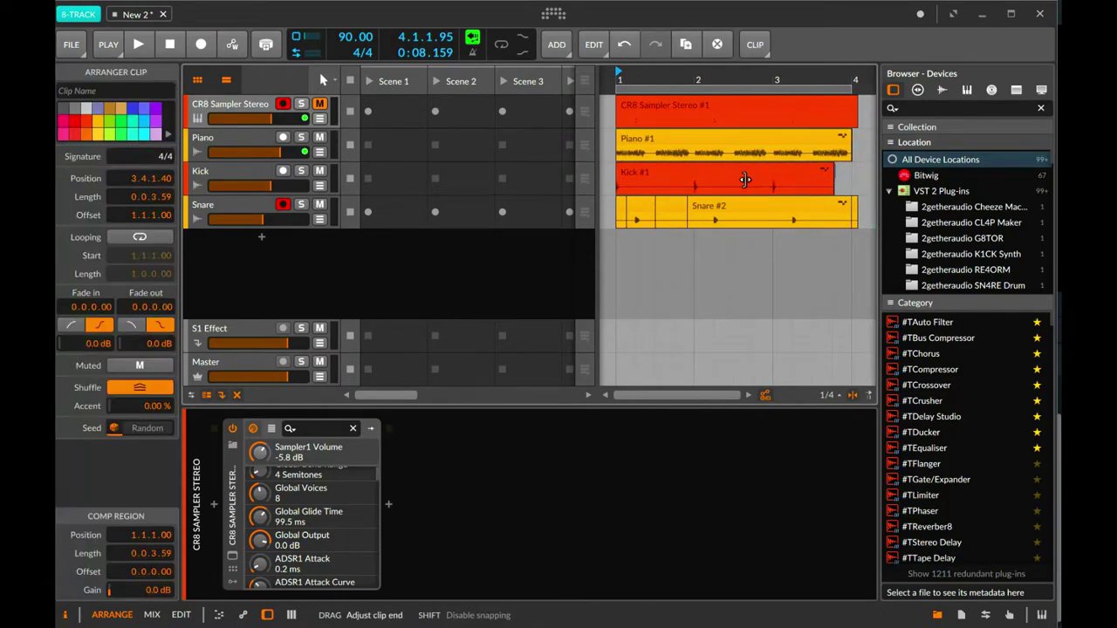
# Try to split the Kick #1 clip within bar 2 and move the boundary back to the start of bar 2.
pyautogui.keyDown('alt'); pyautogui.click(752, 179); pyautogui.keyUp('alt')
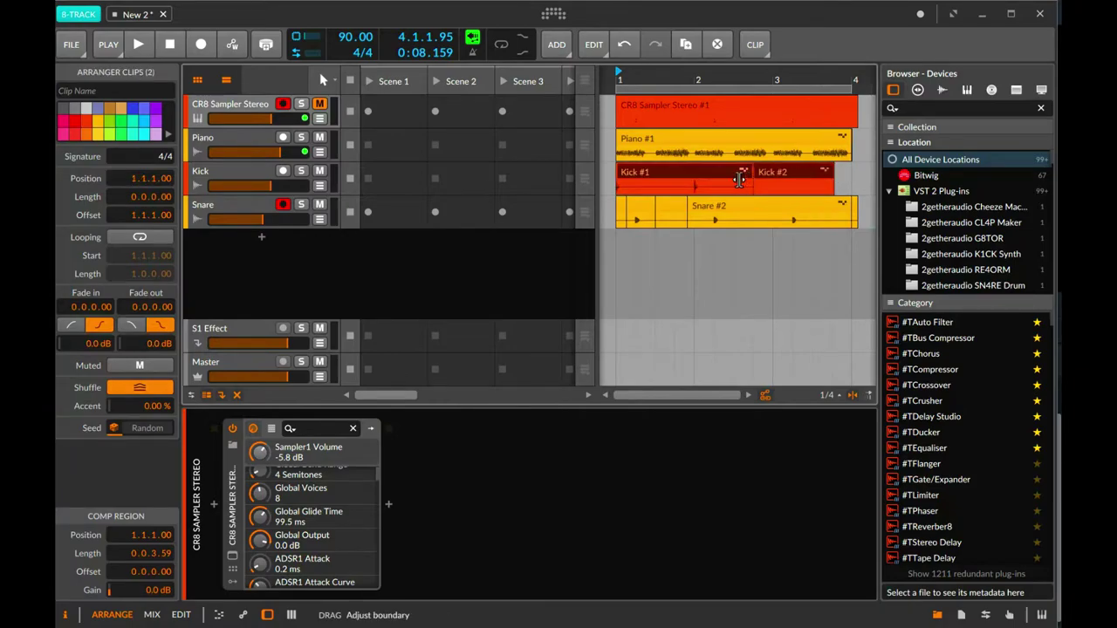
pyautogui.moveTo(703, 178); pyautogui.dragTo(684, 178)
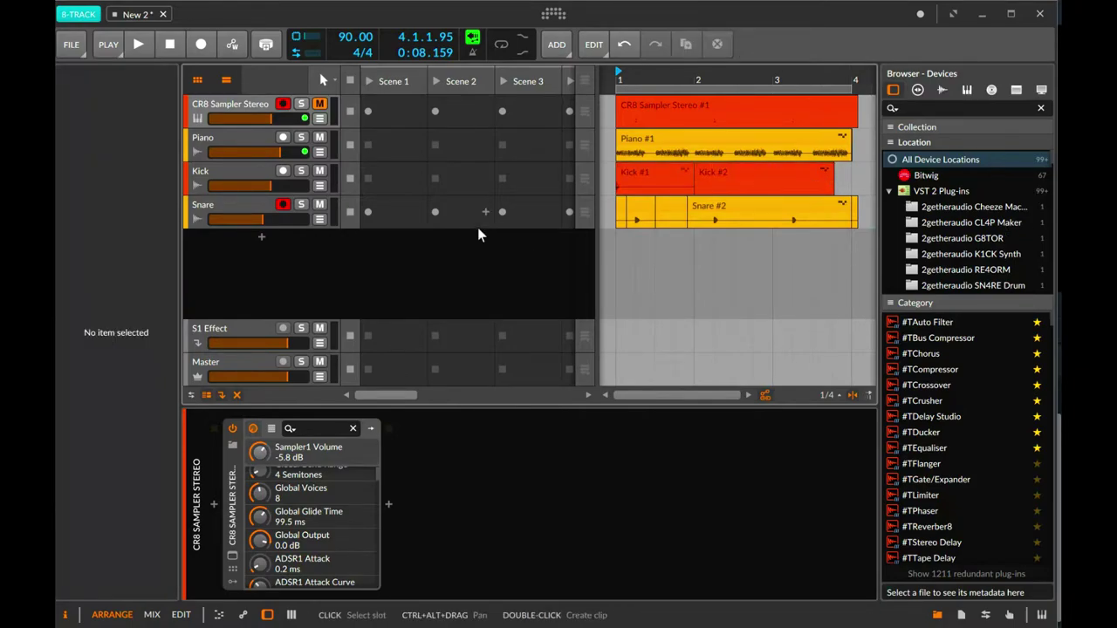
pyautogui.click(656, 183)
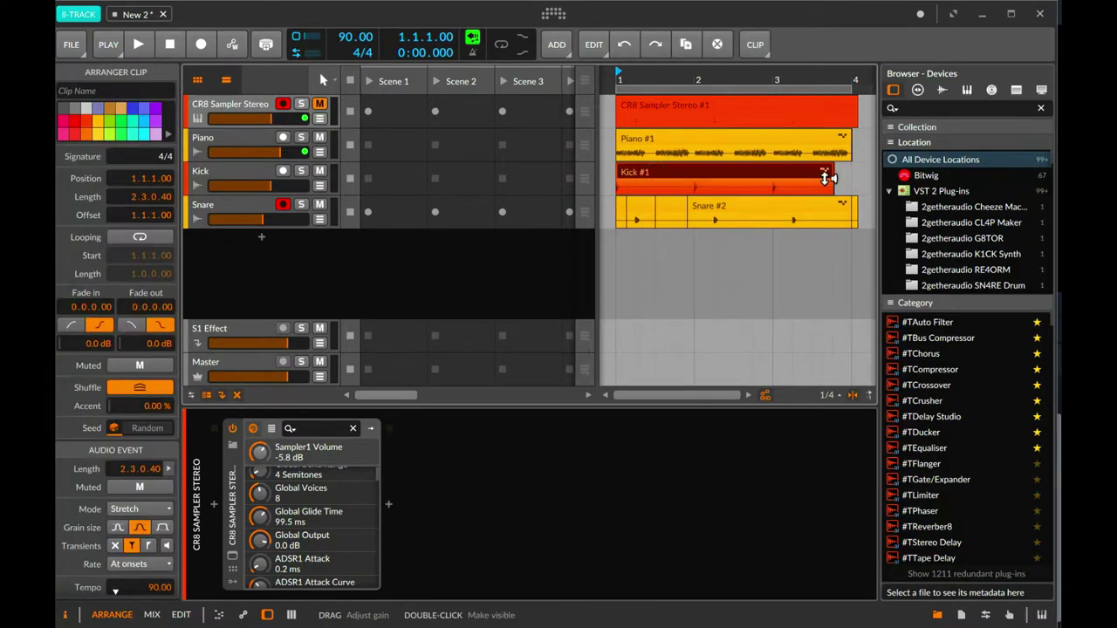
pyautogui.keyDown('alt'); pyautogui.click(752, 179); pyautogui.keyUp('alt')
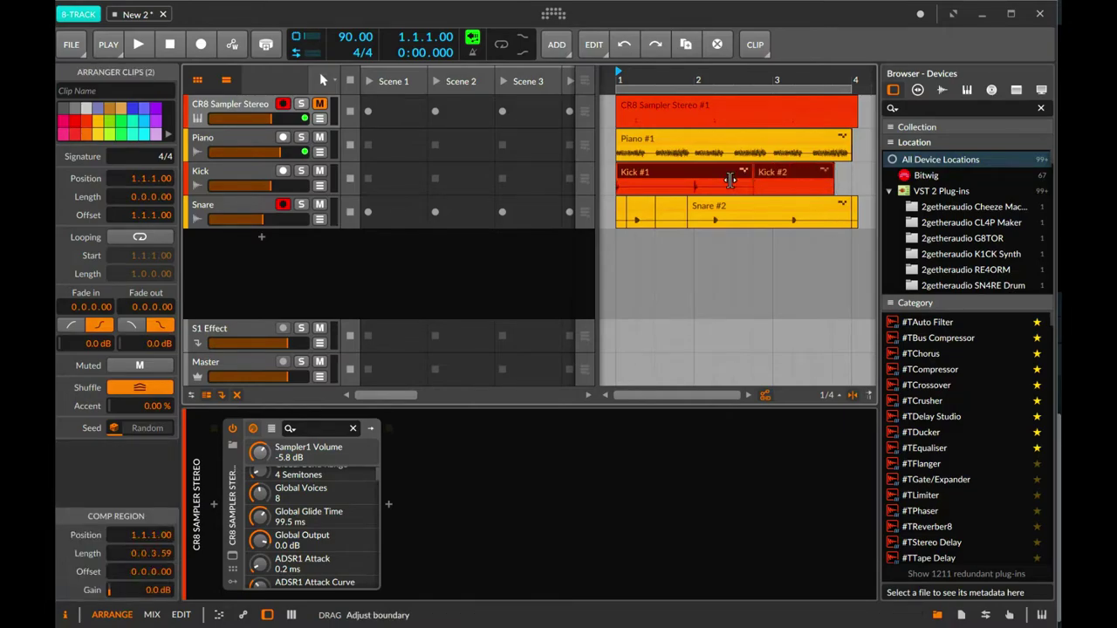
pyautogui.press('Escape')
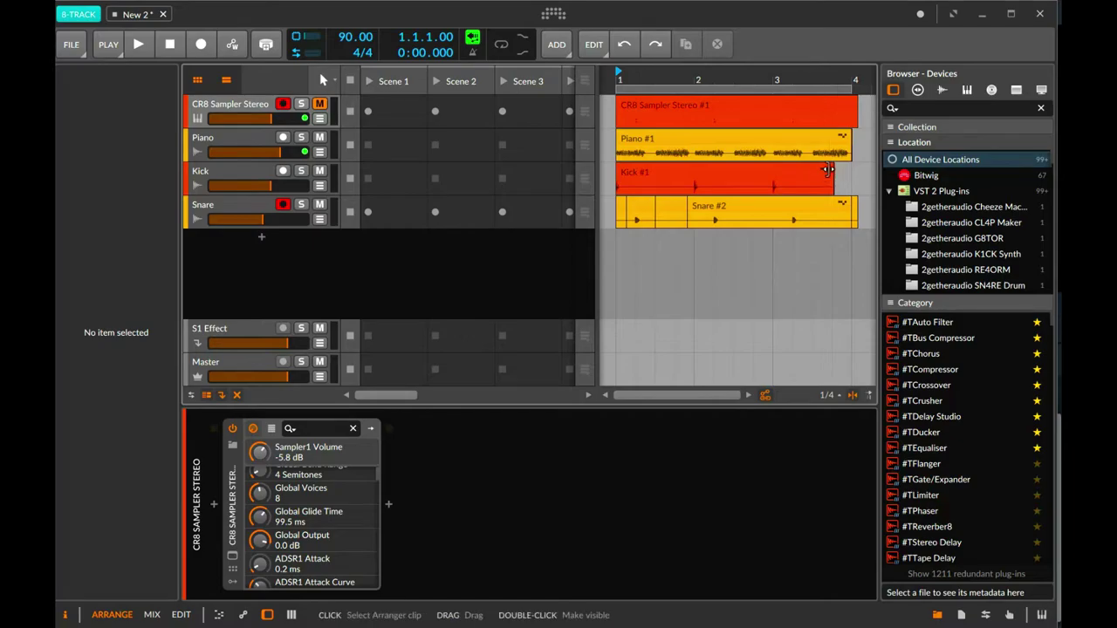
# Trim the Kick #1 clip to one beat and delete the short trailing clip at bar 4 on the Snare track.
pyautogui.click(842, 171)
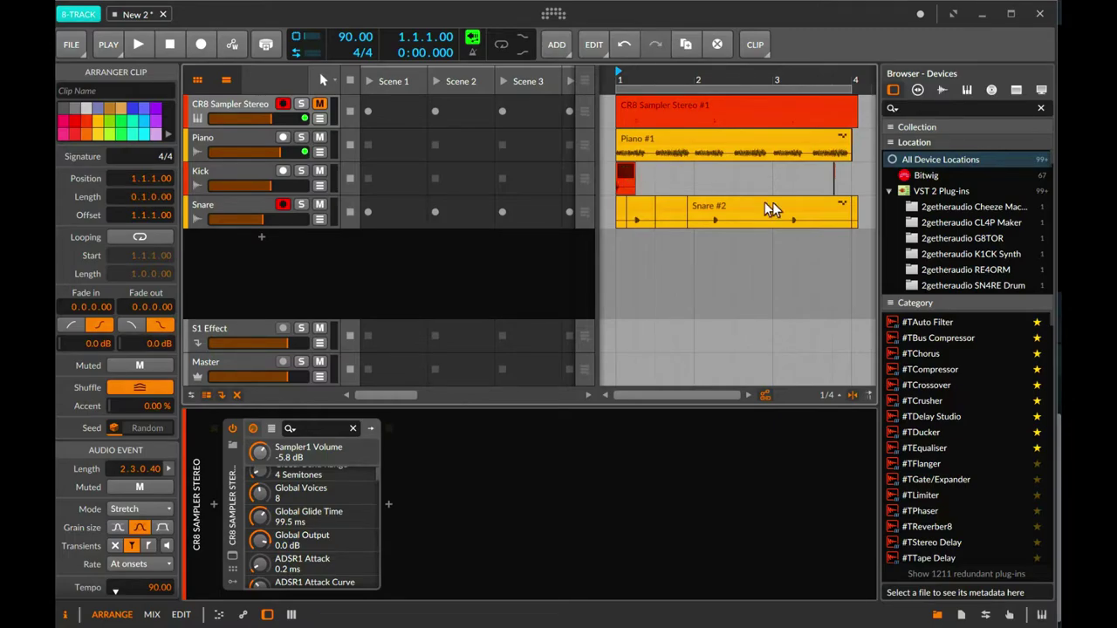
pyautogui.click(813, 214)
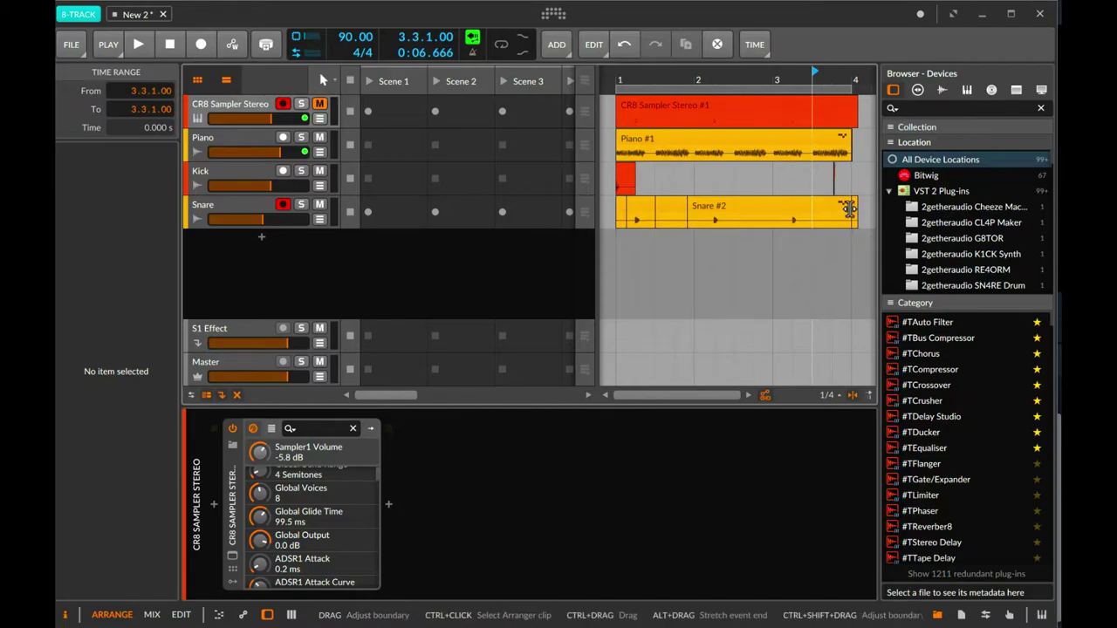
pyautogui.click(839, 204)
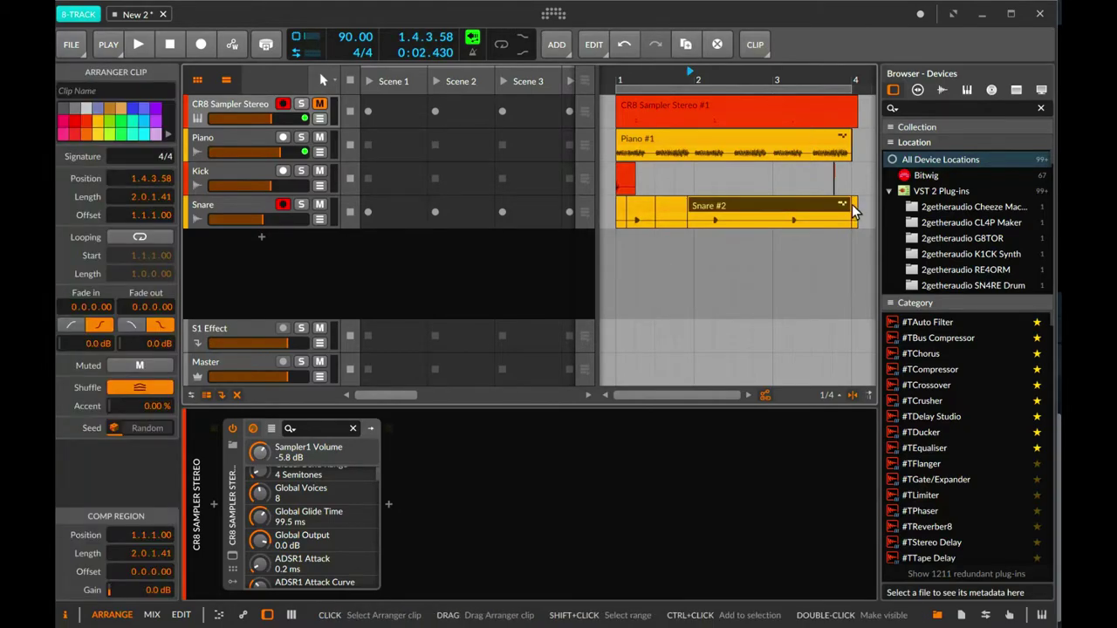
pyautogui.click(854, 210)
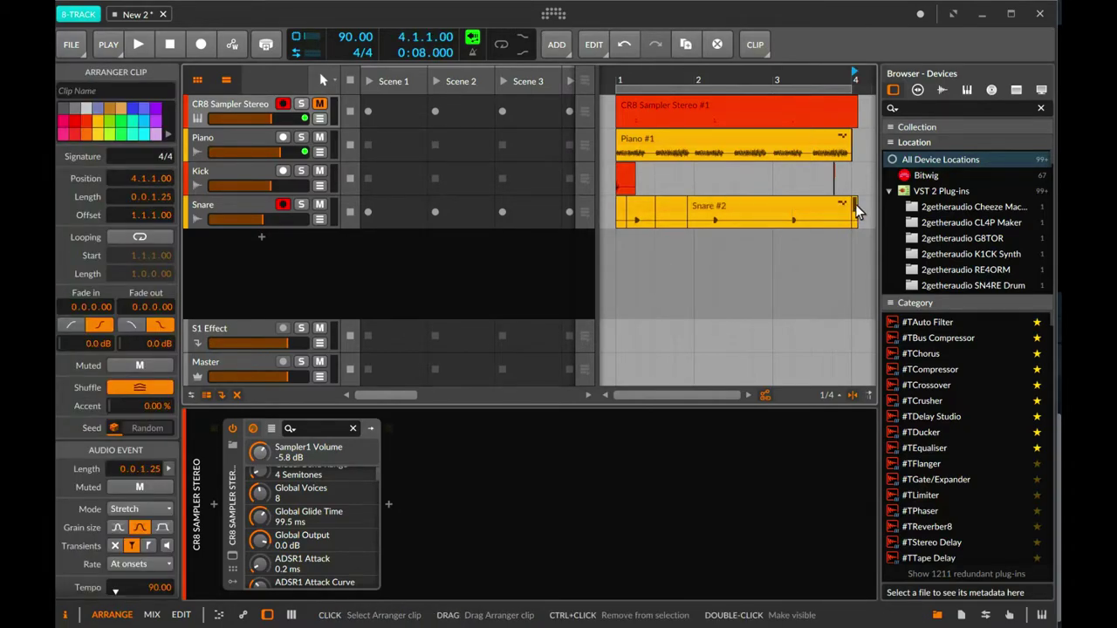
pyautogui.press('Delete')
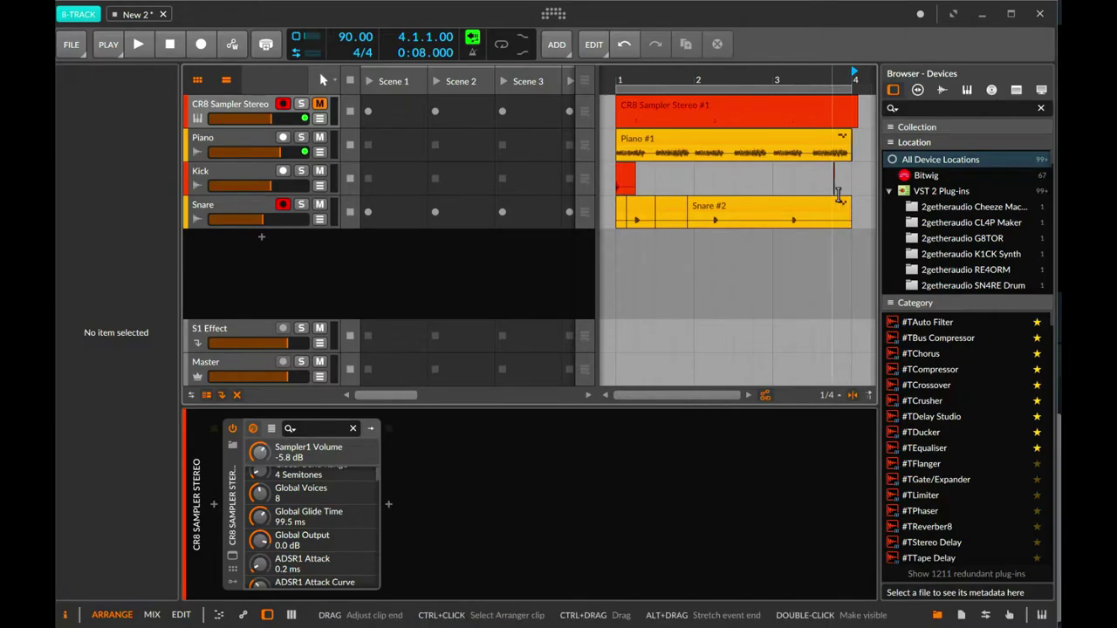
# Cut the Snare track down to its first hit, clearing leftover slivers on the Kick and Snare tracks from 1.4.1.00 to 4.1.1.00.
pyautogui.click(839, 199)
pyautogui.moveTo(839, 199); pyautogui.dragTo(654, 209)
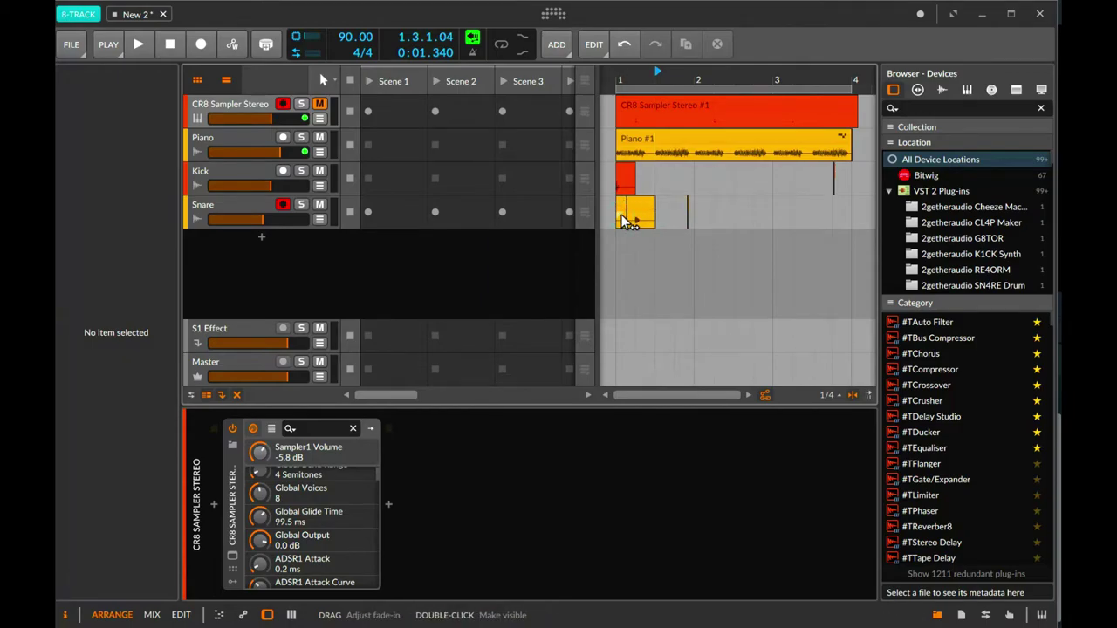
pyautogui.click(748, 187)
pyautogui.moveTo(843, 182); pyautogui.dragTo(673, 222)
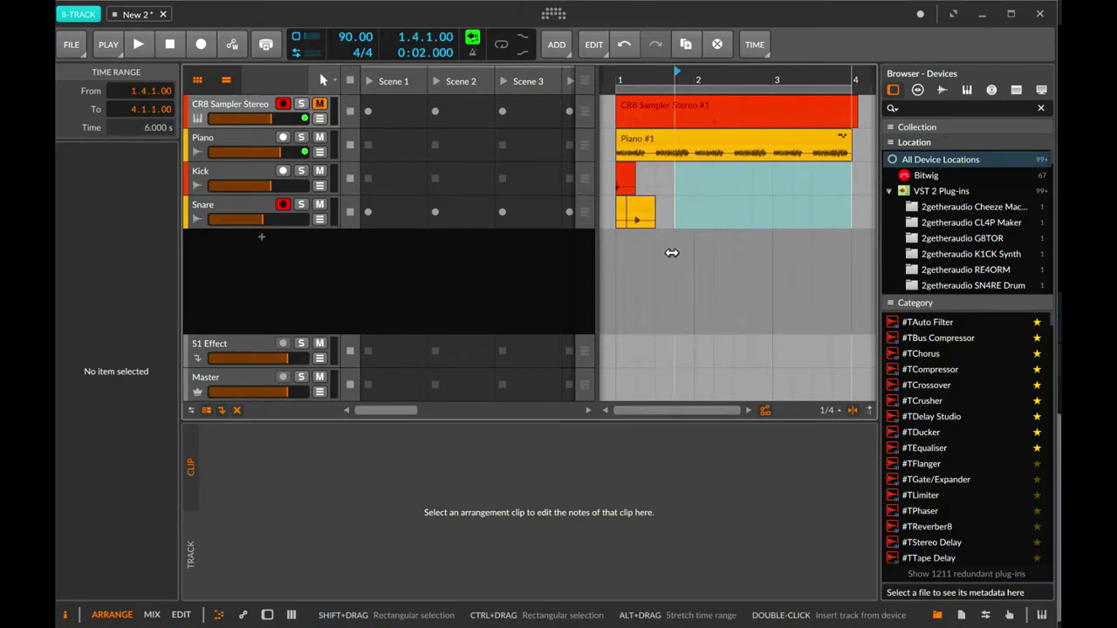
pyautogui.click(711, 205)
pyautogui.moveTo(617, 208); pyautogui.dragTo(636, 212)
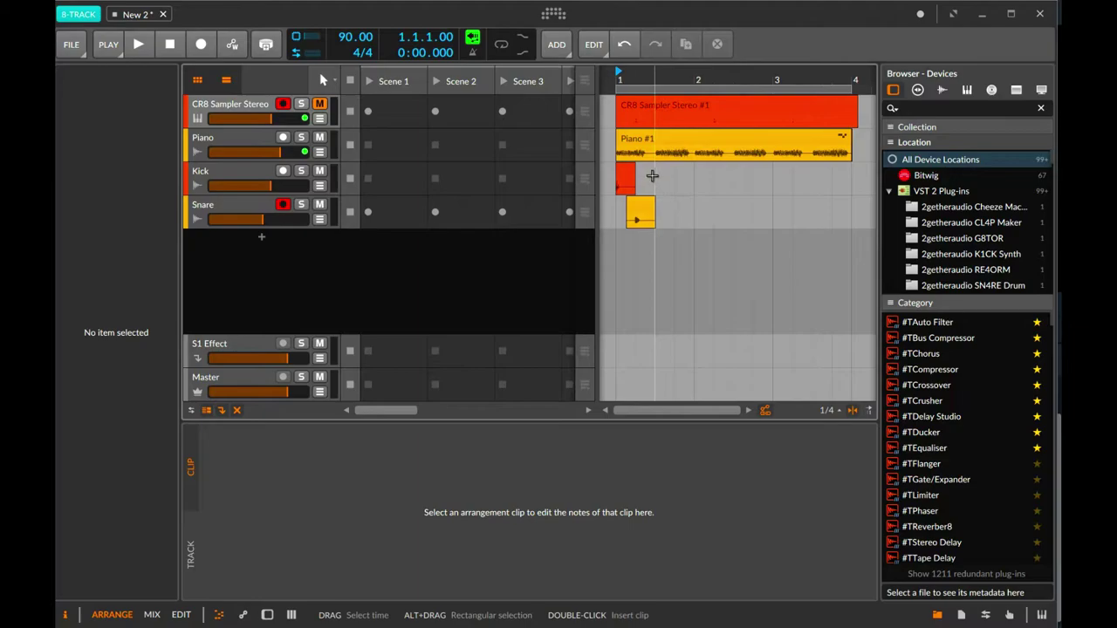
# Select the trimmed kick and snare clips together and duplicate them five times through the end of bar 3.
pyautogui.moveTo(650, 175); pyautogui.dragTo(620, 225)
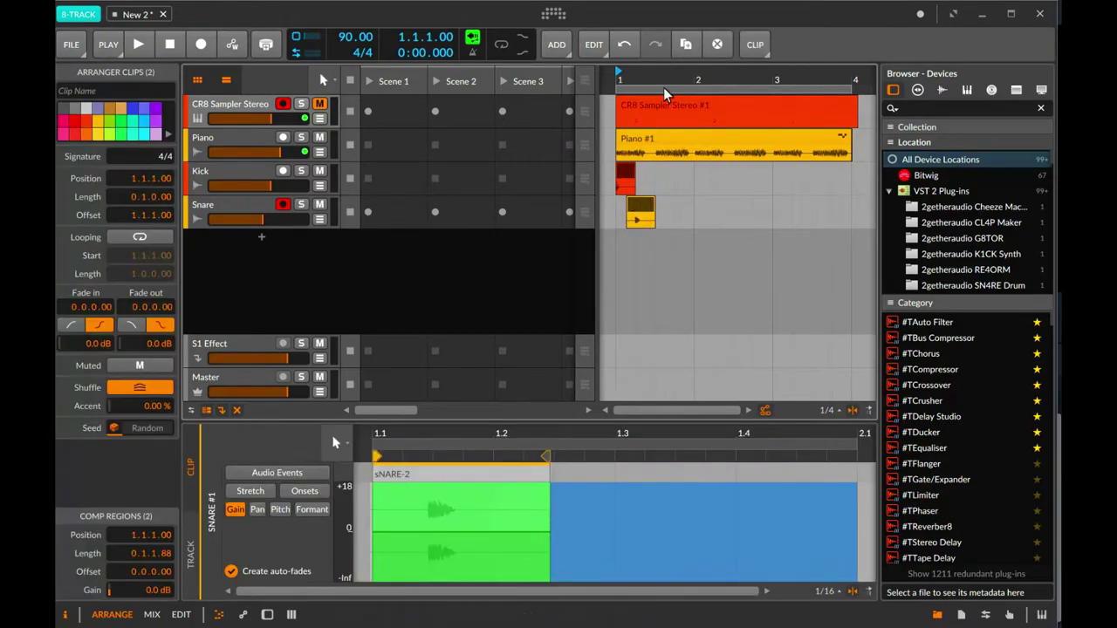
pyautogui.hotkey('ctrl', 'd')
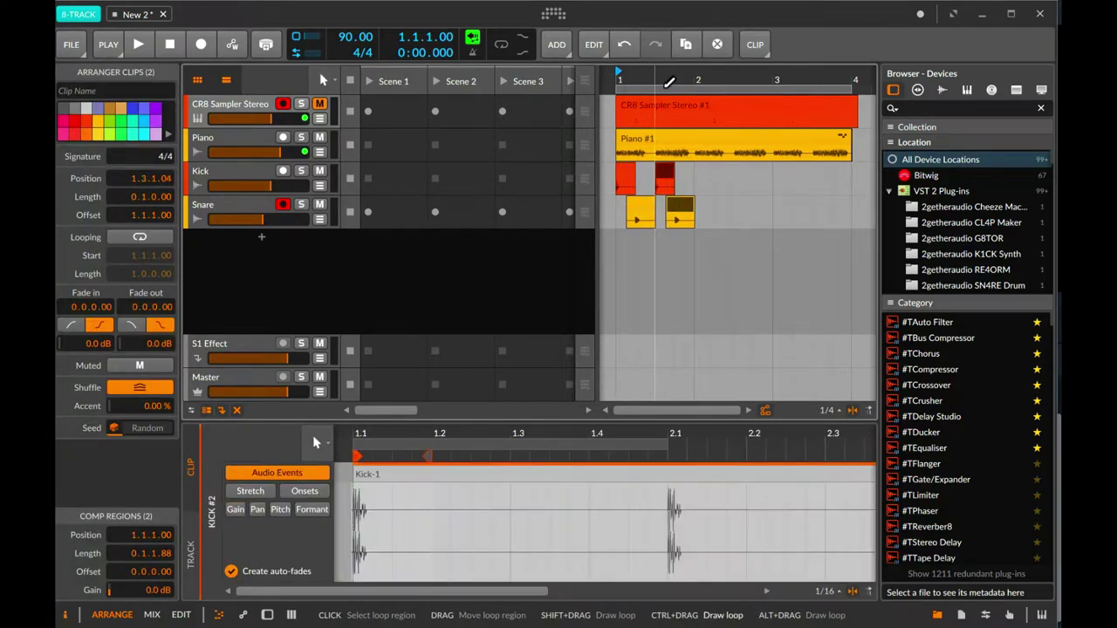
pyautogui.hotkey('ctrl', 'd')
pyautogui.hotkey('ctrl', 'd')
pyautogui.hotkey('ctrl', 'd')
pyautogui.hotkey('ctrl', 'd')
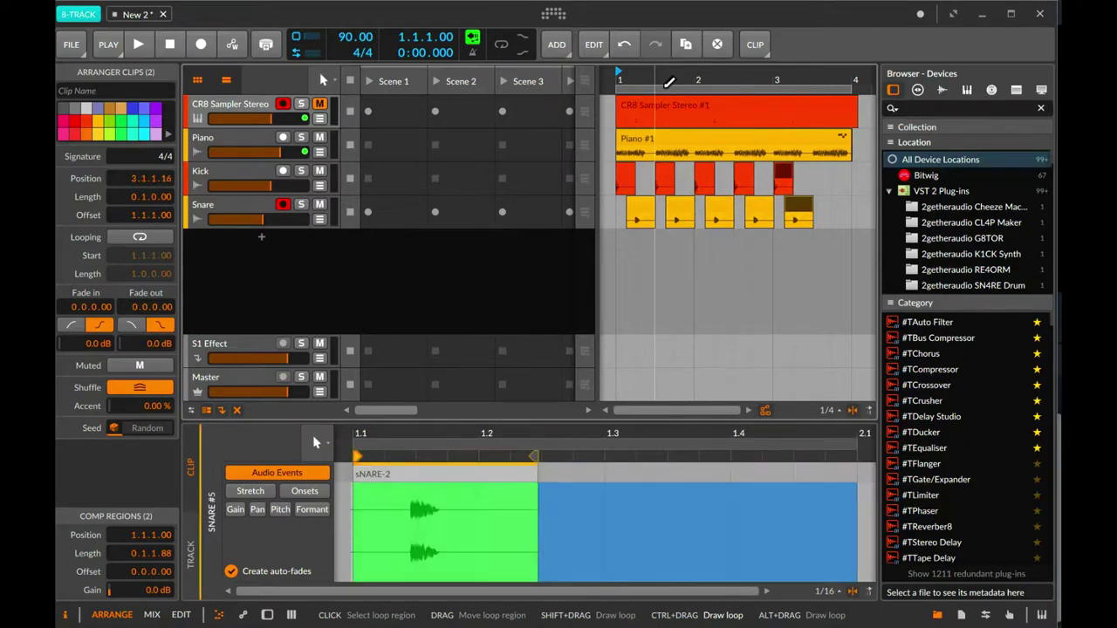
# Play back the drum pattern, stop it, turn transport looping on and restart playback.
pyautogui.press('space')
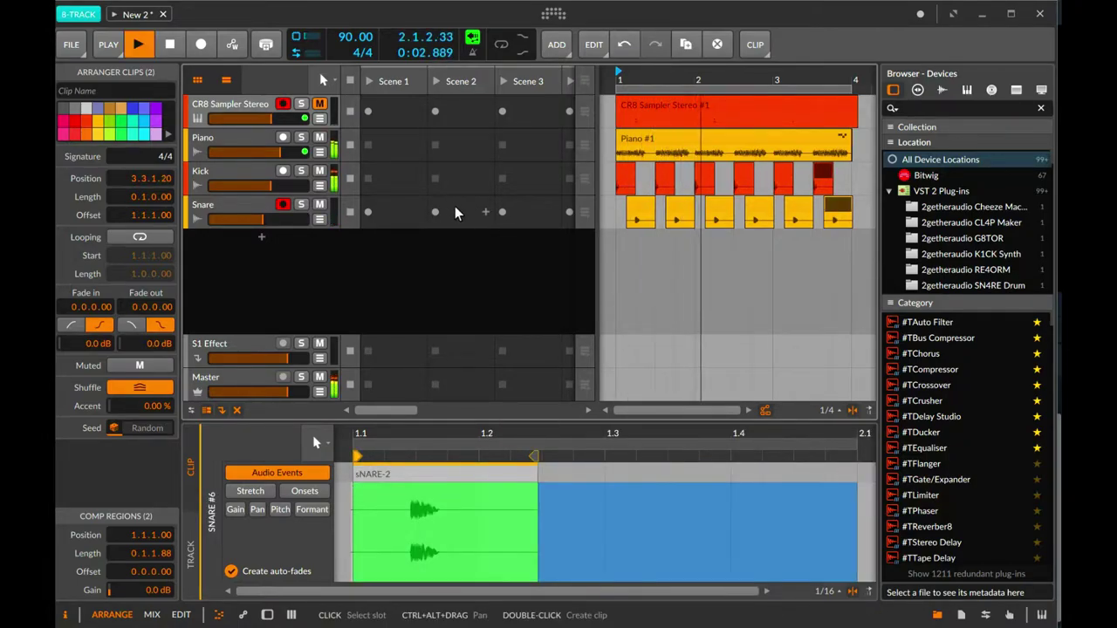
pyautogui.moveTo(718, 80); pyautogui.dragTo(632, 115)
pyautogui.moveTo(662, 413); pyautogui.dragTo(662, 414)
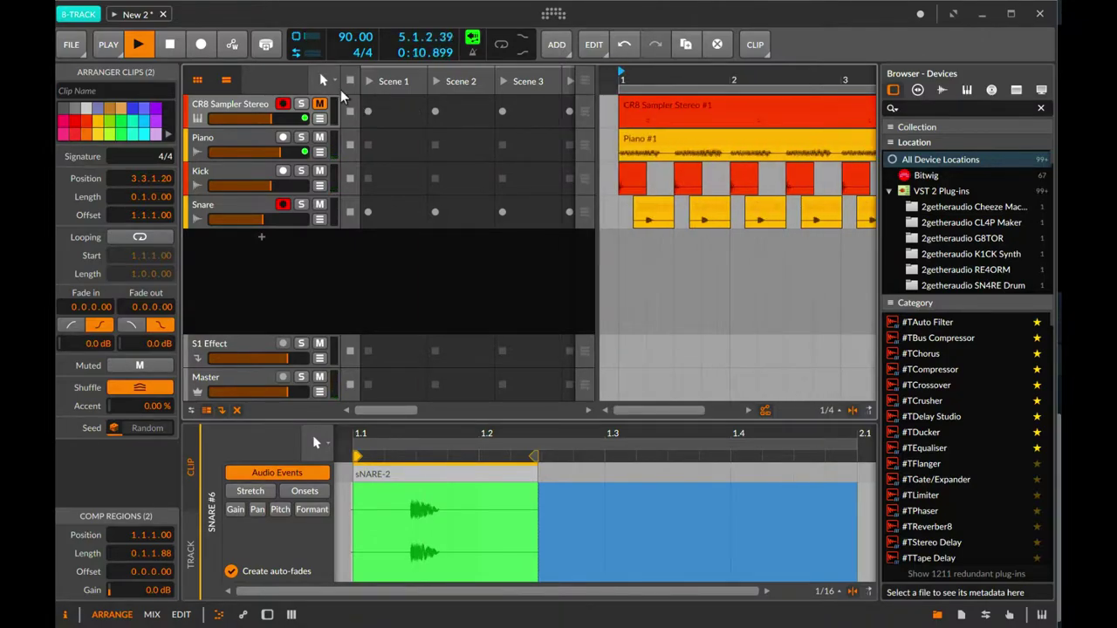
pyautogui.press('space')
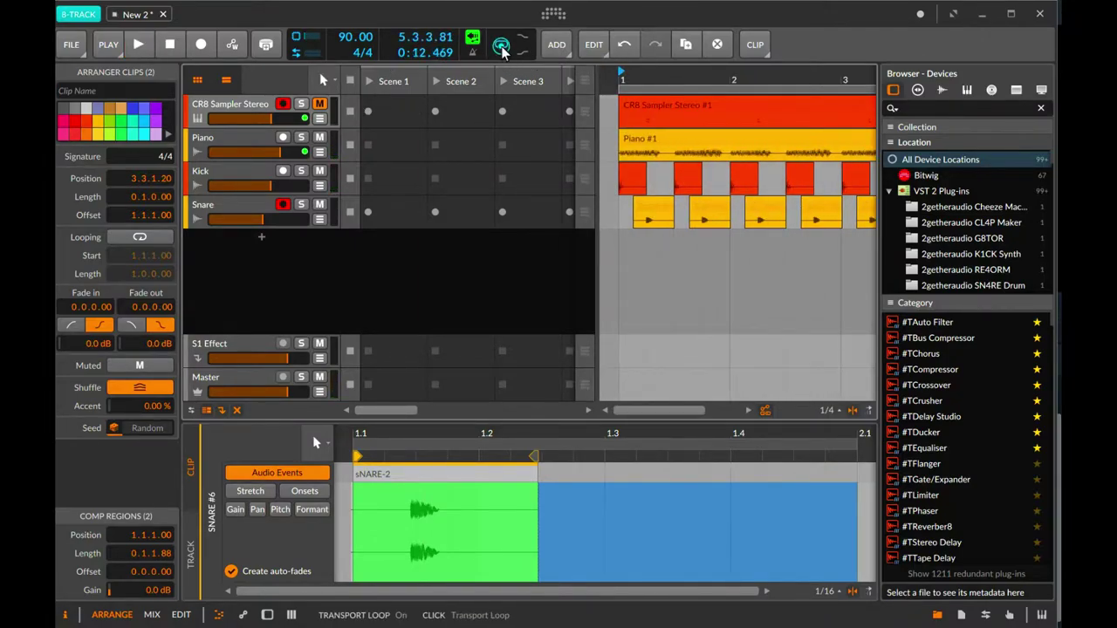
pyautogui.click(501, 45)
pyautogui.press('space')
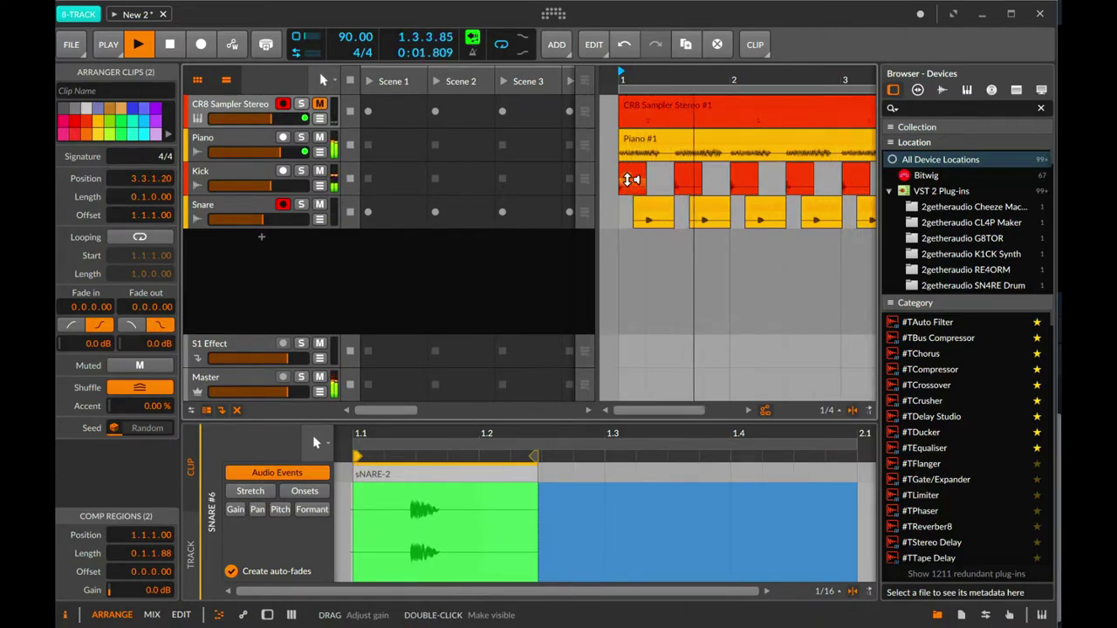
# Duplicate the first kick clip and place the copy at 1.2.3.18, just before the second kick, with a length of 0.0.1.81.
pyautogui.click(627, 174)
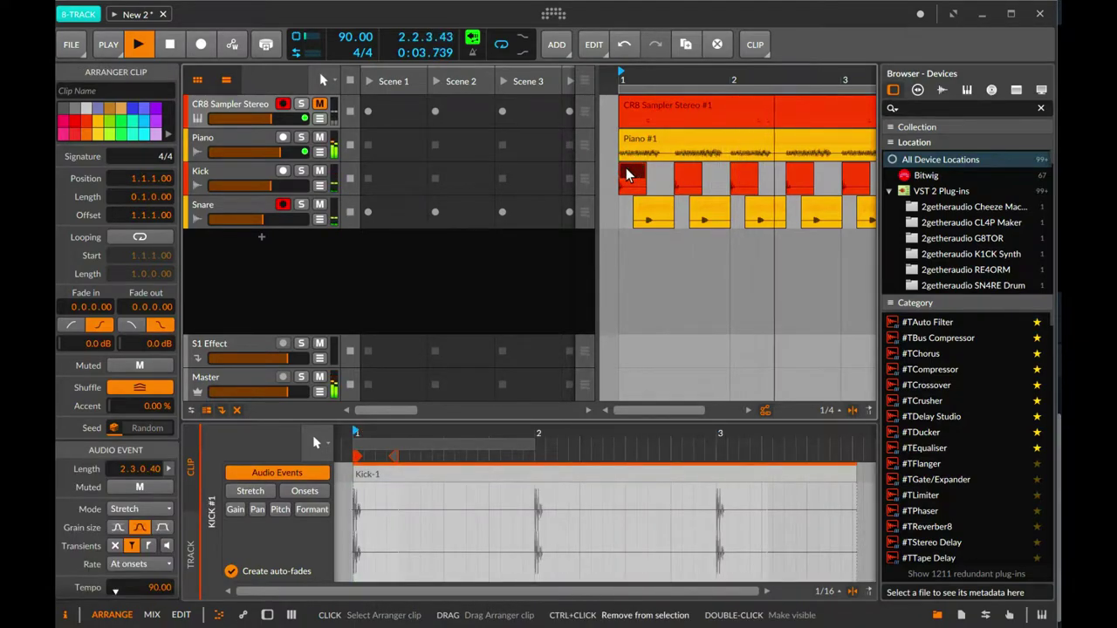
pyautogui.click(661, 175)
pyautogui.moveTo(677, 178); pyautogui.dragTo(652, 180)
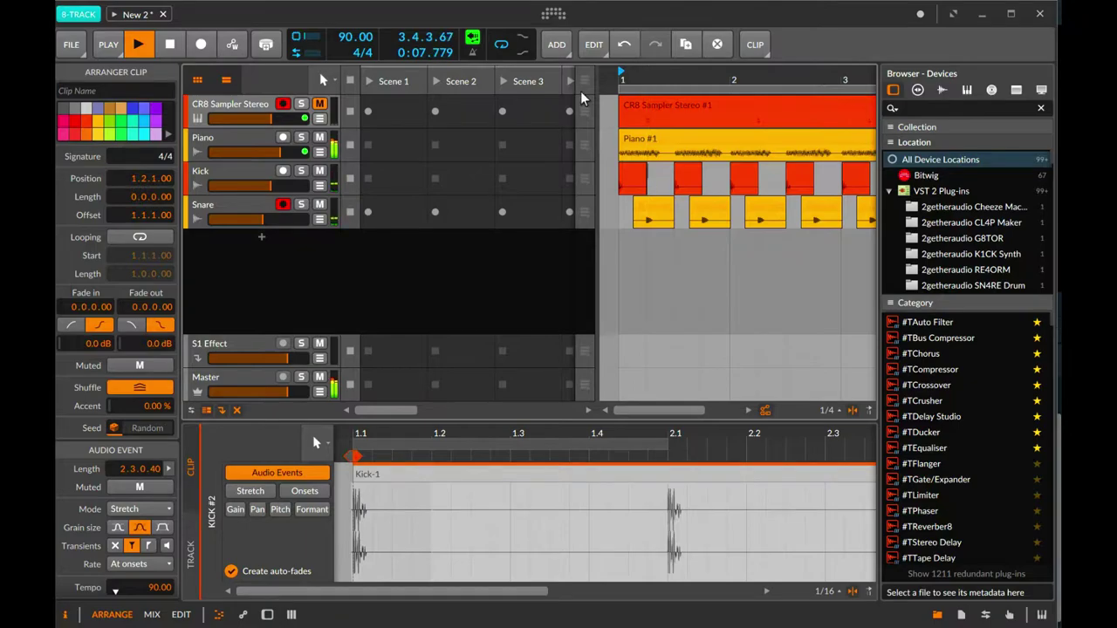
pyautogui.hotkey('ctrl', 'z')
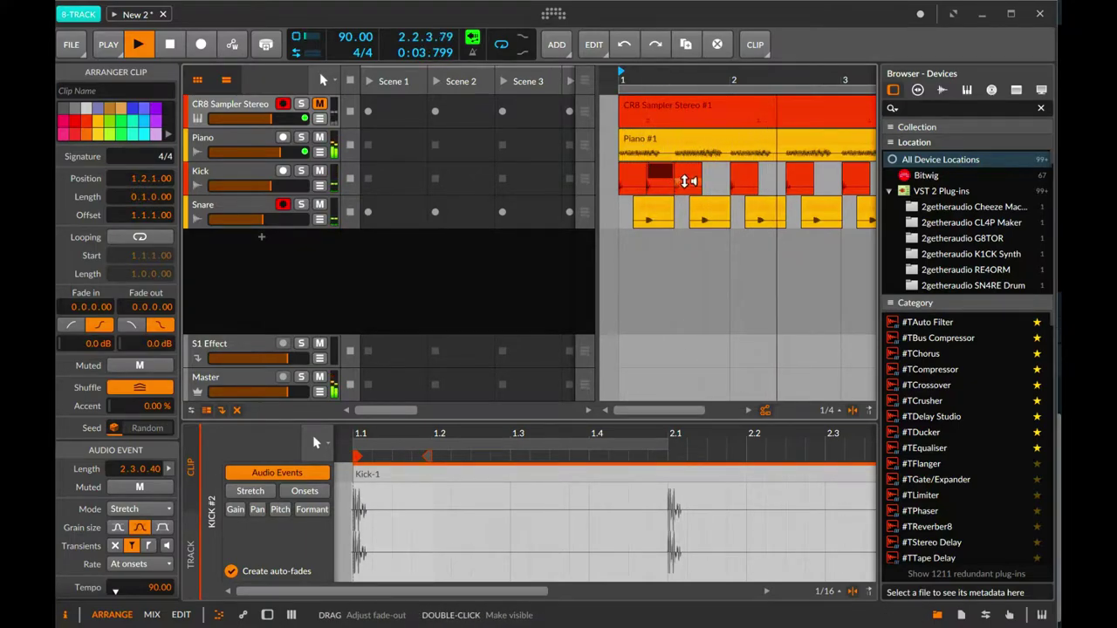
pyautogui.moveTo(671, 175)
pyautogui.mouseDown()
pyautogui.moveTo(645, 174)
pyautogui.moveTo(672, 180)
pyautogui.mouseUp()
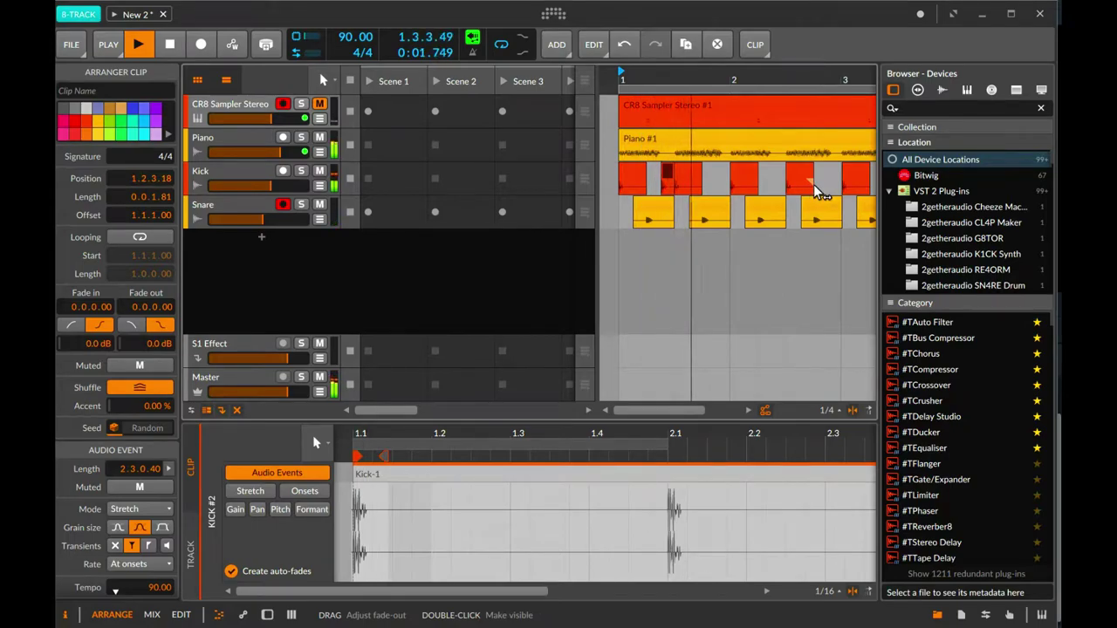
# Shorten the kick clip at bar 2 to 0.0.2.03, then try a duplicate at 2.3.1.00 and undo it.
pyautogui.click(752, 184)
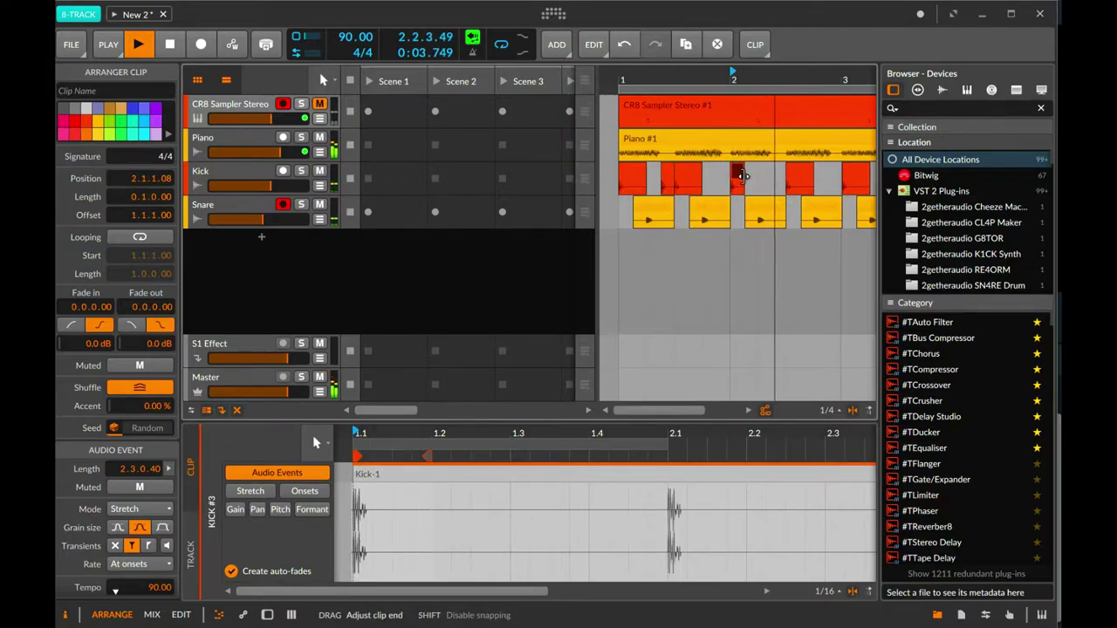
pyautogui.moveTo(741, 176); pyautogui.dragTo(747, 176)
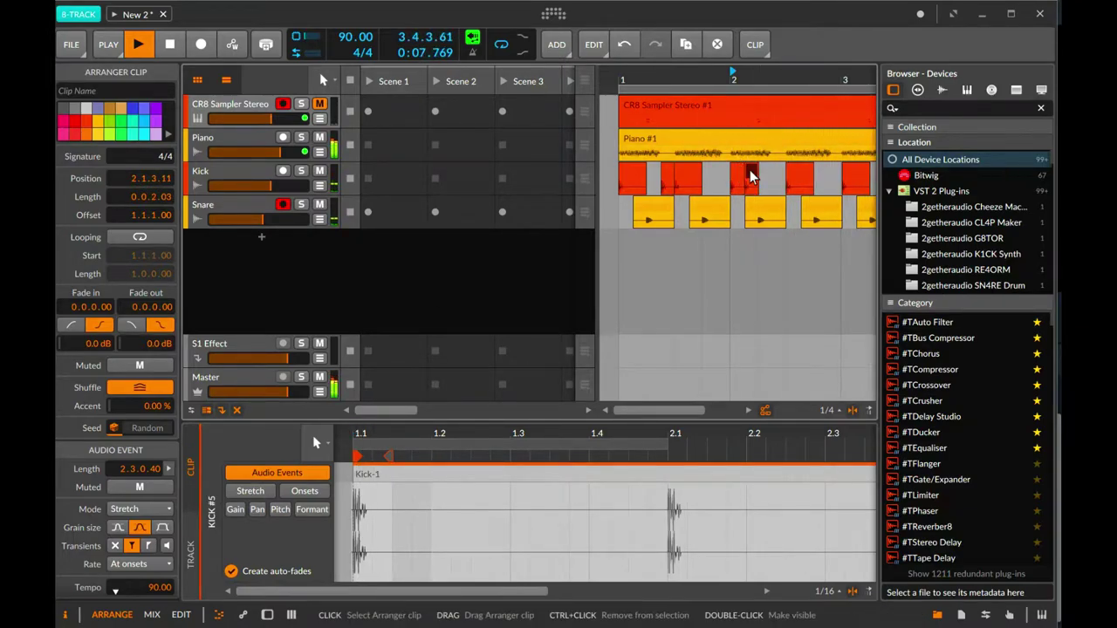
pyautogui.moveTo(750, 177); pyautogui.dragTo(834, 183)
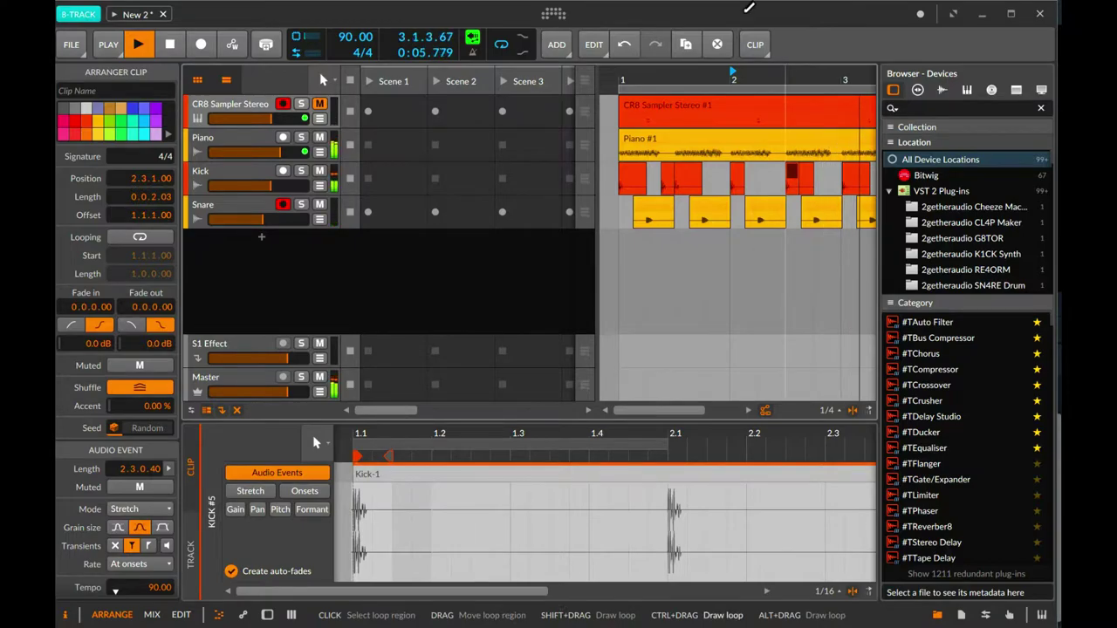
pyautogui.hotkey('ctrl', 'z')
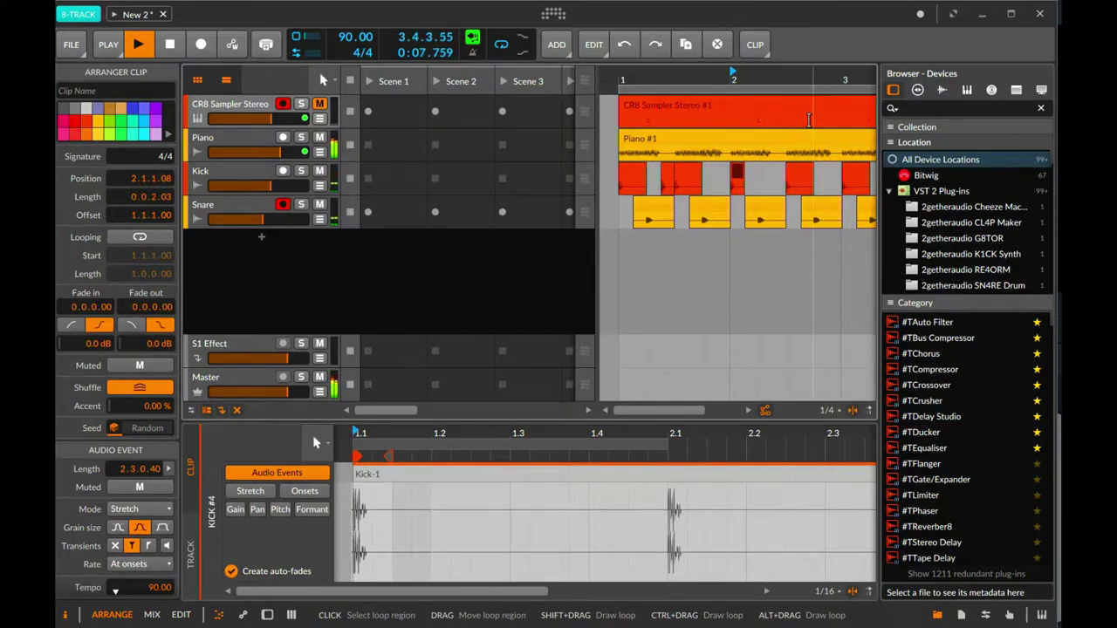
# Shorten the kick clip at 2.3 to 0.0.1.58, duplicate it and snap the copy to 2.3.3.00.
pyautogui.click(811, 176)
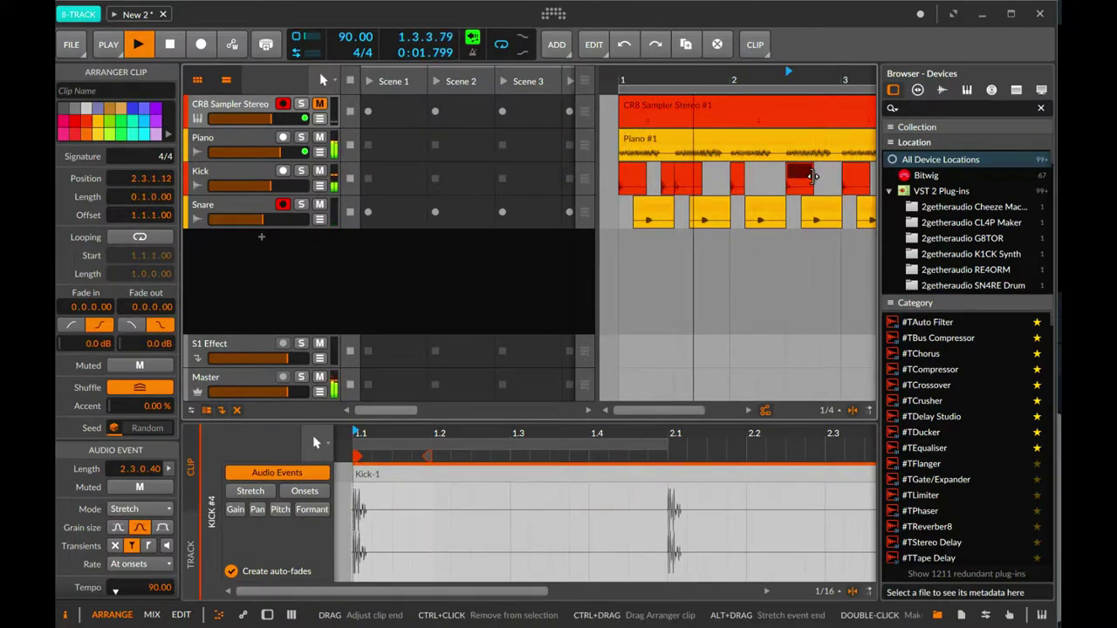
pyautogui.moveTo(812, 176); pyautogui.dragTo(793, 185)
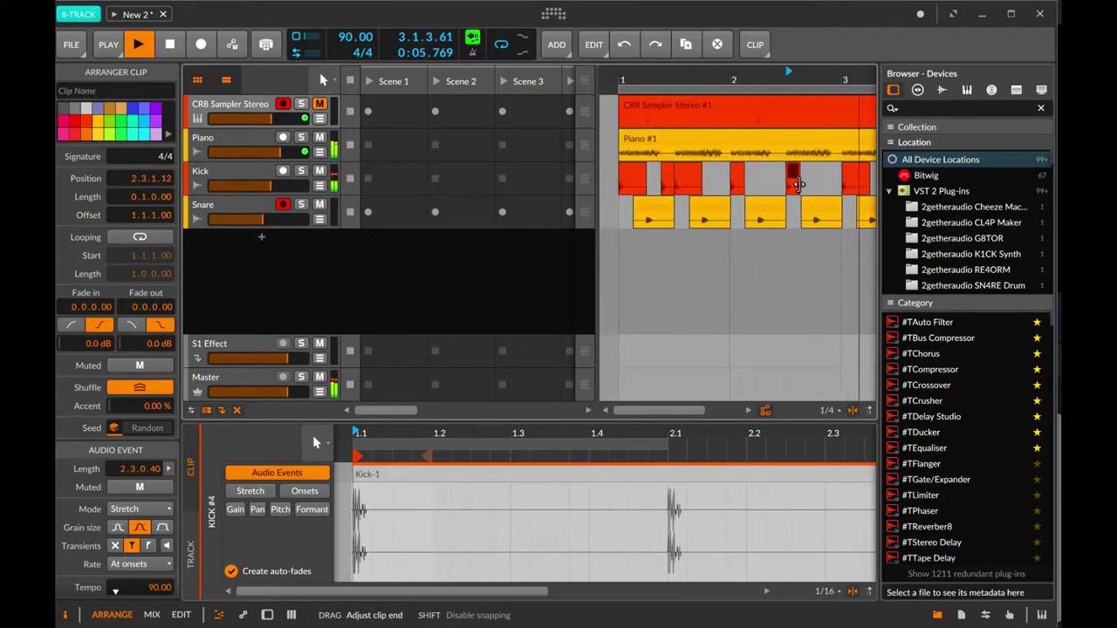
pyautogui.moveTo(794, 185); pyautogui.dragTo(792, 184)
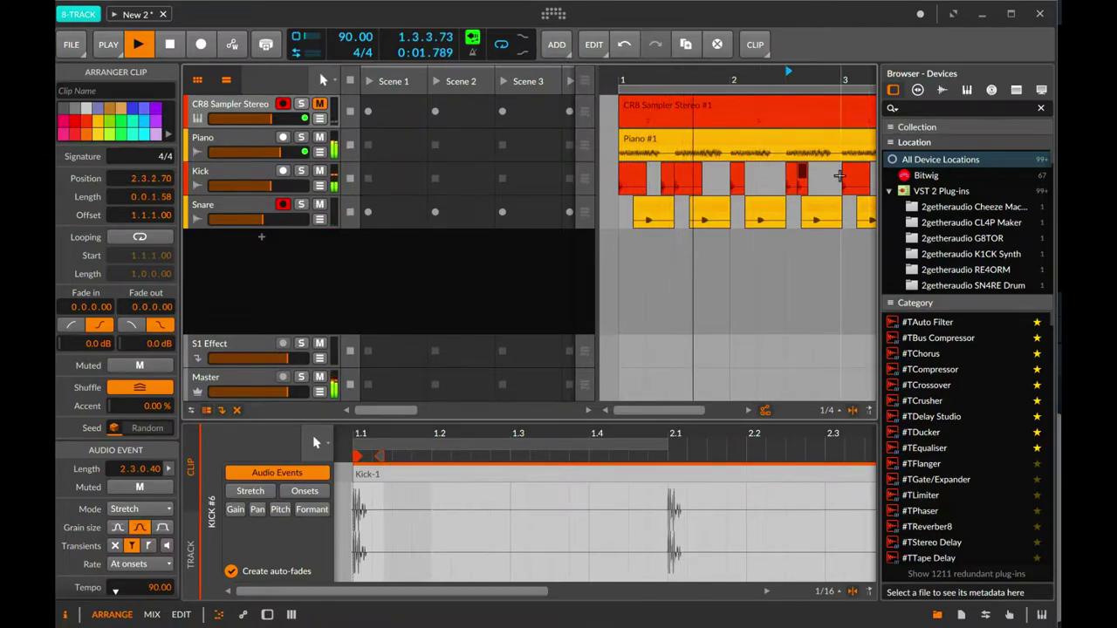
pyautogui.moveTo(665, 415); pyautogui.dragTo(672, 445)
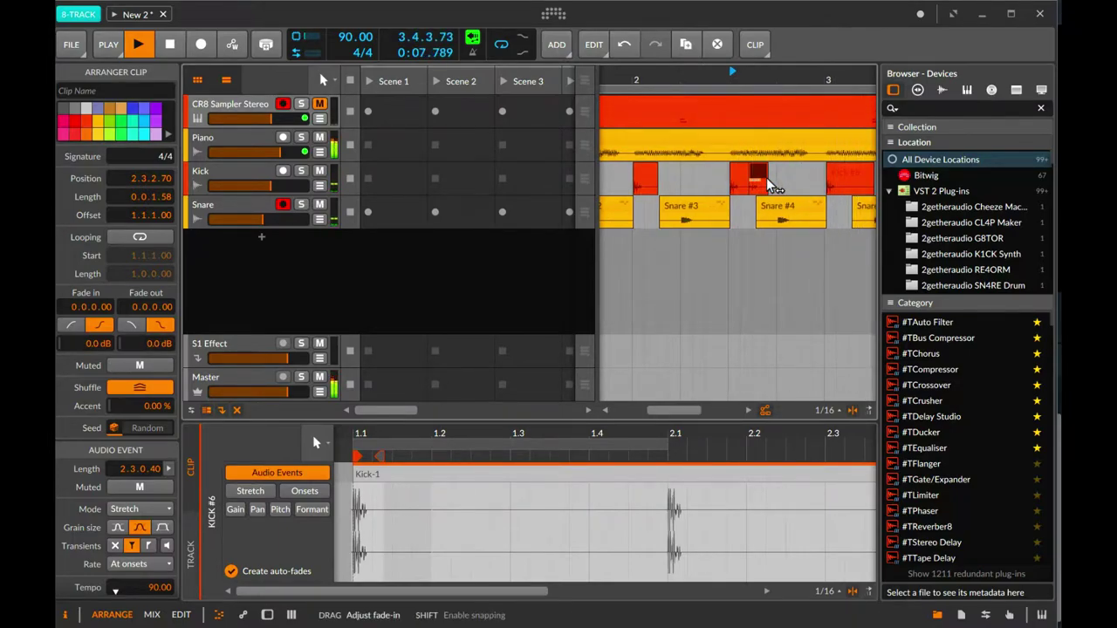
pyautogui.moveTo(761, 180); pyautogui.dragTo(770, 180)
# Shorten the kick clip at bar 3 to 0.0.0.83, duplicate it and move the copy to 3.2.4.00.
pyautogui.moveTo(698, 78); pyautogui.dragTo(611, 77)
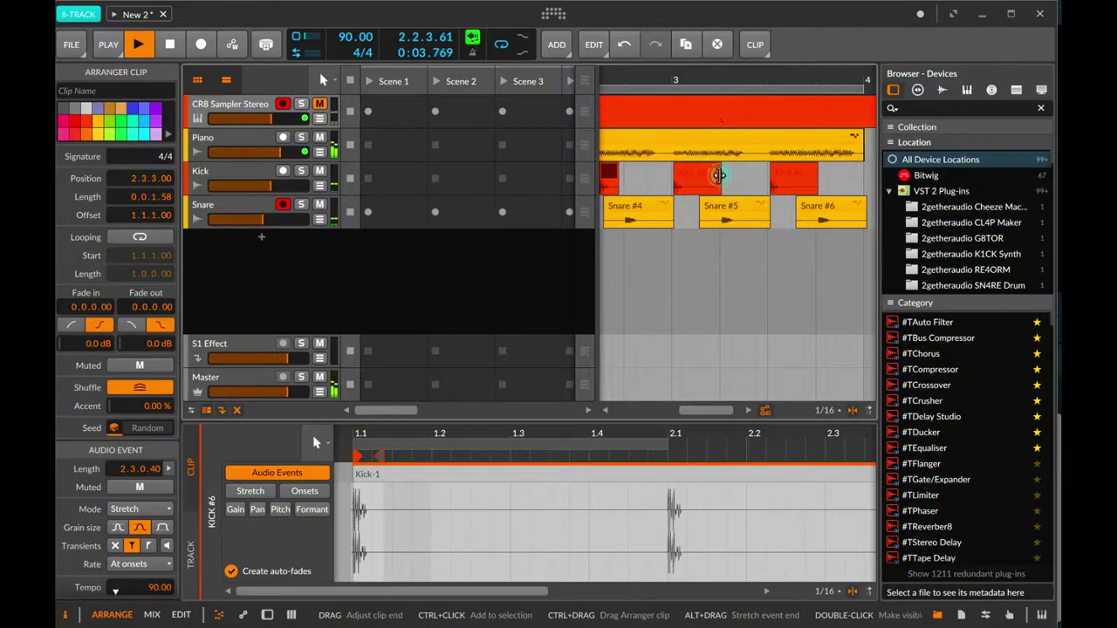
pyautogui.click(713, 174)
pyautogui.moveTo(727, 174); pyautogui.dragTo(682, 178)
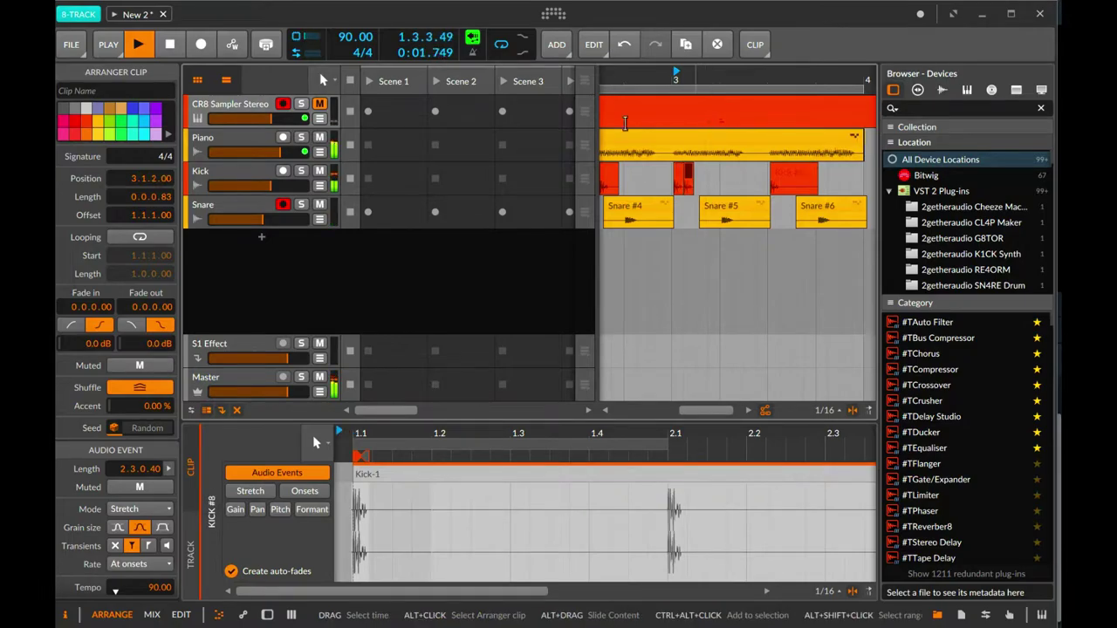
pyautogui.moveTo(680, 178); pyautogui.dragTo(762, 181)
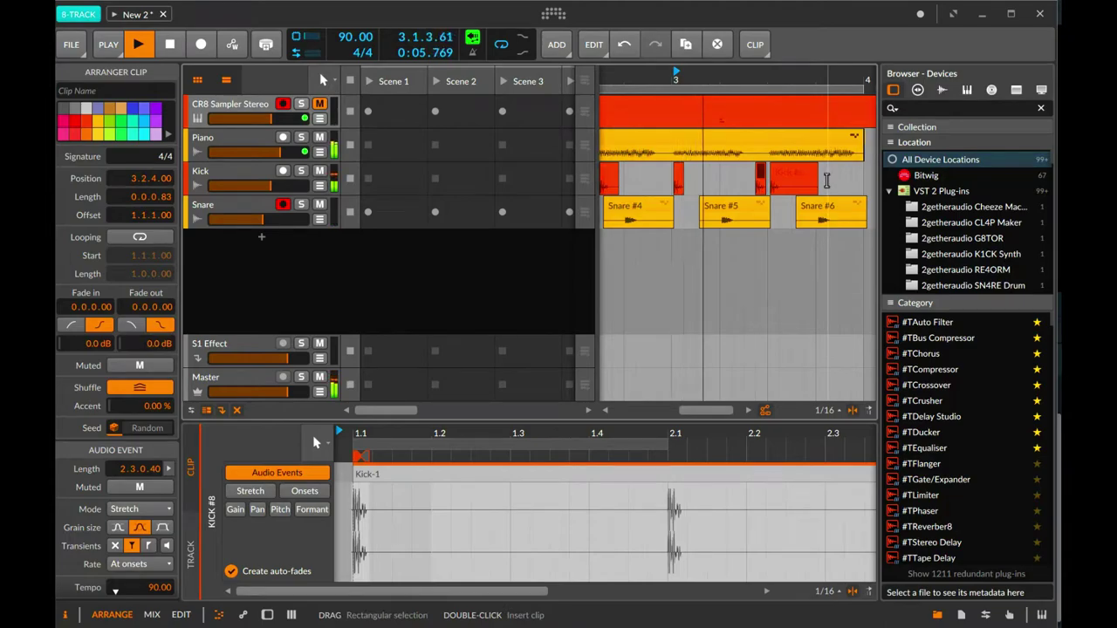
# Shorten the Kick #6 clip to 0.0.0.79, duplicate it and try the copy at 3.3.3.00.
pyautogui.click(816, 177)
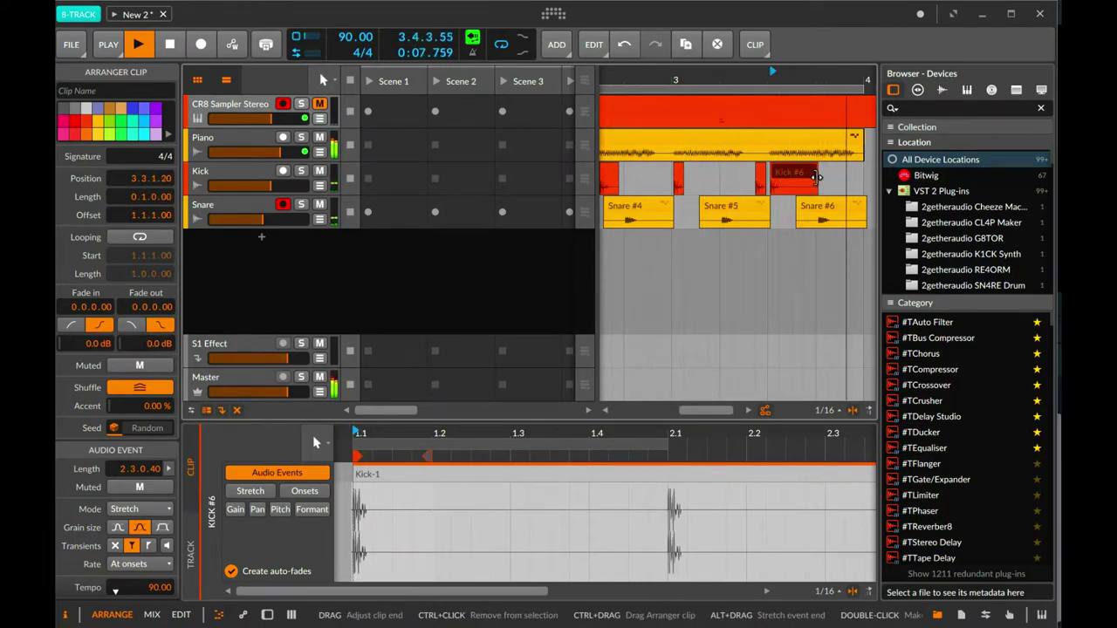
pyautogui.moveTo(816, 177); pyautogui.dragTo(794, 177)
pyautogui.click(759, 180)
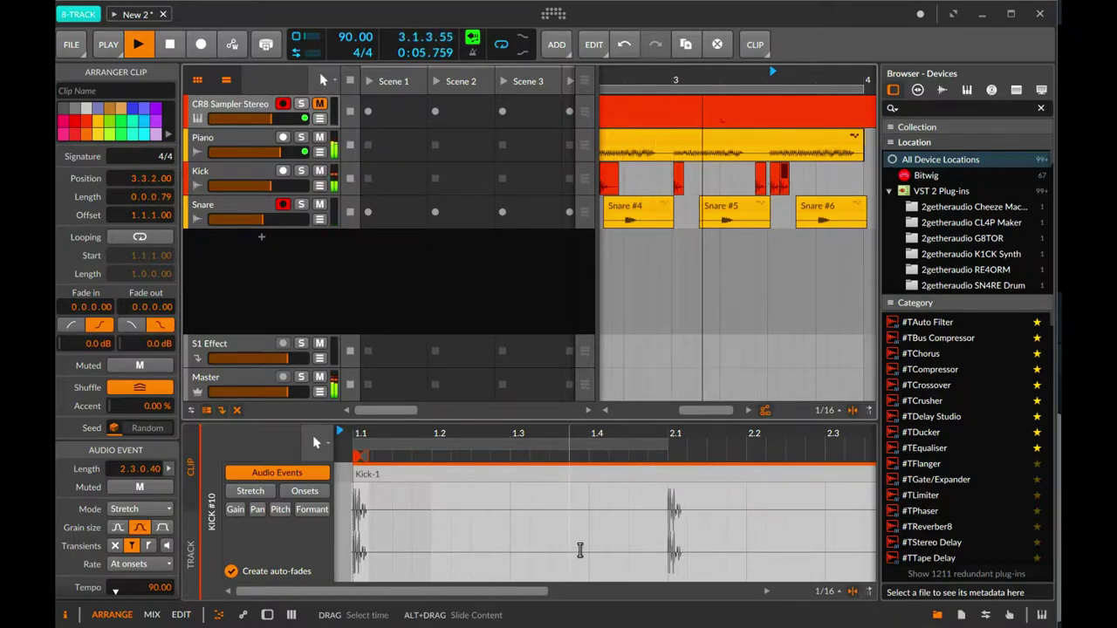
pyautogui.click(761, 179)
pyautogui.moveTo(761, 179); pyautogui.dragTo(783, 181)
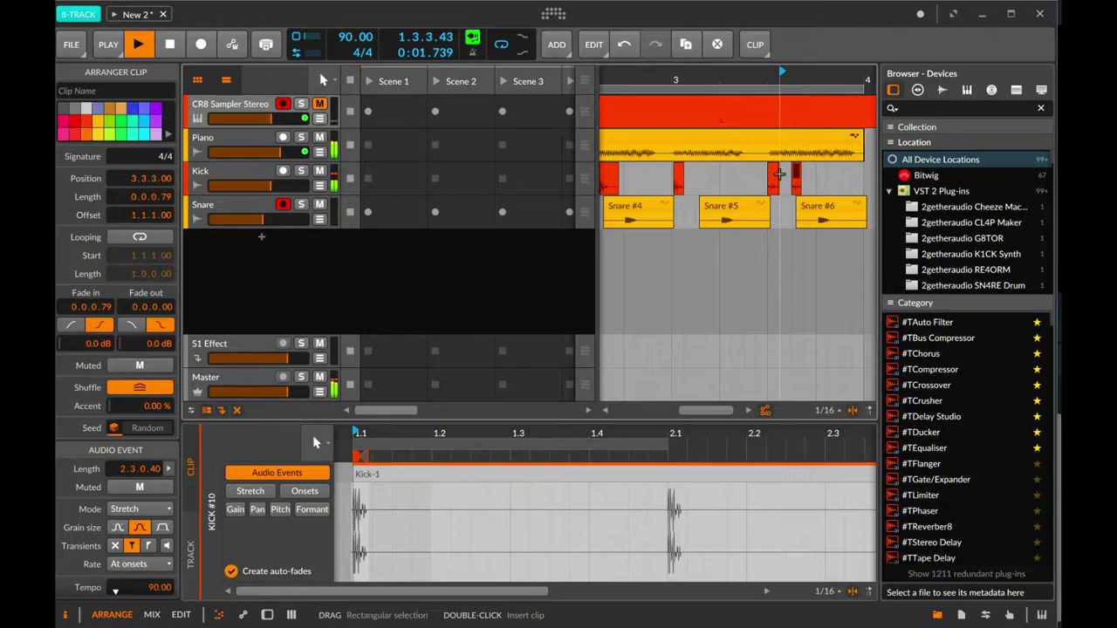
# Remove the extra copy of the Kick #6 clip and move the kick clip at 3.2.4.00 to 3.3.3.00.
pyautogui.click(784, 182)
pyautogui.click(784, 182)
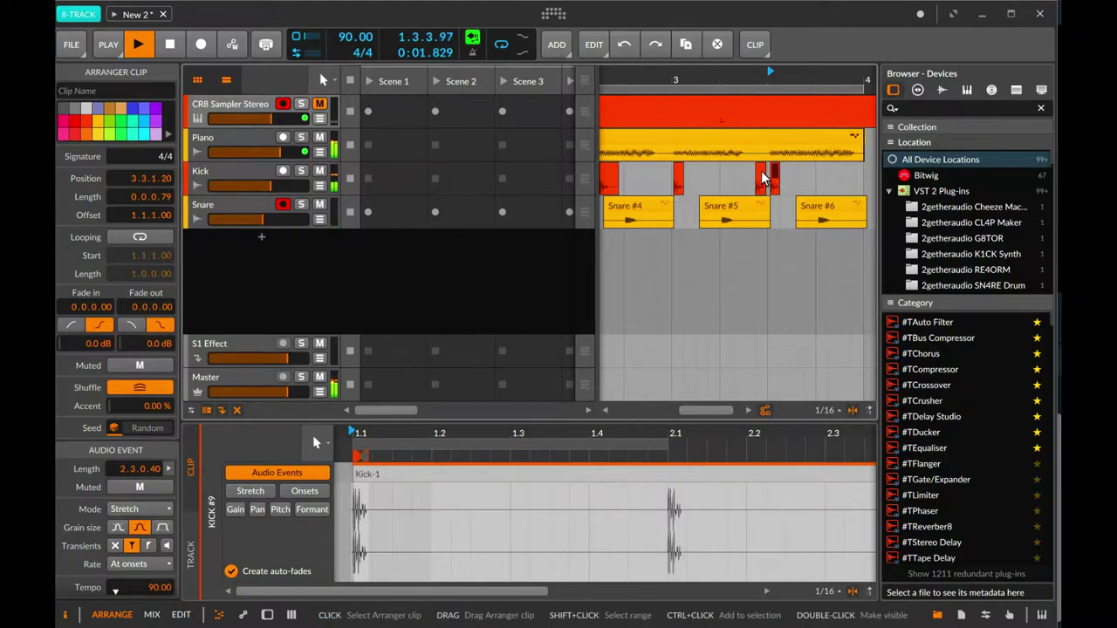
pyautogui.moveTo(761, 179); pyautogui.dragTo(795, 191)
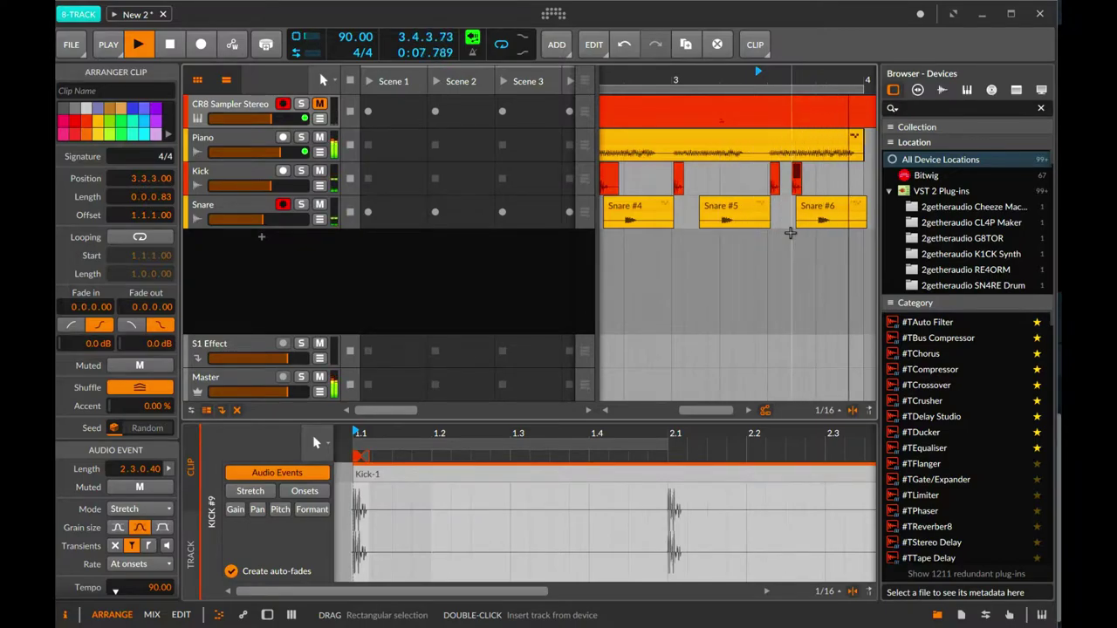
# Try the kick clip at 3.3.3.00 at 3.3.2.00 and 3.2.4.00, and undo the last move.
pyautogui.moveTo(715, 407); pyautogui.dragTo(765, 411)
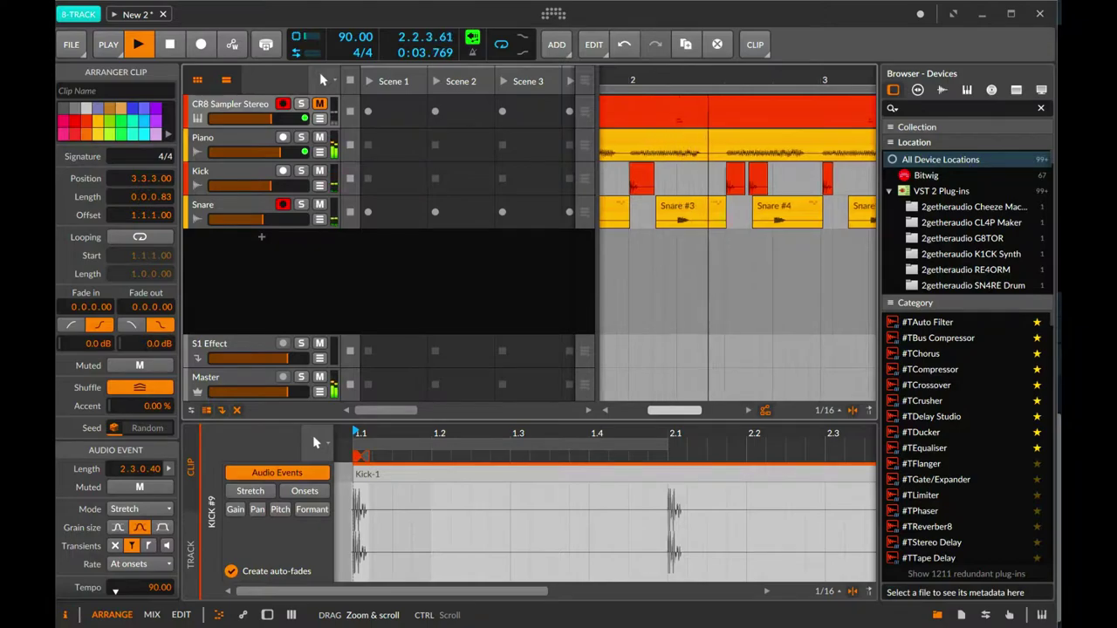
pyautogui.press('-')
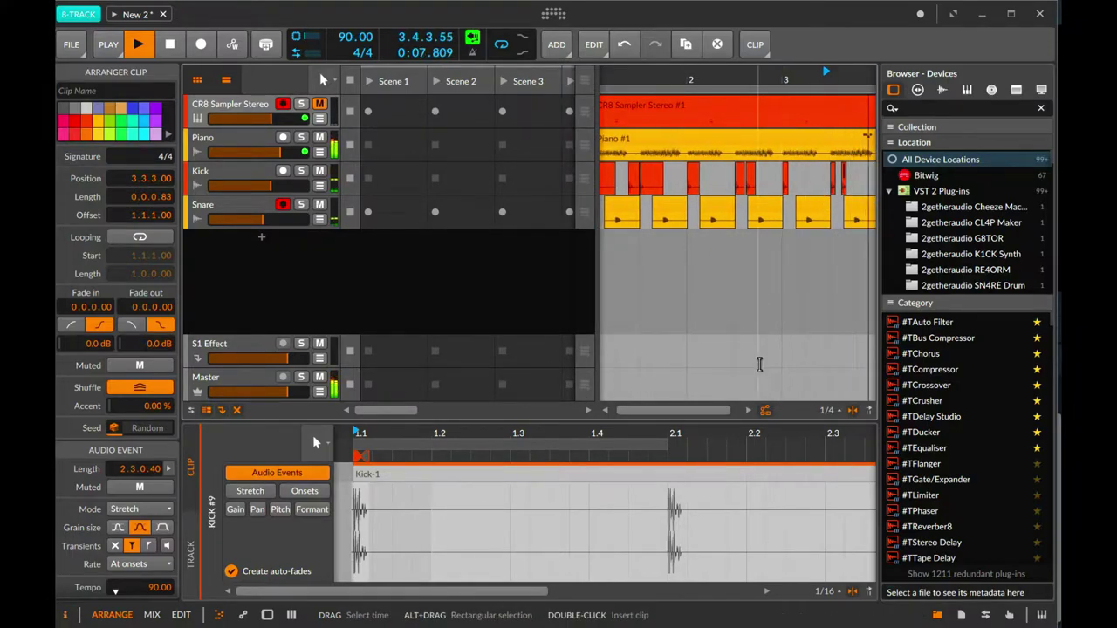
pyautogui.moveTo(715, 408); pyautogui.dragTo(735, 184)
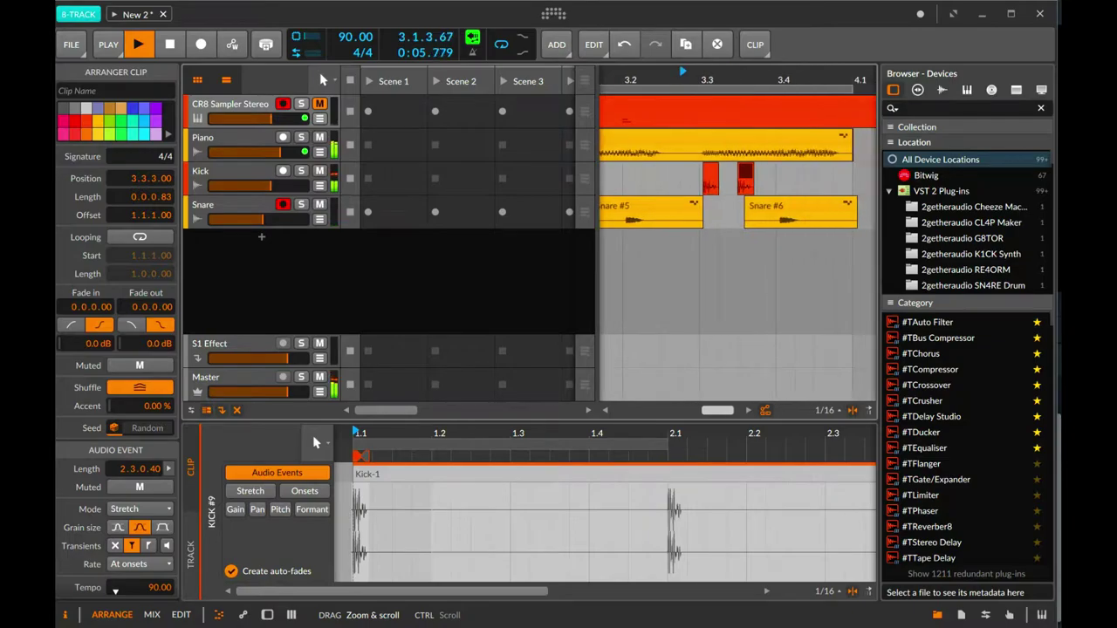
pyautogui.click(711, 179)
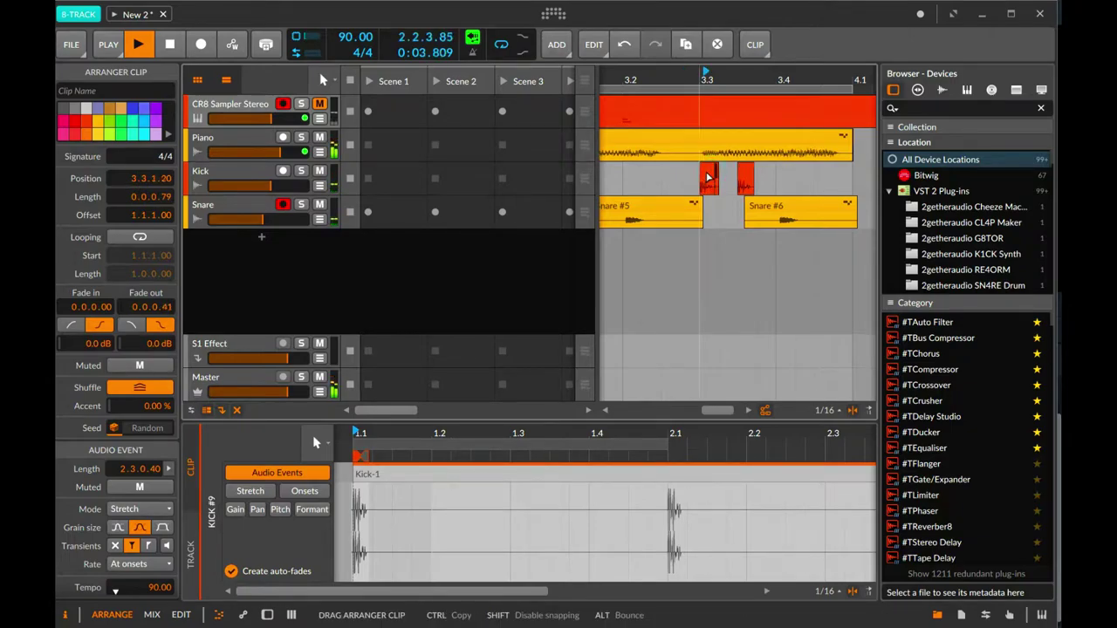
pyautogui.moveTo(757, 186); pyautogui.dragTo(737, 184)
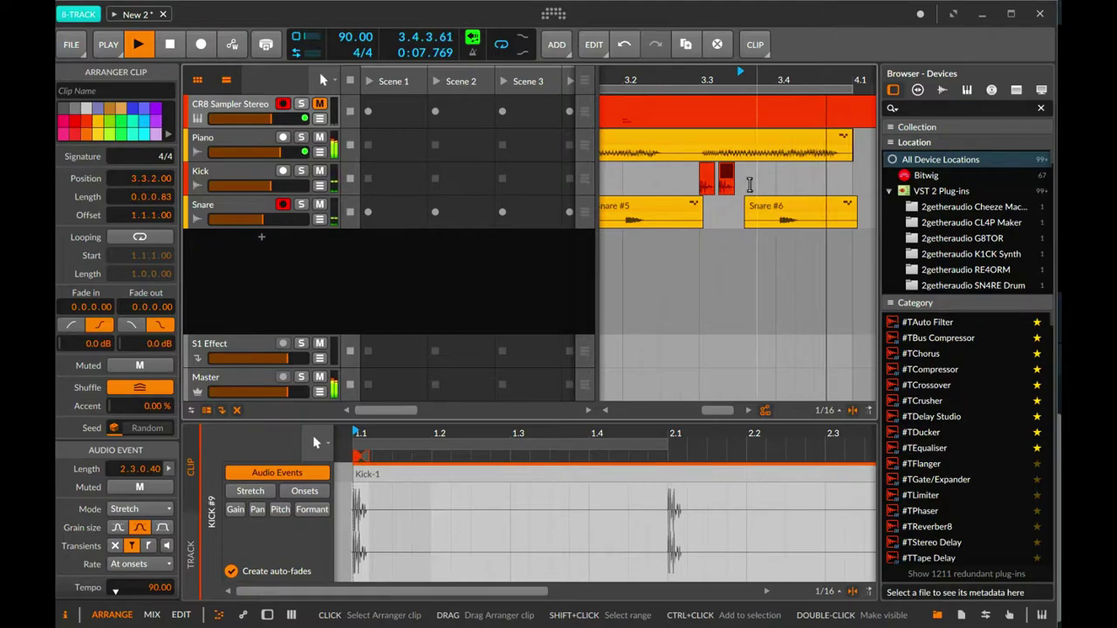
pyautogui.moveTo(731, 184); pyautogui.dragTo(752, 184)
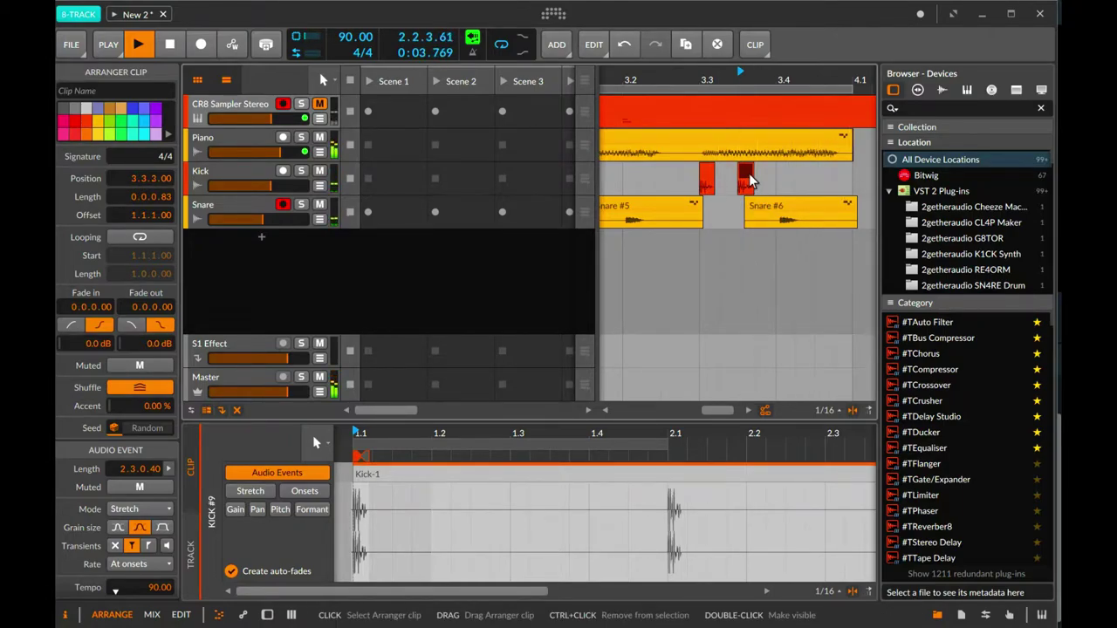
pyautogui.moveTo(749, 180); pyautogui.dragTo(696, 200)
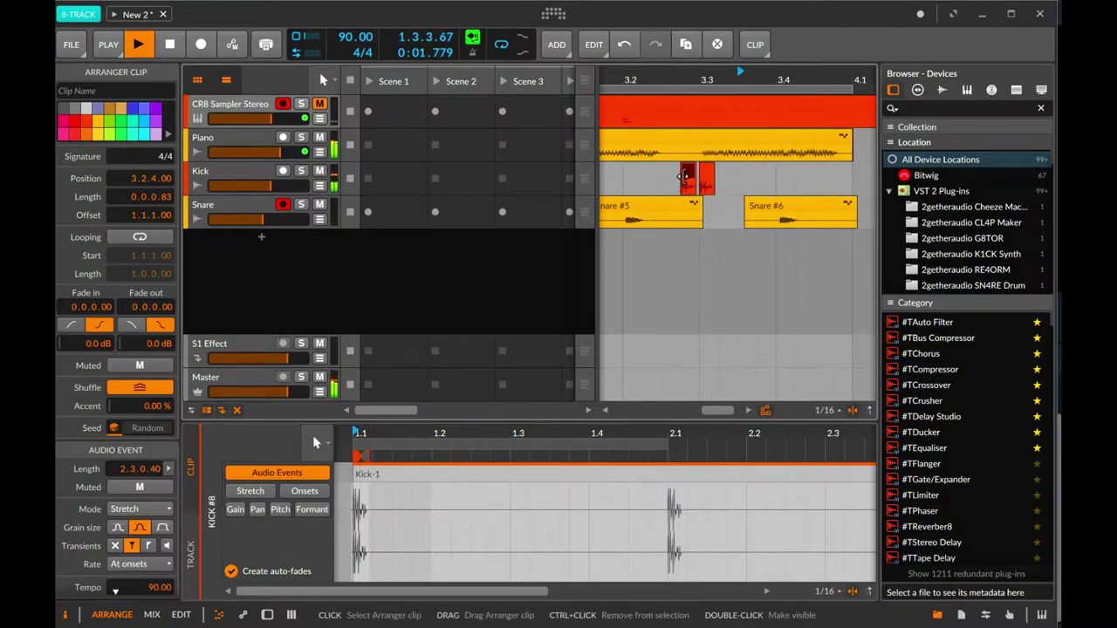
pyautogui.hotkey('ctrl', 'z')
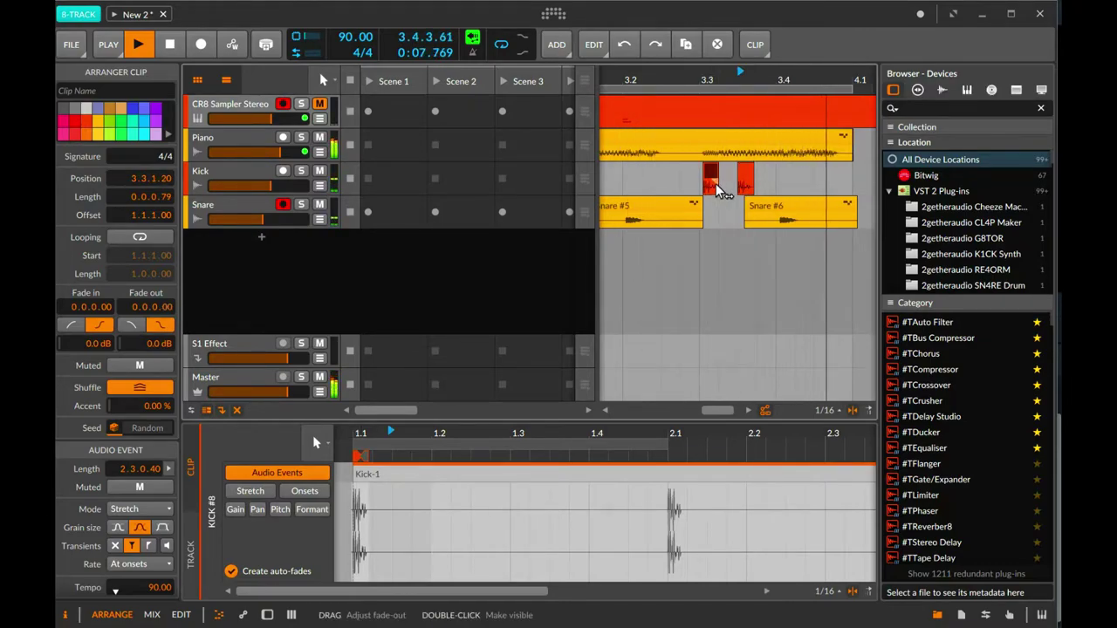
# Snap the kick clip at 3.3.1.20 to 3.3.1.00.
pyautogui.moveTo(717, 191); pyautogui.dragTo(712, 189)
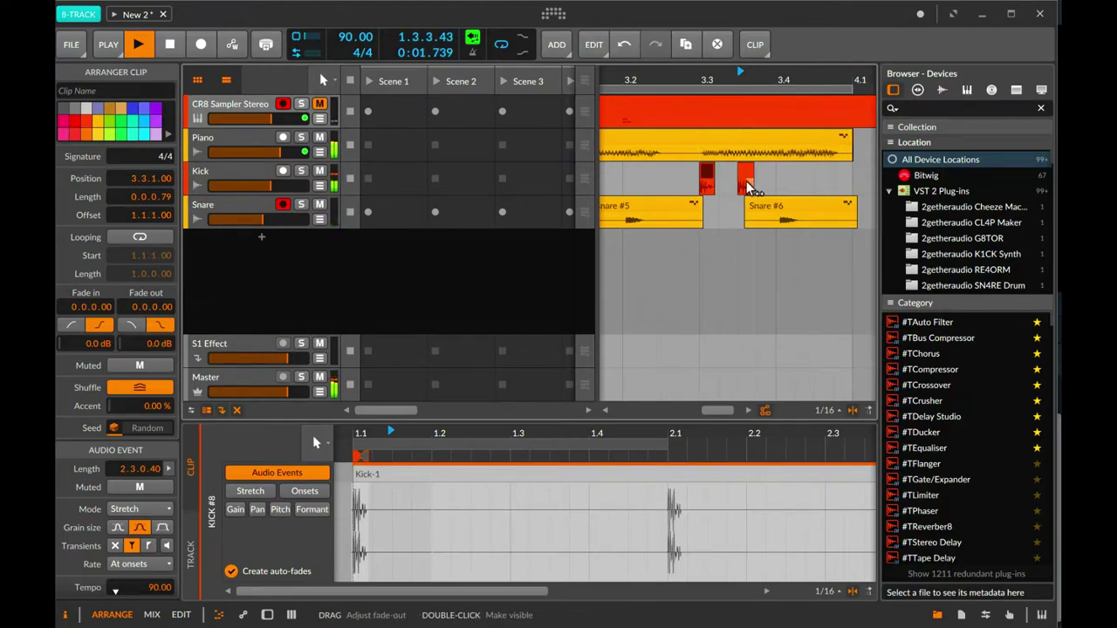
pyautogui.hotkey('alt', '2')
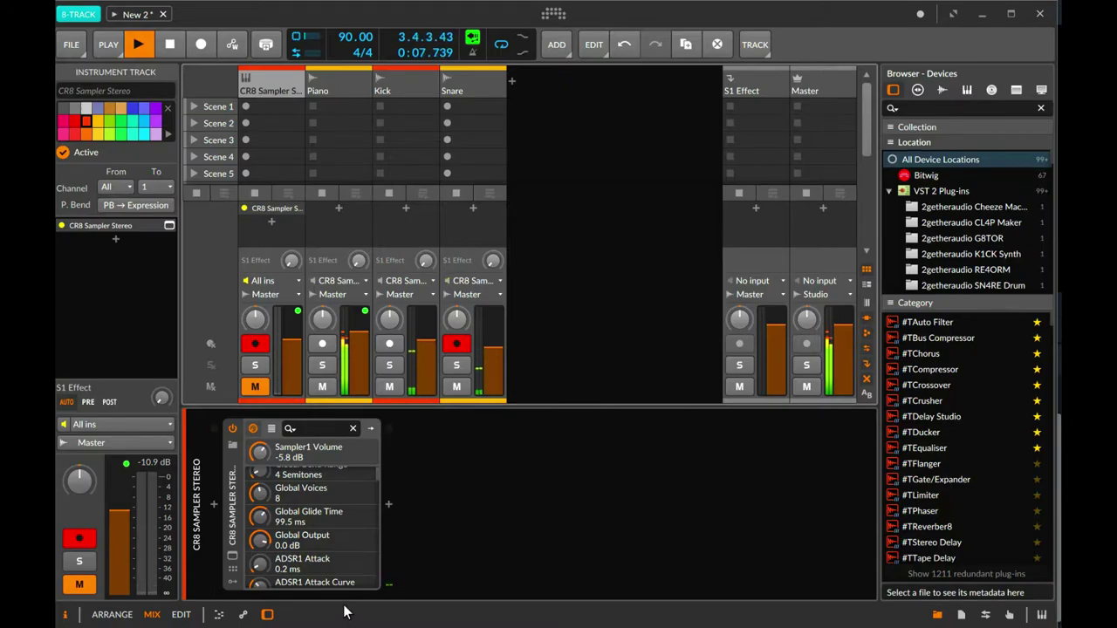
pyautogui.hotkey('alt', '1')
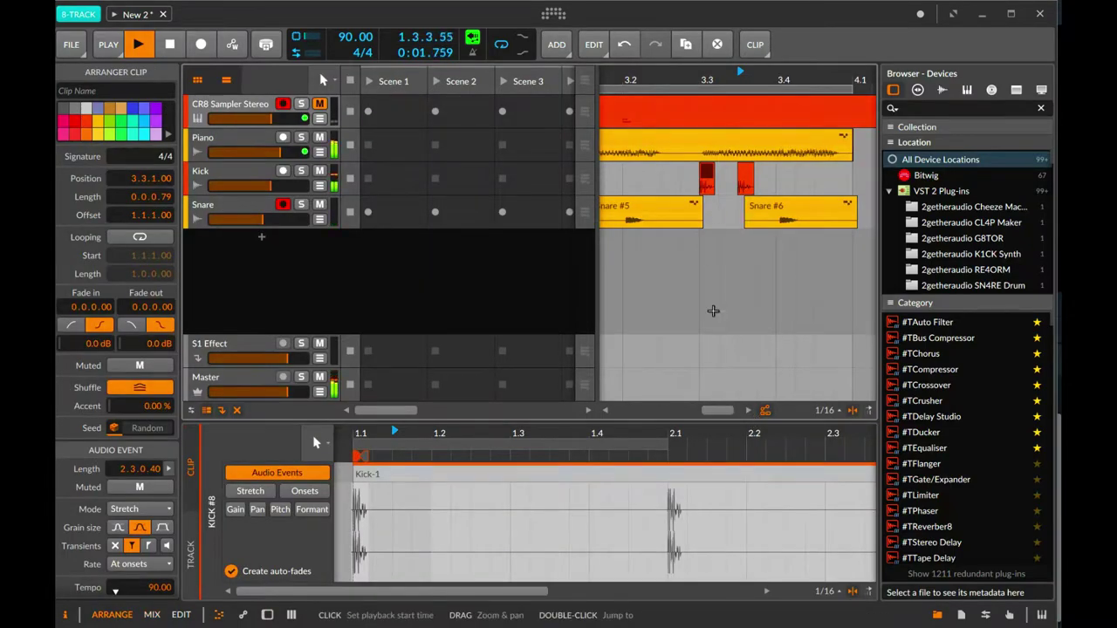
# Move the kick clip at 3.3.3.00 earlier in bar 3, to 3.2.3.00.
pyautogui.click(644, 89)
pyautogui.moveTo(565, 82); pyautogui.dragTo(660, 88)
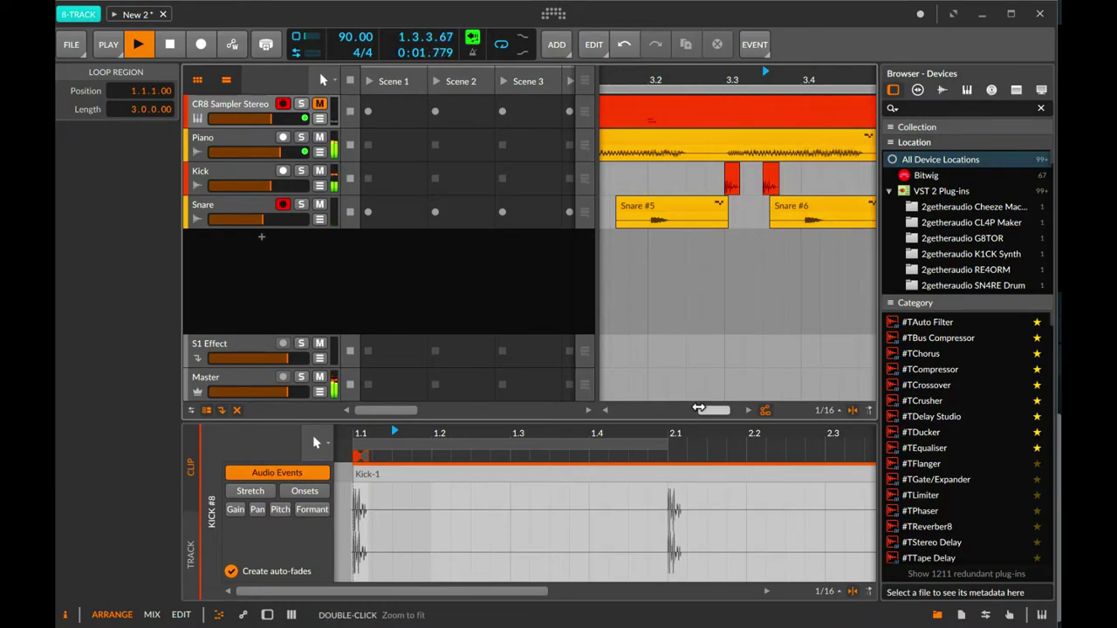
pyautogui.moveTo(728, 94)
pyautogui.mouseDown()
pyautogui.moveTo(727, 71)
pyautogui.moveTo(726, 87)
pyautogui.moveTo(737, 77)
pyautogui.mouseUp()
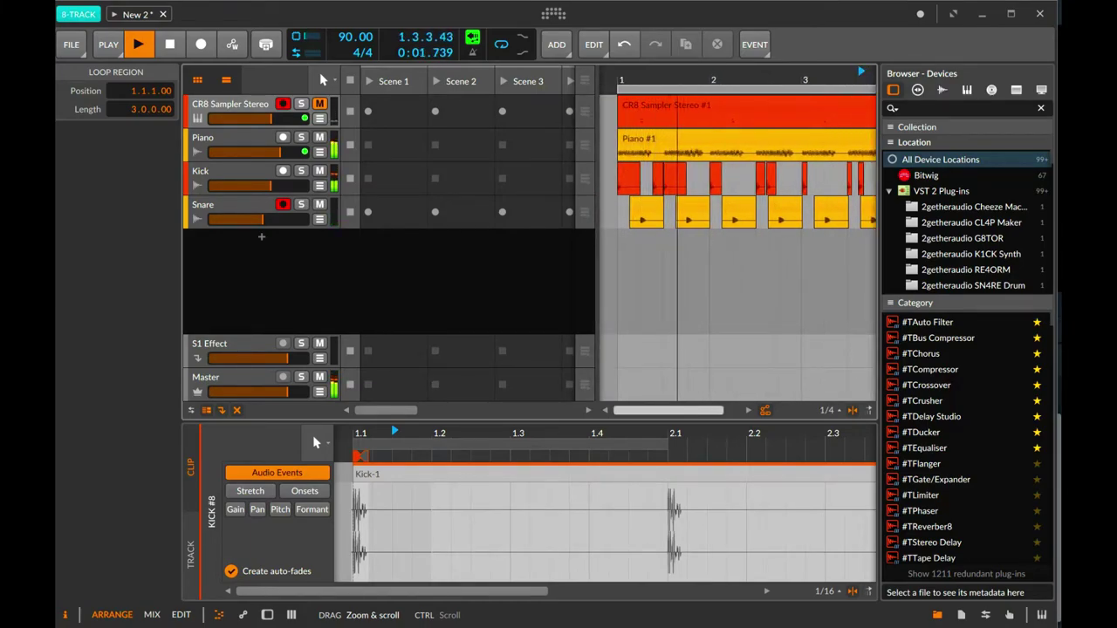
pyautogui.moveTo(776, 77); pyautogui.dragTo(708, 187)
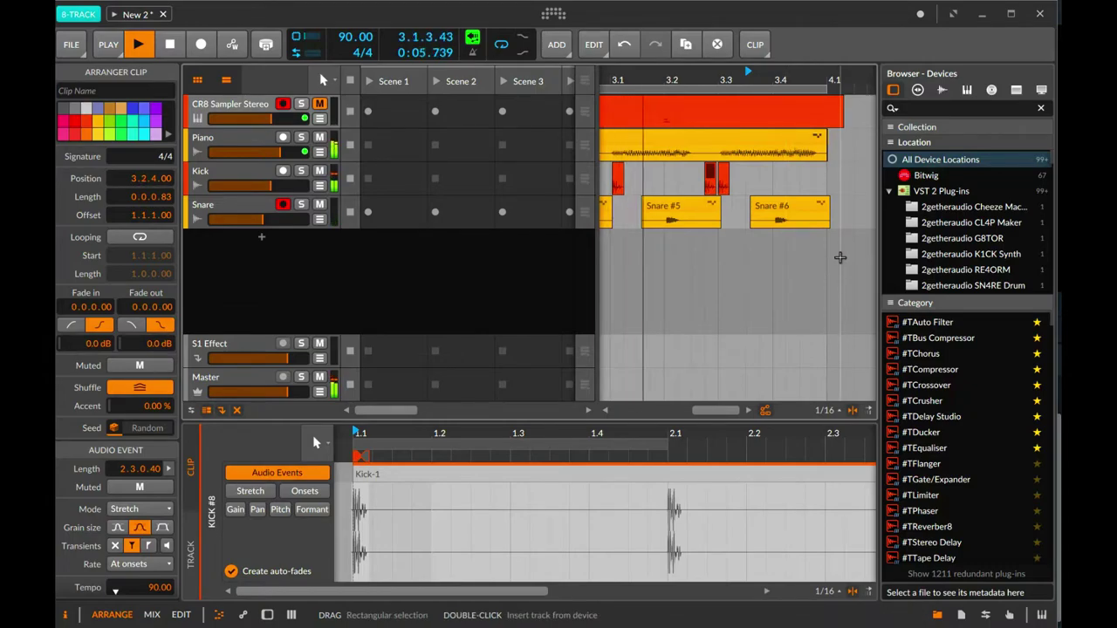
pyautogui.moveTo(710, 177); pyautogui.dragTo(697, 177)
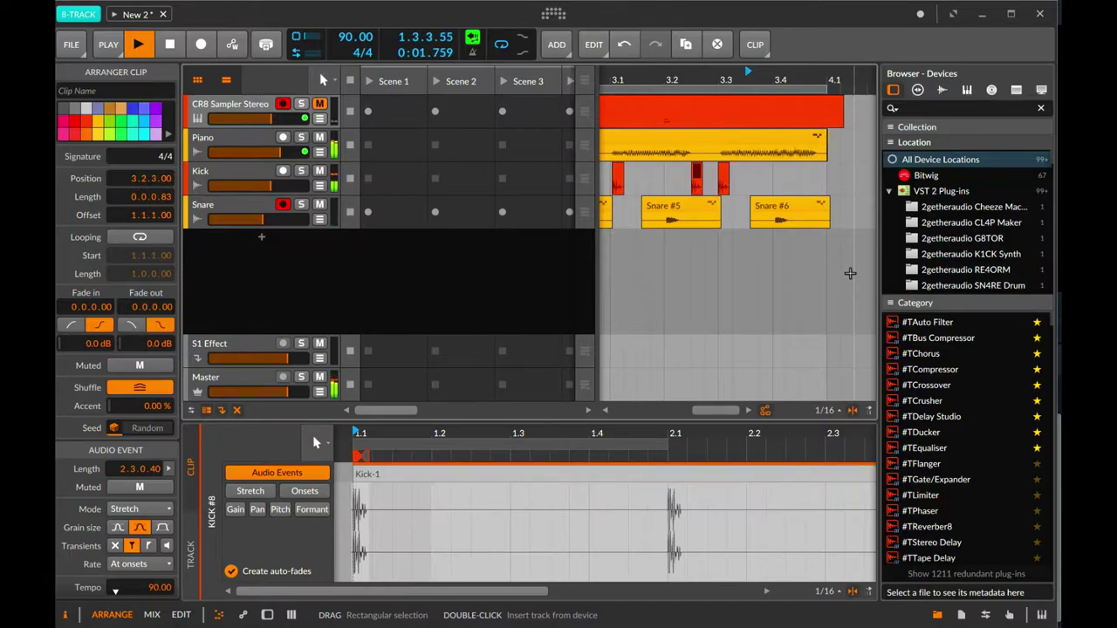
pyautogui.click(795, 177)
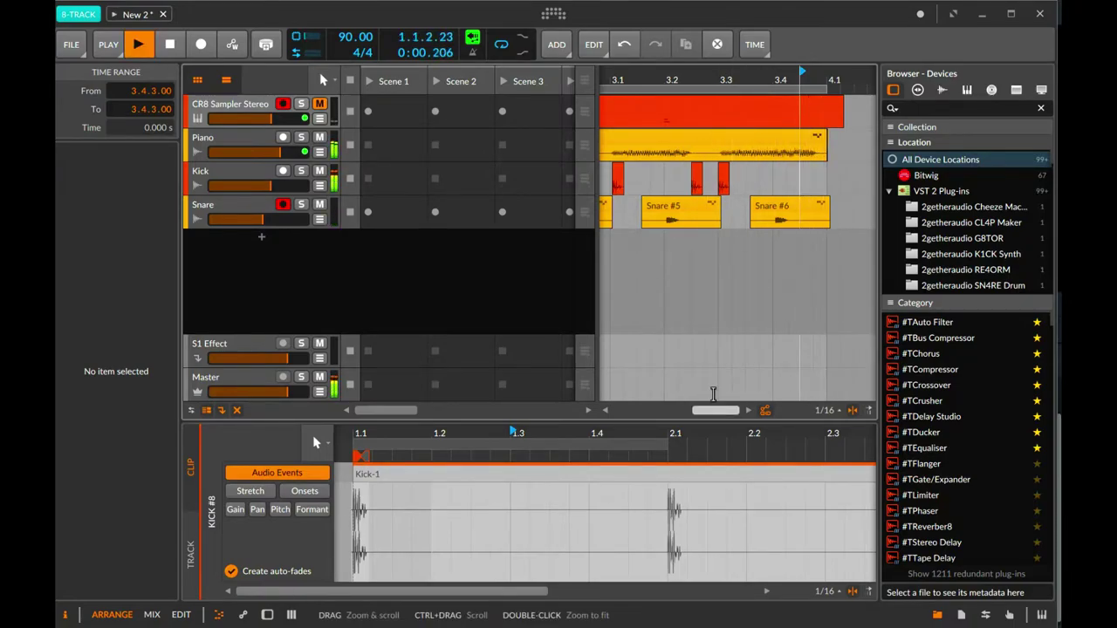
# Trim the end of the CR8 Sampler Stereo clip so its length is 3.0.0.00.
pyautogui.click(837, 106)
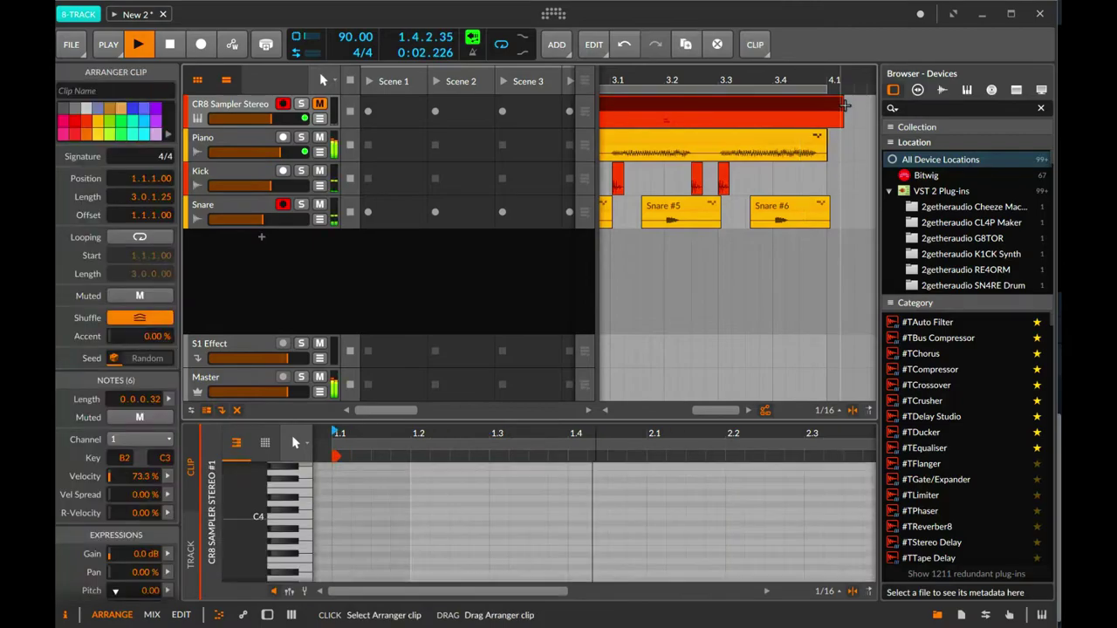
pyautogui.moveTo(841, 105); pyautogui.dragTo(827, 105)
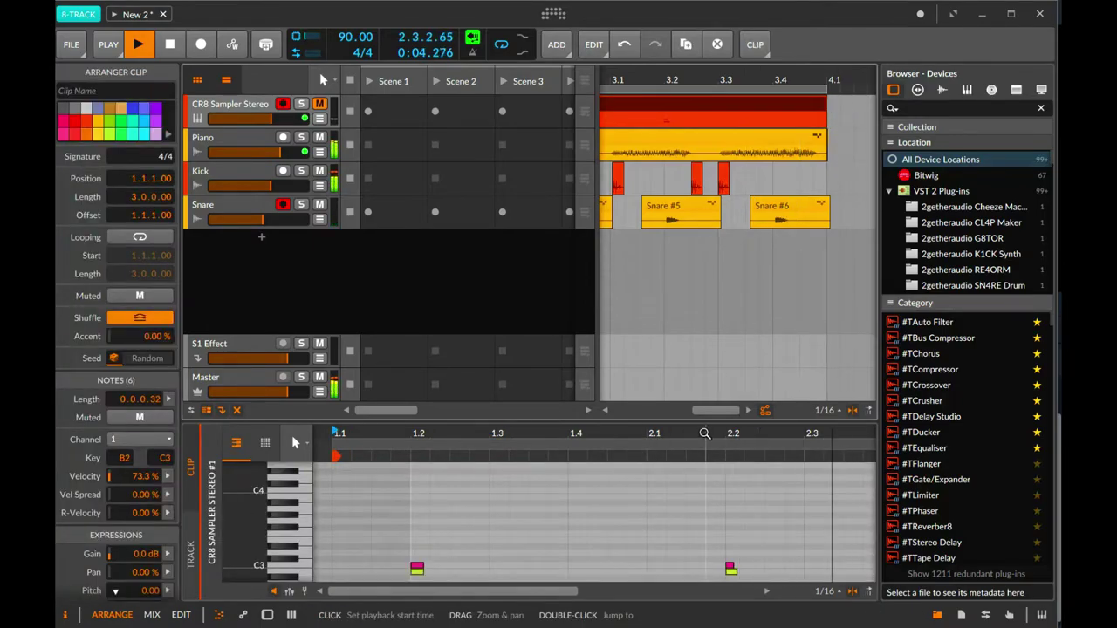
pyautogui.moveTo(712, 410); pyautogui.dragTo(685, 363)
# Check the Kick, Snare and Piano tracks in the mixer and try the Piano track's volume at -3.0 dB.
pyautogui.hotkey('alt', '2')
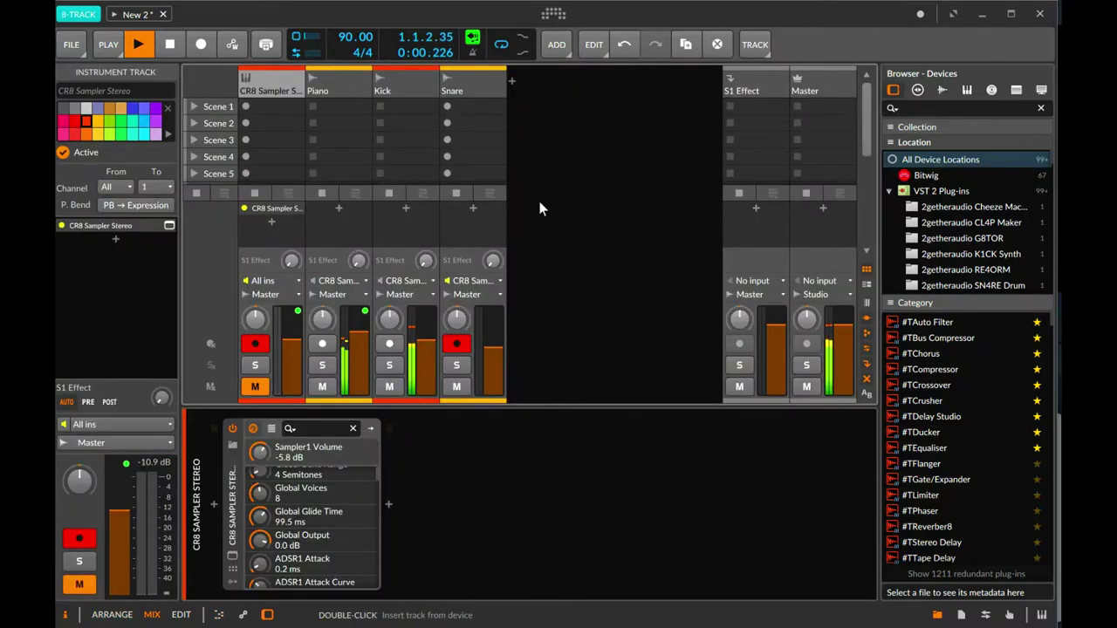
pyautogui.click(421, 87)
pyautogui.click(479, 91)
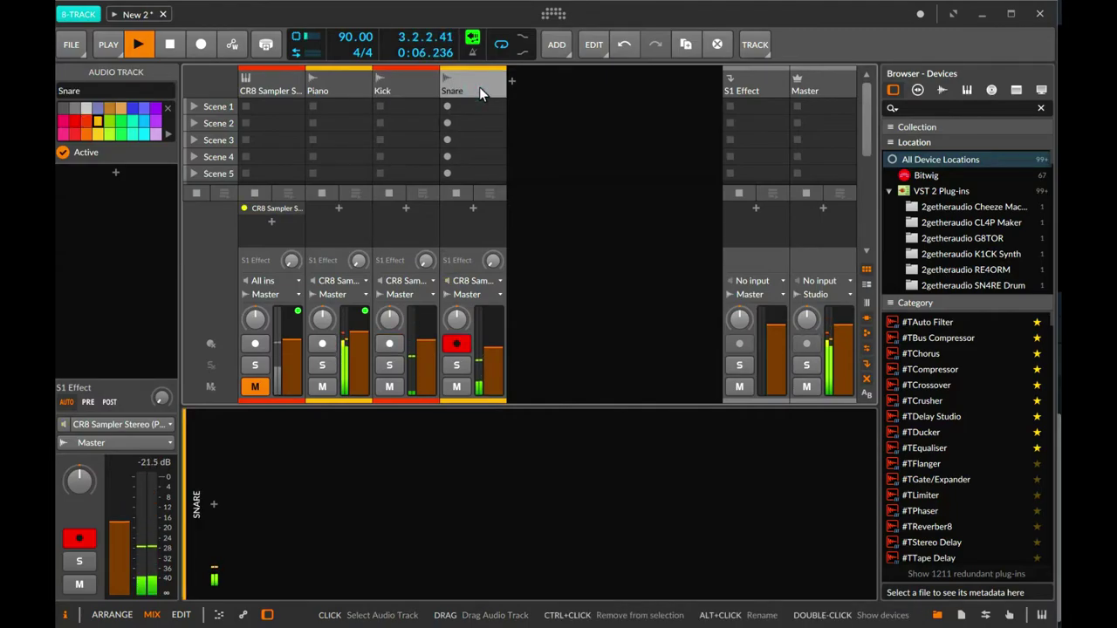
pyautogui.click(334, 87)
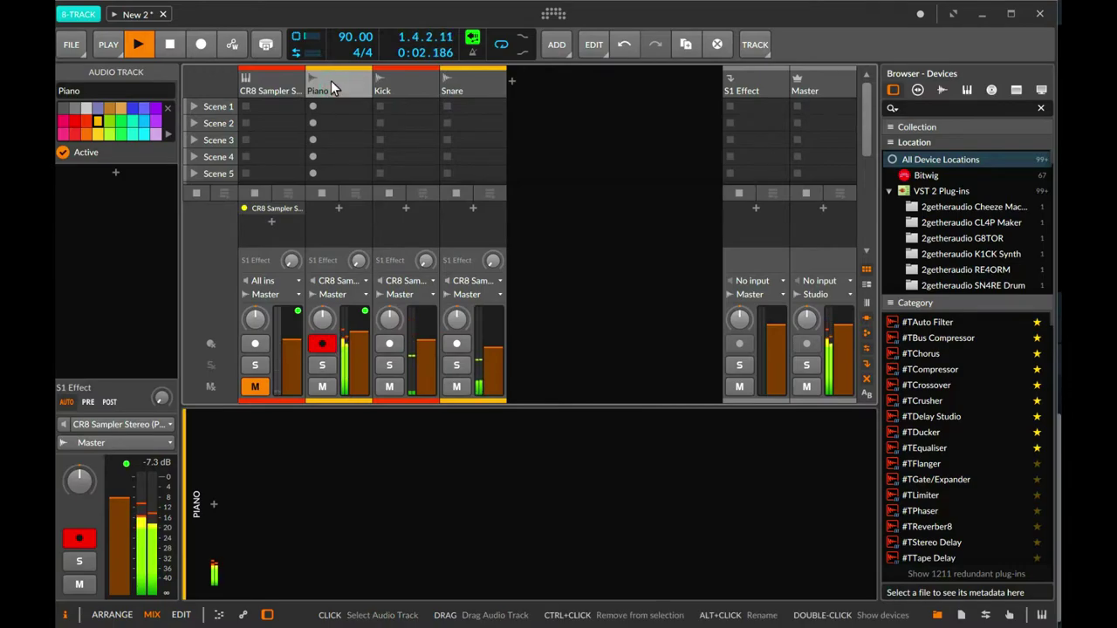
pyautogui.click(470, 89)
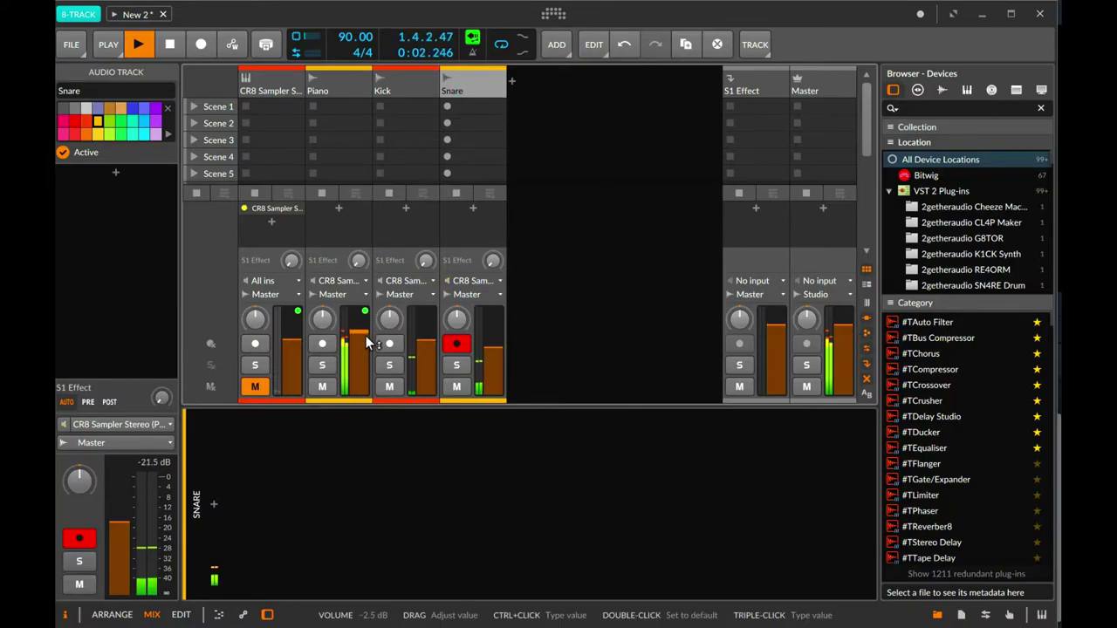
pyautogui.moveTo(358, 336); pyautogui.dragTo(357, 333)
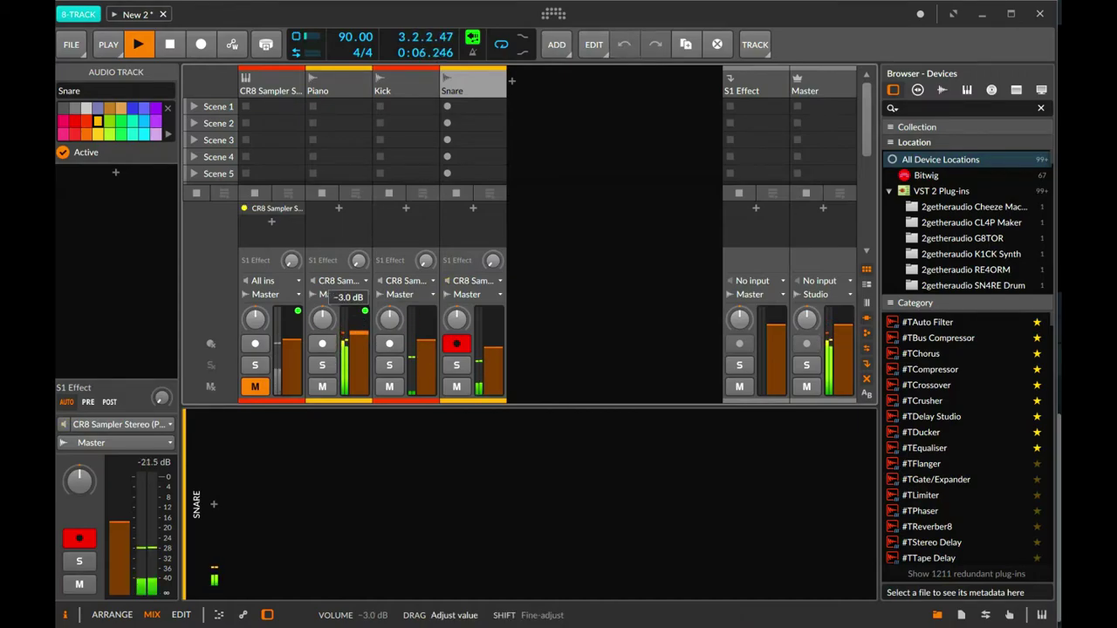
pyautogui.moveTo(357, 334); pyautogui.dragTo(357, 334)
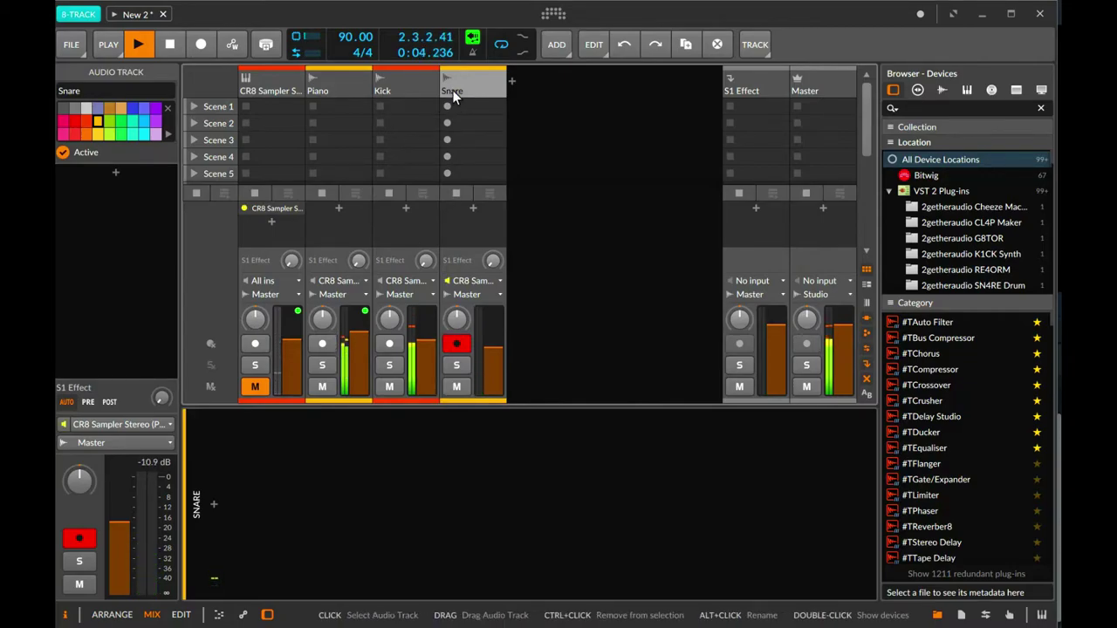
# Delete the CR8 Sampler Stereo clip from the arrangement and unmute its track.
pyautogui.click(266, 91)
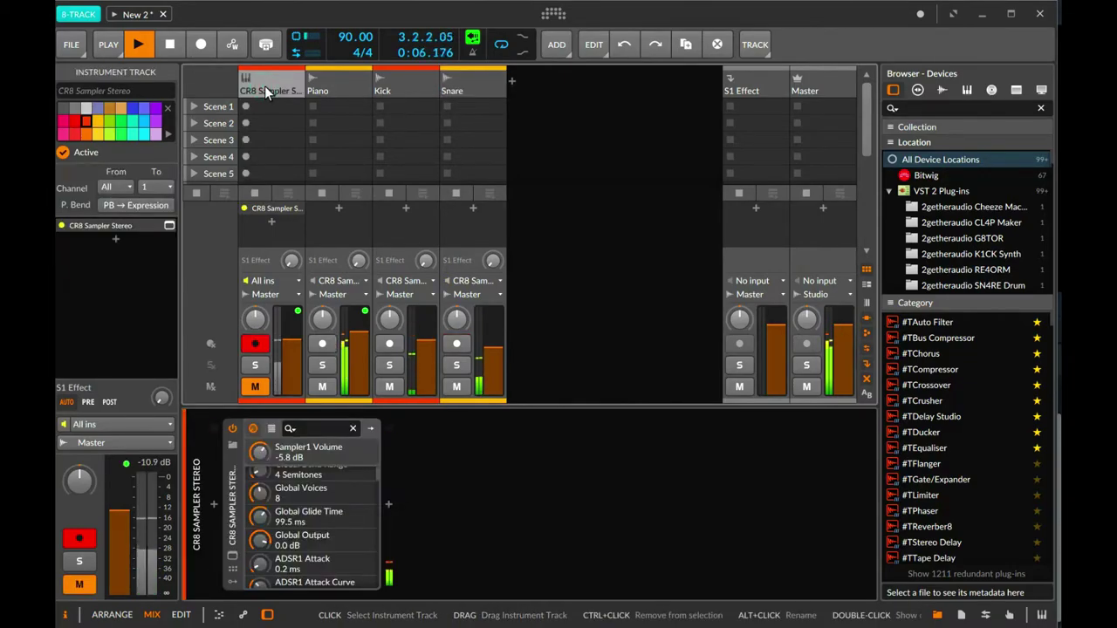
pyautogui.hotkey('alt', '1')
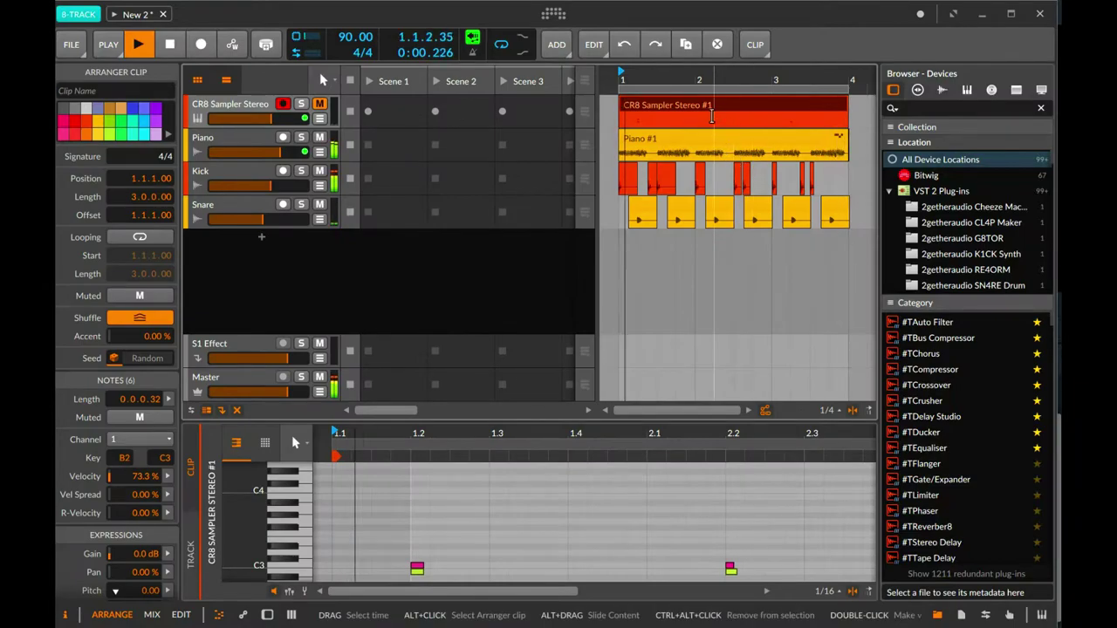
pyautogui.press('Delete')
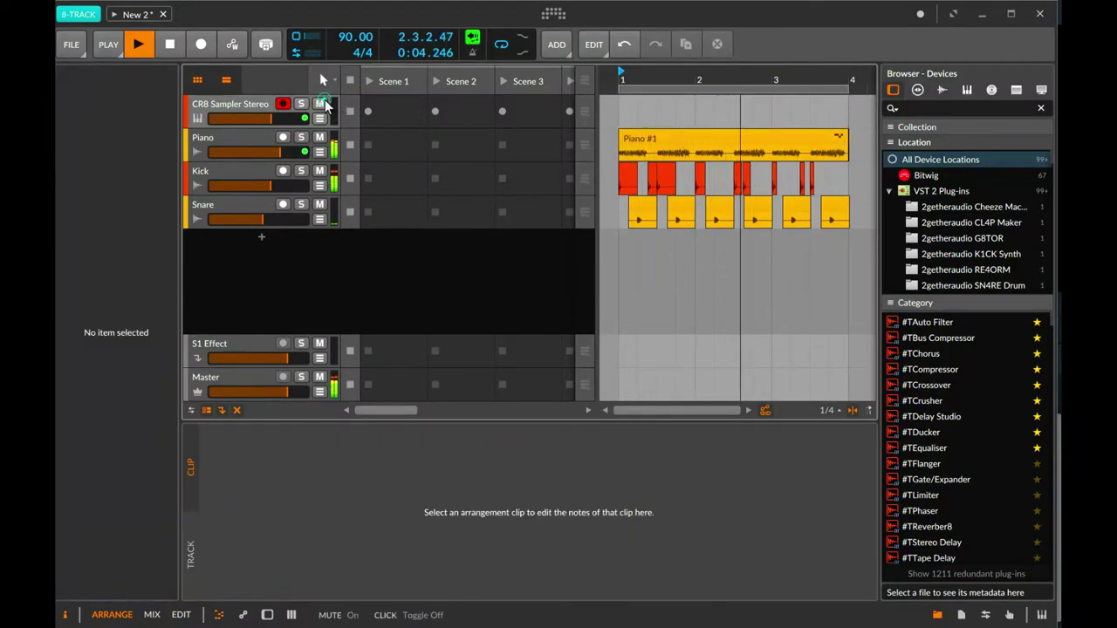
# Open the CR8 Sampler plug-in, look through the Snare + Clap samples in COSMOS, and close both windows.
pyautogui.doubleClick(250, 103)
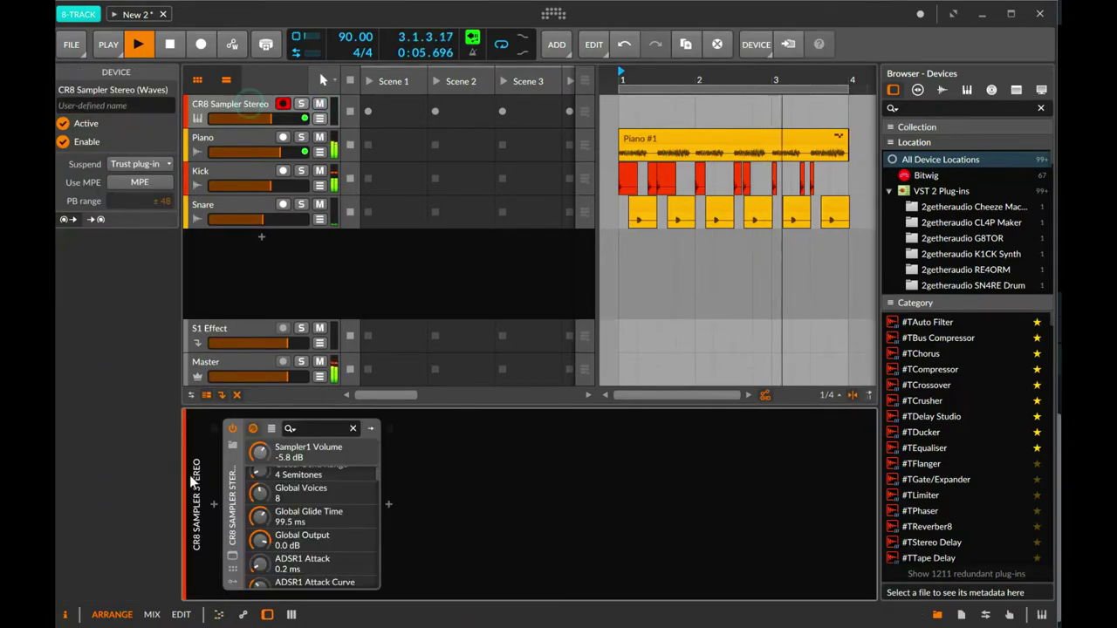
pyautogui.click(231, 558)
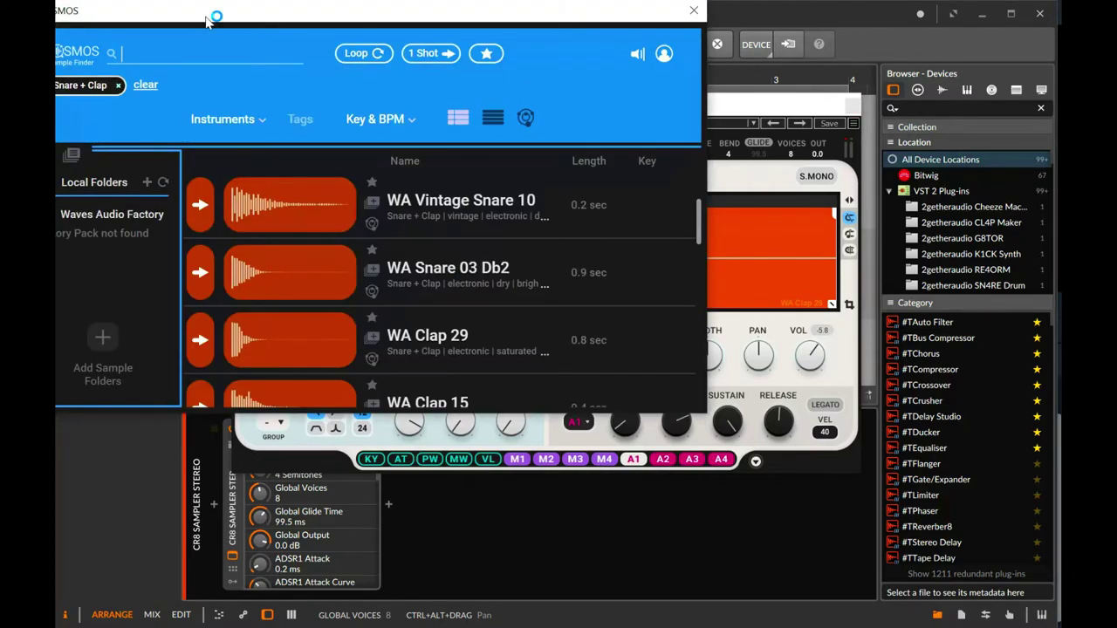
pyautogui.moveTo(207, 22); pyautogui.dragTo(447, 199)
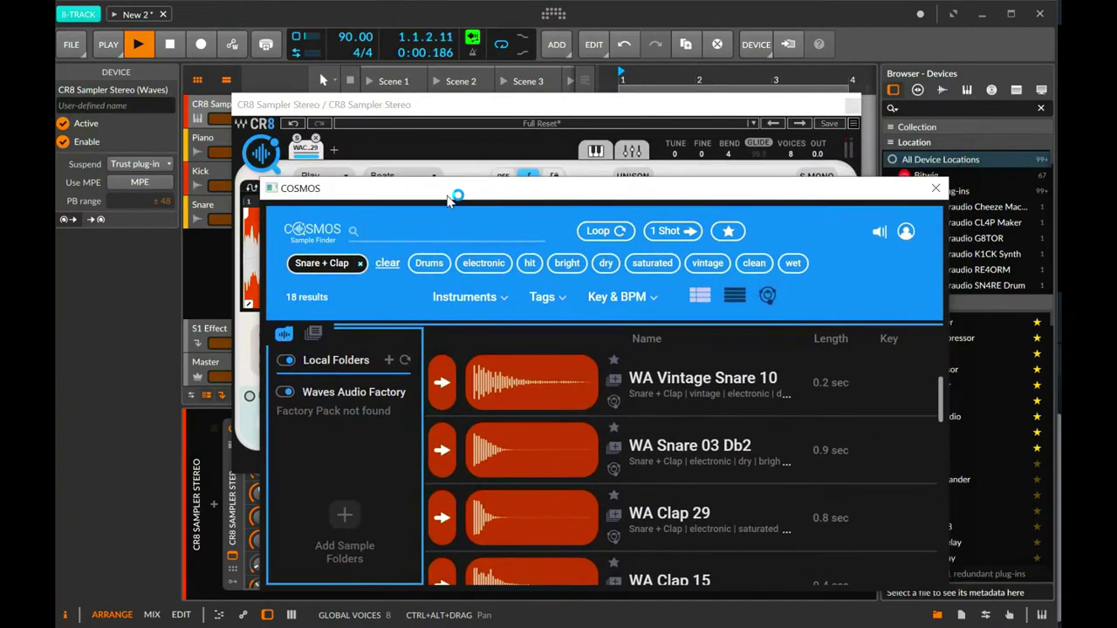
pyautogui.scroll(-2, 637, 466)
pyautogui.scroll(-1, 638, 472)
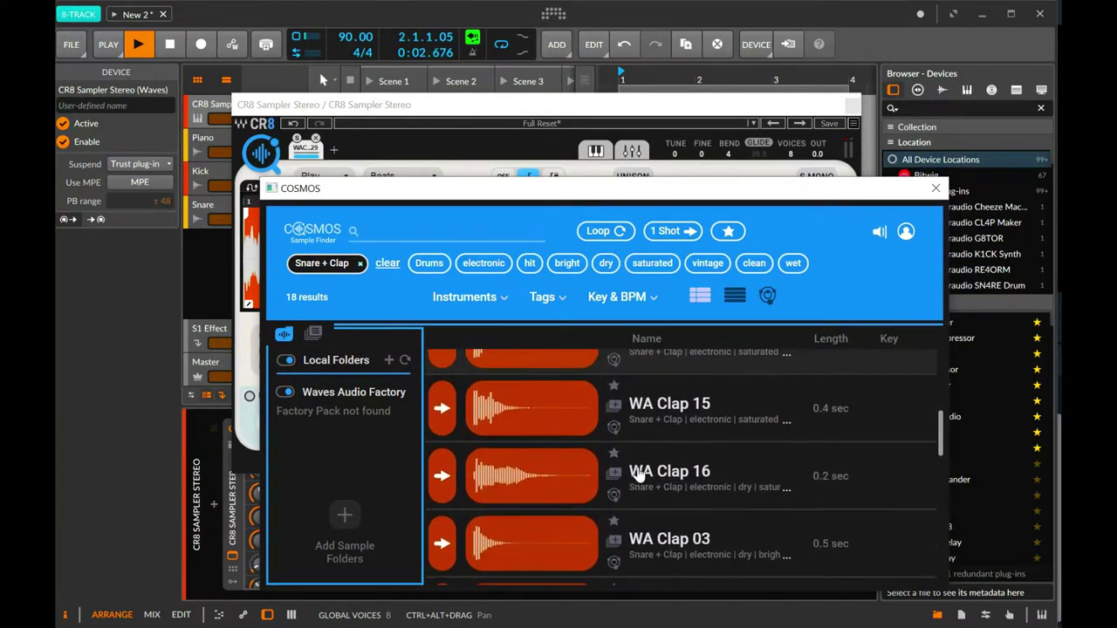
pyautogui.click(934, 188)
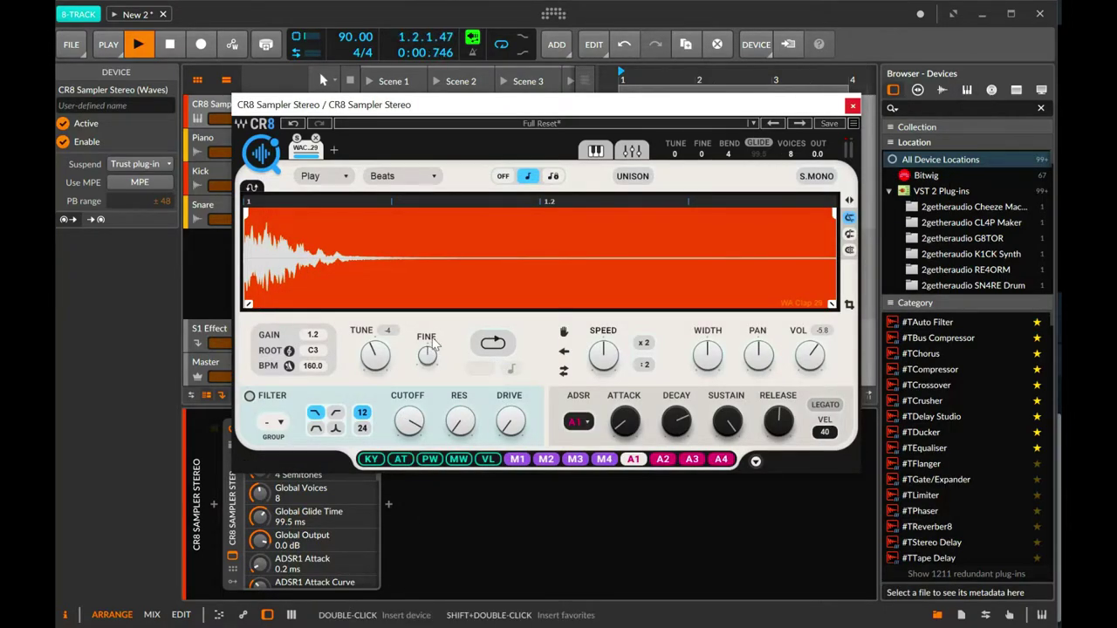
pyautogui.click(853, 106)
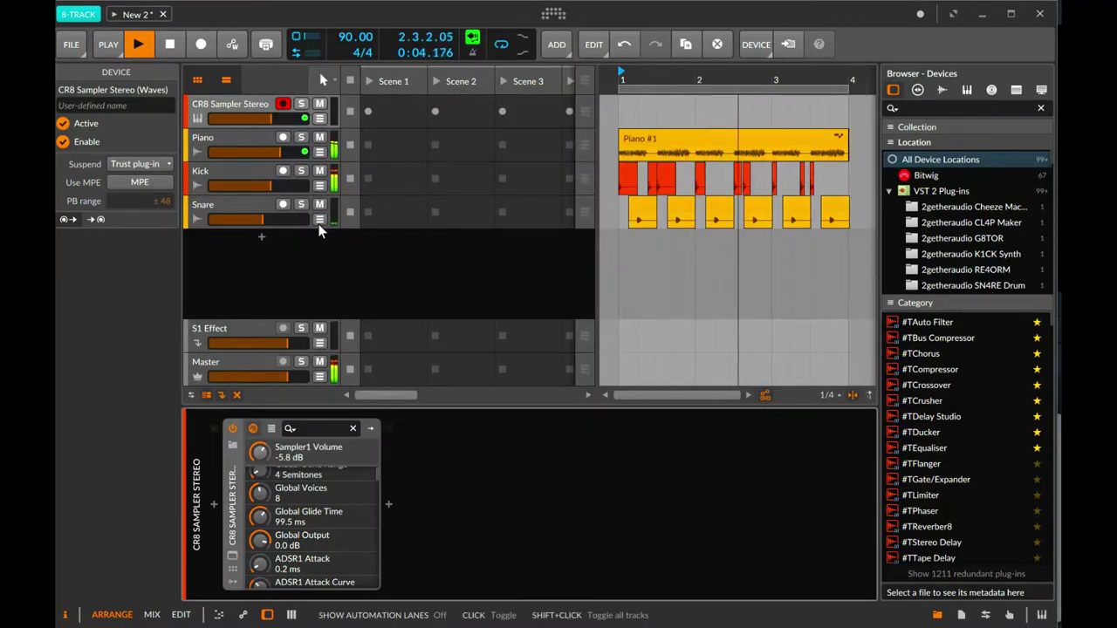
# Raise the Snare track's volume in the mixer to -7.4 dB.
pyautogui.hotkey('alt', '2')
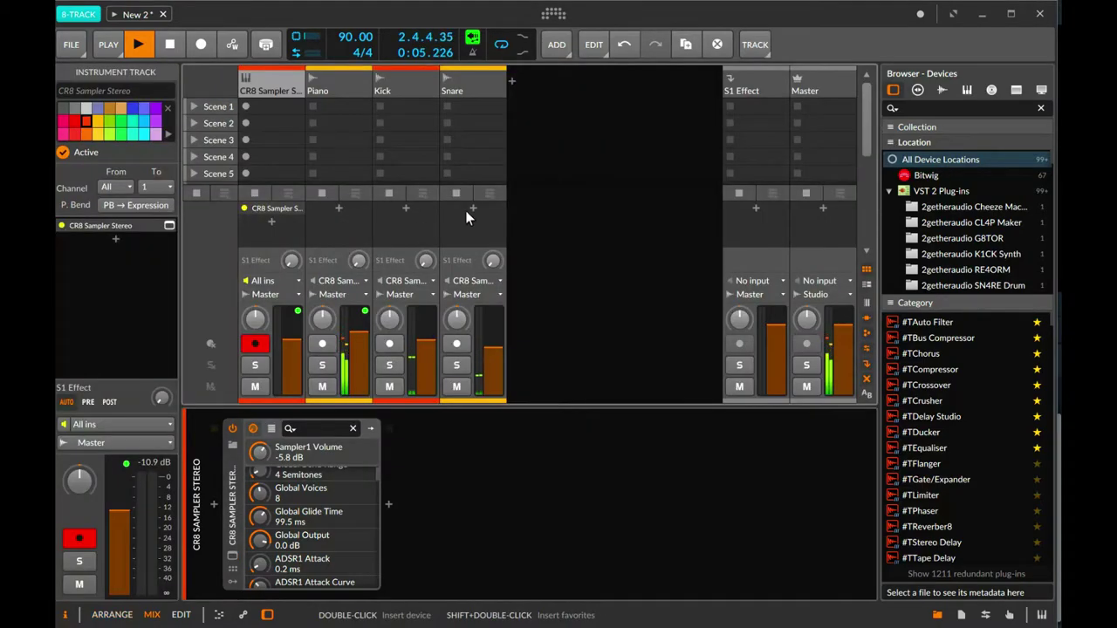
pyautogui.click(494, 351)
pyautogui.moveTo(494, 350); pyautogui.dragTo(494, 348)
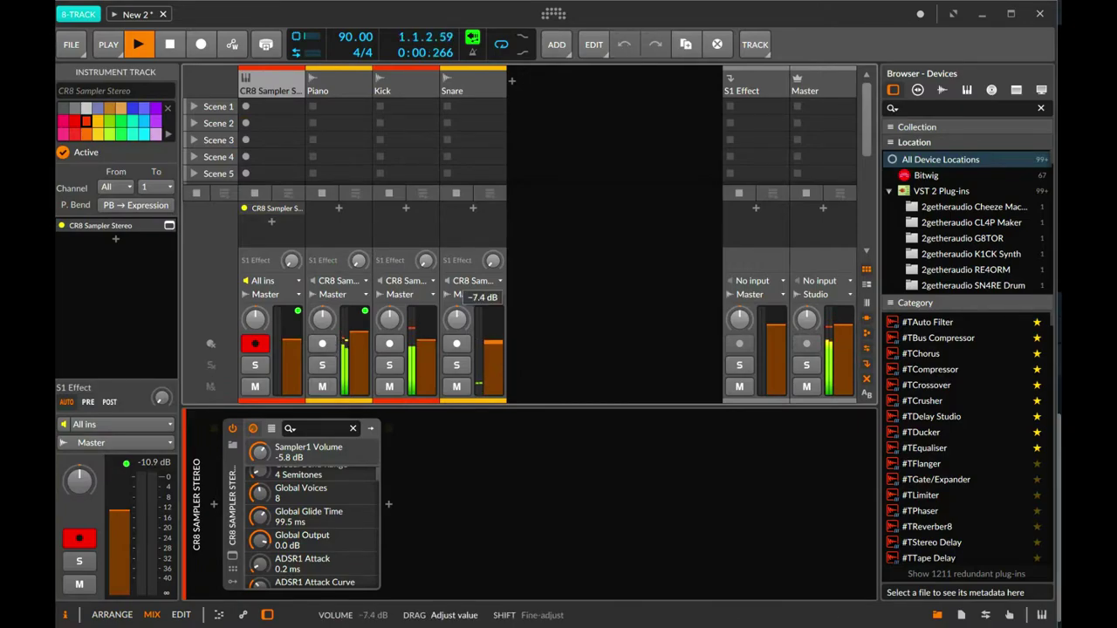
# Return to the arrangement view and open the COSMOS sample finder from the CR8 Sampler plug-in.
pyautogui.hotkey('alt', '1')
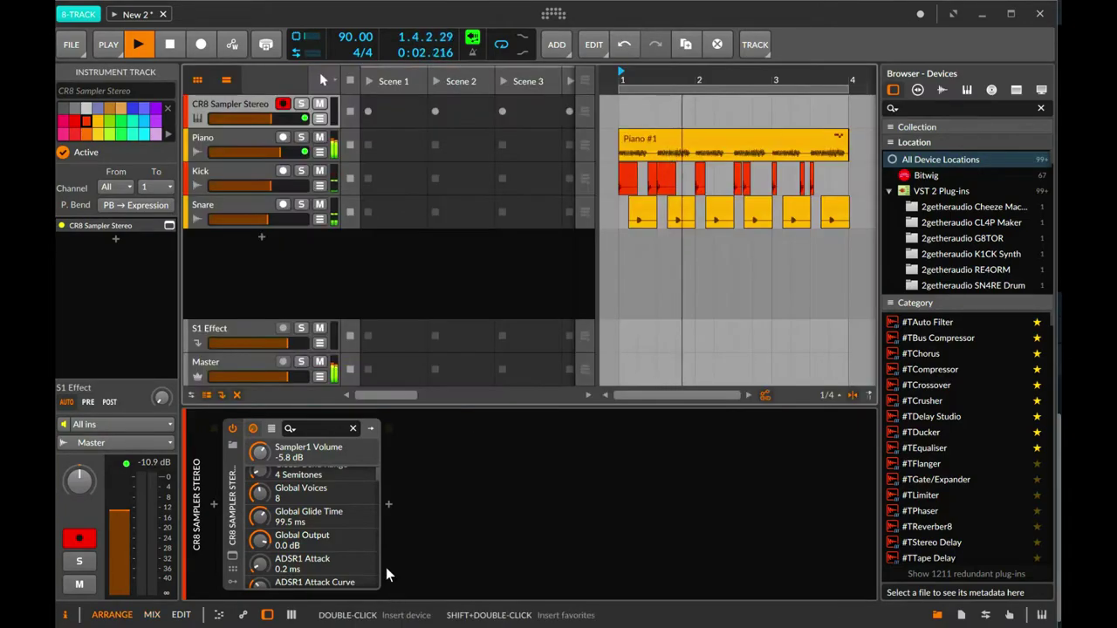
pyautogui.click(233, 556)
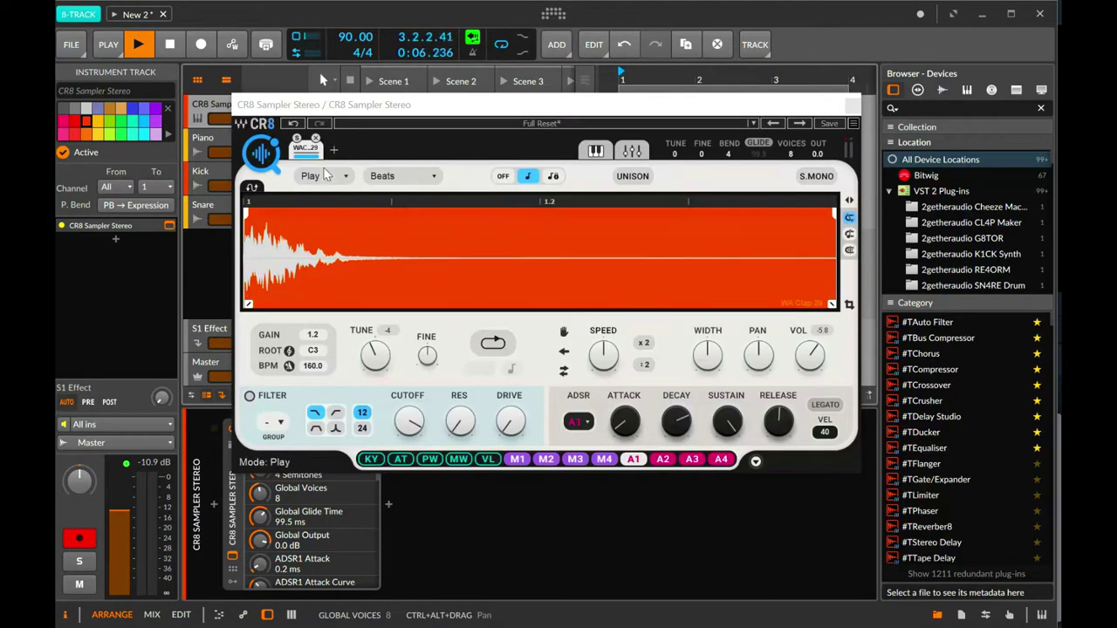
pyautogui.click(258, 150)
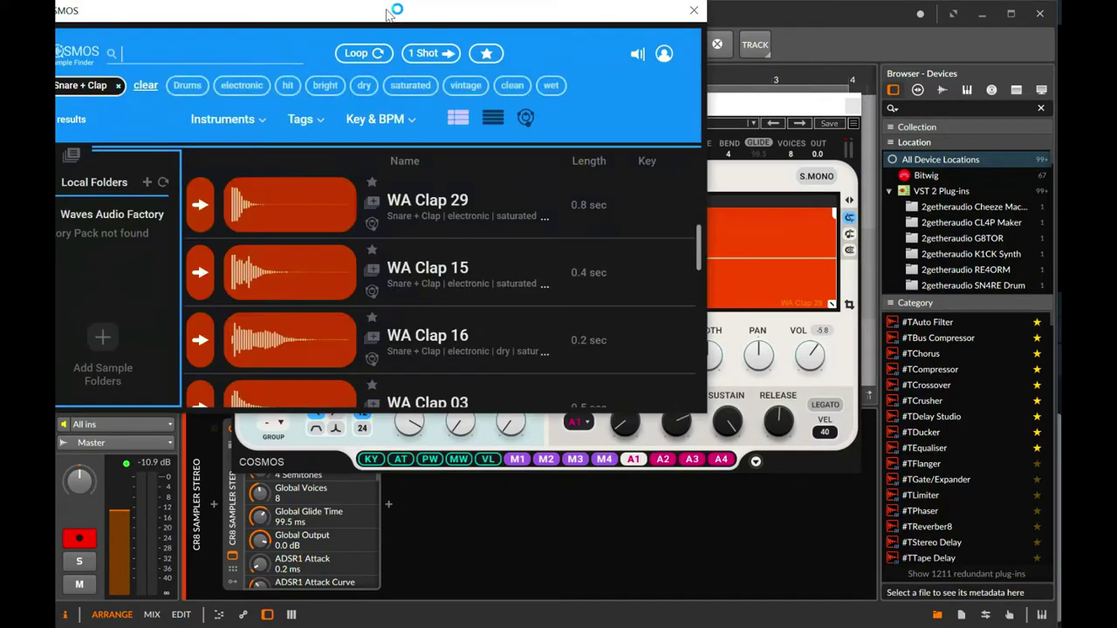
pyautogui.moveTo(397, 14); pyautogui.dragTo(611, 87)
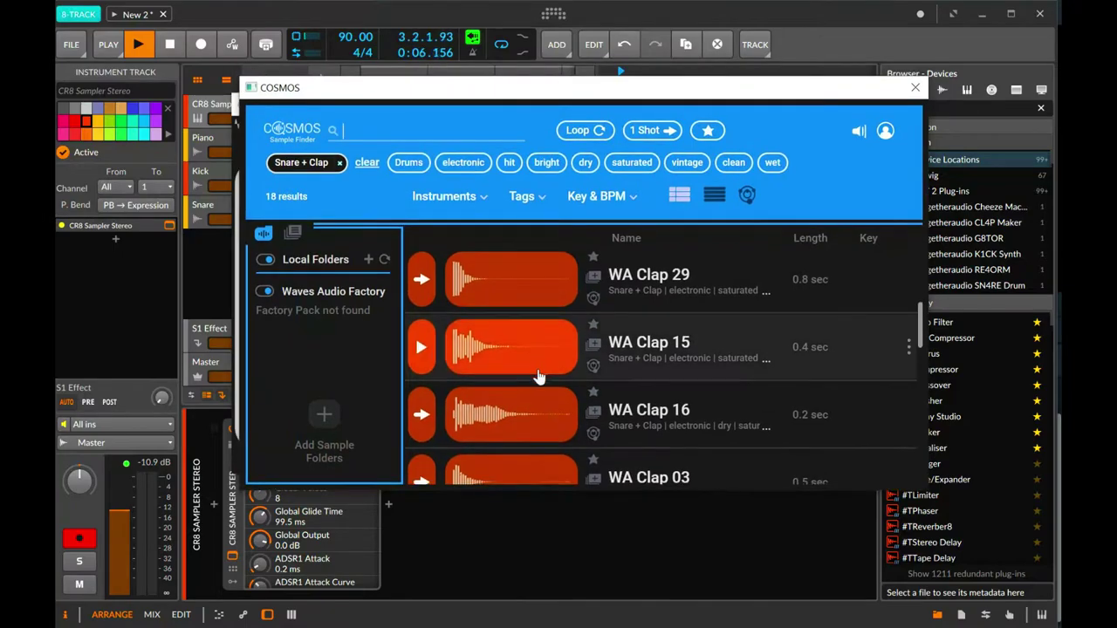
# Replace the Snare + Clap filter in COSMOS with the Pad instrument filter.
pyautogui.scroll(-2, 531, 332)
pyautogui.click(341, 164)
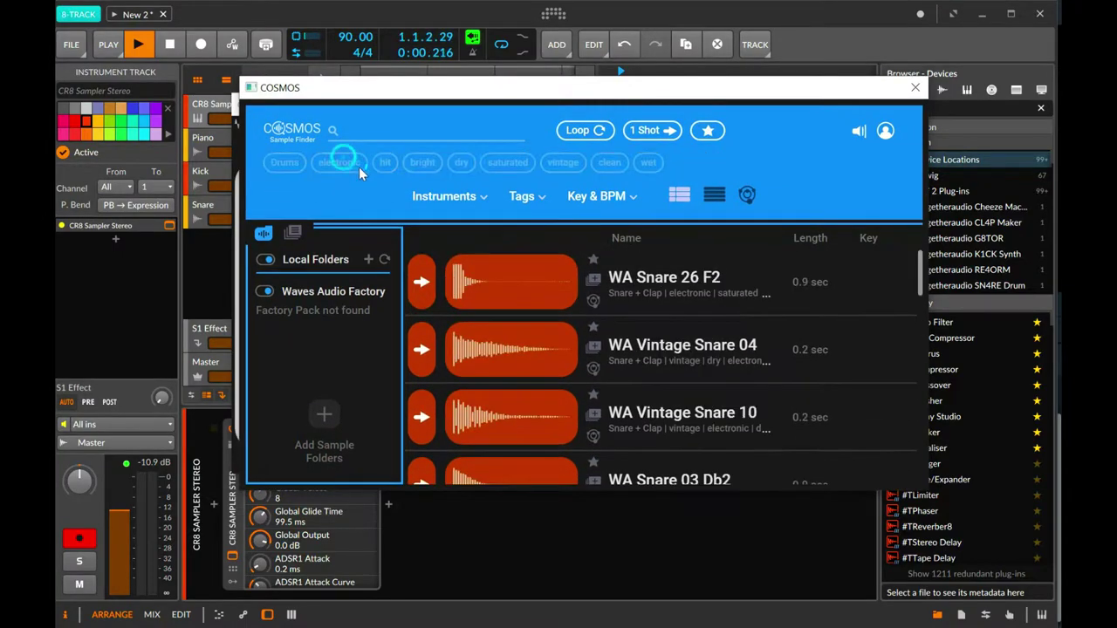
pyautogui.click(478, 197)
pyautogui.write('pa')
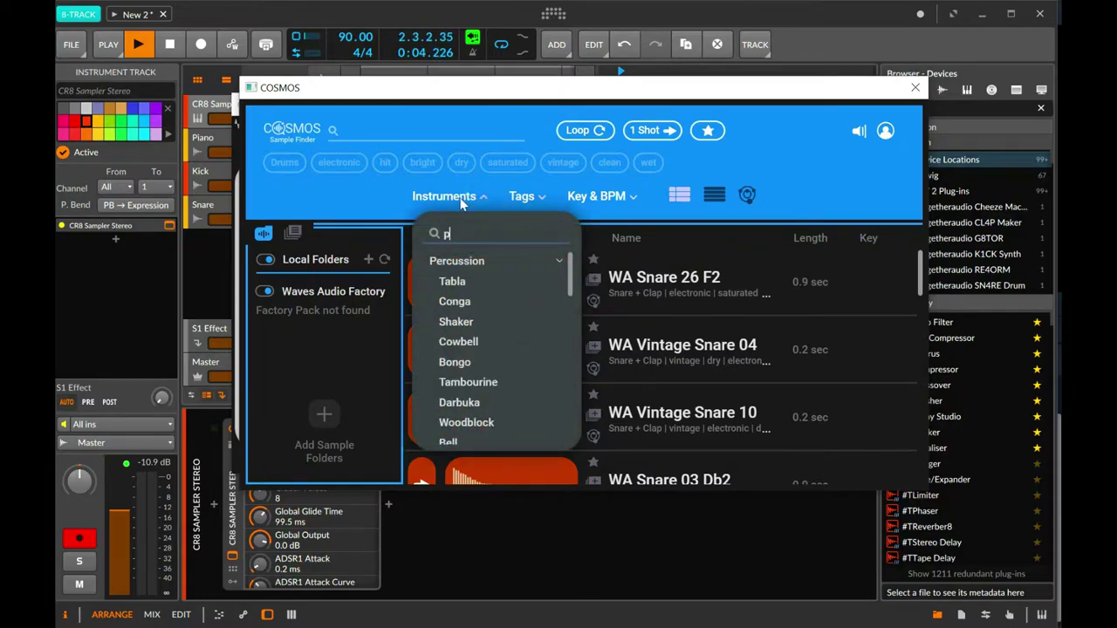
pyautogui.click(448, 283)
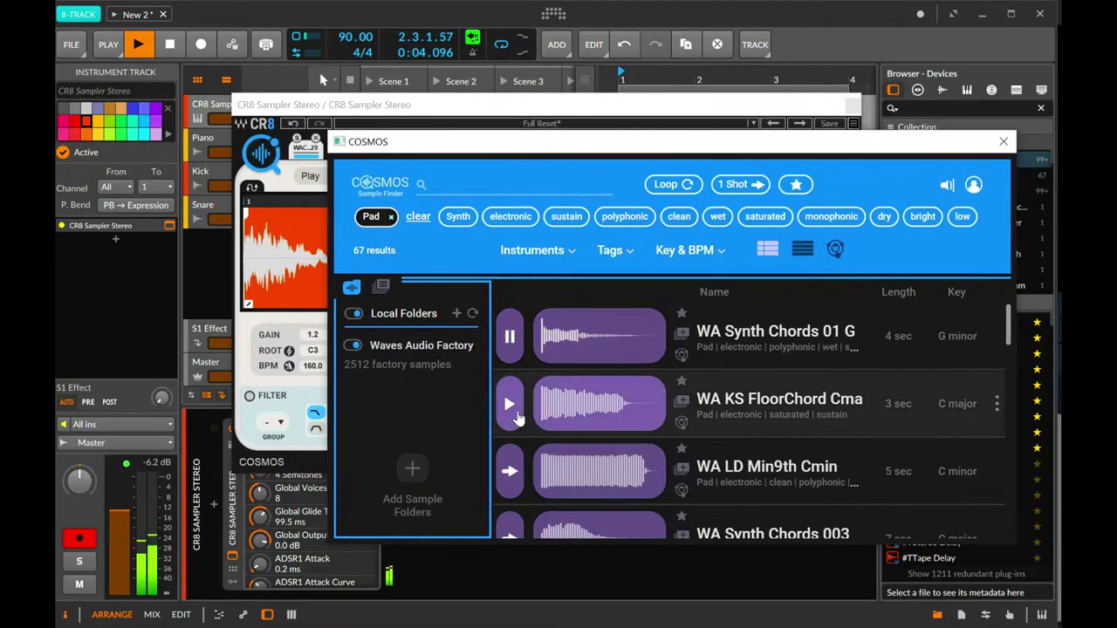
# Audition pad samples in COSMOS, including WA LD Min9th Cmin, WA Pad FilterDubstep and WA Pad Refraction.
pyautogui.click(510, 409)
pyautogui.click(509, 471)
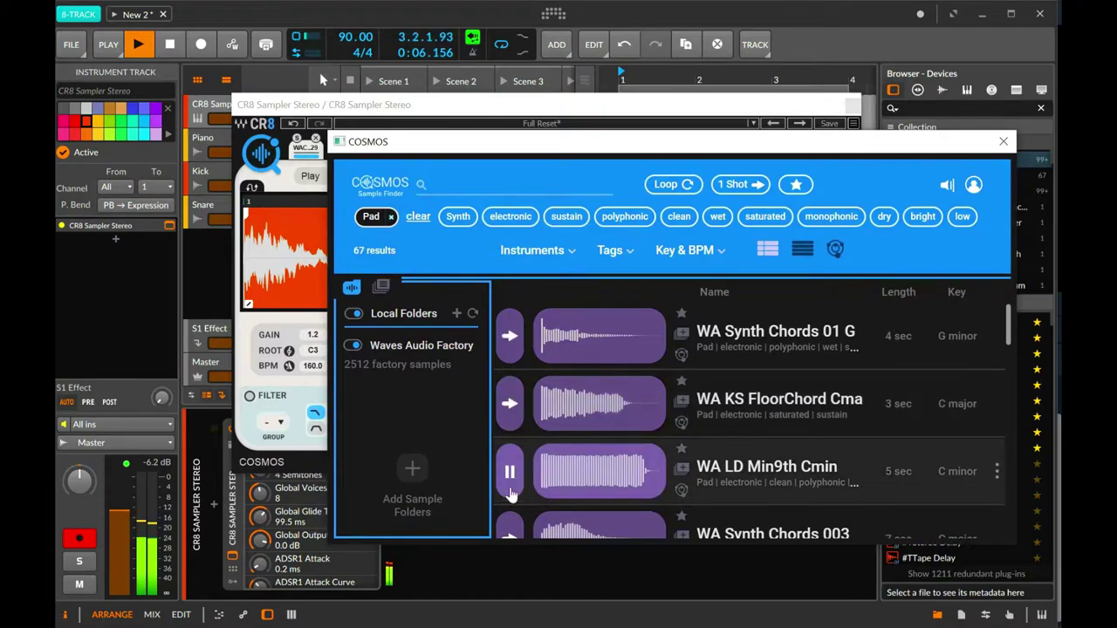
pyautogui.moveTo(510, 158); pyautogui.dragTo(440, 55)
pyautogui.scroll(-1, 433, 286)
pyautogui.click(445, 366)
pyautogui.scroll(-1, 446, 373)
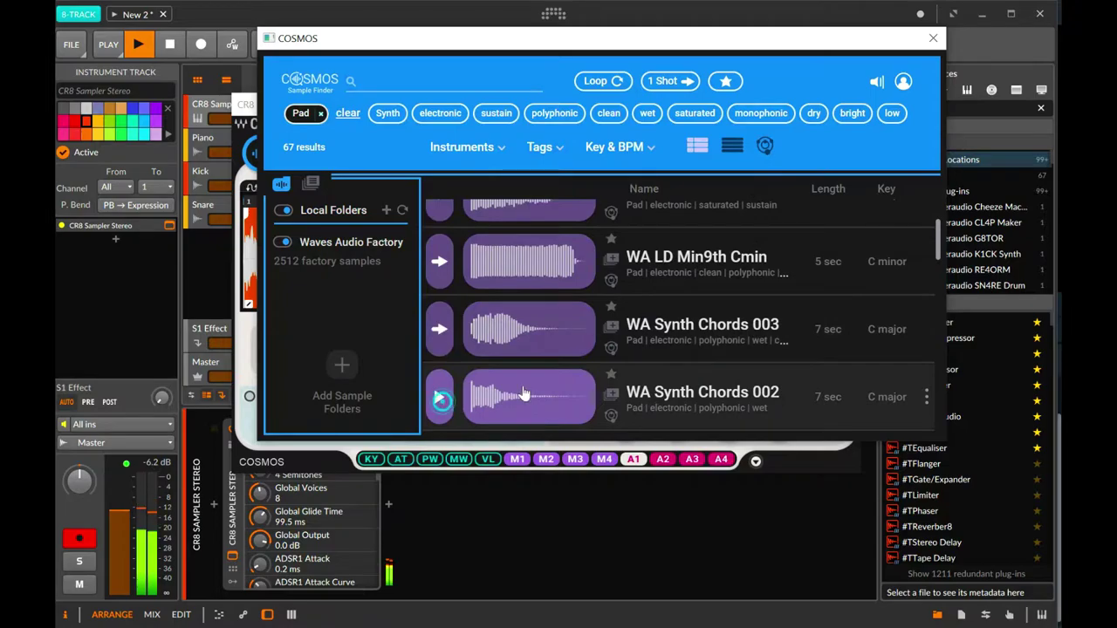
pyautogui.scroll(-1, 445, 393)
pyautogui.scroll(-1, 480, 391)
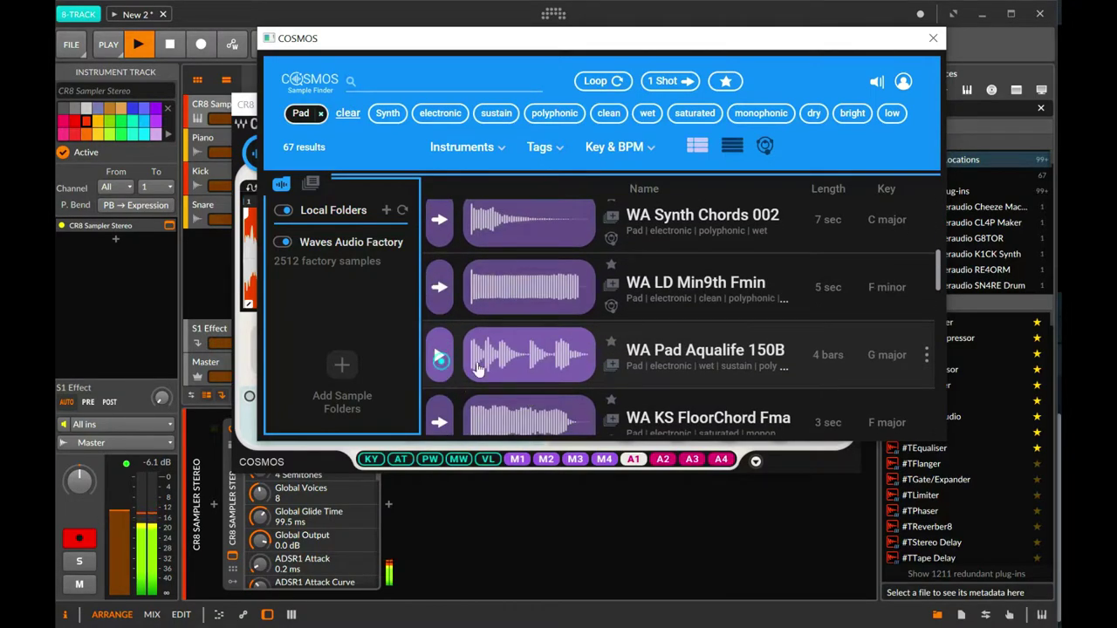
pyautogui.scroll(-1, 455, 373)
pyautogui.scroll(-1, 445, 371)
pyautogui.click(441, 349)
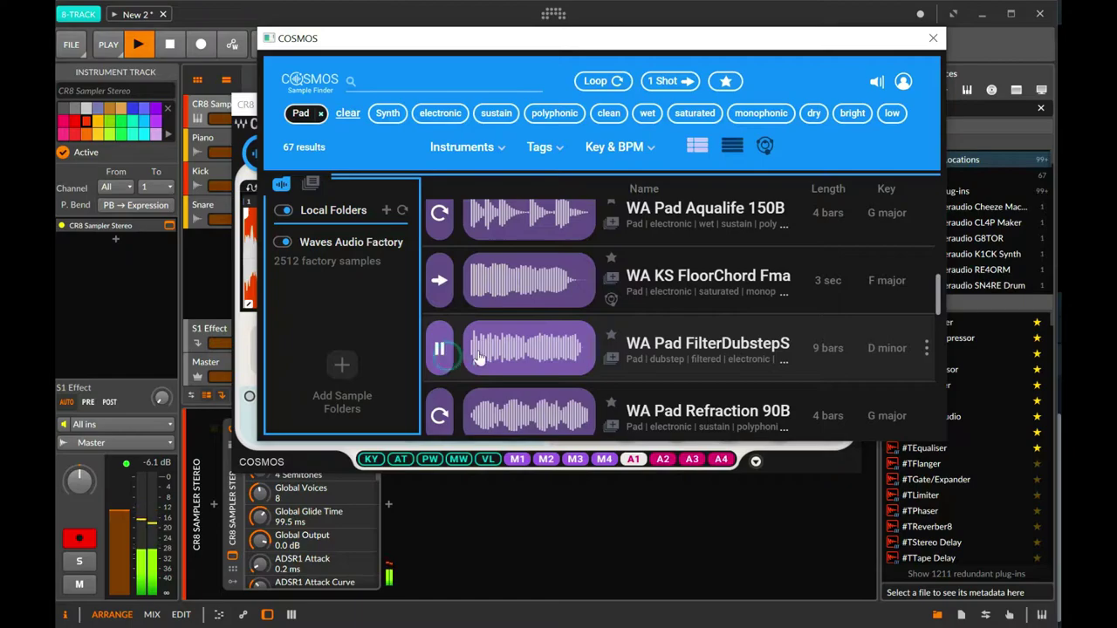
pyautogui.click(932, 39)
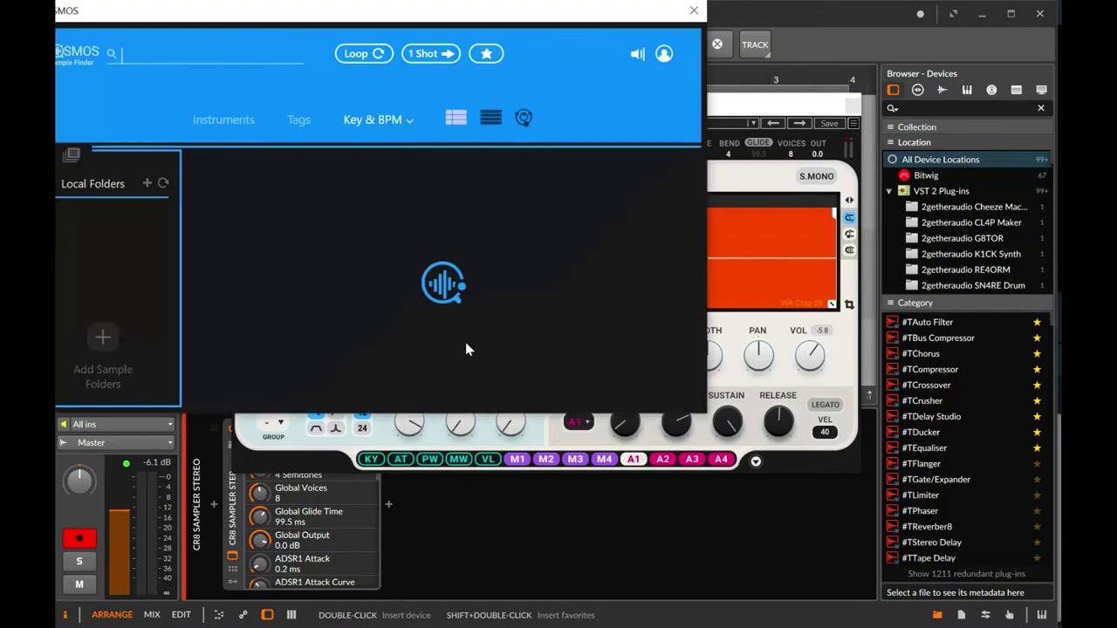
pyautogui.click(200, 403)
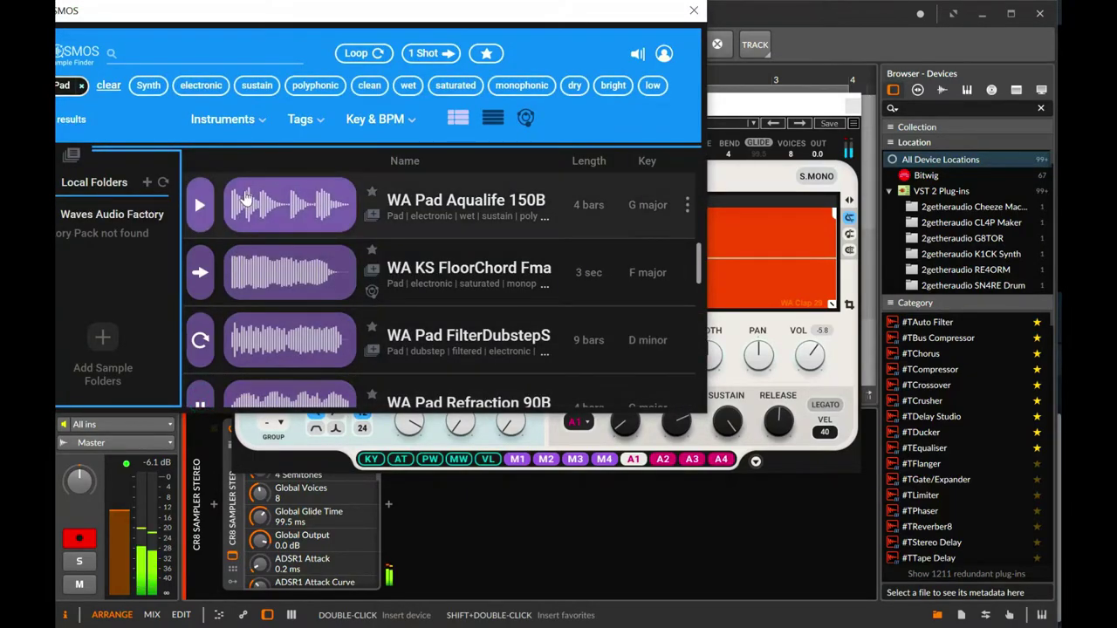
# Load the WA Pad FilterDubstep sample from COSMOS into the CR8 Sampler and close both windows.
pyautogui.moveTo(226, 24); pyautogui.dragTo(685, 147)
pyautogui.moveTo(347, 94); pyautogui.dragTo(539, 114)
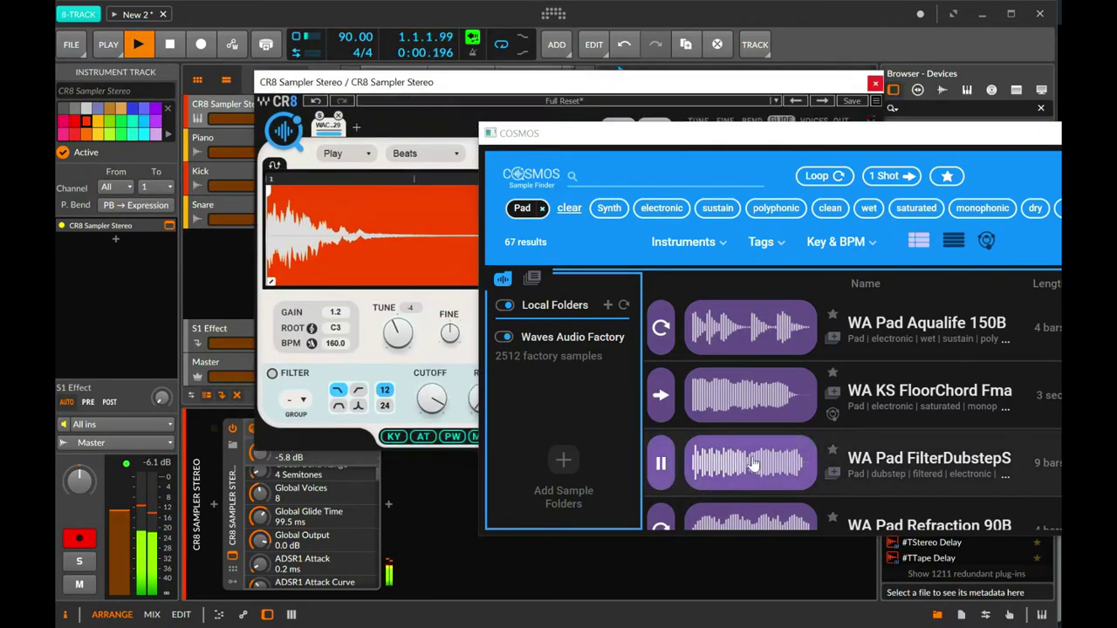
pyautogui.moveTo(752, 464); pyautogui.dragTo(362, 162)
pyautogui.moveTo(384, 218); pyautogui.dragTo(410, 208)
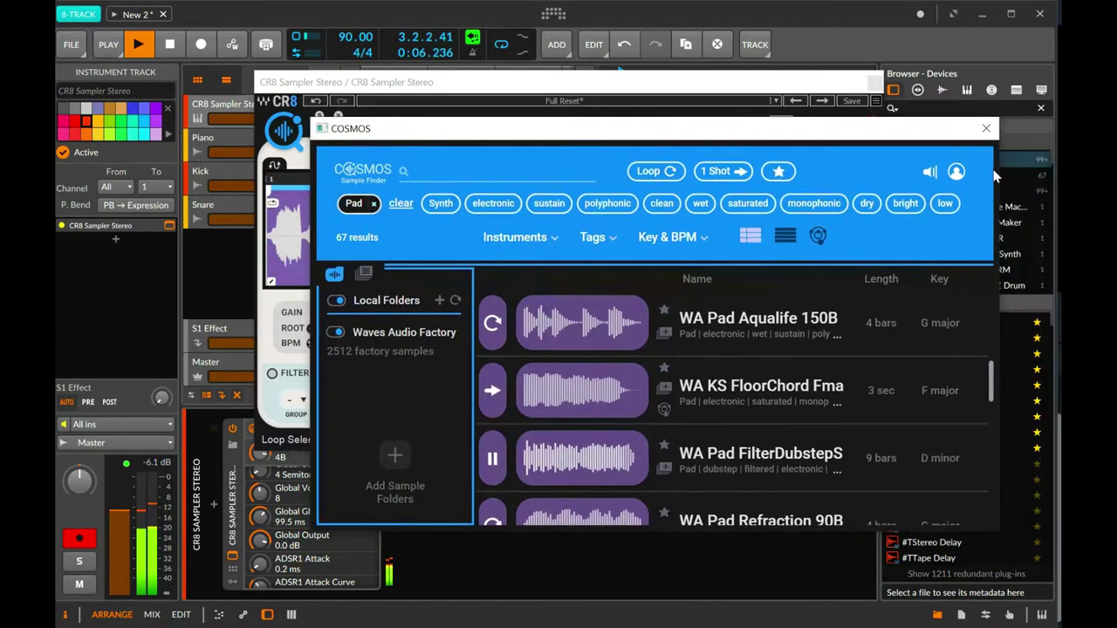
pyautogui.click(986, 130)
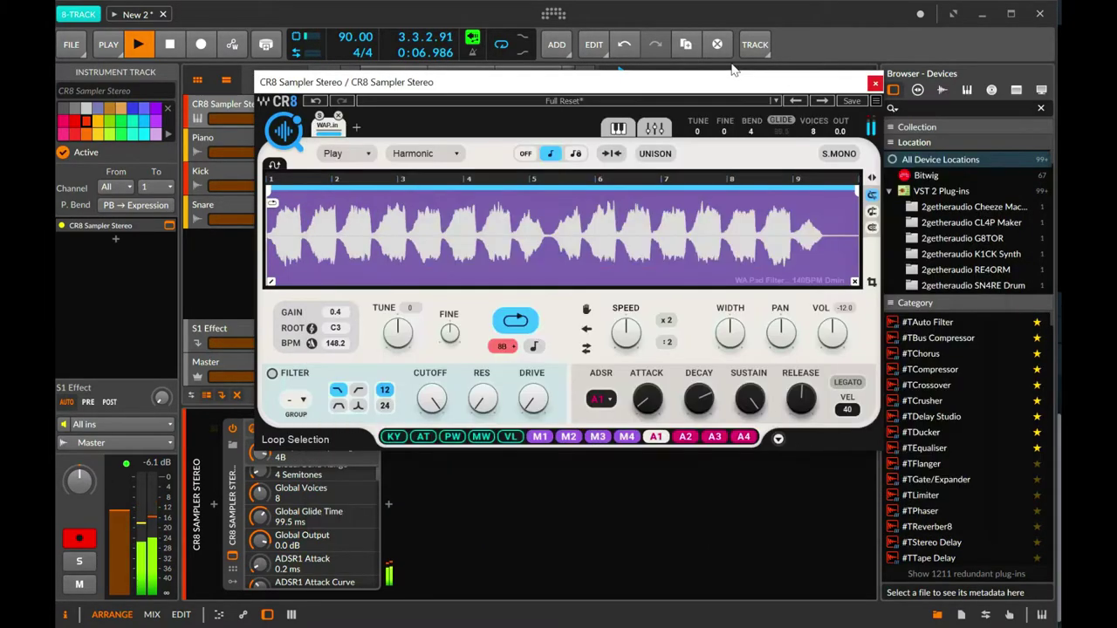
pyautogui.click(874, 85)
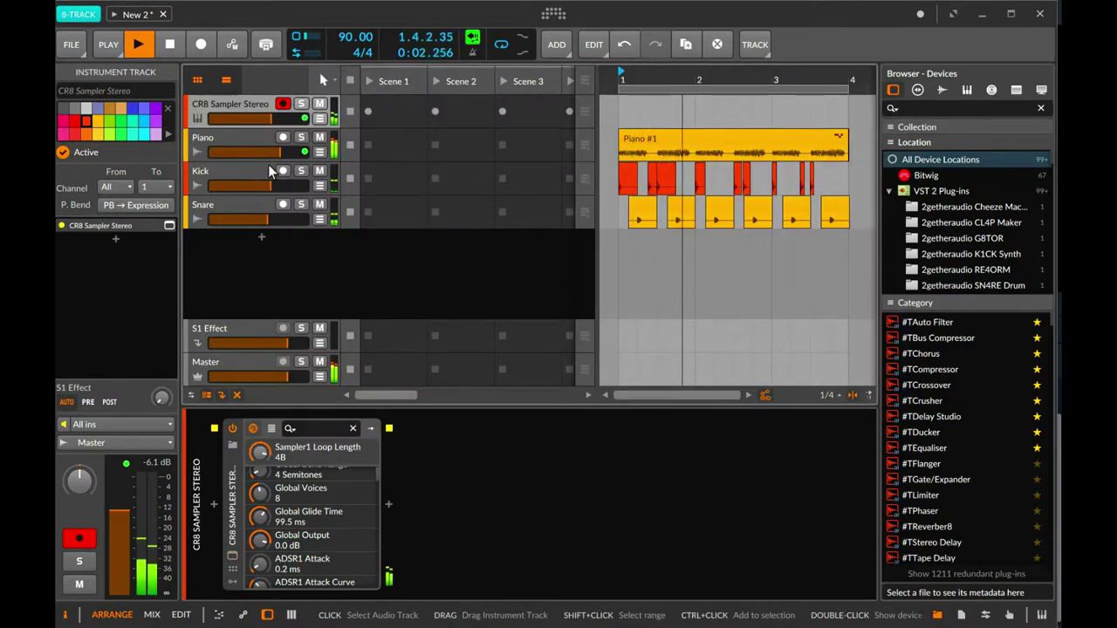
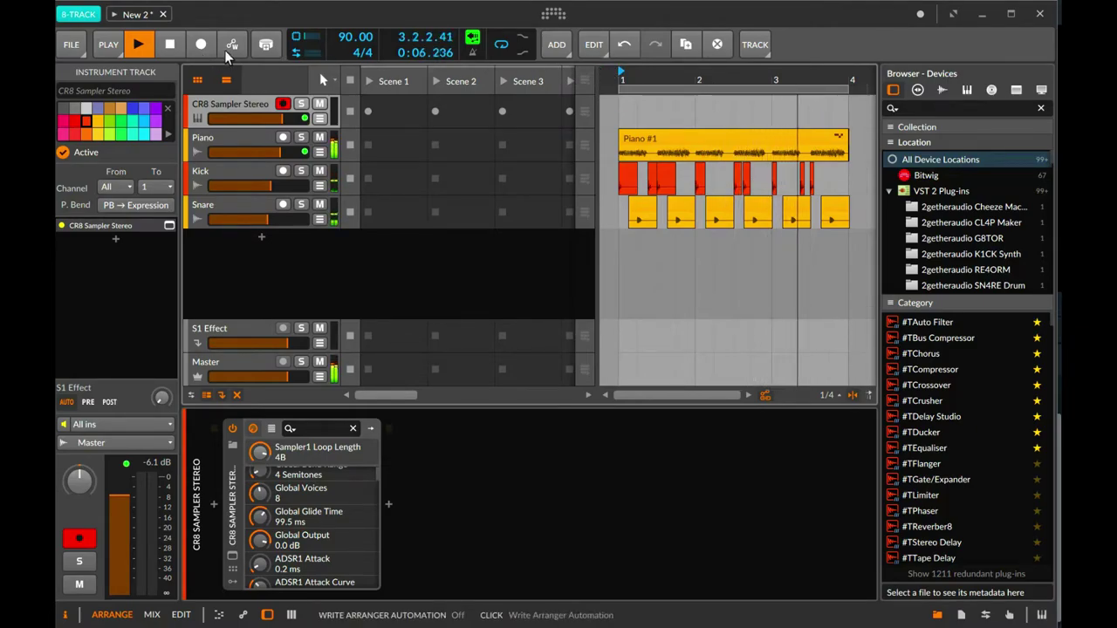
# Try recording a pad take on the CR8 Sampler Stereo track and undo the recording.
pyautogui.click(201, 46)
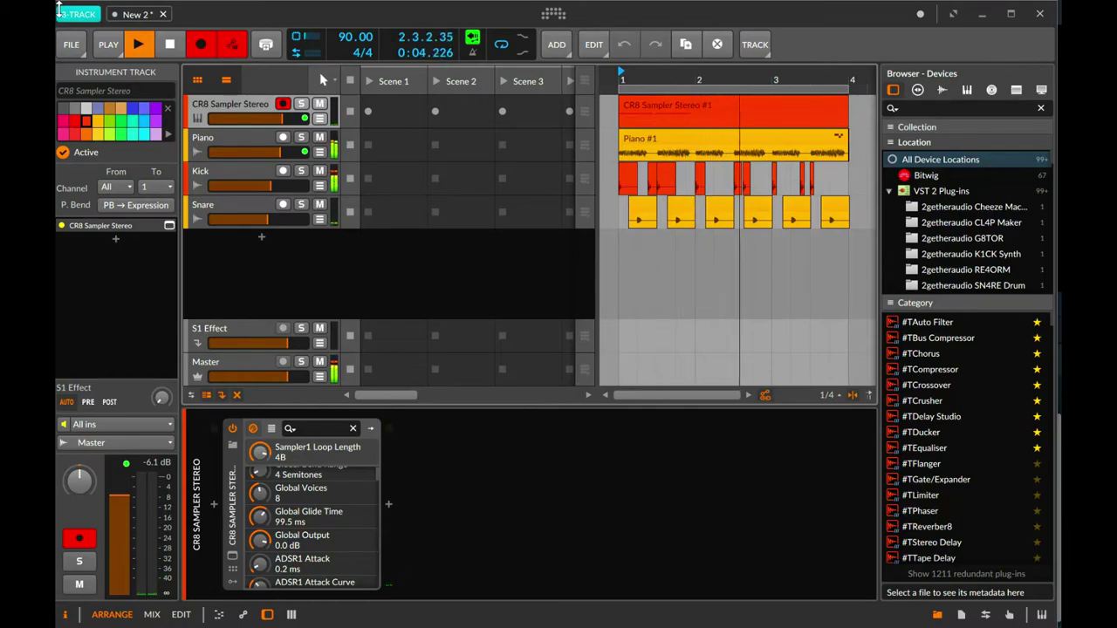
pyautogui.press('space')
pyautogui.press('b')
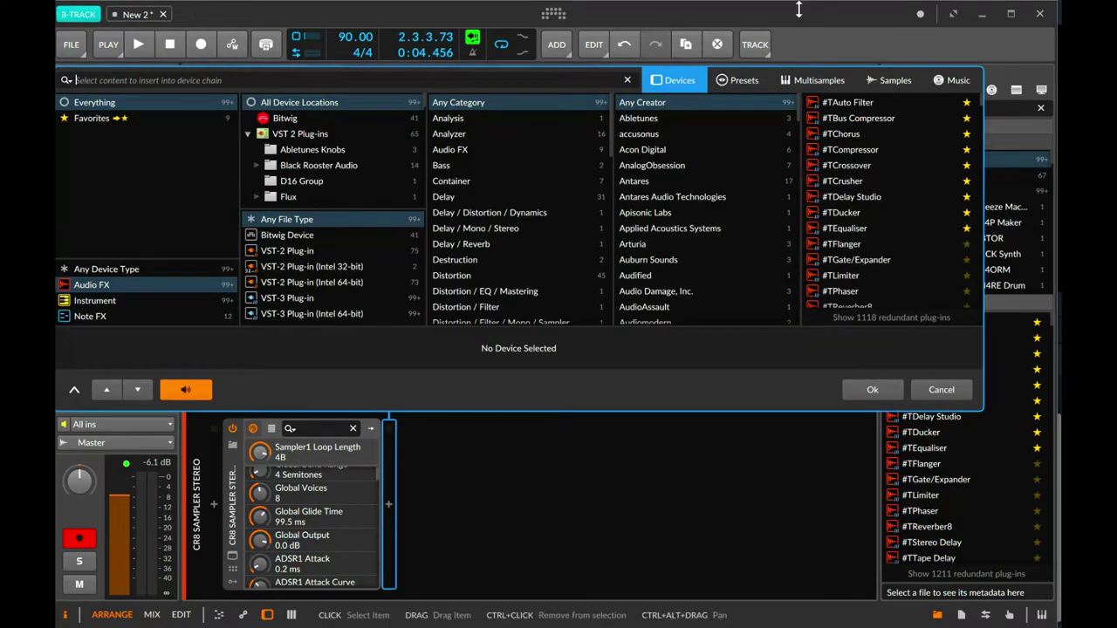
pyautogui.click(940, 390)
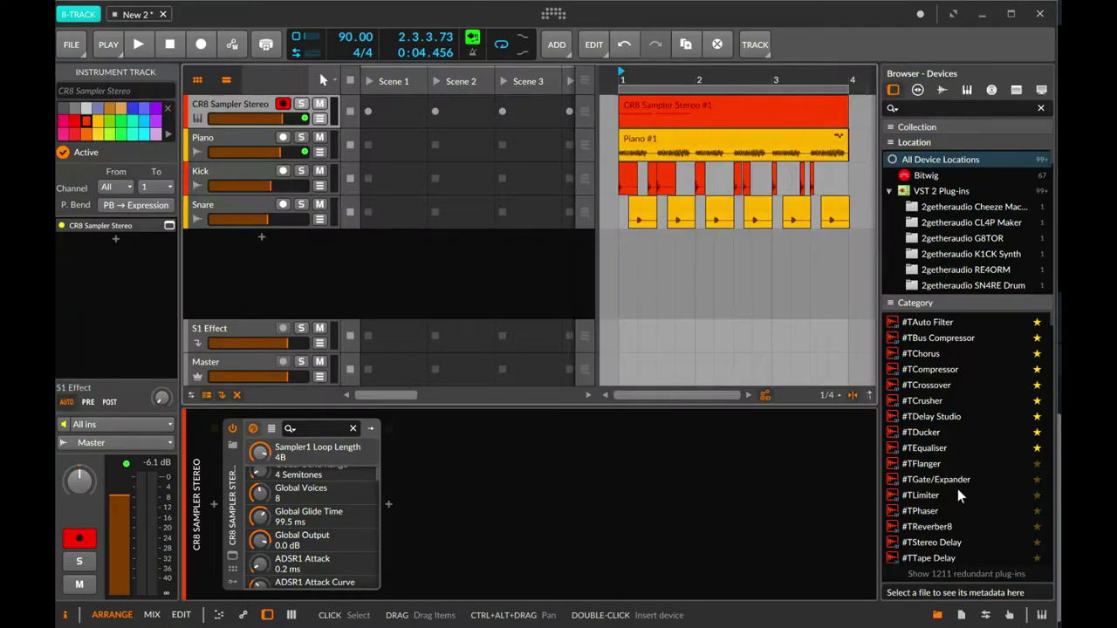
pyautogui.hotkey('ctrl', 'z')
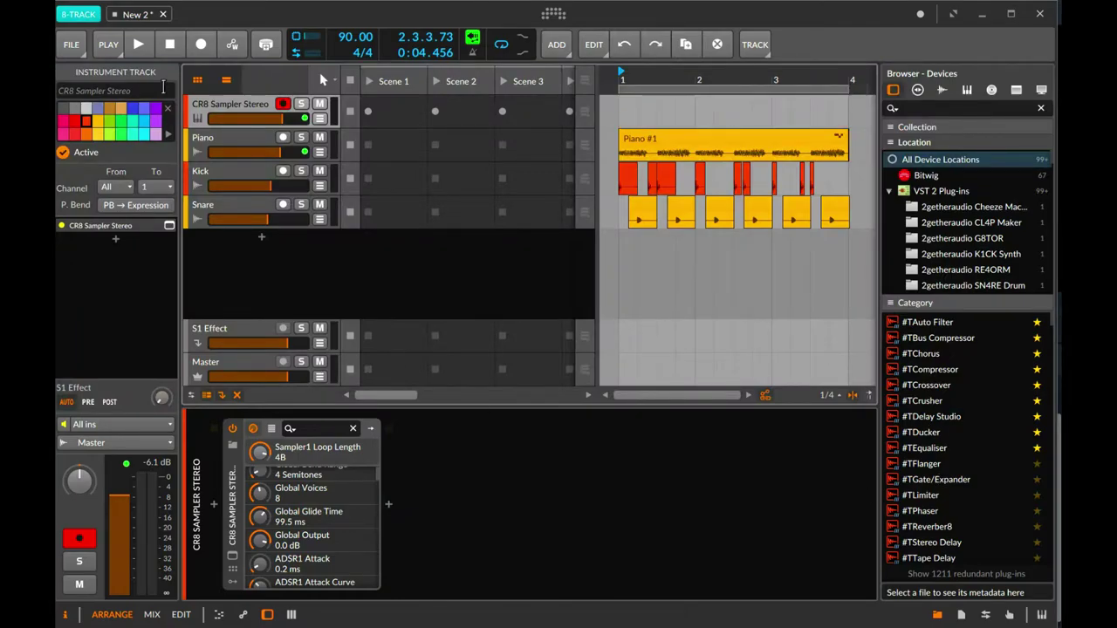
# Record another pad take on the CR8 Sampler Stereo track and delete its clip from the arrangement.
pyautogui.click(207, 50)
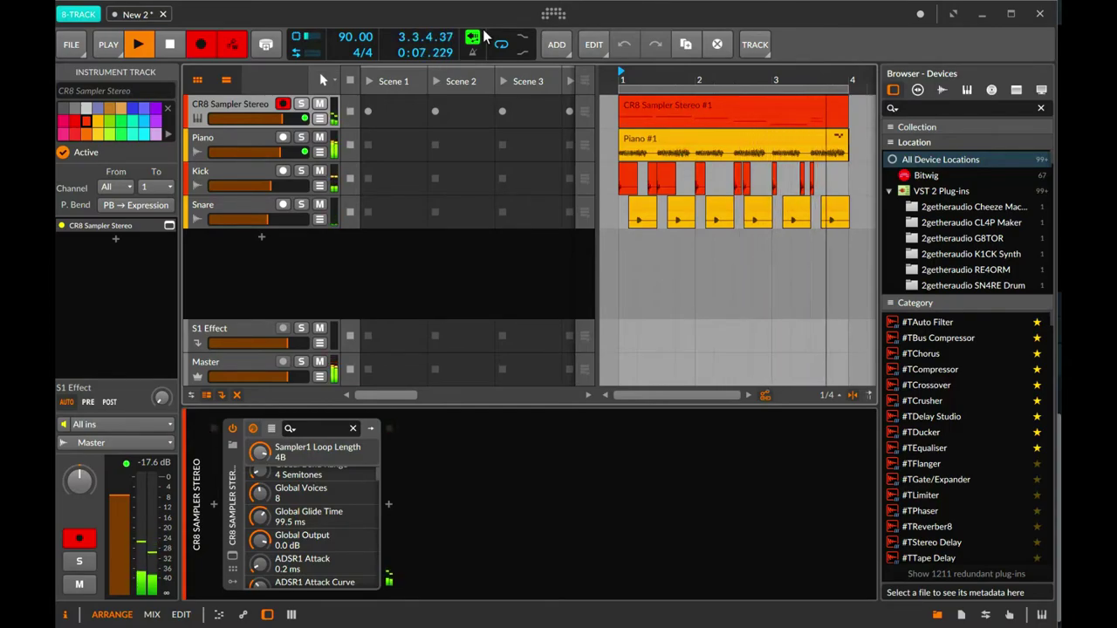
pyautogui.press('space')
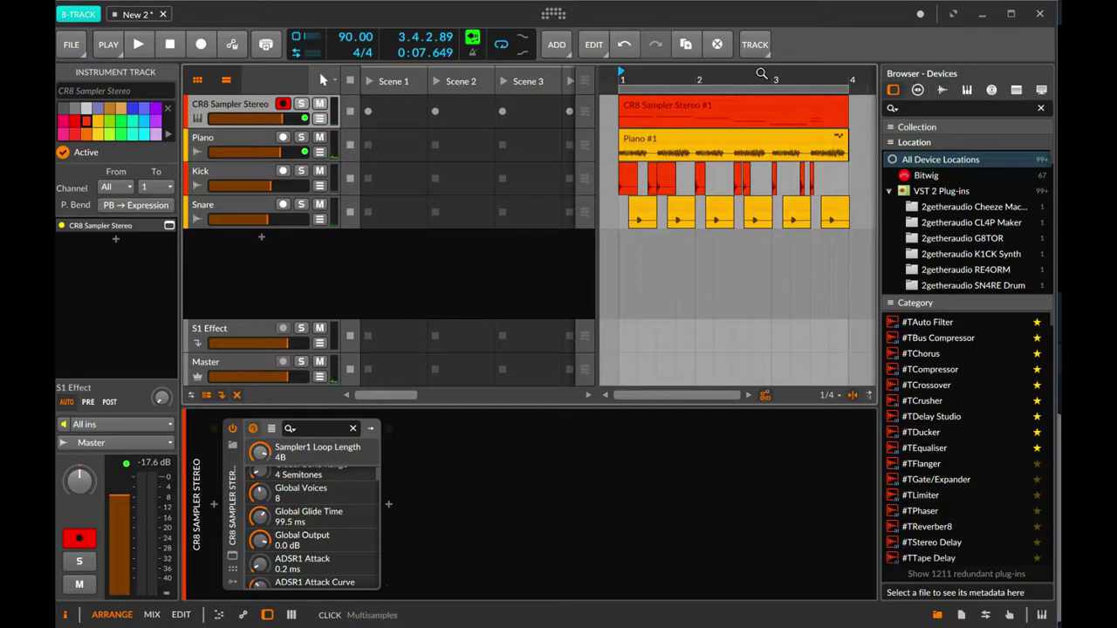
pyautogui.click(732, 101)
pyautogui.press('Delete')
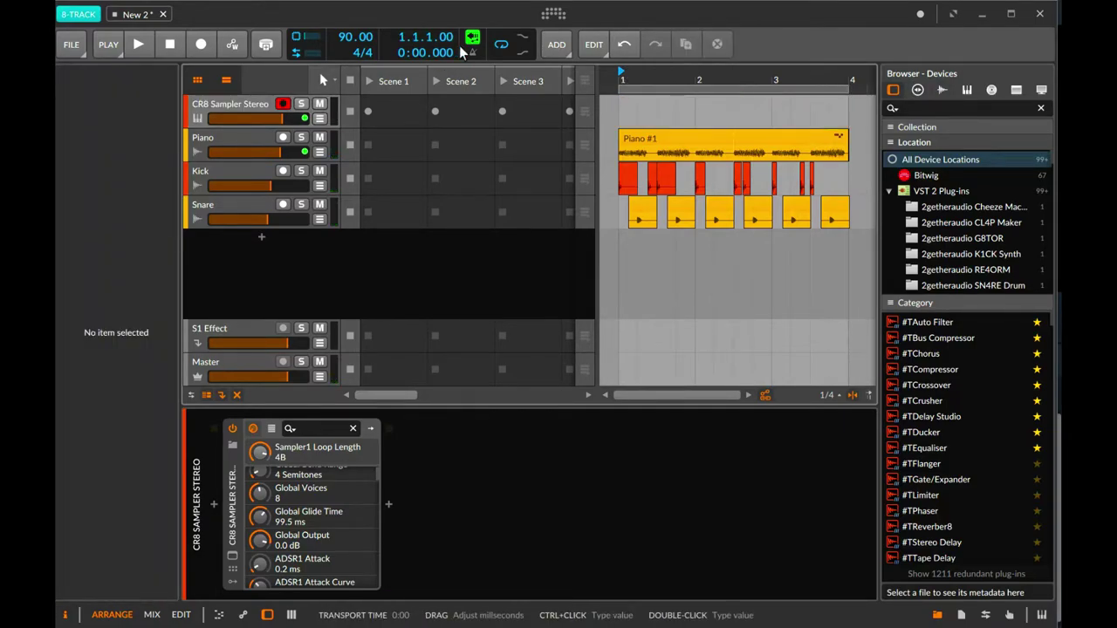
# Play the beat from the start to try out the pad sound against the piano and drums.
pyautogui.press('space')
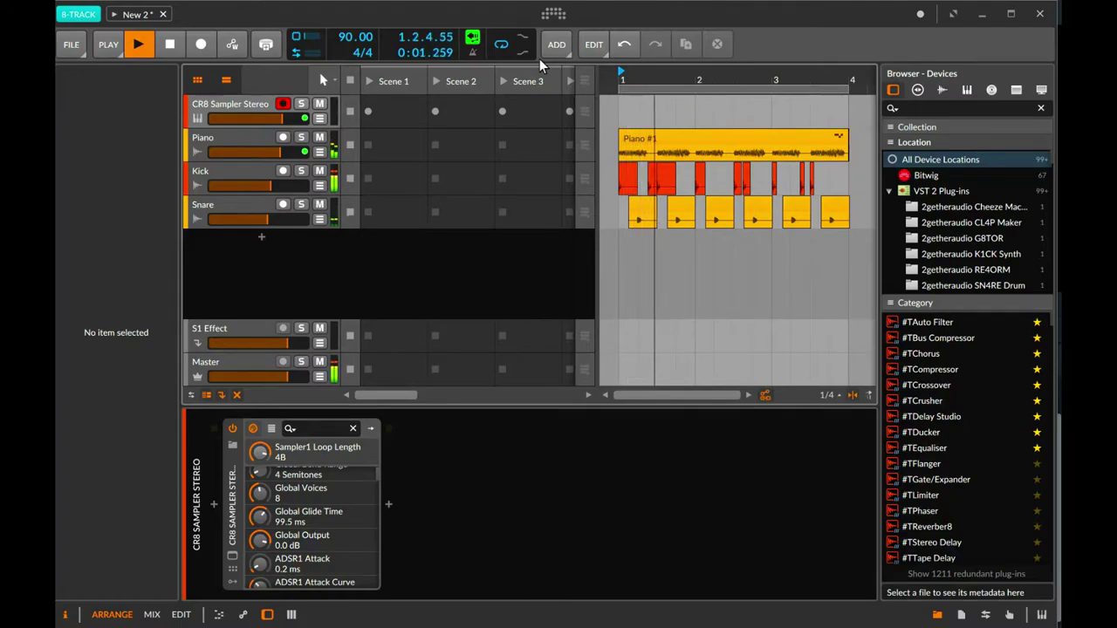
pyautogui.press('space')
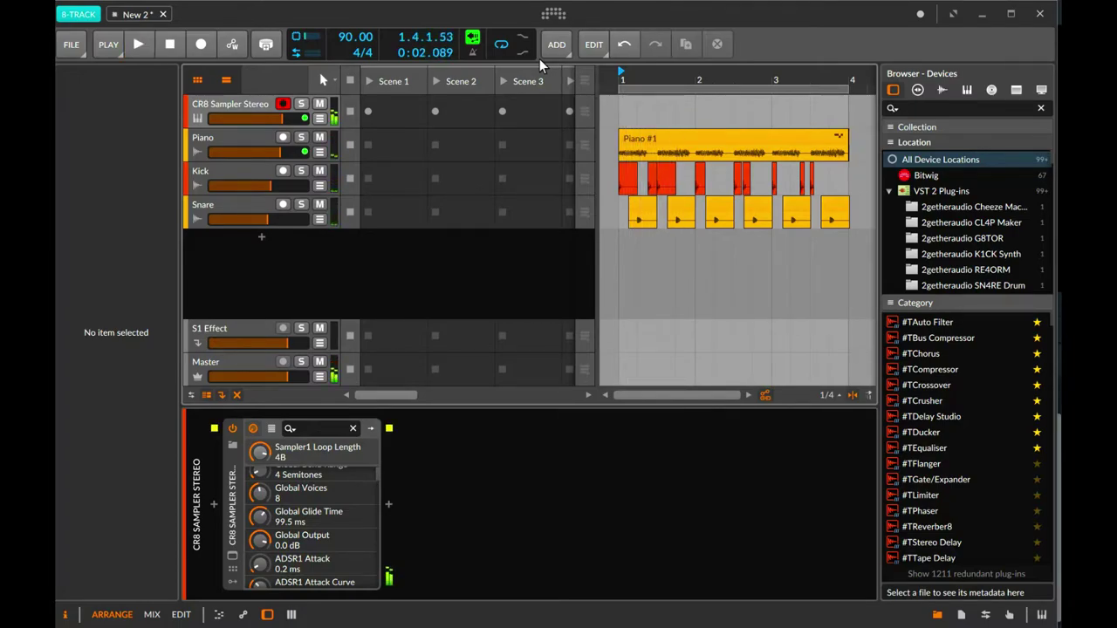
pyautogui.press('space')
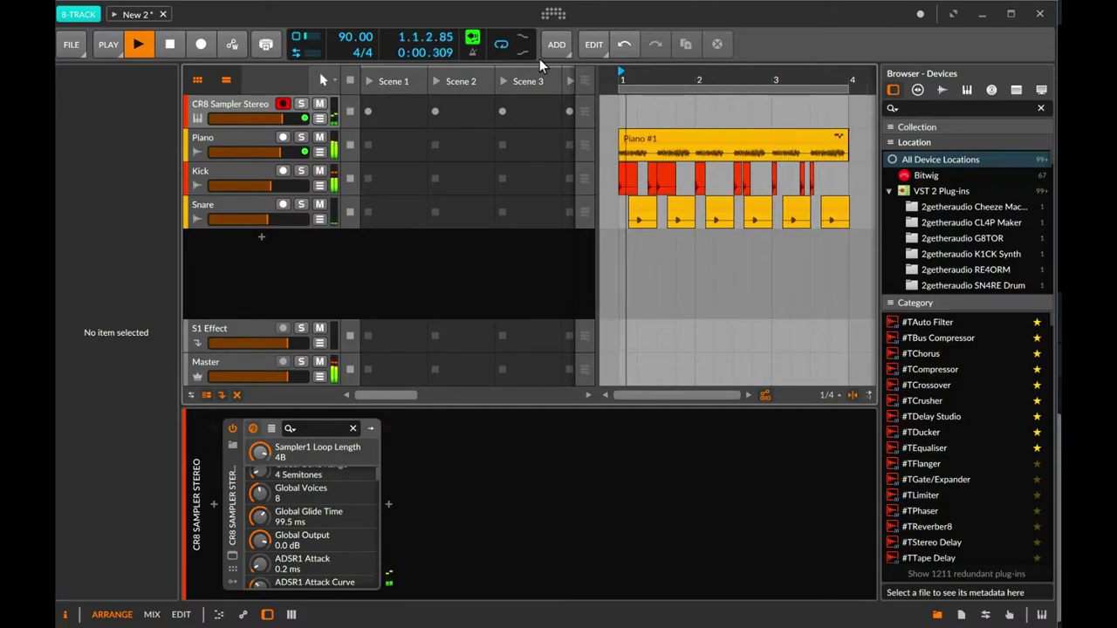
pyautogui.press('space')
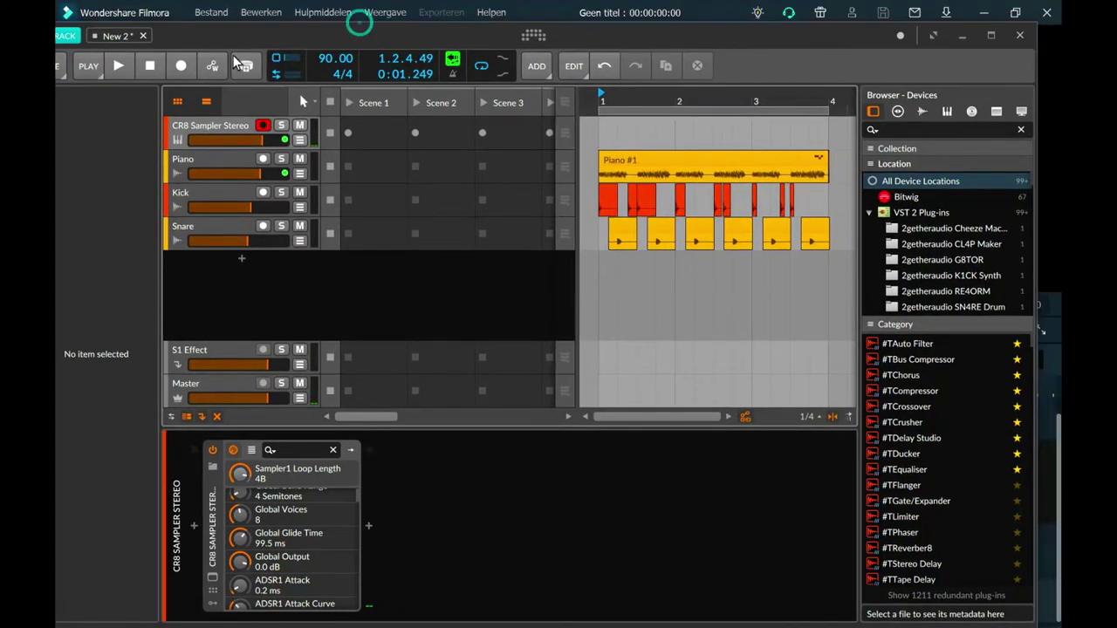
# Minimise the Wondershare Filmora and browser windows, maximise the Bitwig Studio window and restart the beat's playback.
pyautogui.click(1014, 13)
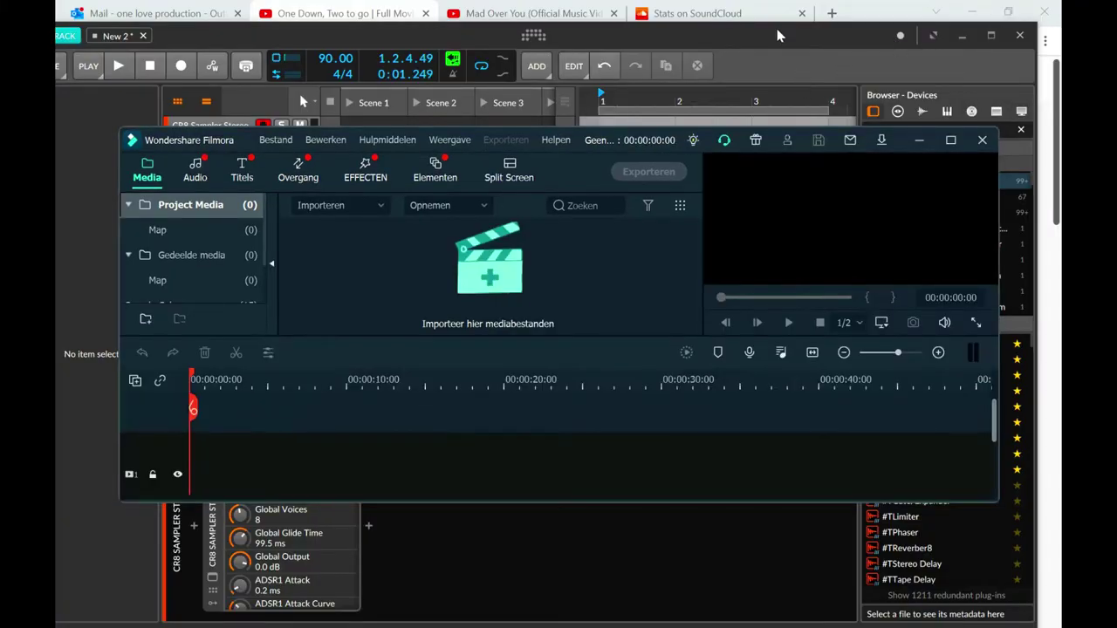
pyautogui.click(918, 141)
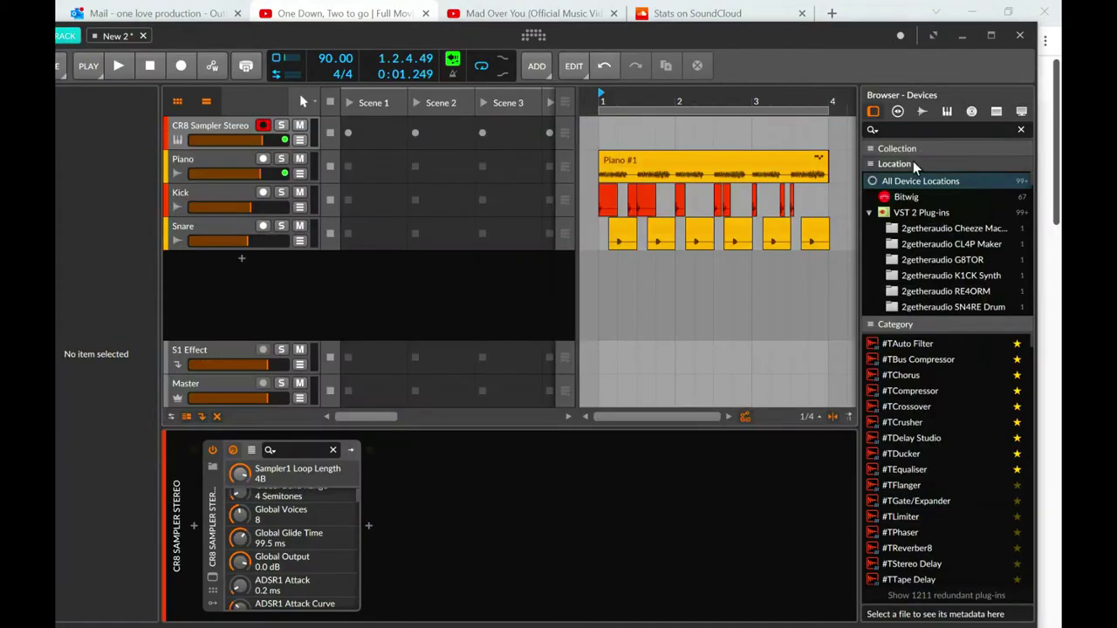
pyautogui.click(977, 16)
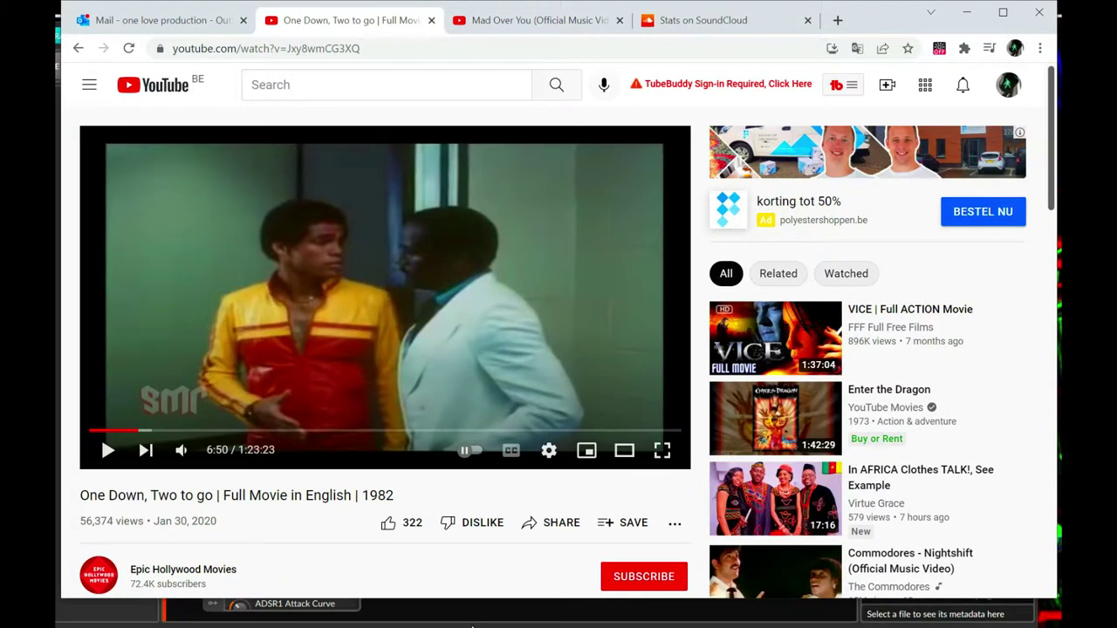
pyautogui.click(966, 12)
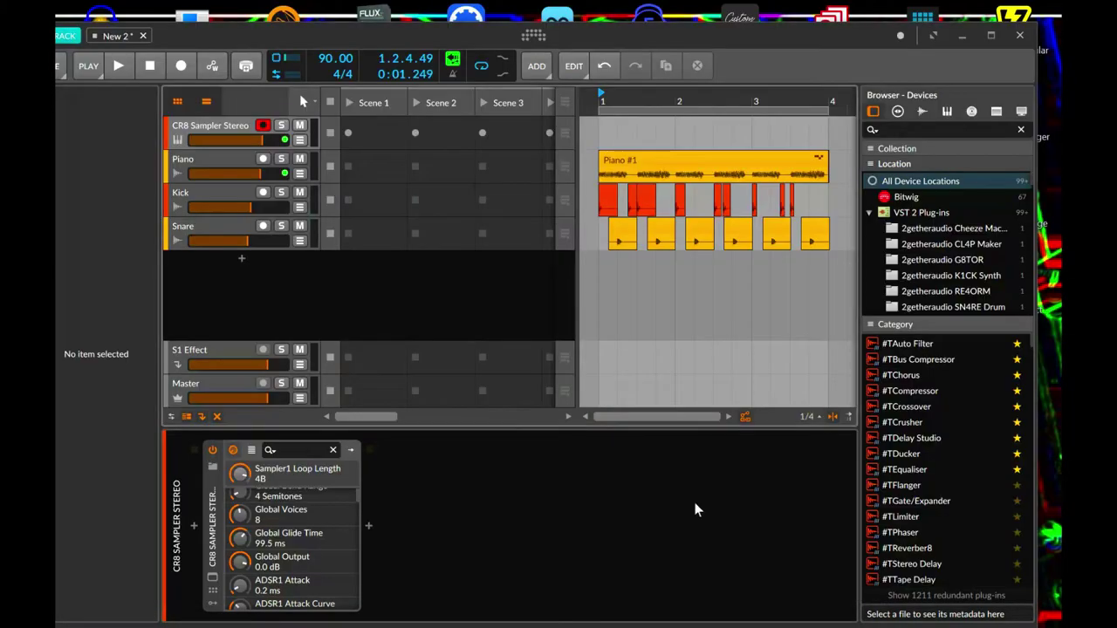
pyautogui.click(983, 35)
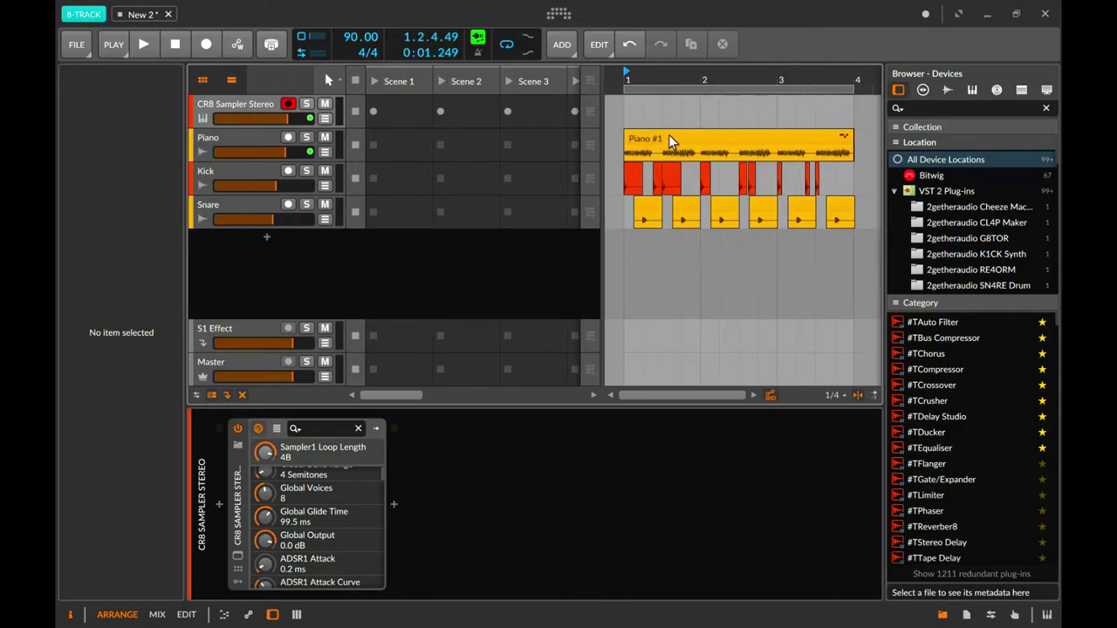
pyautogui.press('space')
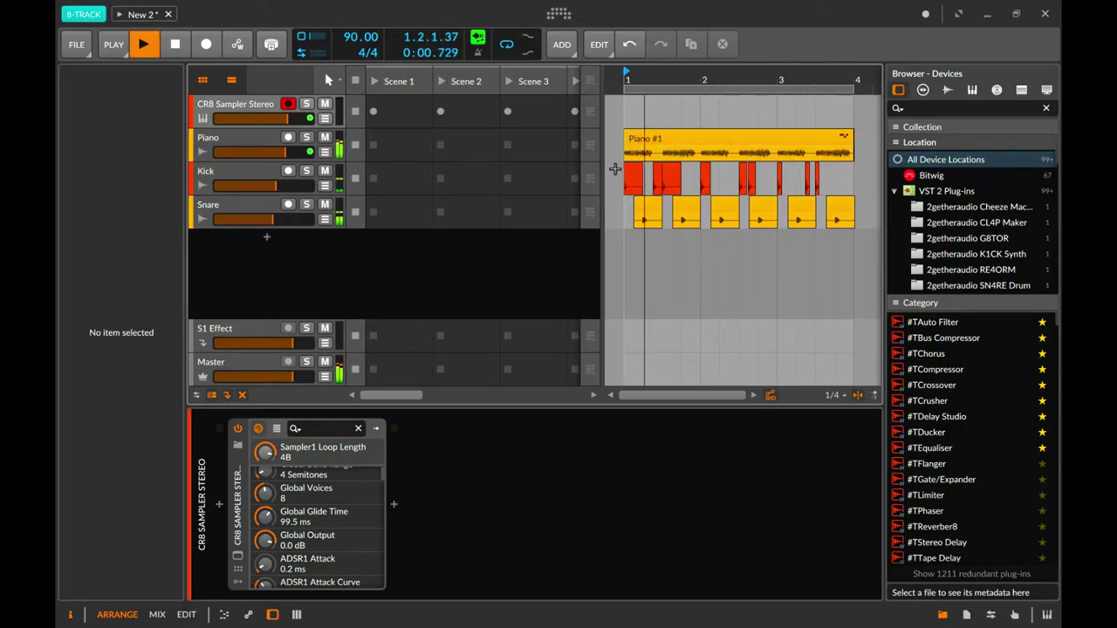
# Record a three-bar pad take on the CR8 Sampler Stereo track alongside the beat and play it back with looping enabled.
pyautogui.press('space')
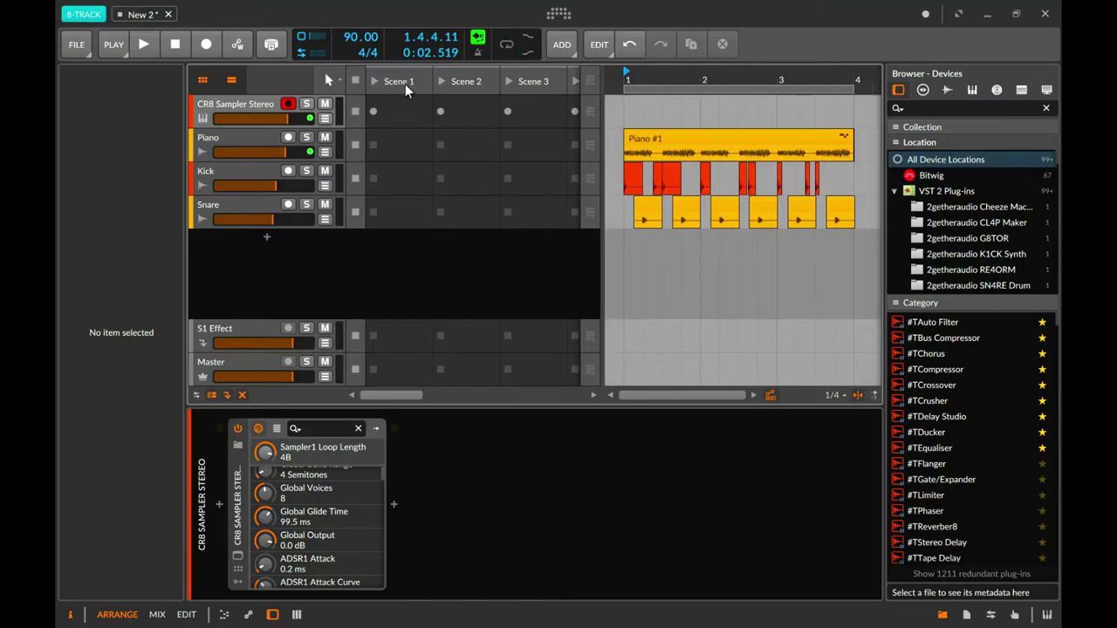
pyautogui.click(206, 45)
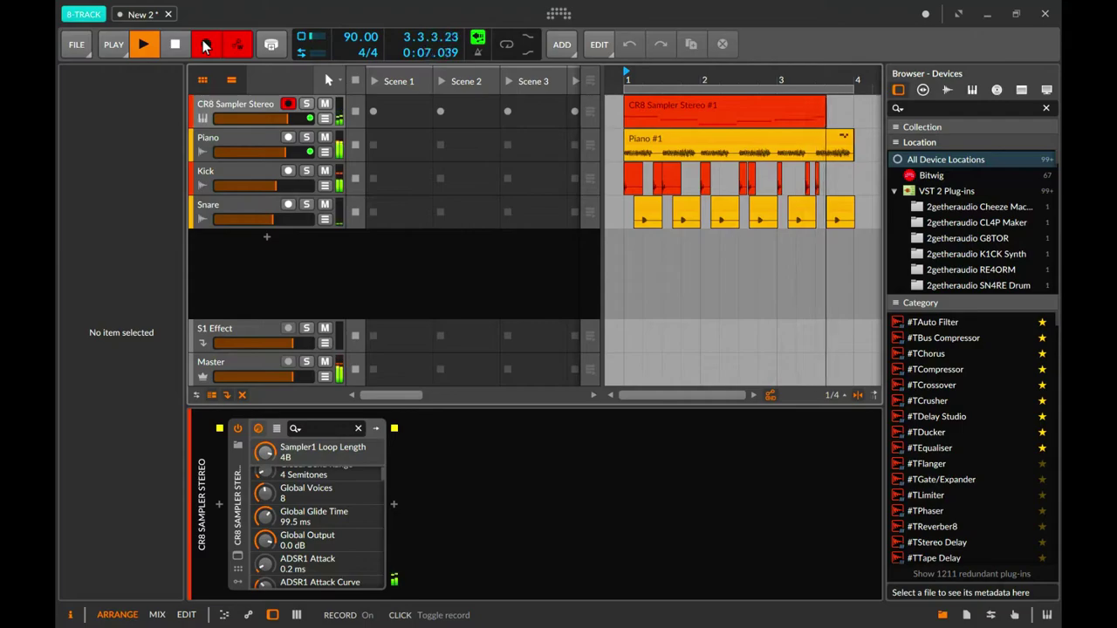
pyautogui.click(203, 41)
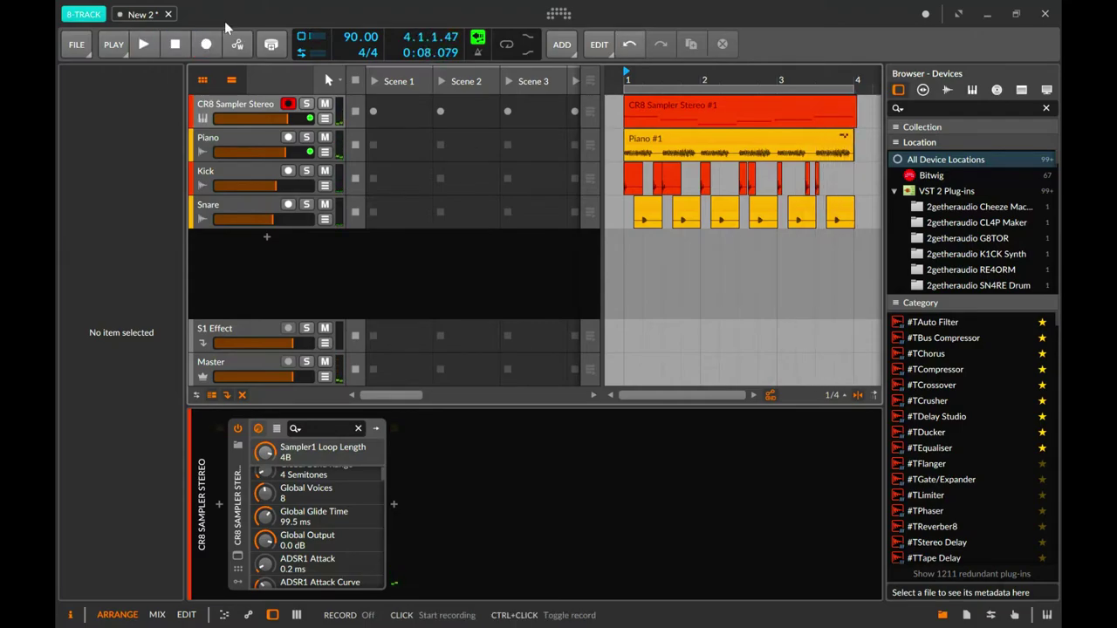
pyautogui.click(508, 44)
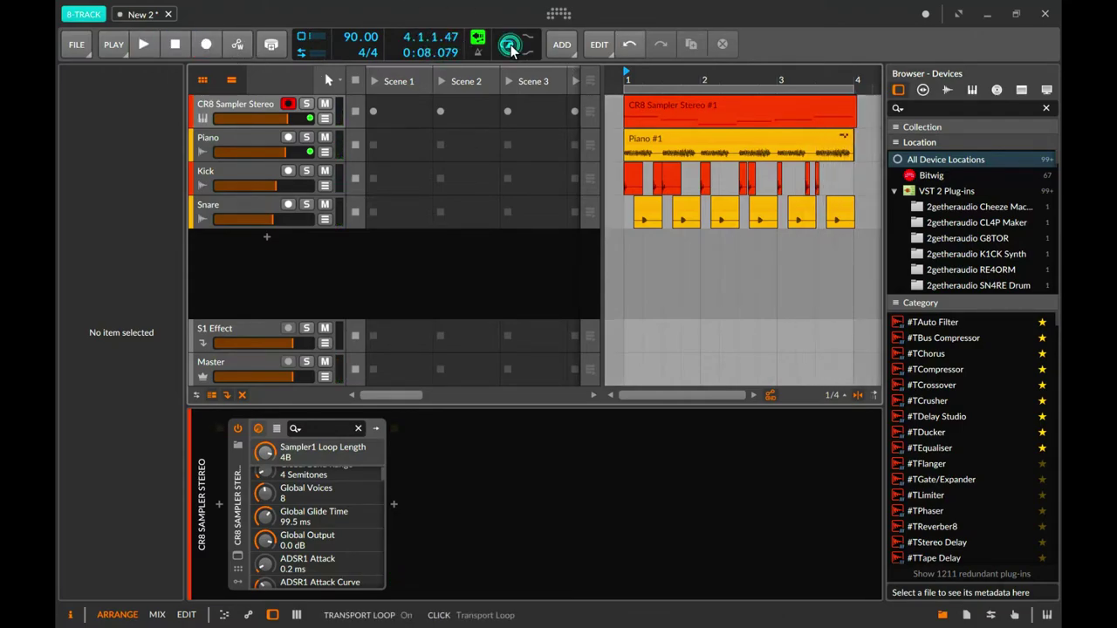
pyautogui.press('space')
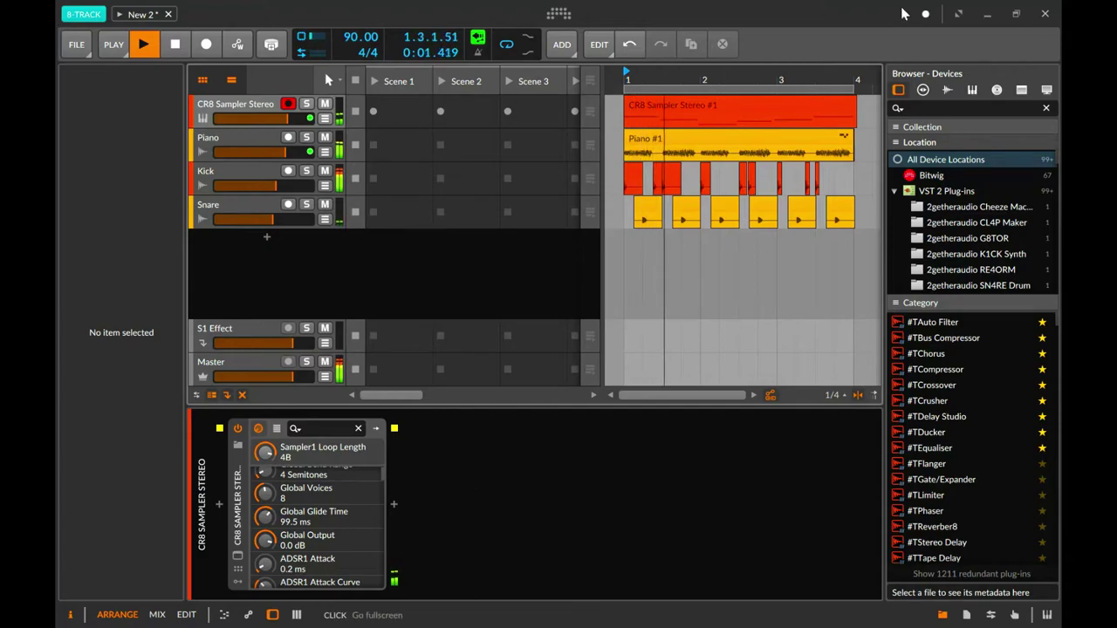
# Trim the end of the recorded CR8 Sampler Stereo clip to bar 4.1 for a length of 3.0.0.00.
pyautogui.click(847, 109)
pyautogui.moveTo(741, 398); pyautogui.dragTo(739, 345)
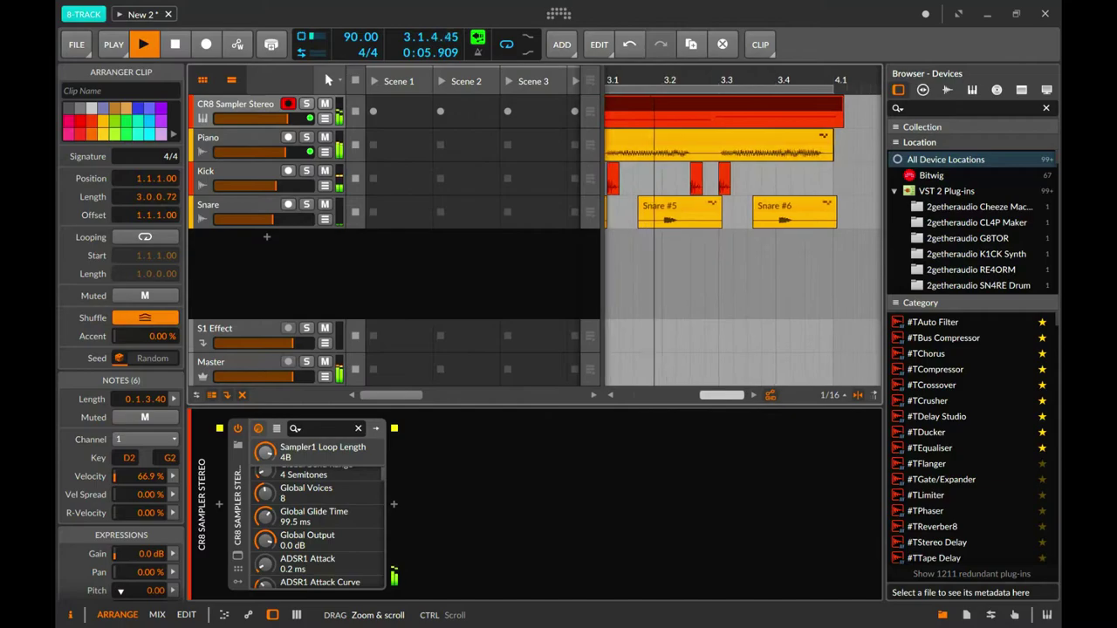
pyautogui.press('+')
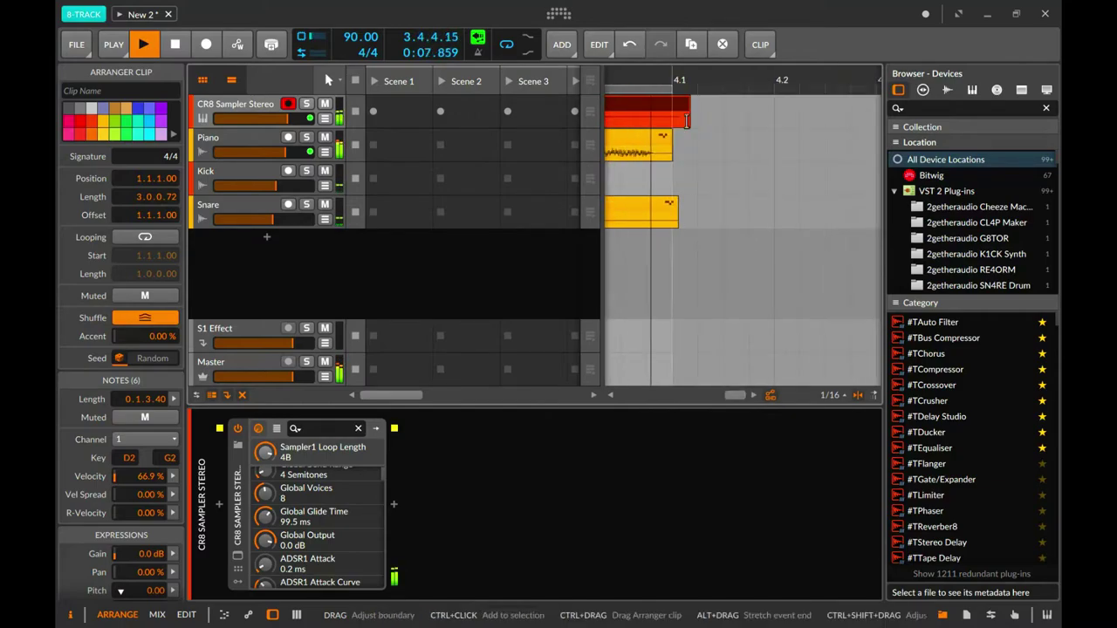
pyautogui.moveTo(688, 106); pyautogui.dragTo(675, 107)
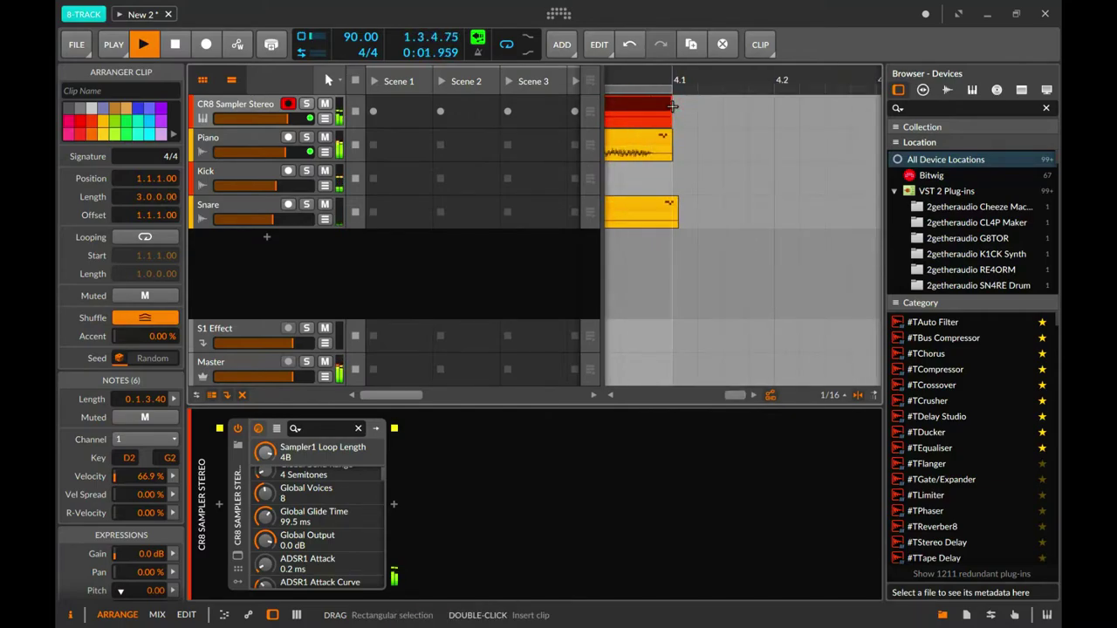
# Inspect the pad sample's settings in the CR8 Sampler plug-in while the beat plays.
pyautogui.hotkey('alt', '2')
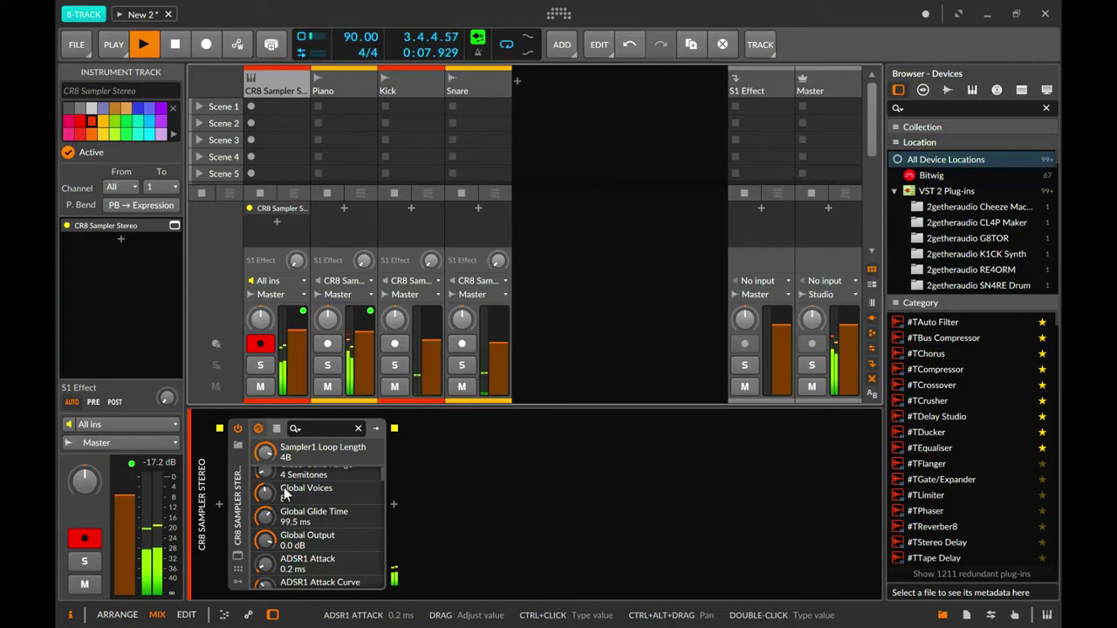
pyautogui.scroll(-3, 270, 567)
pyautogui.click(237, 557)
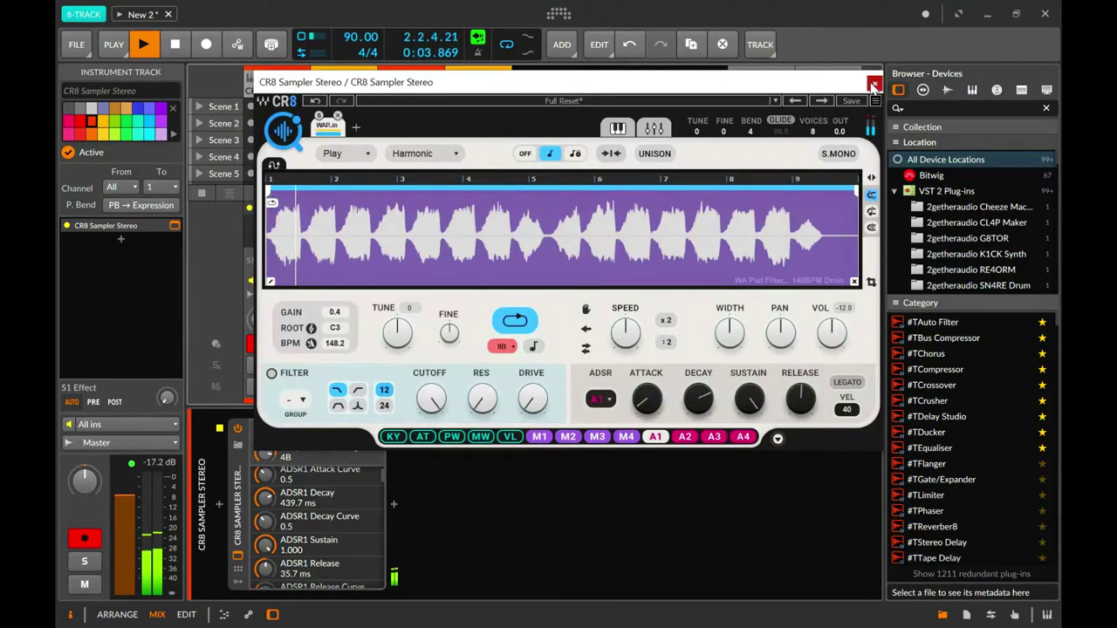
pyautogui.click(874, 81)
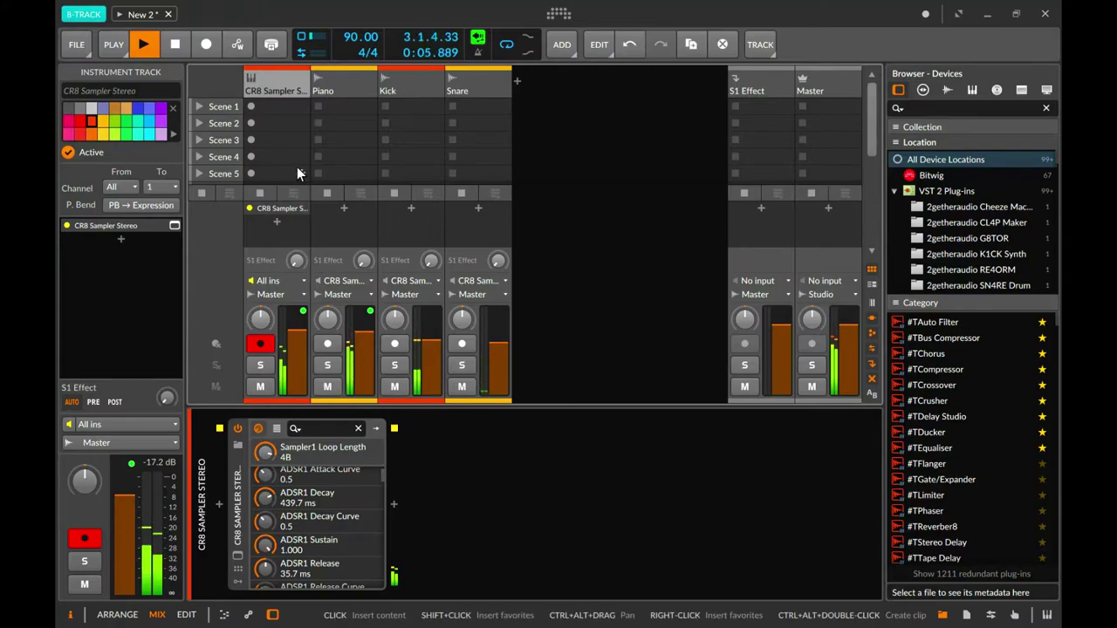
pyautogui.hotkey('alt', '1')
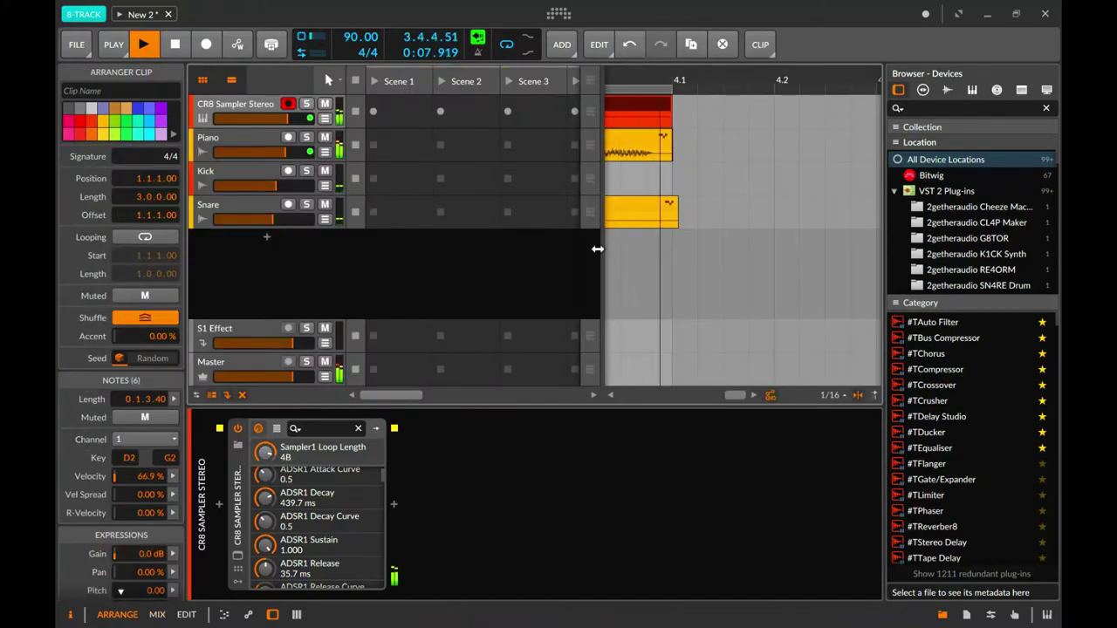
# Open the recorded CR8 Sampler Stereo clip in the note editor and bring its pad notes into view.
pyautogui.moveTo(734, 395)
pyautogui.mouseDown()
pyautogui.moveTo(717, 442)
pyautogui.moveTo(723, 394)
pyautogui.mouseUp()
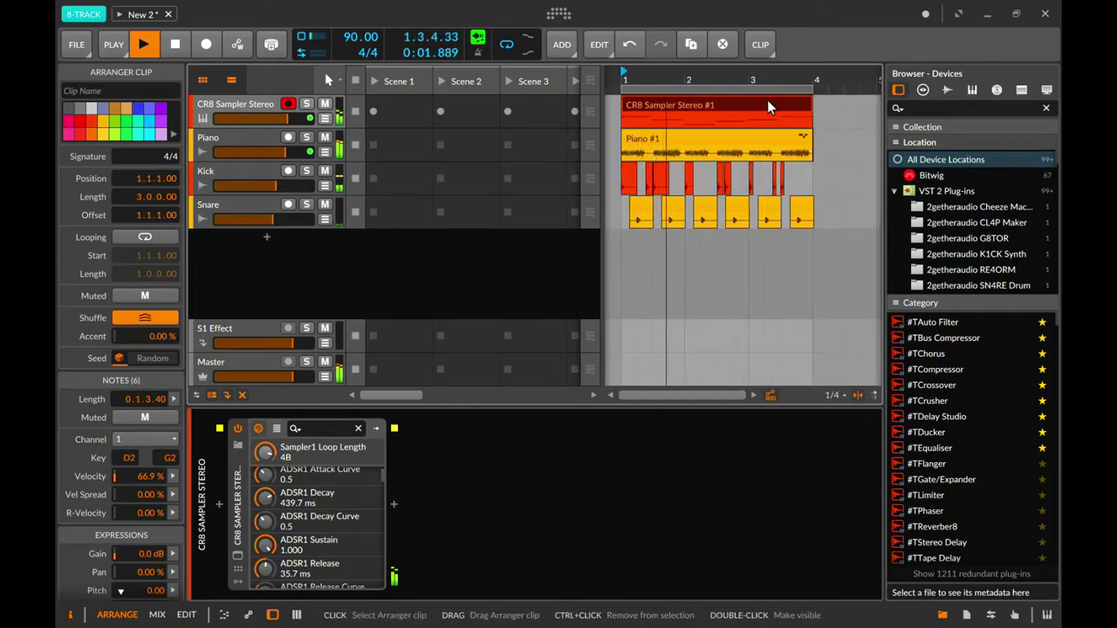
pyautogui.doubleClick(768, 104)
pyautogui.scroll(-5, 780, 498)
pyautogui.scroll(5, 797, 511)
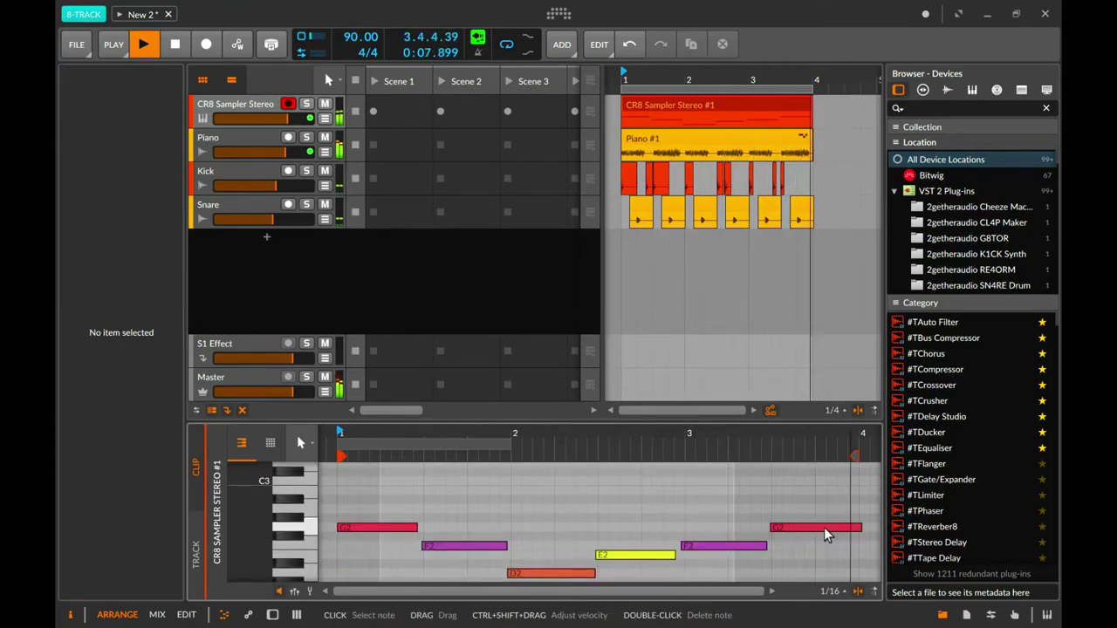
pyautogui.scroll(-3, 824, 529)
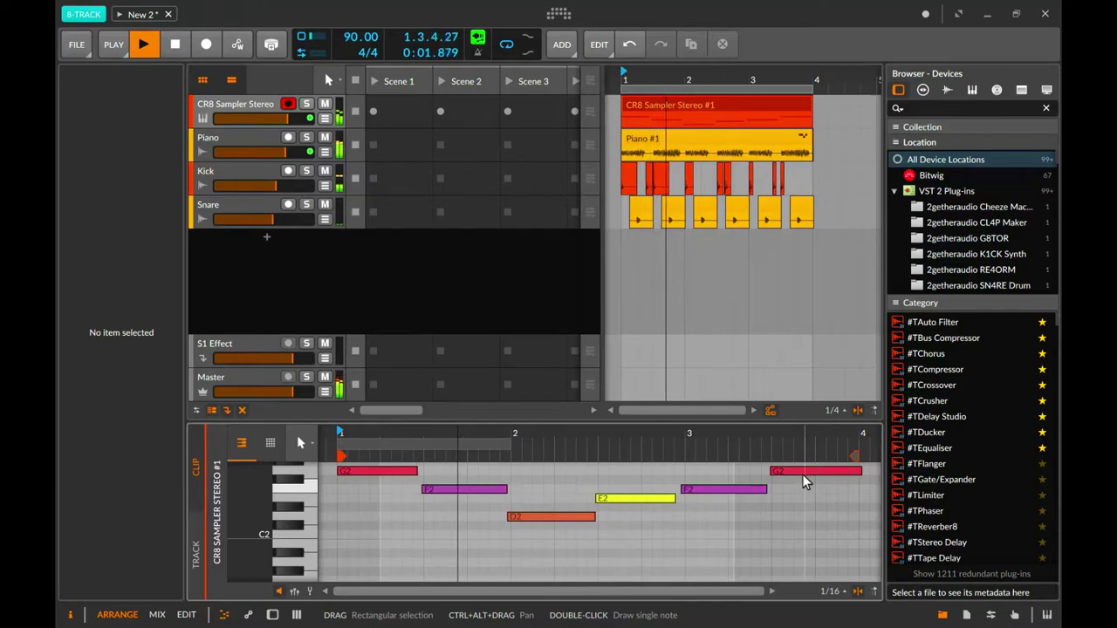
# Try the clip's last note at other pitches, including C2 and A2, and settle on G#2 starting at 3.3.1.00.
pyautogui.moveTo(802, 476); pyautogui.dragTo(801, 545)
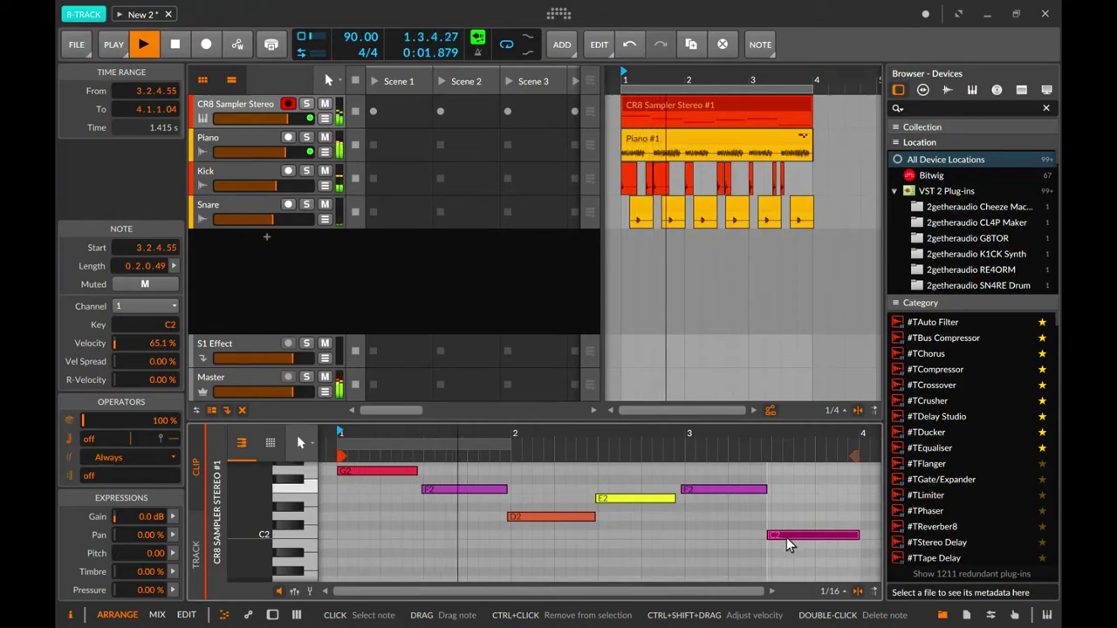
pyautogui.moveTo(786, 540); pyautogui.dragTo(788, 489)
pyautogui.scroll(5, 788, 488)
pyautogui.scroll(-5, 788, 515)
pyautogui.scroll(2, 789, 517)
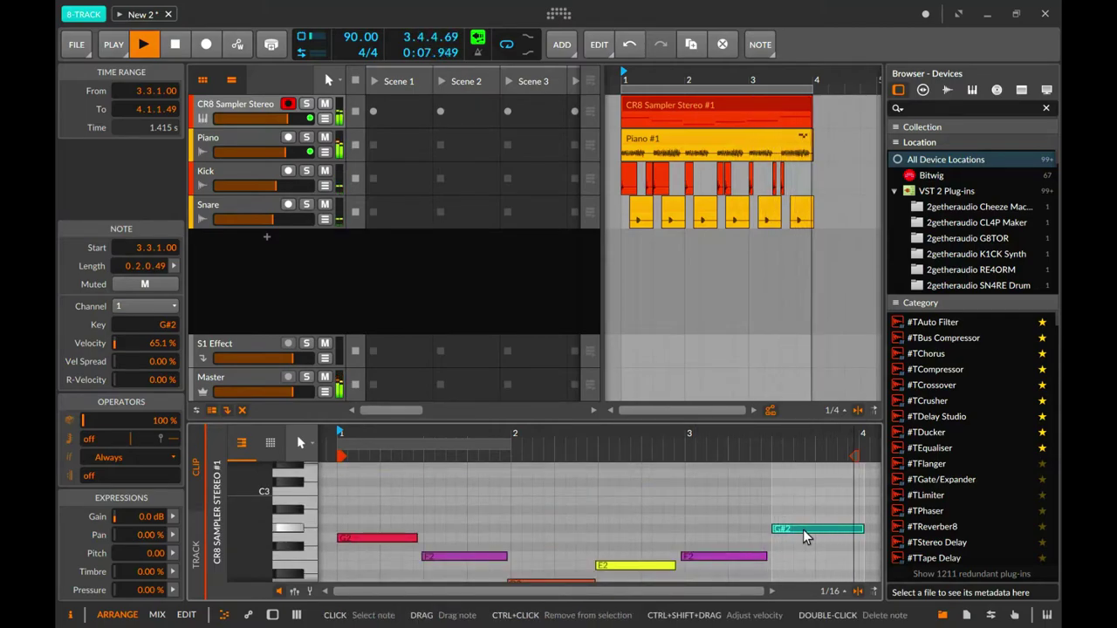
pyautogui.moveTo(790, 534); pyautogui.dragTo(790, 521)
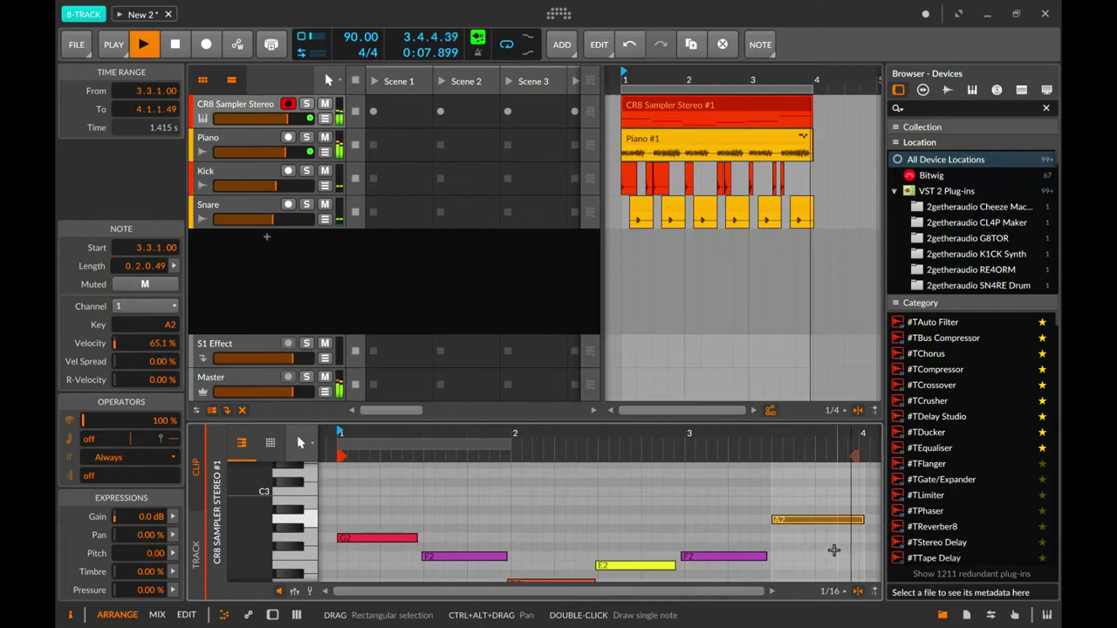
pyautogui.press('Down')
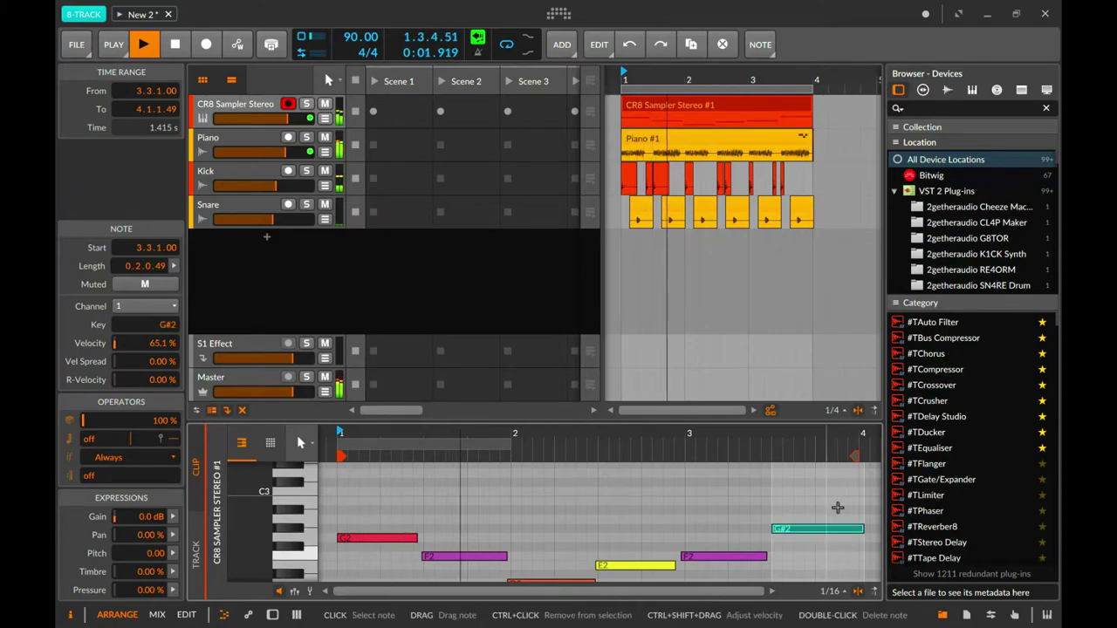
# Quantize all the notes in the CR8 Sampler Stereo clip.
pyautogui.moveTo(843, 486); pyautogui.dragTo(335, 579)
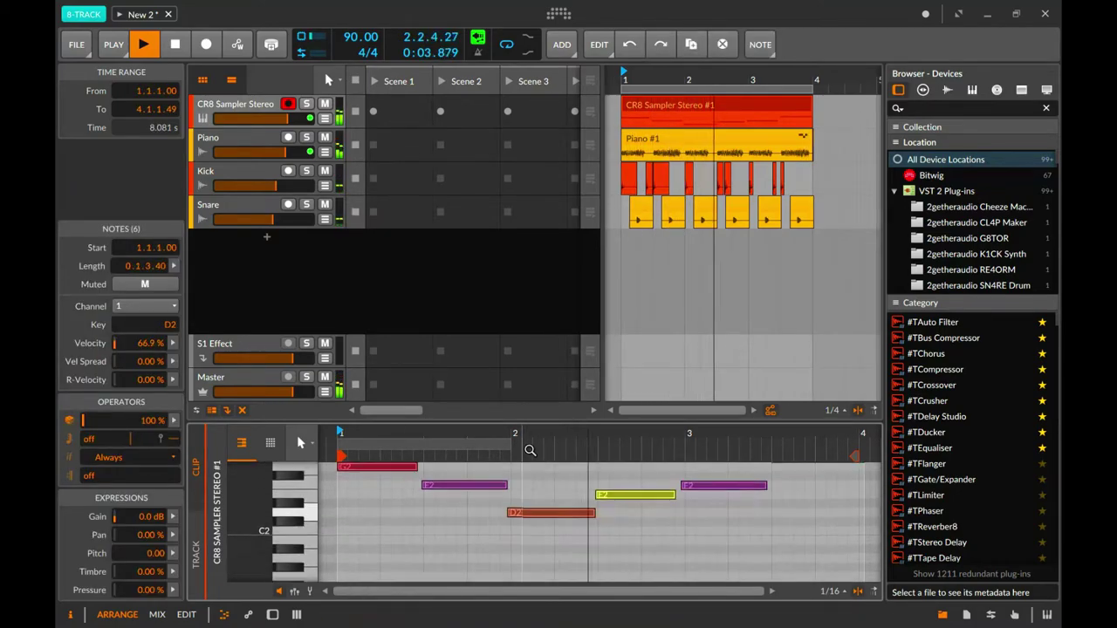
pyautogui.rightClick(567, 513)
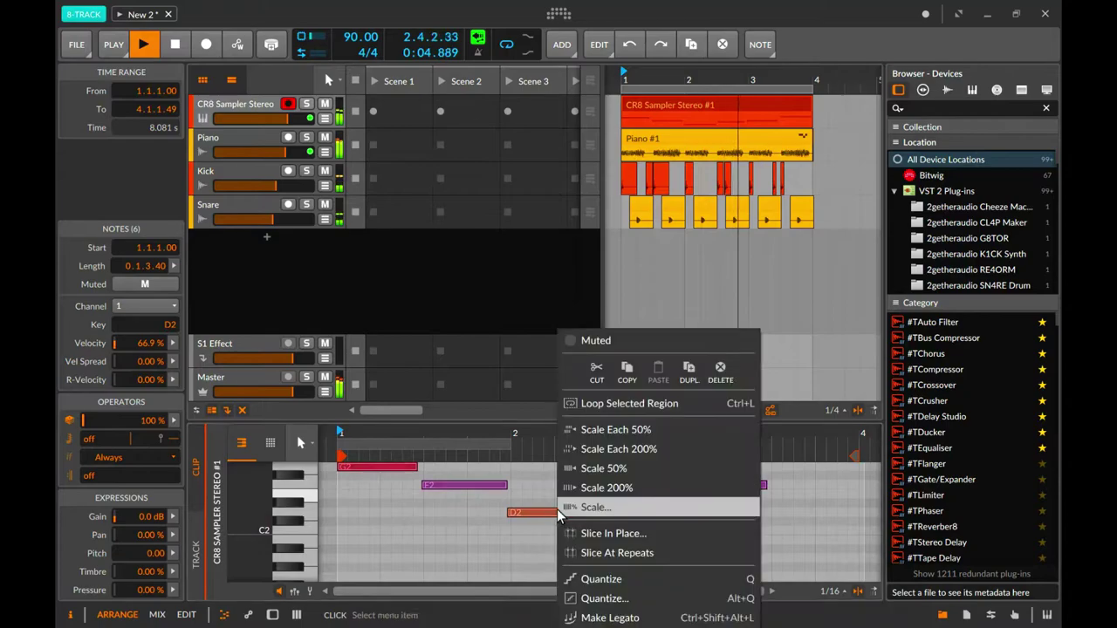
pyautogui.click(635, 579)
# In the CR8 Sampler, lower the filter cutoff slightly, set the ADSR1 decay to 1054.8 ms and the gain to 1.0.
pyautogui.hotkey('alt', '2')
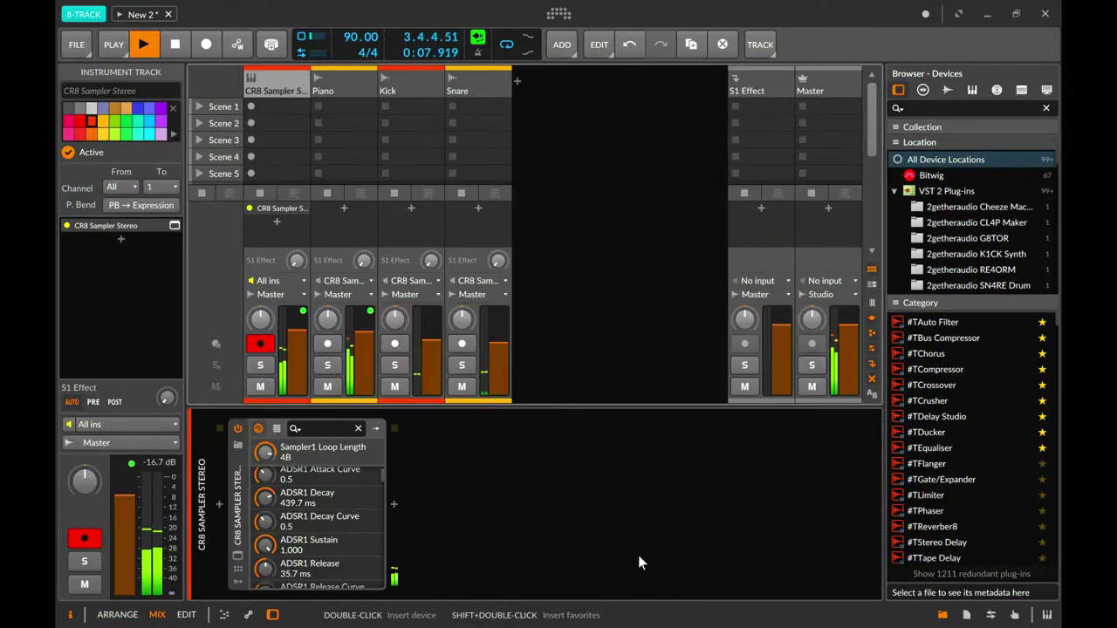
pyautogui.click(239, 568)
pyautogui.moveTo(567, 86); pyautogui.dragTo(534, 99)
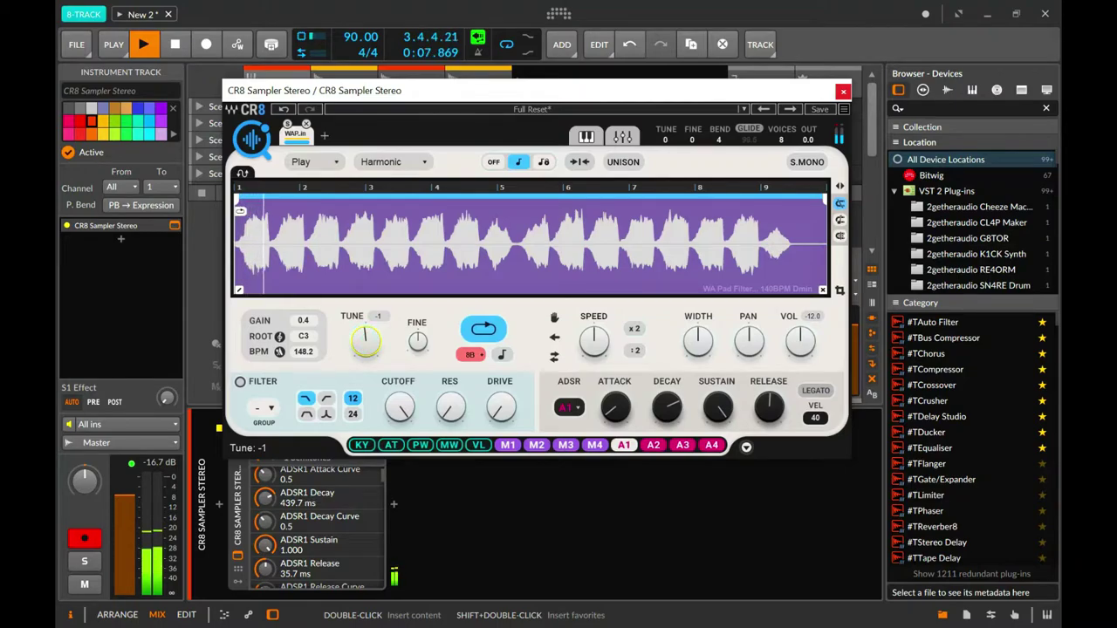
pyautogui.click(403, 399)
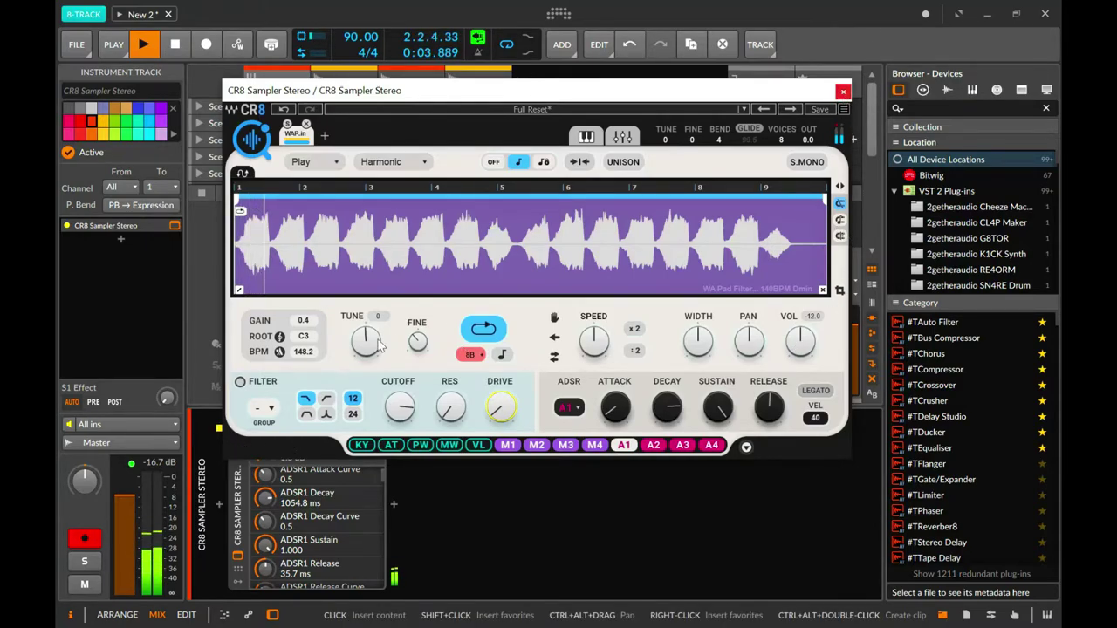
pyautogui.moveTo(303, 321); pyautogui.dragTo(303, 305)
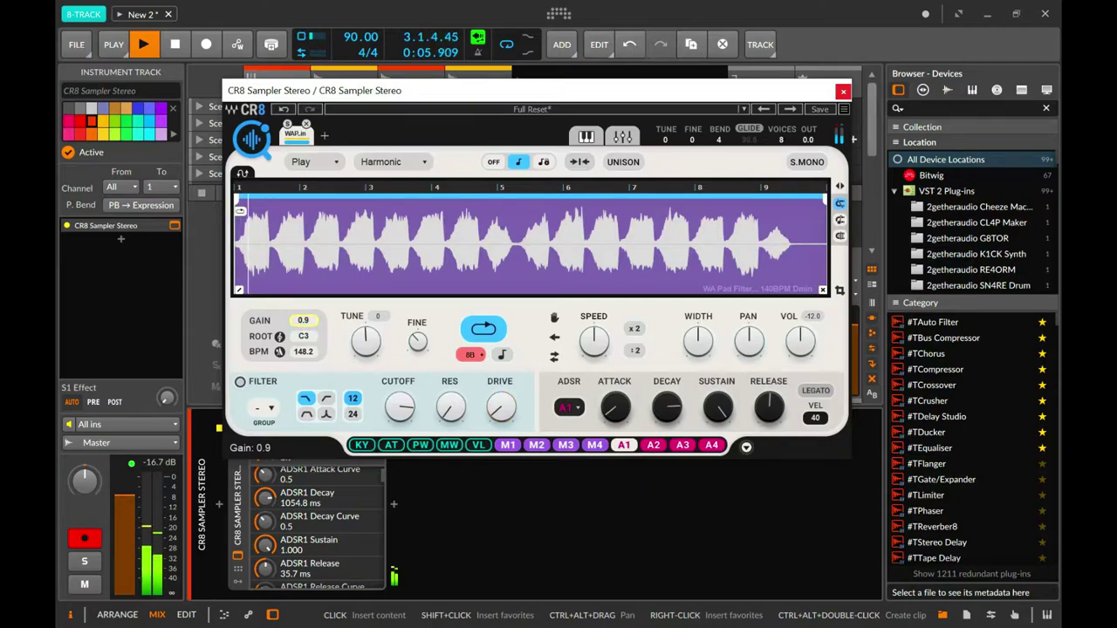
pyautogui.click(842, 90)
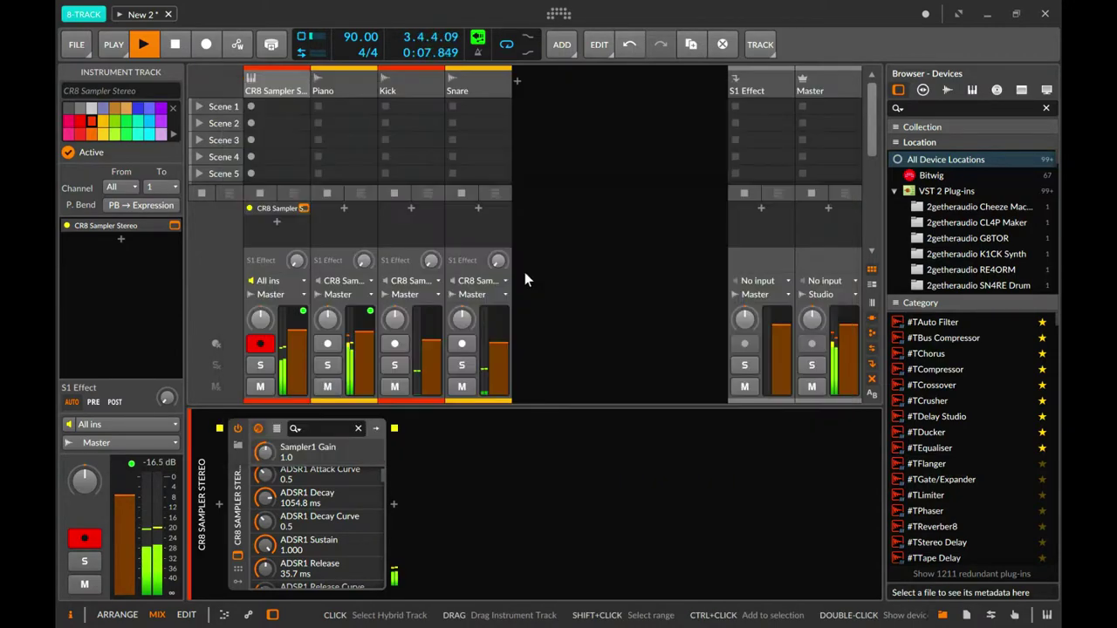
# Add an audio track after Snare, set its input to CR8 Sampler Stereo (POST) and arm it for recording.
pyautogui.click(516, 82)
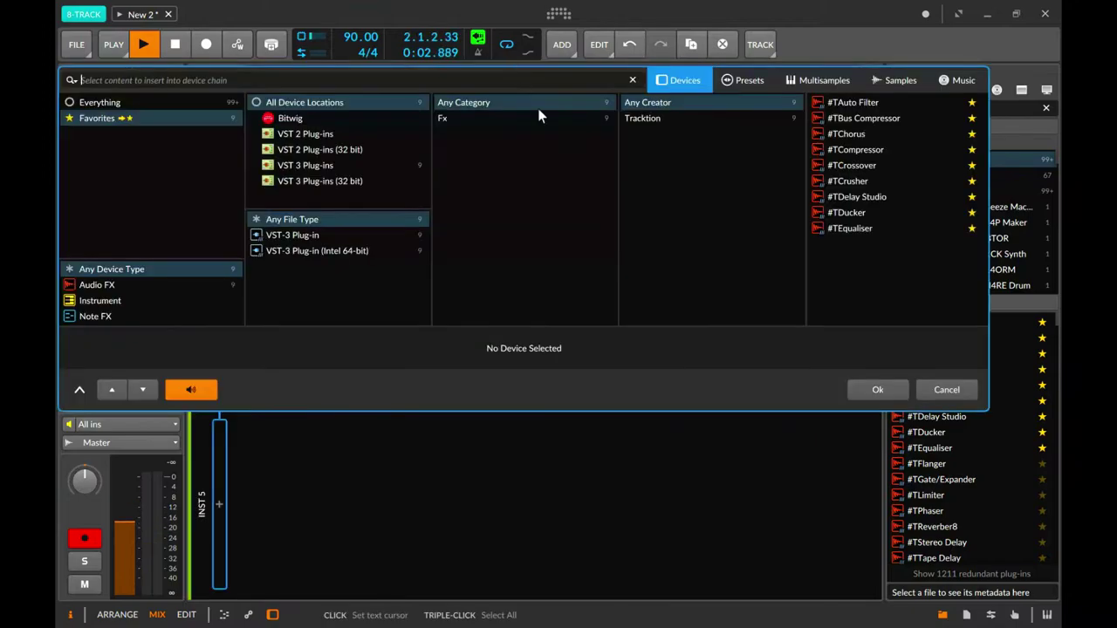
pyautogui.click(947, 389)
pyautogui.rightClick(581, 127)
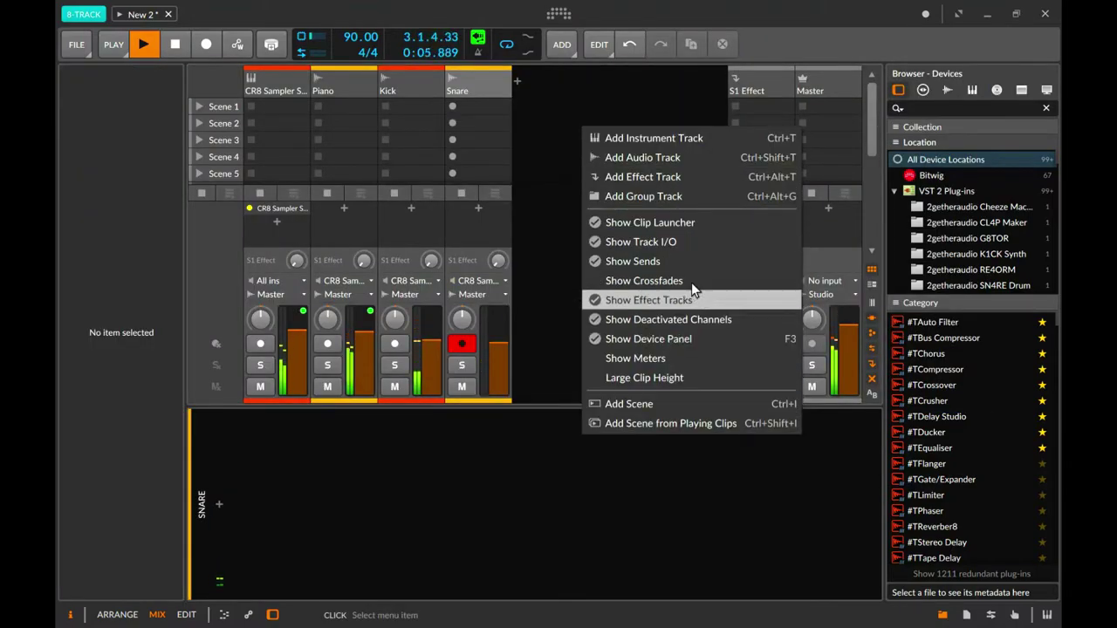
pyautogui.click(668, 160)
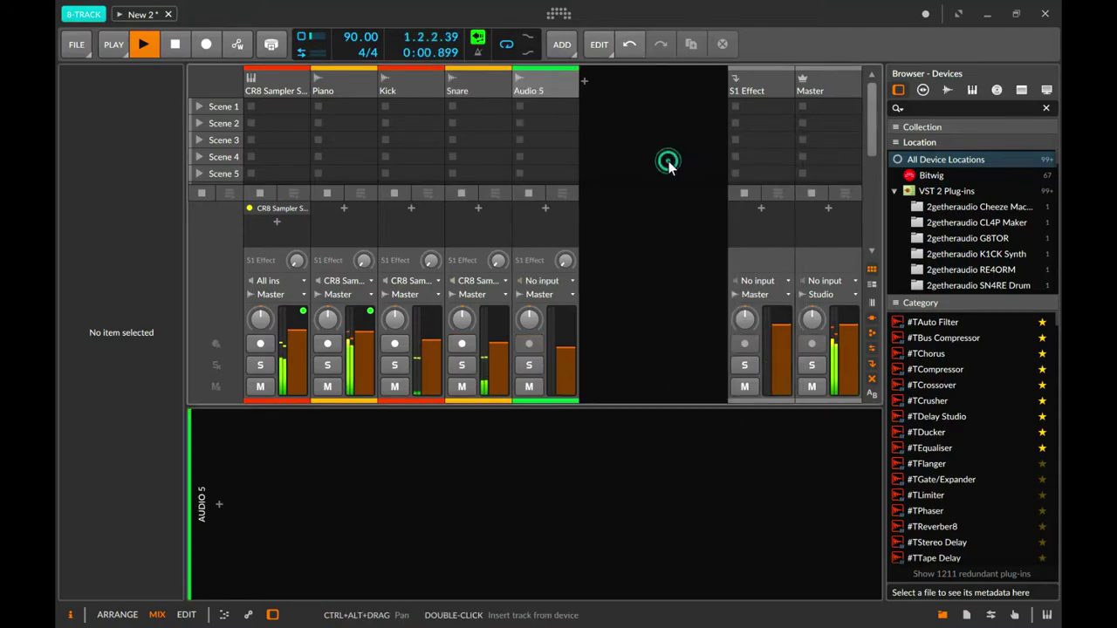
pyautogui.click(559, 279)
pyautogui.moveTo(632, 369)
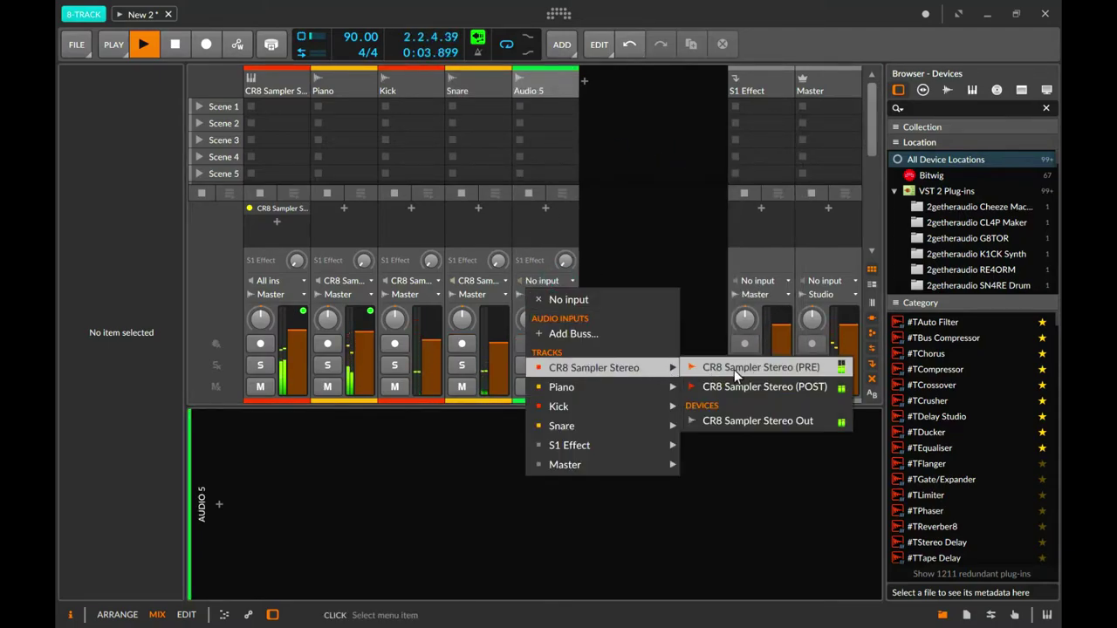
pyautogui.click(788, 381)
pyautogui.click(528, 343)
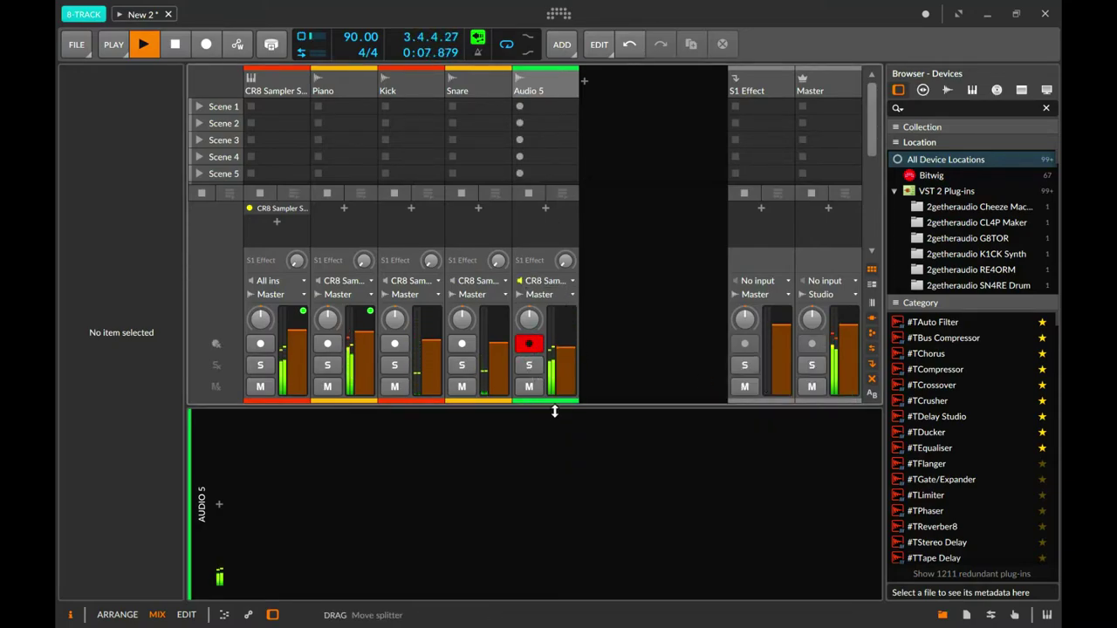
# Rename the new audio track to Pad and return to the arrangement view.
pyautogui.rightClick(535, 93)
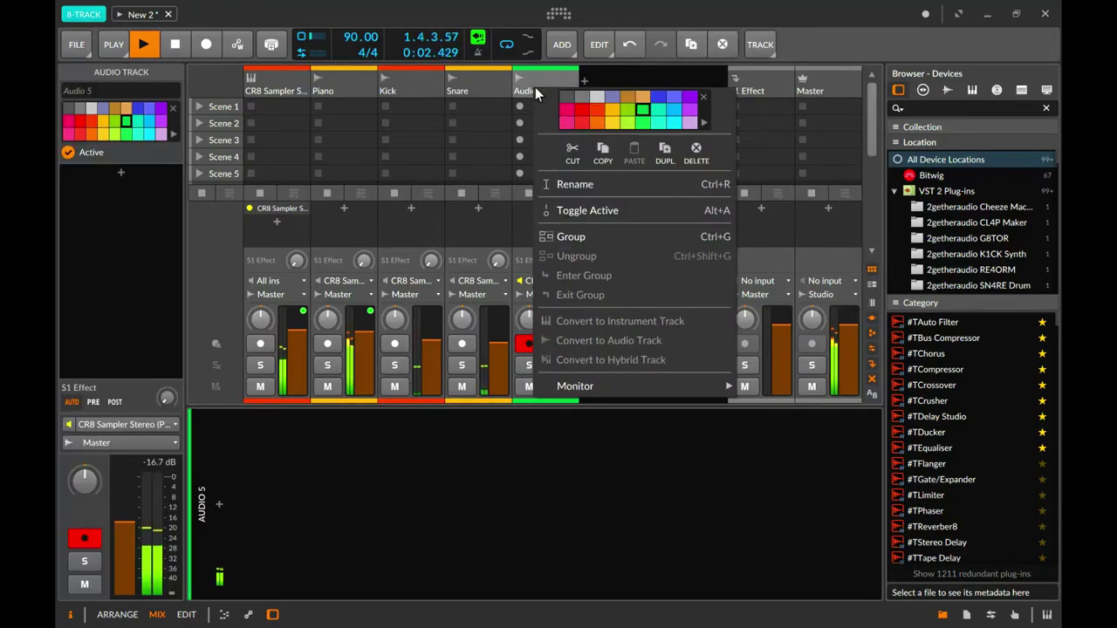
pyautogui.click(575, 186)
pyautogui.write('Pad')
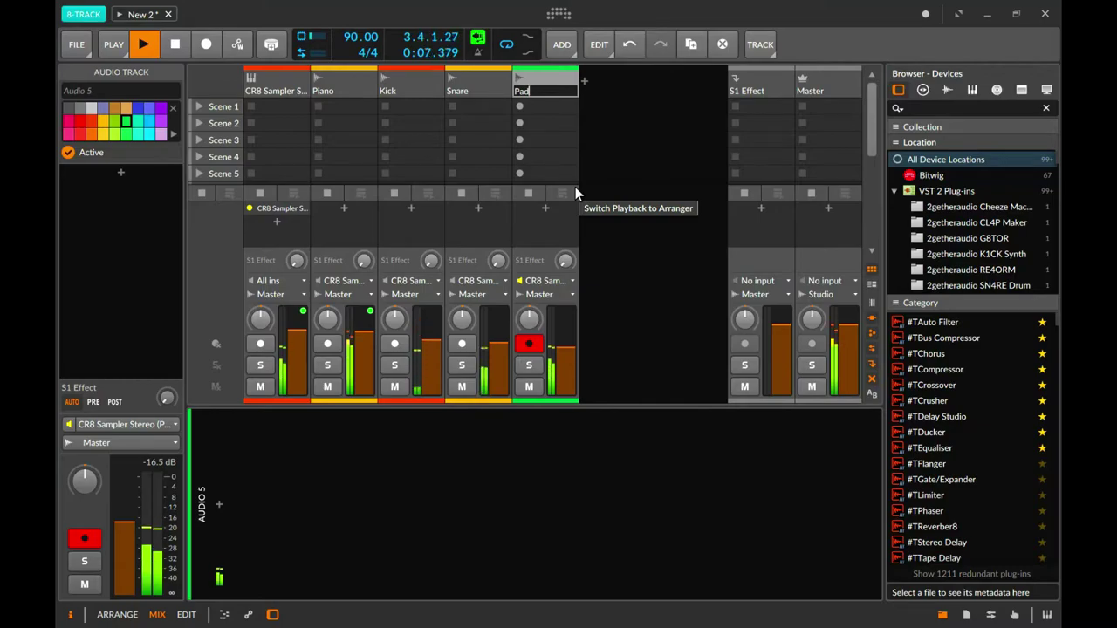
pyautogui.press('Return')
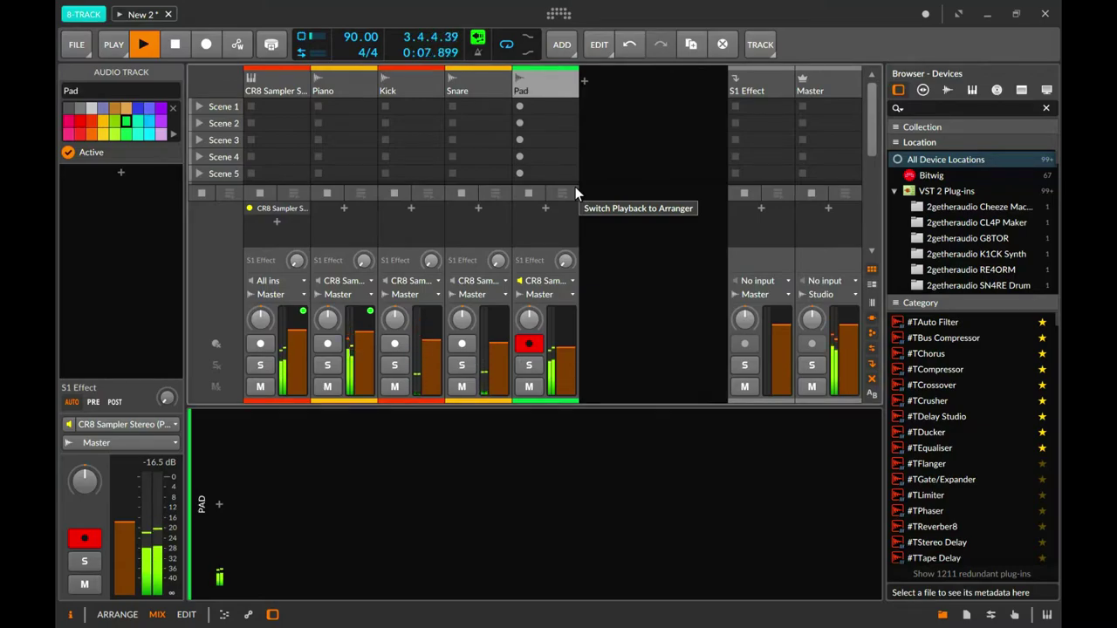
pyautogui.hotkey('alt', '1')
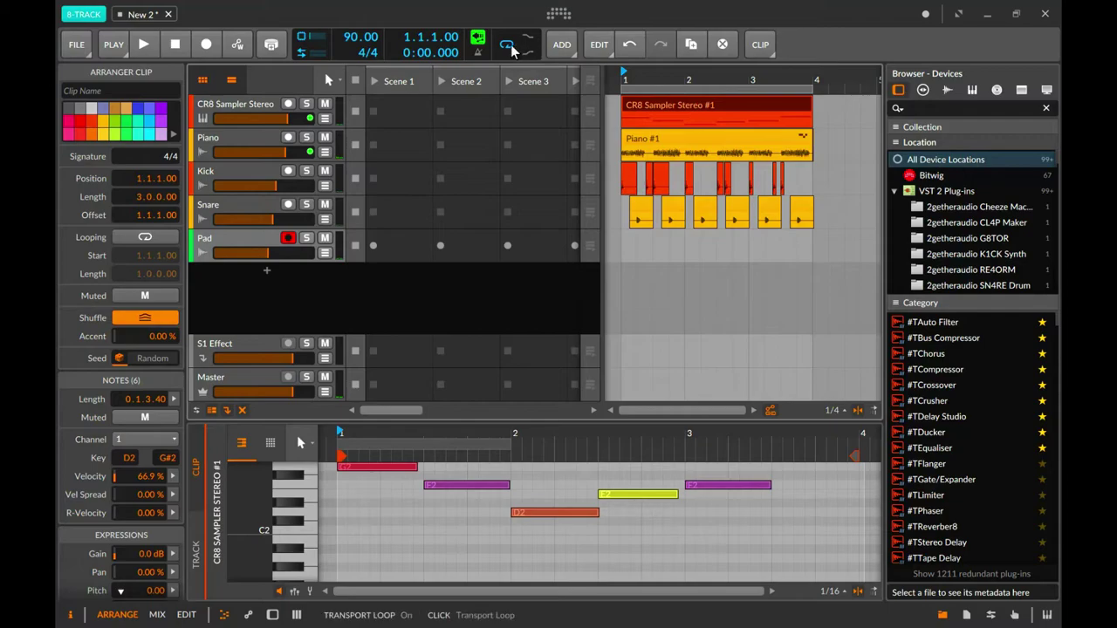
# Record the CR8 Sampler part onto the Pad track and trim the end of the recorded clip to bar 4.
pyautogui.click(208, 45)
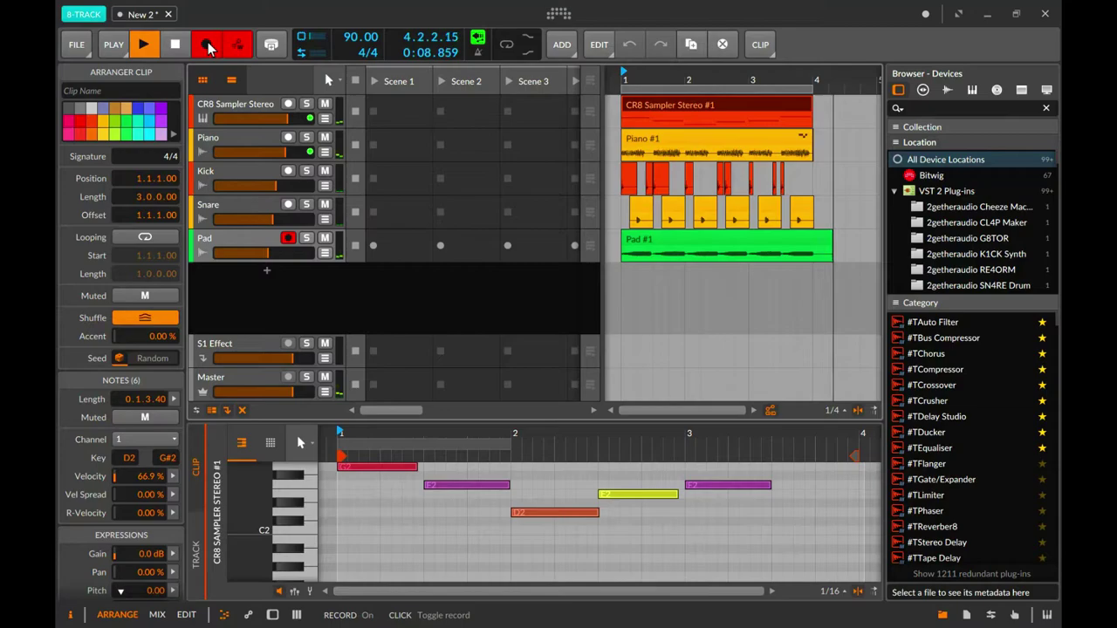
pyautogui.click(208, 47)
pyautogui.click(829, 248)
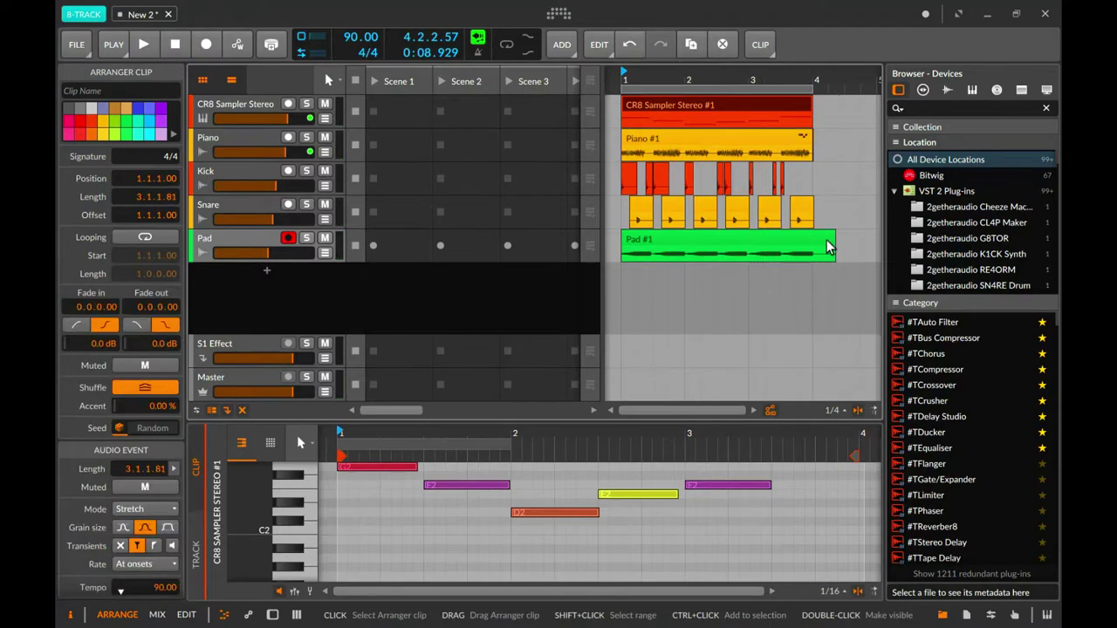
pyautogui.moveTo(828, 249); pyautogui.dragTo(820, 252)
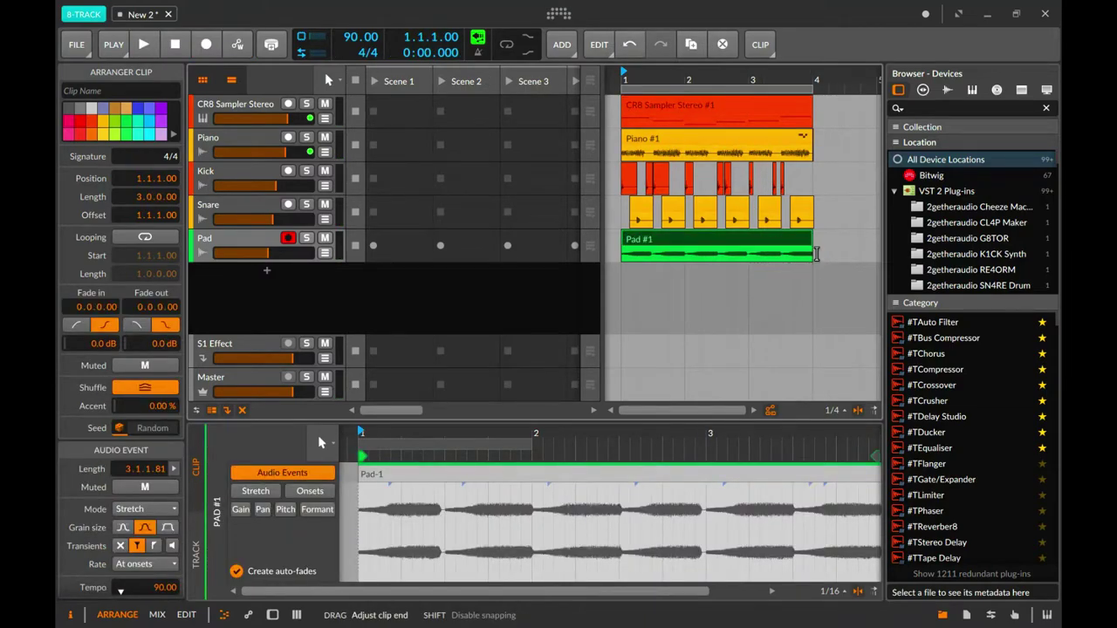
pyautogui.click(509, 47)
pyautogui.press('space')
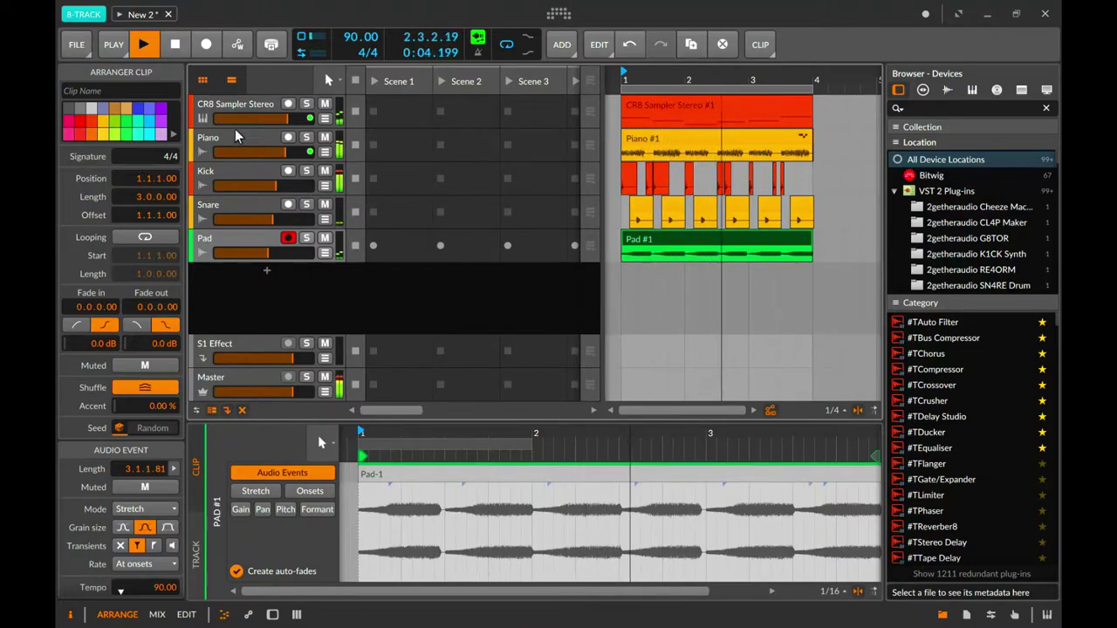
pyautogui.hotkey('alt', '2')
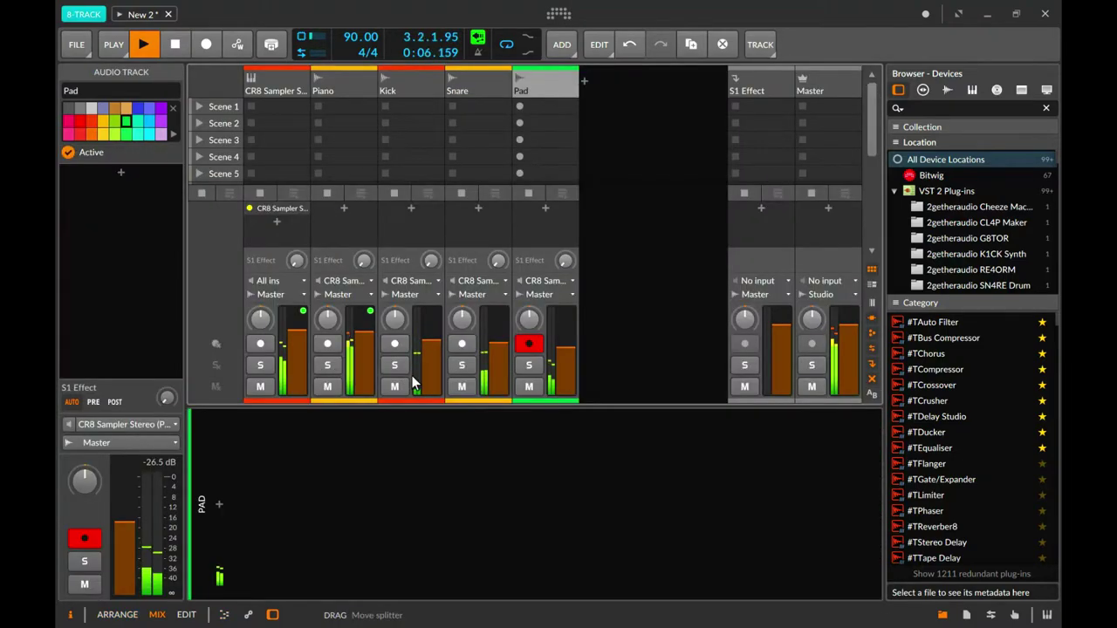
pyautogui.click(273, 85)
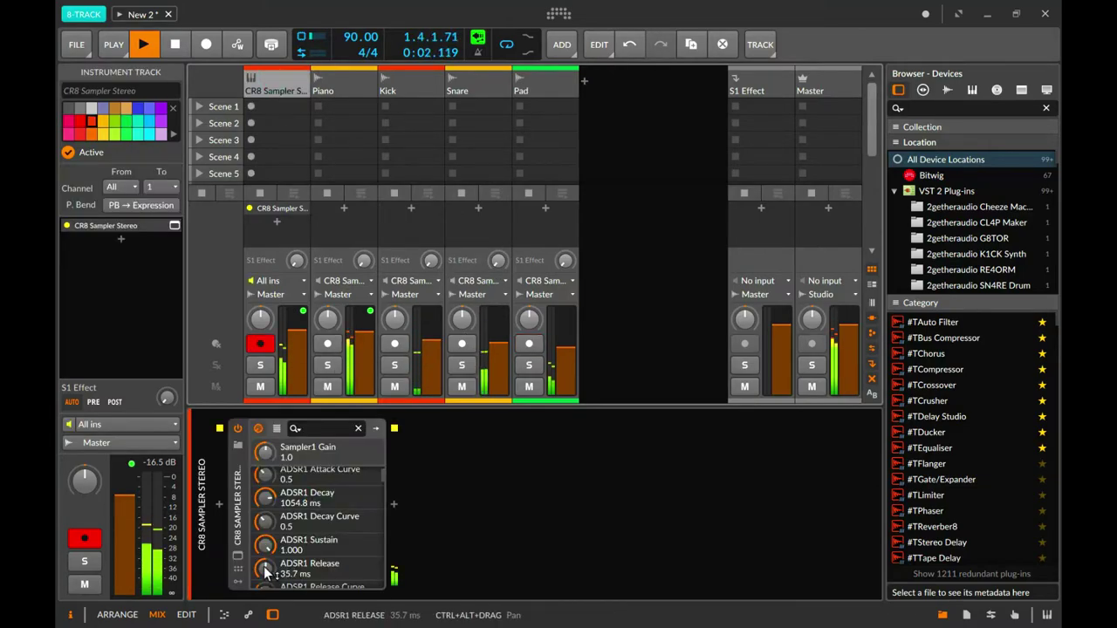
pyautogui.scroll(-6, 285, 521)
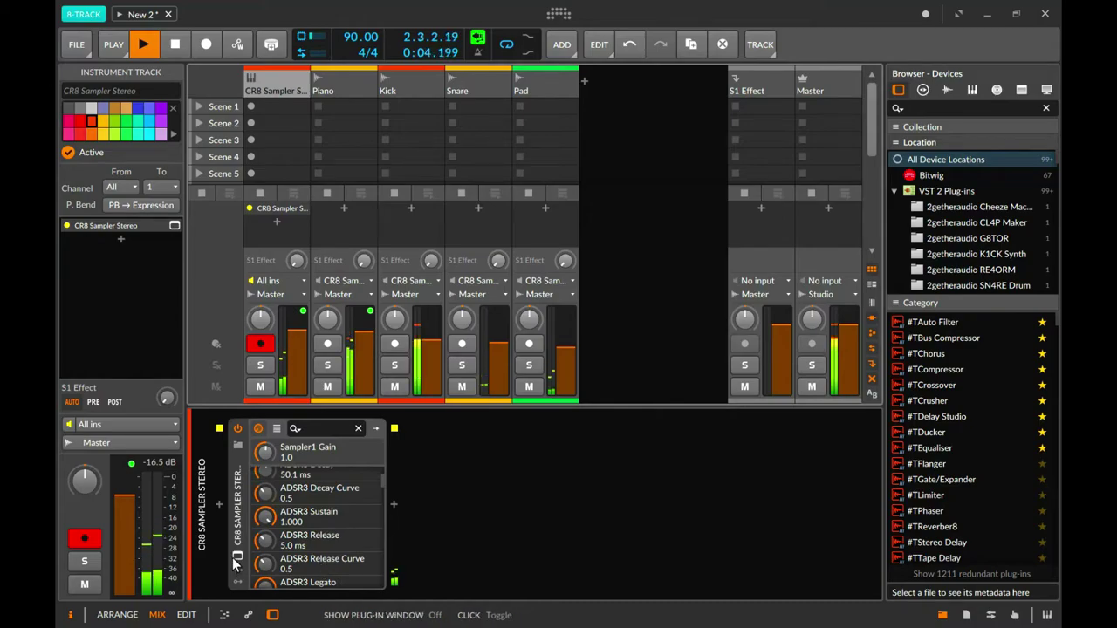
pyautogui.hotkey('alt', '1')
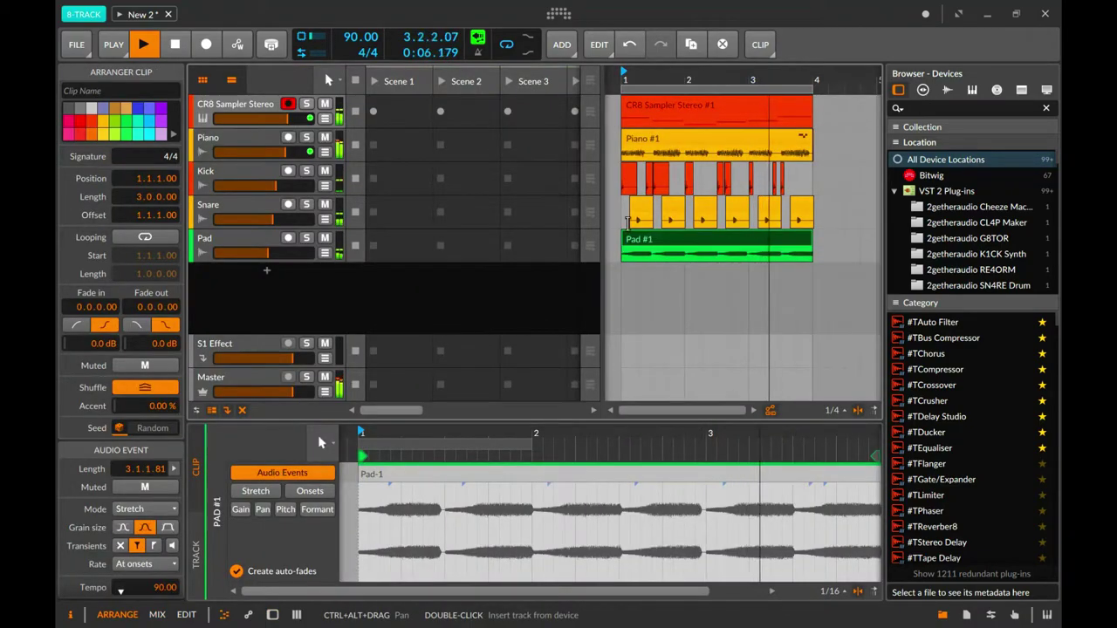
# Delete the CR8 Sampler Stereo clip from the arrangement and raise the Pad track's volume to about -0.5 dB.
pyautogui.click(663, 105)
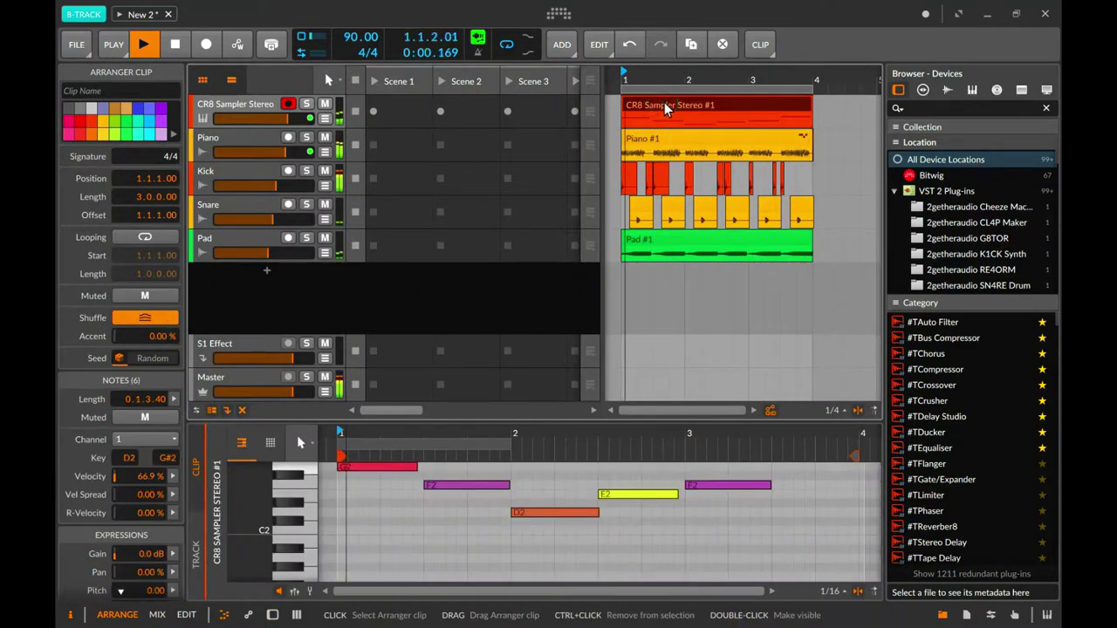
pyautogui.press('Delete')
pyautogui.moveTo(281, 255)
pyautogui.mouseDown()
pyautogui.moveTo(301, 255)
pyautogui.moveTo(290, 252)
pyautogui.mouseUp()
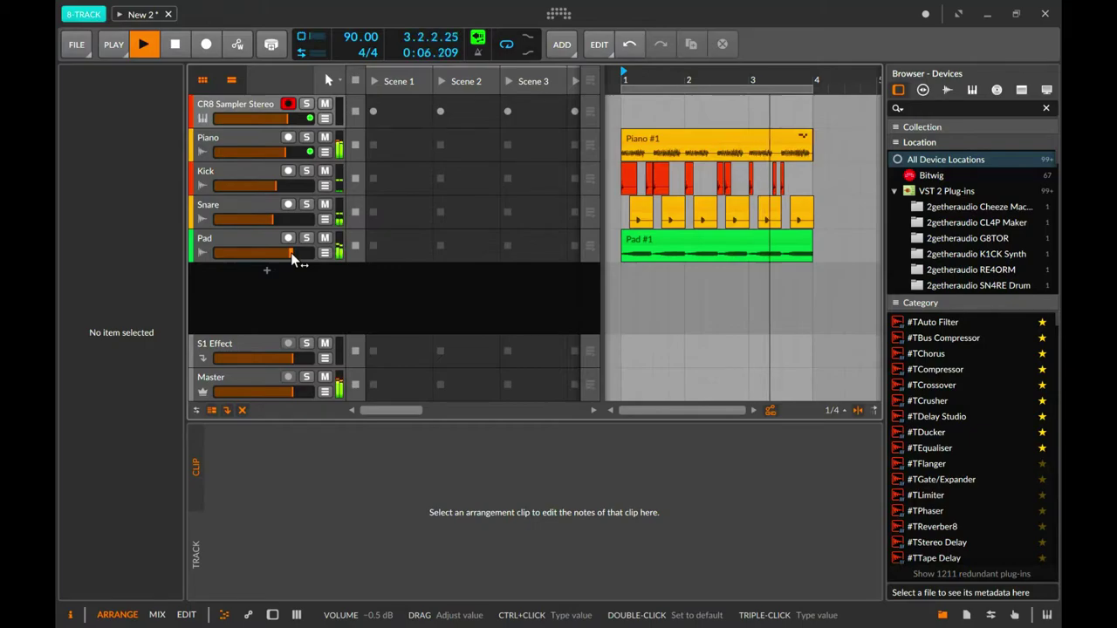
pyautogui.press('F11')
pyautogui.click(538, 87)
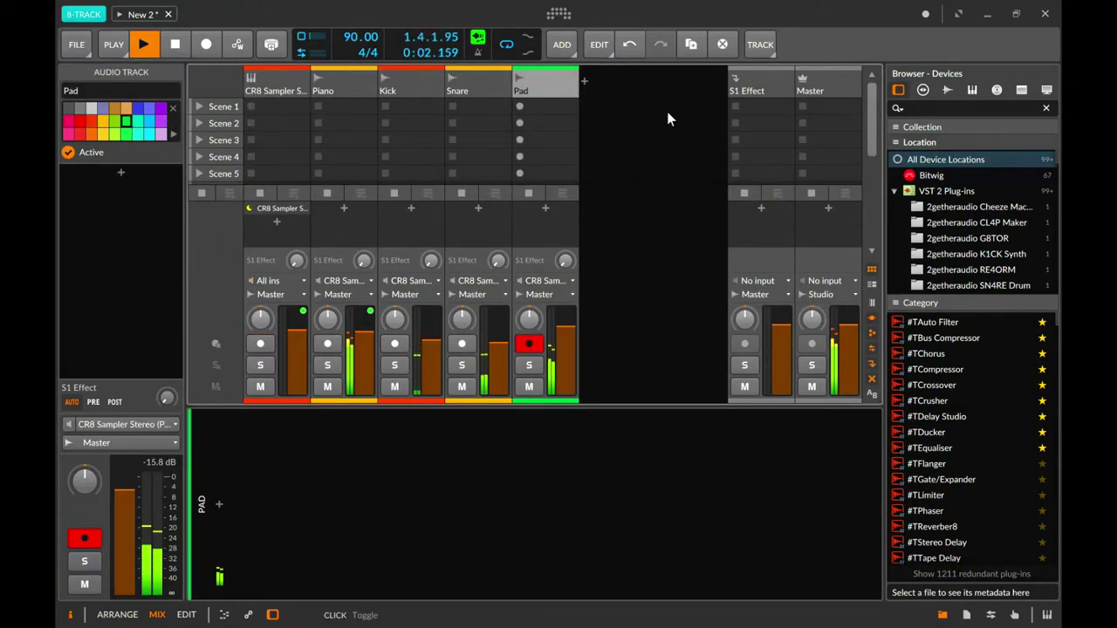
pyautogui.doubleClick(571, 109)
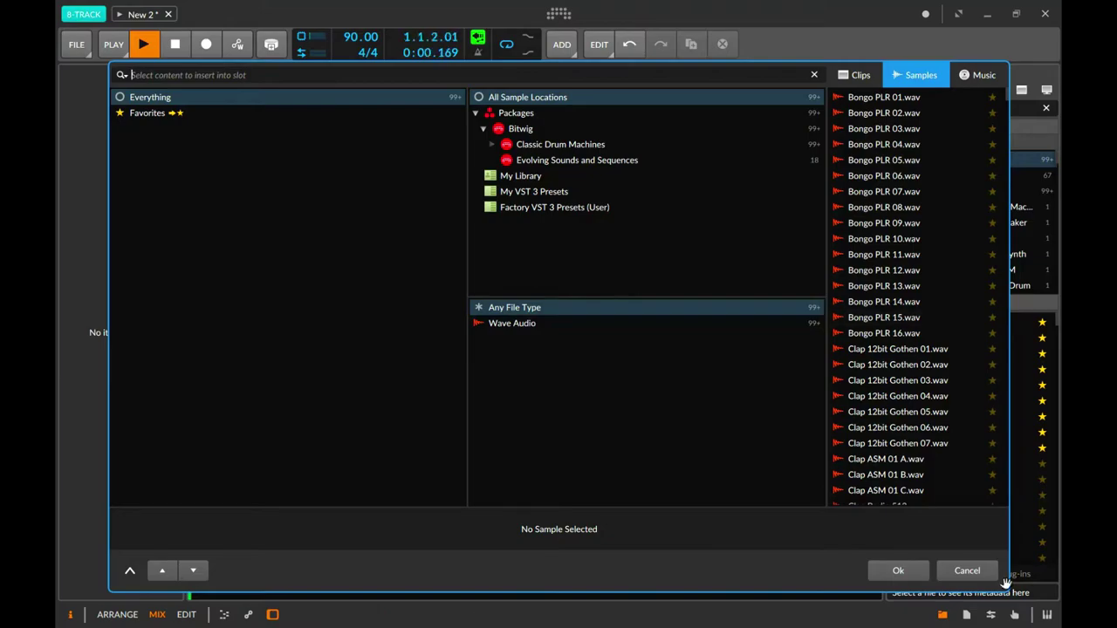
pyautogui.click(970, 564)
pyautogui.hotkey('alt', '1')
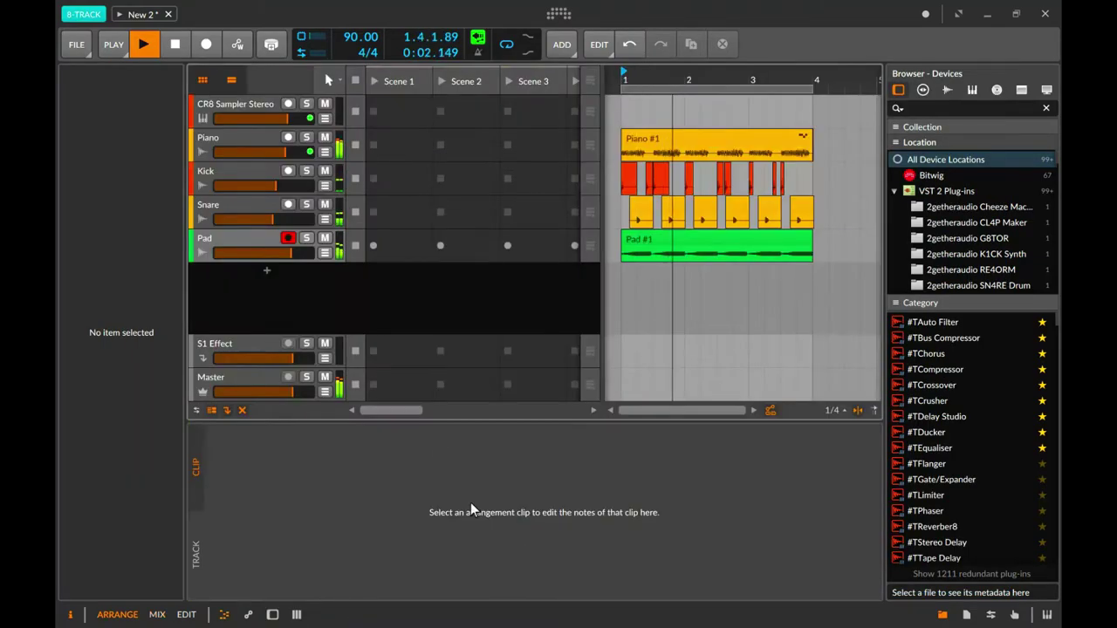
pyautogui.click(205, 240)
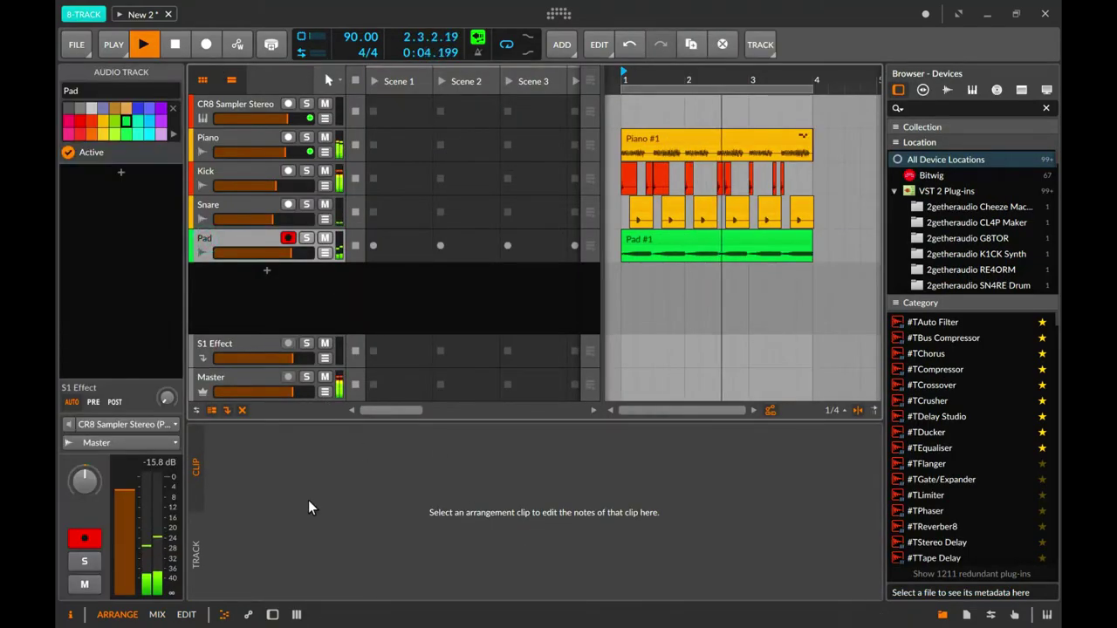
pyautogui.click(516, 469)
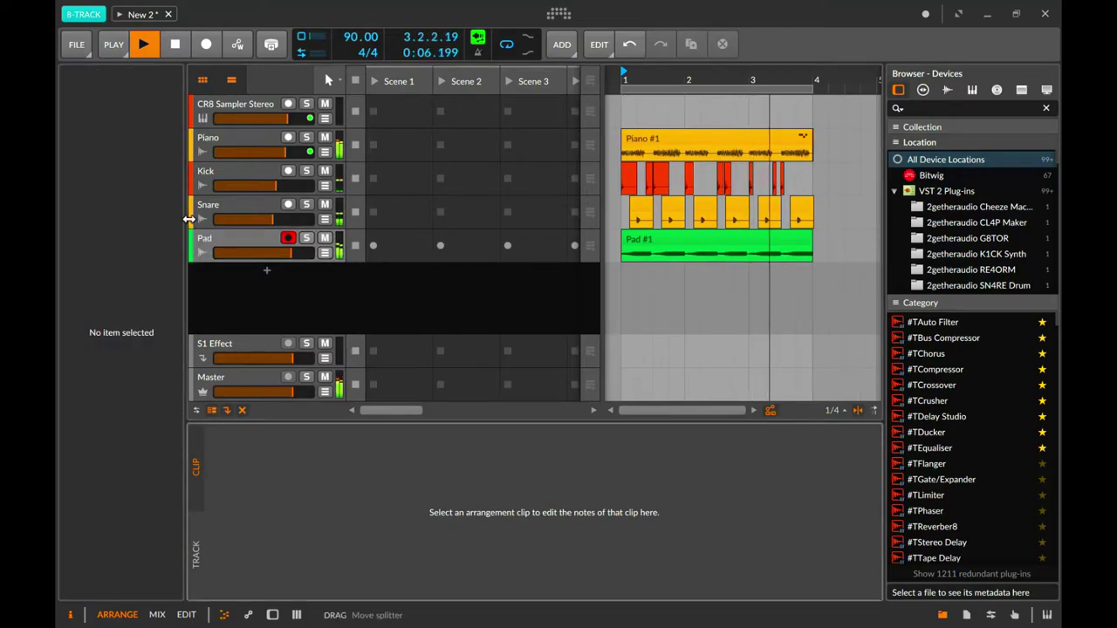
pyautogui.click(200, 218)
pyautogui.click(211, 241)
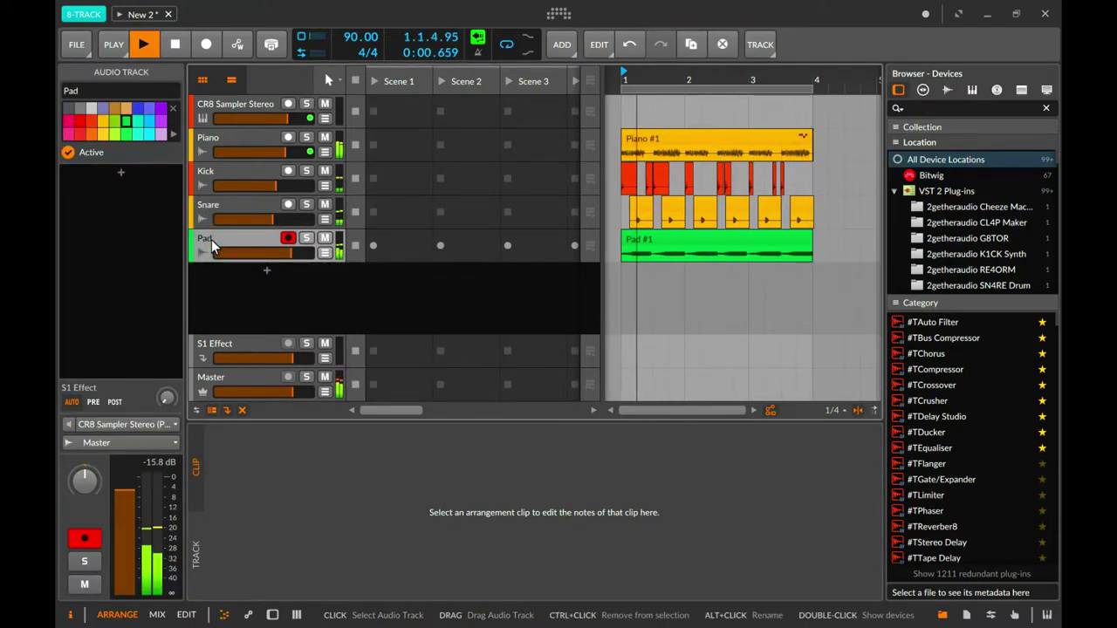
pyautogui.click(203, 563)
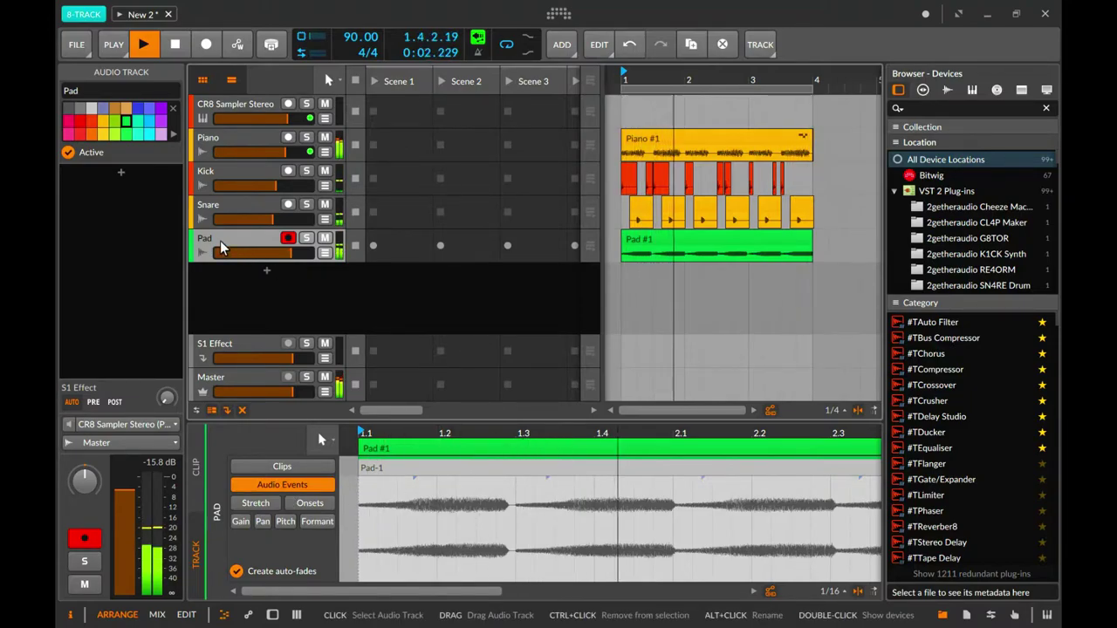
pyautogui.rightClick(400, 237)
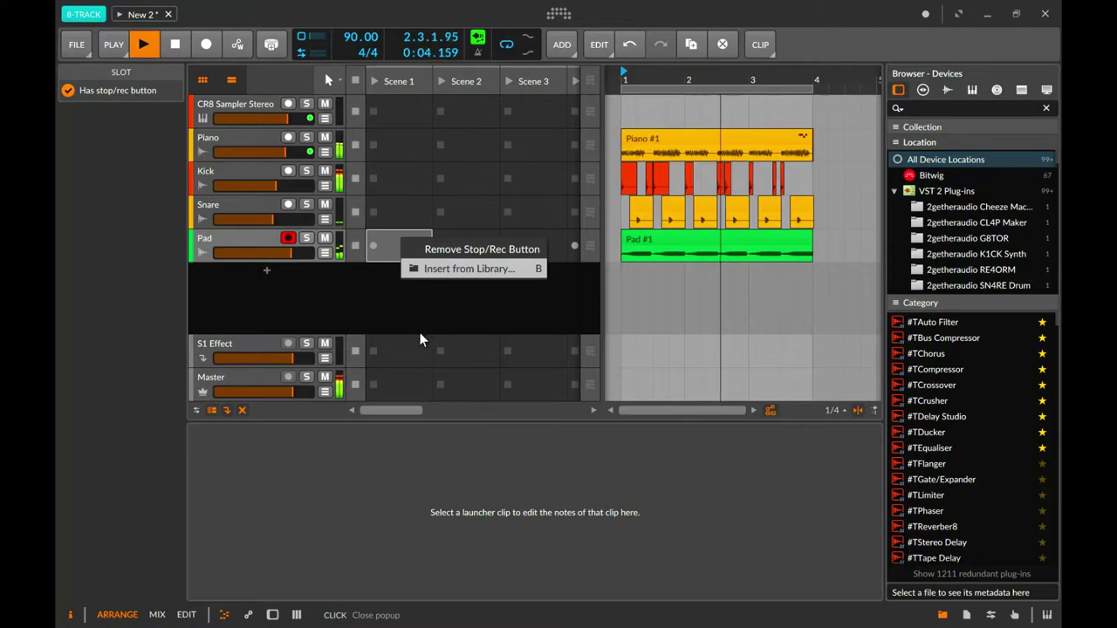
pyautogui.click(420, 247)
pyautogui.press('b')
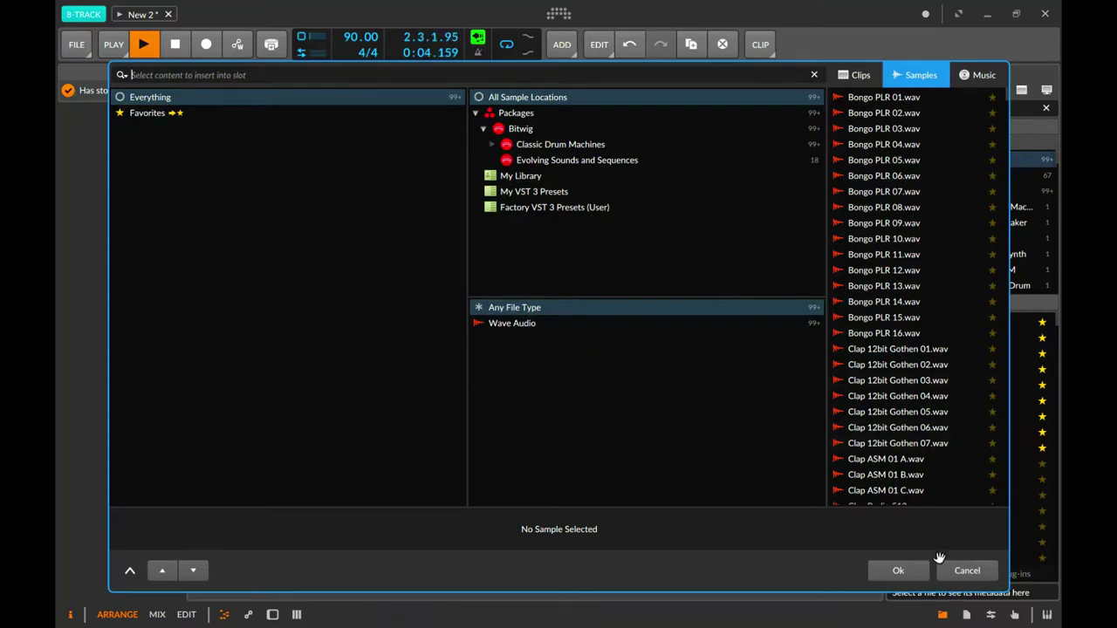
pyautogui.click(966, 571)
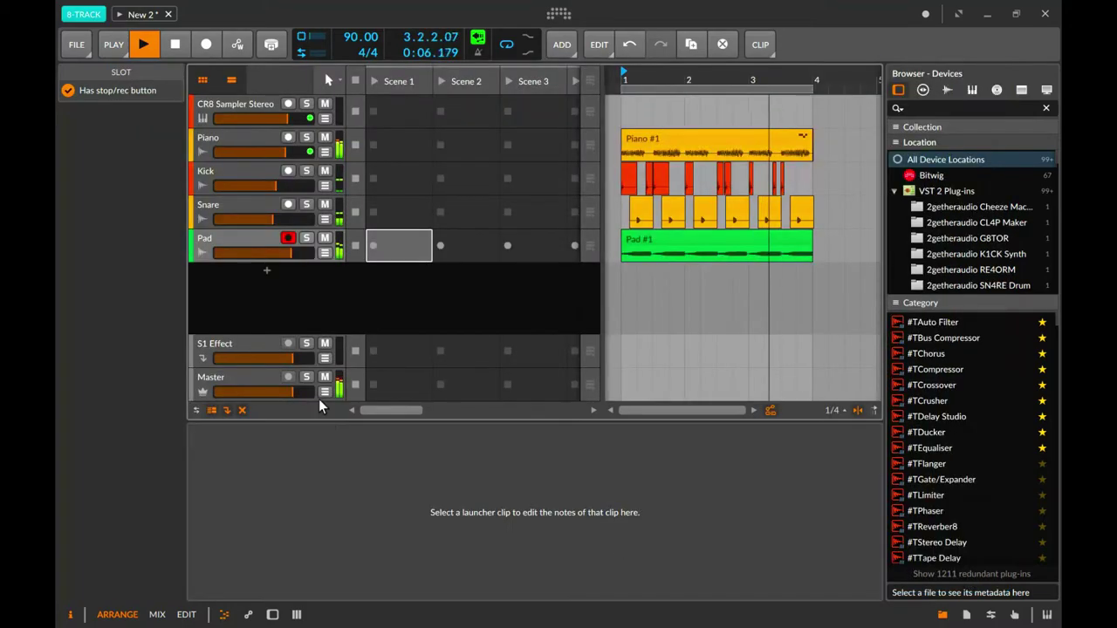
pyautogui.click(227, 234)
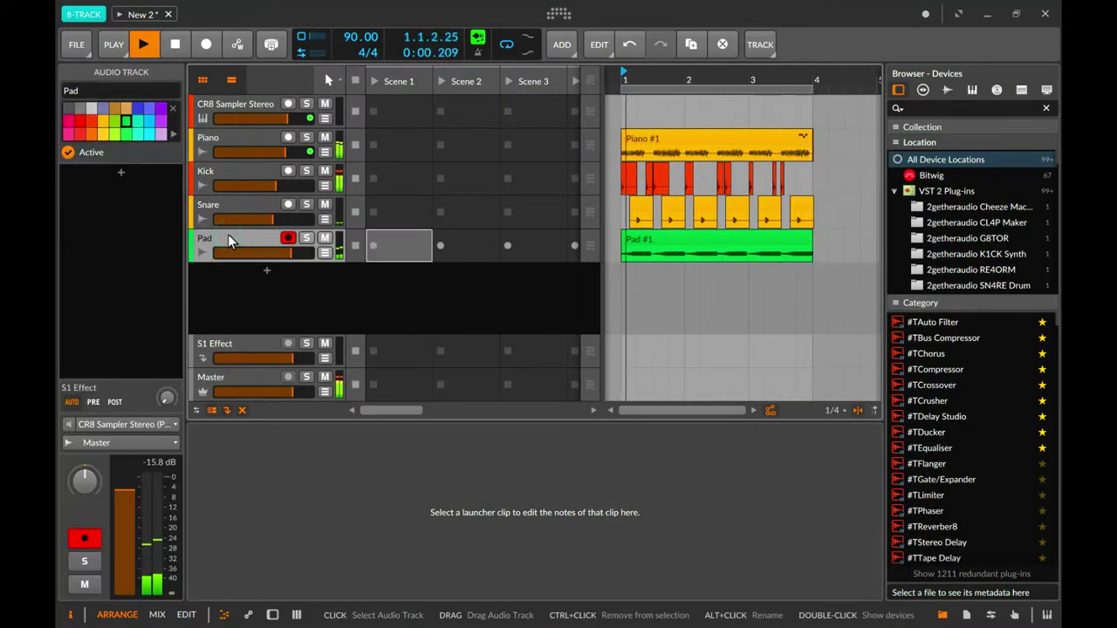
# Insert Bitwig's EQ-5 audio effect on the Snare track in the mixer.
pyautogui.hotkey('alt', '2')
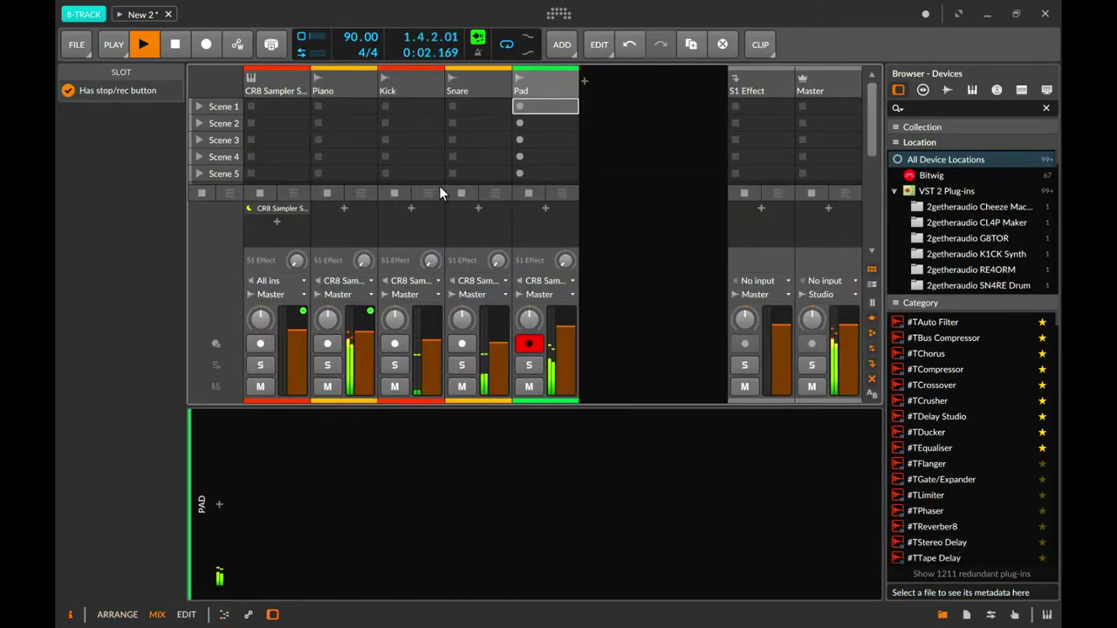
pyautogui.click(481, 206)
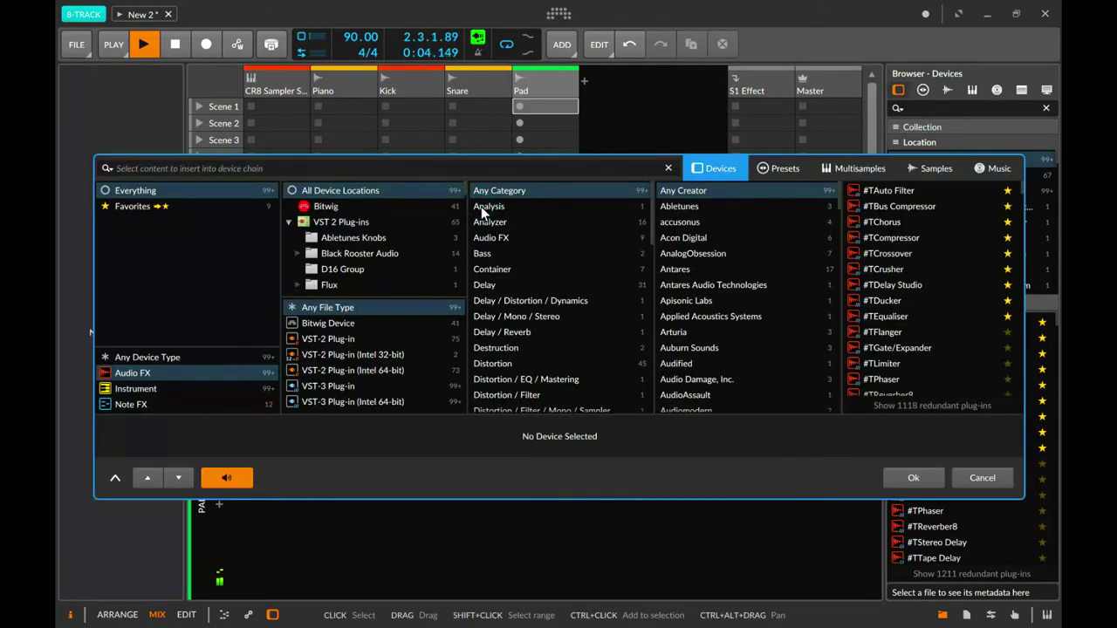
pyautogui.click(177, 375)
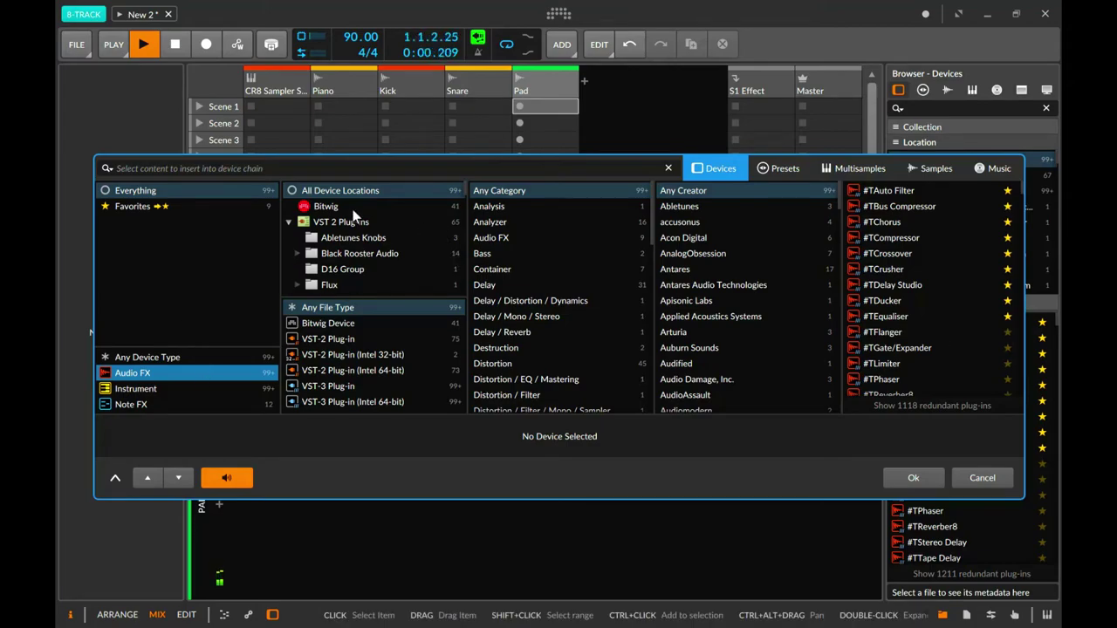
pyautogui.click(328, 208)
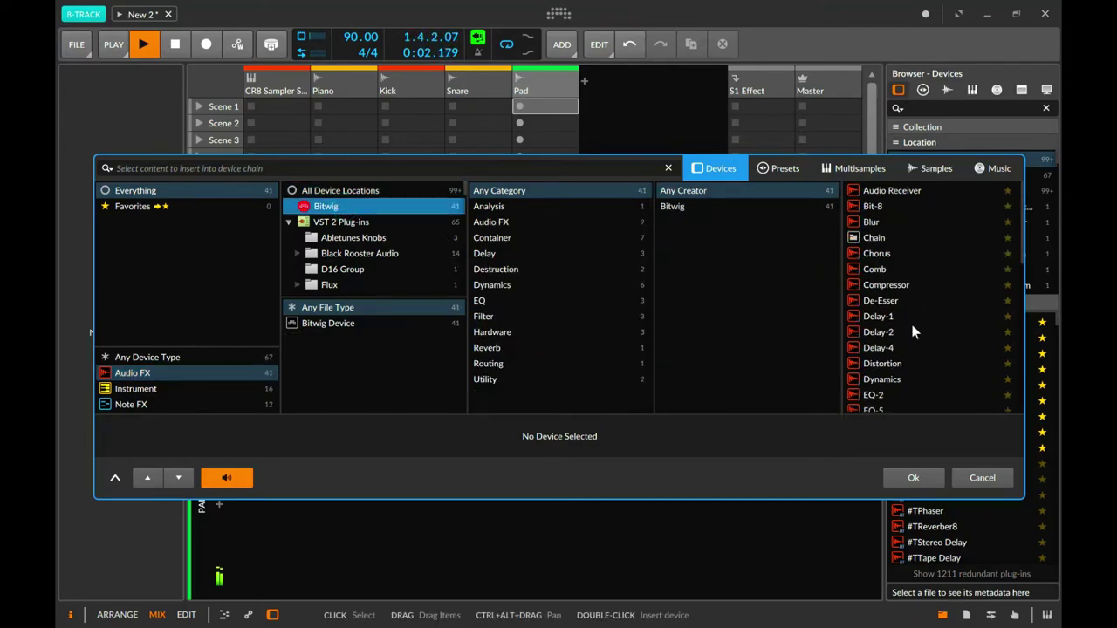
pyautogui.scroll(-3, 914, 331)
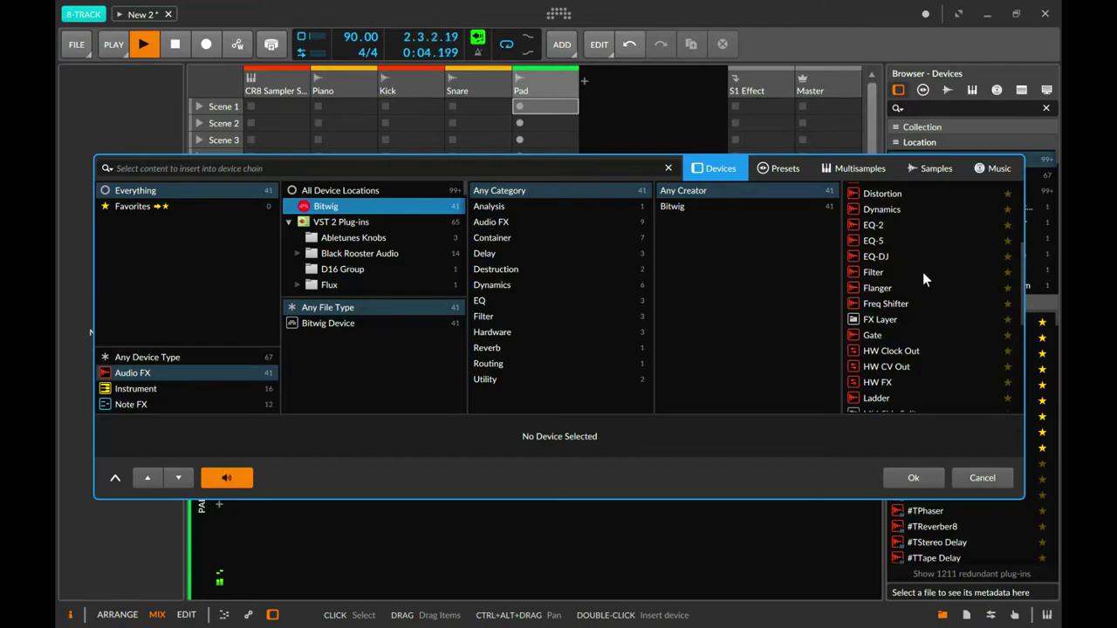
pyautogui.click(883, 243)
pyautogui.click(916, 477)
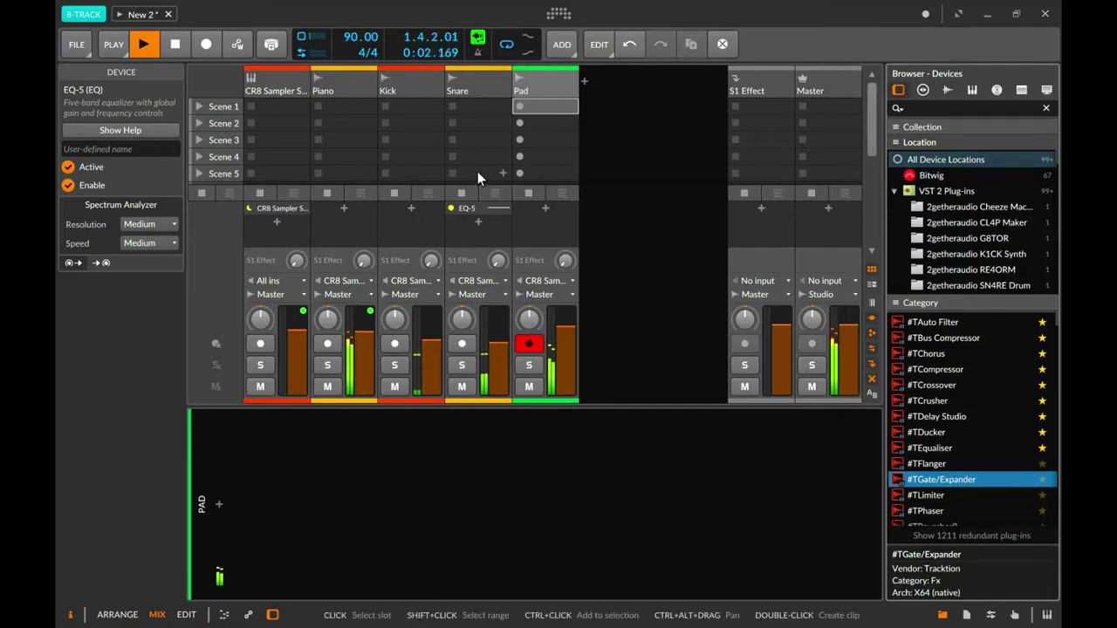
# Delete the EQ-5 from the Snare track.
pyautogui.click(527, 82)
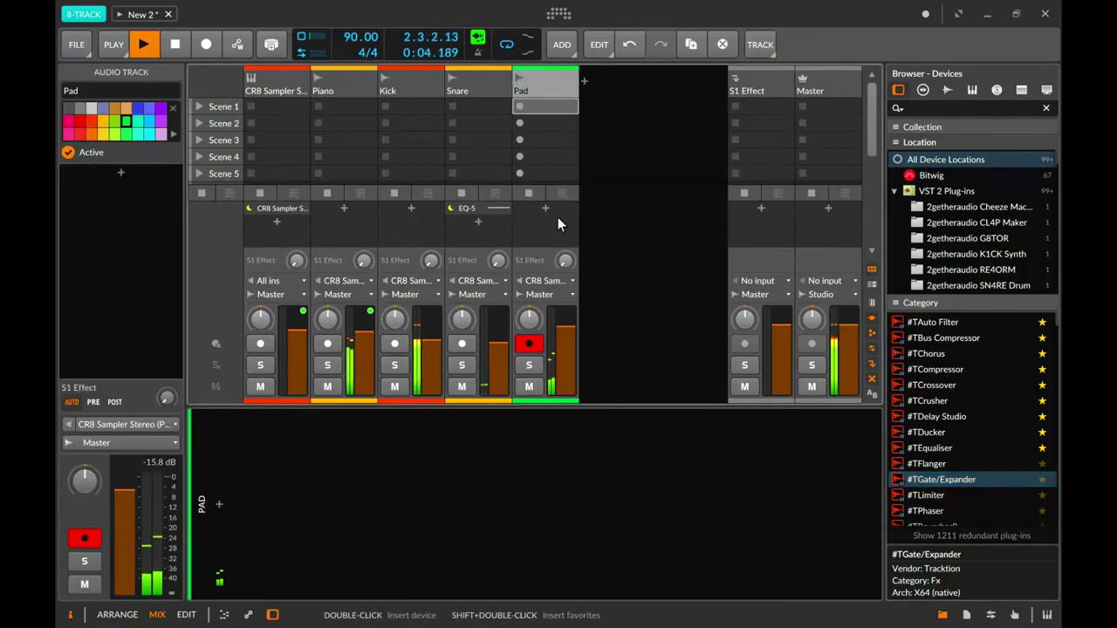
pyautogui.click(469, 212)
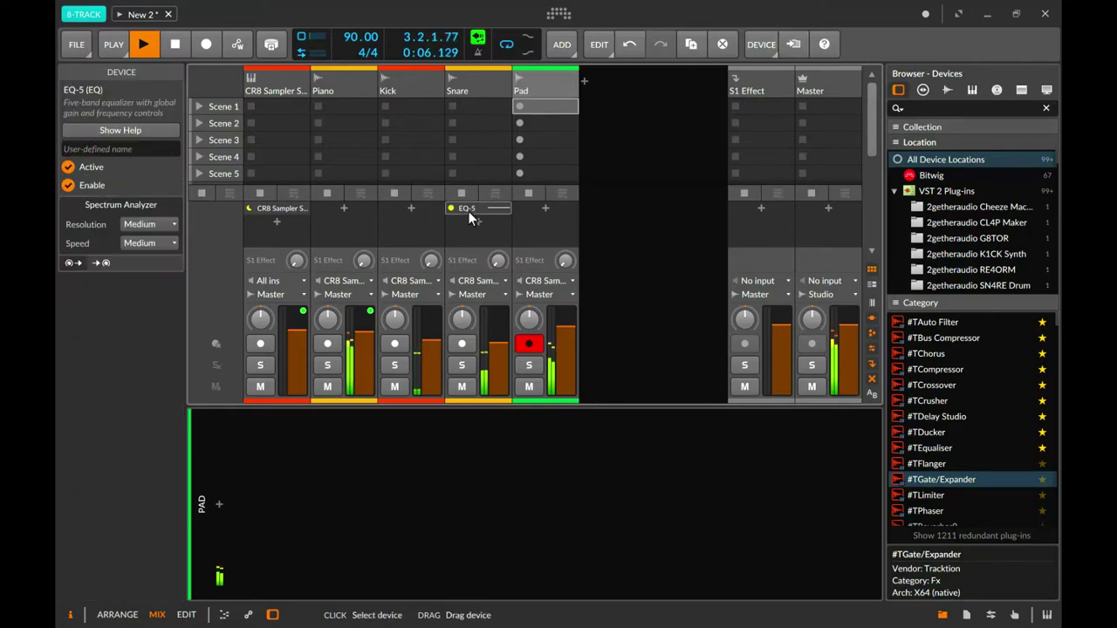
pyautogui.rightClick(470, 215)
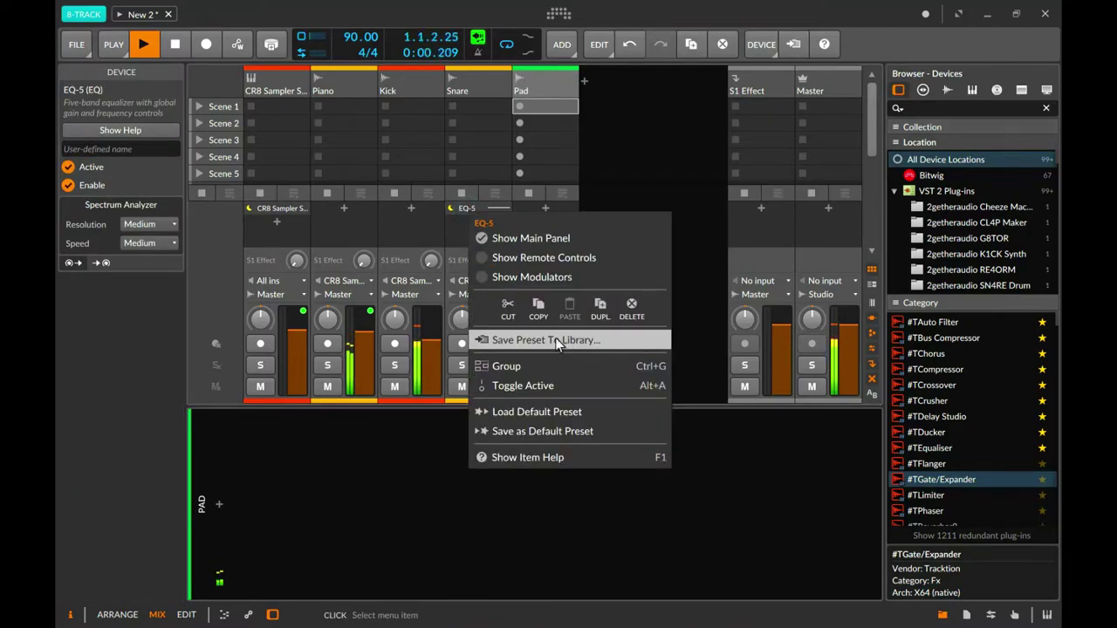
pyautogui.click(629, 311)
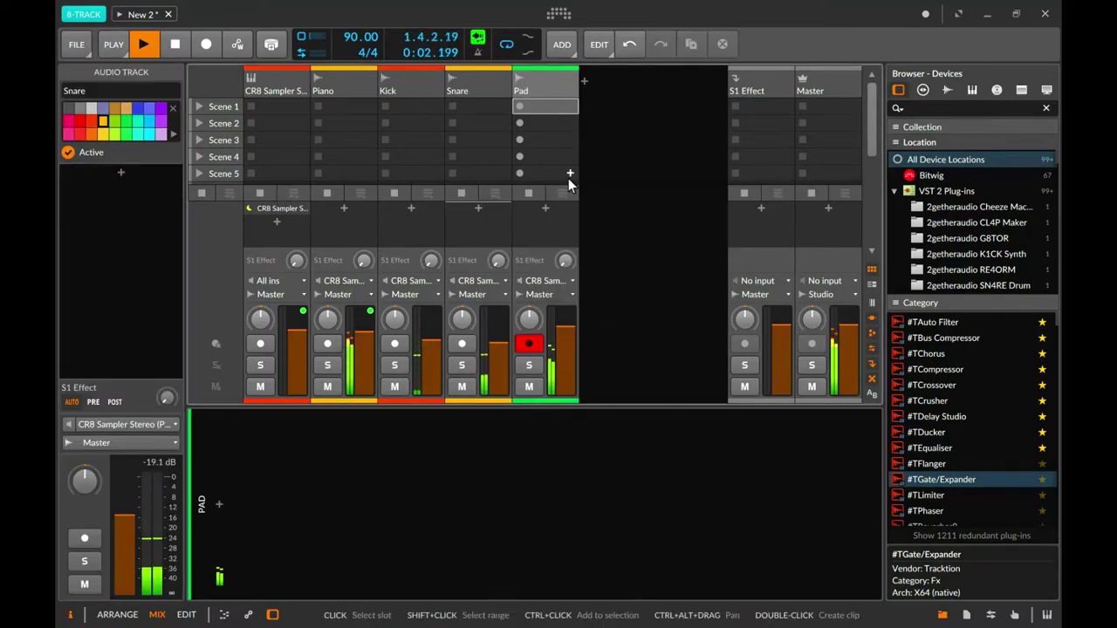
# Insert Bitwig's EQ-5 audio effect on the Pad track.
pyautogui.click(545, 208)
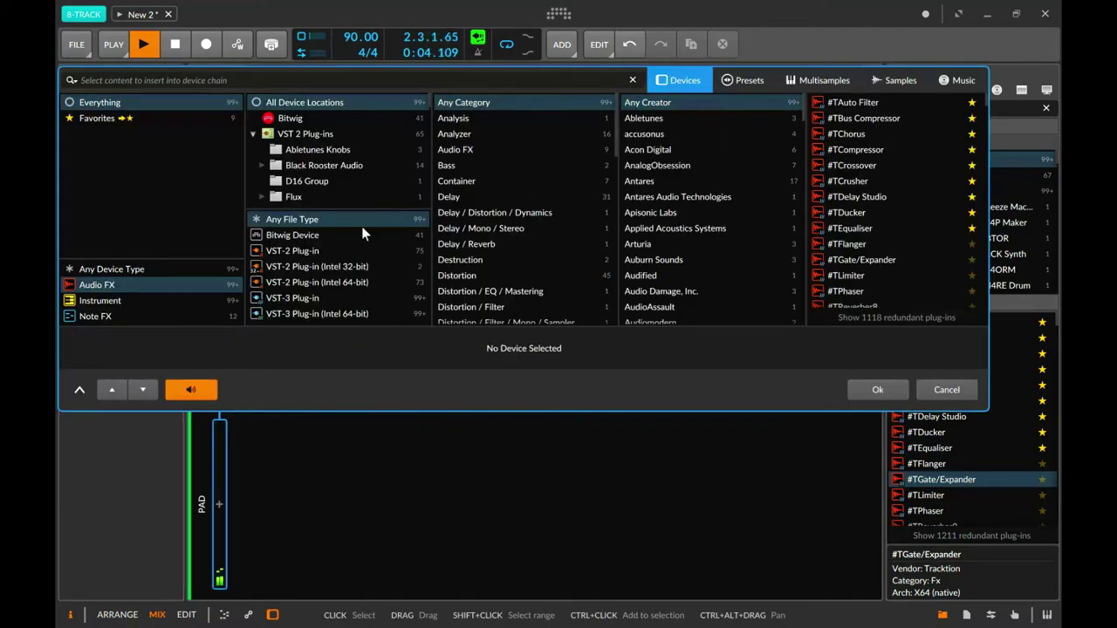
pyautogui.click(138, 288)
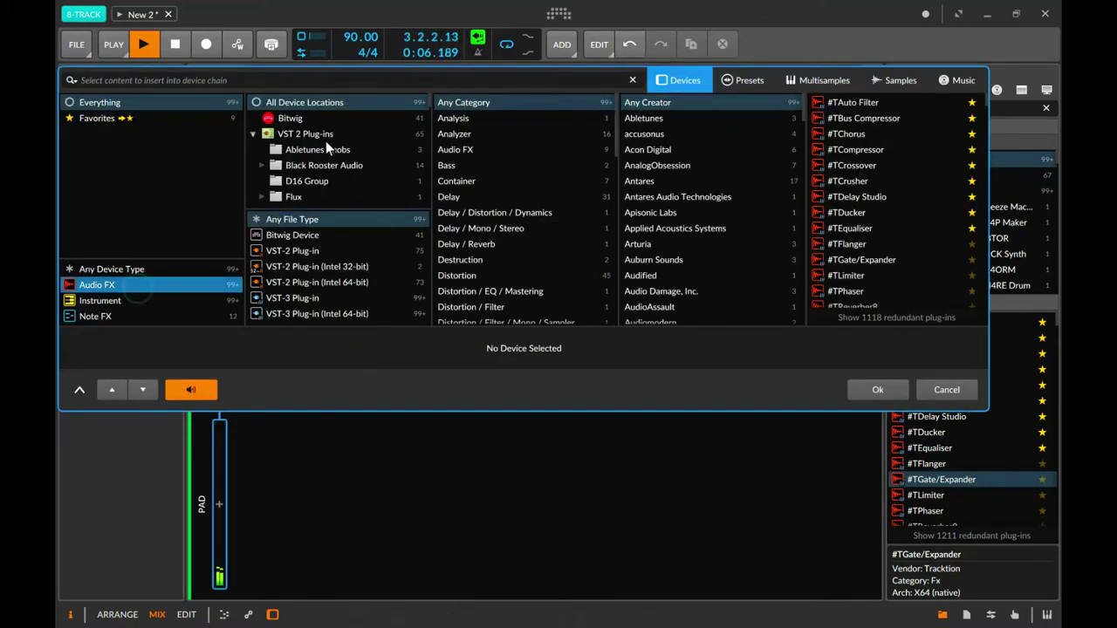
pyautogui.click(306, 119)
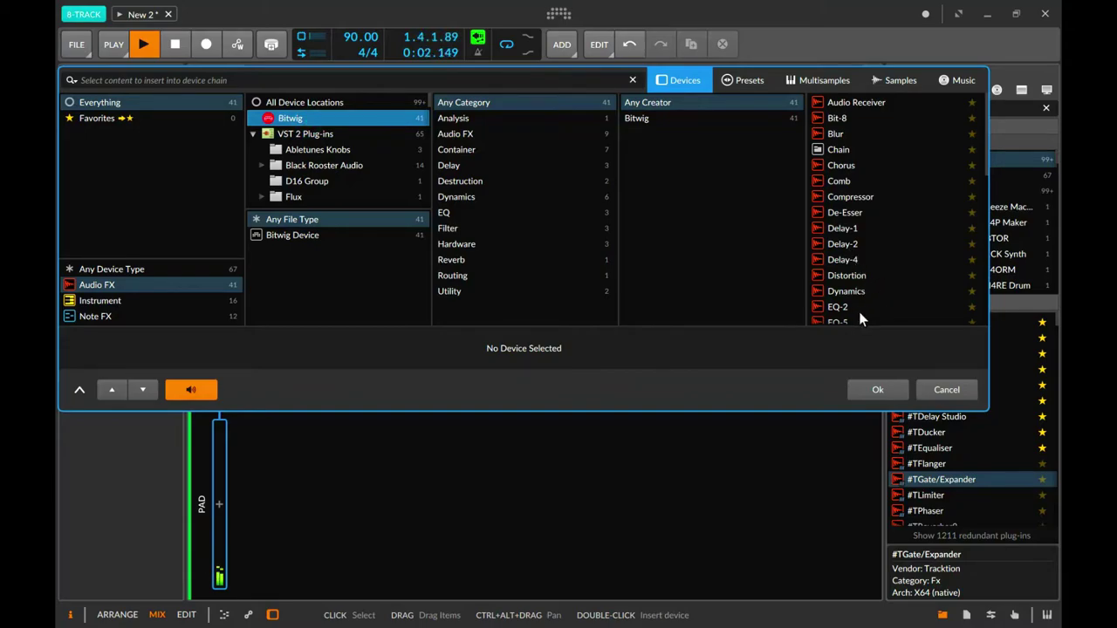
pyautogui.scroll(-3, 858, 312)
pyautogui.doubleClick(845, 266)
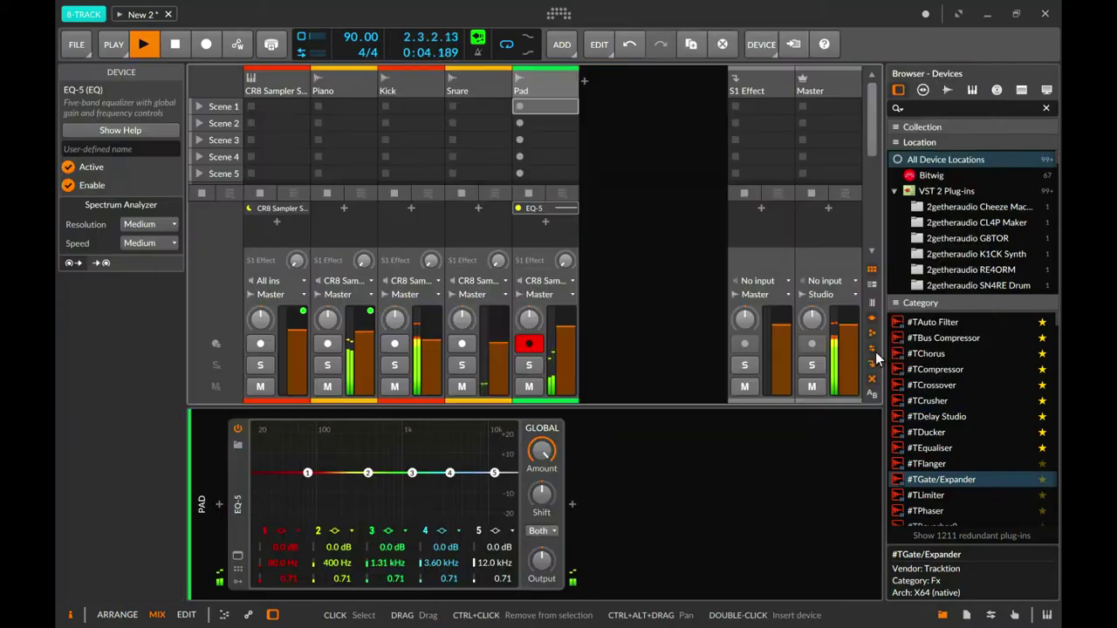
# Shape the Pad's EQ-5: -9.2 dB at 47.1 Hz, +1.9 dB at 270 Hz, +1.4 dB at 1.67 kHz, -3.9 dB at 4.18 kHz.
pyautogui.moveTo(367, 472); pyautogui.dragTo(423, 473)
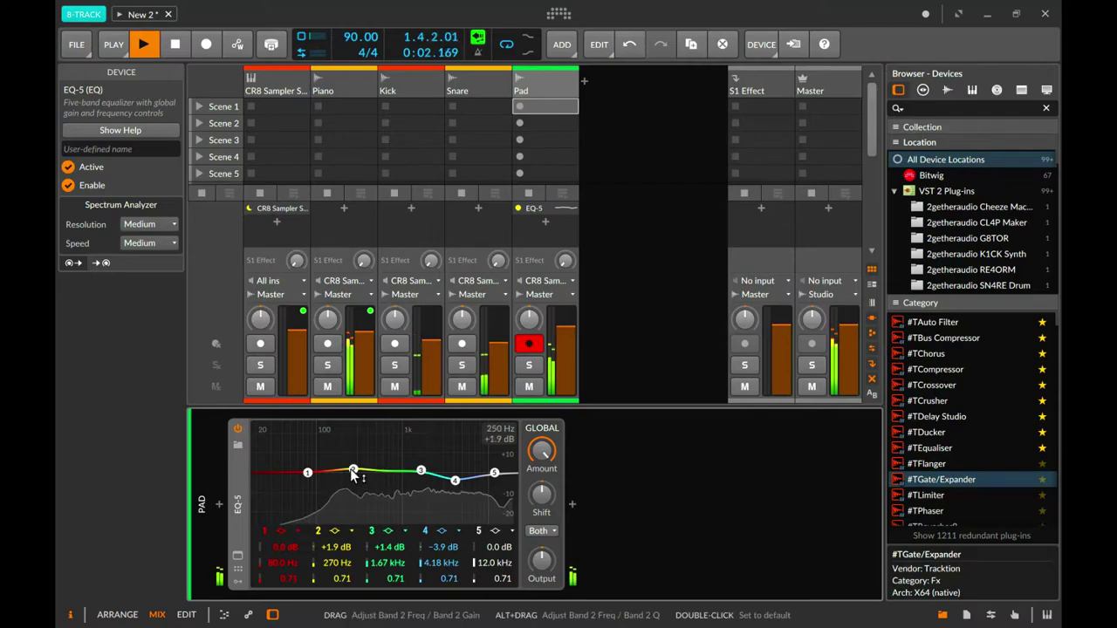
pyautogui.moveTo(308, 476); pyautogui.dragTo(288, 492)
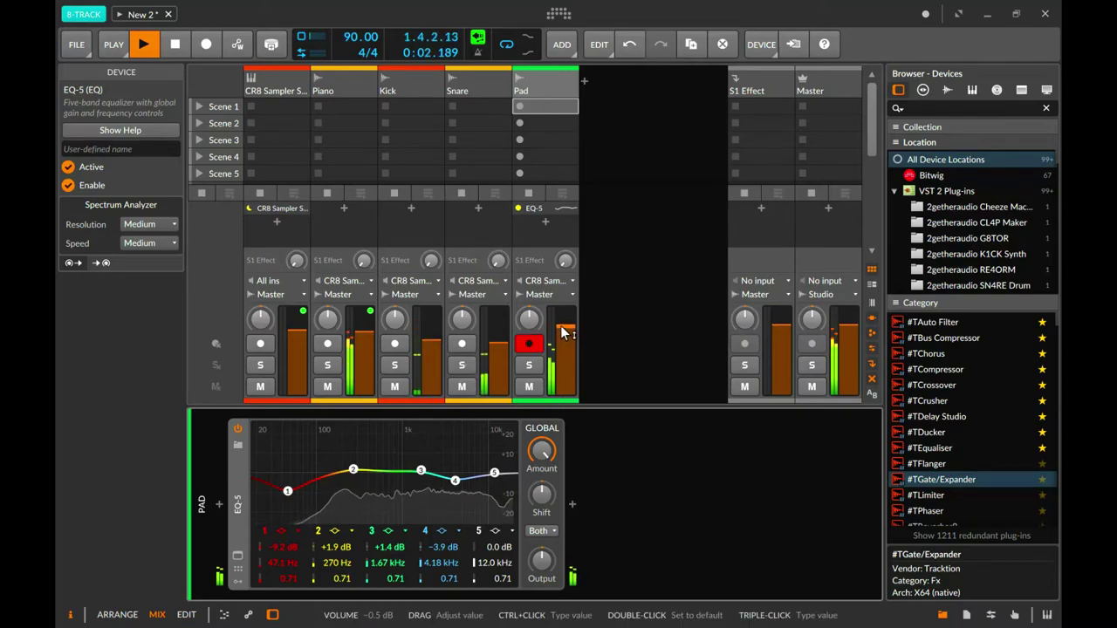
# Lower the Pad track's volume to about -1.2 dB.
pyautogui.moveTo(563, 332); pyautogui.dragTo(563, 336)
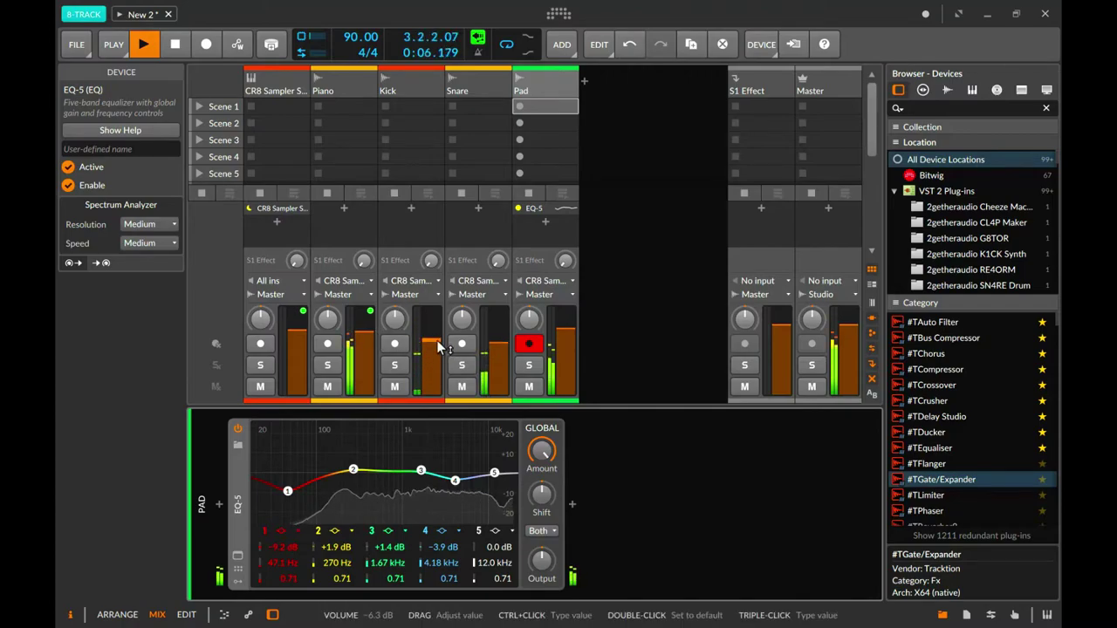
# Try Bitwig's EQ-2 audio effect on the Snare track and remove it from the chain.
pyautogui.click(433, 141)
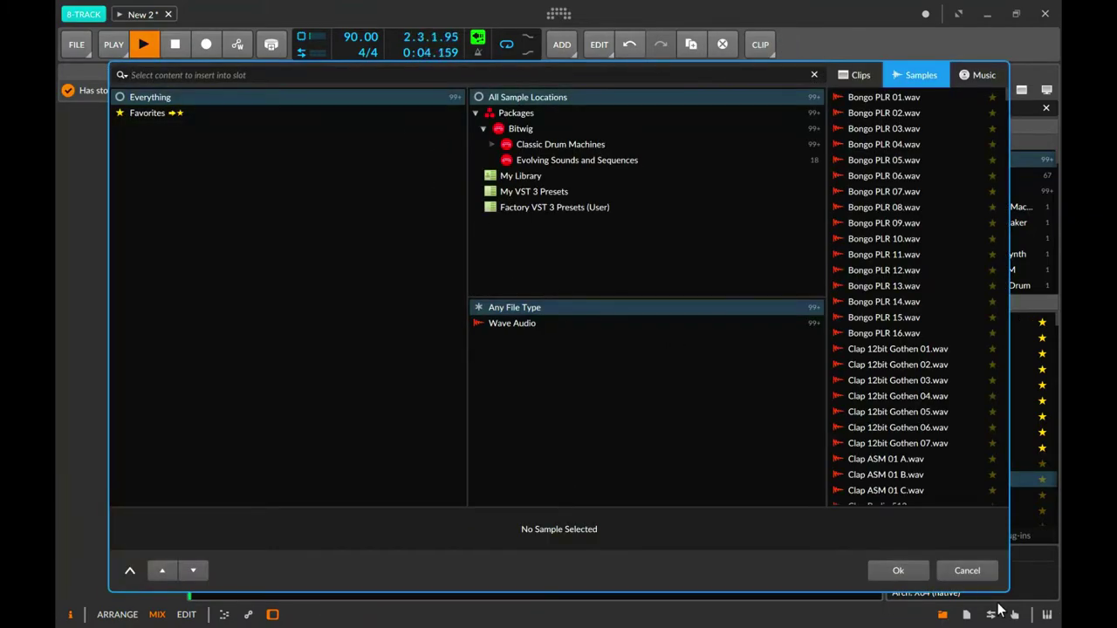
pyautogui.click(966, 570)
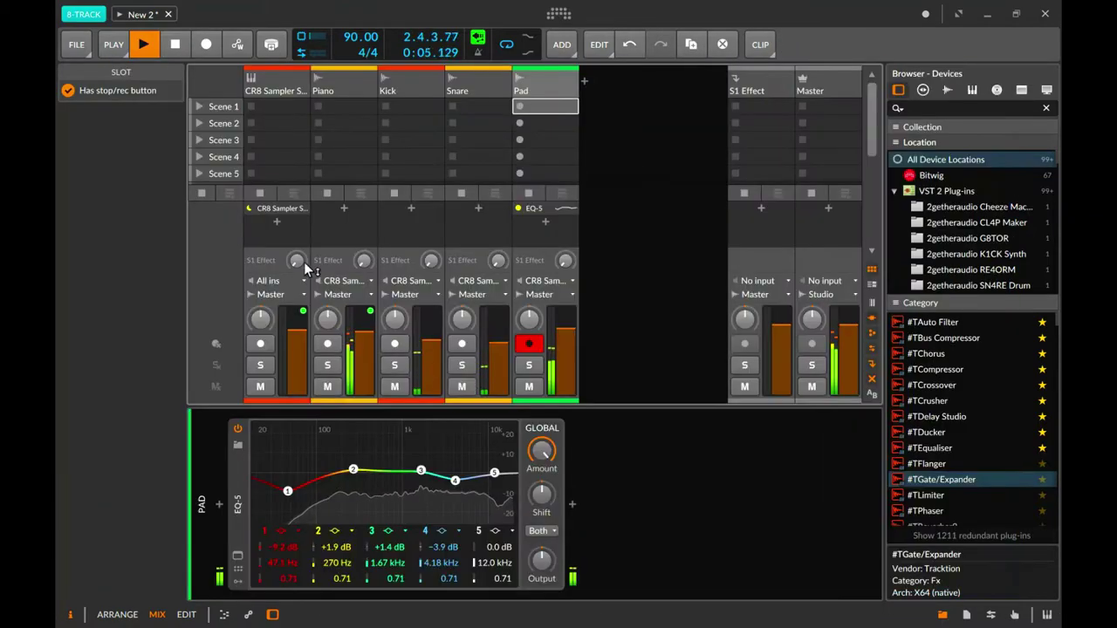
pyautogui.click(478, 209)
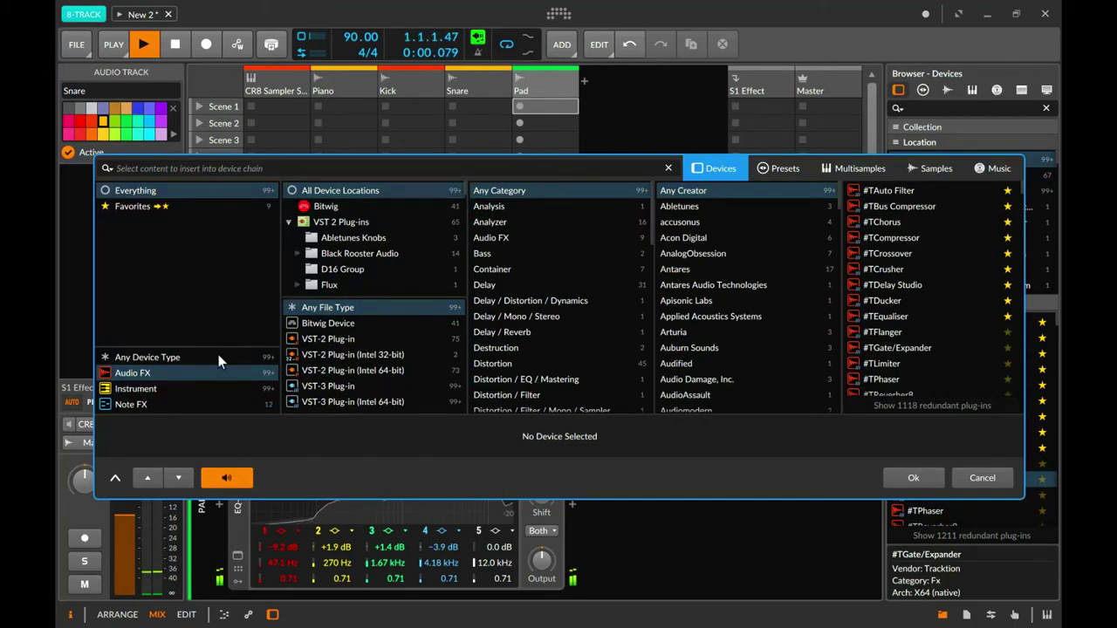
pyautogui.click(179, 372)
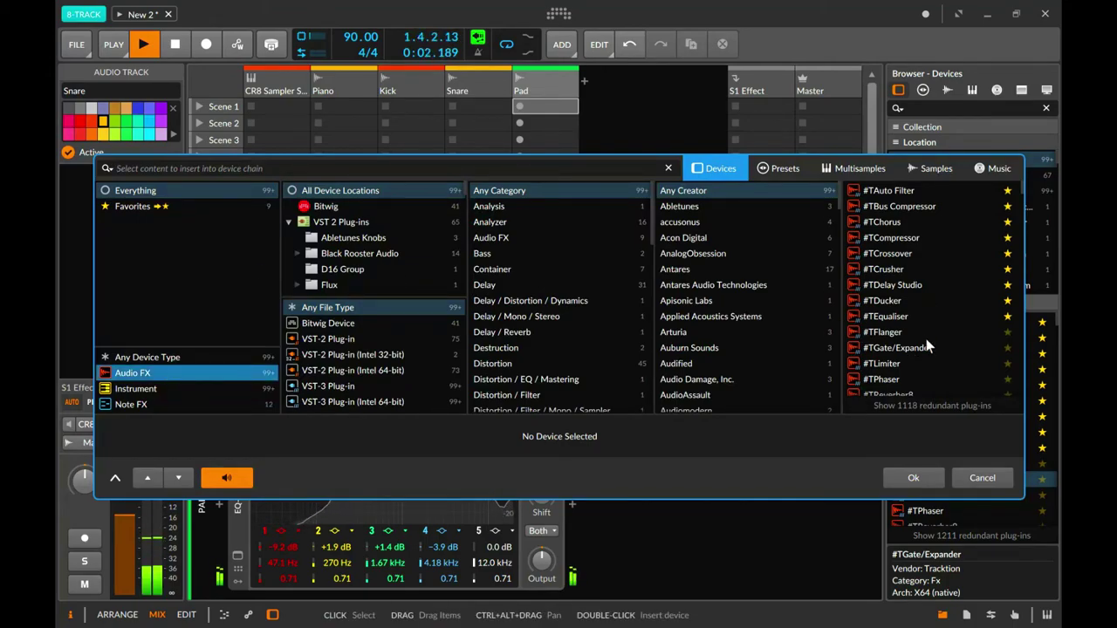
pyautogui.click(330, 207)
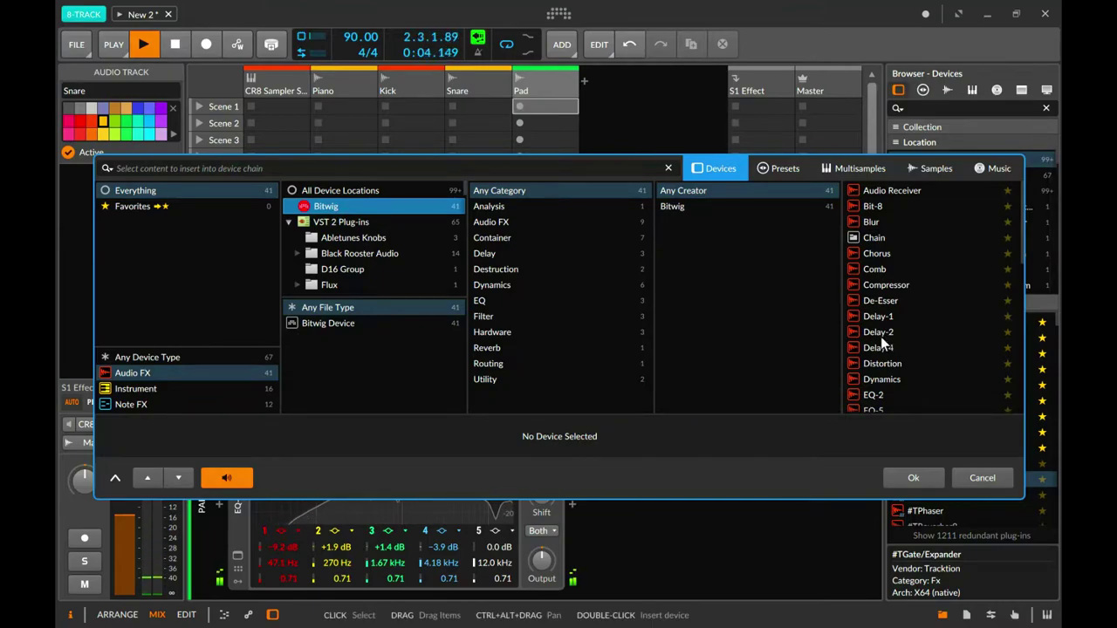
pyautogui.scroll(-5, 902, 343)
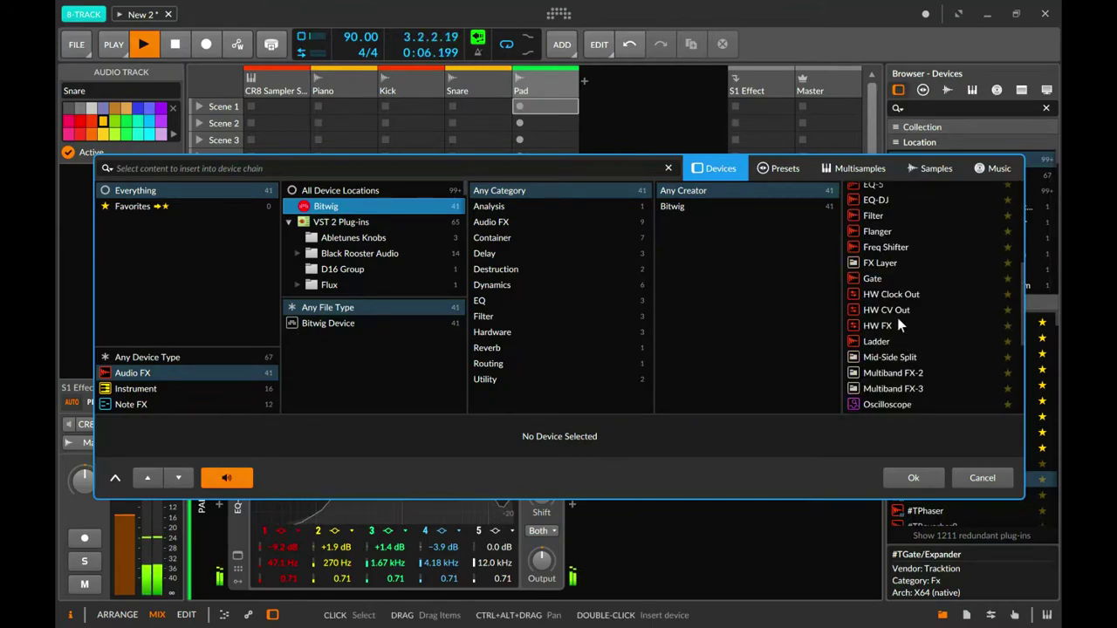
pyautogui.scroll(2, 887, 310)
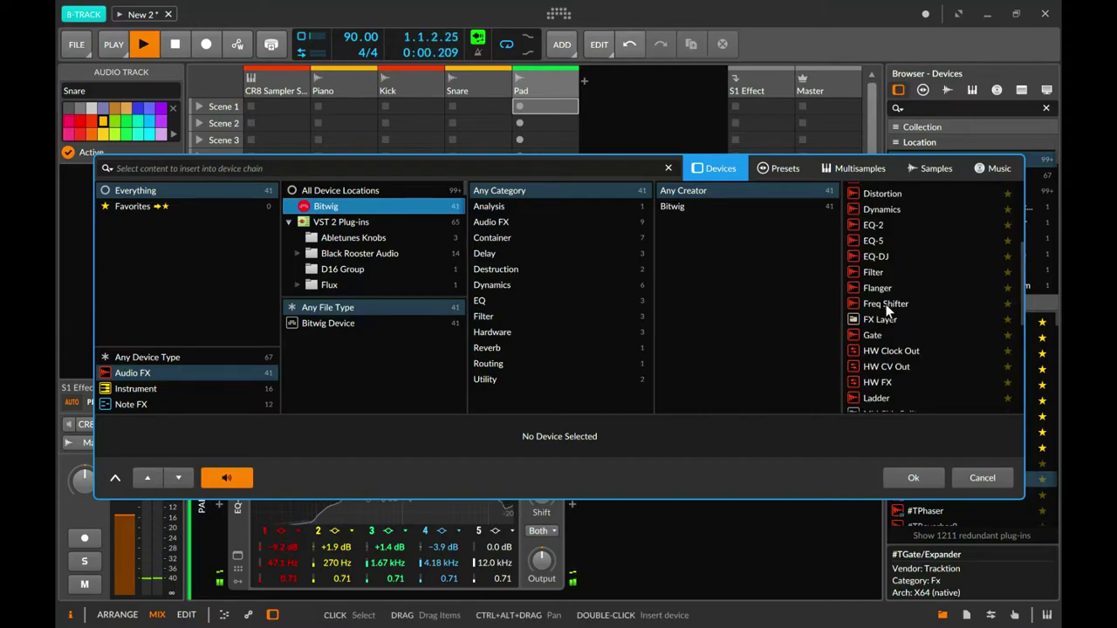
pyautogui.doubleClick(875, 226)
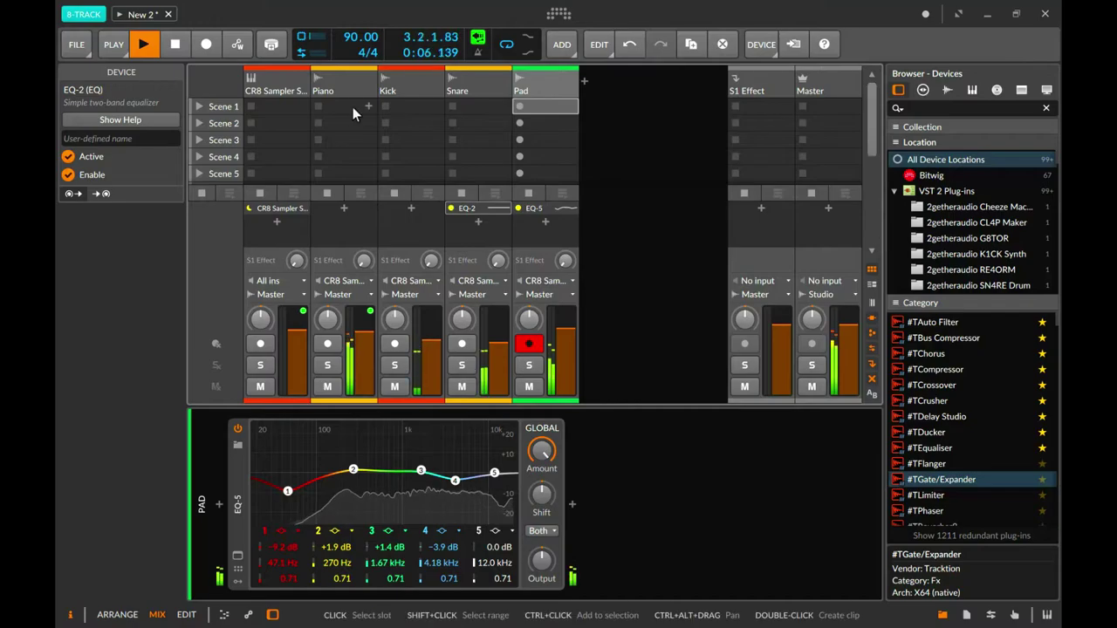
pyautogui.rightClick(468, 217)
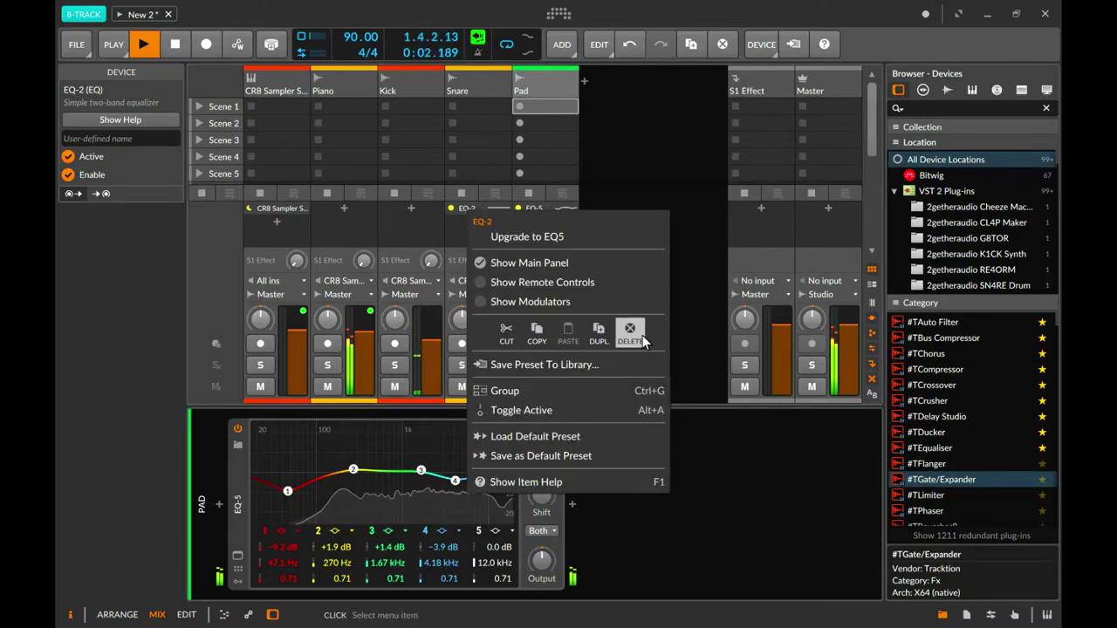
pyautogui.click(631, 335)
# Insert Bitwig's EQ-2 audio effect on the Kick track.
pyautogui.click(413, 208)
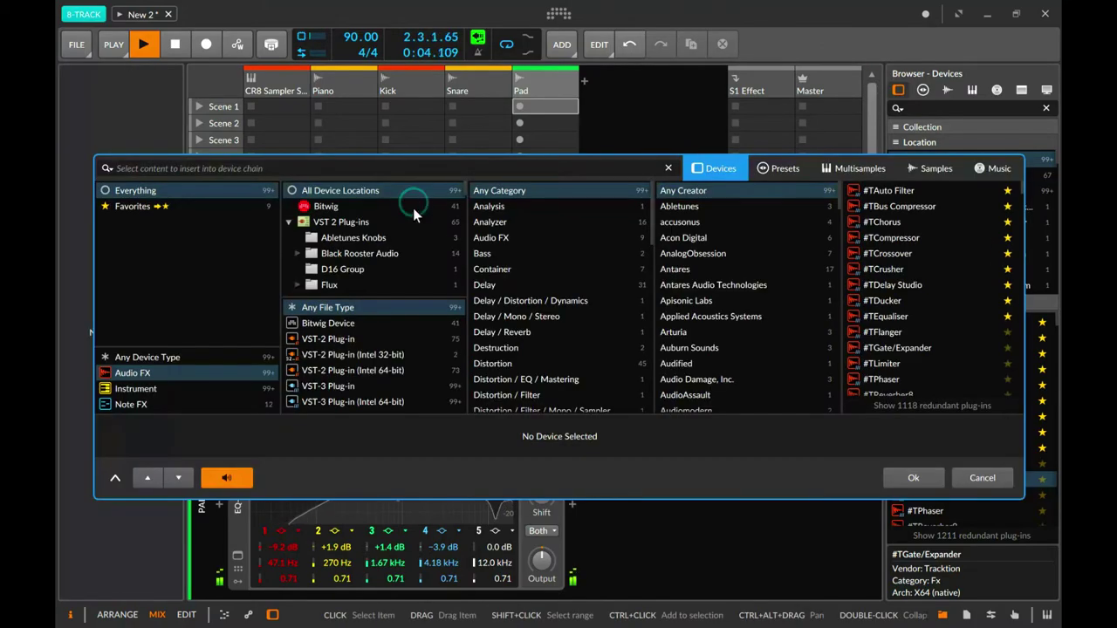
pyautogui.click(144, 380)
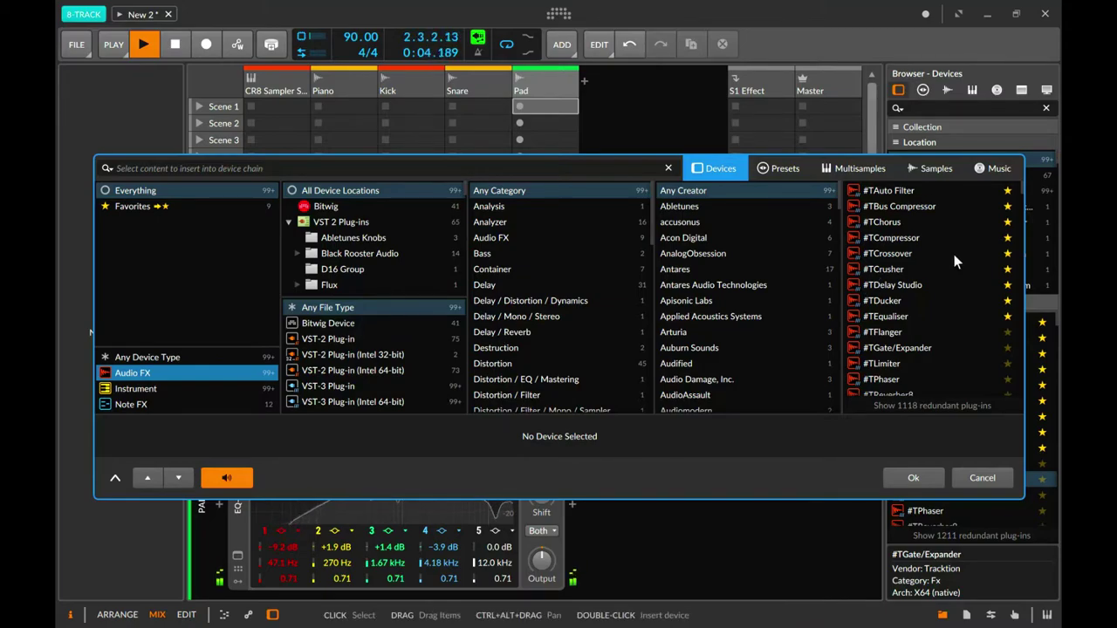
pyautogui.click(325, 206)
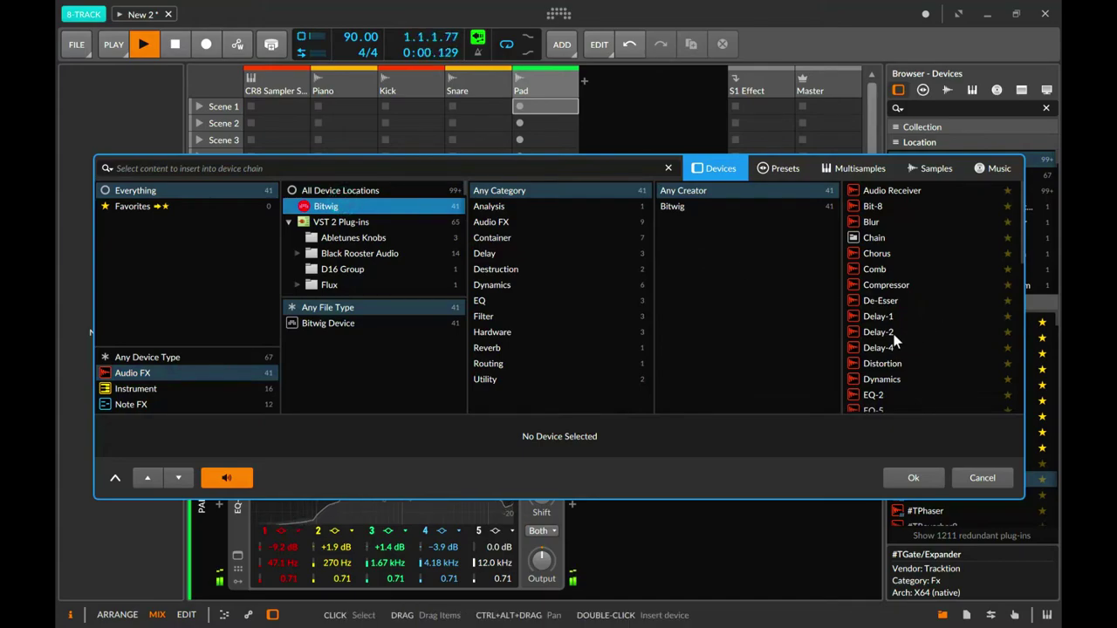
pyautogui.scroll(-3, 892, 331)
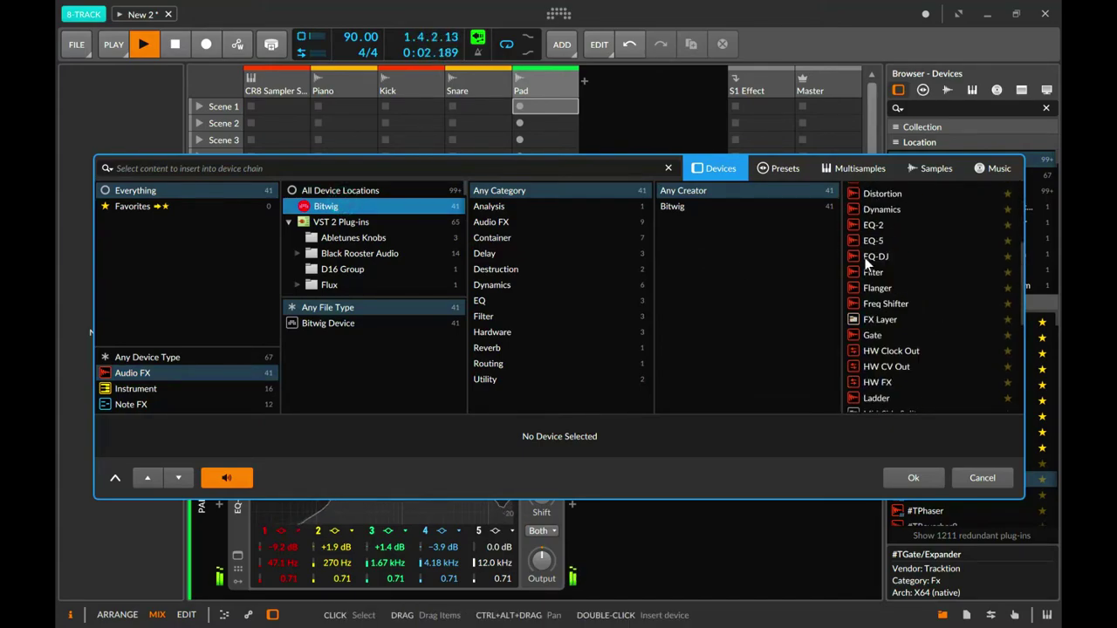
pyautogui.doubleClick(874, 226)
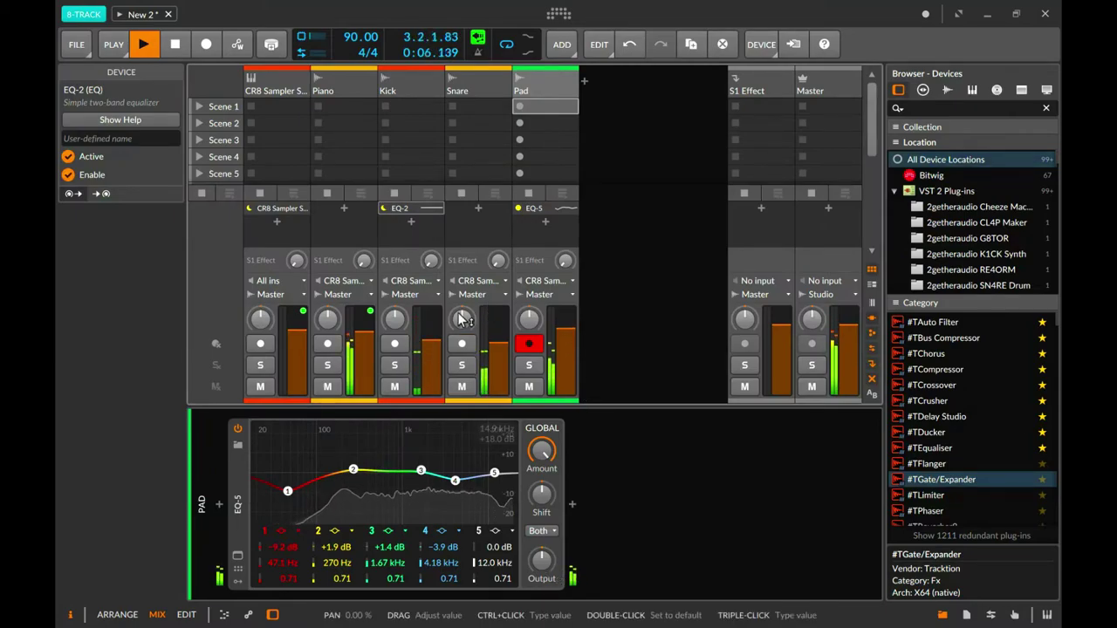
# Shape the Kick's EQ-2 with a +1.2 dB low band at 98.3 Hz and a -2.7 dB high band at 4.28 kHz.
pyautogui.click(396, 210)
pyautogui.click(396, 210)
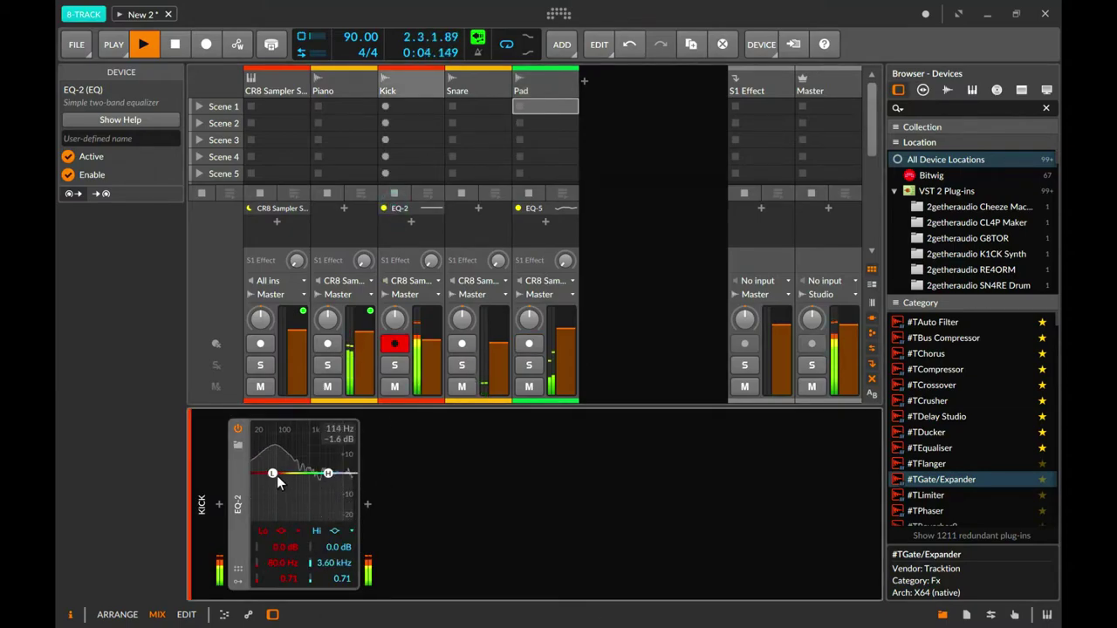
pyautogui.moveTo(274, 474); pyautogui.dragTo(303, 498)
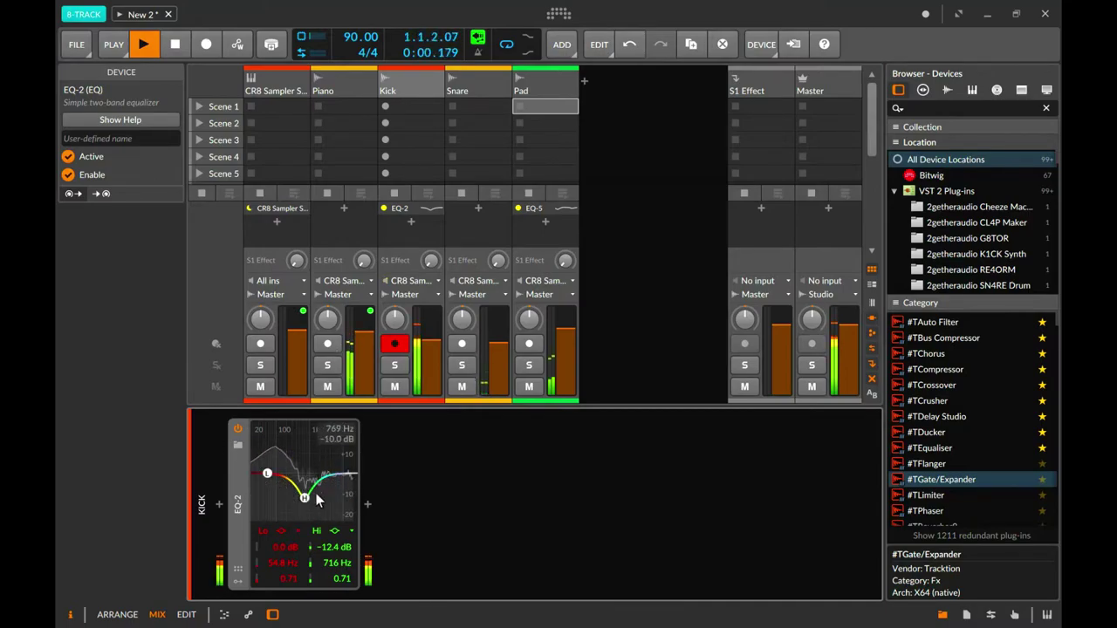
pyautogui.moveTo(304, 499); pyautogui.dragTo(278, 476)
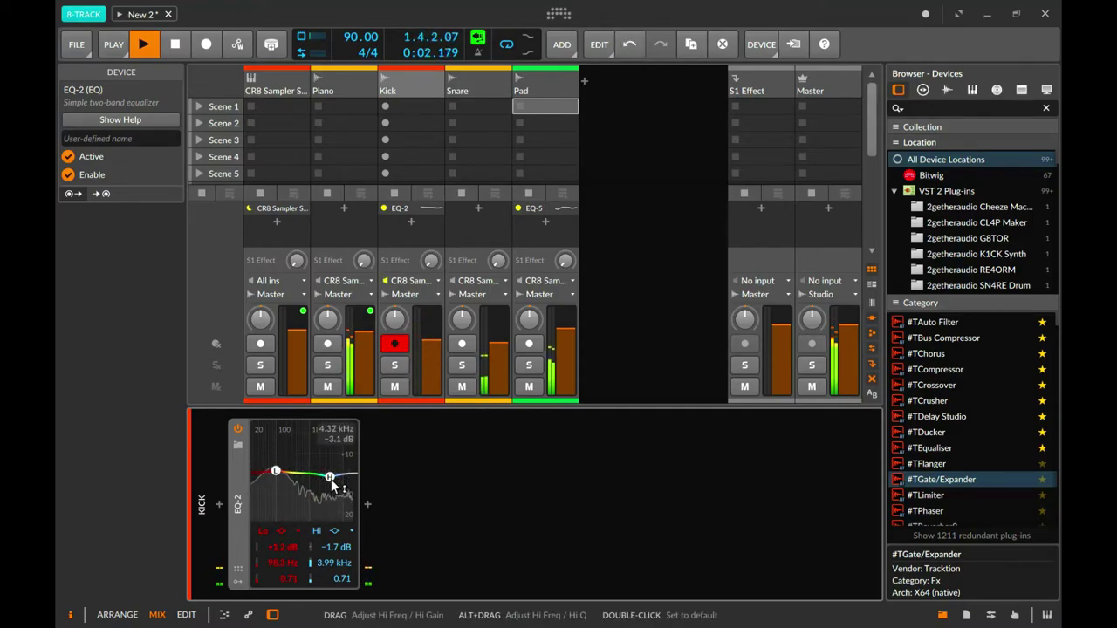
pyautogui.moveTo(332, 486); pyautogui.dragTo(332, 473)
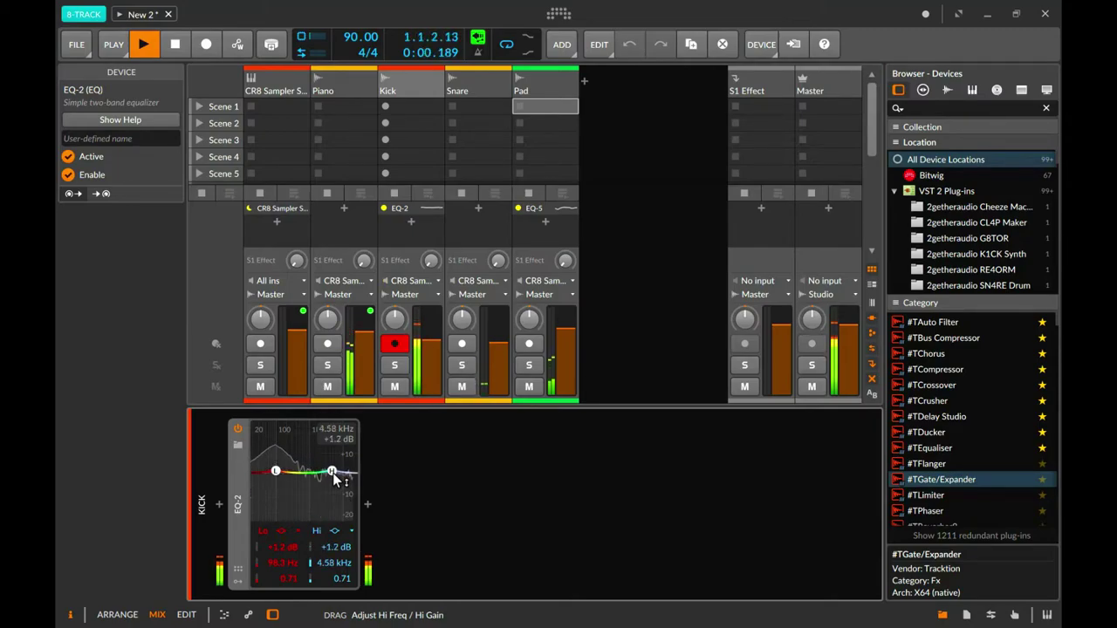
pyautogui.moveTo(333, 473); pyautogui.dragTo(334, 487)
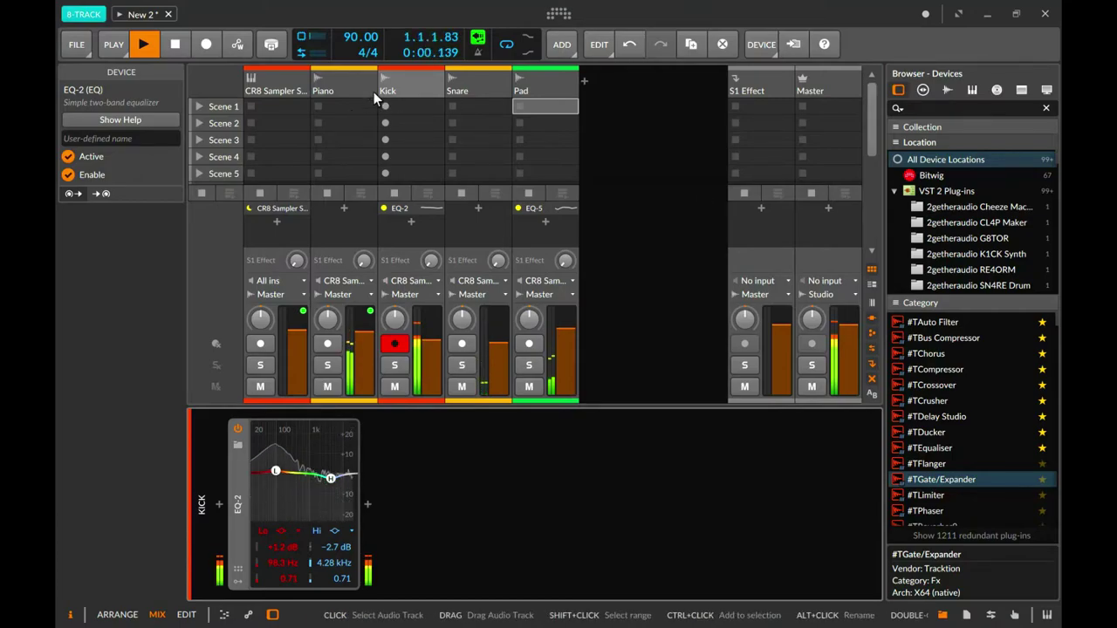
# Insert Bitwig's EQ-2 audio effect on the Snare track and show its device chain.
pyautogui.click(409, 86)
pyautogui.click(474, 91)
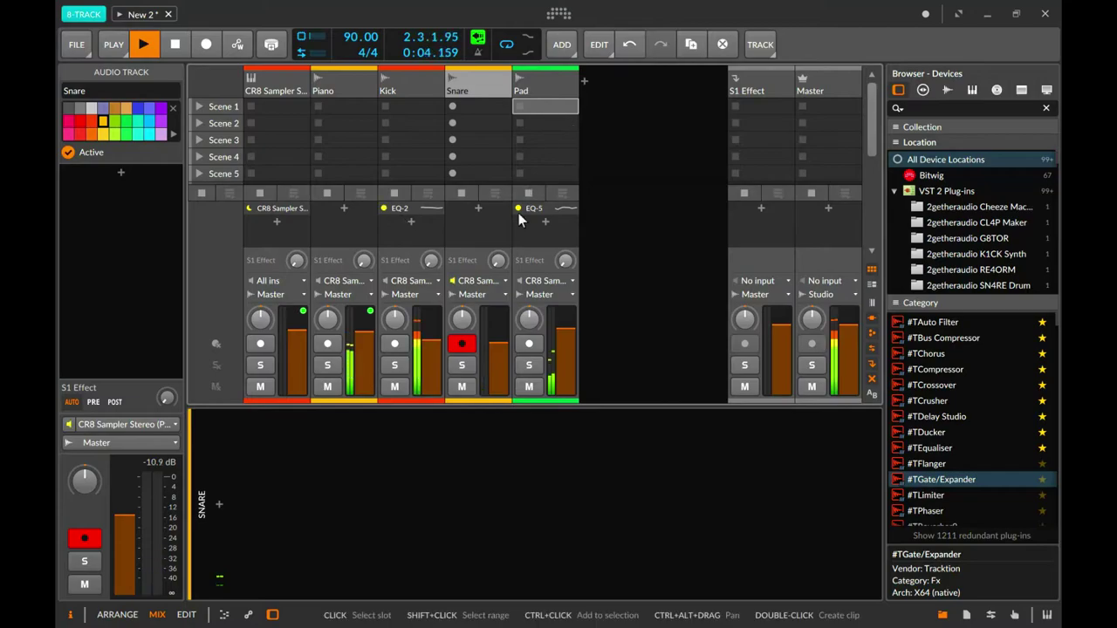
pyautogui.click(472, 208)
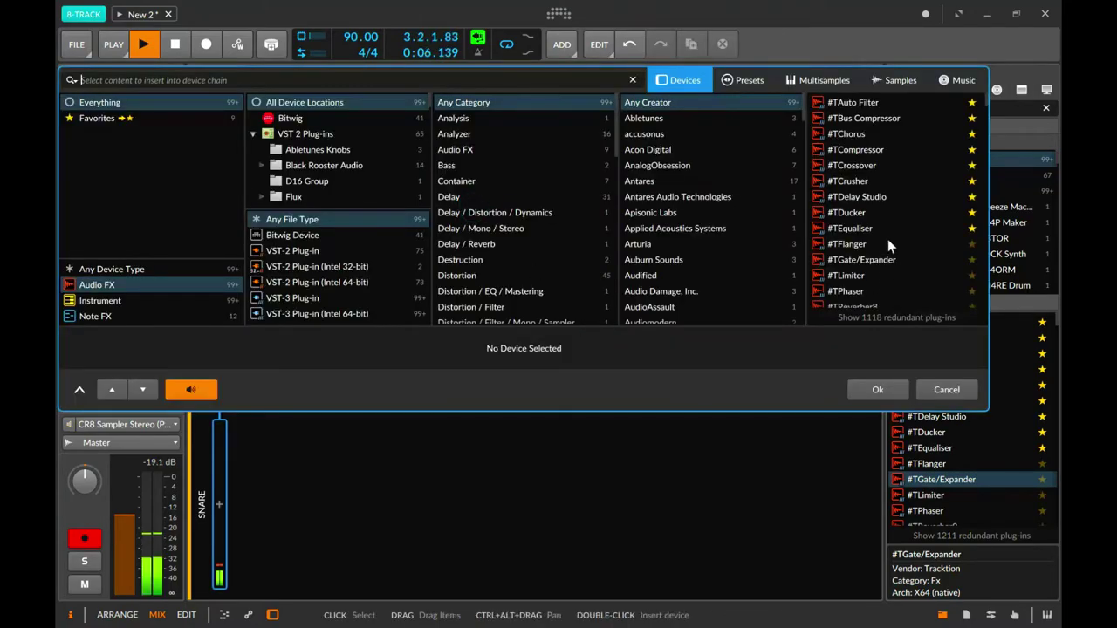
pyautogui.click(266, 118)
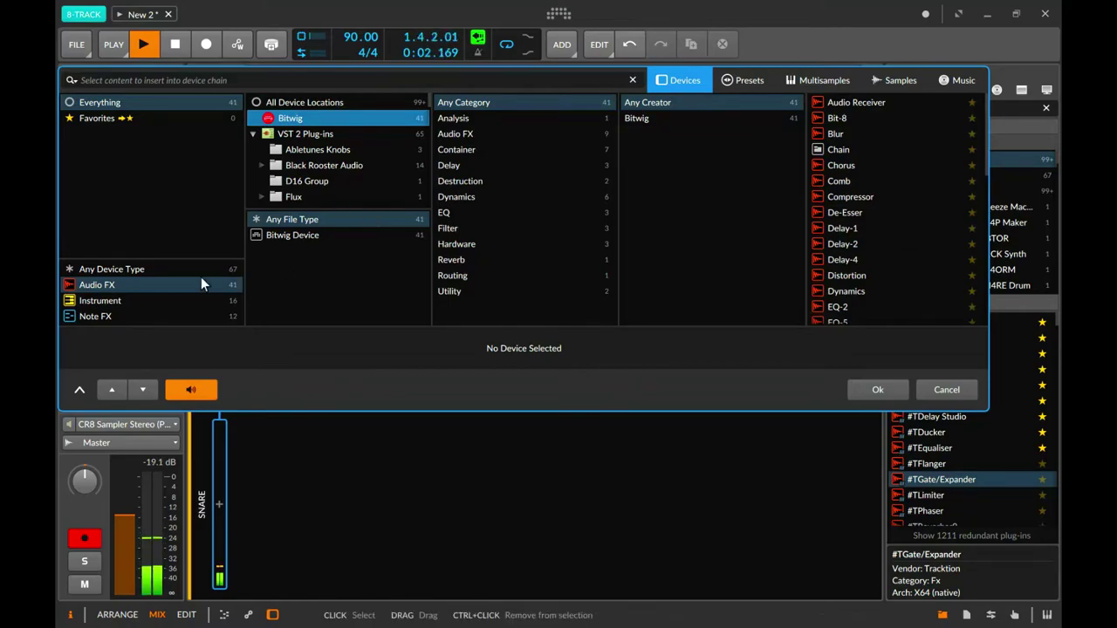
pyautogui.scroll(-3, 891, 262)
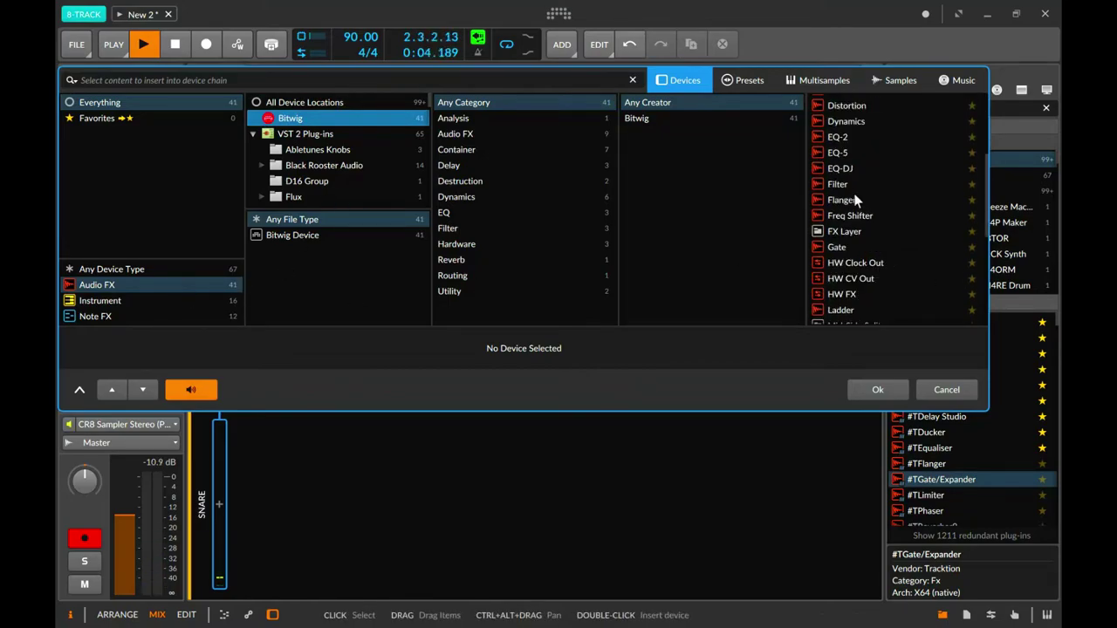
pyautogui.doubleClick(848, 138)
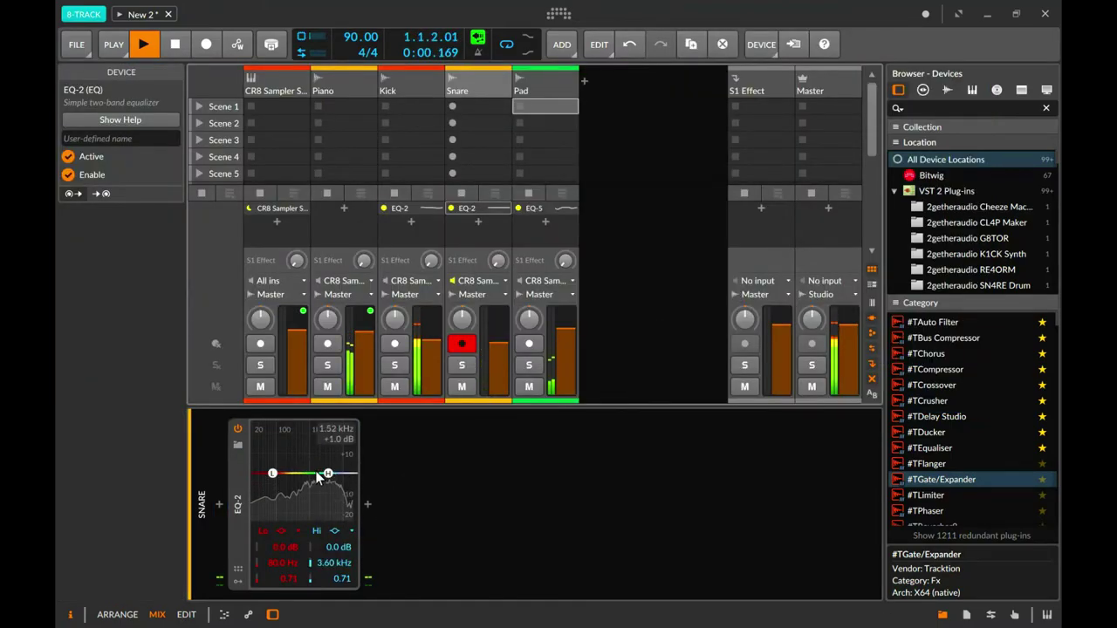
# Set the Snare's EQ-2 to -7.0 dB at 58.7 Hz and +0.5 dB at 3.86 kHz, and the track volume to about -7.8 dB.
pyautogui.moveTo(326, 473)
pyautogui.mouseDown()
pyautogui.moveTo(329, 491)
pyautogui.moveTo(334, 473)
pyautogui.moveTo(272, 487)
pyautogui.moveTo(330, 477)
pyautogui.mouseUp()
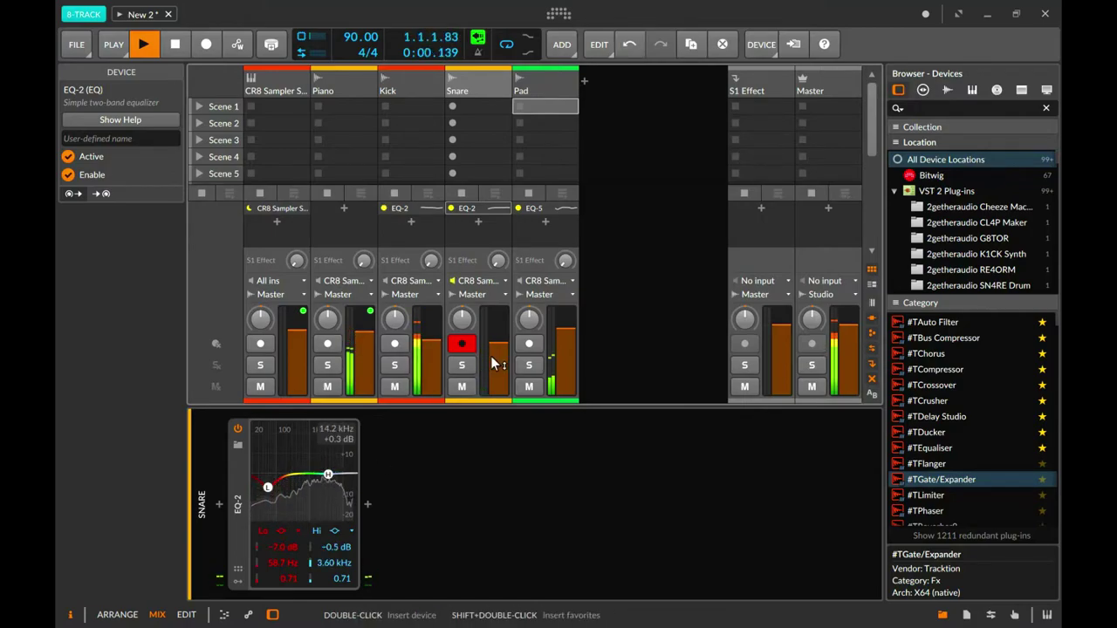
pyautogui.moveTo(498, 347); pyautogui.dragTo(497, 342)
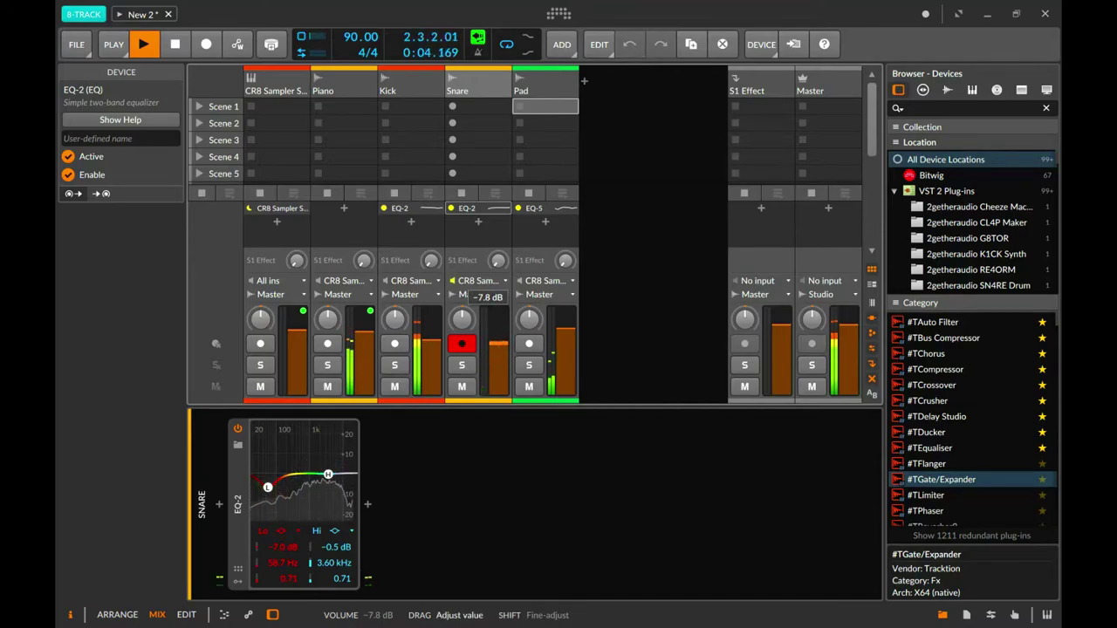
pyautogui.moveTo(332, 475); pyautogui.dragTo(334, 475)
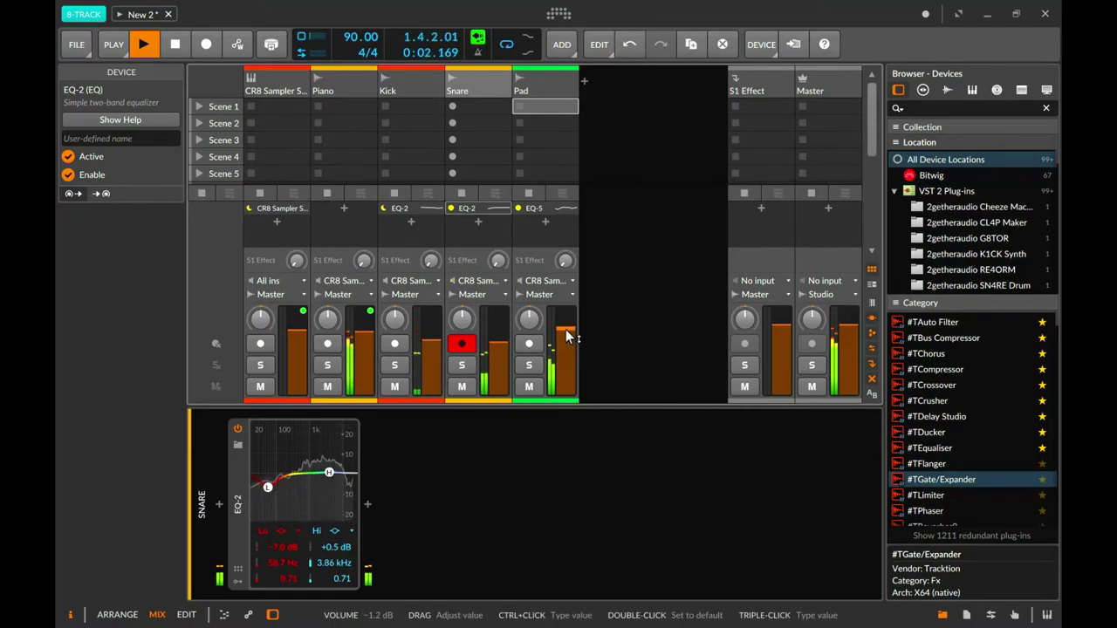
# Lower the Pad track's volume a little further in the mixer.
pyautogui.moveTo(562, 342); pyautogui.dragTo(563, 347)
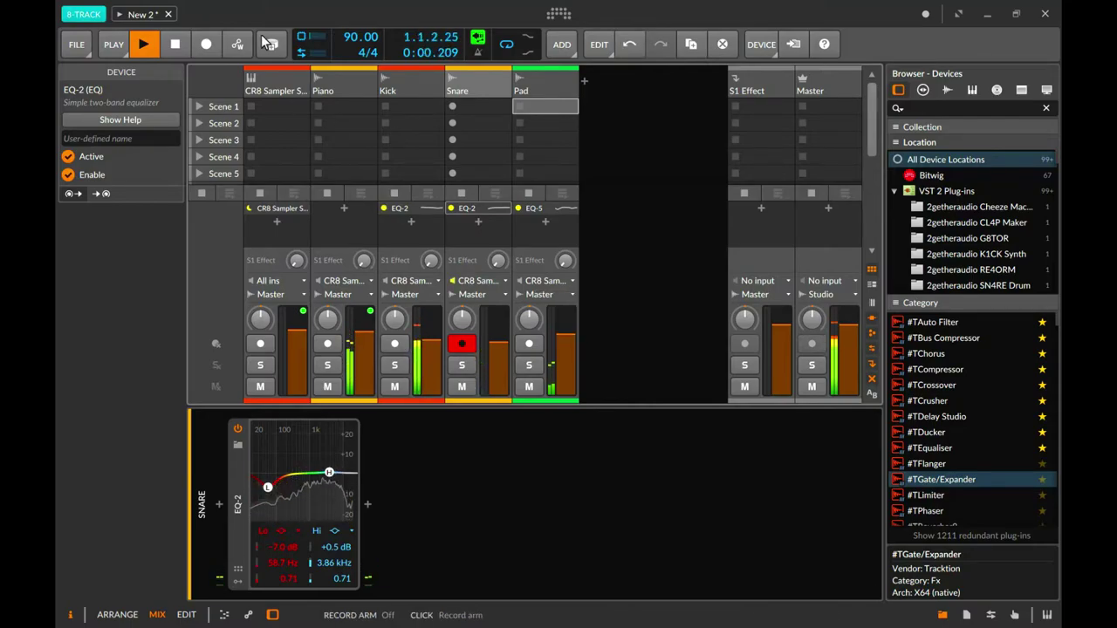
# Select the CR8 Sampler Stereo track and bring up its CR8 plug-in window with the COSMOS sample finder.
pyautogui.click(282, 96)
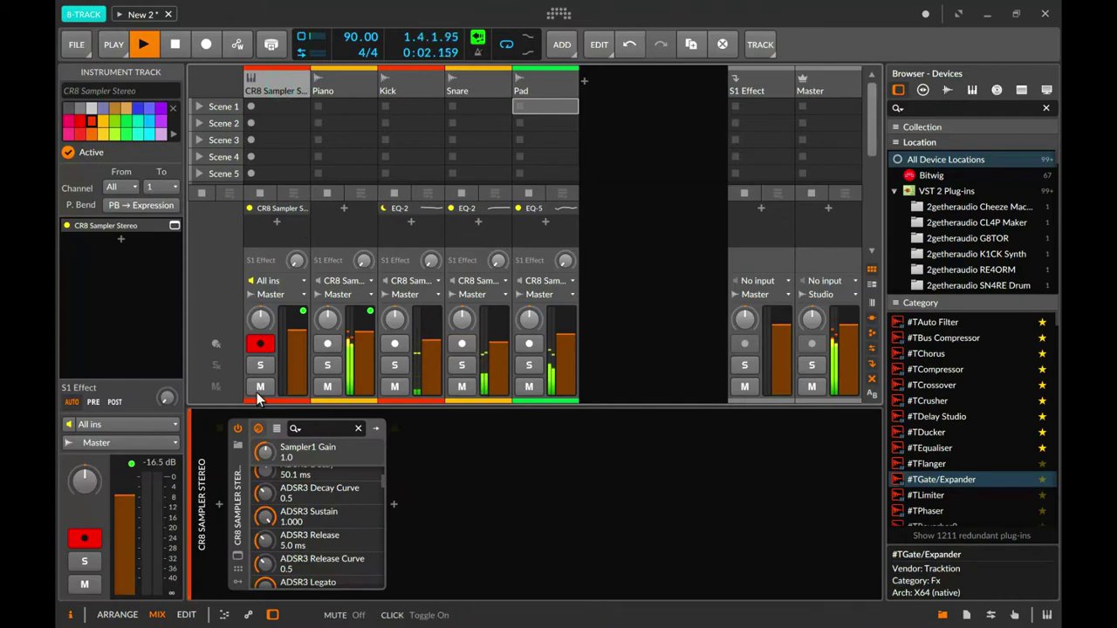
pyautogui.press('Tab')
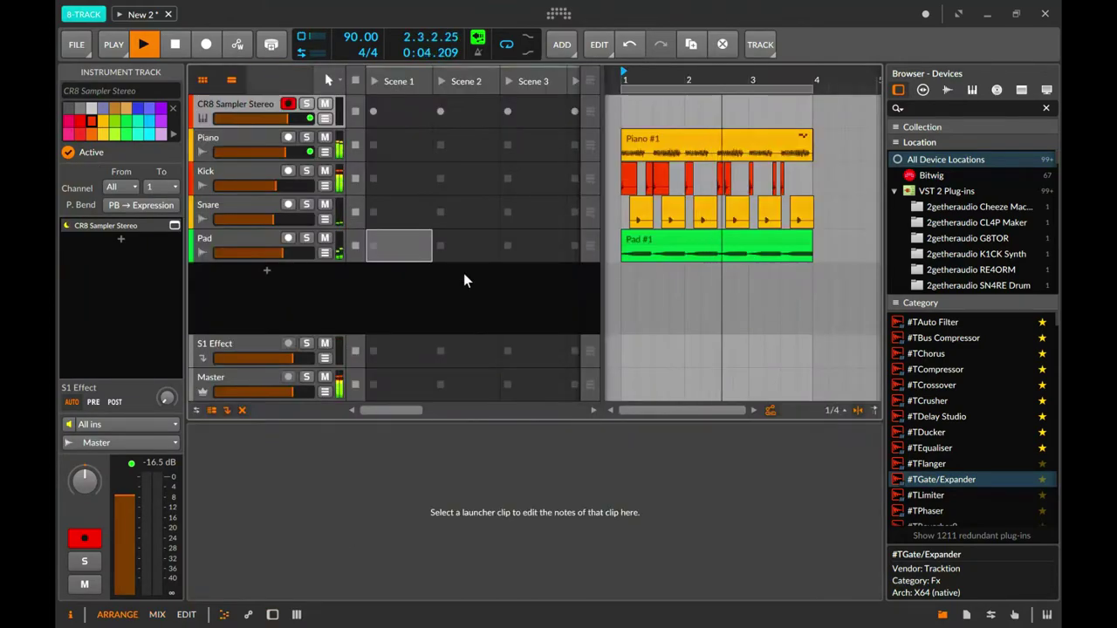
pyautogui.press('Tab')
pyautogui.scroll(-10, 305, 523)
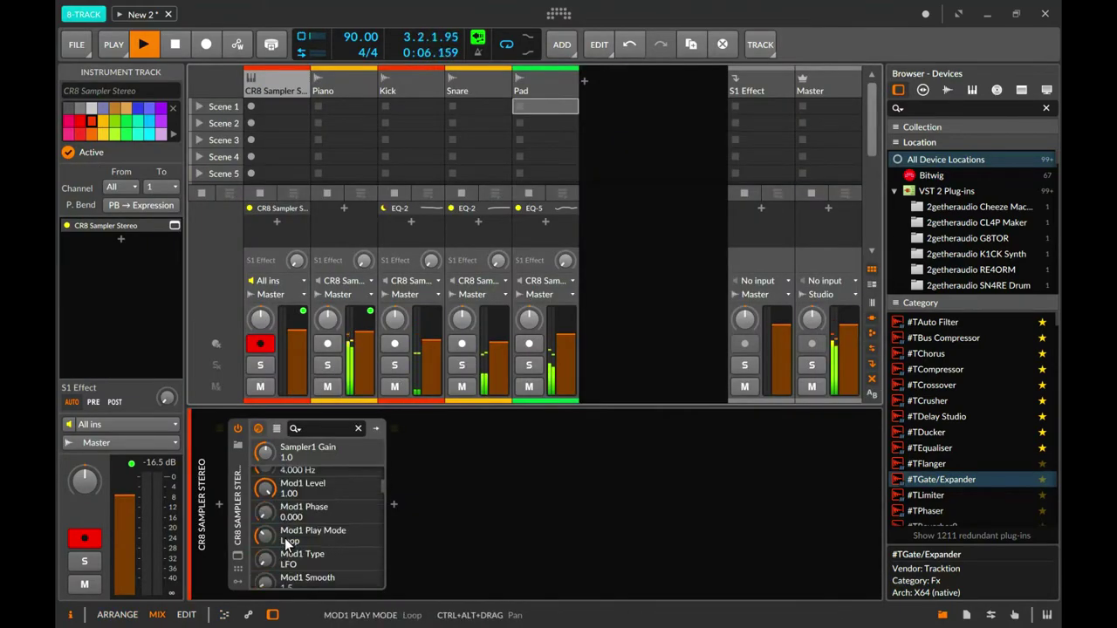
pyautogui.scroll(-5, 293, 556)
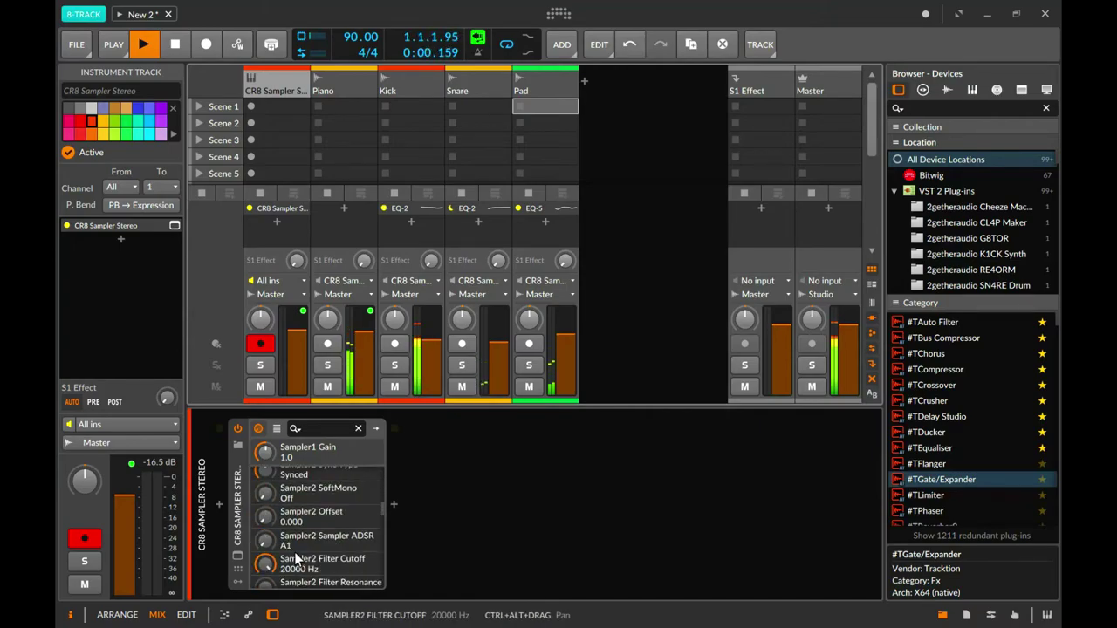
pyautogui.click(237, 556)
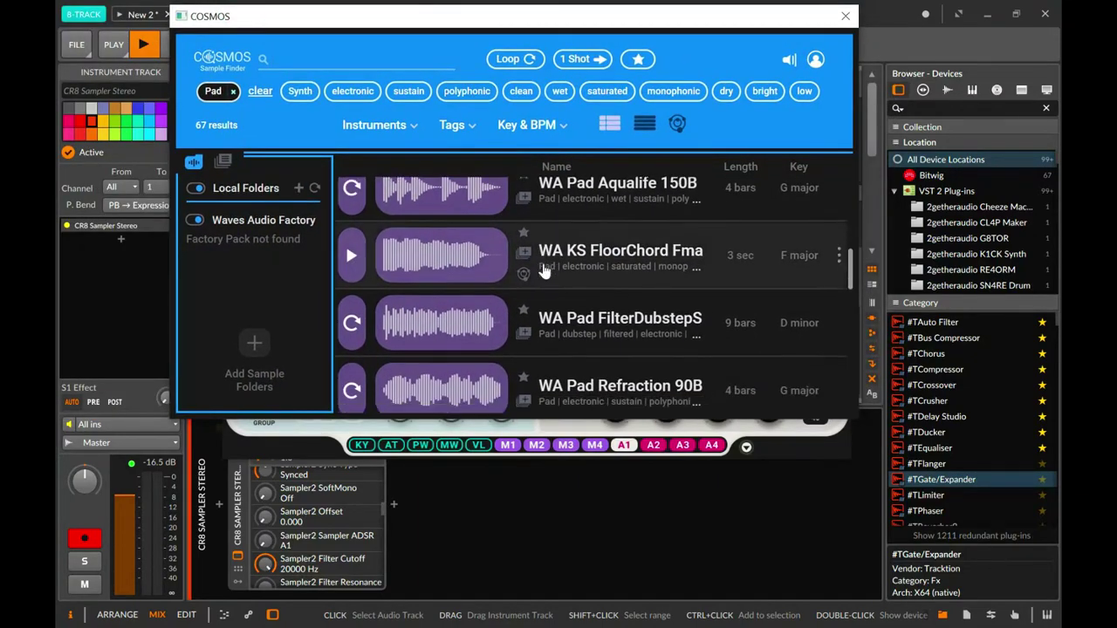
# Replace the Pad filter in the COSMOS sample finder with the Bass instrument category.
pyautogui.scroll(-2, 421, 284)
pyautogui.scroll(-1, 422, 283)
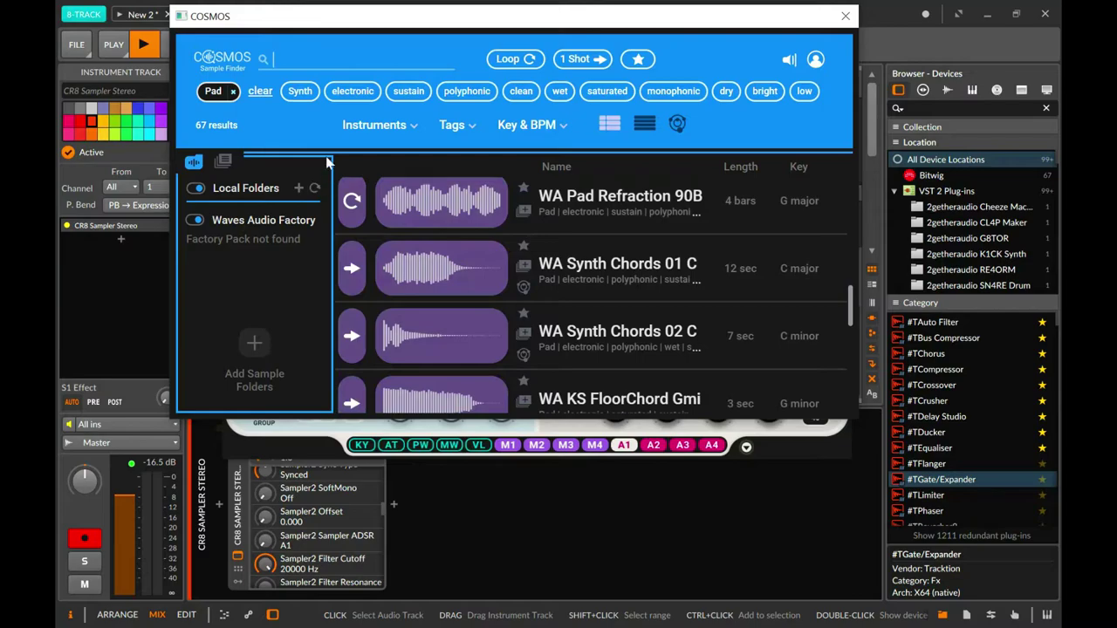
pyautogui.click(233, 92)
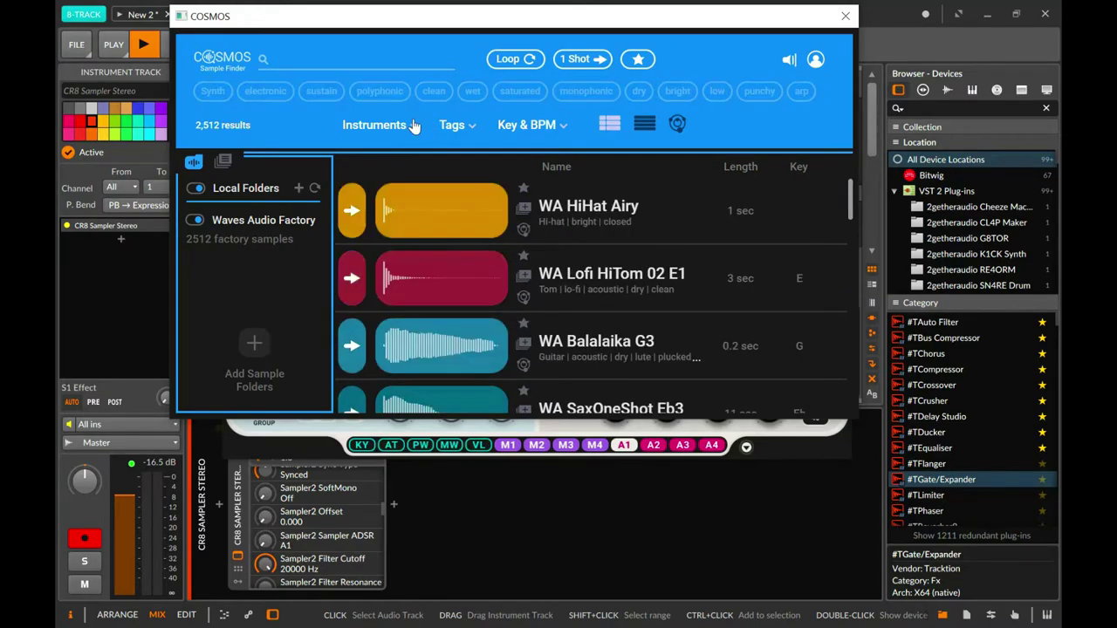
pyautogui.click(375, 125)
pyautogui.scroll(-2, 405, 227)
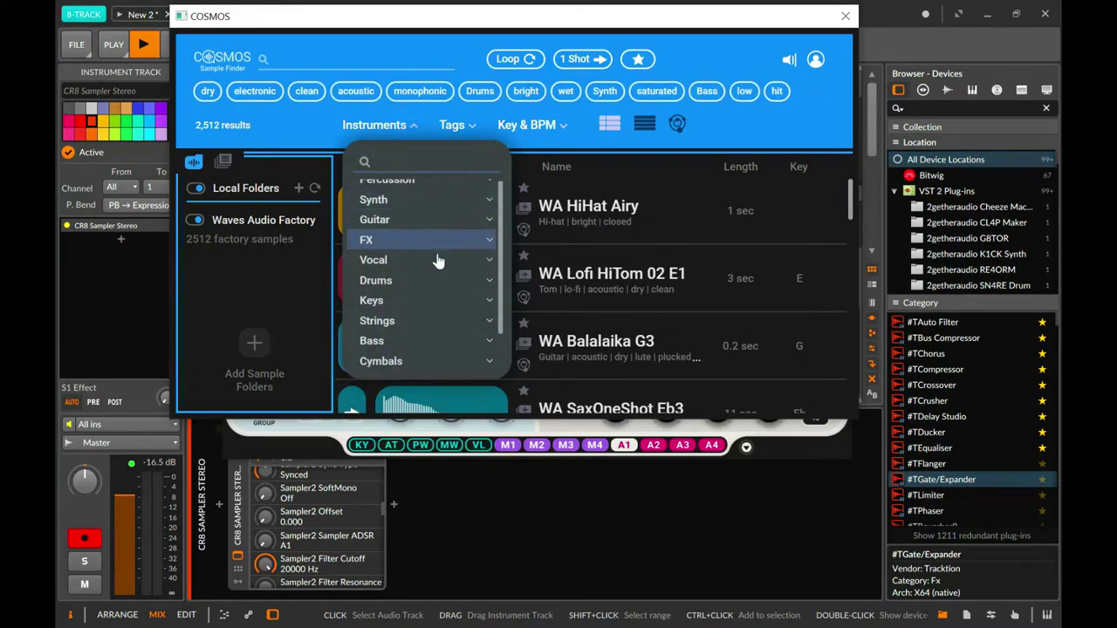
pyautogui.click(397, 303)
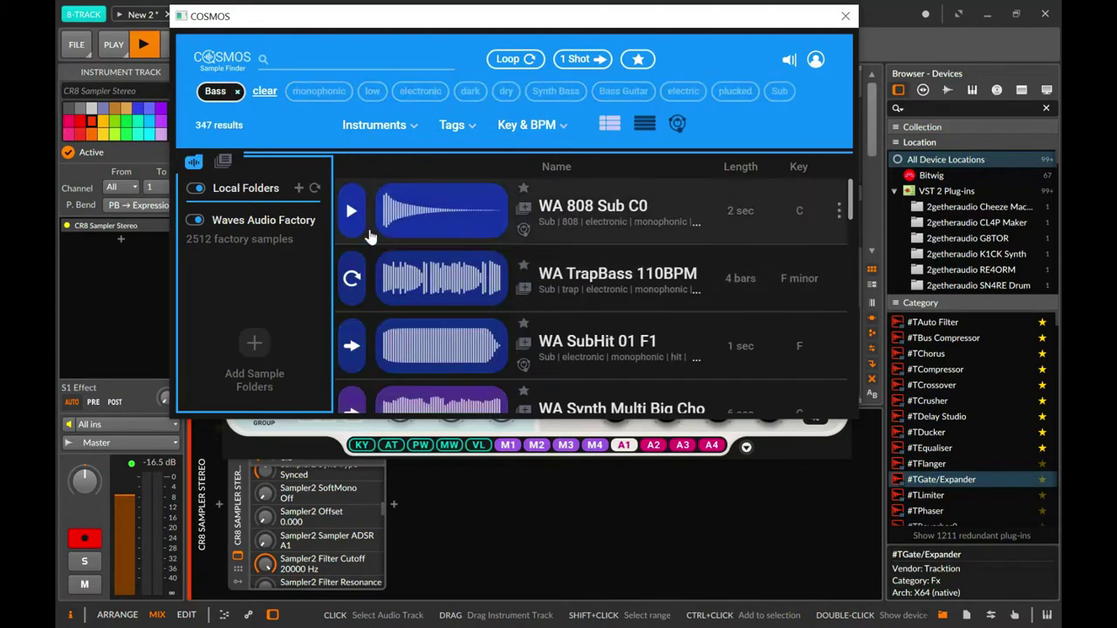
# Audition the bass samples WA 808 Sub C0, WA TrapBass 110BPM and WA Synth Multi Big Cho.
pyautogui.click(353, 214)
pyautogui.click(351, 278)
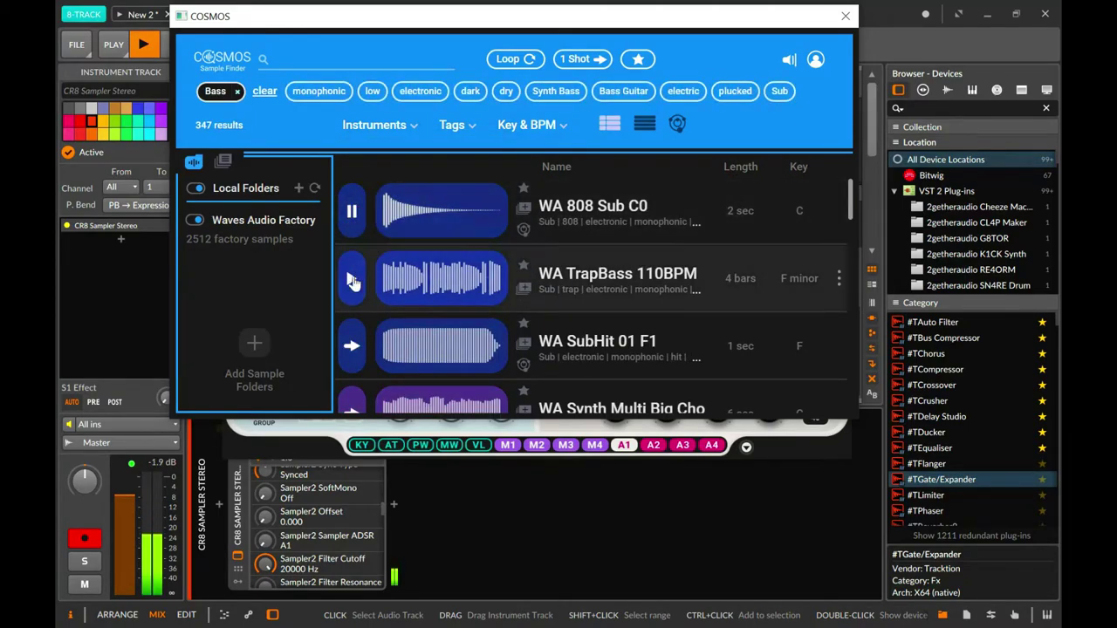
pyautogui.scroll(-1, 357, 349)
pyautogui.click(353, 363)
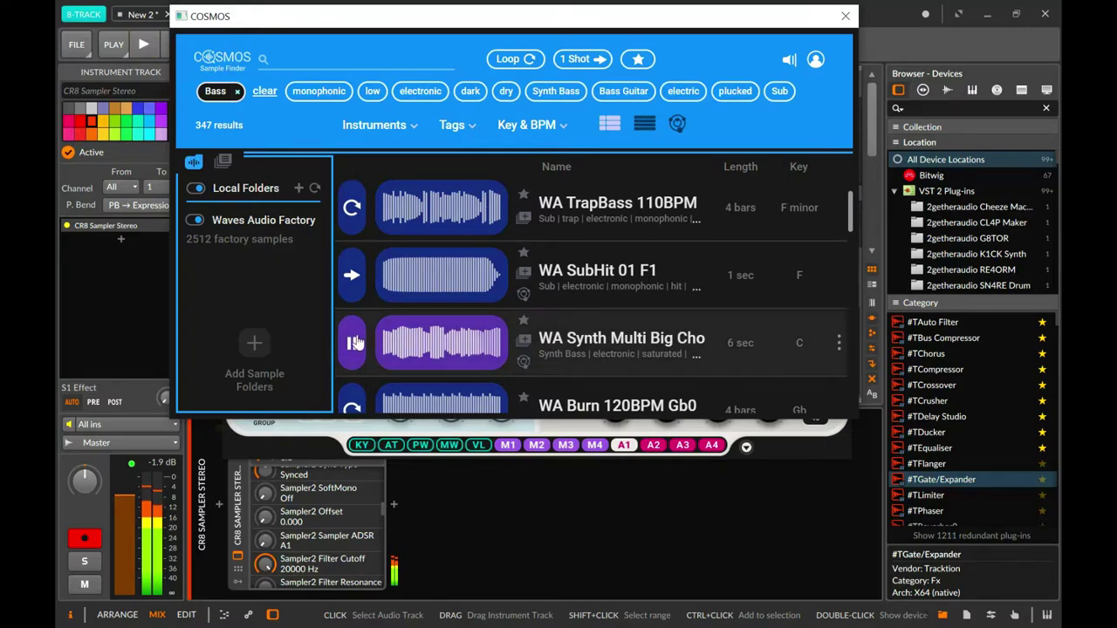
# Lower the CR8 Sampler track's volume to about -15.3 dB and restart playback, keeping COSMOS clear of its fader.
pyautogui.moveTo(217, 95); pyautogui.dragTo(463, 144)
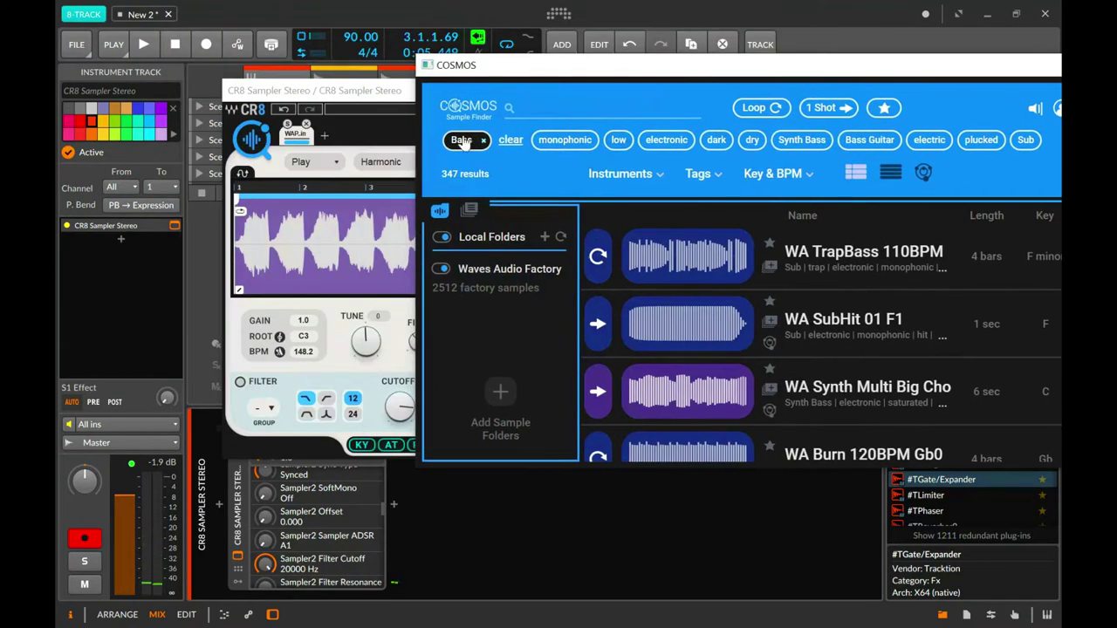
pyautogui.click(306, 373)
pyautogui.press('space')
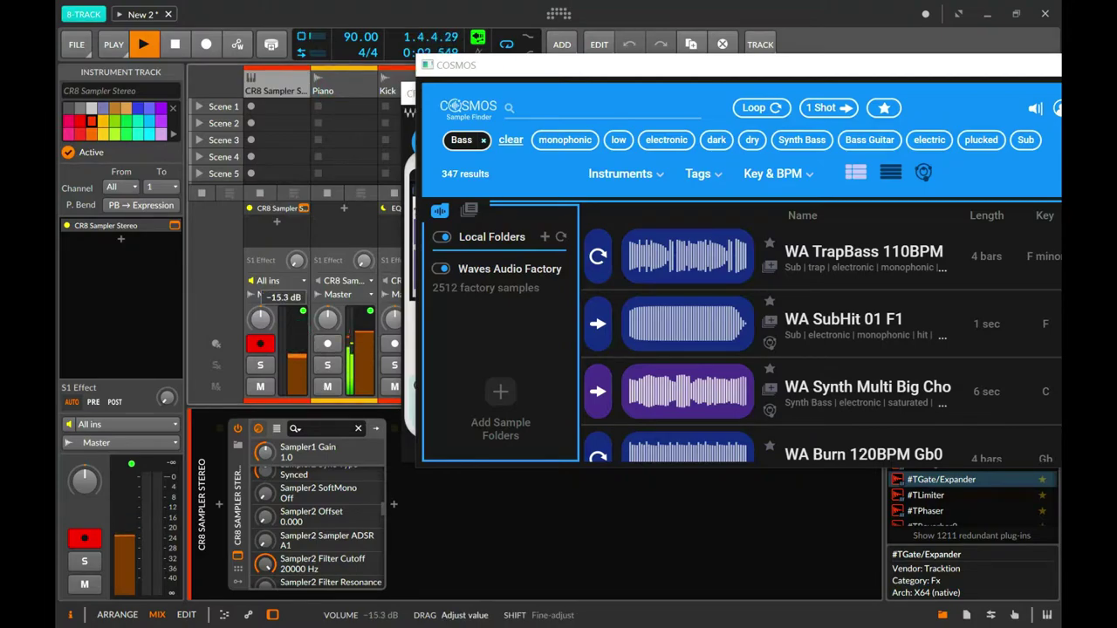
pyautogui.moveTo(551, 76); pyautogui.dragTo(463, 96)
# Audition the WA Only You Sub 125B loop against the playing beat.
pyautogui.scroll(-3, 513, 366)
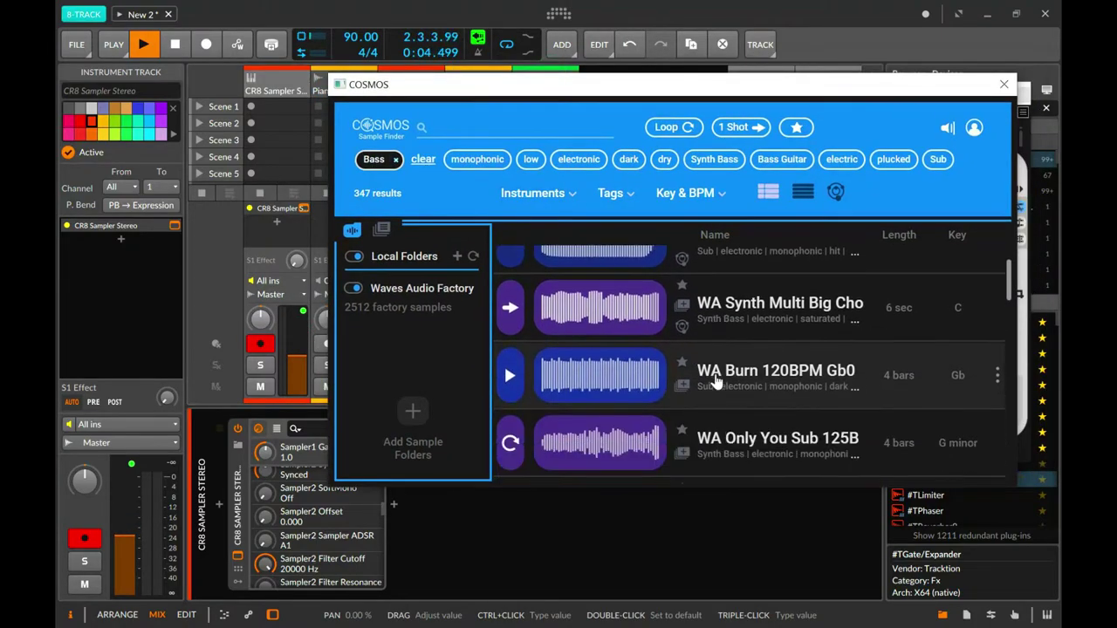
pyautogui.click(511, 341)
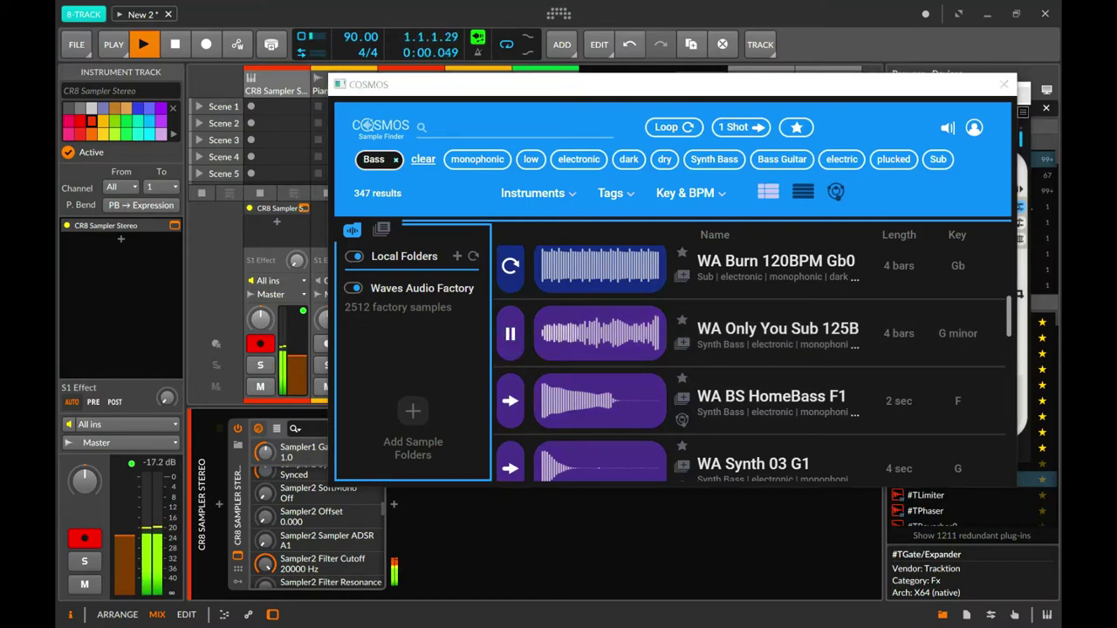
pyautogui.press('super')
pyautogui.press('super')
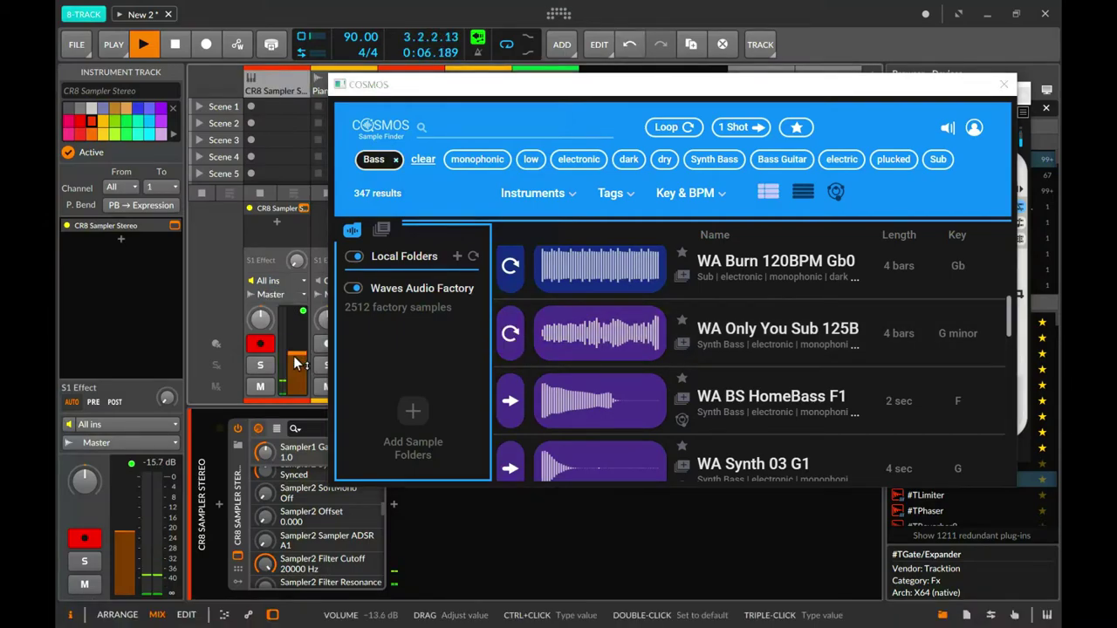
pyautogui.click(511, 336)
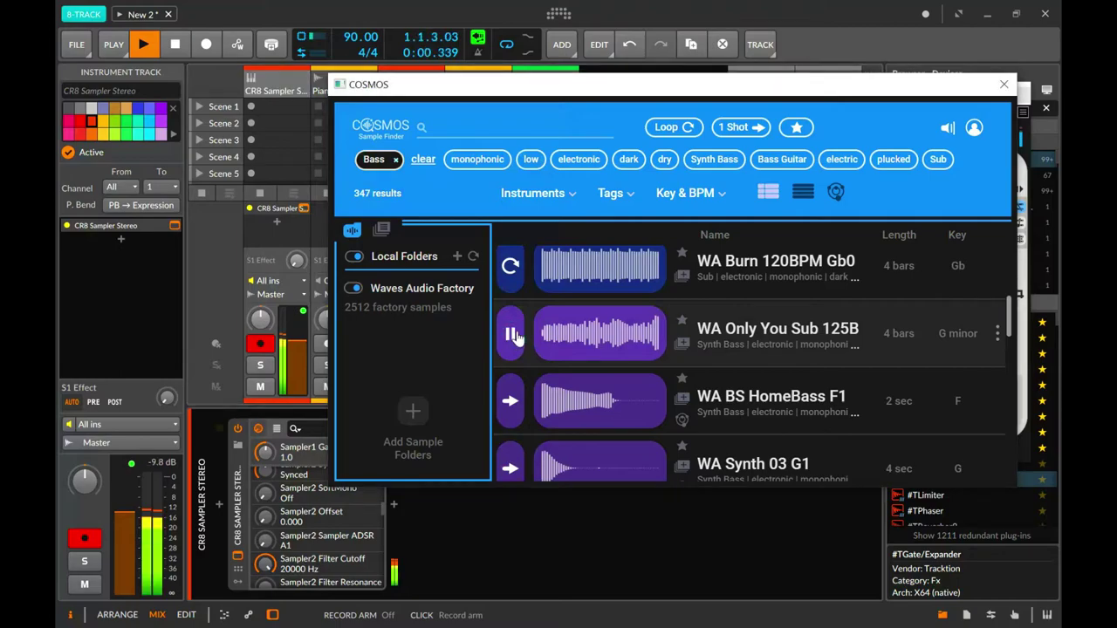
# Audition the one-shot basses from WA BS HomeBass F1 to WA BS Funky Stab C1, including WA Vintage Mute Bass and WA Amped Bass Guitar.
pyautogui.click(510, 402)
pyautogui.scroll(-2, 513, 432)
pyautogui.click(513, 436)
pyautogui.scroll(-3, 518, 440)
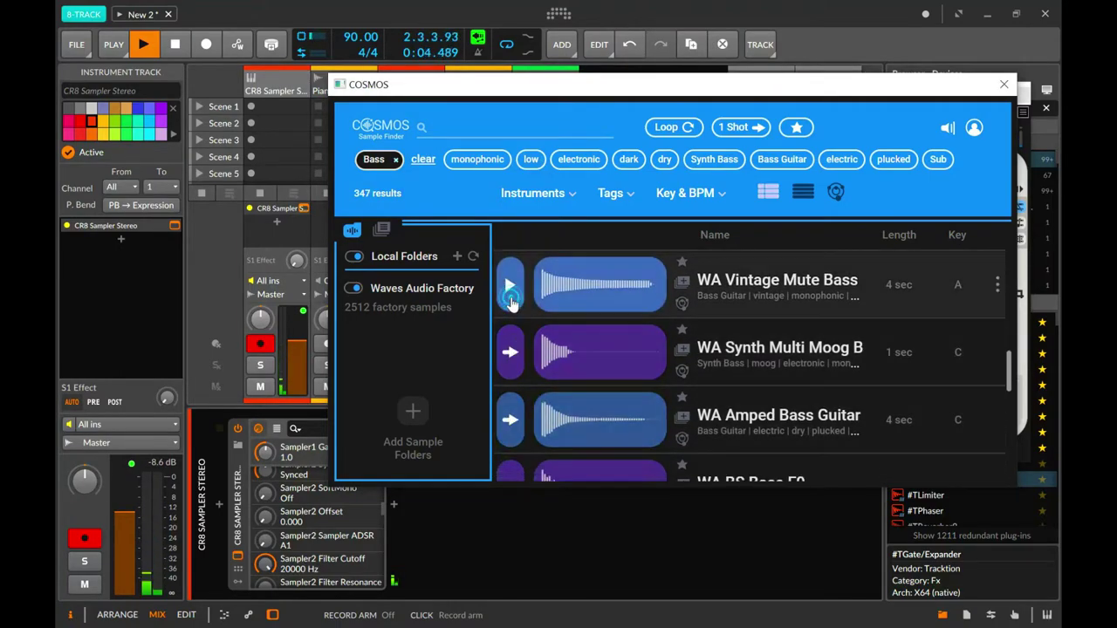
pyautogui.click(511, 286)
pyautogui.click(510, 422)
pyautogui.scroll(-2, 513, 436)
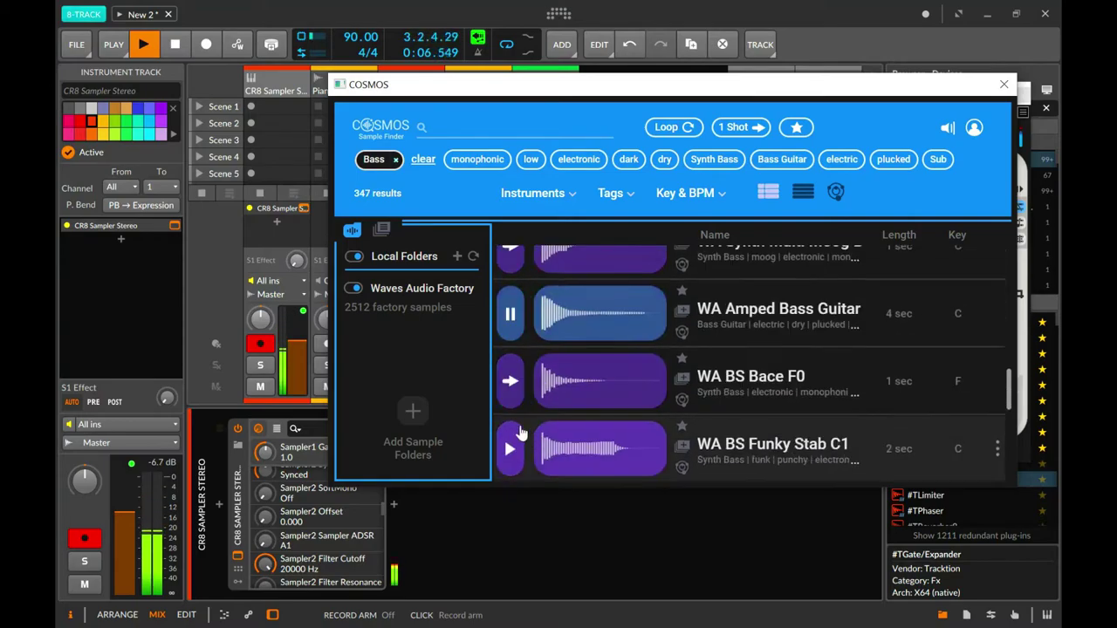
pyautogui.click(512, 450)
pyautogui.scroll(2, 515, 454)
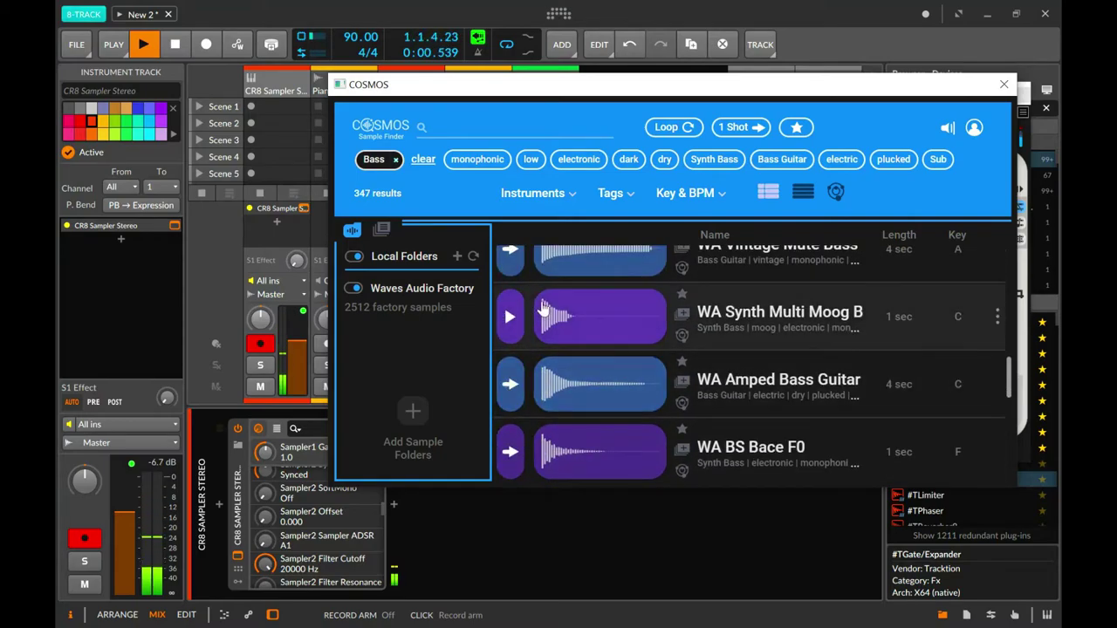
# Load WA Vintage Mute Bass from COSMOS into CR8 in place of the pad sample, and raise the CR8 track's volume.
pyautogui.moveTo(565, 87); pyautogui.dragTo(655, 340)
pyautogui.moveTo(650, 246); pyautogui.dragTo(651, 248)
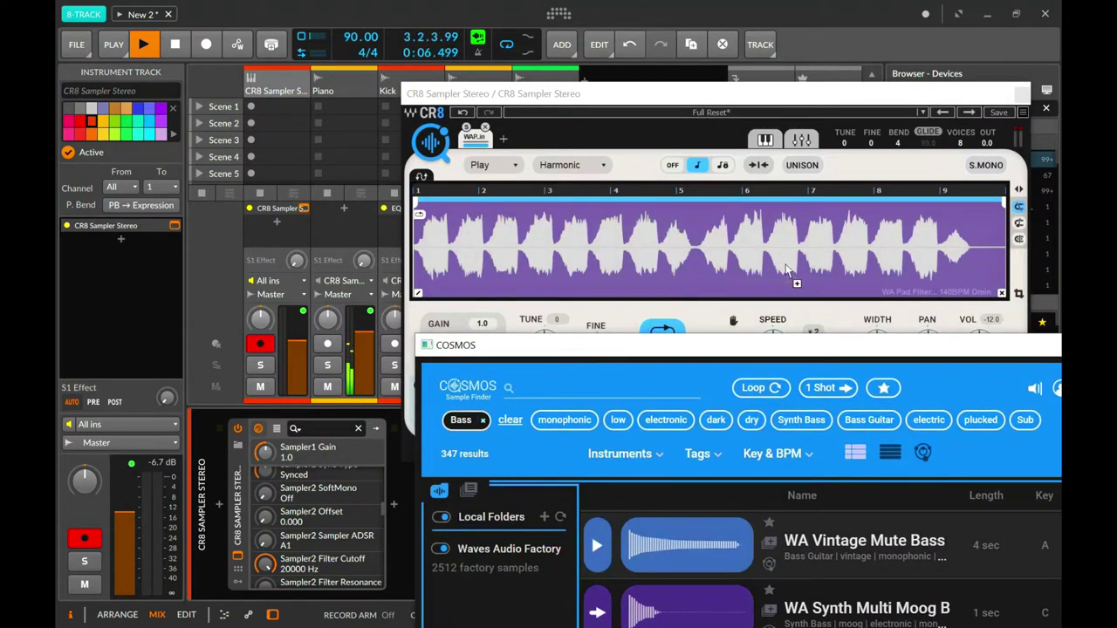
pyautogui.moveTo(965, 350); pyautogui.dragTo(824, 317)
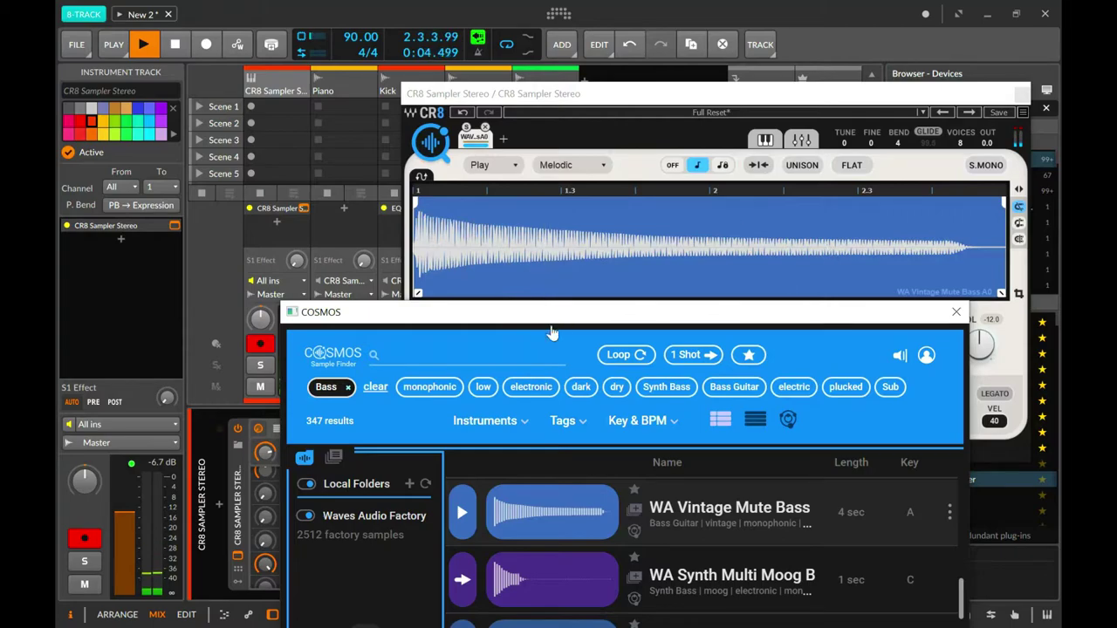
pyautogui.moveTo(549, 331); pyautogui.dragTo(740, 237)
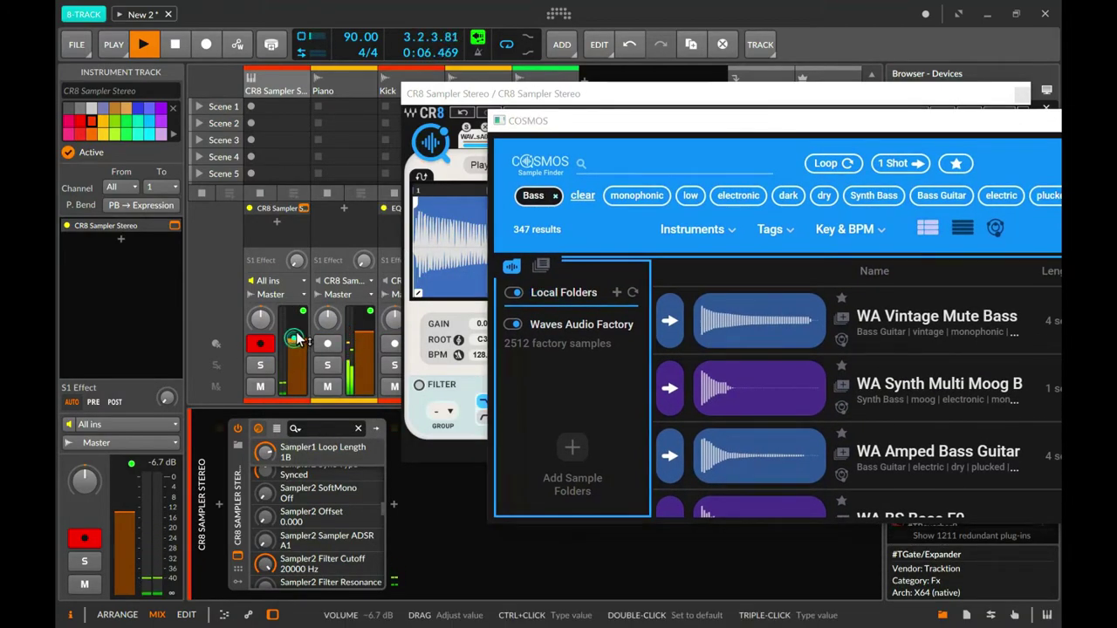
pyautogui.moveTo(297, 362); pyautogui.dragTo(302, 336)
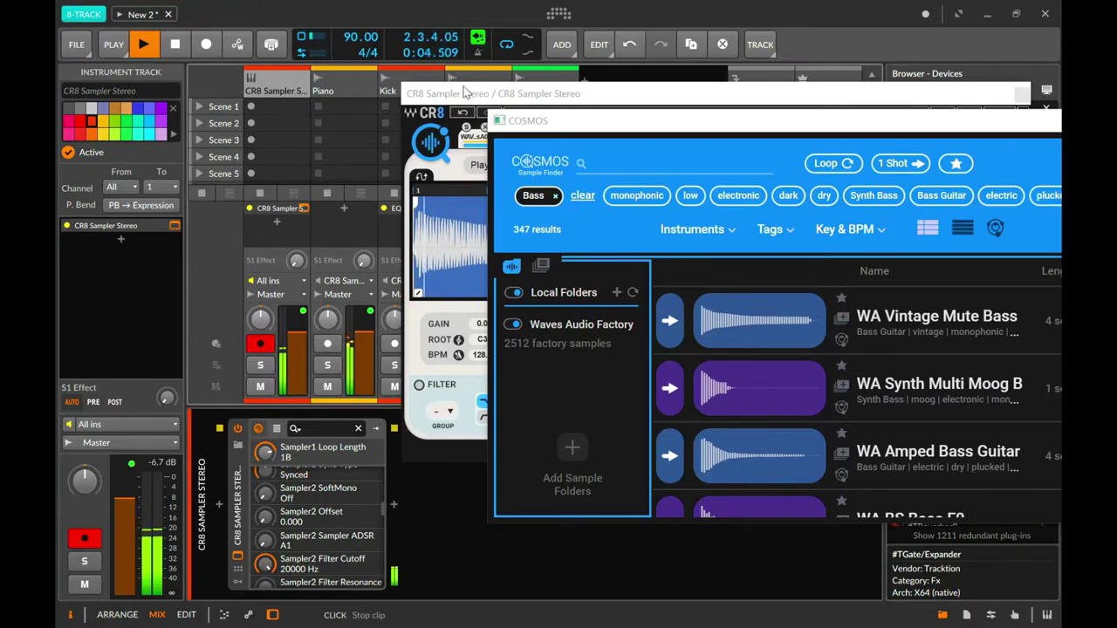
# Rearrange the CR8 and COSMOS windows over the mixer, and close both of them.
pyautogui.moveTo(469, 96); pyautogui.dragTo(580, 116)
pyautogui.moveTo(661, 117); pyautogui.dragTo(502, 250)
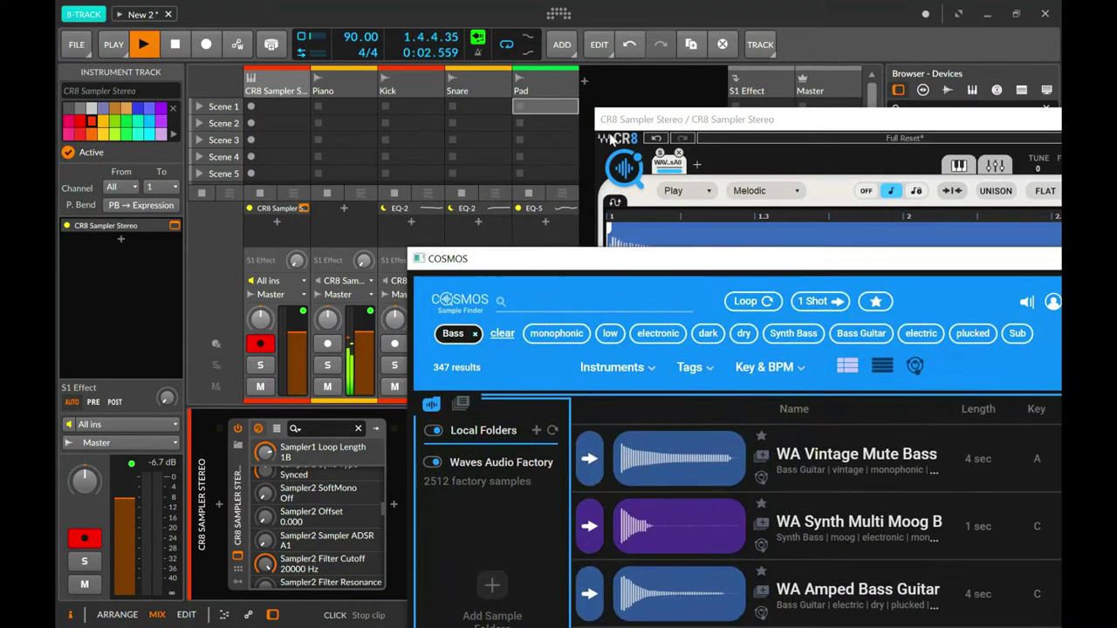
pyautogui.moveTo(657, 119); pyautogui.dragTo(408, 103)
pyautogui.moveTo(585, 267); pyautogui.dragTo(469, 215)
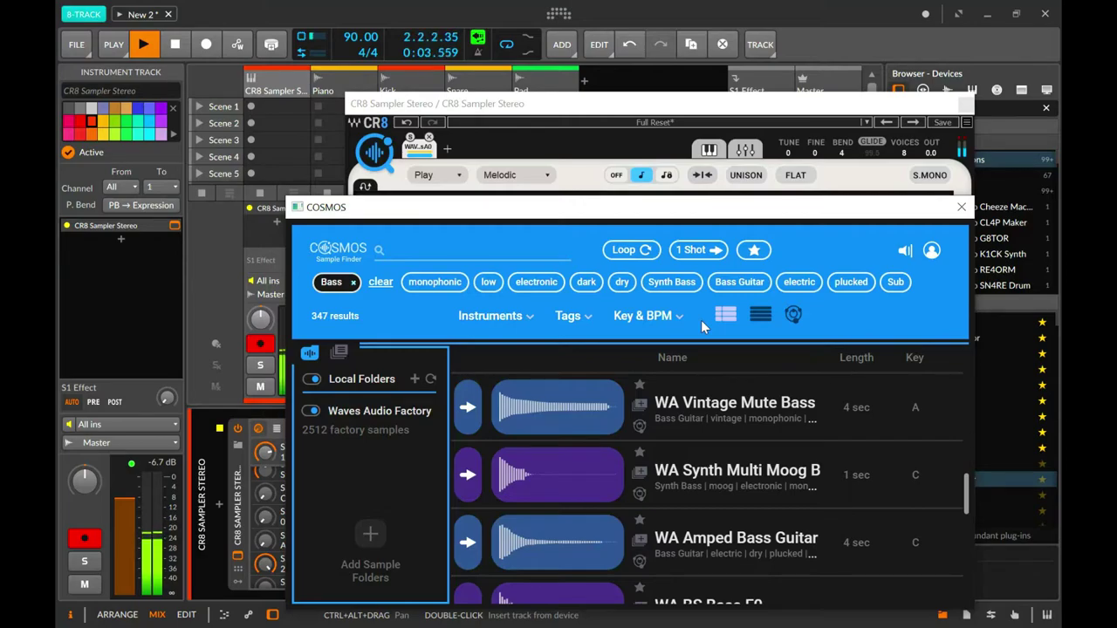
pyautogui.click(960, 207)
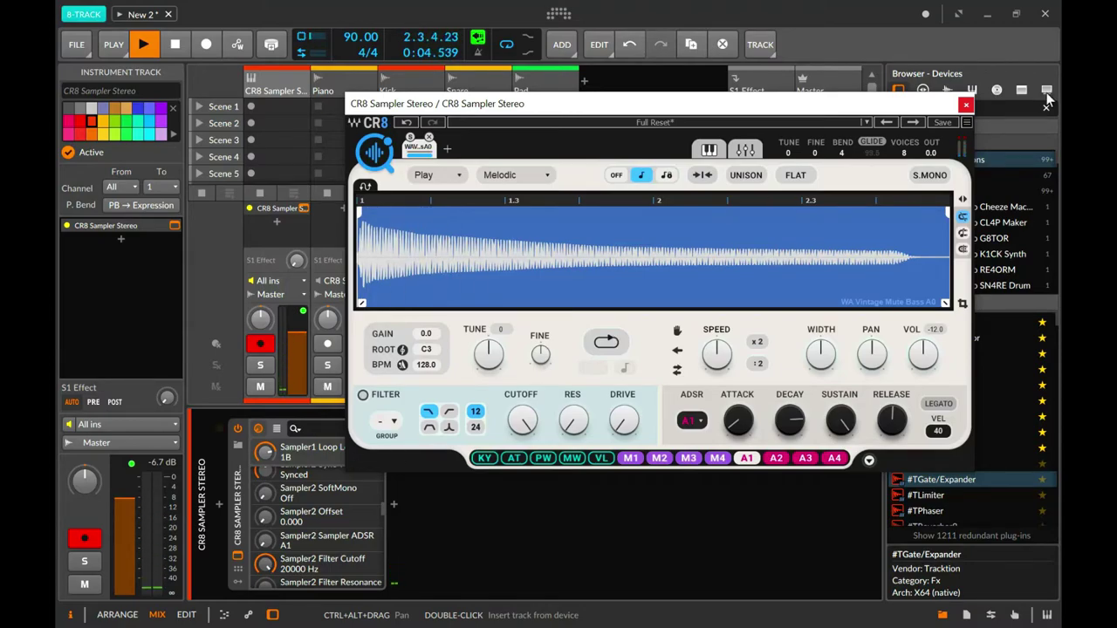
pyautogui.click(965, 105)
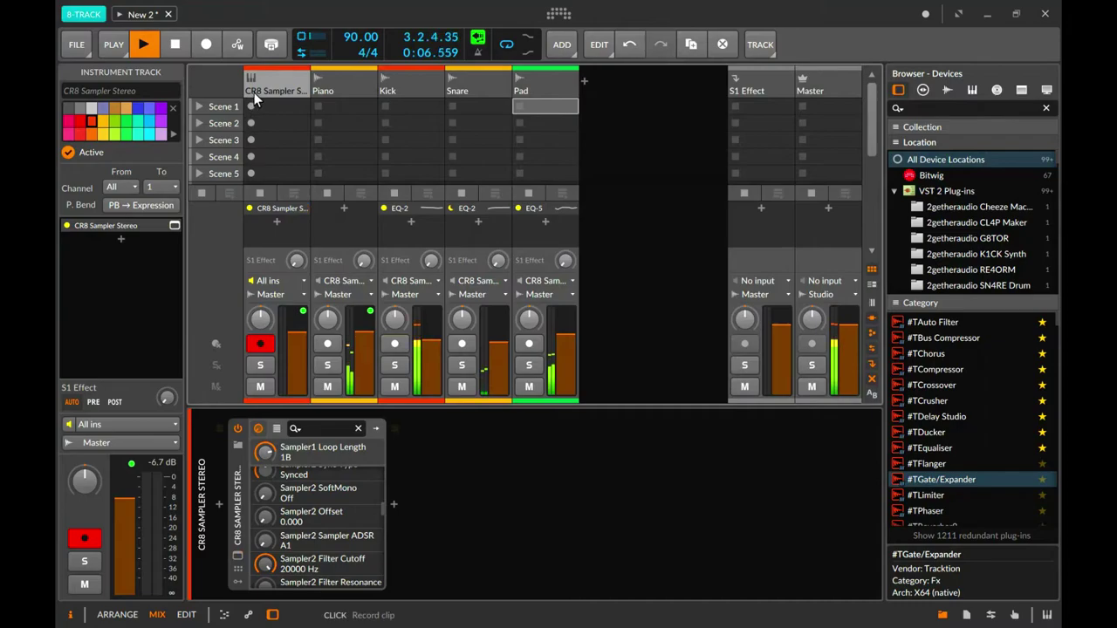
# Reopen CR8 with the COSMOS Bass results and audition WA Synth Multi Moog J and WA Plain Bass 140BP.
pyautogui.click(237, 554)
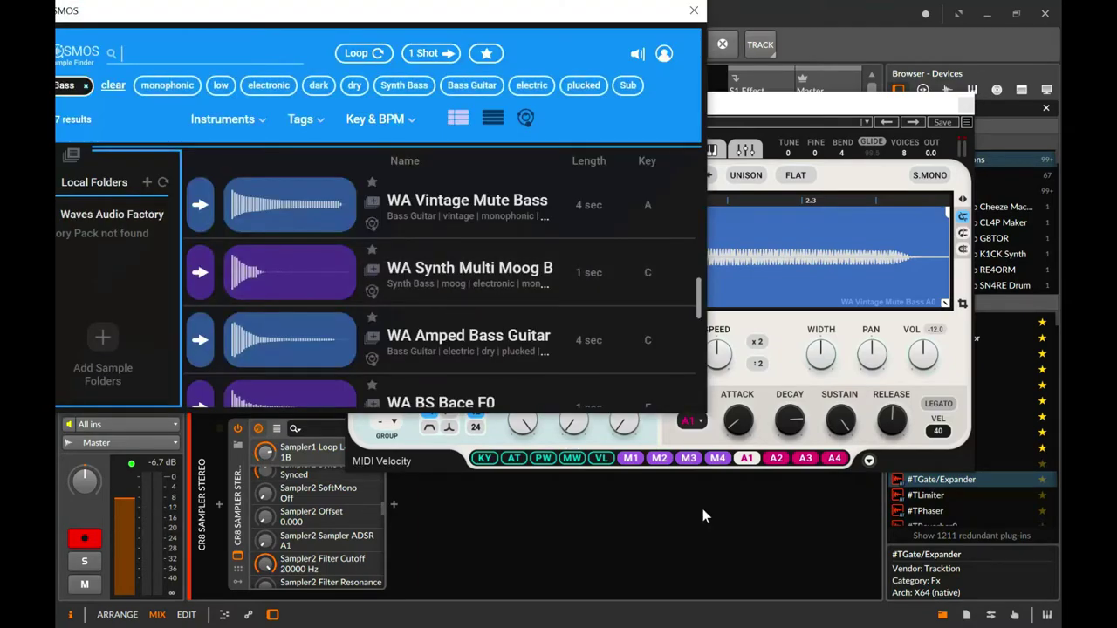
pyautogui.scroll(-5, 458, 271)
pyautogui.scroll(-2, 465, 272)
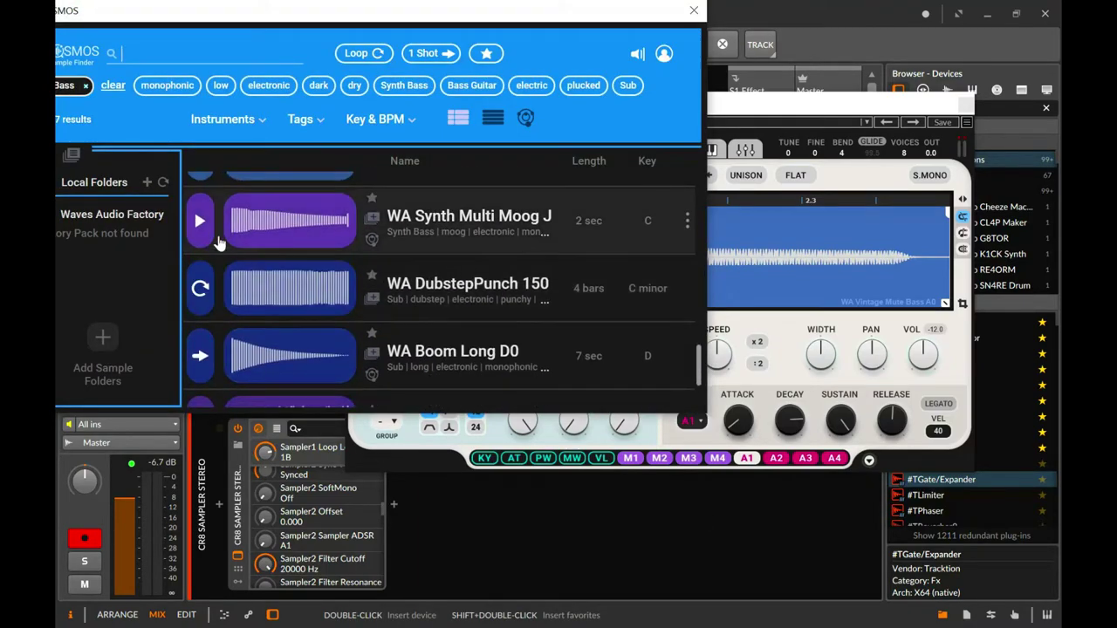
pyautogui.click(200, 223)
pyautogui.scroll(2, 200, 275)
pyautogui.click(200, 276)
# Audition WA OceanKeys C3, WA Only You Sub 125B and WA BS HomeBass F1 higher up the Bass results.
pyautogui.scroll(3, 202, 270)
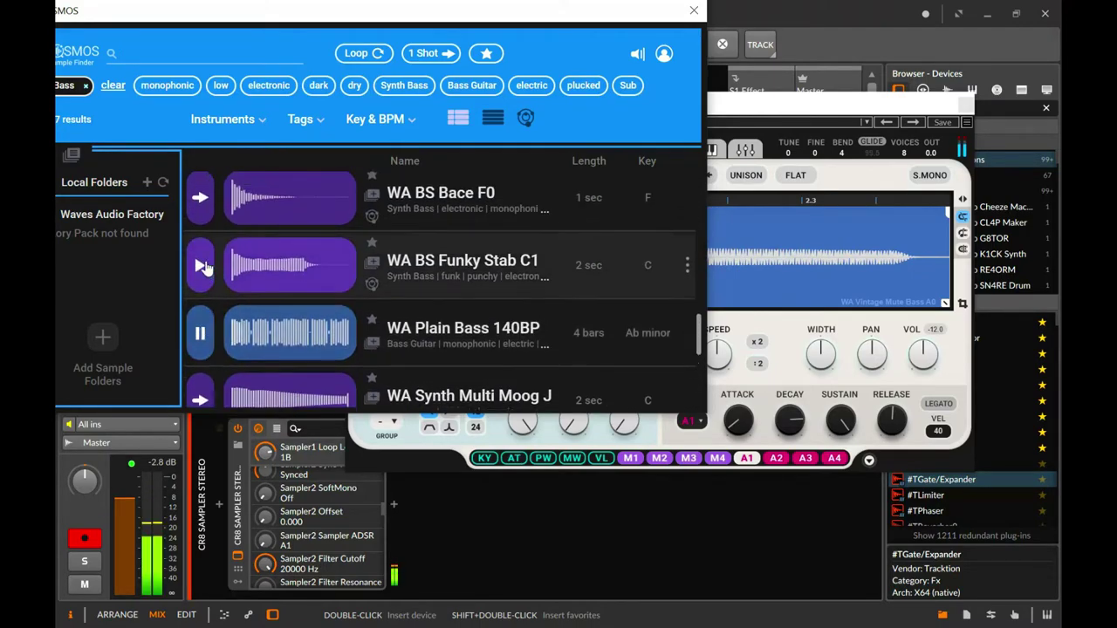
pyautogui.scroll(3, 201, 266)
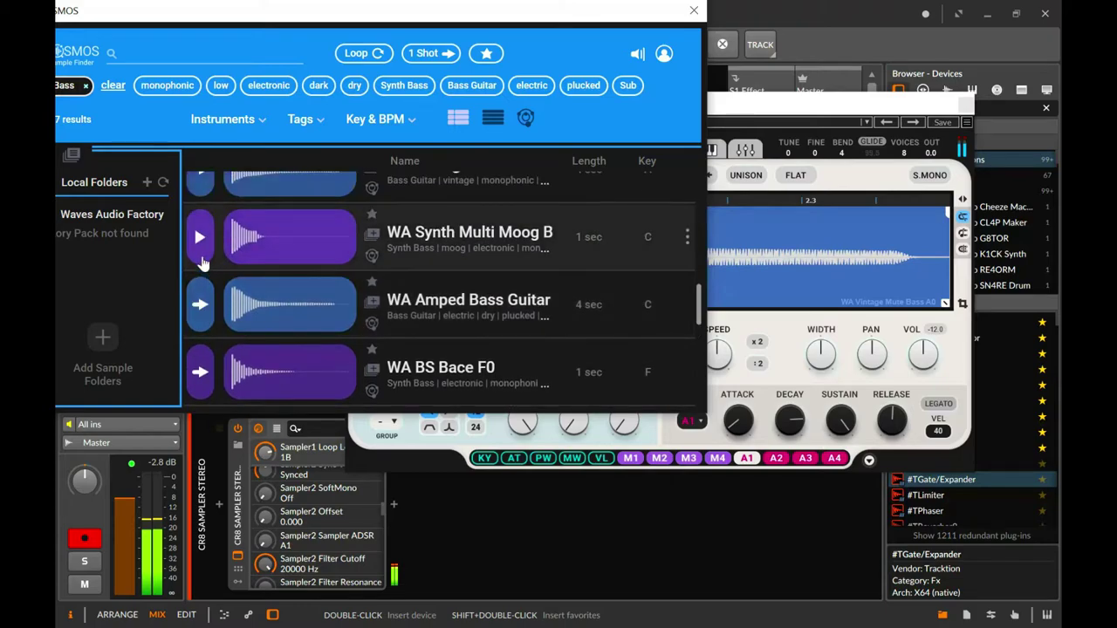
pyautogui.click(201, 253)
pyautogui.scroll(1, 196, 240)
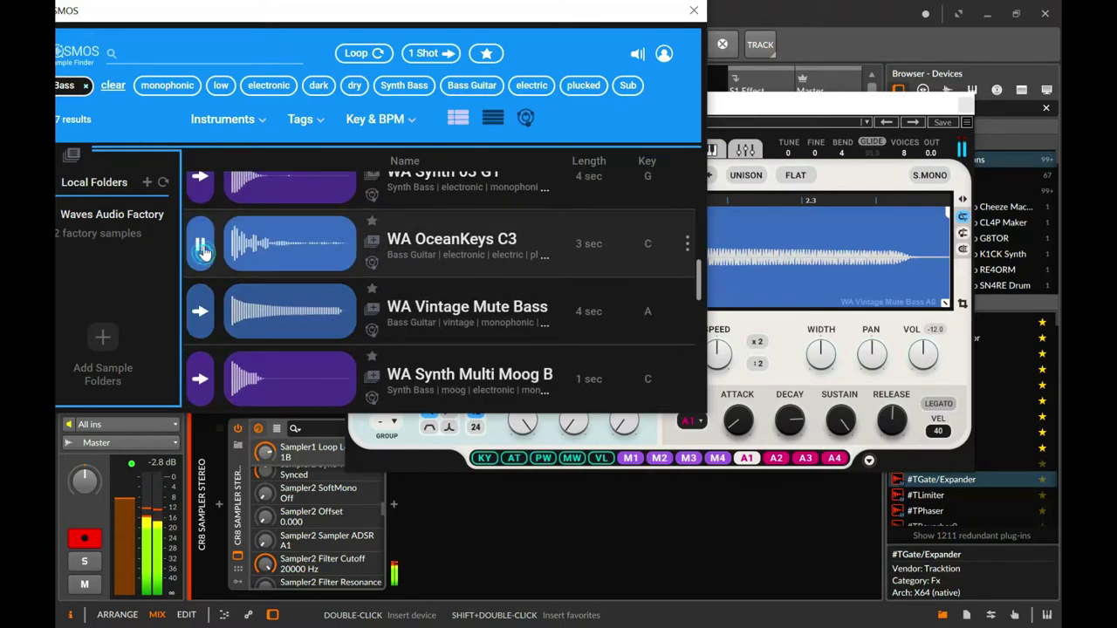
pyautogui.click(194, 231)
pyautogui.scroll(3, 198, 253)
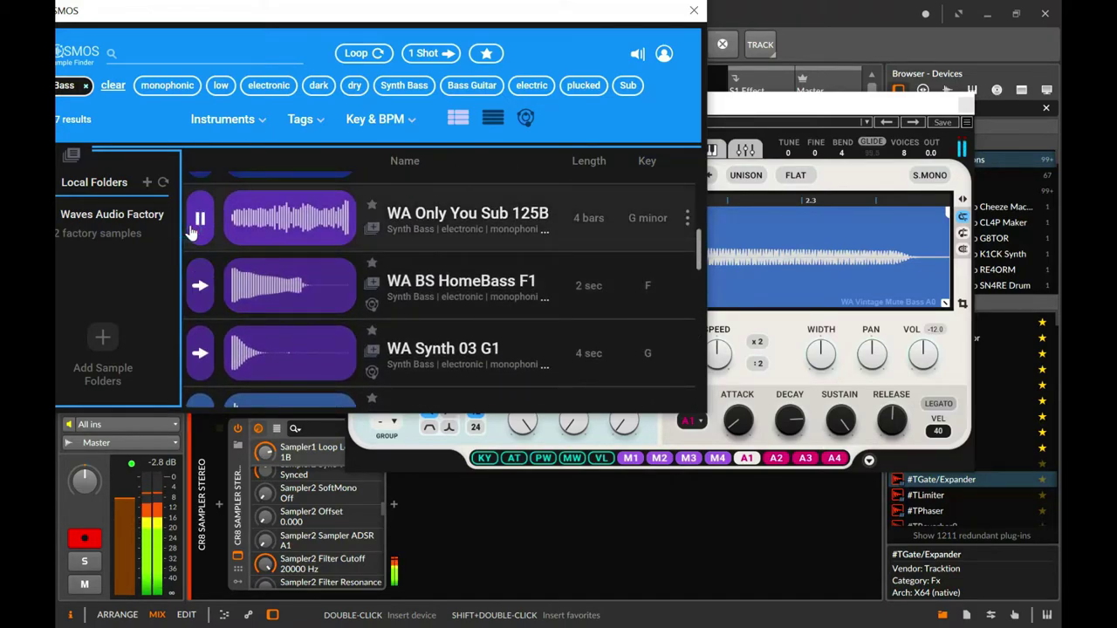
pyautogui.click(200, 282)
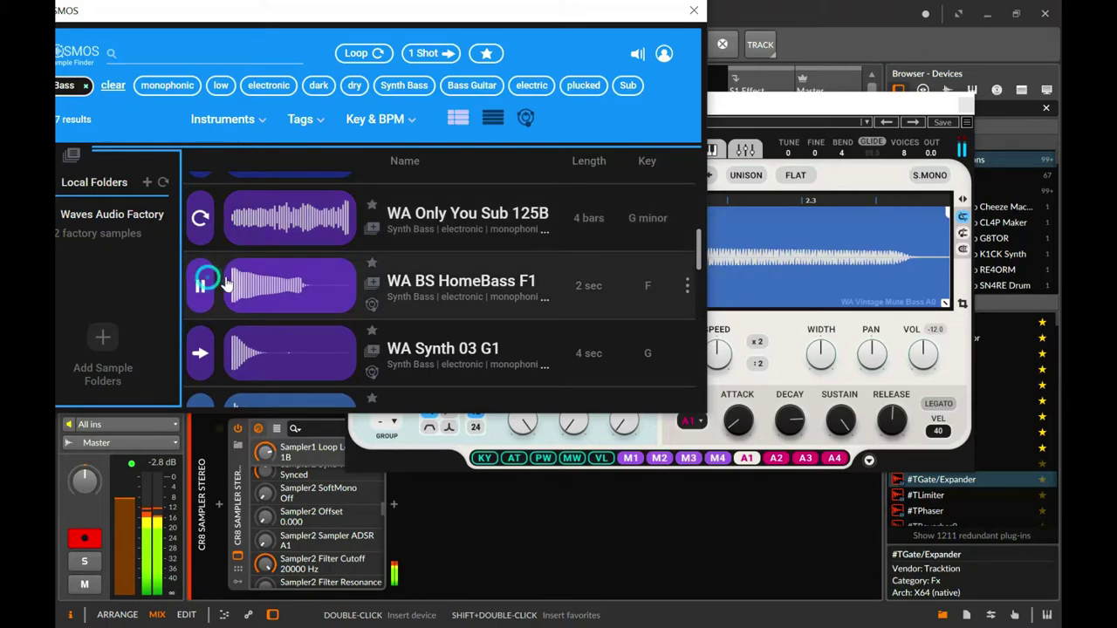
# Audition neighbouring COSMOS Bass results, including WA Synth Multi Big Cho.
pyautogui.scroll(1, 199, 266)
pyautogui.click(200, 237)
pyautogui.scroll(1, 200, 237)
pyautogui.click(201, 234)
pyautogui.scroll(1, 203, 244)
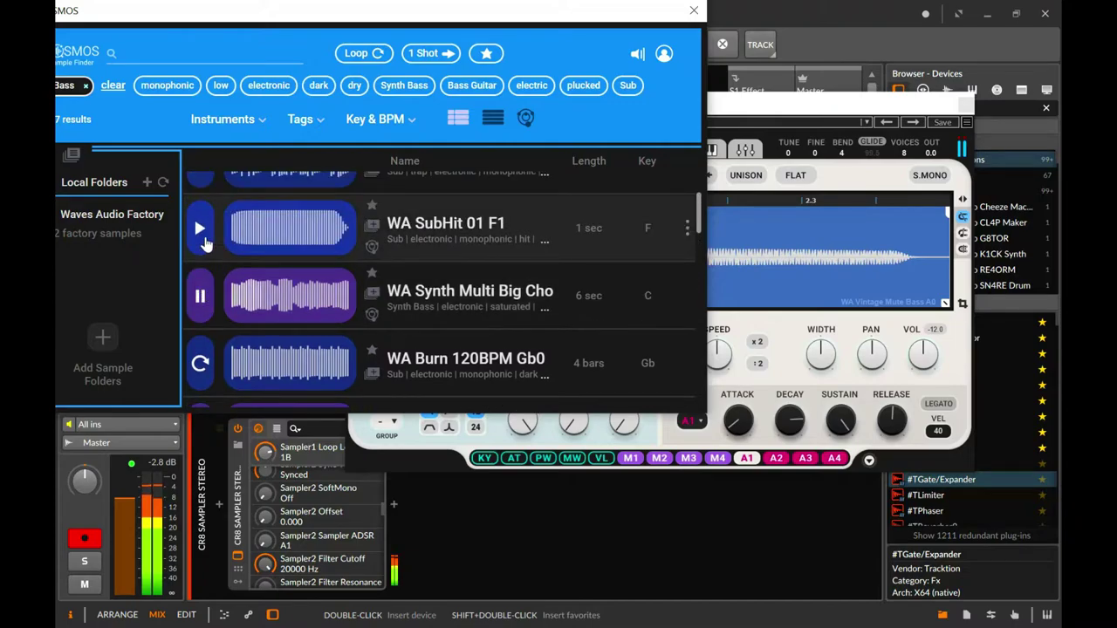
pyautogui.click(201, 233)
pyautogui.scroll(-1, 200, 257)
pyautogui.click(200, 288)
pyautogui.scroll(-1, 196, 262)
# Load WA Only You Sub 125B from COSMOS into CR8 in place of the current bass sample, and close COSMOS.
pyautogui.click(194, 244)
pyautogui.scroll(-1, 202, 271)
pyautogui.scroll(-1, 249, 253)
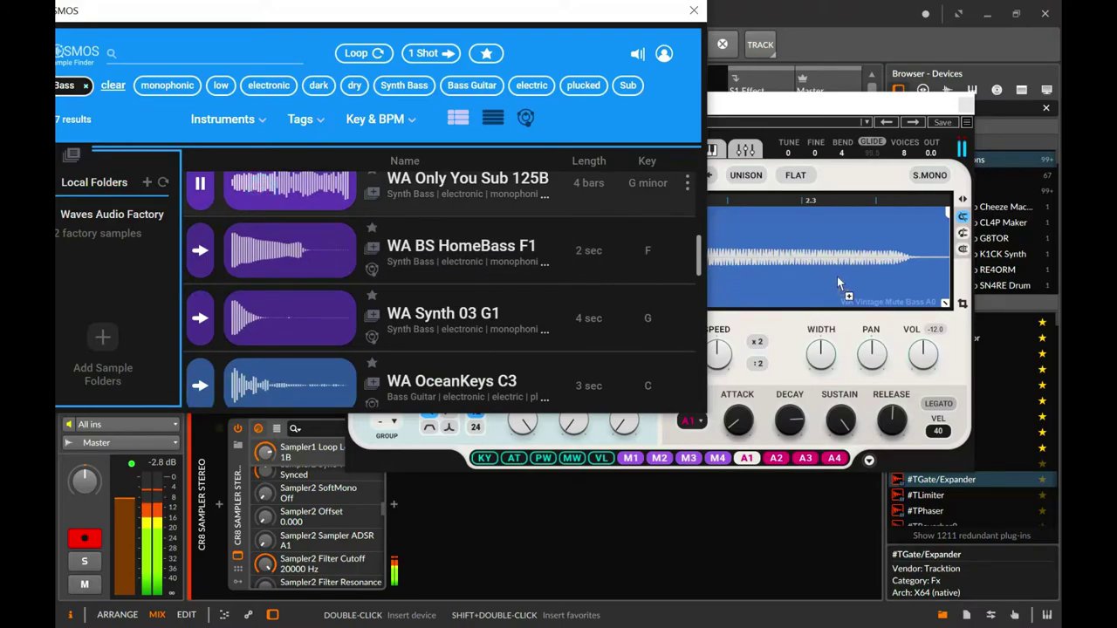
pyautogui.moveTo(821, 271); pyautogui.dragTo(820, 270)
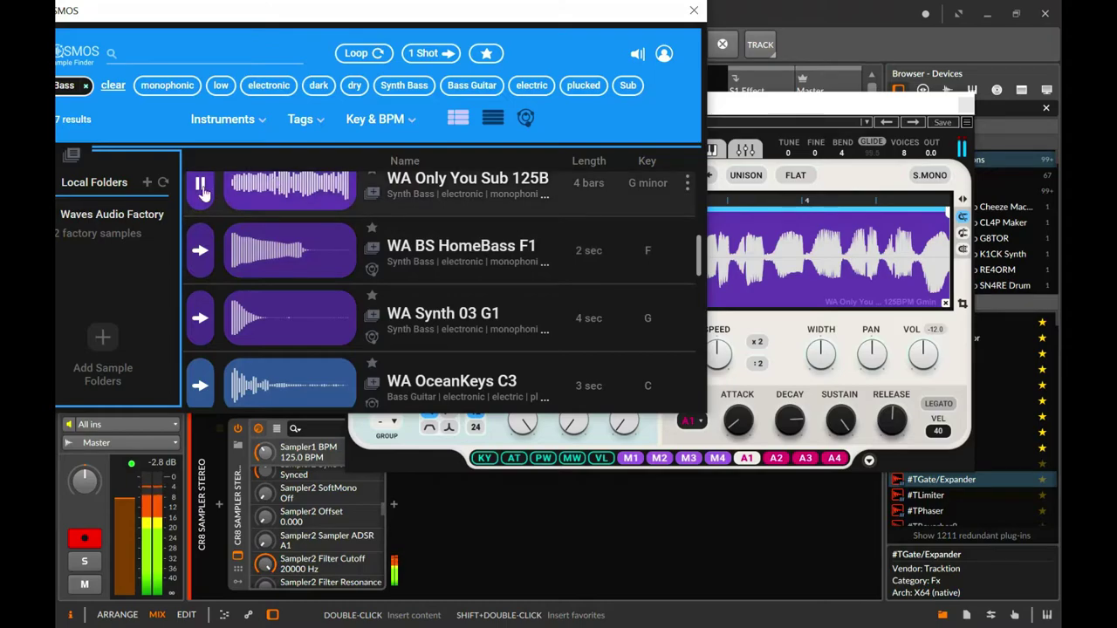
pyautogui.click(693, 13)
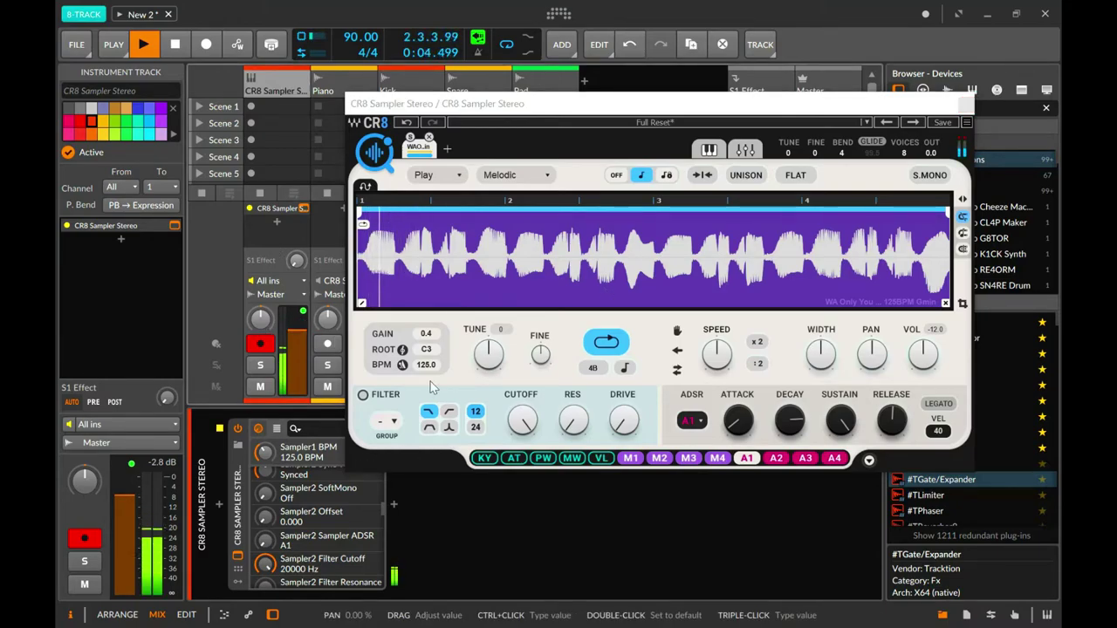
# Set the CR8 sample's gain to 1.5 and its volume to -2.7, and close the CR8 window.
pyautogui.moveTo(427, 339); pyautogui.dragTo(427, 261)
pyautogui.scroll(-6, 426, 334)
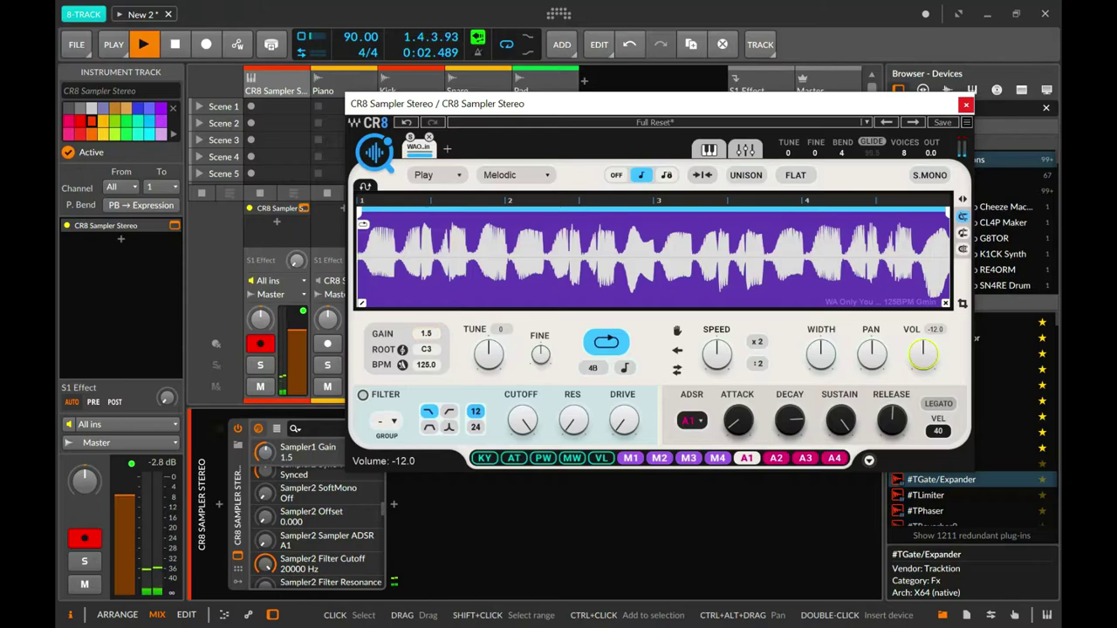
pyautogui.scroll(5, 923, 354)
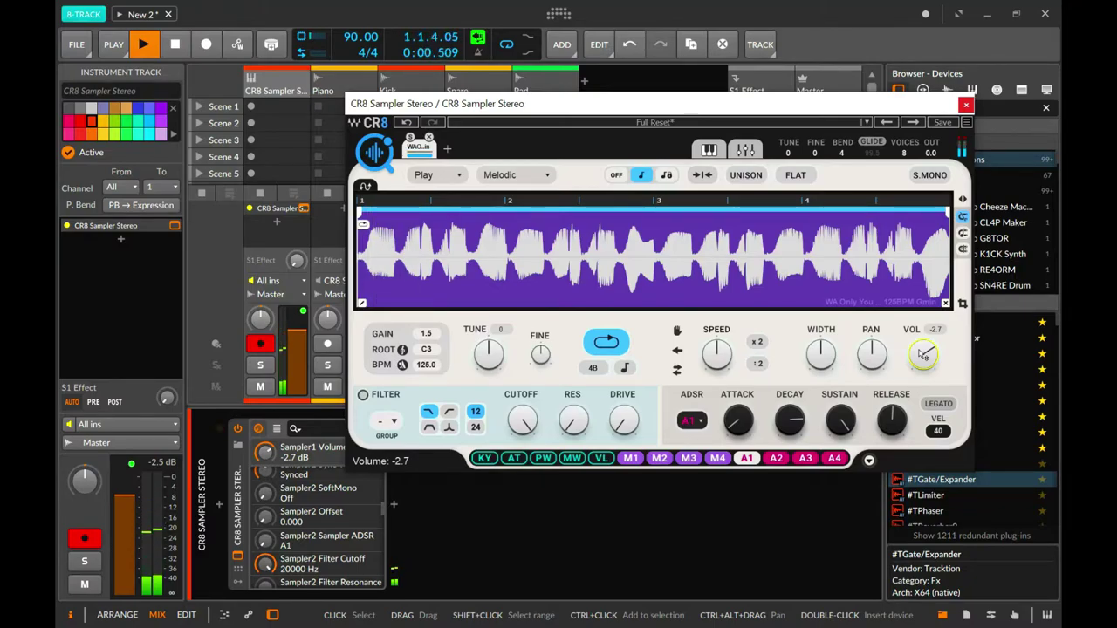
pyautogui.click(965, 104)
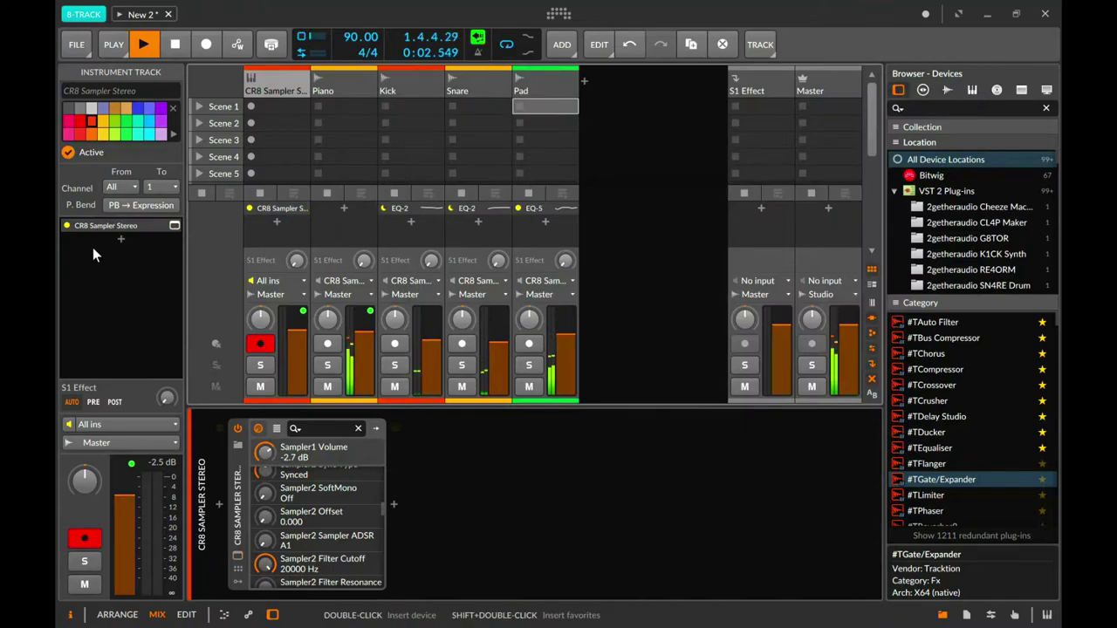
# Stop playback in the arrangement, turn looping off, and record a bass take of about three bars on the CR8 Sampler Stereo track.
pyautogui.hotkey('alt', '1')
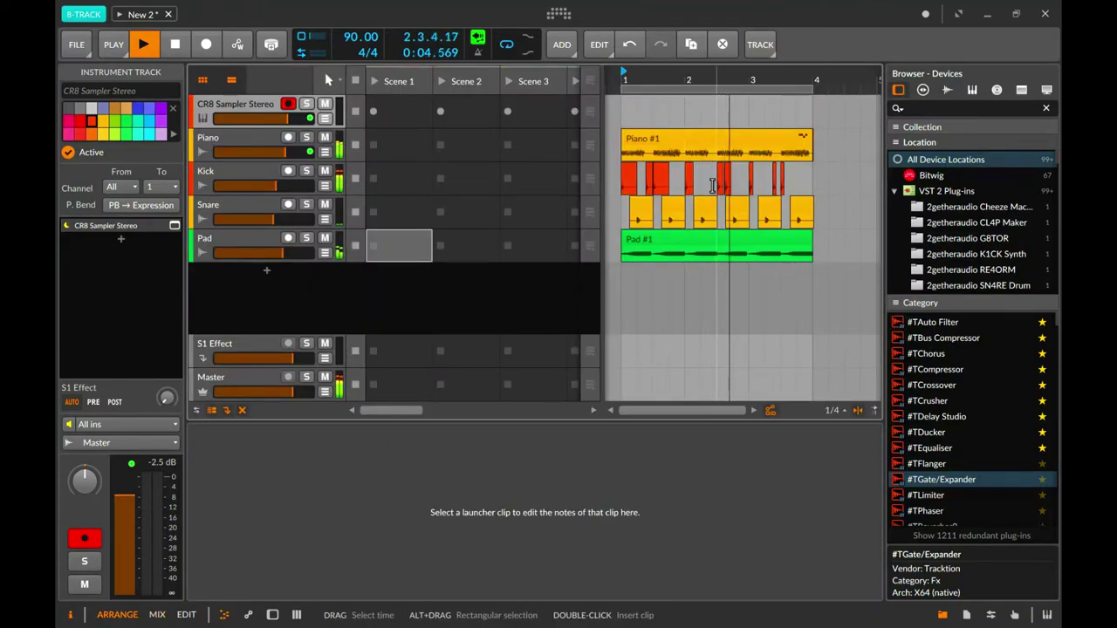
pyautogui.press('space')
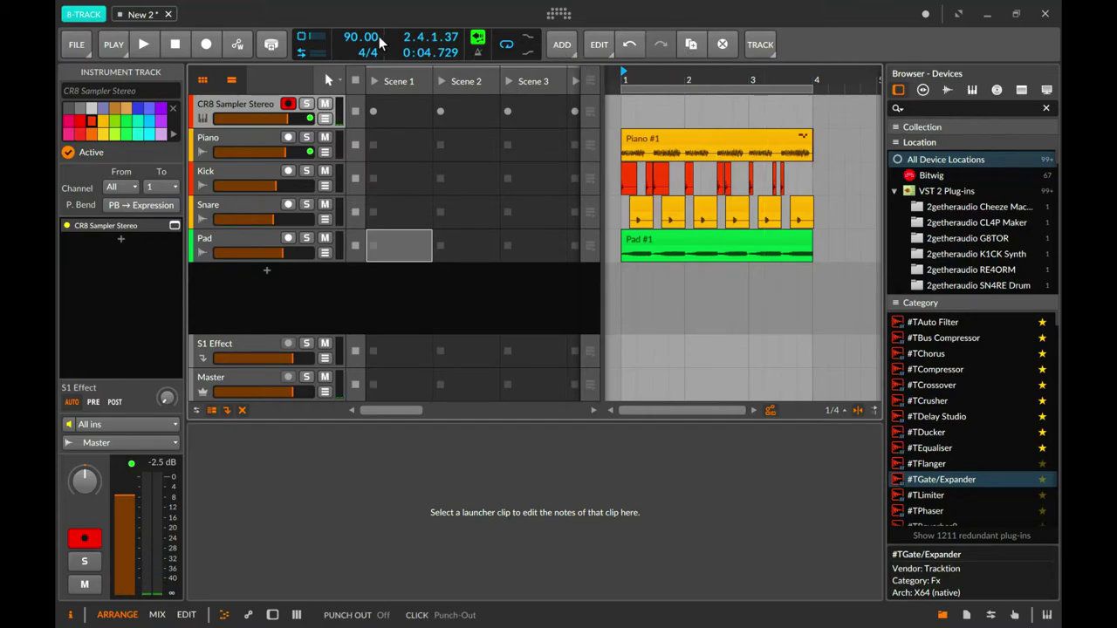
pyautogui.click(506, 44)
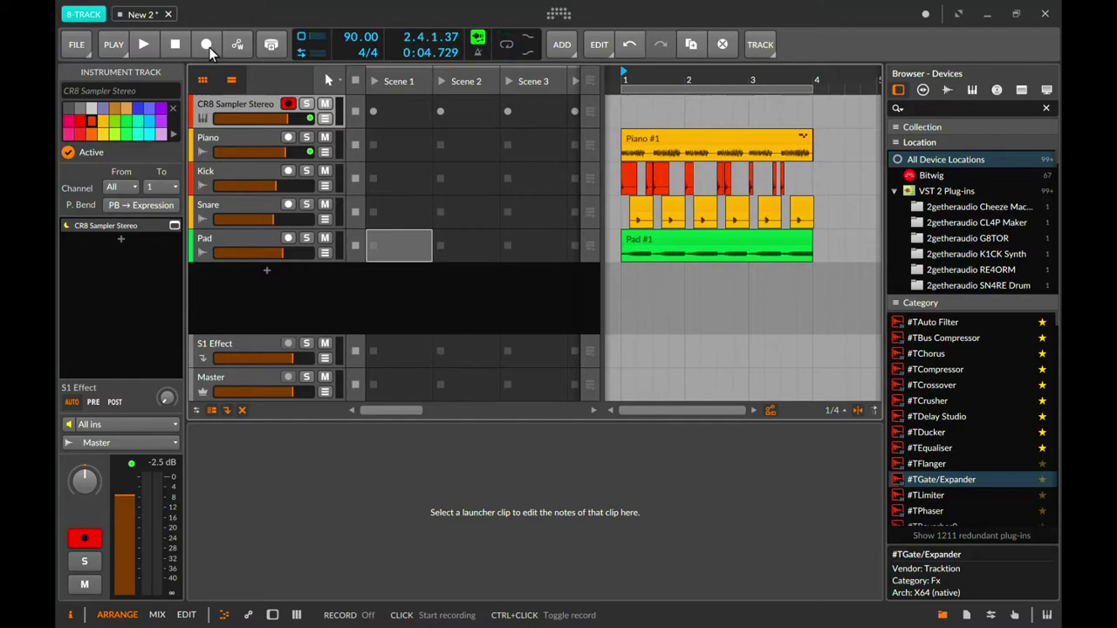
pyautogui.click(211, 52)
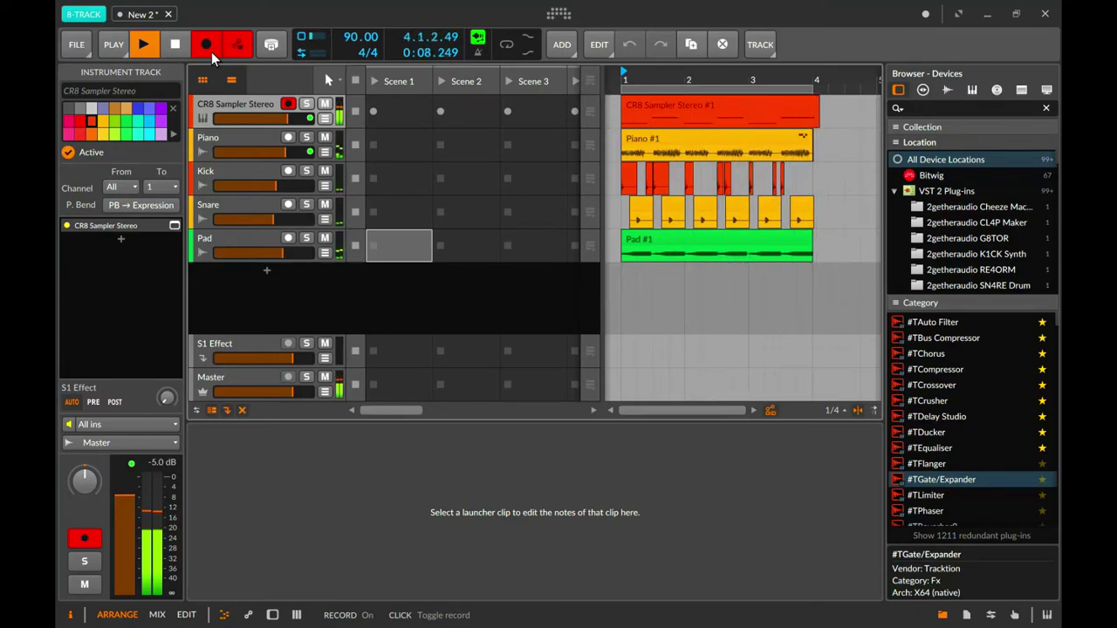
pyautogui.click(211, 52)
# Turn looping back on to review the recorded bass take, and delete the clip from the CR8 Sampler Stereo track.
pyautogui.click(506, 44)
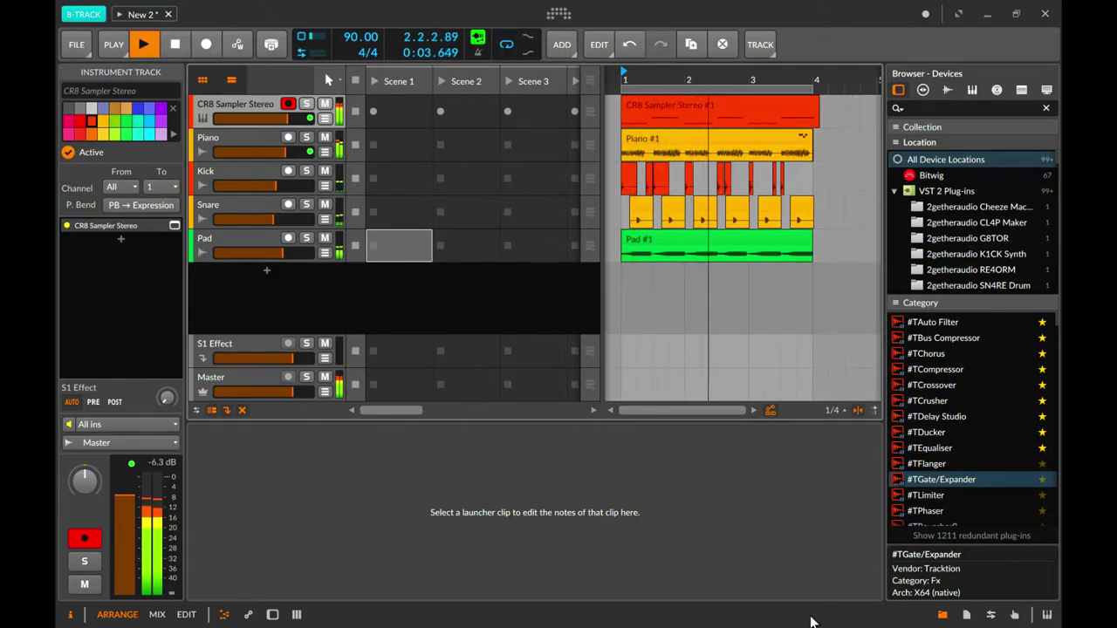
pyautogui.hotkey('alt', '2')
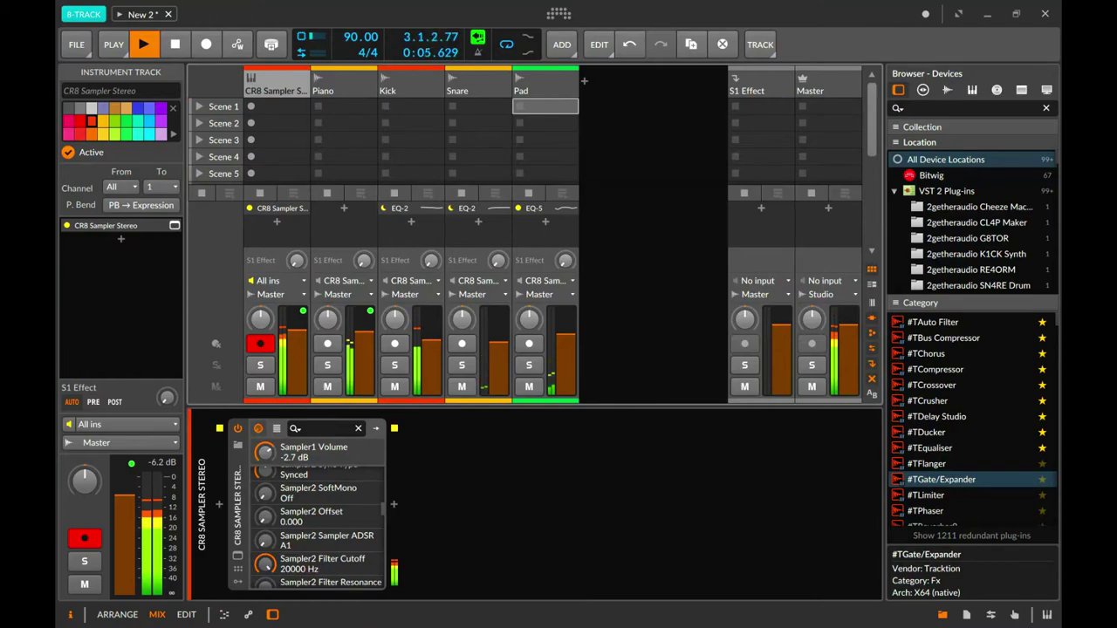
pyautogui.hotkey('alt', '1')
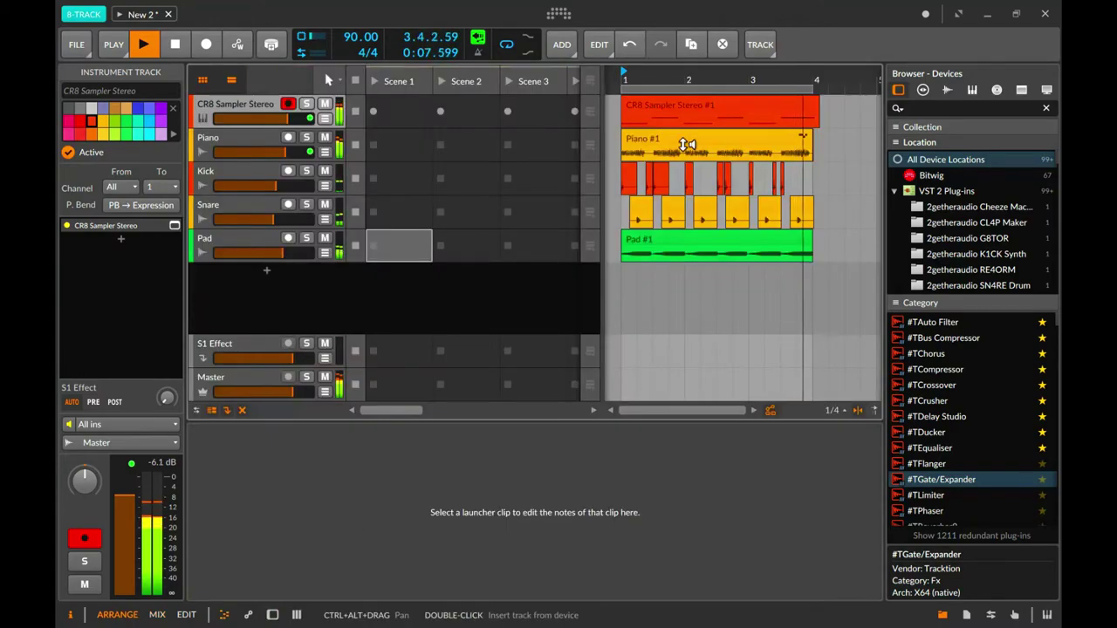
pyautogui.click(718, 102)
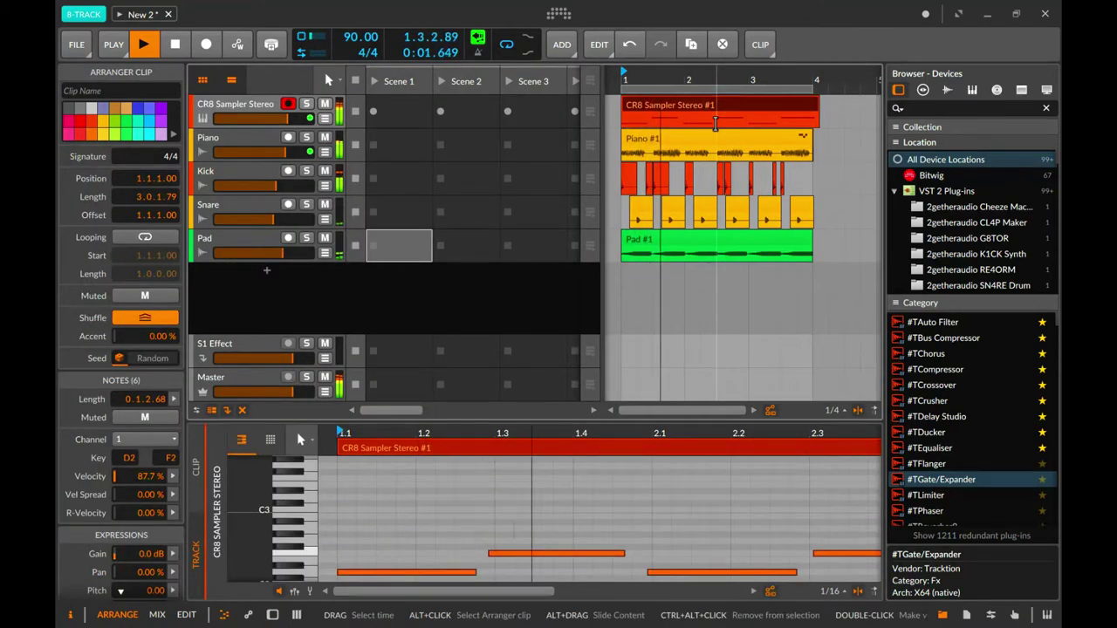
pyautogui.press('Delete')
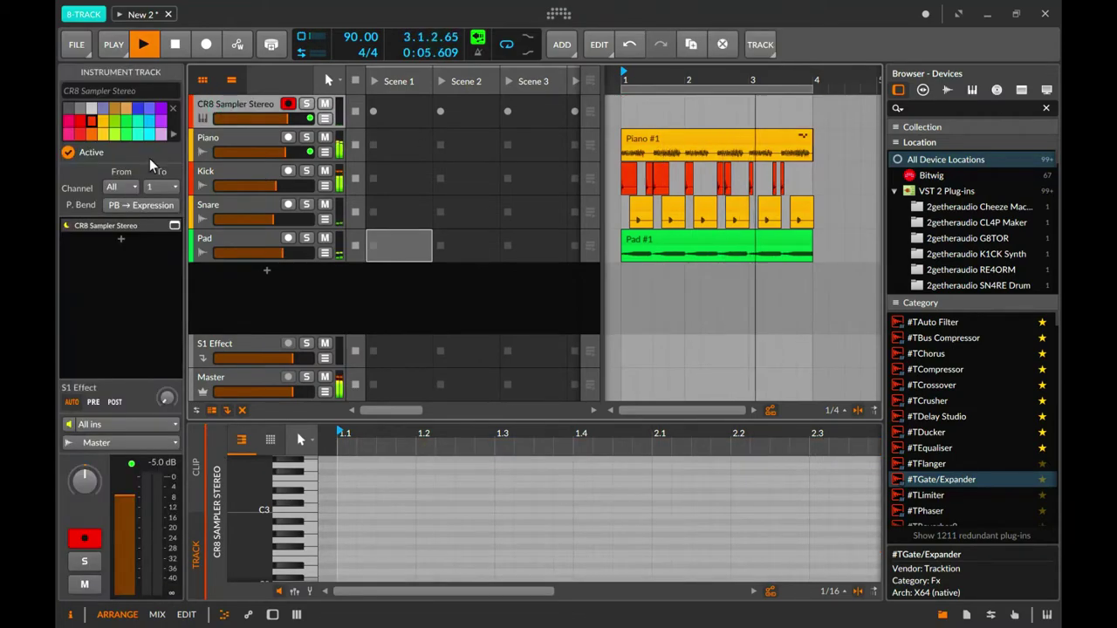
# Reopen CR8 with the COSMOS Bass results and audition WA Vintage Mute Bass and WA BS Funky Stab C1.
pyautogui.press('d')
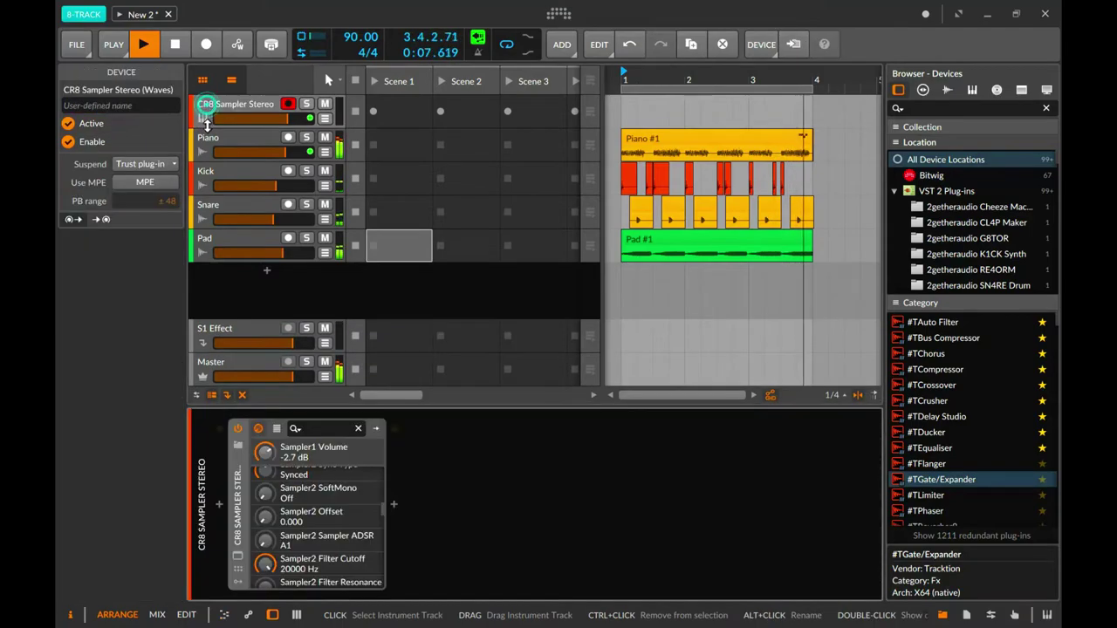
pyautogui.click(238, 556)
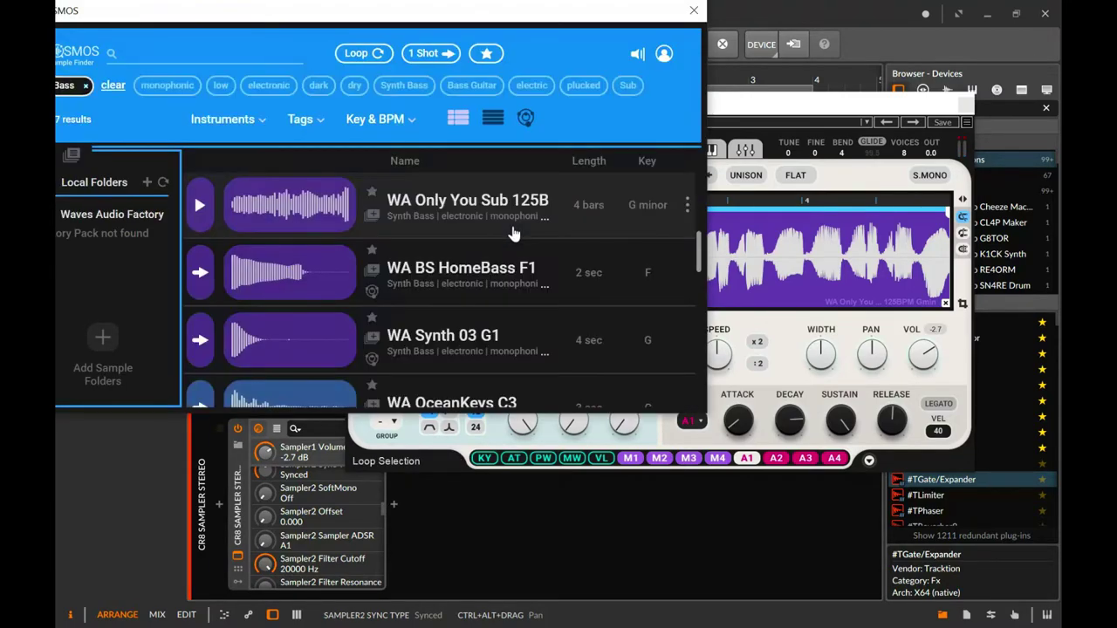
pyautogui.scroll(-2, 357, 333)
pyautogui.scroll(-1, 357, 334)
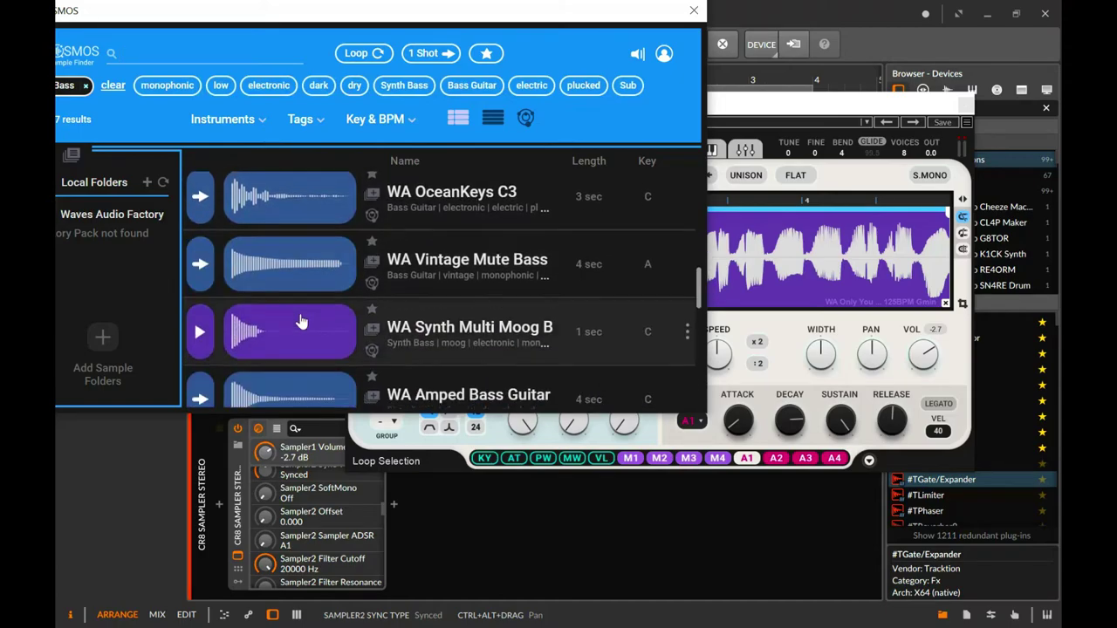
pyautogui.click(203, 266)
pyautogui.scroll(-1, 225, 305)
pyautogui.scroll(-1, 222, 301)
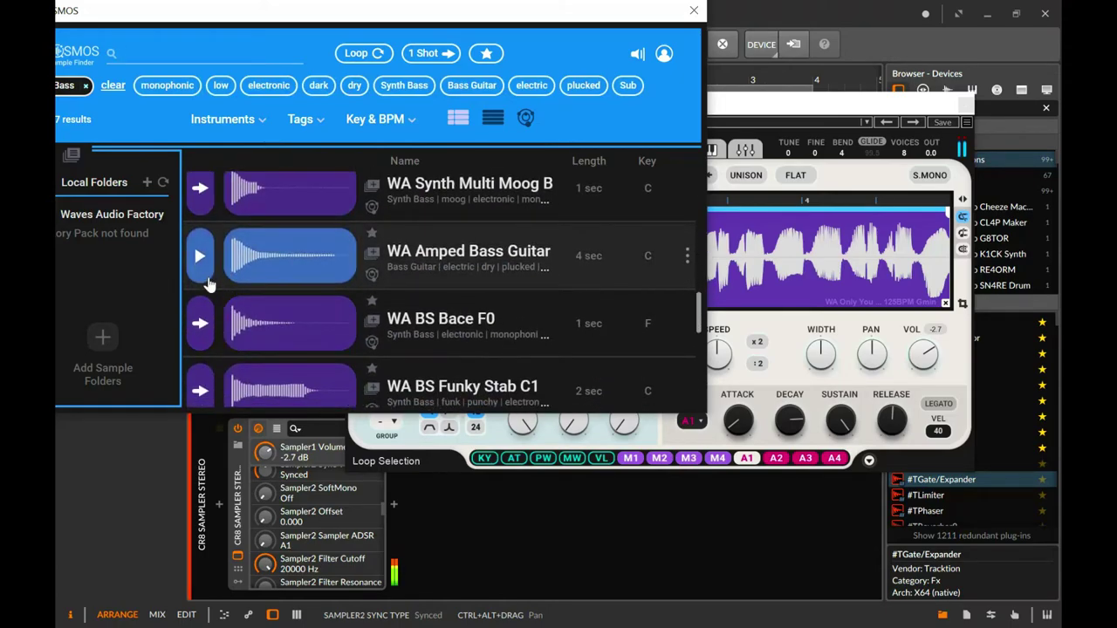
pyautogui.scroll(-1, 226, 305)
pyautogui.click(195, 316)
pyautogui.scroll(-2, 203, 306)
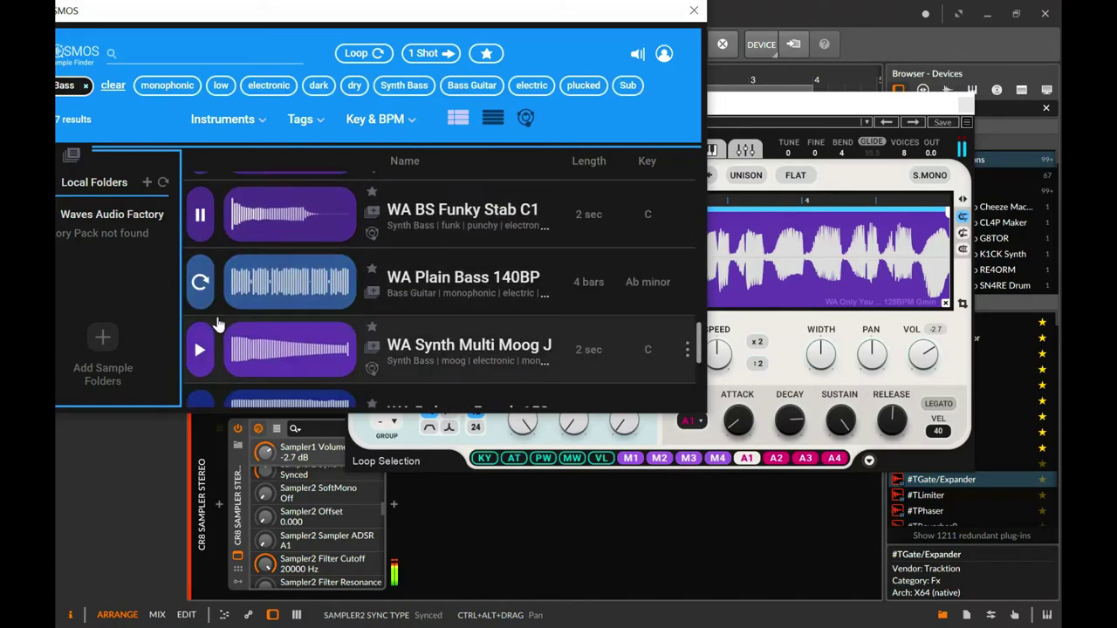
# Audition WA Plain Bass 140BP, WA Synth Multi Moog J, WA DubstepPunch 150 and WA Boom Long D0.
pyautogui.click(210, 295)
pyautogui.scroll(-1, 209, 295)
pyautogui.click(207, 297)
pyautogui.scroll(-1, 208, 296)
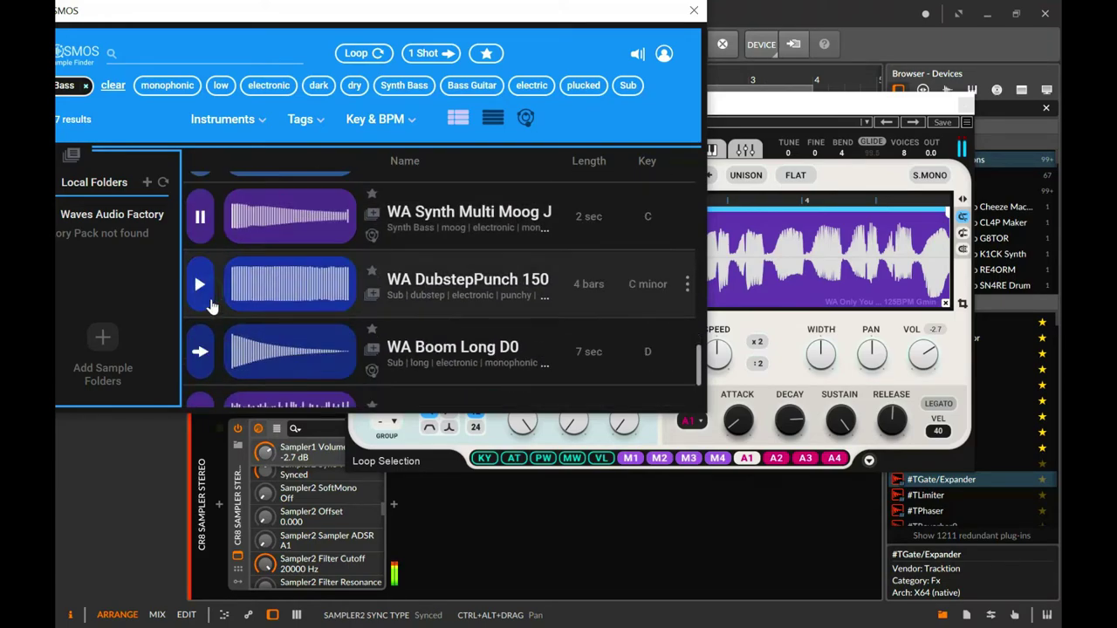
pyautogui.click(208, 296)
pyautogui.scroll(-1, 208, 301)
pyautogui.click(198, 310)
pyautogui.scroll(-2, 196, 318)
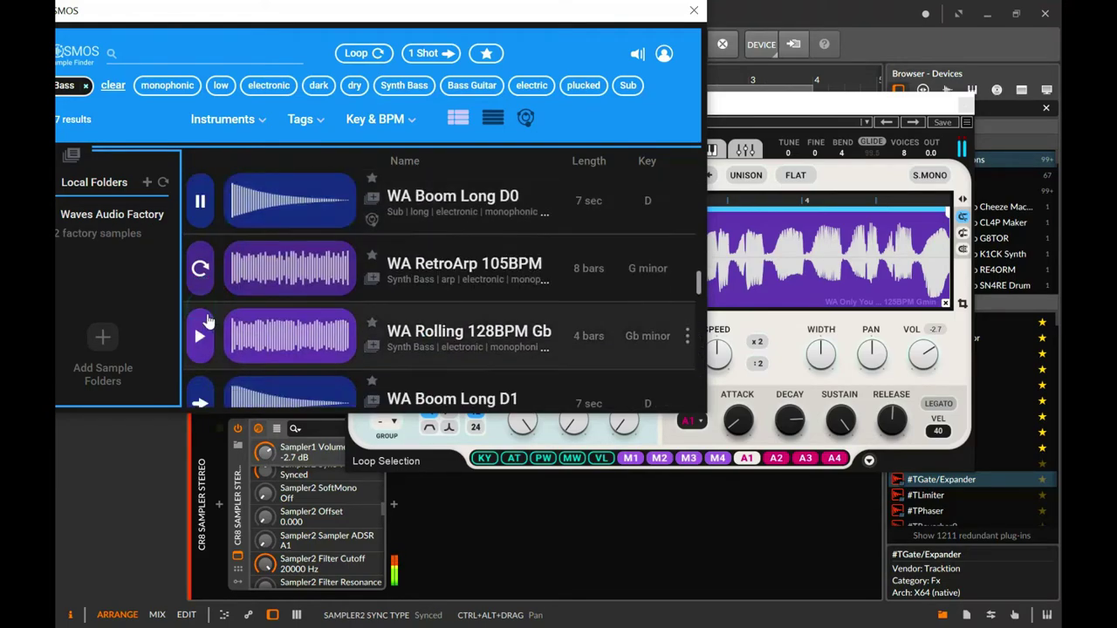
# Audition WA RetroArp 105BPM, WA BS SynthBass X66, WA Bass 4Bars Scavo and WA Run Psy Bass 135B further down the Bass results.
pyautogui.click(200, 261)
pyautogui.scroll(-1, 201, 340)
pyautogui.scroll(-1, 201, 341)
pyautogui.click(200, 338)
pyautogui.scroll(-1, 197, 339)
pyautogui.click(194, 338)
pyautogui.scroll(-1, 194, 338)
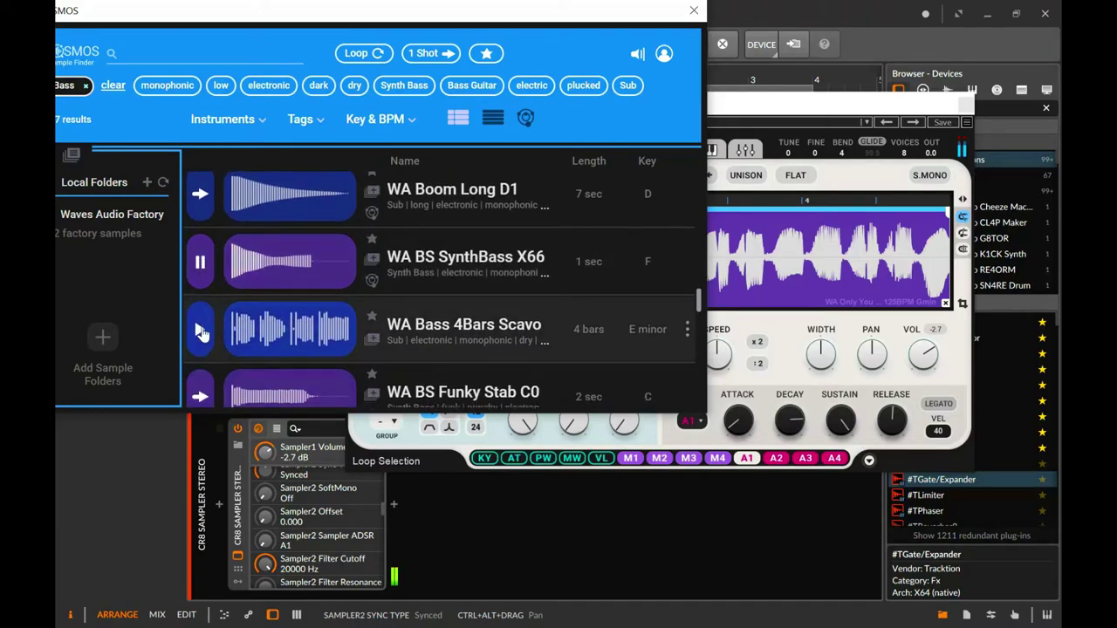
pyautogui.click(201, 330)
pyautogui.click(201, 389)
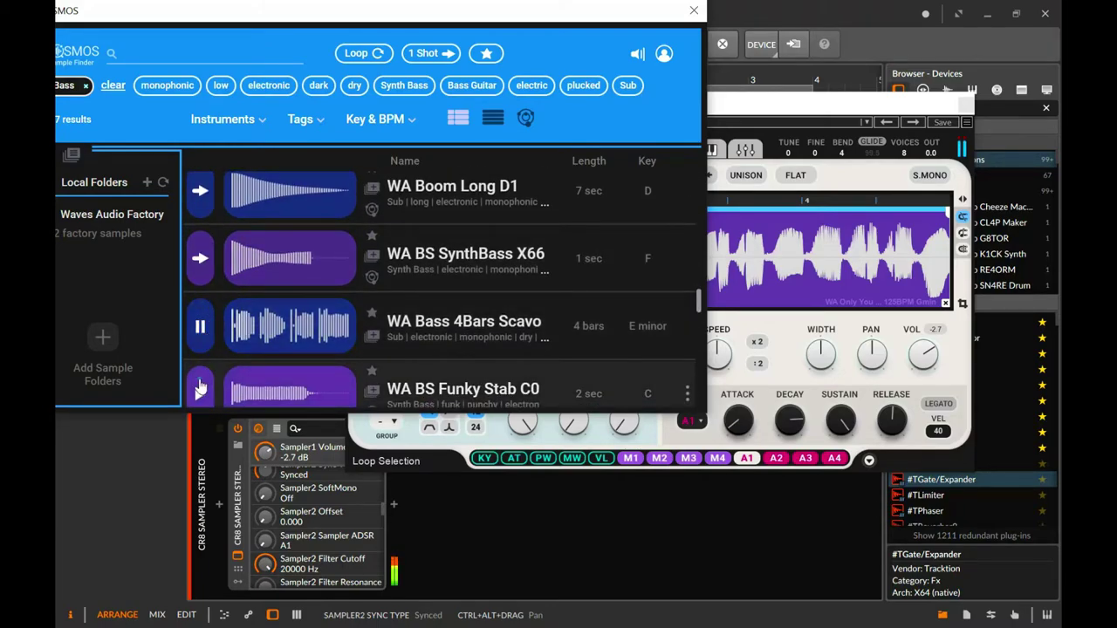
pyautogui.scroll(-1, 207, 388)
pyautogui.click(199, 384)
pyautogui.scroll(-1, 194, 378)
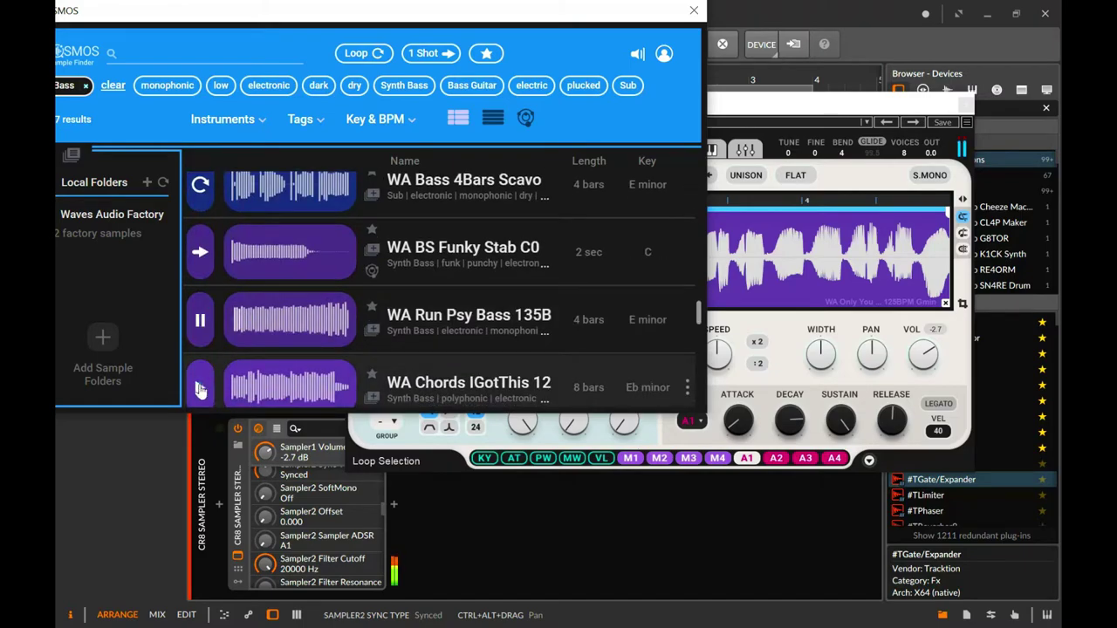
# Audition the bass samples down the list, from WA Chords IGotThis 12 to WA SquarePhat A1.
pyautogui.click(206, 384)
pyautogui.scroll(-2, 209, 367)
pyautogui.click(212, 375)
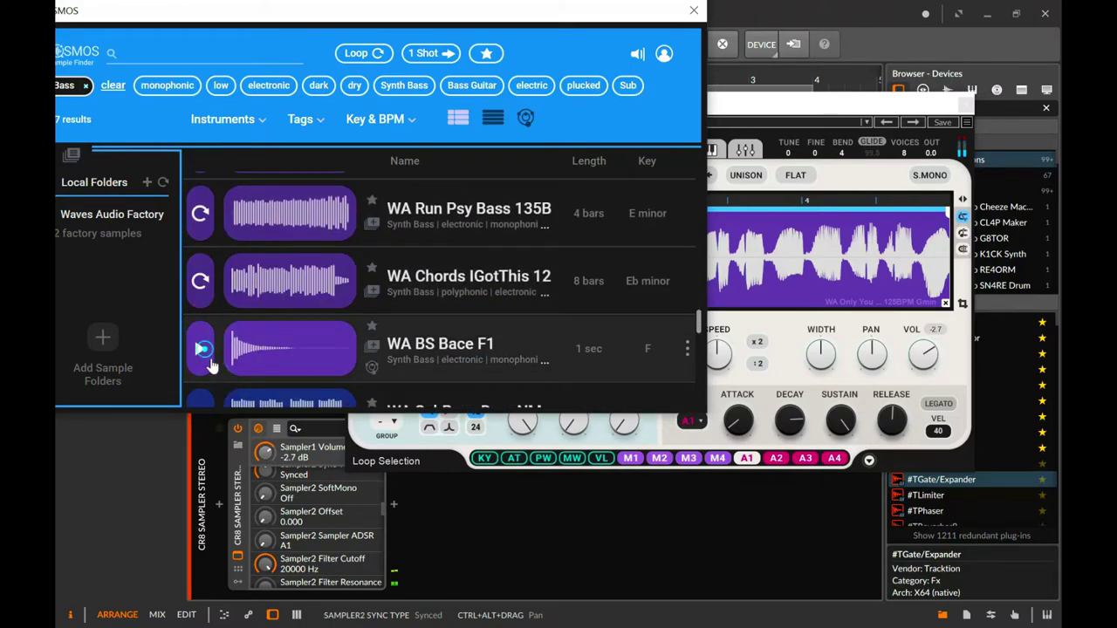
pyautogui.scroll(-1, 210, 365)
pyautogui.click(201, 360)
pyautogui.scroll(-1, 206, 369)
pyautogui.click(209, 367)
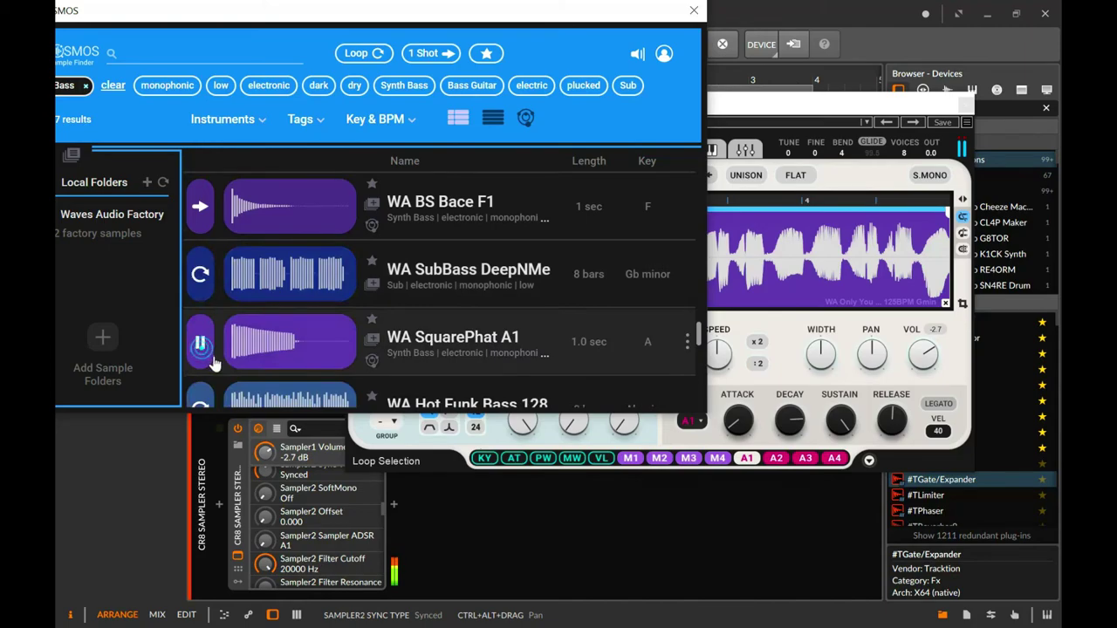
# Audition bass samples back up the list, including WA BS Funky Stab C0, WA RetroArp 105BPM and WA Boom Long D0.
pyautogui.moveTo(335, 10); pyautogui.dragTo(556, 82)
pyautogui.scroll(4, 558, 292)
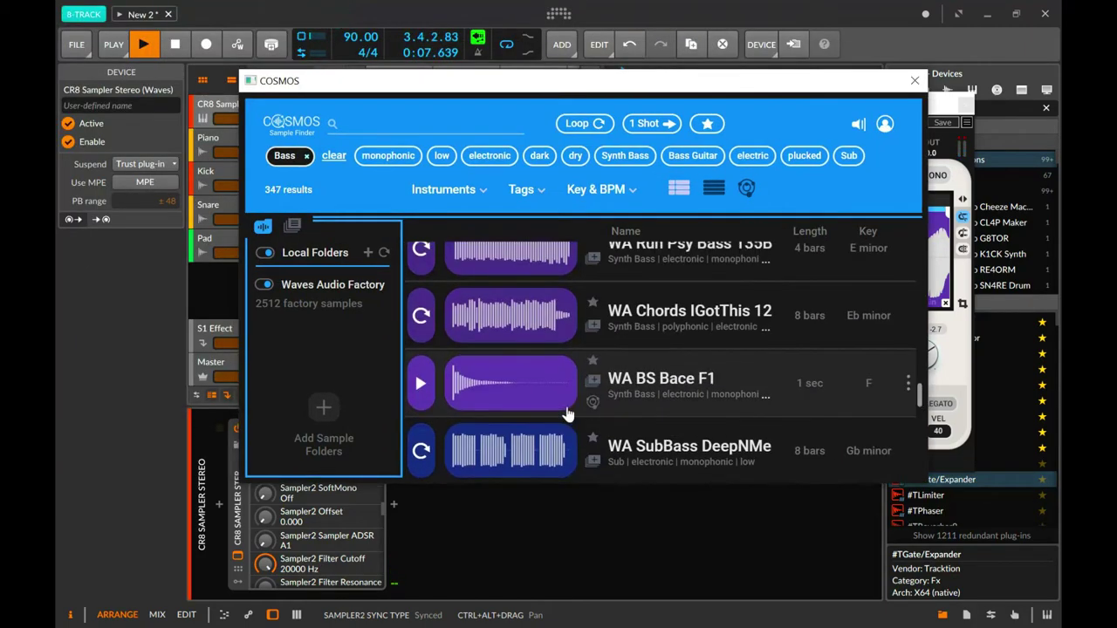
pyautogui.click(432, 295)
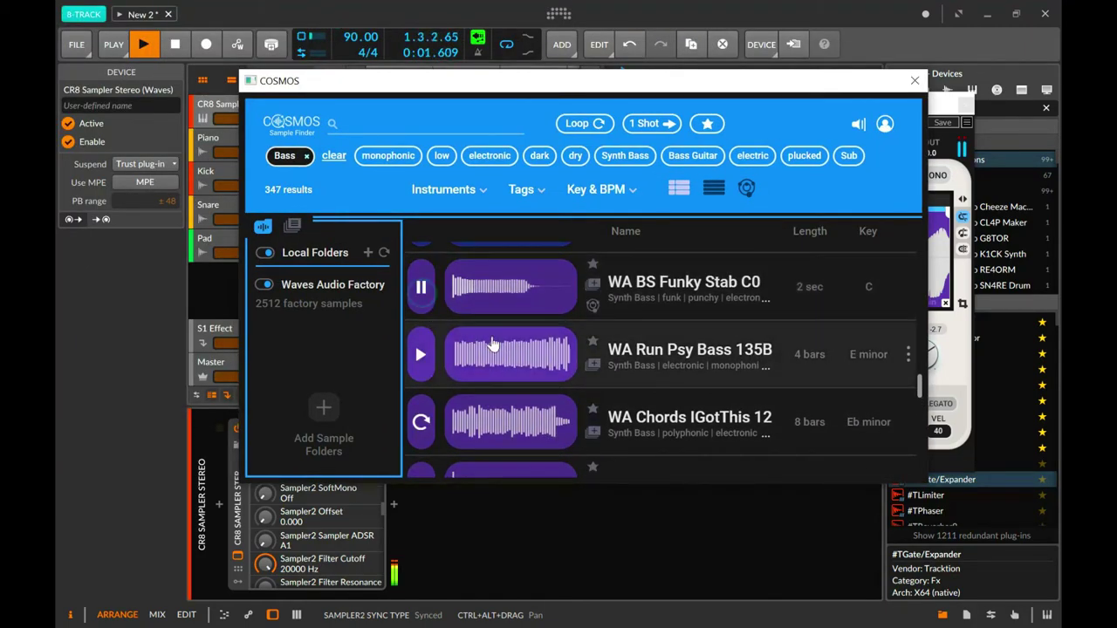
pyautogui.scroll(1, 432, 295)
pyautogui.click(432, 295)
pyautogui.scroll(1, 429, 298)
pyautogui.click(432, 297)
pyautogui.scroll(1, 441, 294)
pyautogui.click(423, 268)
pyautogui.scroll(1, 436, 296)
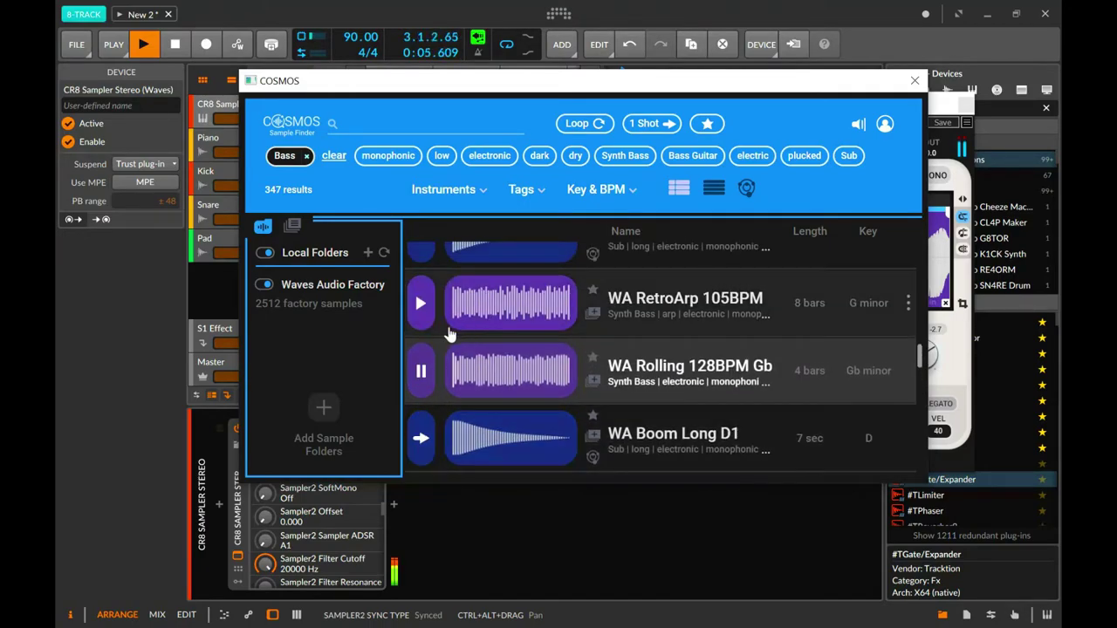
pyautogui.click(436, 307)
pyautogui.scroll(2, 440, 310)
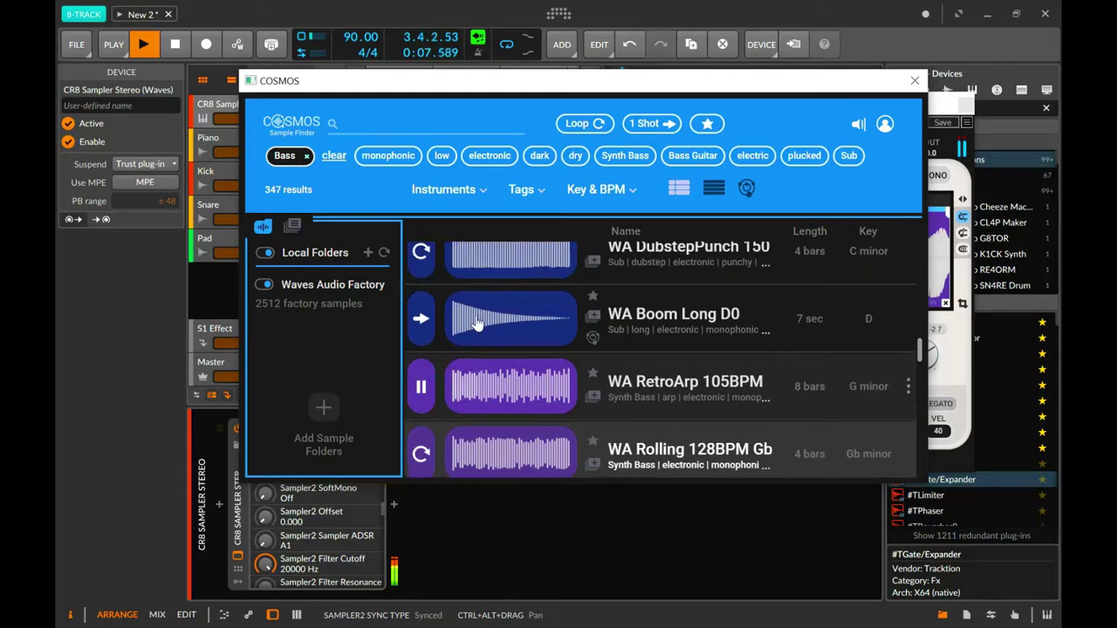
pyautogui.click(423, 339)
pyautogui.scroll(1, 436, 339)
pyautogui.click(423, 342)
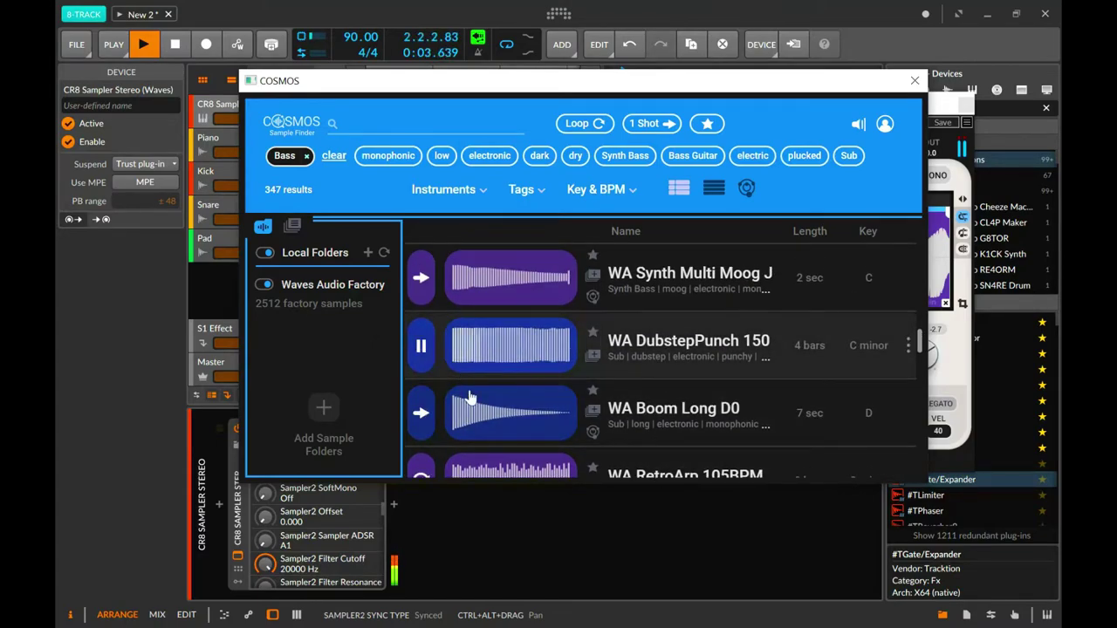
# Load the WA Boom Long D0 sample into the CR8 sampler and close the COSMOS sample finder.
pyautogui.moveTo(445, 127); pyautogui.dragTo(621, 262)
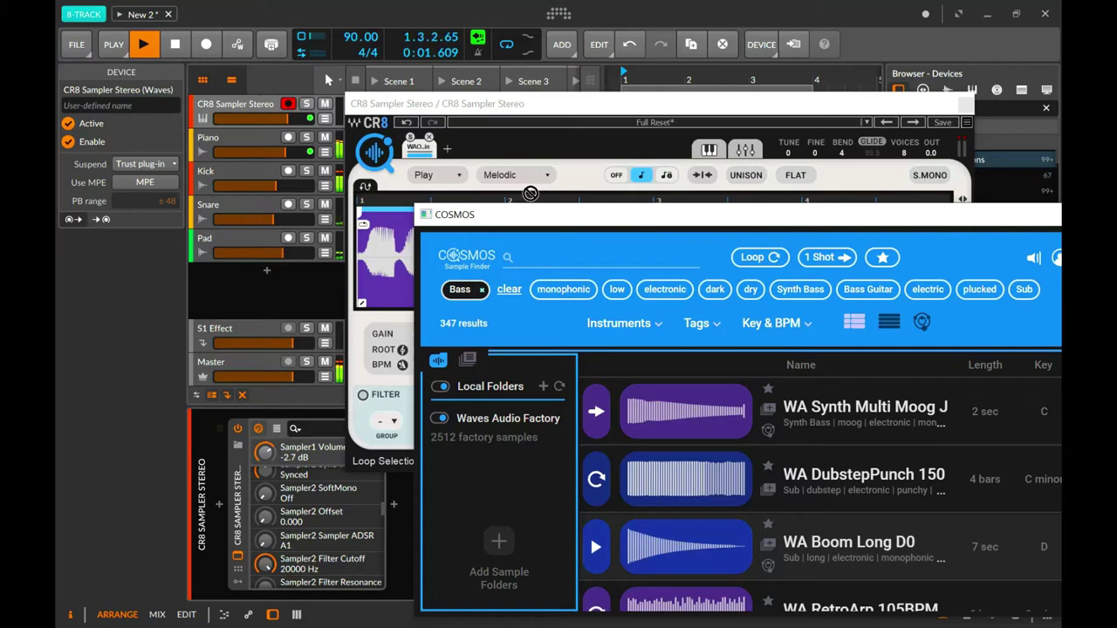
pyautogui.moveTo(534, 219); pyautogui.dragTo(528, 297)
pyautogui.moveTo(666, 505); pyautogui.dragTo(621, 259)
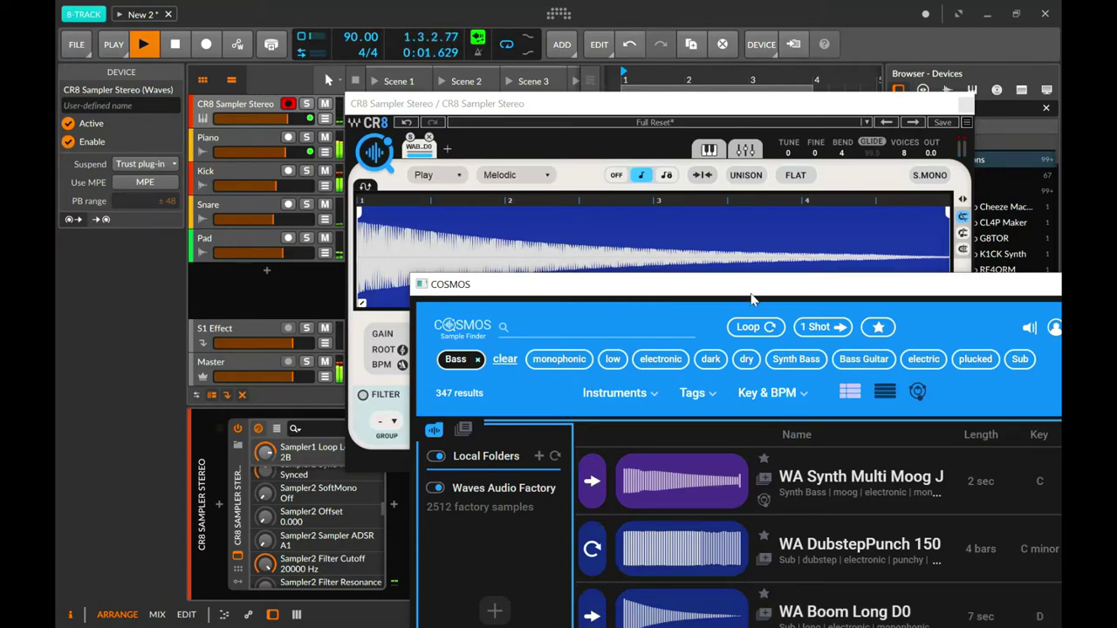
pyautogui.moveTo(752, 296); pyautogui.dragTo(564, 181)
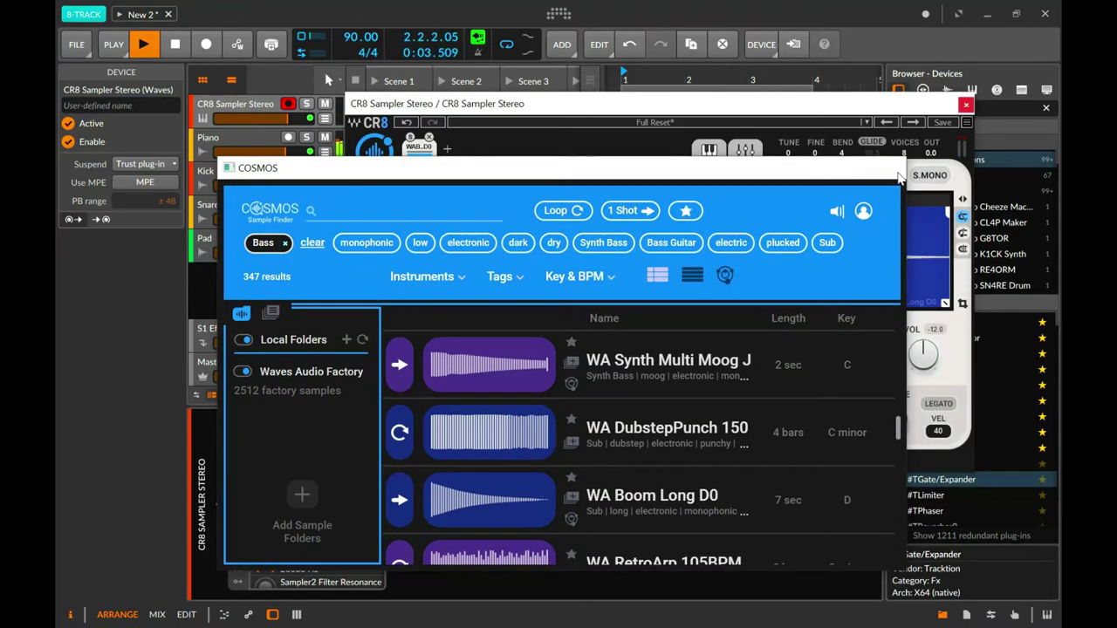
pyautogui.click(898, 173)
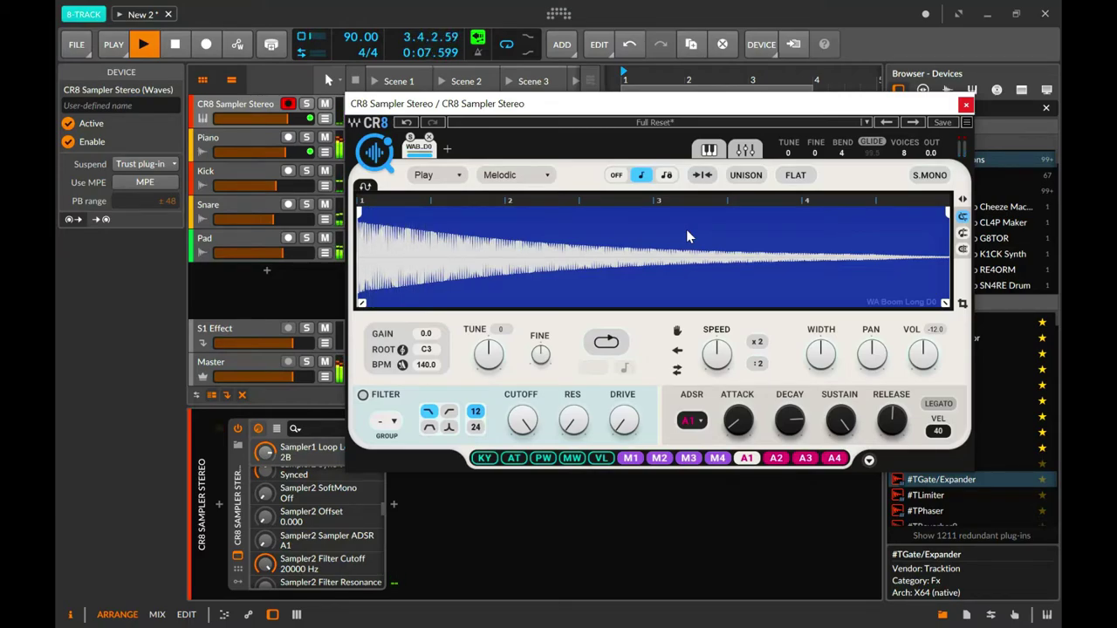
# Close the CR8 sampler window and stop playback with the transport loop switched off.
pyautogui.press('space')
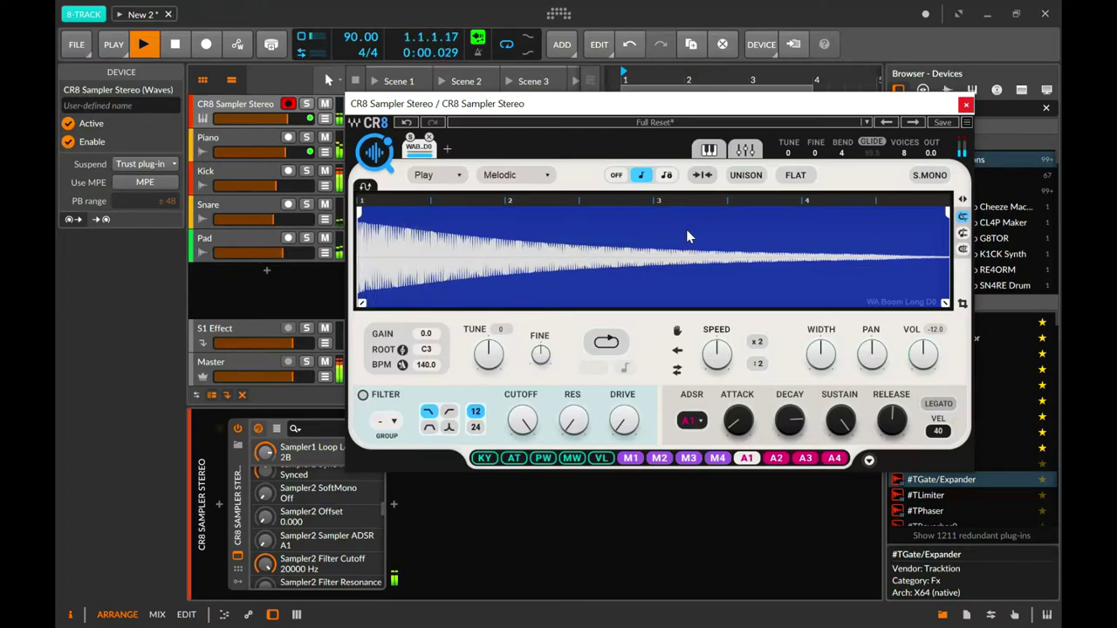
pyautogui.click(965, 106)
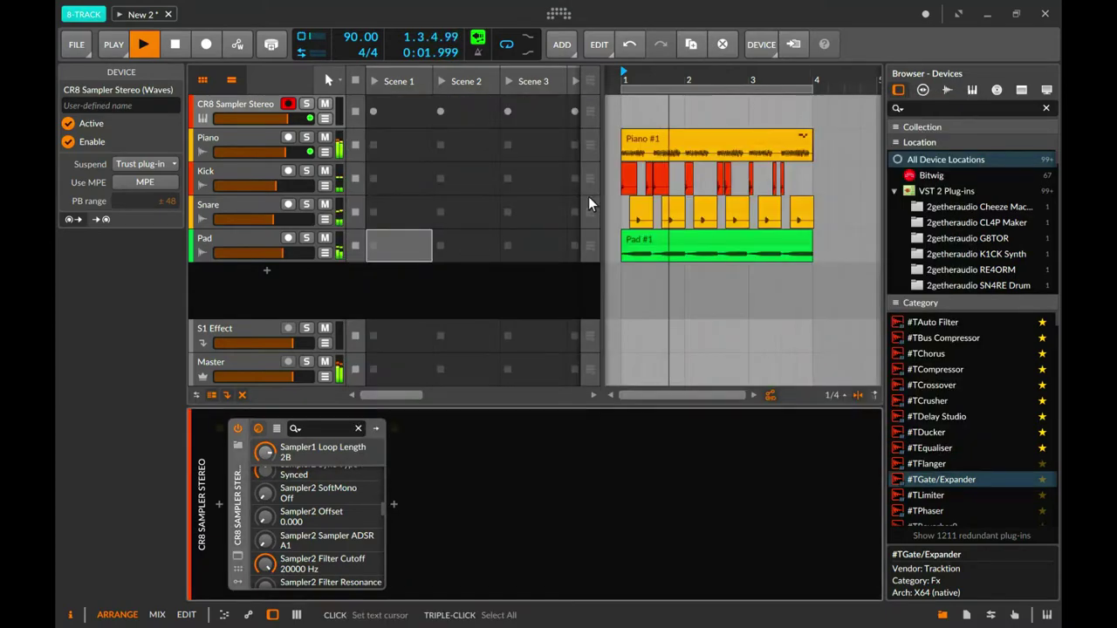
pyautogui.hotkey('alt', '2')
pyautogui.hotkey('alt', '1')
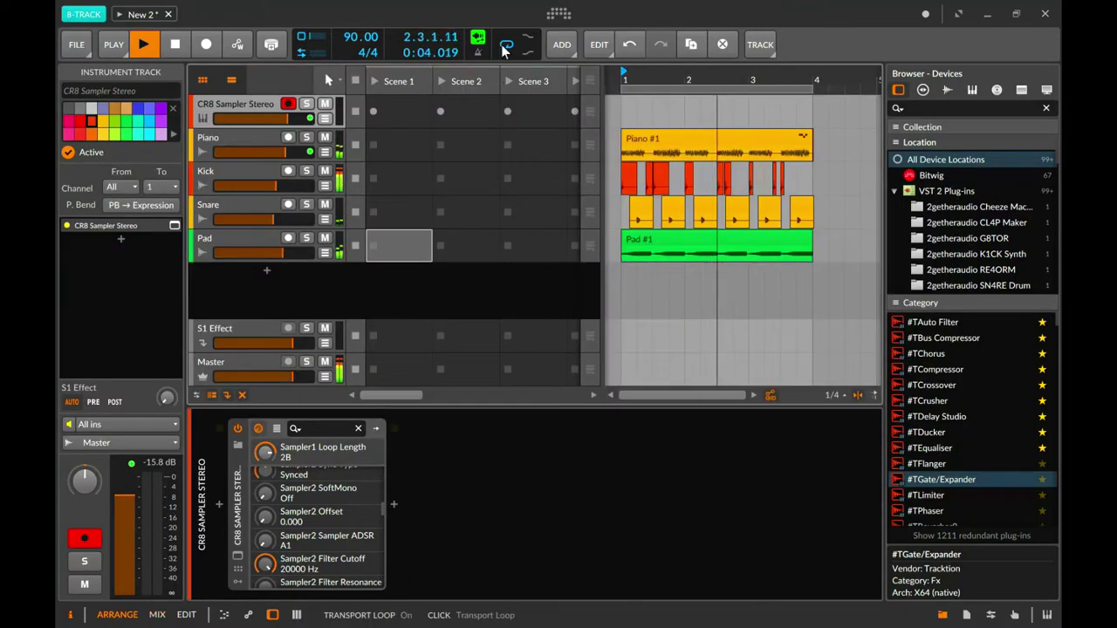
pyautogui.press('space')
pyautogui.click(505, 44)
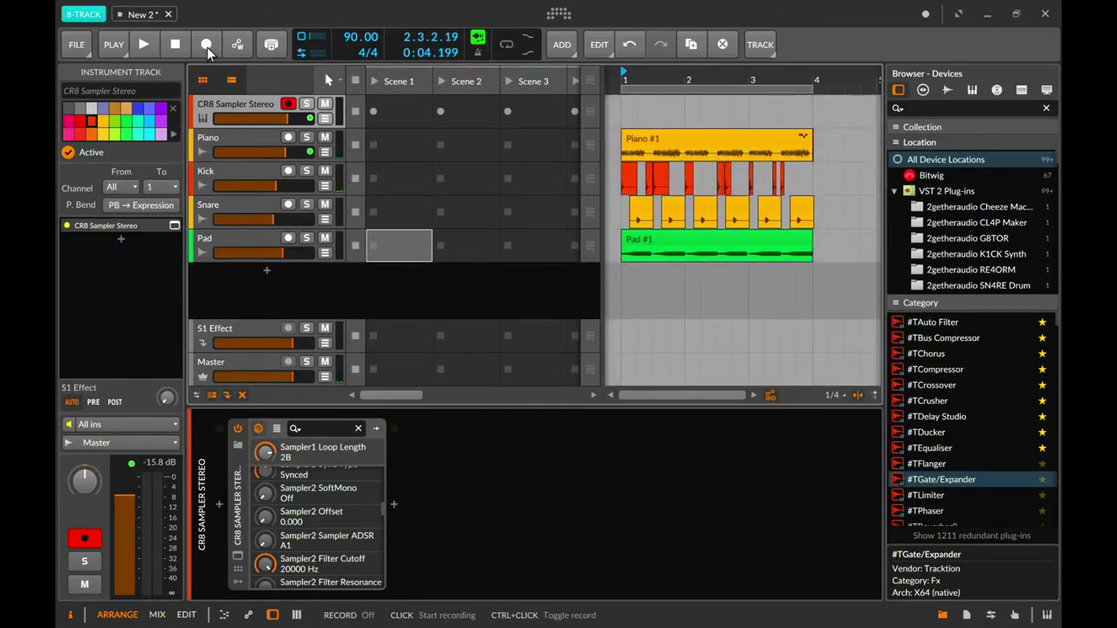
pyautogui.click(207, 47)
pyautogui.press('space')
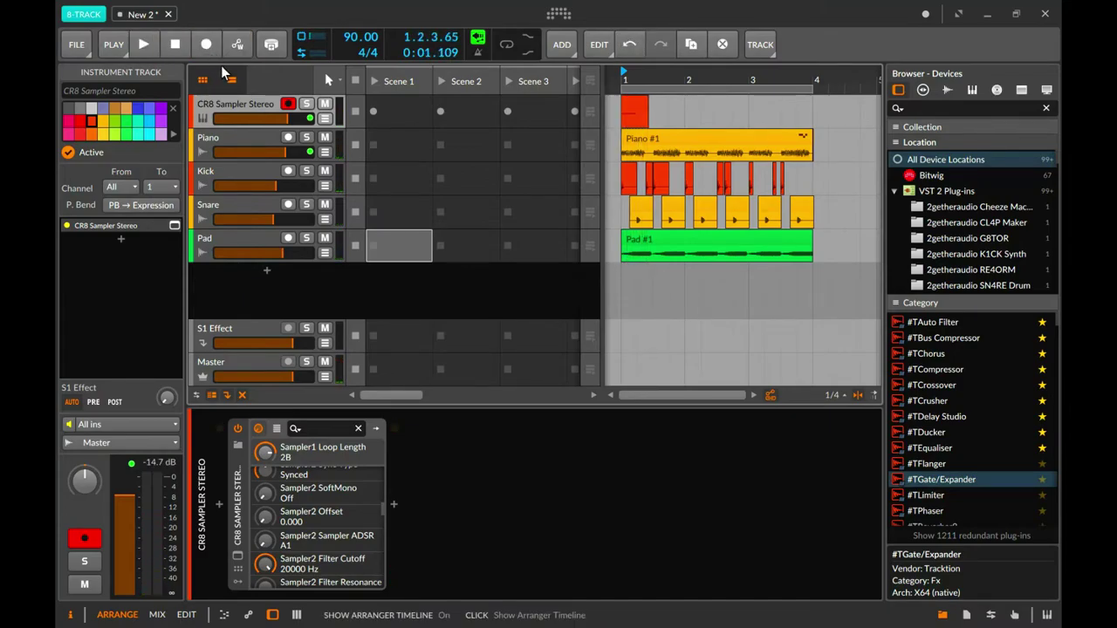
pyautogui.hotkey('ctrl', 'z')
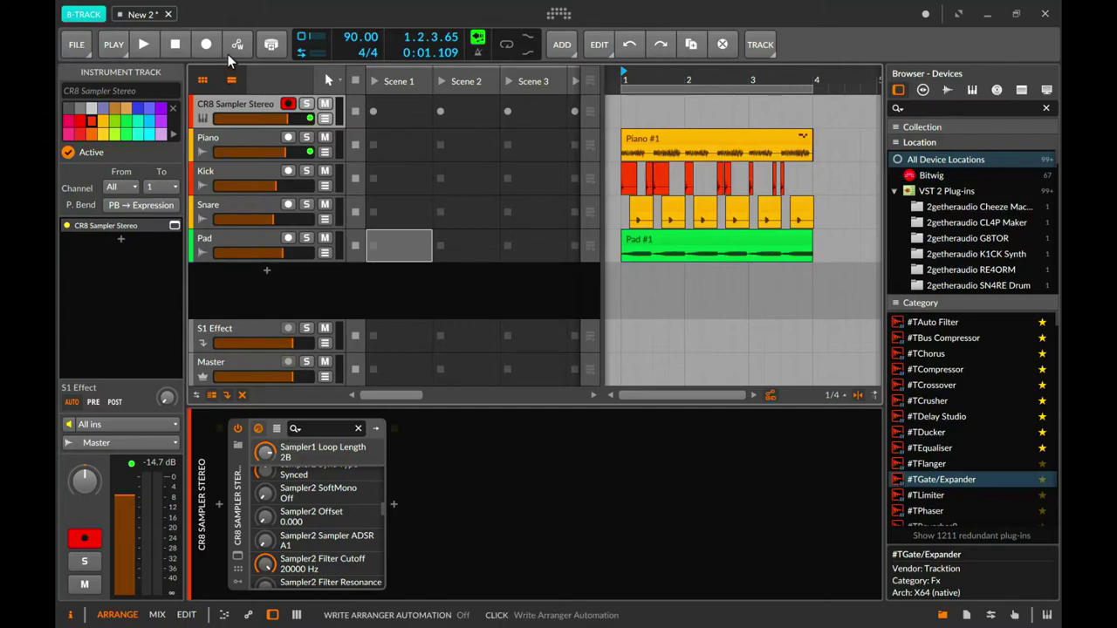
# Record a bass clip just over three bars long on the CR8 Sampler Stereo track and open it in the note editor.
pyautogui.click(206, 45)
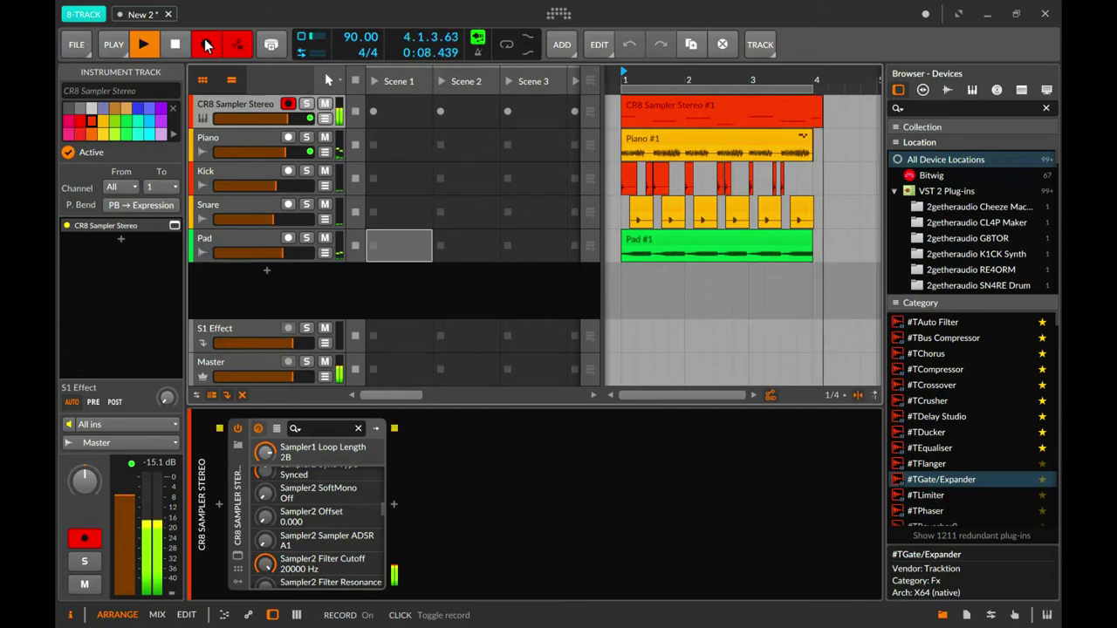
pyautogui.click(207, 45)
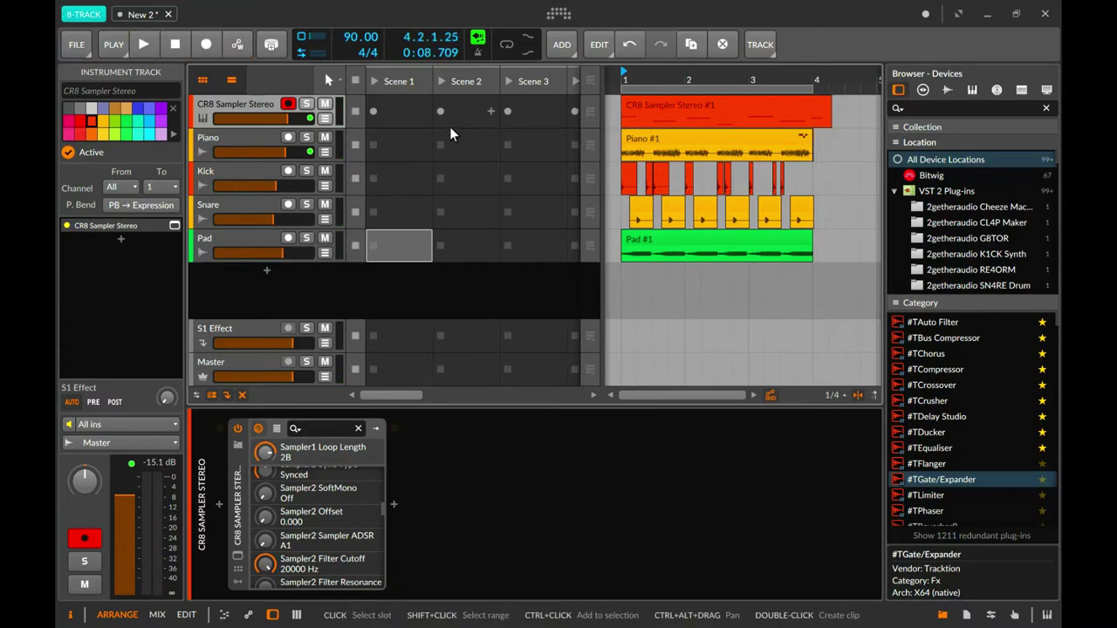
pyautogui.click(790, 104)
pyautogui.doubleClick(790, 105)
# Play the arrangement from the start with the transport loop turned on.
pyautogui.press('space')
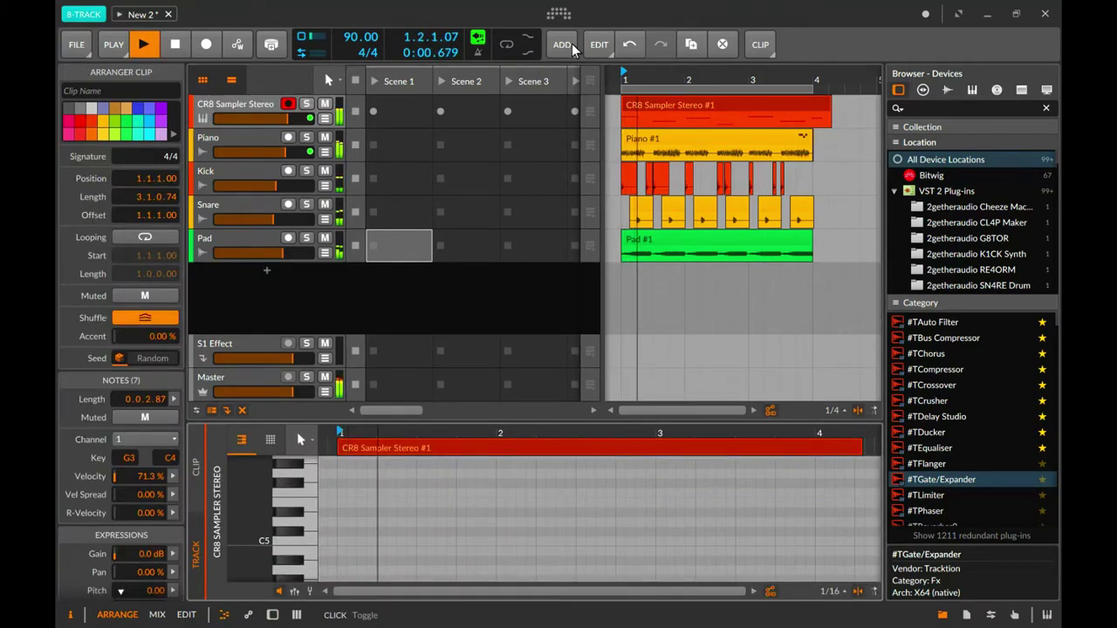
pyautogui.click(510, 52)
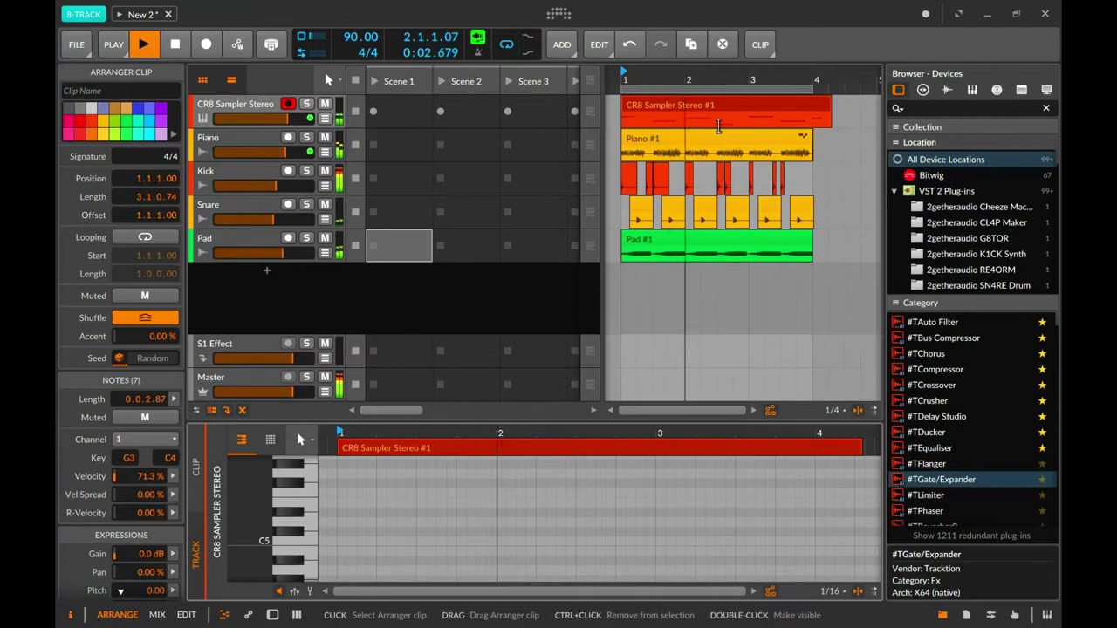
pyautogui.scroll(3, 820, 474)
pyautogui.scroll(-5, 790, 524)
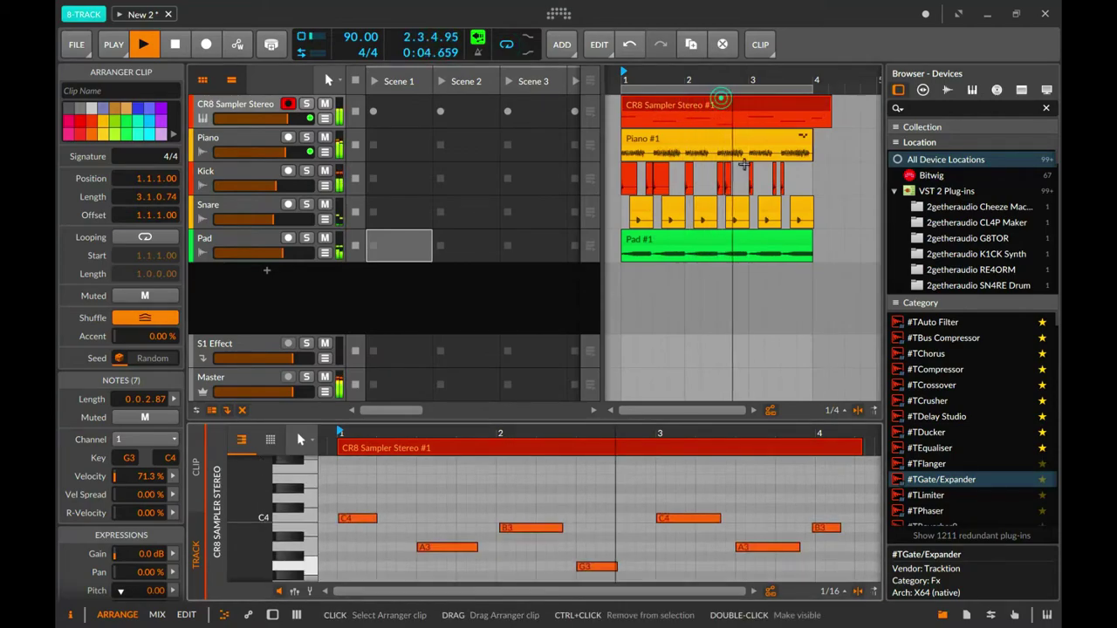
pyautogui.doubleClick(752, 546)
pyautogui.click(820, 529)
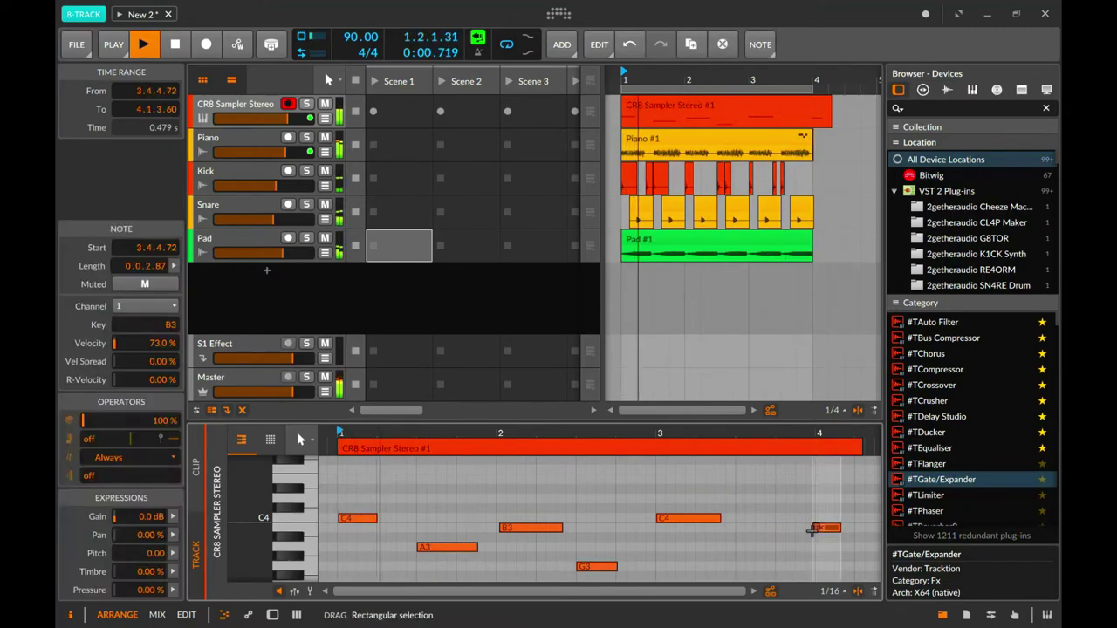
pyautogui.moveTo(829, 535); pyautogui.dragTo(818, 534)
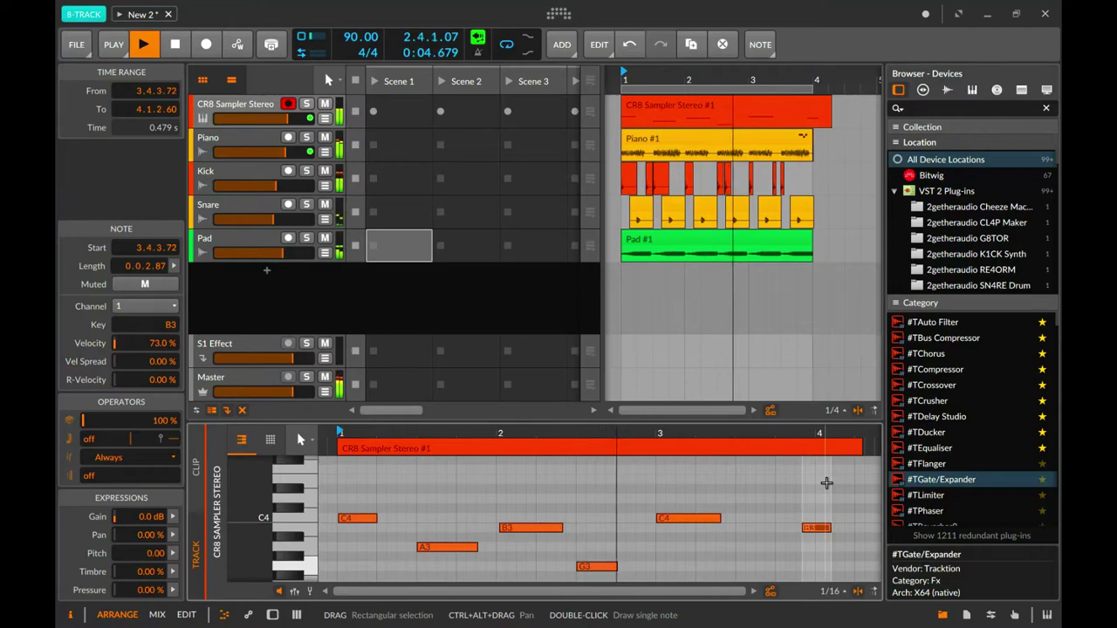
pyautogui.hotkey('ctrl', 'z')
pyautogui.hotkey('ctrl', 'z')
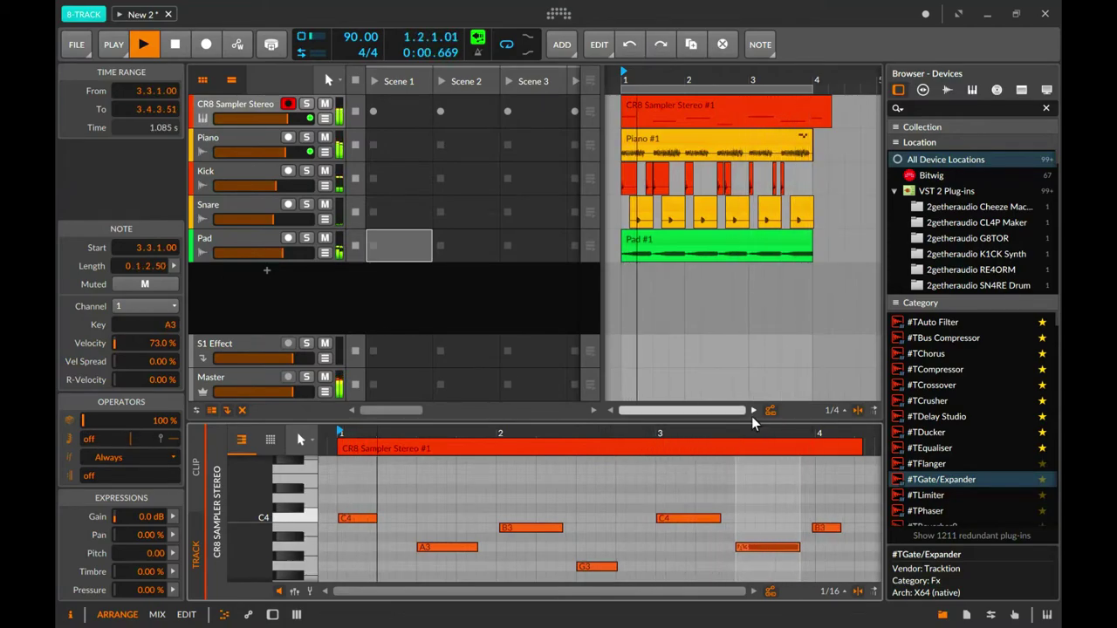
# Replace the A3 note in bar 3 with the final B3, starting at 3.3.1 and lasting until 4.1.1.
pyautogui.moveTo(825, 536); pyautogui.dragTo(747, 537)
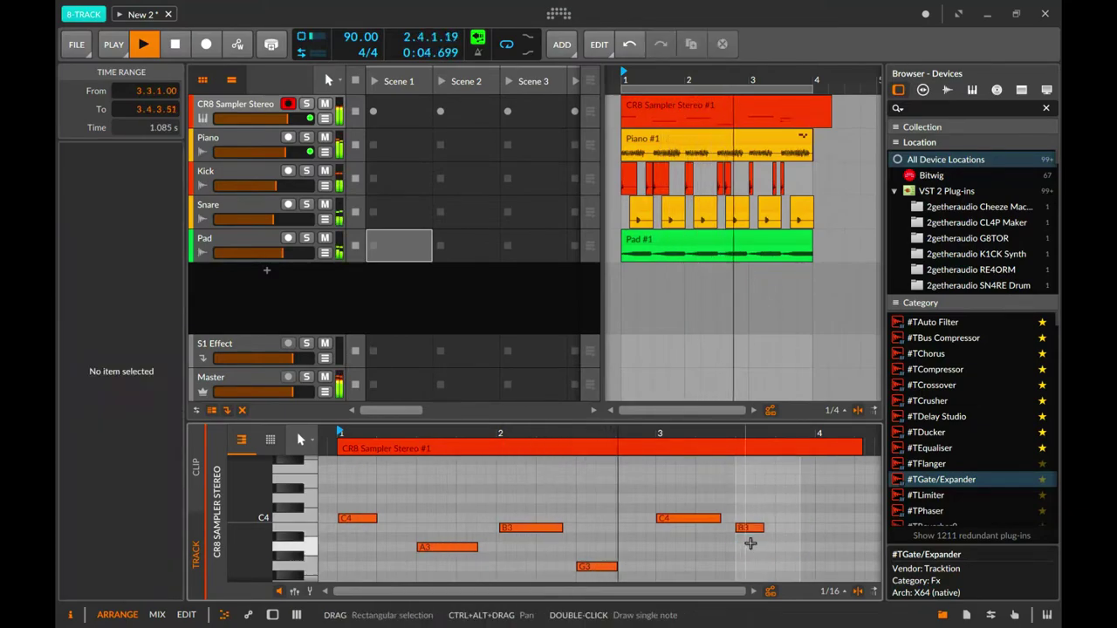
pyautogui.moveTo(761, 530); pyautogui.dragTo(818, 531)
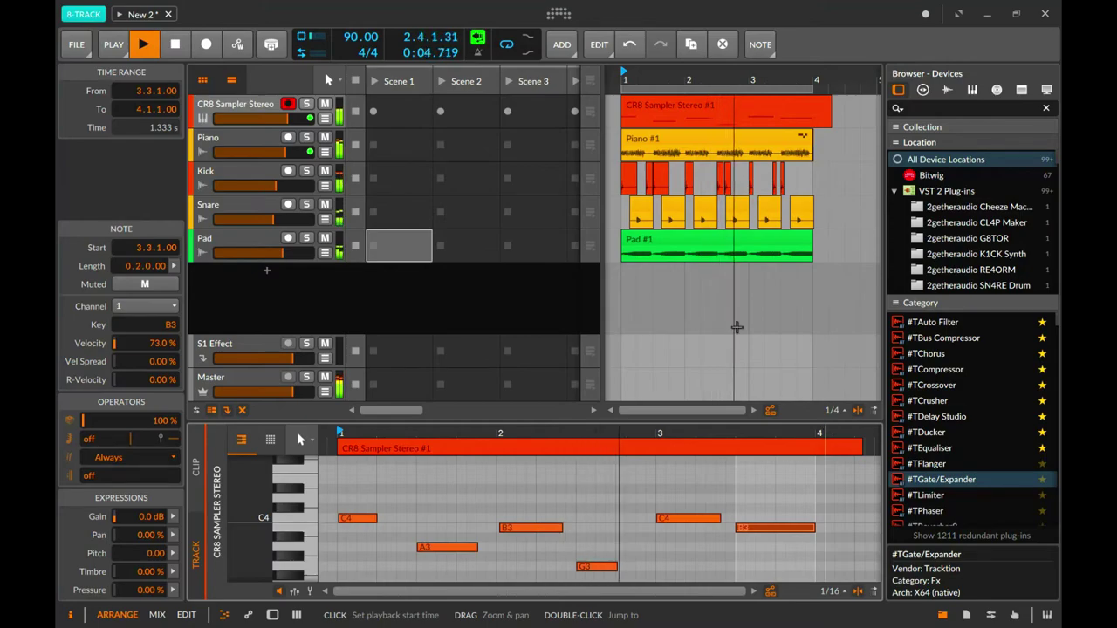
# Quantize all the notes in the recorded bass clip.
pyautogui.moveTo(788, 470); pyautogui.dragTo(341, 544)
pyautogui.rightClick(355, 521)
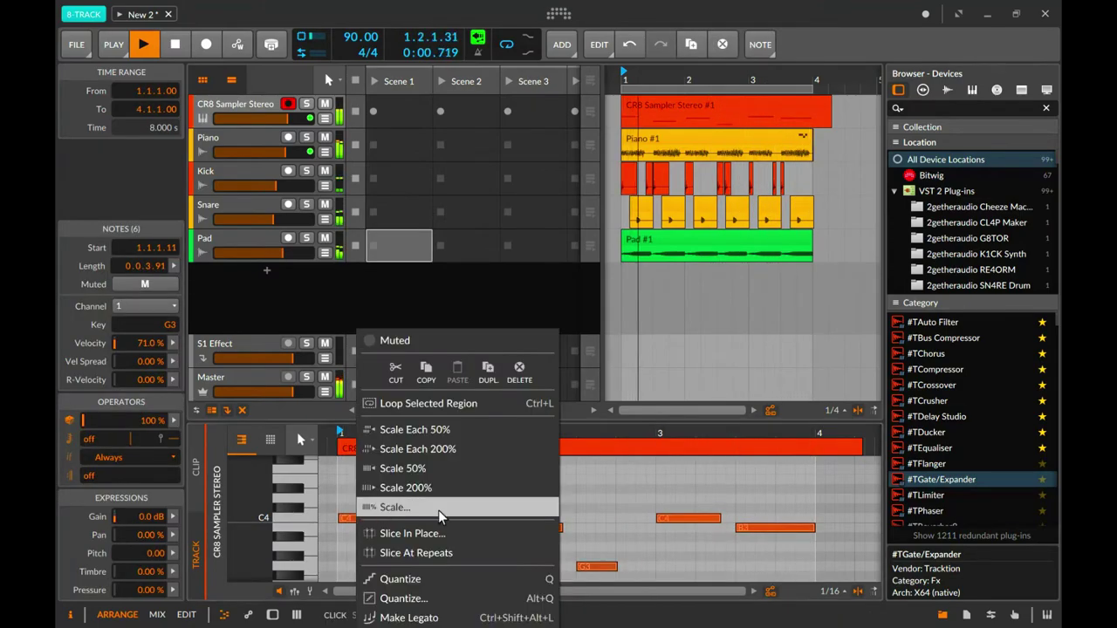
pyautogui.click(427, 579)
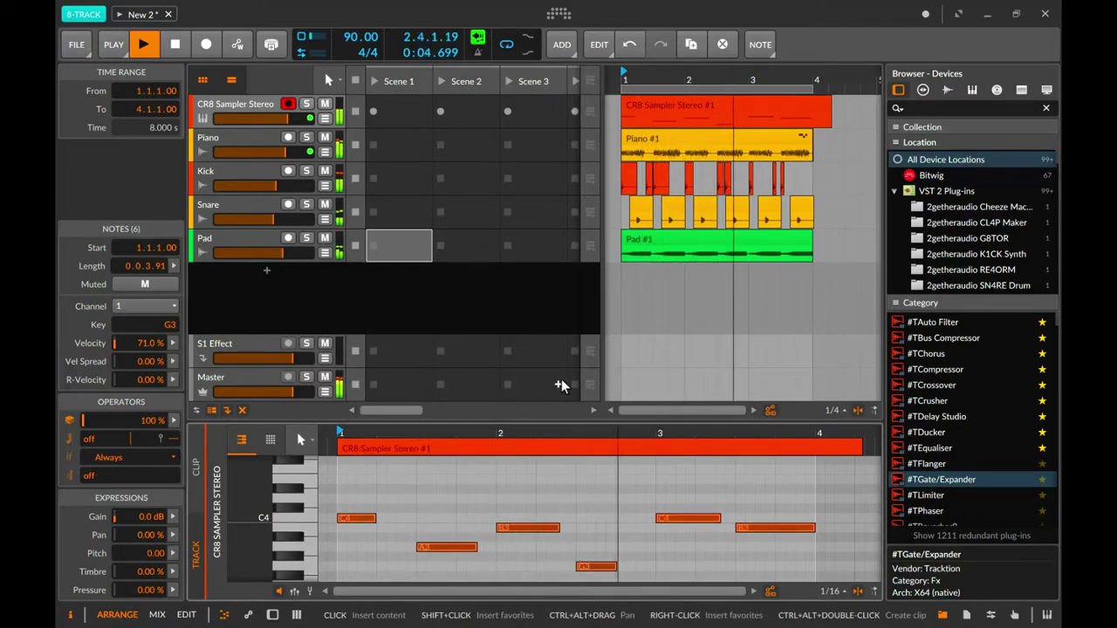
pyautogui.hotkey('alt', '2')
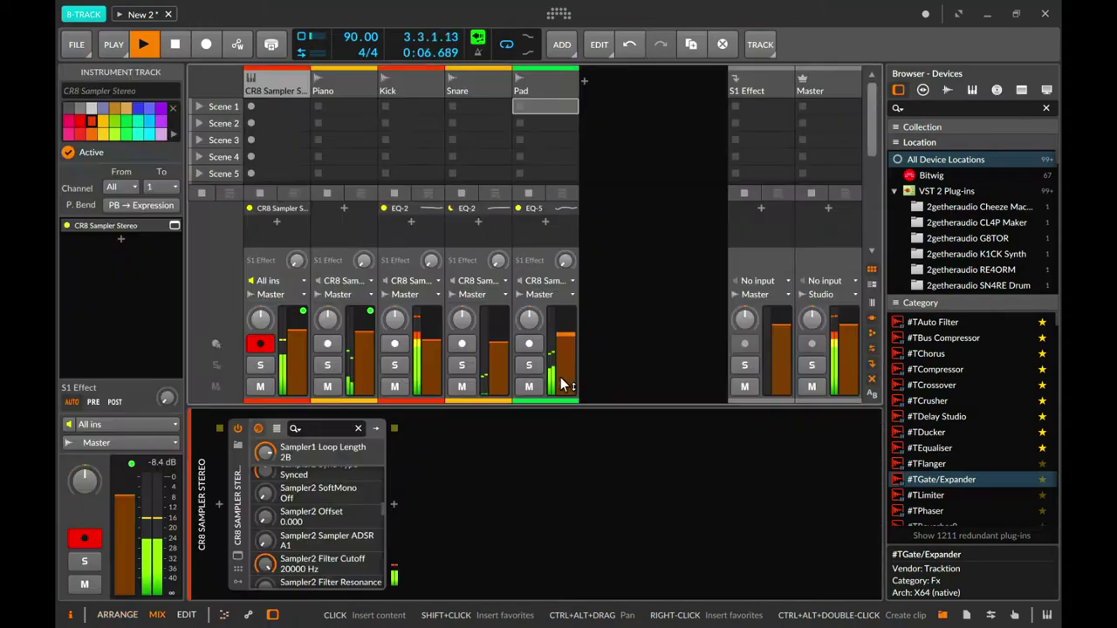
pyautogui.hotkey('alt', '1')
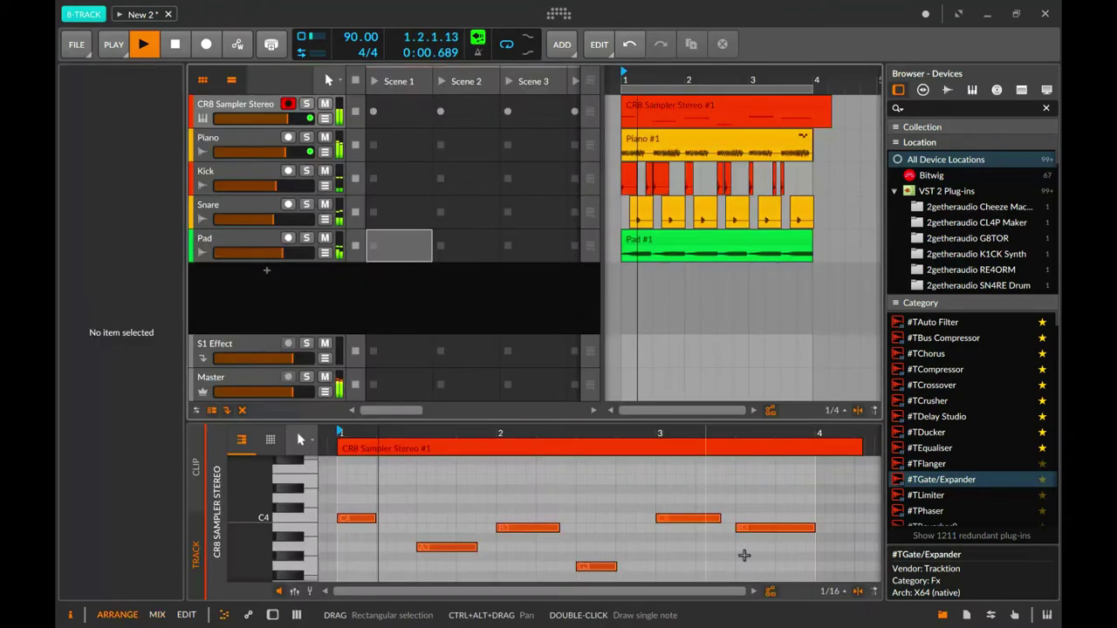
# Set the length of the C4 note at bar 3 to 0.1.3.00 and switch to the mixer view.
pyautogui.click(720, 518)
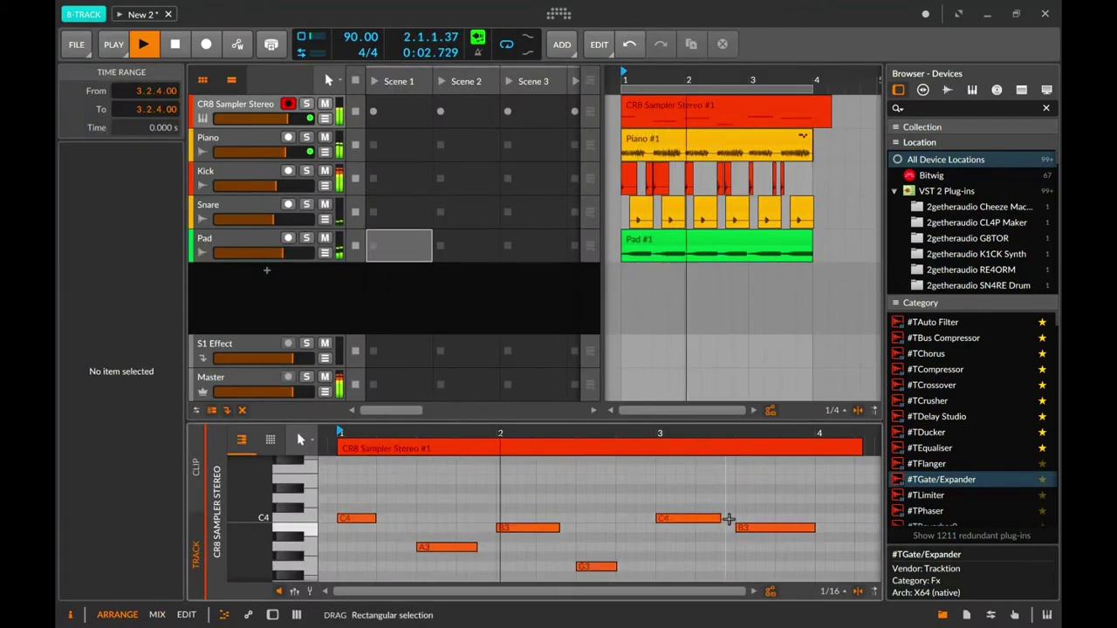
pyautogui.moveTo(715, 518); pyautogui.dragTo(735, 518)
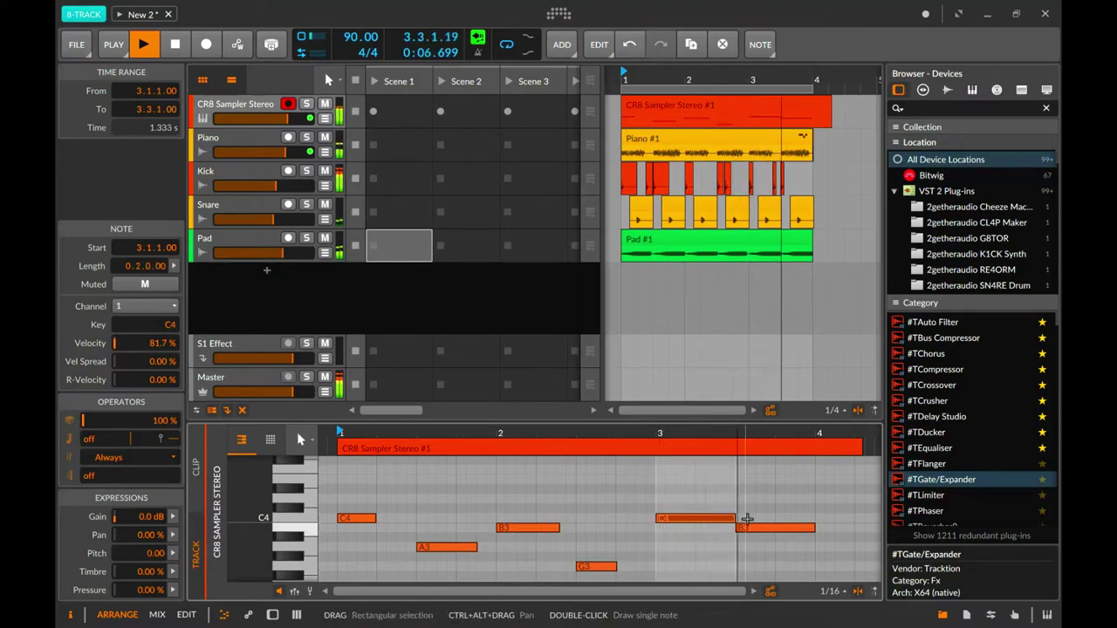
pyautogui.moveTo(731, 518); pyautogui.dragTo(724, 518)
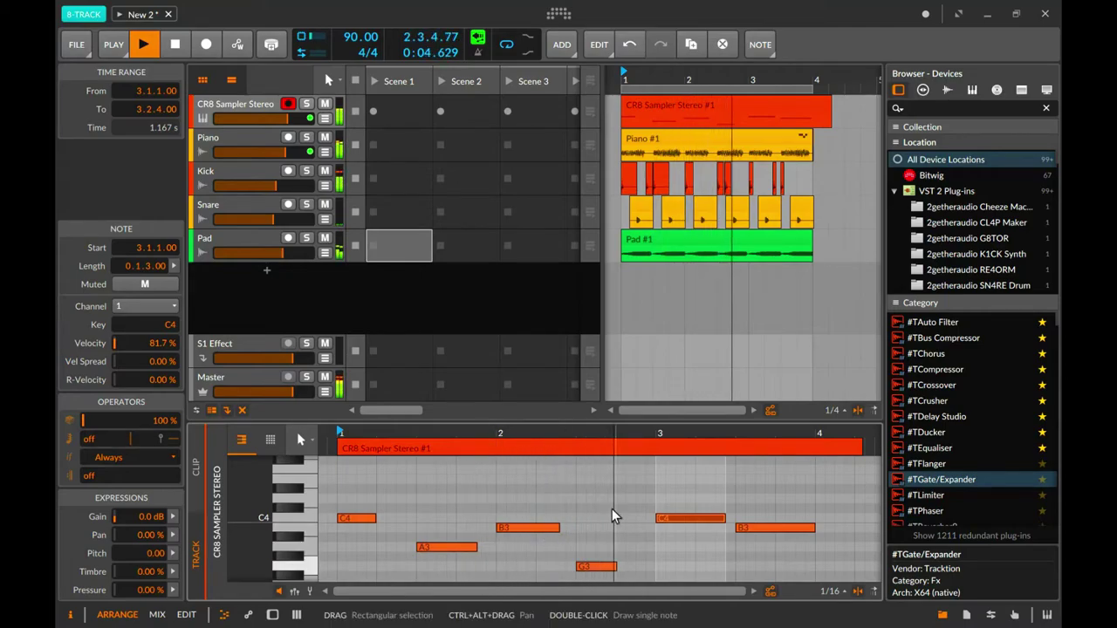
pyautogui.hotkey('alt', '2')
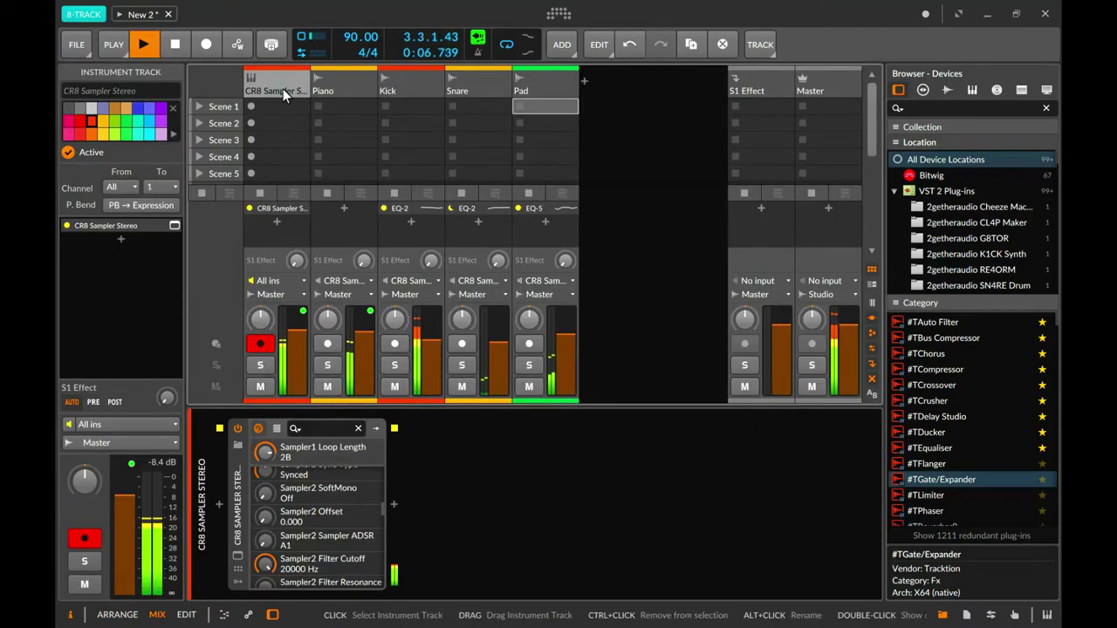
# Open the CR8 sampler window on the CR8 track and set the bass sample's Tune to -1.
pyautogui.click(237, 554)
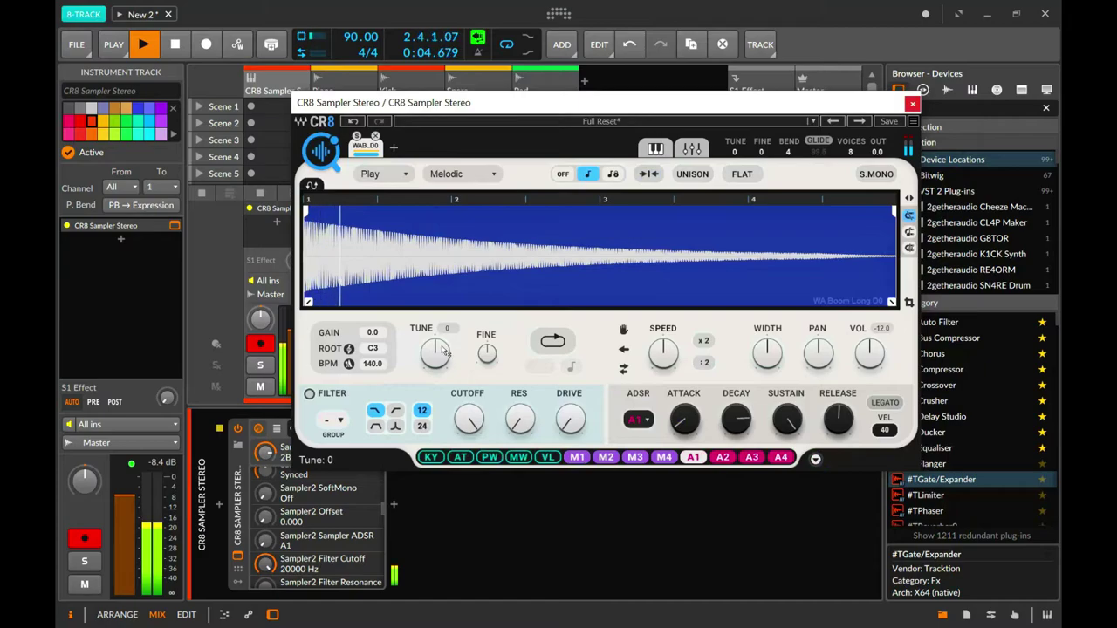
pyautogui.moveTo(441, 349); pyautogui.dragTo(440, 345)
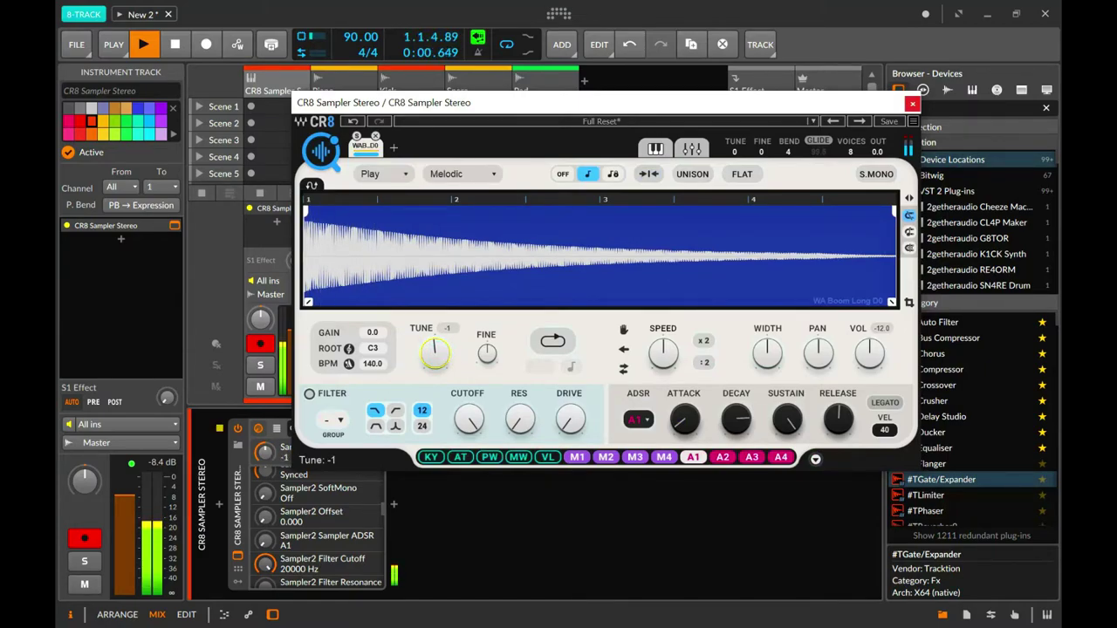
pyautogui.moveTo(487, 361)
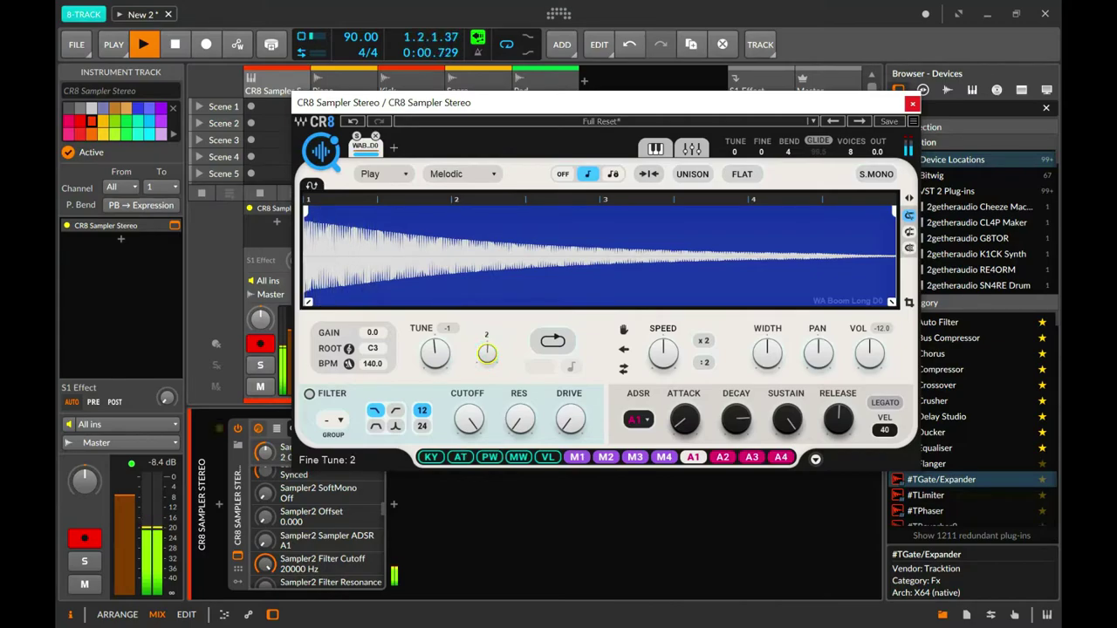
# Raise the bass sample's Drive and Res amounts and adjust its envelope attack time.
pyautogui.moveTo(478, 429)
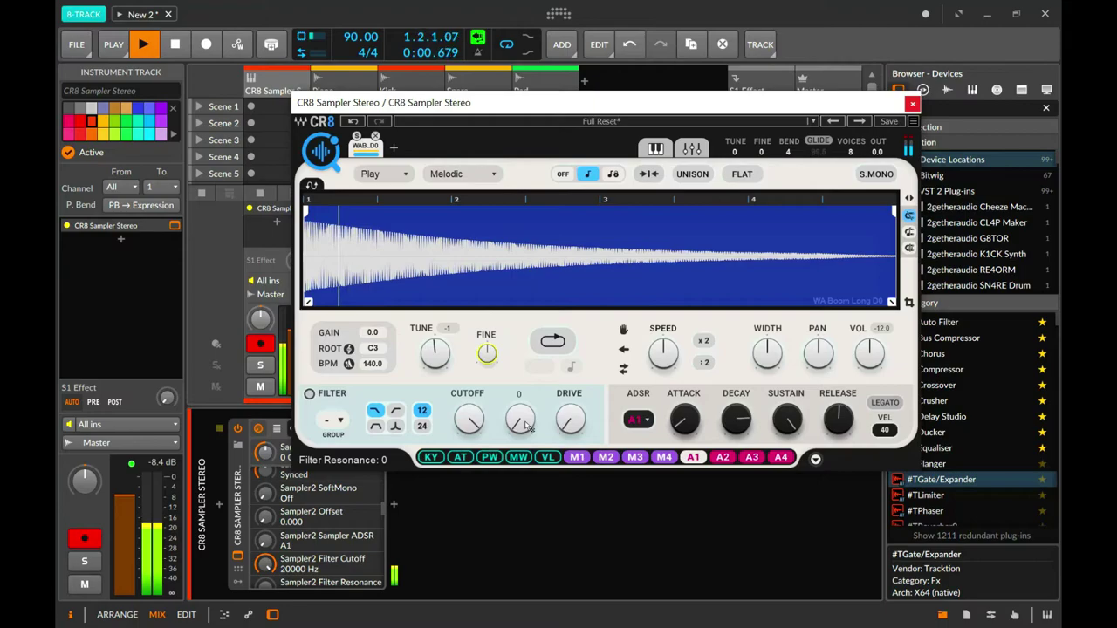
pyautogui.moveTo(570, 421); pyautogui.dragTo(570, 412)
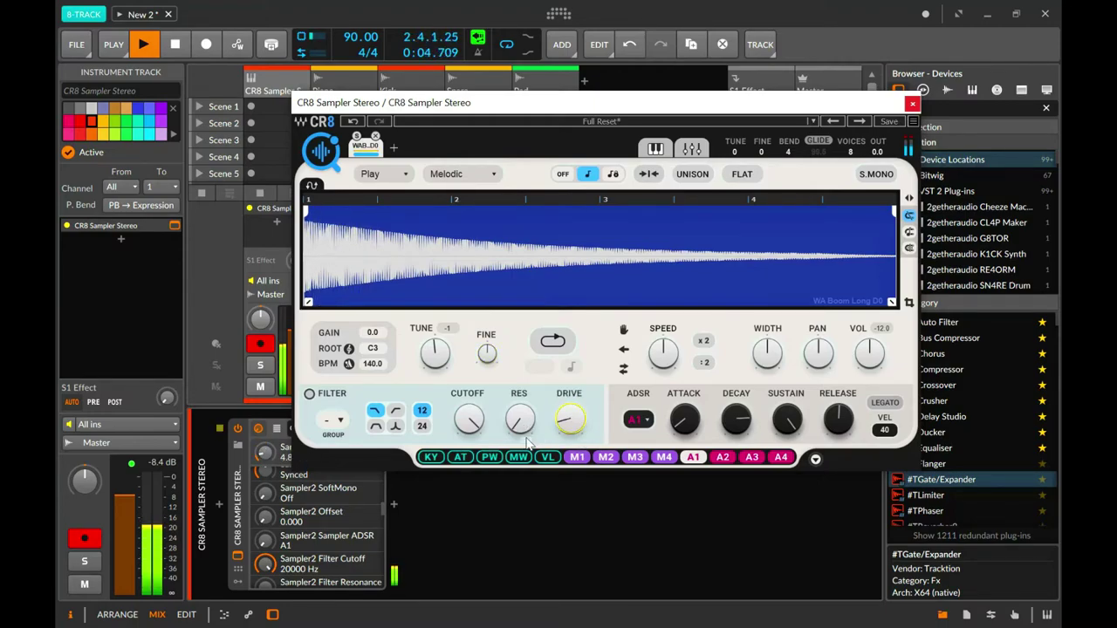
pyautogui.moveTo(530, 412); pyautogui.dragTo(526, 434)
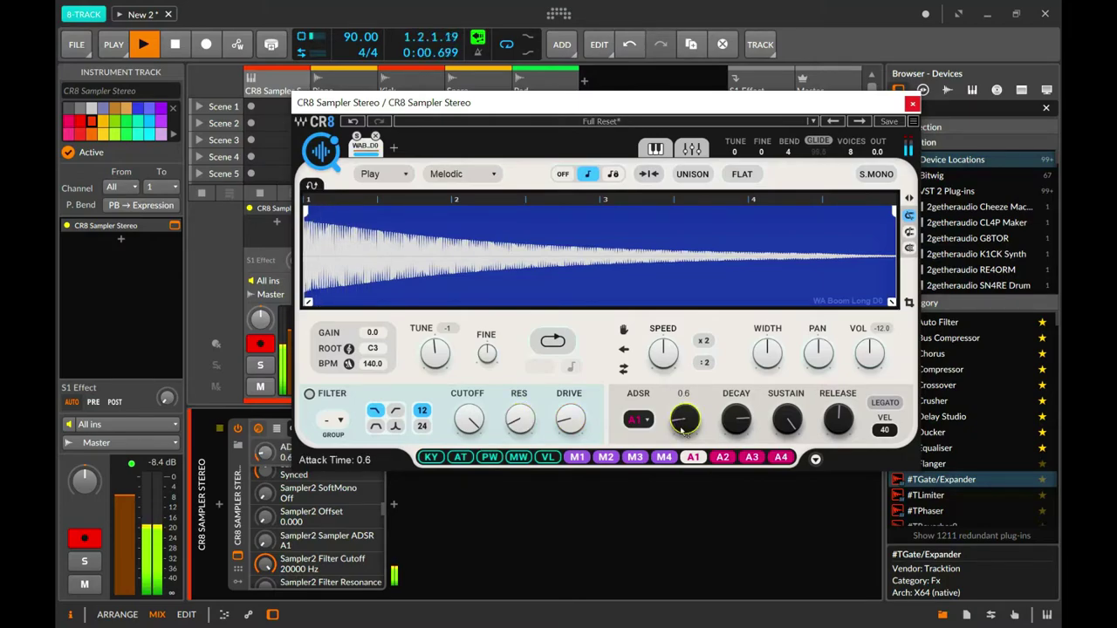
pyautogui.moveTo(684, 420); pyautogui.dragTo(684, 423)
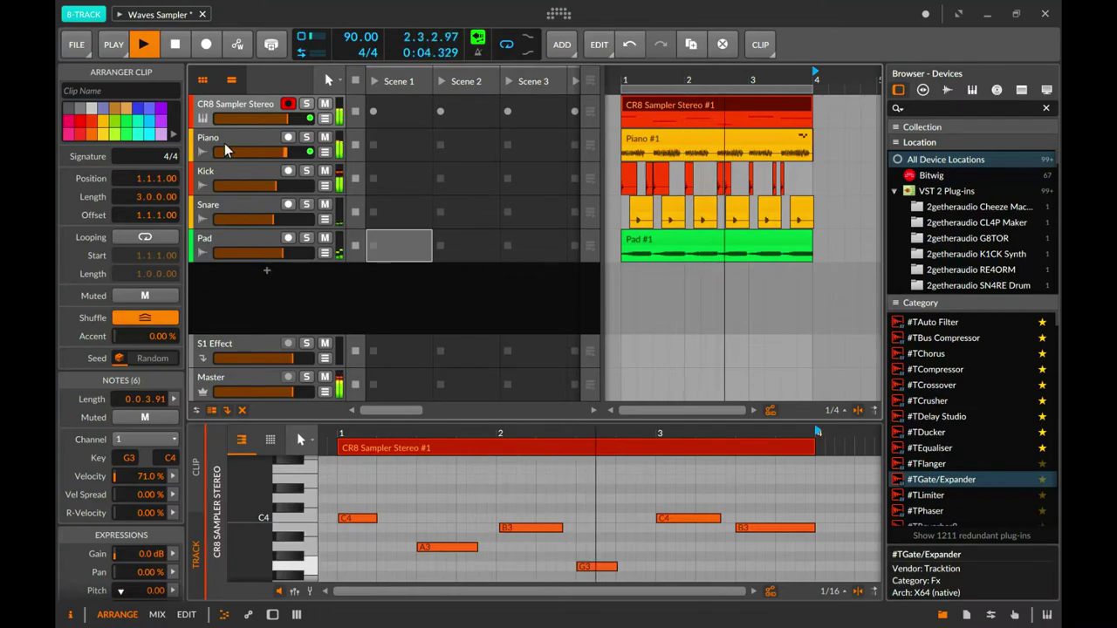
# Add a new audio track below the Pad track.
pyautogui.click(266, 271)
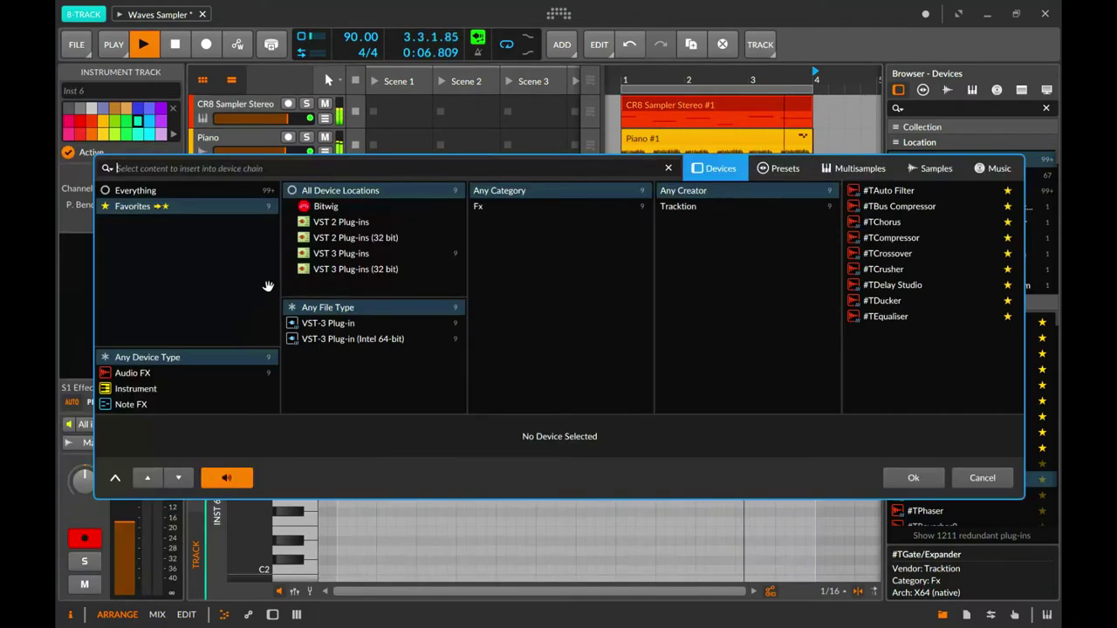
pyautogui.click(981, 478)
pyautogui.rightClick(382, 308)
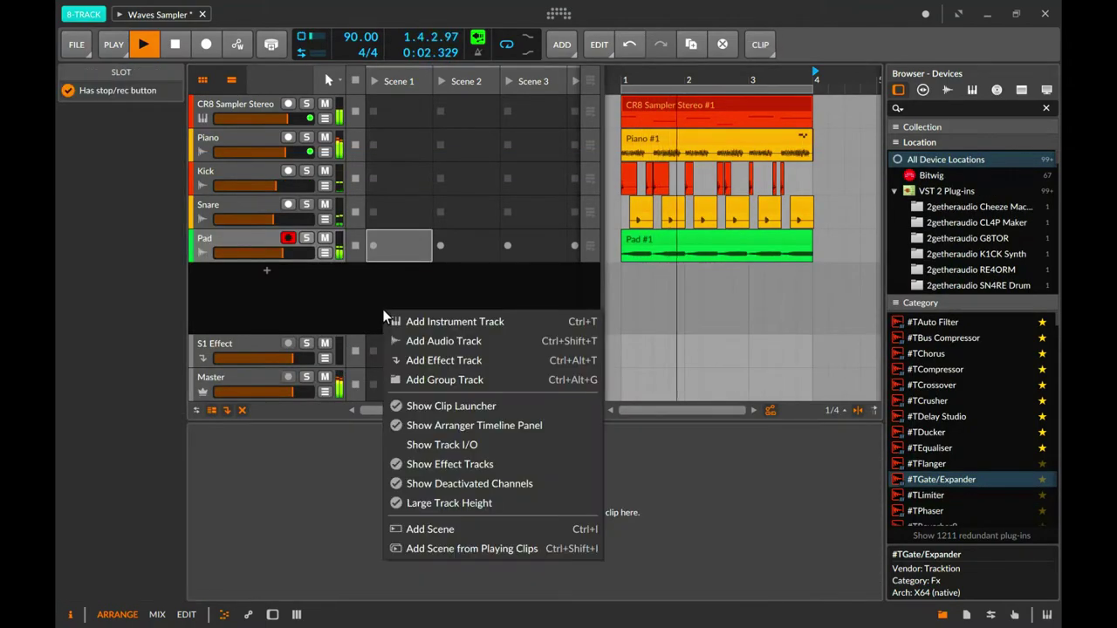
pyautogui.click(472, 344)
# Rename the new audio track as Bass.
pyautogui.rightClick(229, 278)
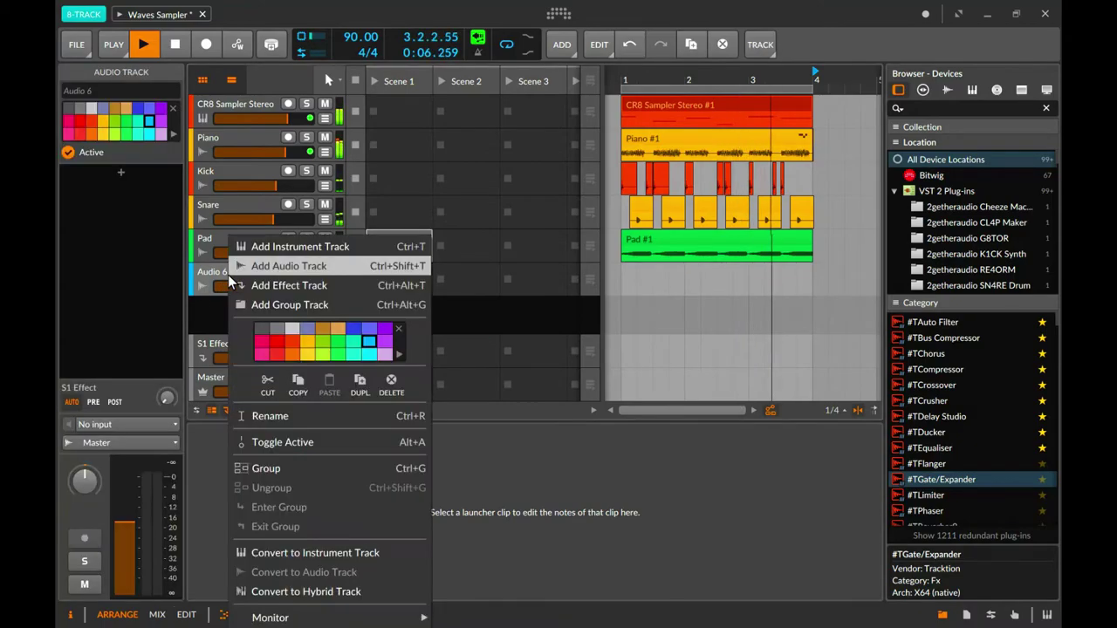
pyautogui.click(310, 415)
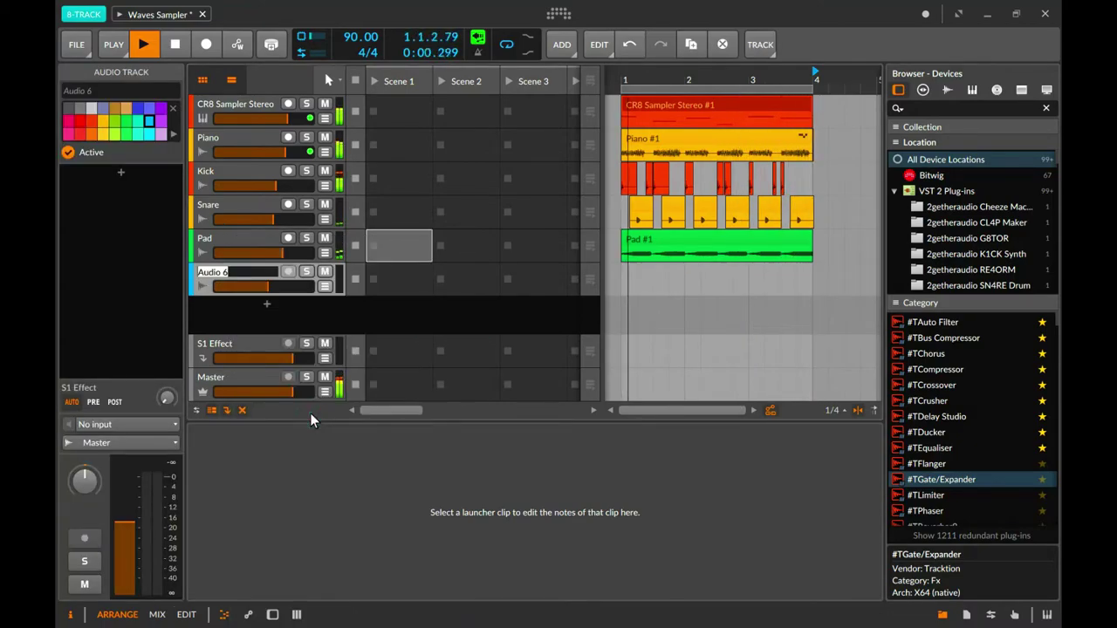
pyautogui.write('Ba')
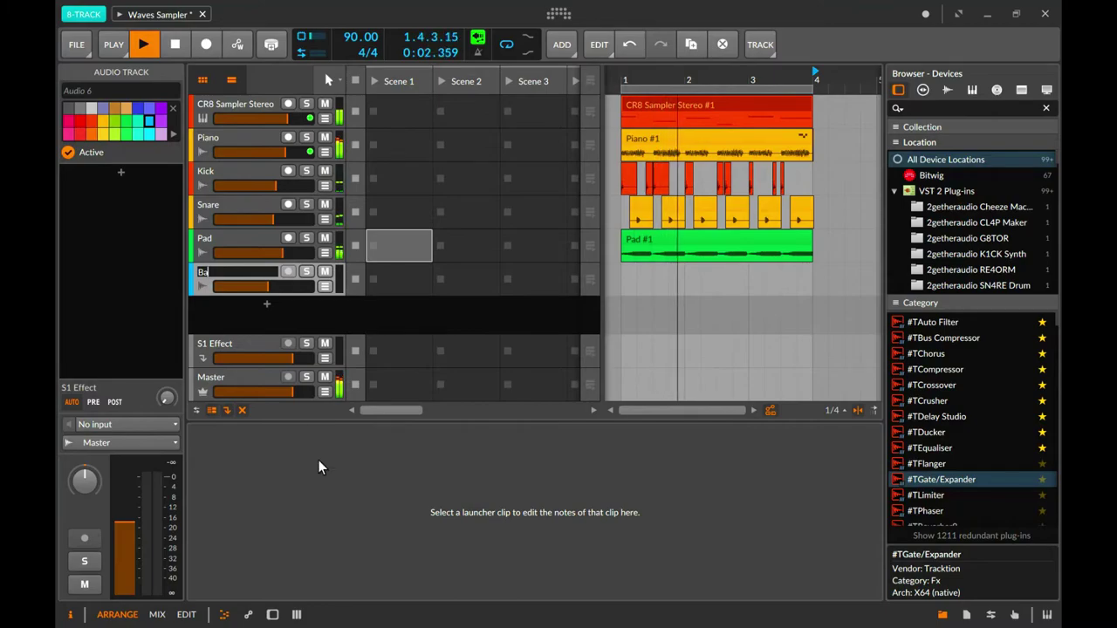
pyautogui.write('ss')
pyautogui.press('Return')
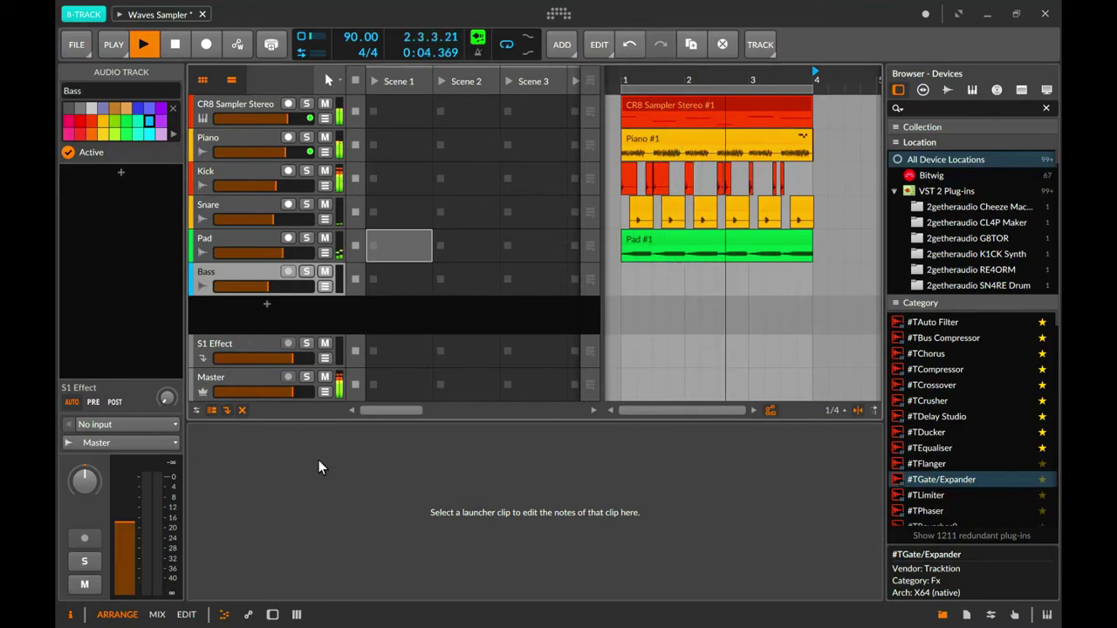
# In the mixer view, set the Bass track's input to CR8 Sampler Stereo and arm the track for recording.
pyautogui.hotkey('alt', '2')
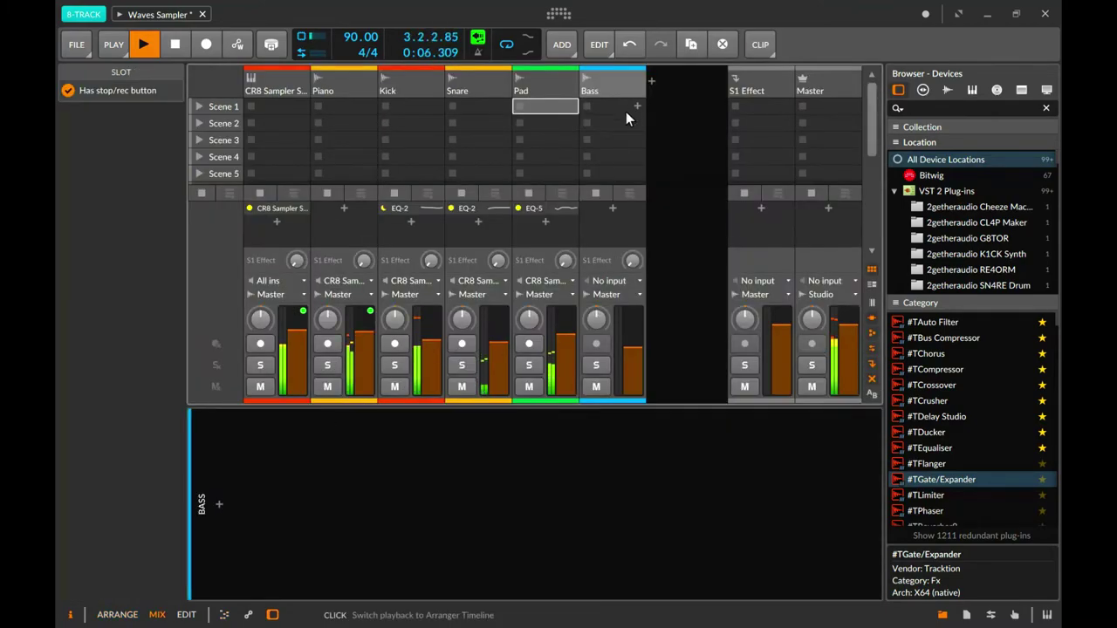
pyautogui.click(618, 281)
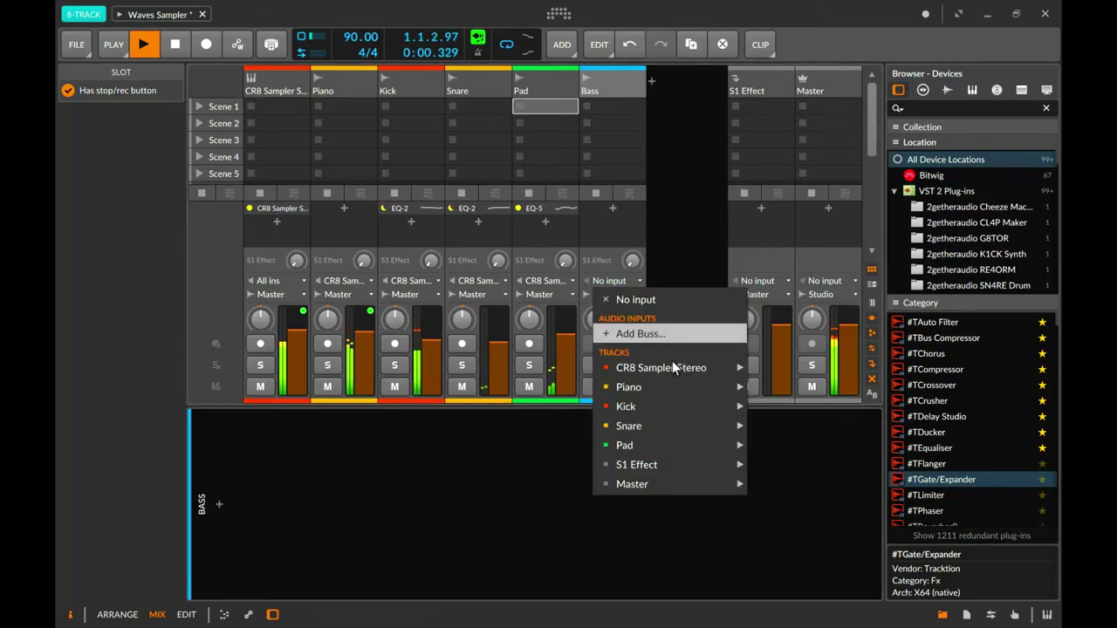
pyautogui.moveTo(676, 367)
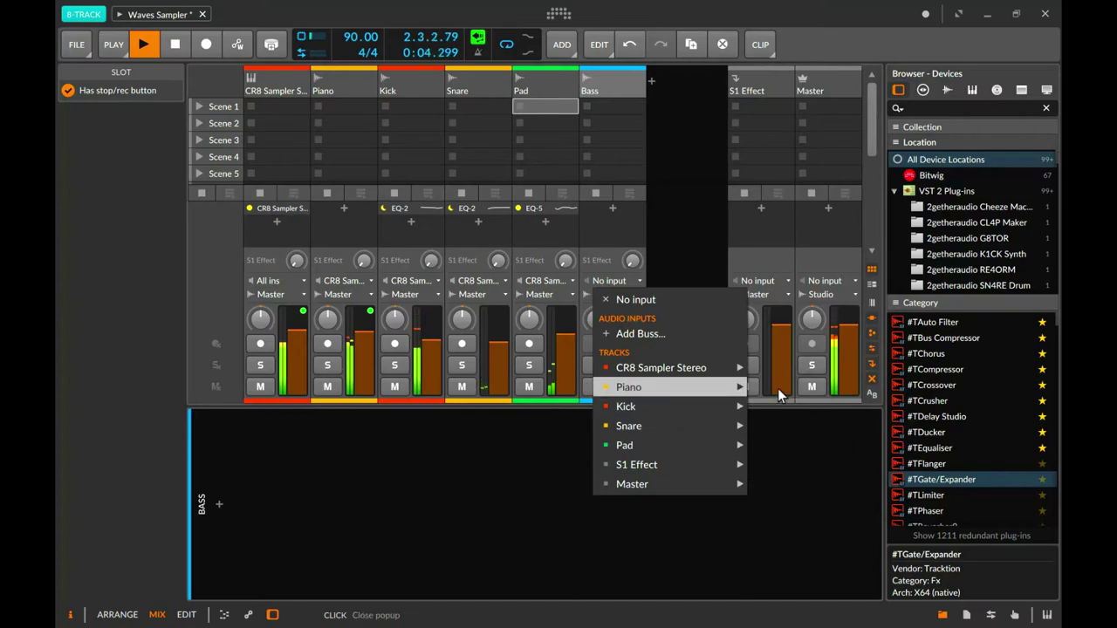
pyautogui.moveTo(729, 367)
pyautogui.click(825, 386)
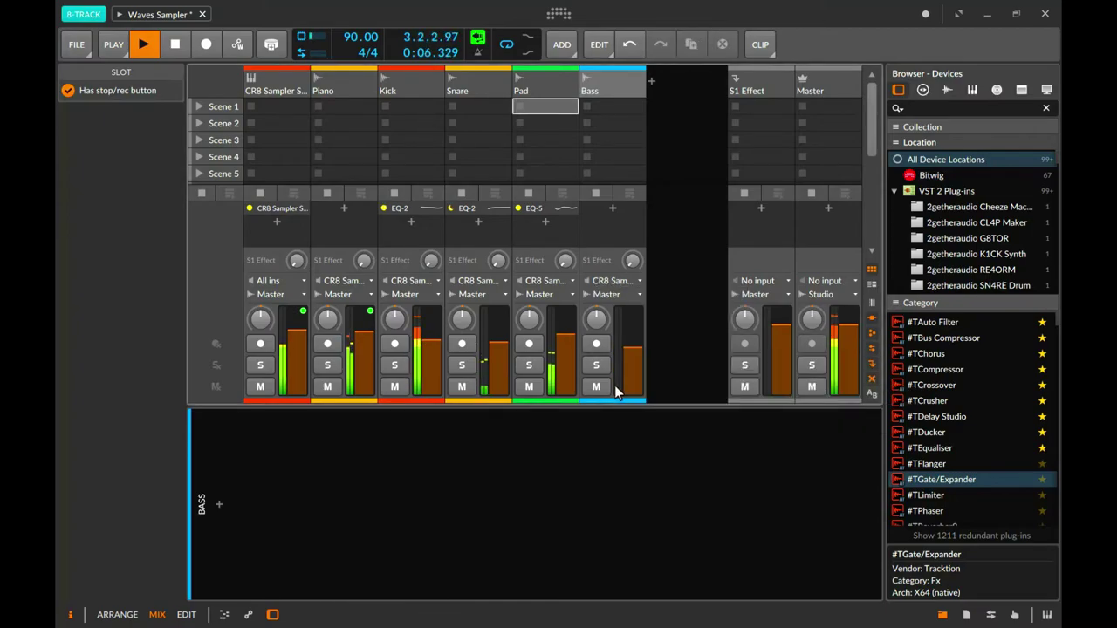
pyautogui.click(596, 344)
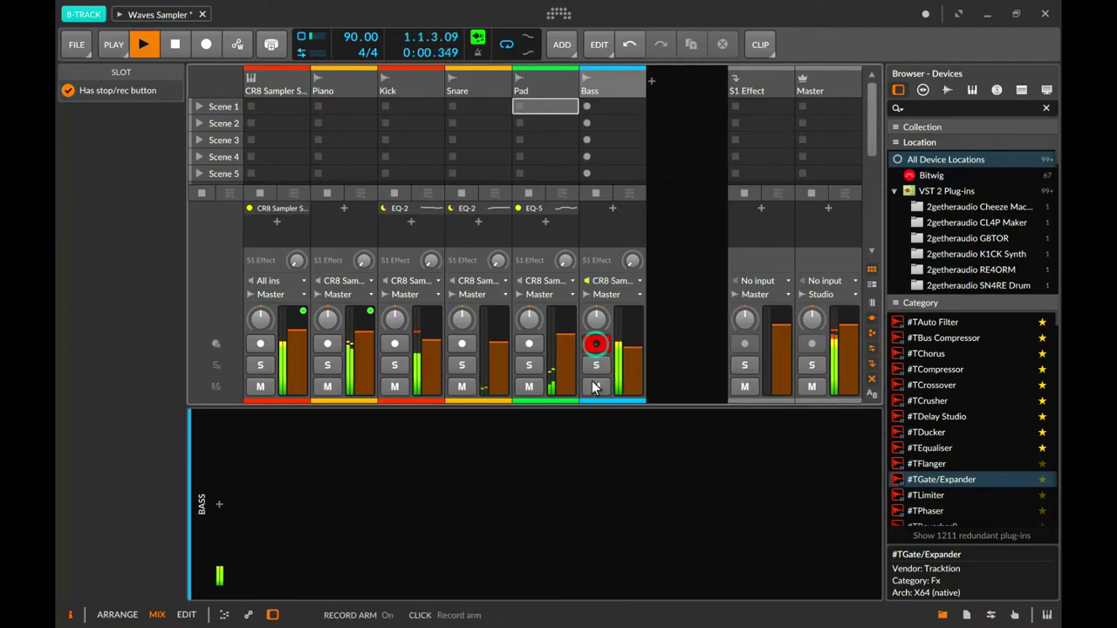
# Reopen the CR8 sampler, set the bass sample's volume to -5.9 dB and close the plug-in window.
pyautogui.click(265, 91)
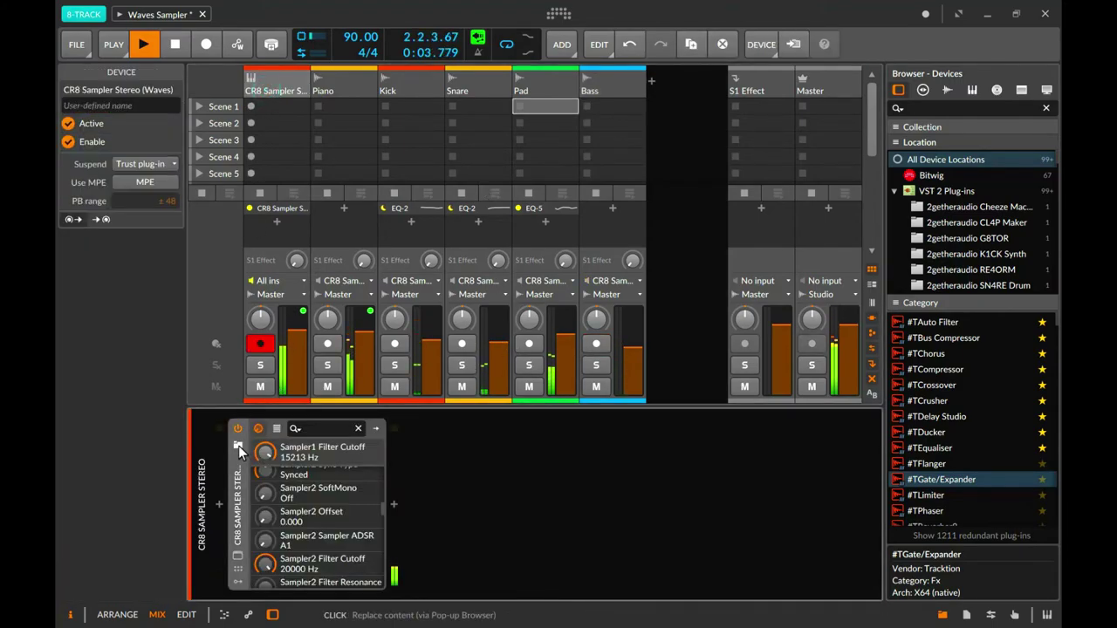
pyautogui.click(237, 555)
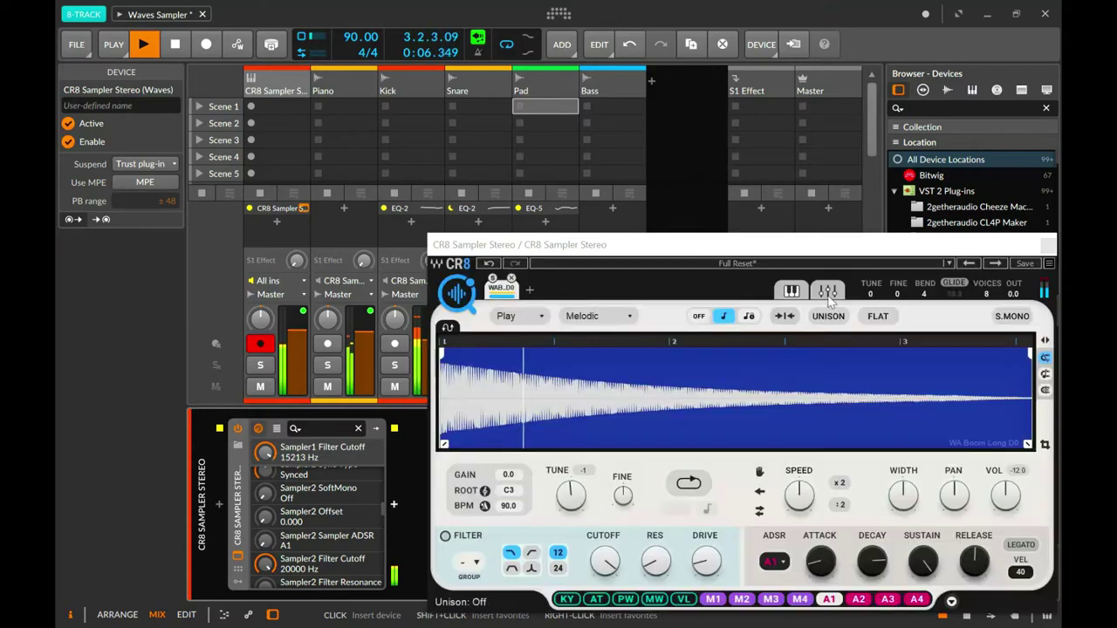
pyautogui.moveTo(728, 253); pyautogui.dragTo(548, 185)
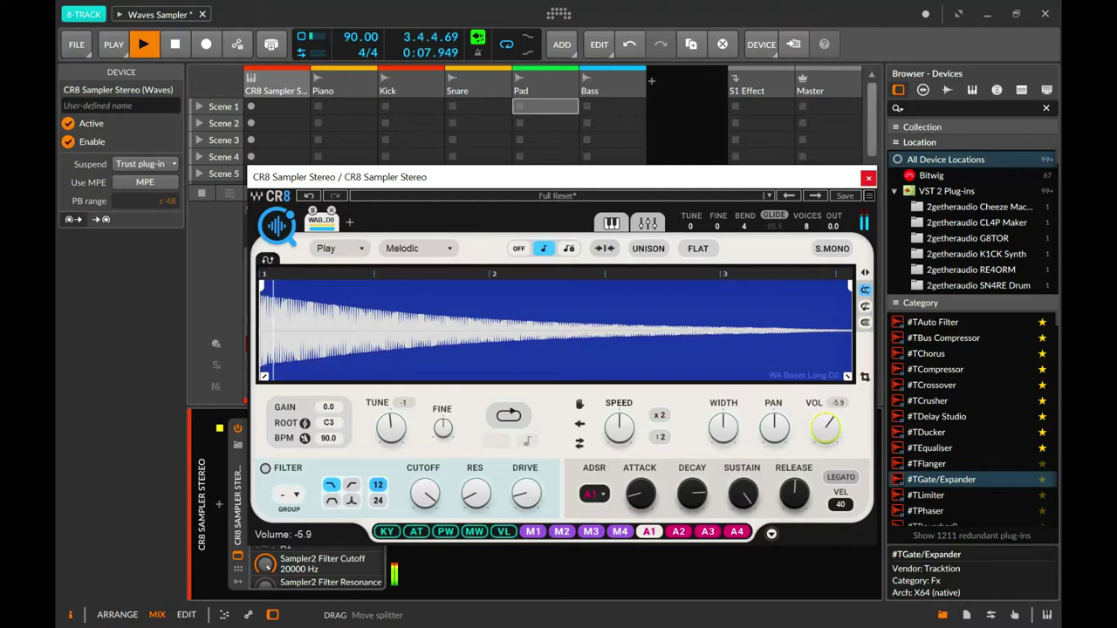
pyautogui.click(868, 179)
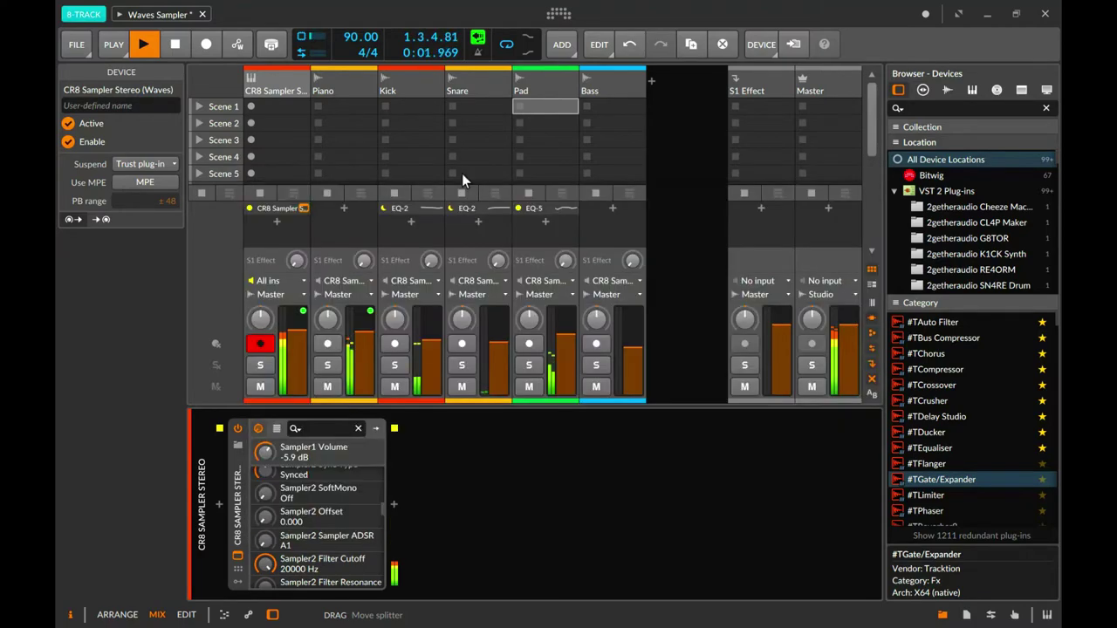
# Stop playback and turn off the transport loop in the arrangement view.
pyautogui.press('space')
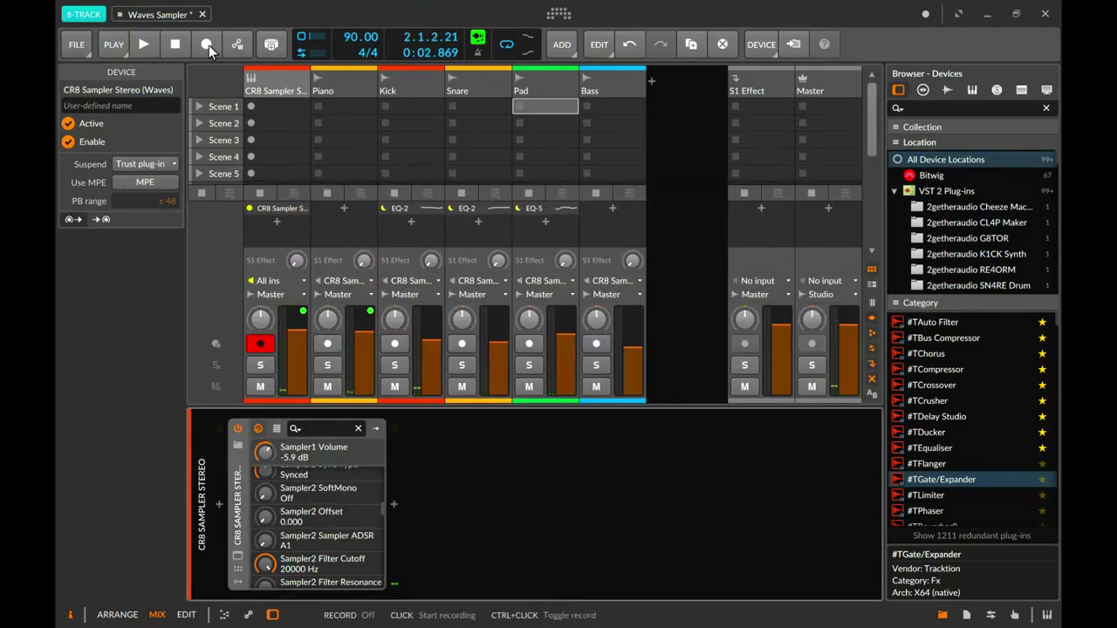
pyautogui.hotkey('alt', '1')
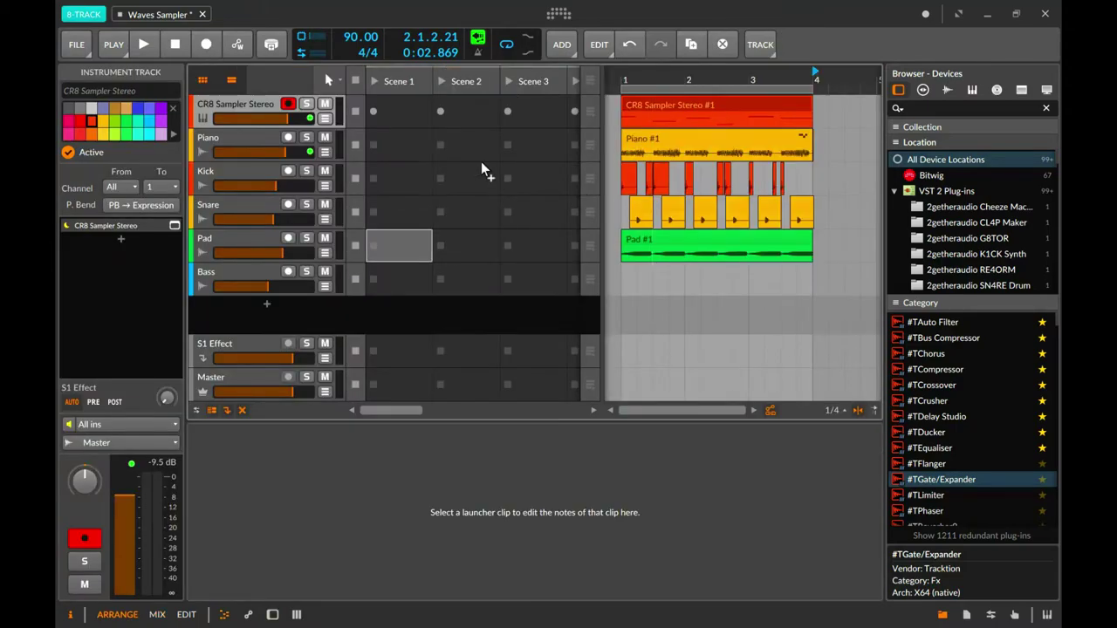
pyautogui.click(506, 48)
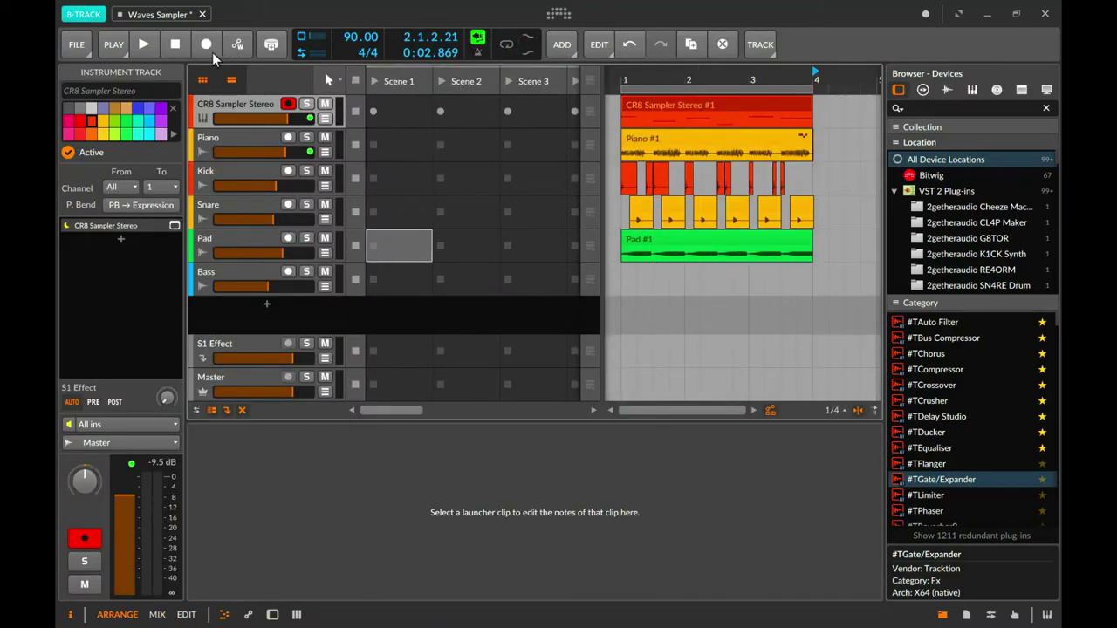
# Try to record with the CR8 track armed, undo that take and stop playback.
pyautogui.click(206, 47)
pyautogui.press('space')
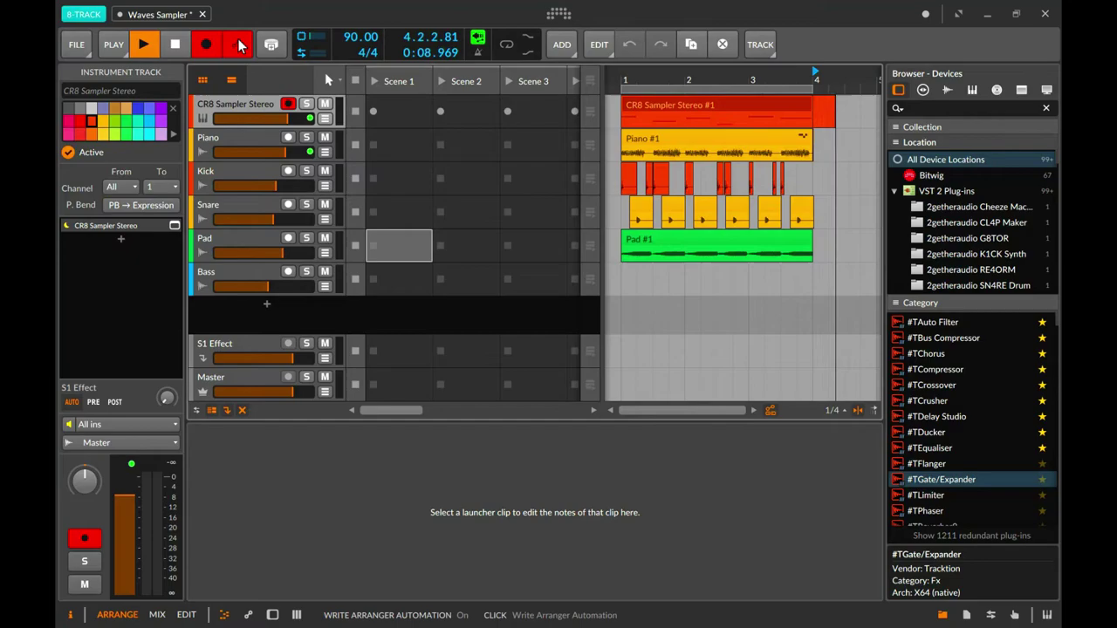
pyautogui.press('space')
pyautogui.hotkey('ctrl', 'z')
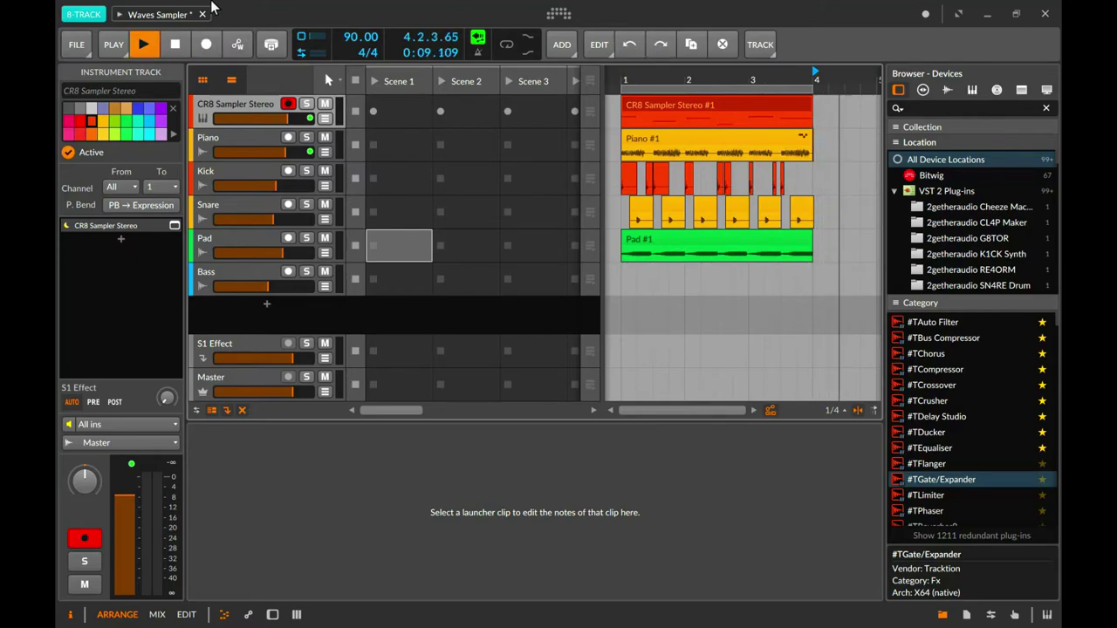
pyautogui.press('space')
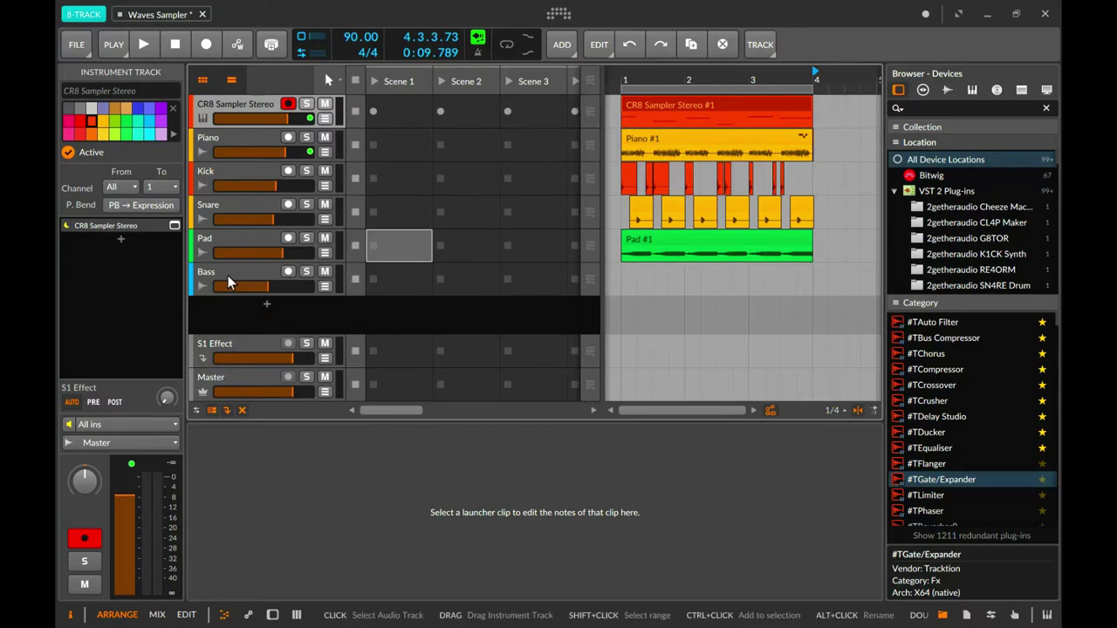
# Arm the Bass track and record a short take from bar 4.
pyautogui.click(289, 272)
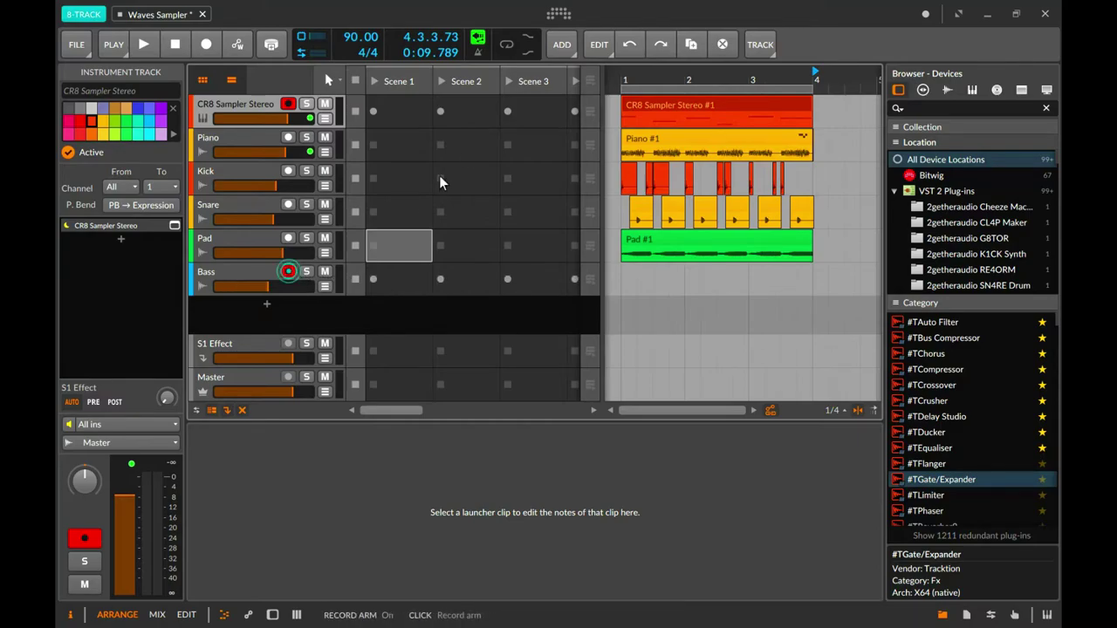
pyautogui.click(206, 50)
pyautogui.press('space')
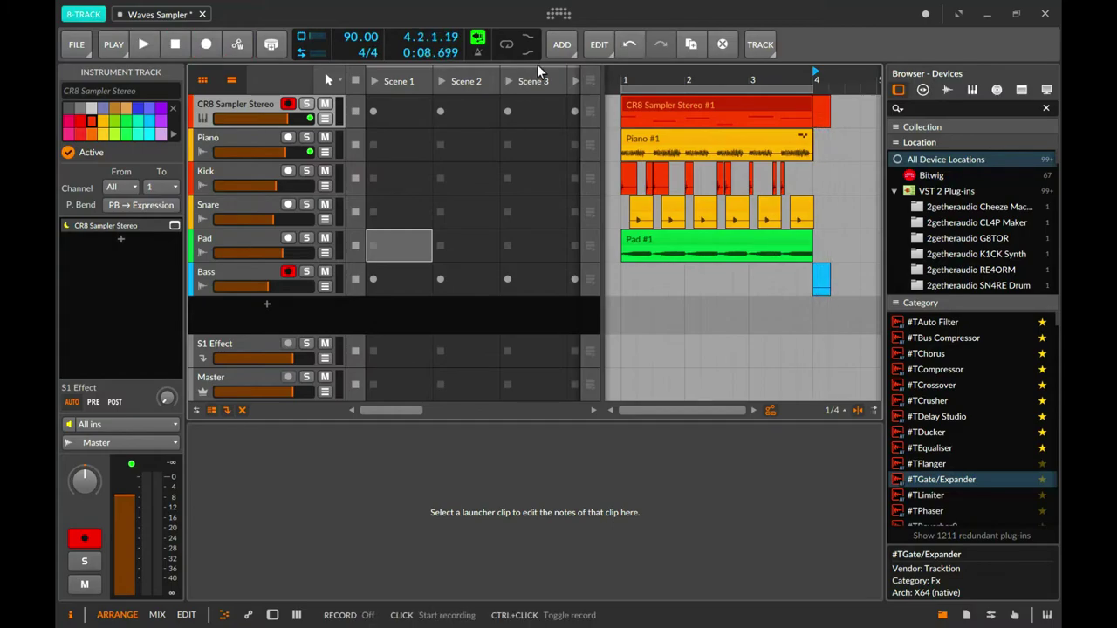
# Select the CR8 bass clip and set the arrangement's playback start to 1.1.1.00.
pyautogui.click(665, 104)
pyautogui.click(206, 44)
pyautogui.press('space')
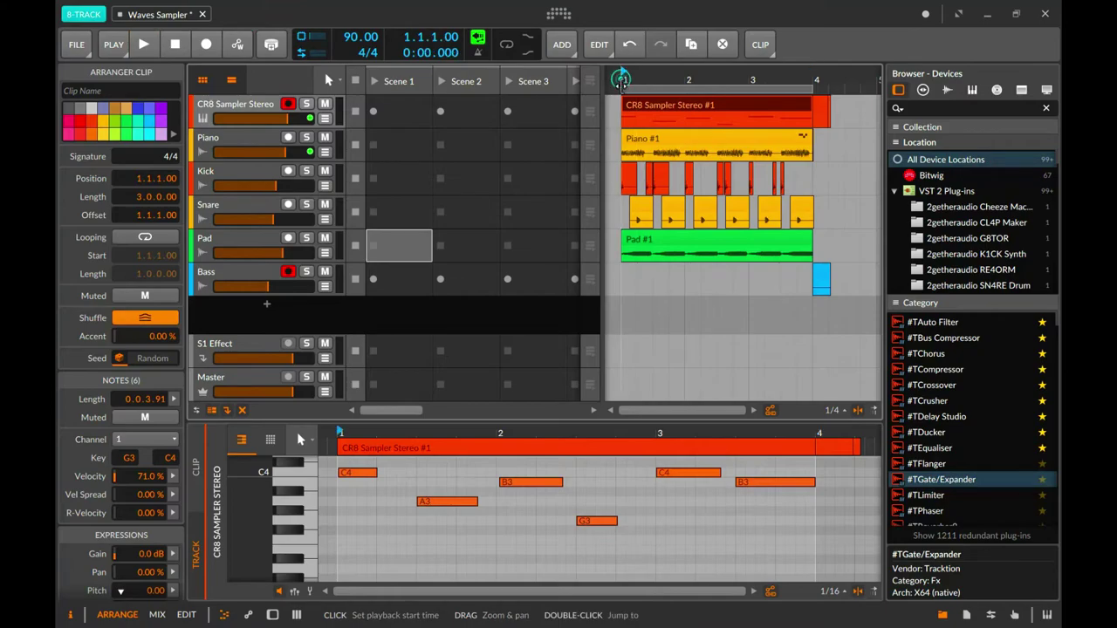
# Try to record from the start with both the CR8 and Bass tracks armed, and undo the take.
pyautogui.click(206, 45)
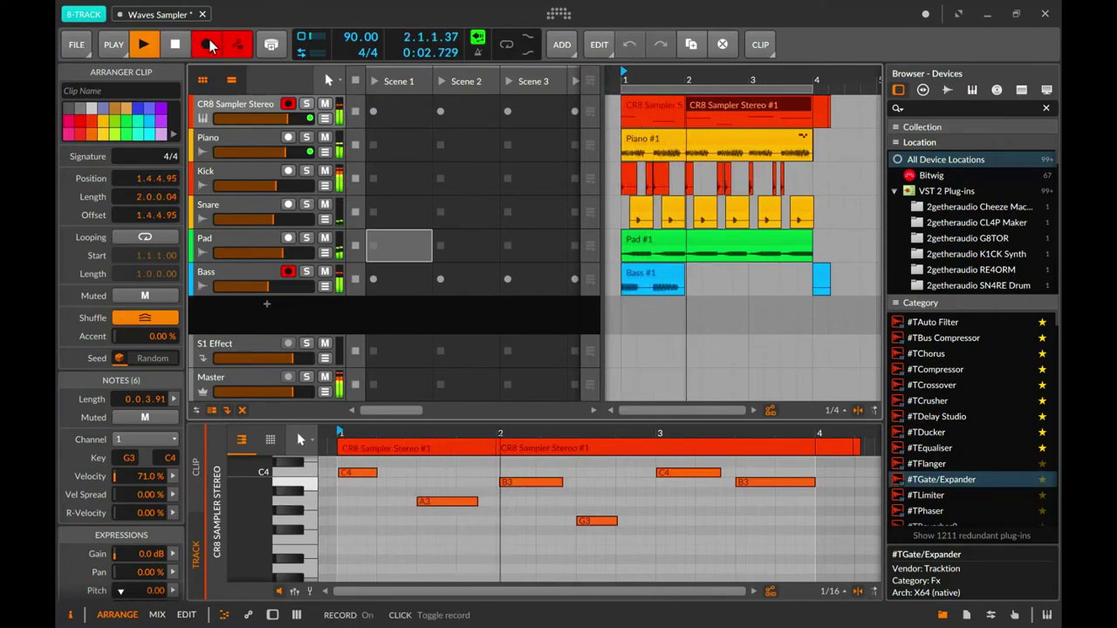
pyautogui.press('space')
pyautogui.hotkey('ctrl', 'z')
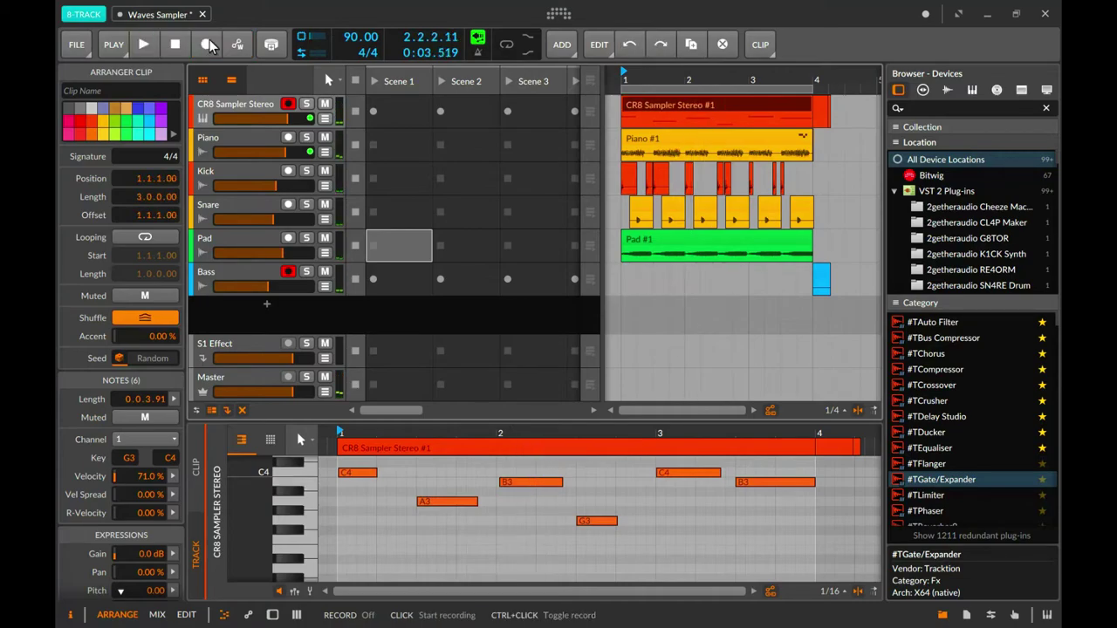
# Disarm the CR8 Sampler track and record the bass line as audio onto the Bass track from bar 1 to just past bar 4.
pyautogui.click(281, 104)
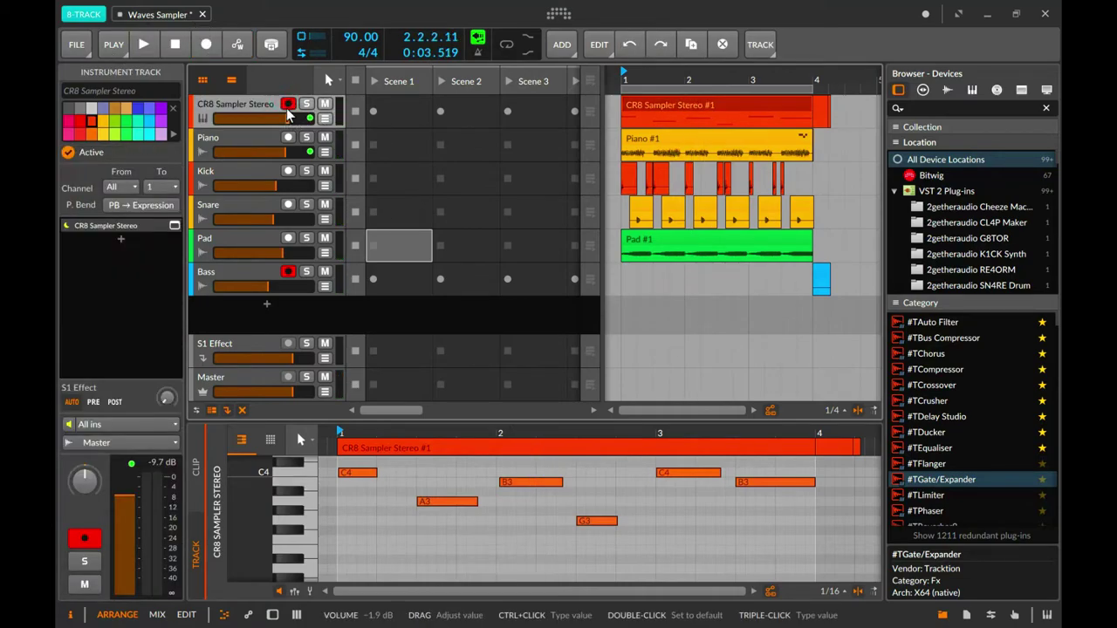
pyautogui.click(287, 104)
pyautogui.click(214, 51)
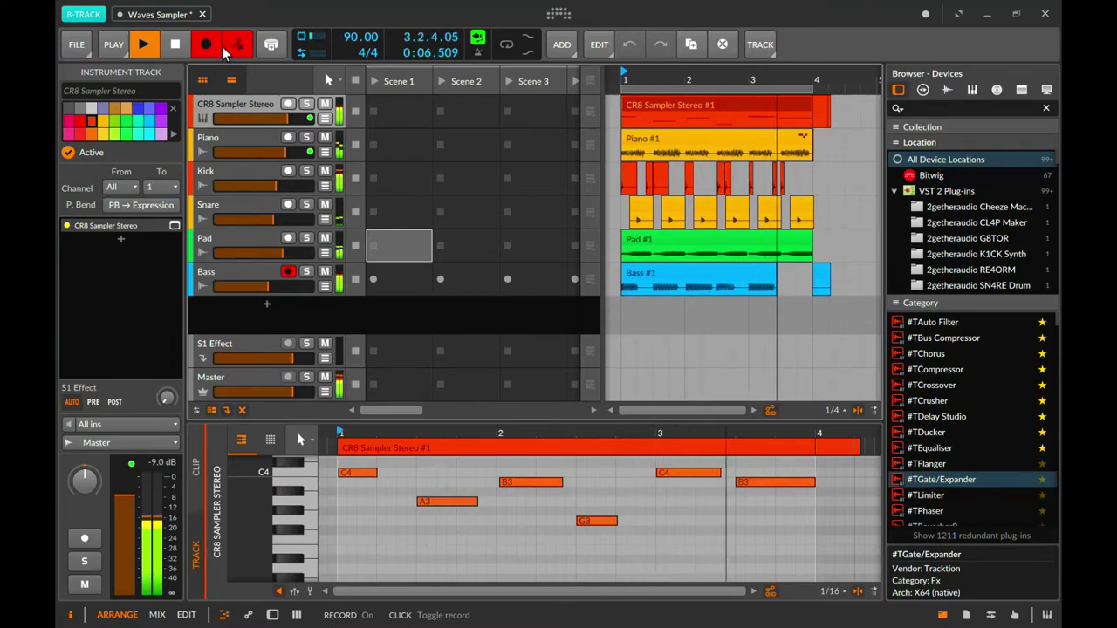
pyautogui.press('space')
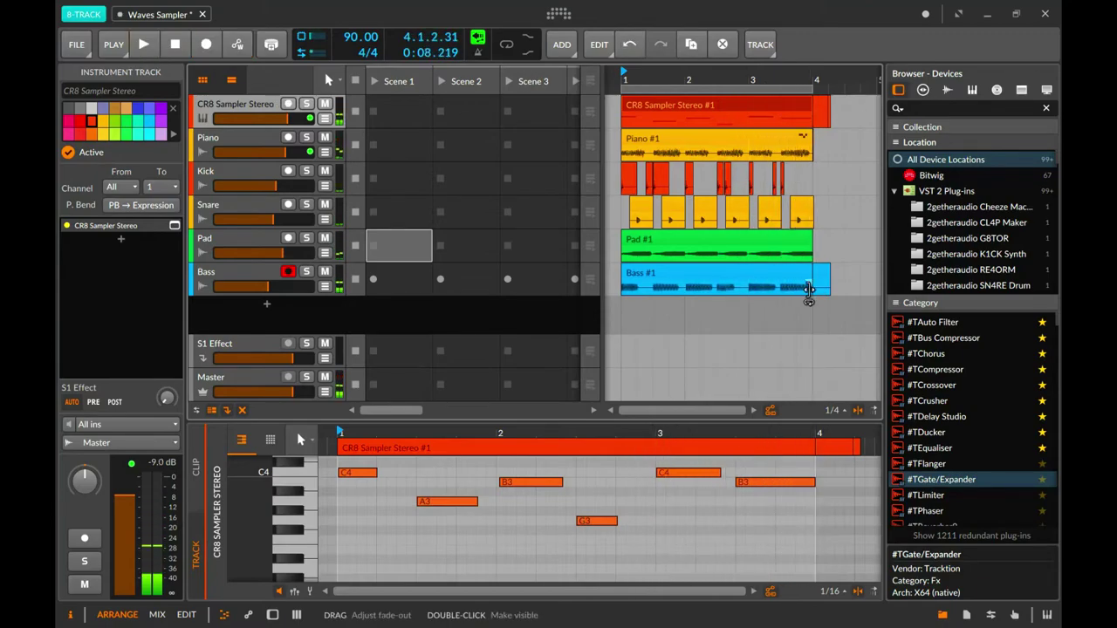
pyautogui.press('Delete')
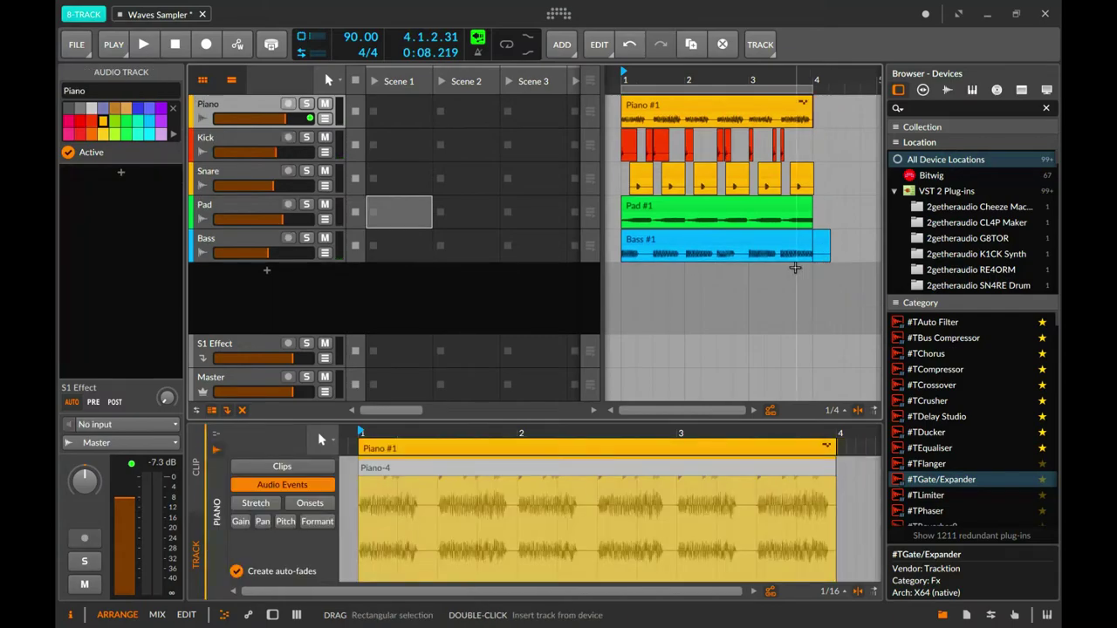
pyautogui.click(825, 248)
pyautogui.press('Delete')
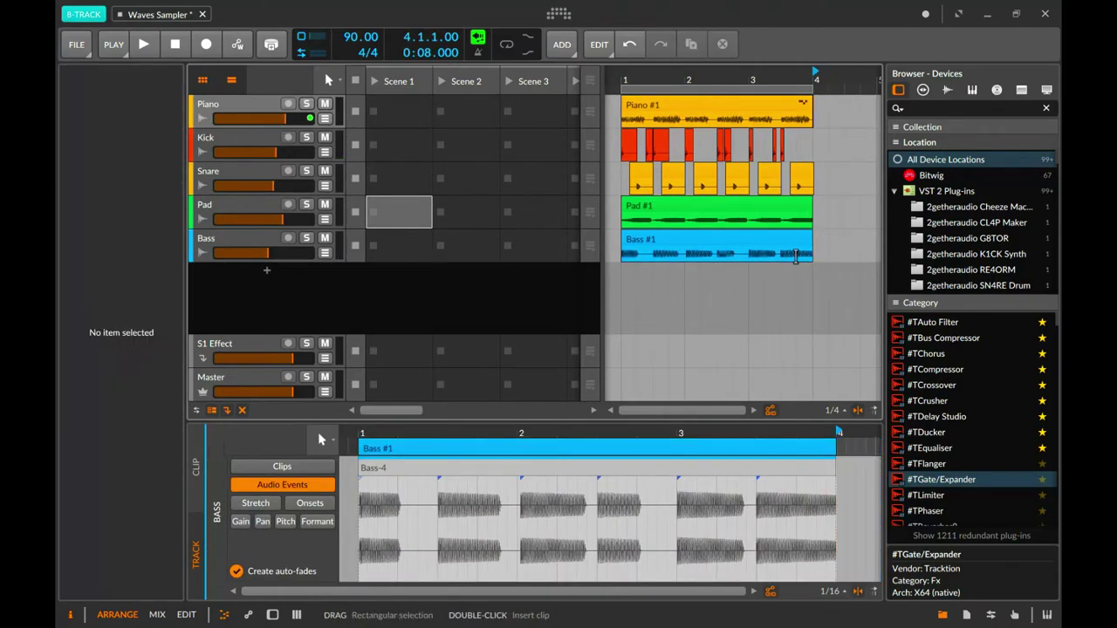
pyautogui.hotkey('alt', '2')
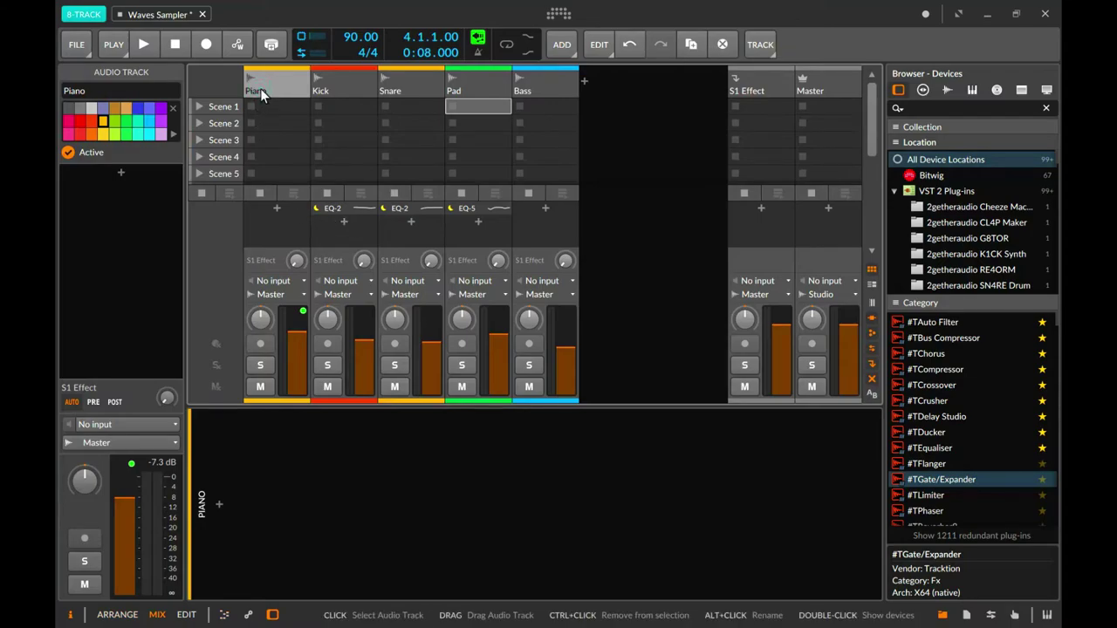
pyautogui.click(198, 449)
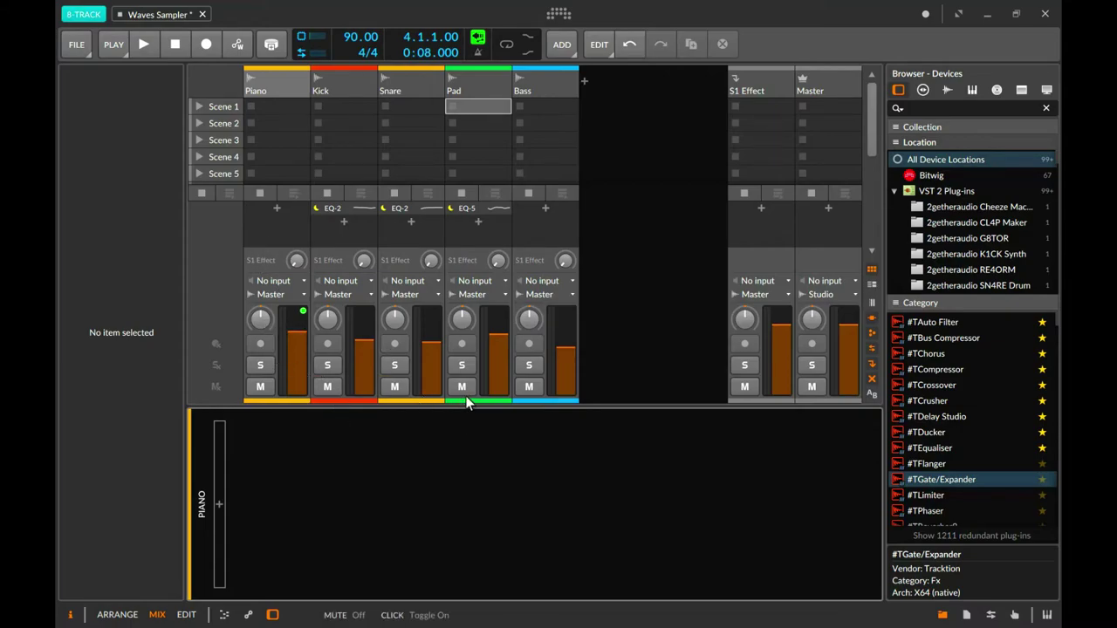
pyautogui.hotkey('alt', '1')
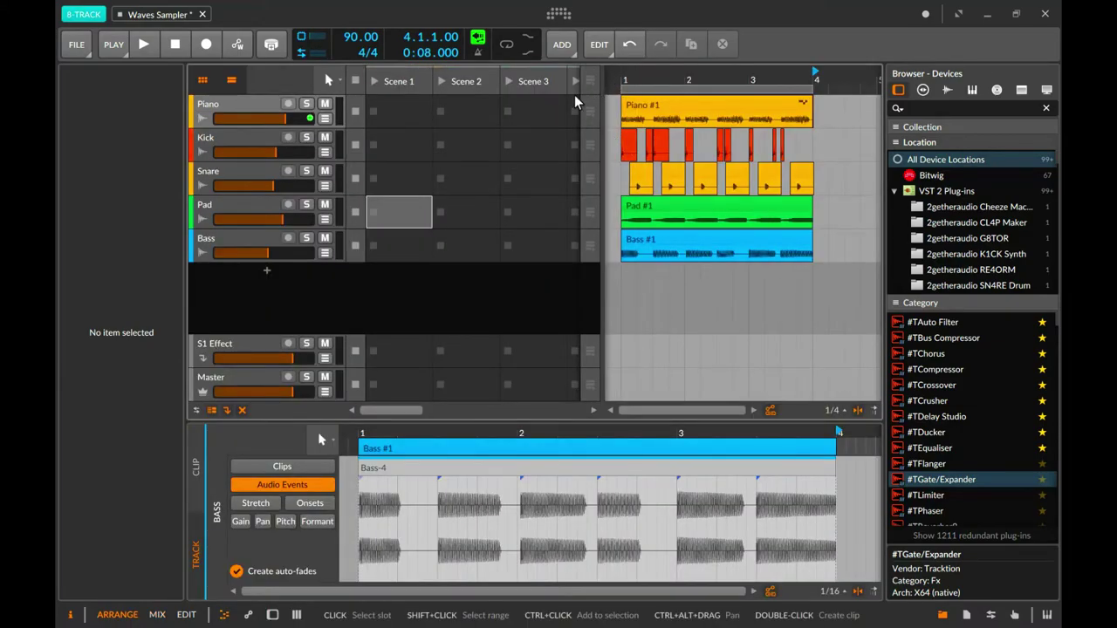
pyautogui.hotkey('ctrl', 'z')
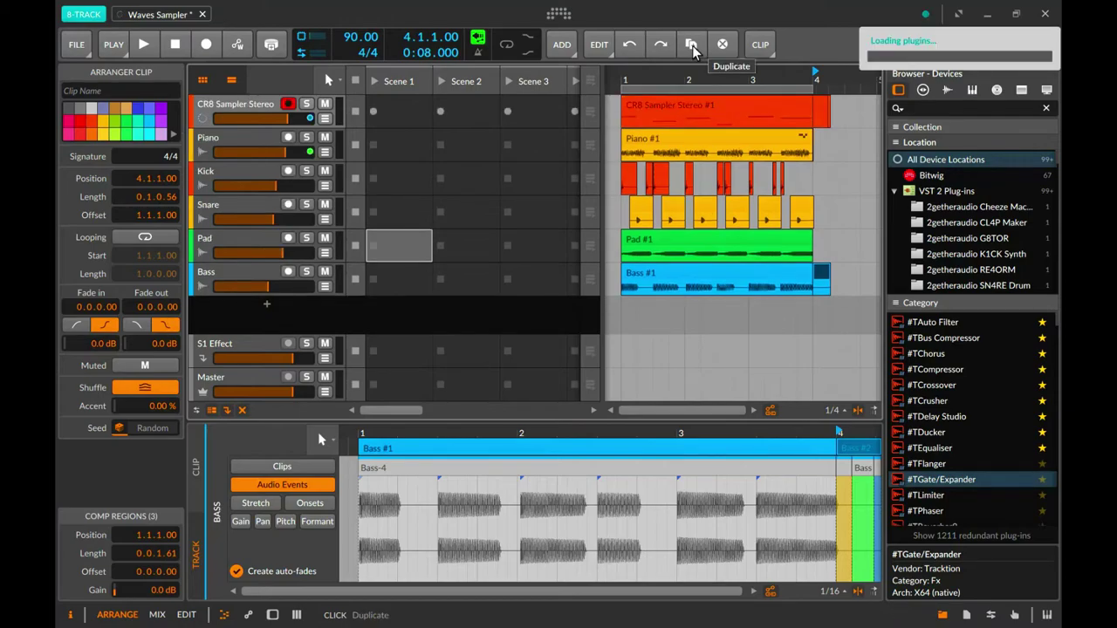
# Delete the short leftover clips at bar 4 on the Bass and CR8 Sampler tracks.
pyautogui.click(824, 278)
pyautogui.press('Delete')
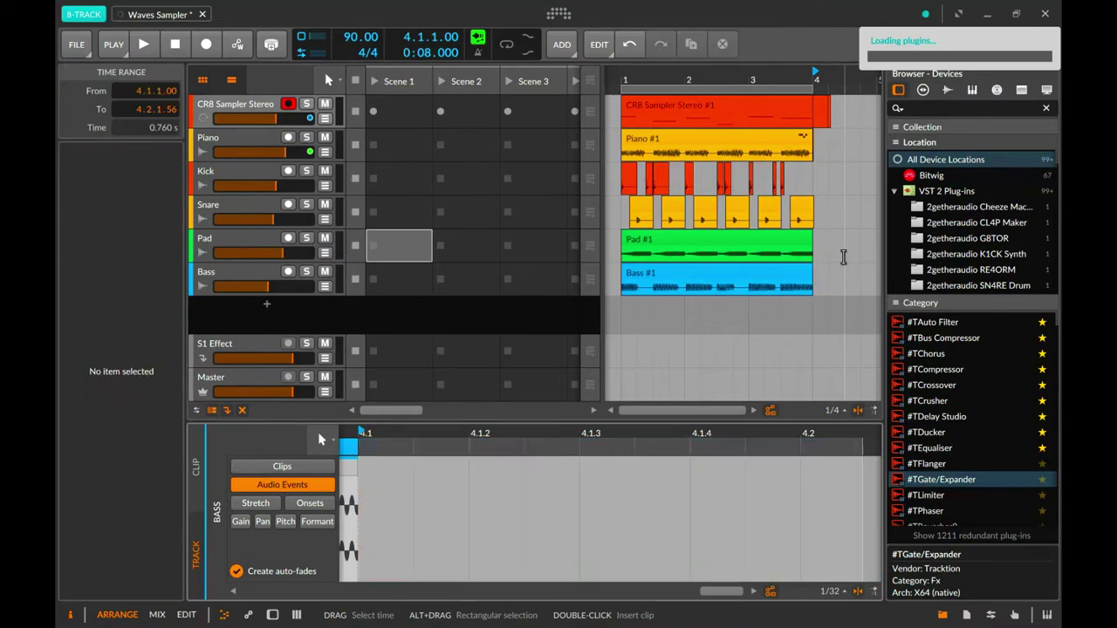
pyautogui.click(842, 244)
pyautogui.click(826, 112)
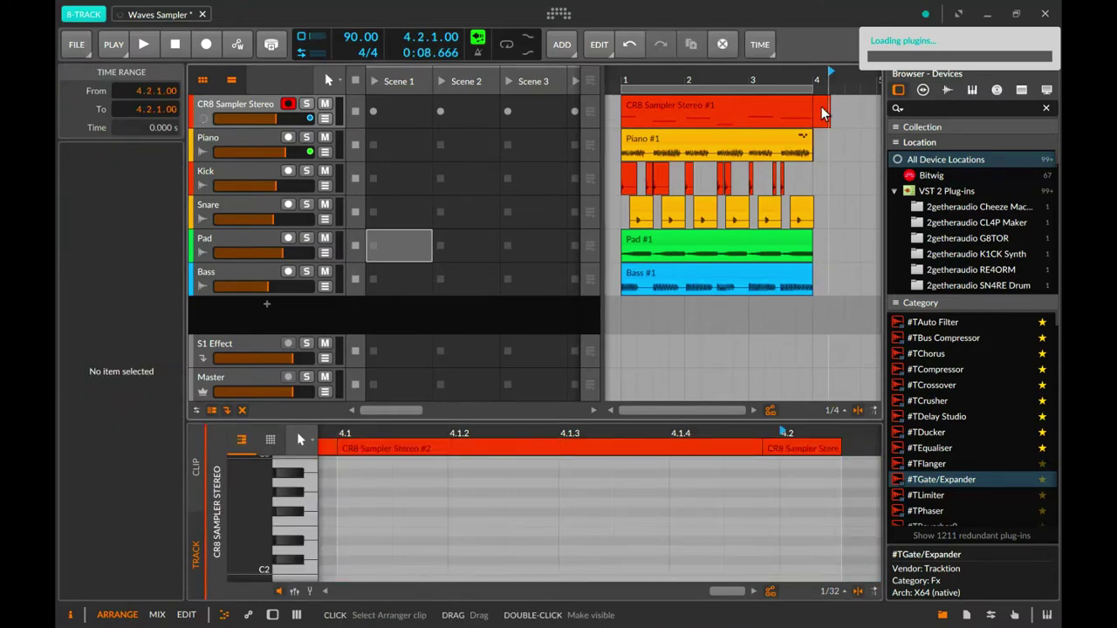
pyautogui.click(821, 106)
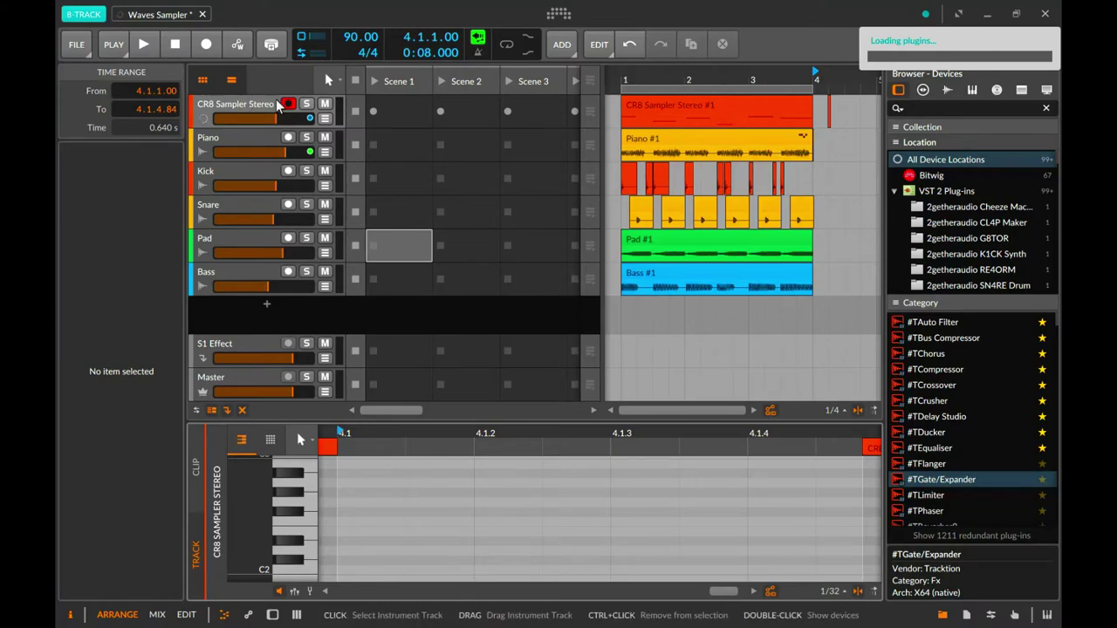
# Mute the CR8 Sampler track and play the arrangement from the start with looping enabled.
pyautogui.click(324, 104)
pyautogui.press('space')
pyautogui.press('space')
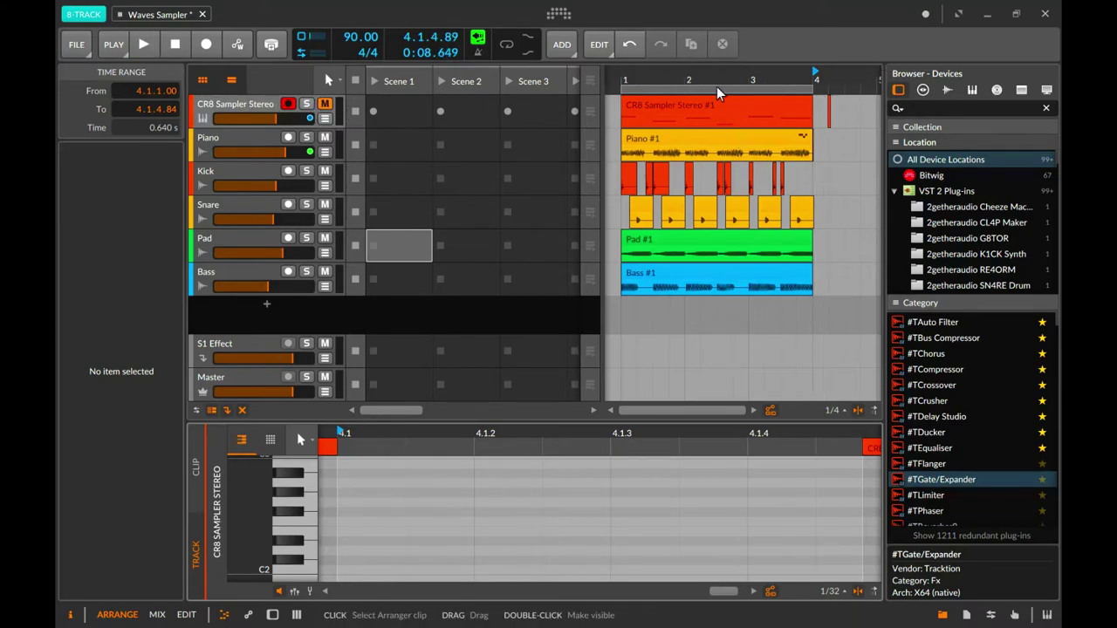
pyautogui.press('space')
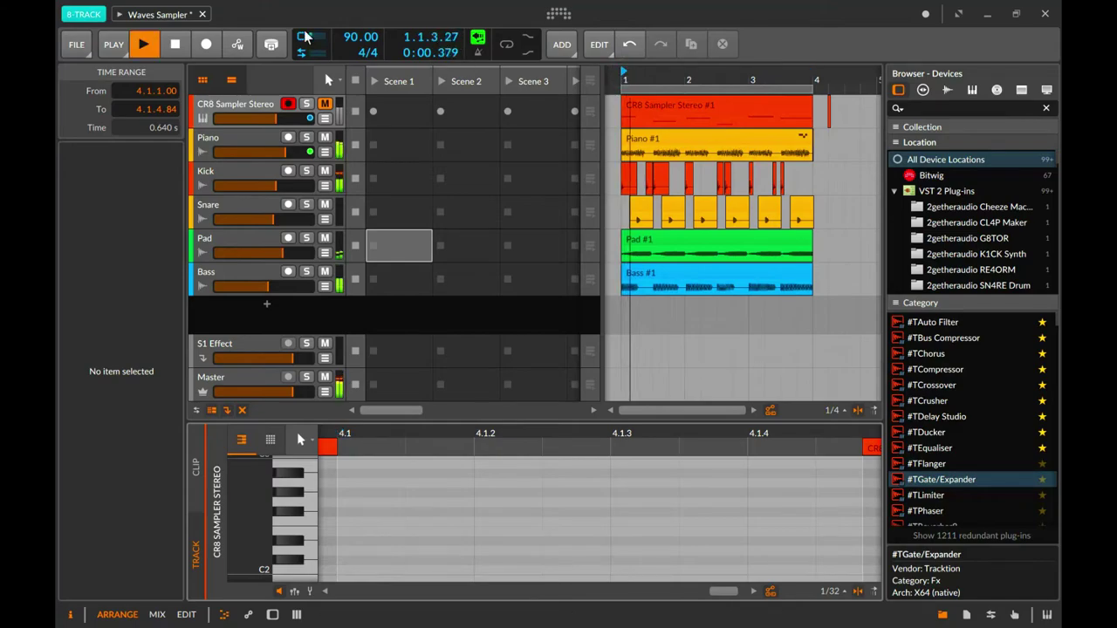
pyautogui.click(504, 44)
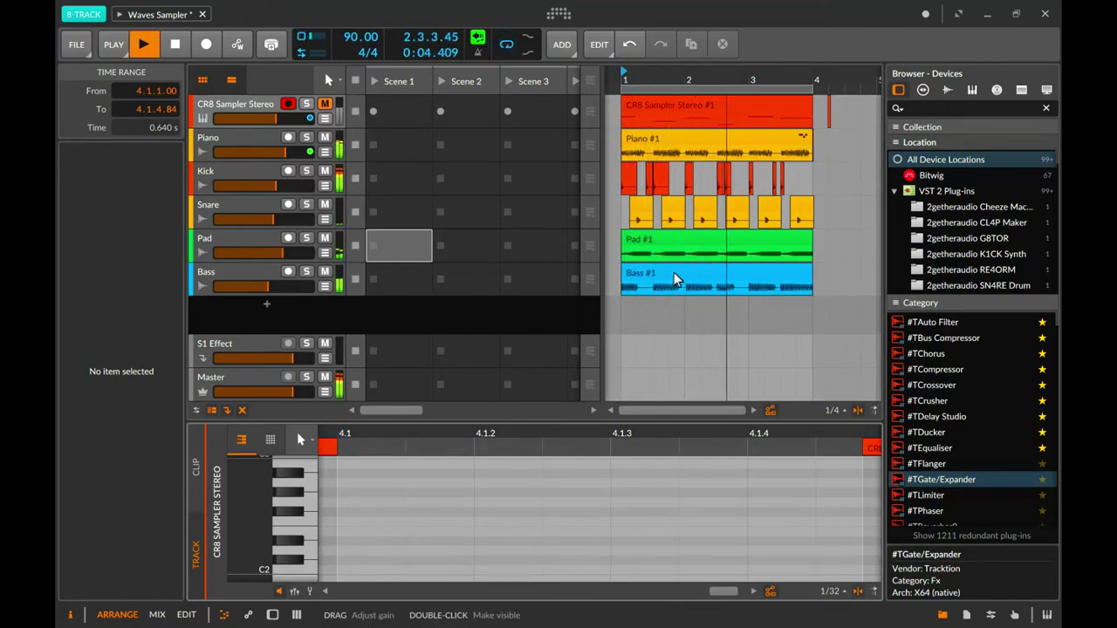
# Fine-tune the Pad track's volume in the mixer and set the Bass track's volume to about -7.5 dB.
pyautogui.hotkey('alt', '2')
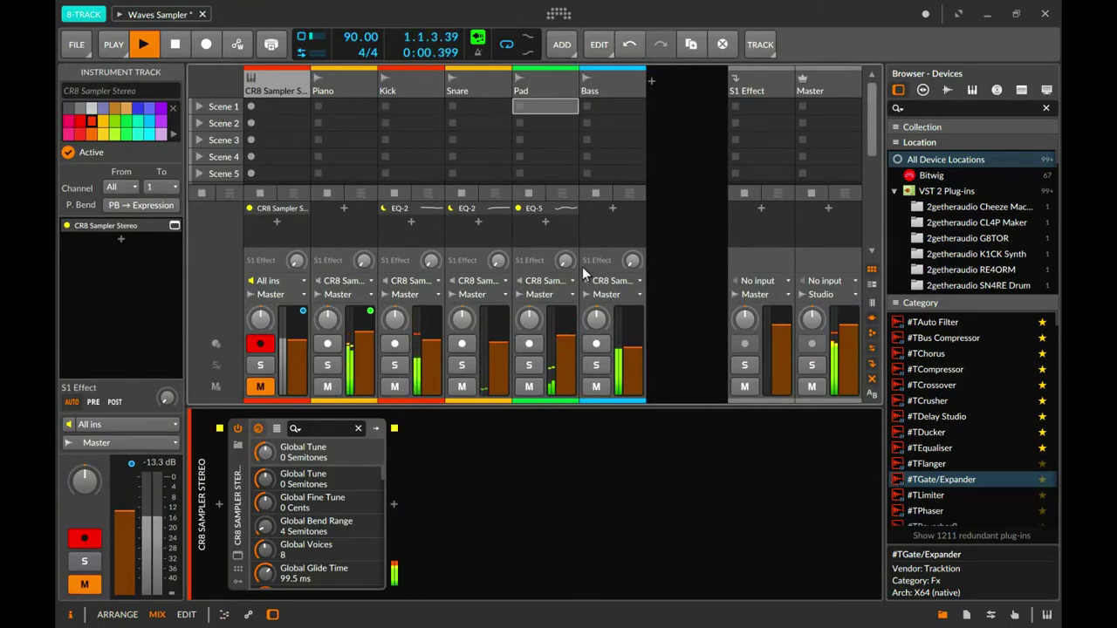
pyautogui.moveTo(566, 343); pyautogui.dragTo(568, 344)
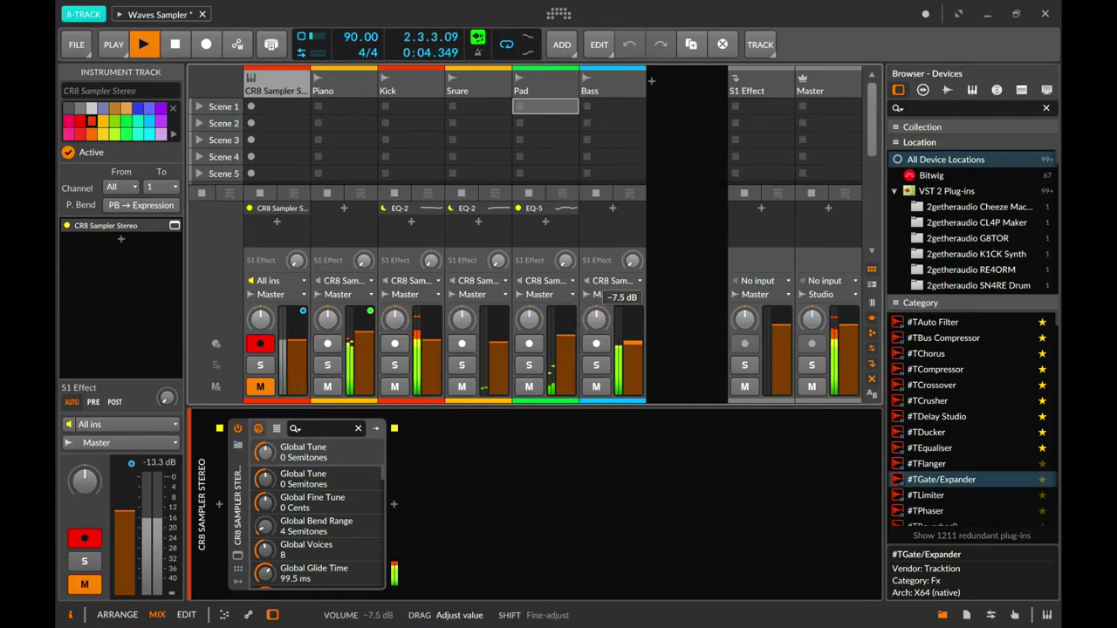
pyautogui.moveTo(635, 347); pyautogui.dragTo(630, 351)
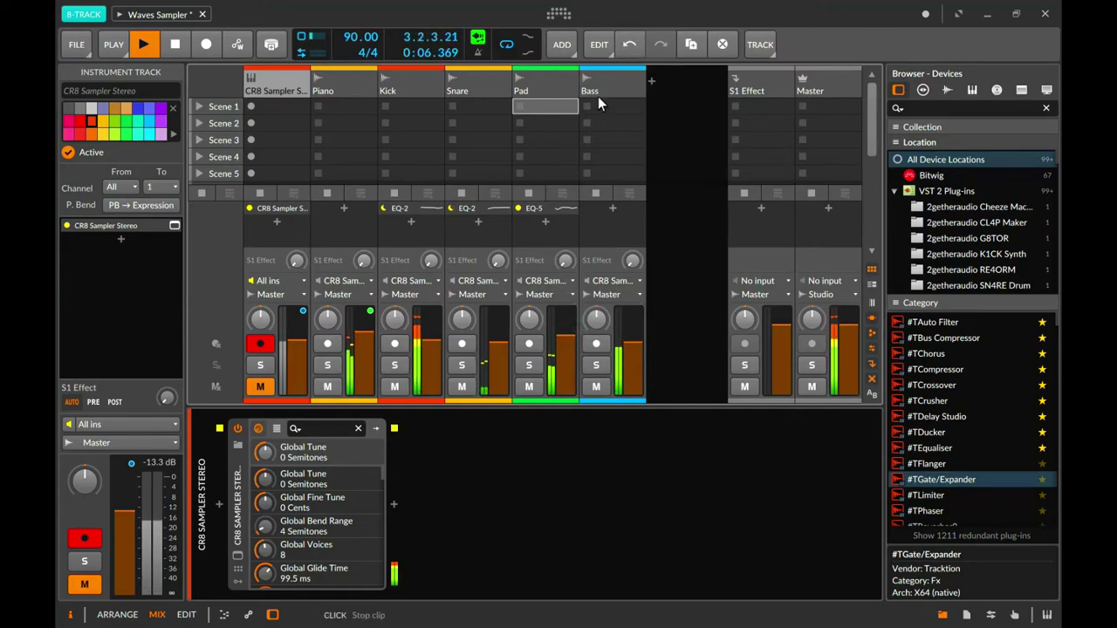
pyautogui.click(597, 94)
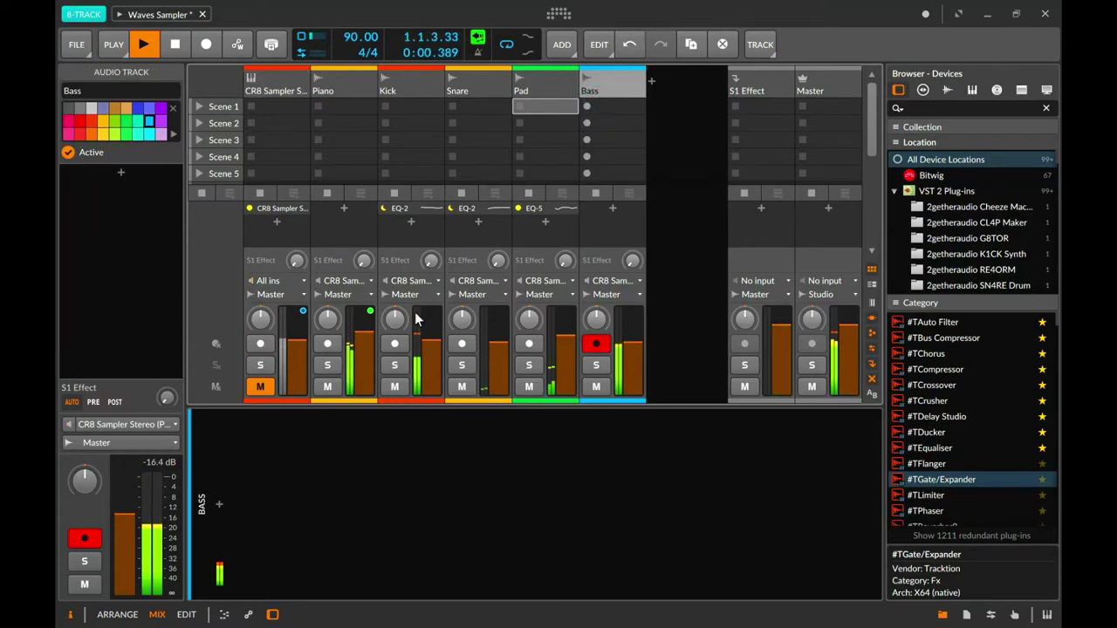
# Delete the CR8 Sampler bass note clip from the arrangement and return to the mixer.
pyautogui.hotkey('alt', '1')
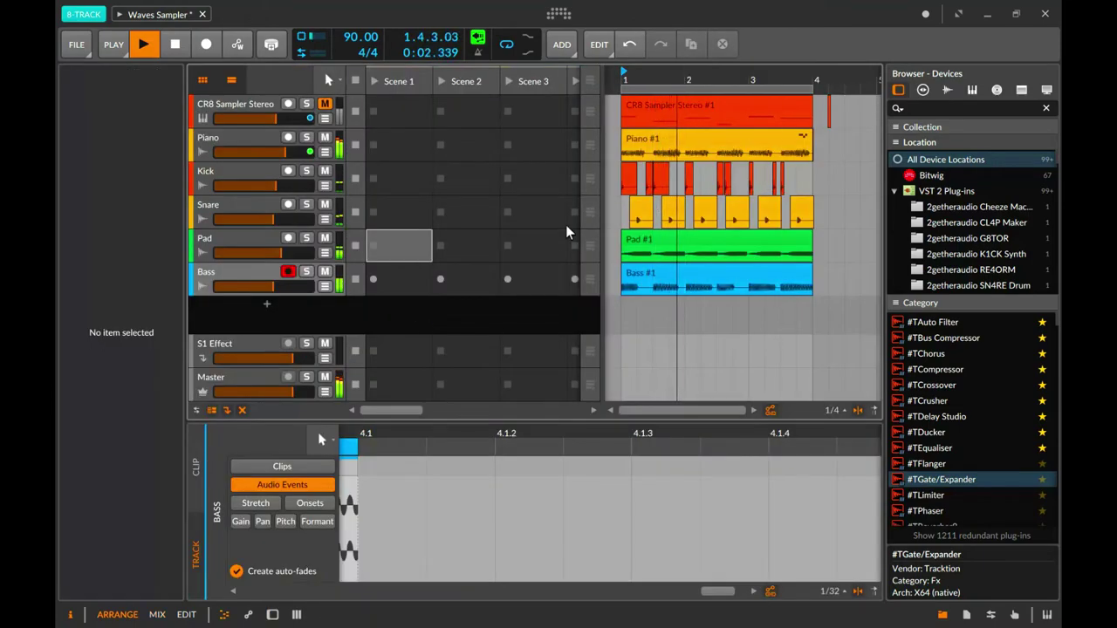
pyautogui.hotkey('alt', '2')
pyautogui.hotkey('alt', '1')
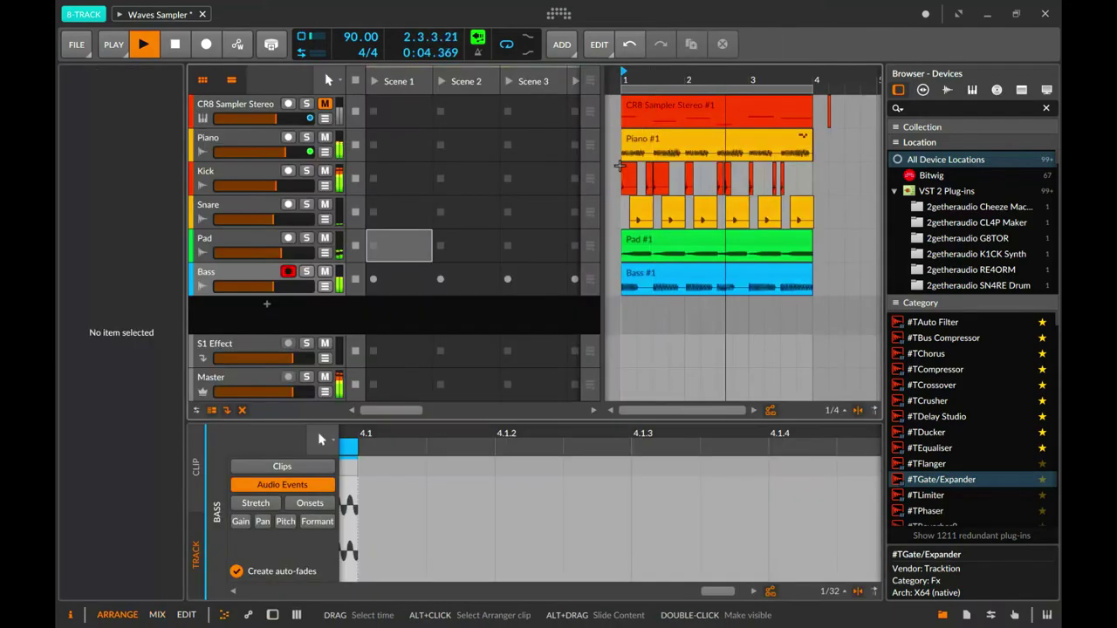
pyautogui.click(674, 97)
pyautogui.press('Delete')
pyautogui.hotkey('alt', '2')
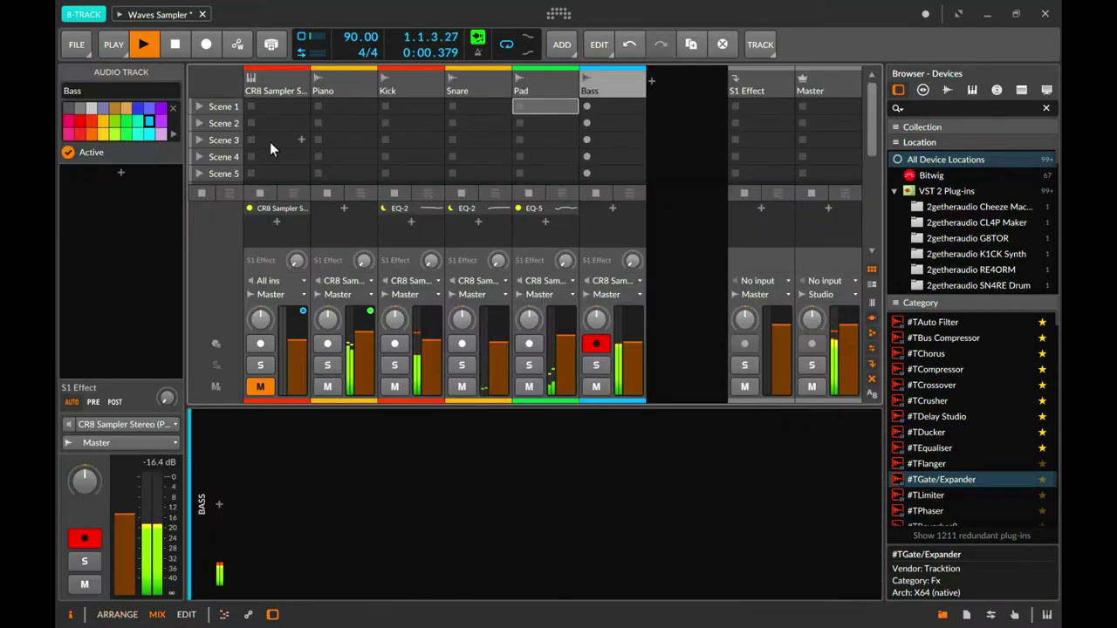
# Open the CR8 Sampler's plug-in window, move it clear of its mixer channel and lower the CR8 track's volume slightly.
pyautogui.click(271, 91)
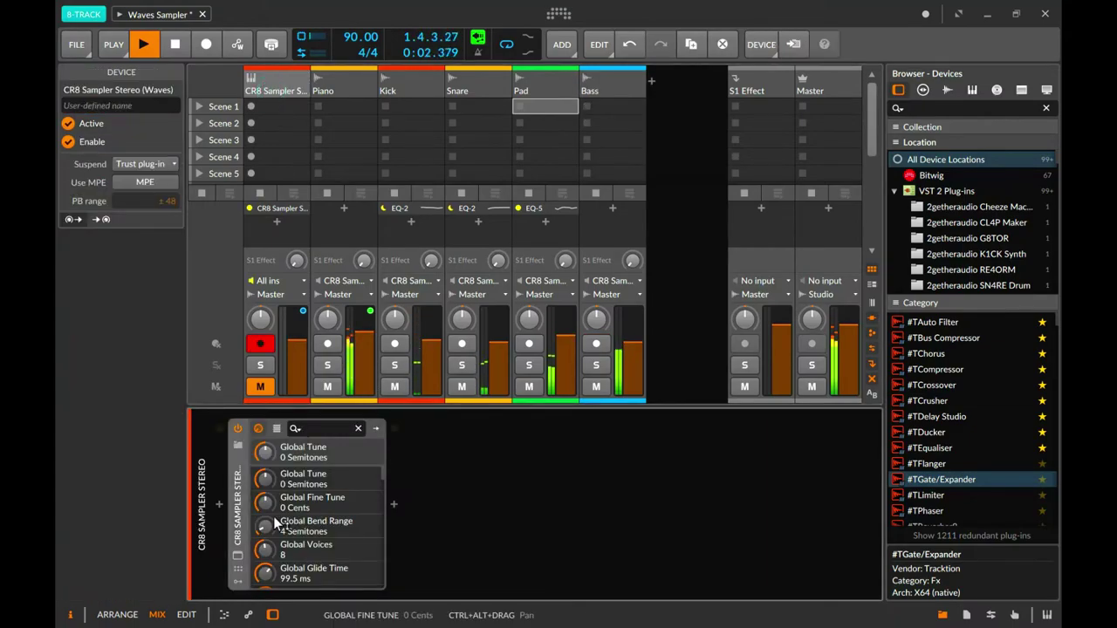
pyautogui.click(239, 561)
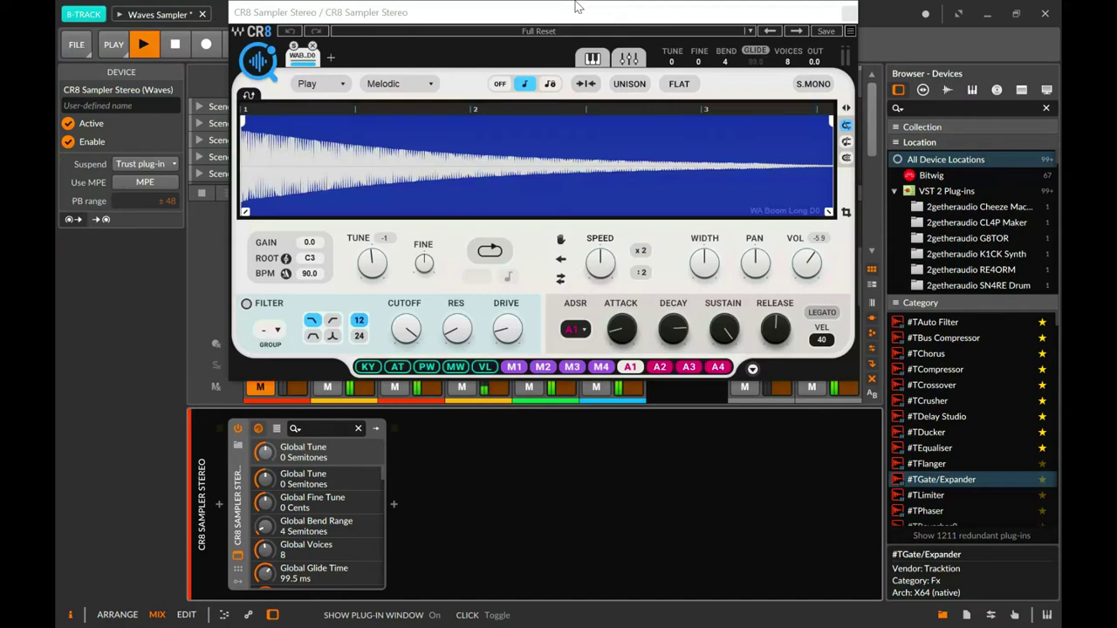
pyautogui.moveTo(548, 20); pyautogui.dragTo(555, 52)
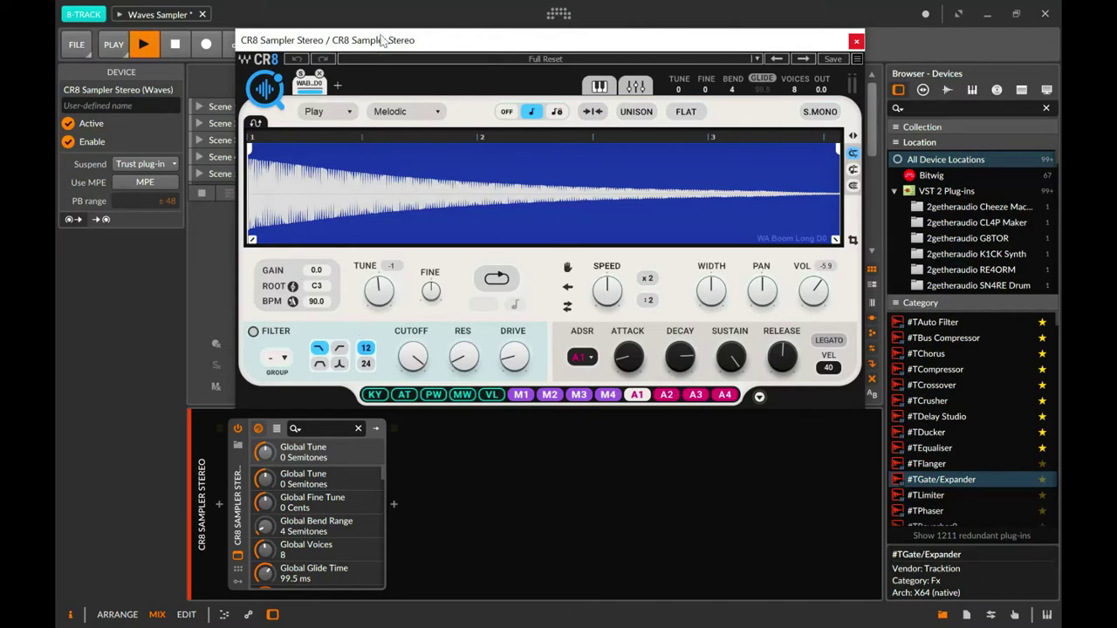
pyautogui.moveTo(377, 41); pyautogui.dragTo(547, 154)
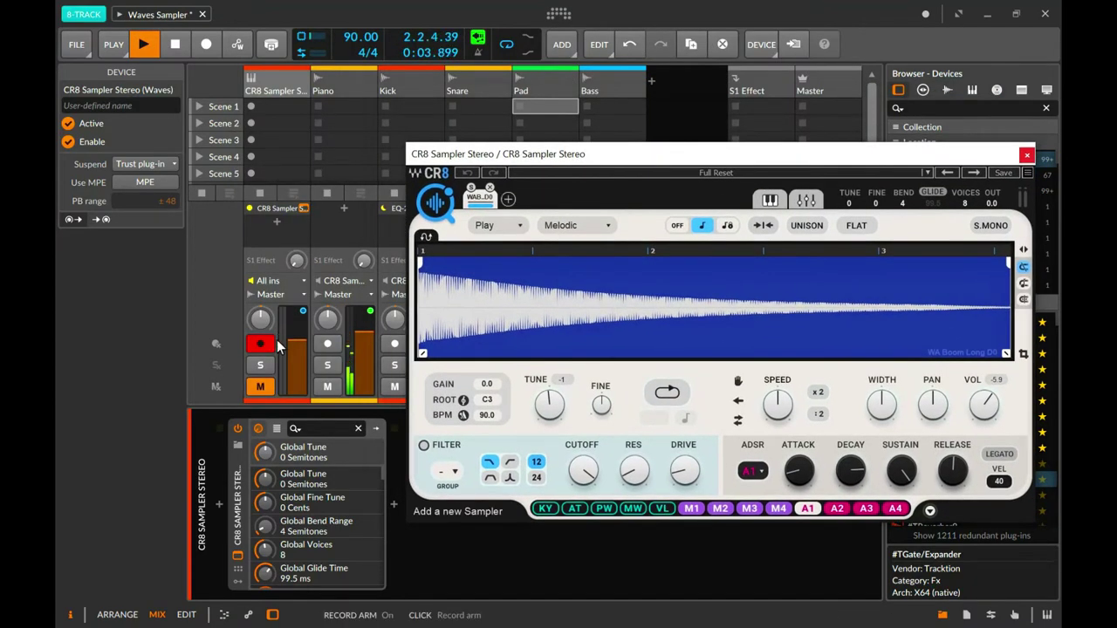
pyautogui.moveTo(294, 346)
pyautogui.mouseDown()
pyautogui.moveTo(294, 359)
pyautogui.moveTo(294, 342)
pyautogui.mouseUp()
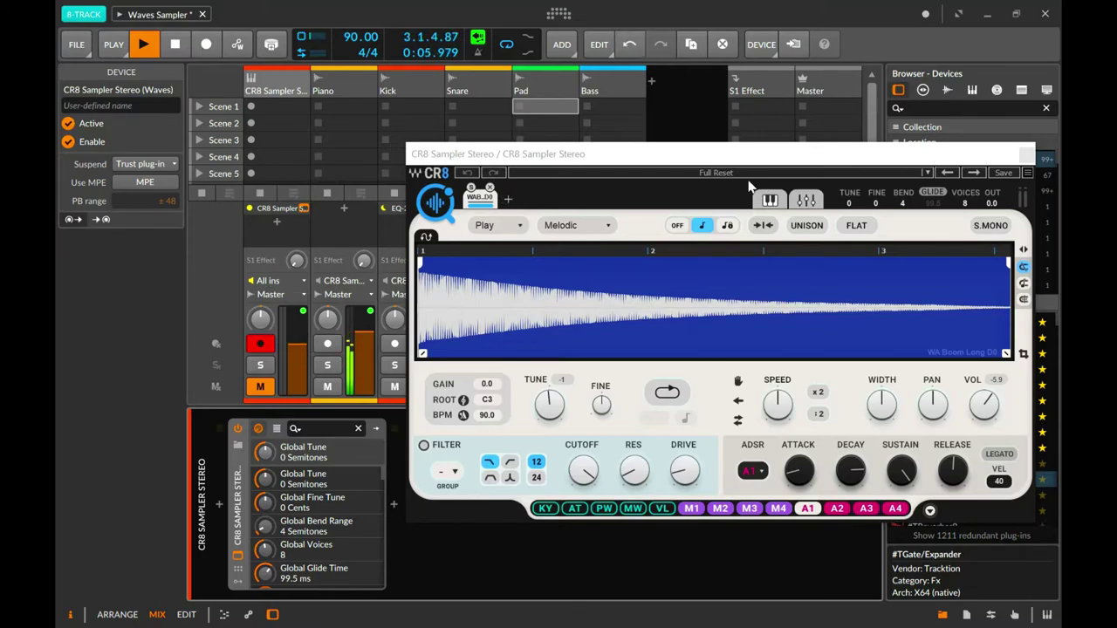
# Open the COSMOS sample finder from the sampler, browse the factory samples and audition WA HiHatClosed 16.
pyautogui.moveTo(724, 159); pyautogui.dragTo(534, 146)
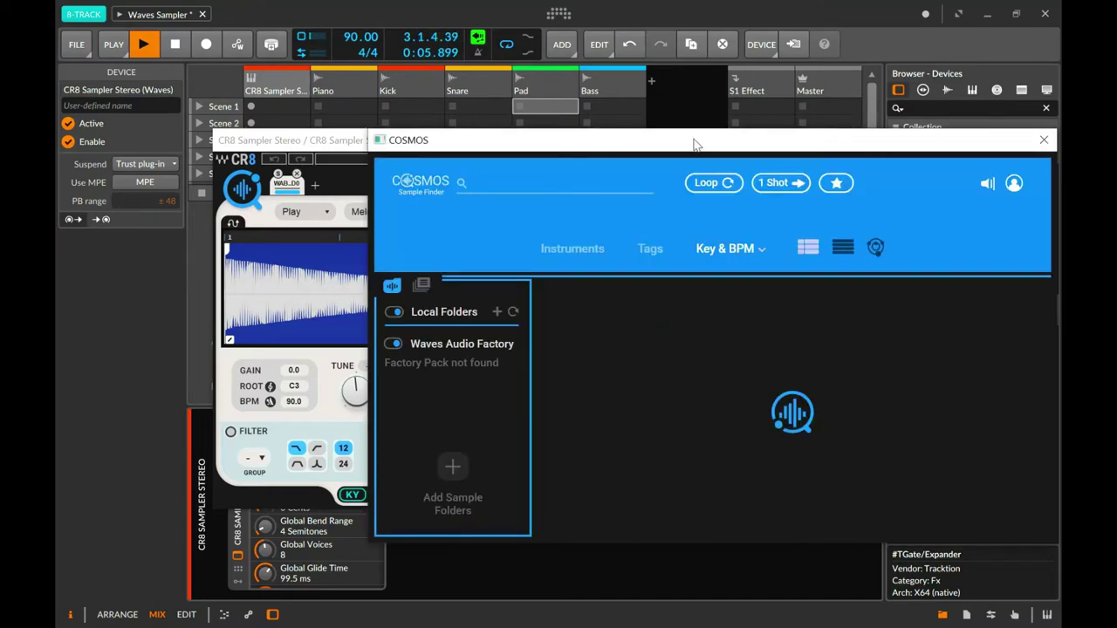
pyautogui.moveTo(689, 138); pyautogui.dragTo(533, 94)
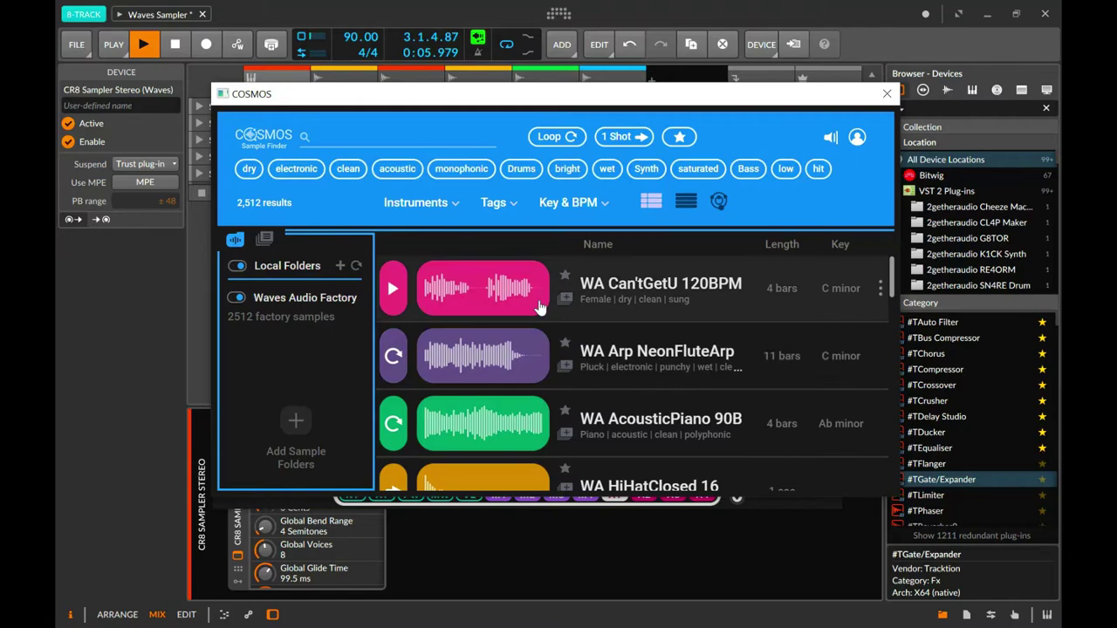
pyautogui.scroll(-2, 552, 314)
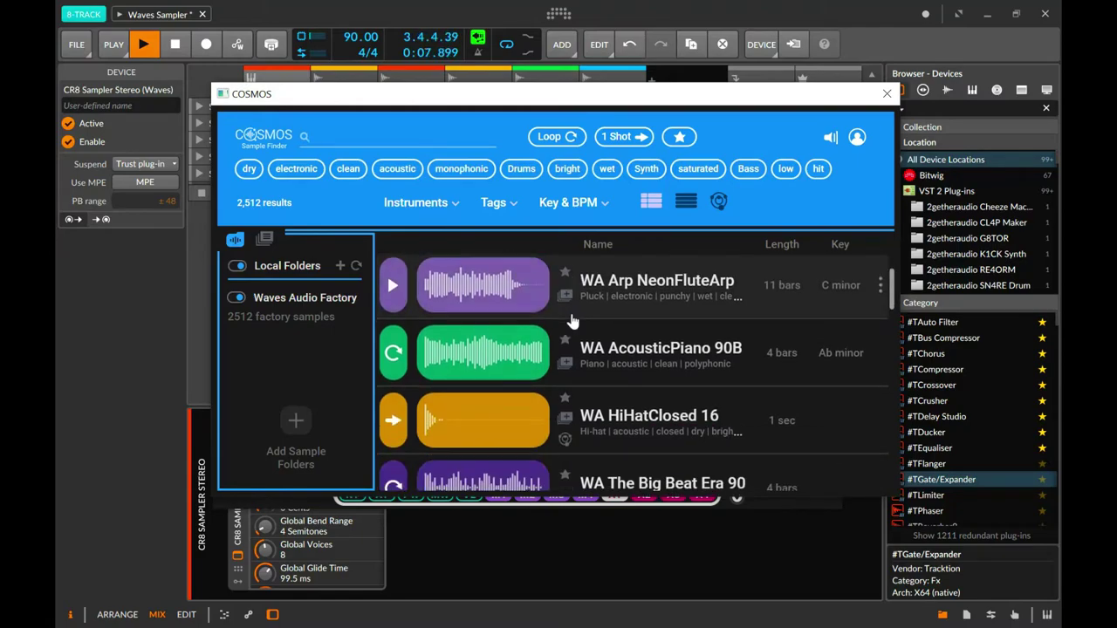
pyautogui.scroll(-1, 568, 328)
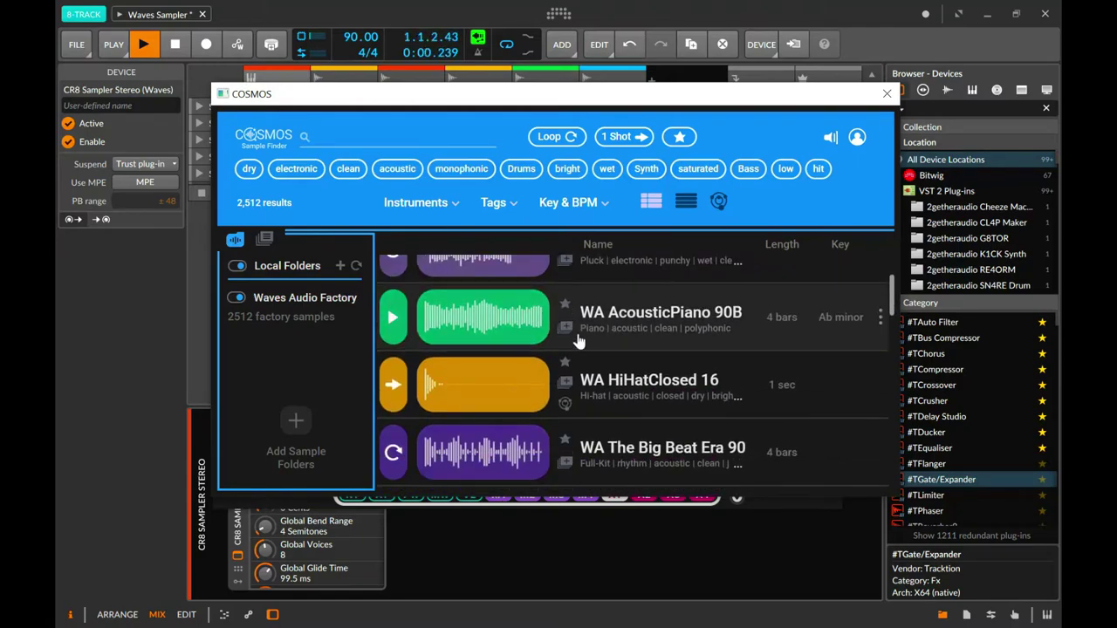
pyautogui.click(391, 388)
# Move the COSMOS and CR8 windows aside to check the CR8 track's mute state in the mixer, and bring COSMOS back into view.
pyautogui.moveTo(443, 104); pyautogui.dragTo(703, 175)
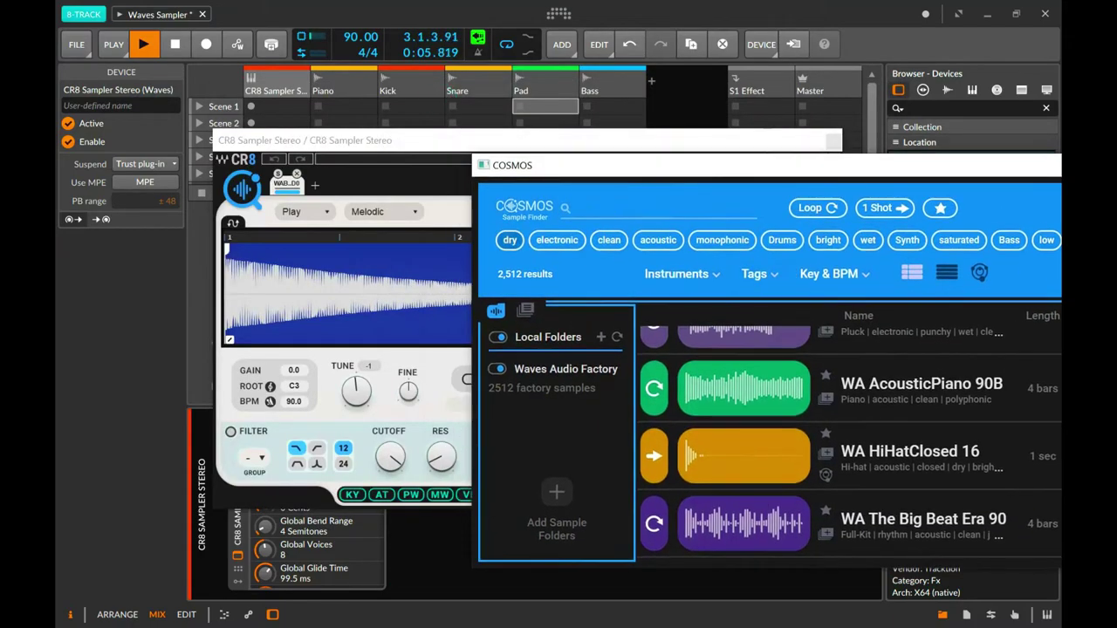
pyautogui.moveTo(347, 142); pyautogui.dragTo(559, 138)
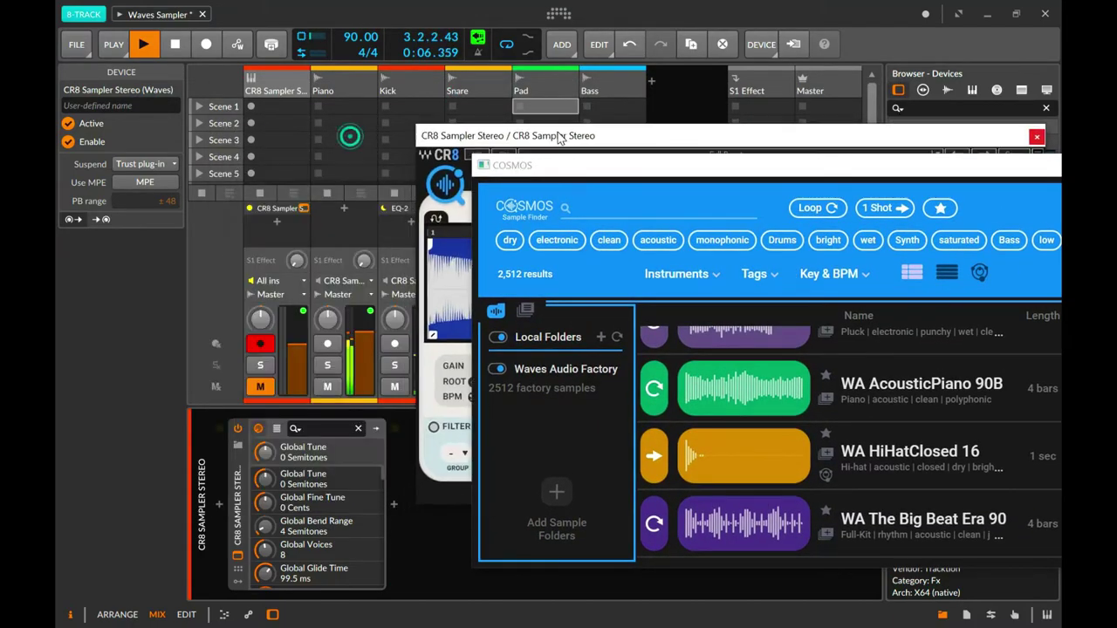
pyautogui.click(291, 401)
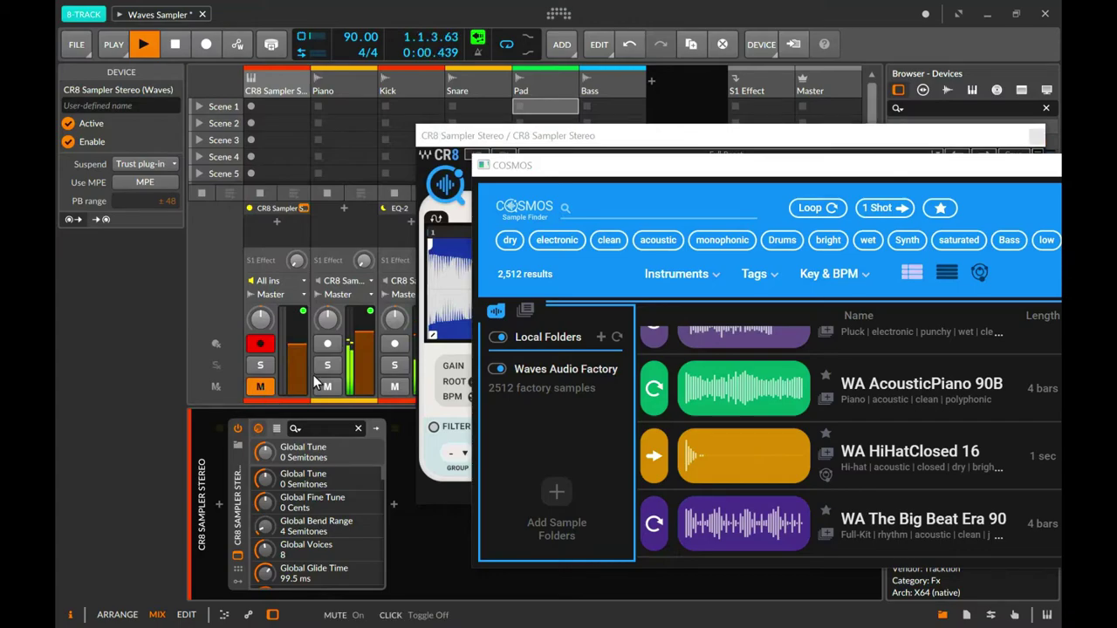
pyautogui.click(441, 135)
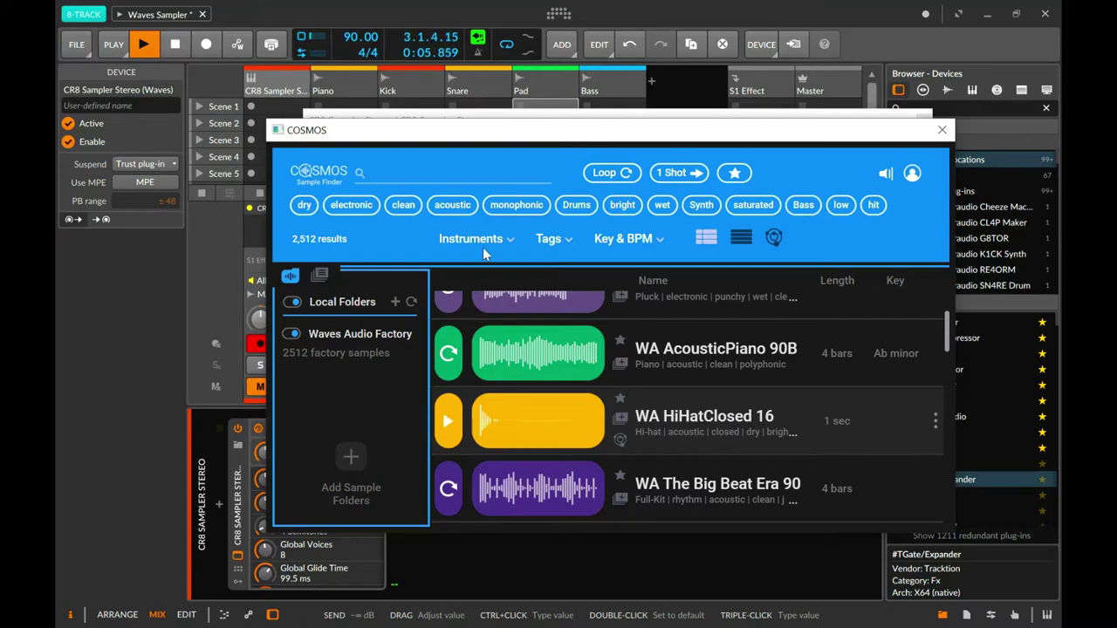
# Uncover the CR8 track's mixer channel, unmute it and raise its volume to -6.8 dB while auditioning WA HiHatClosed 16.
pyautogui.moveTo(463, 133); pyautogui.dragTo(563, 142)
pyautogui.moveTo(359, 119)
pyautogui.mouseDown()
pyautogui.moveTo(230, 92)
pyautogui.moveTo(179, 67)
pyautogui.moveTo(390, 141)
pyautogui.moveTo(351, 130)
pyautogui.mouseUp()
pyautogui.click(259, 387)
pyautogui.click(551, 413)
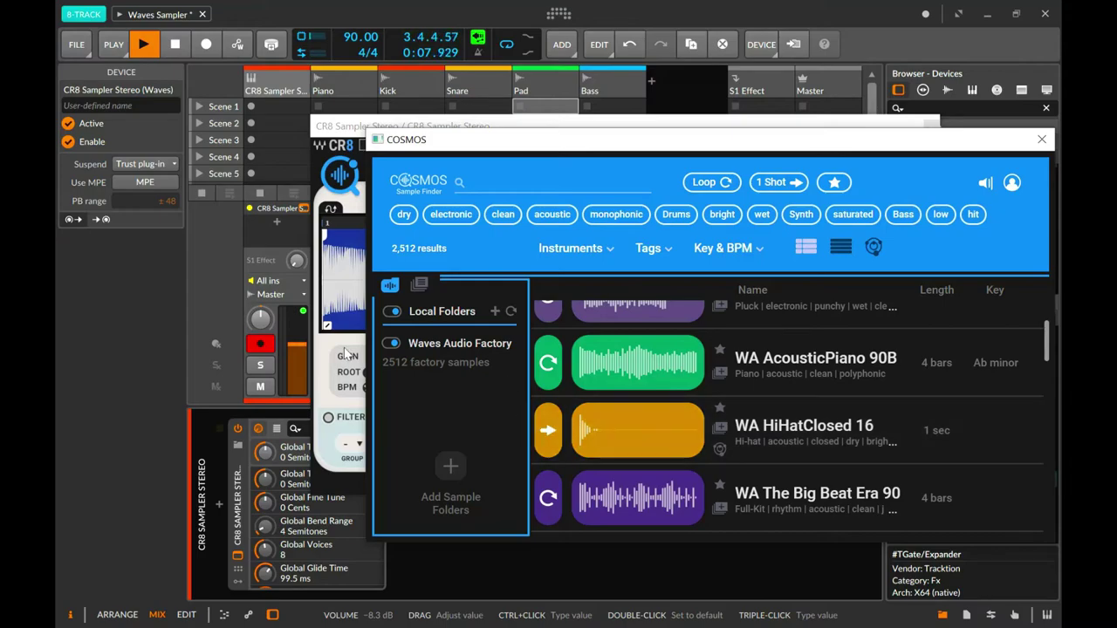
pyautogui.moveTo(306, 349); pyautogui.dragTo(305, 340)
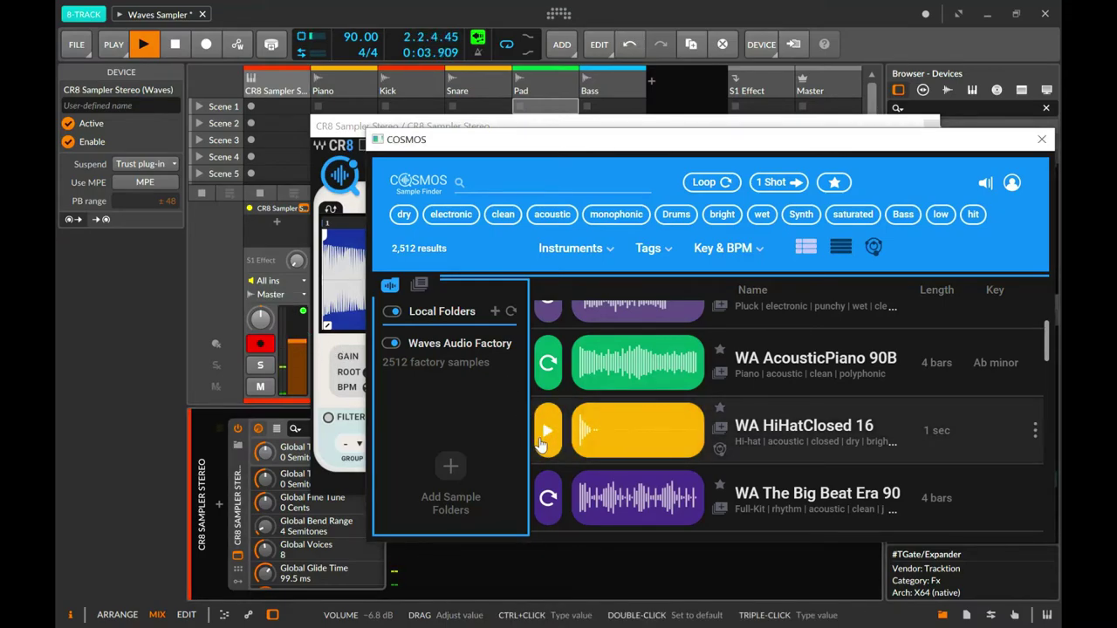
# Browse further through the COSMOS factory samples and audition WA HiHatClosed 03.
pyautogui.scroll(3, 650, 412)
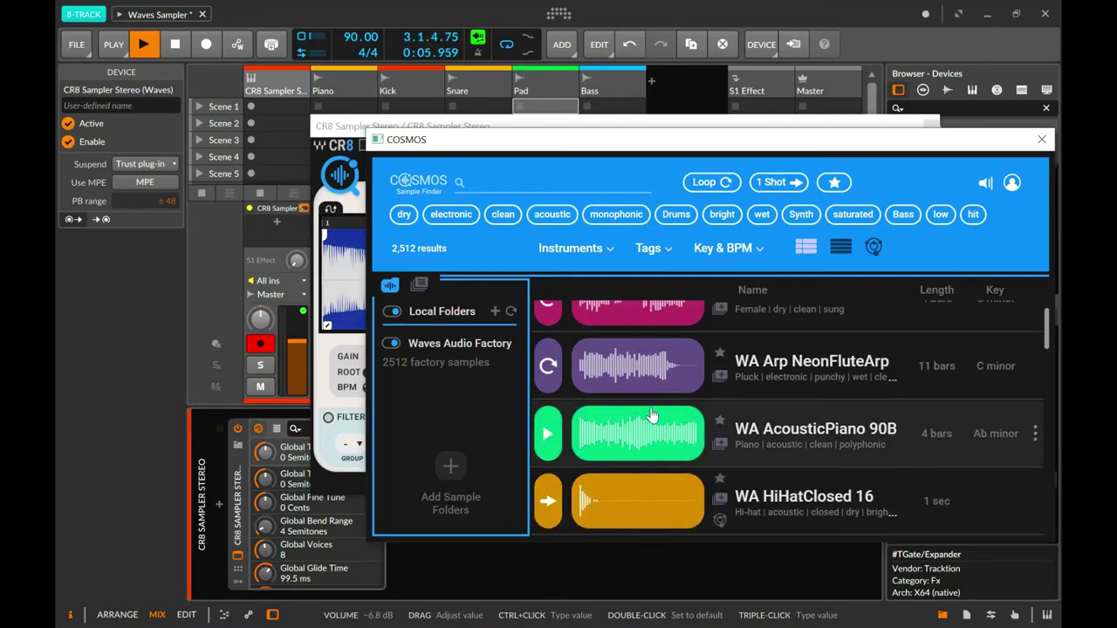
pyautogui.scroll(-5, 655, 416)
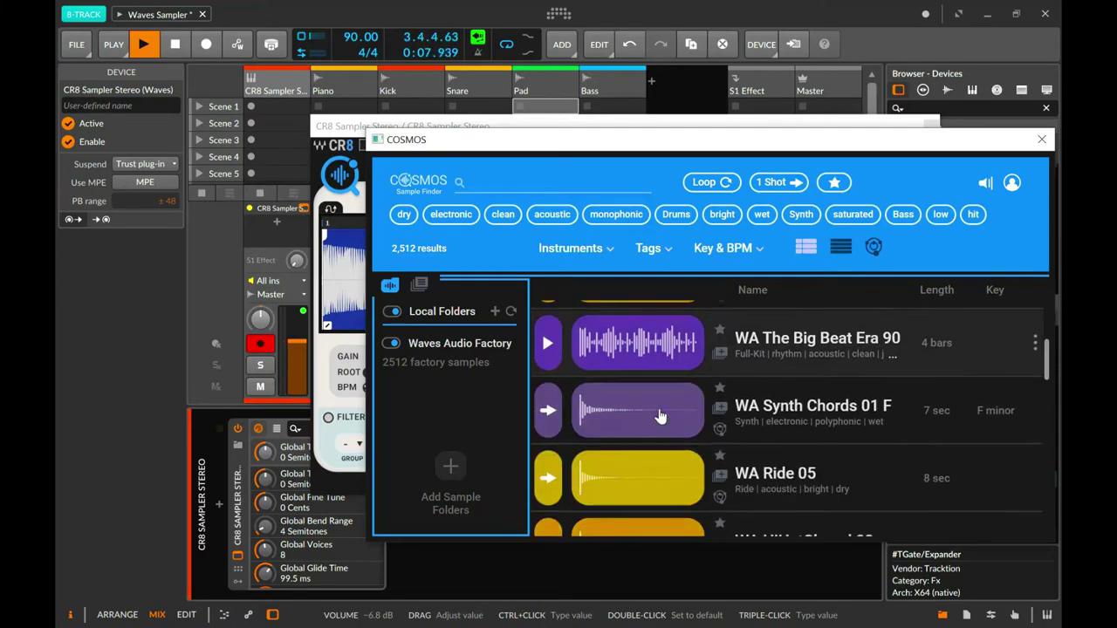
pyautogui.scroll(-1, 662, 420)
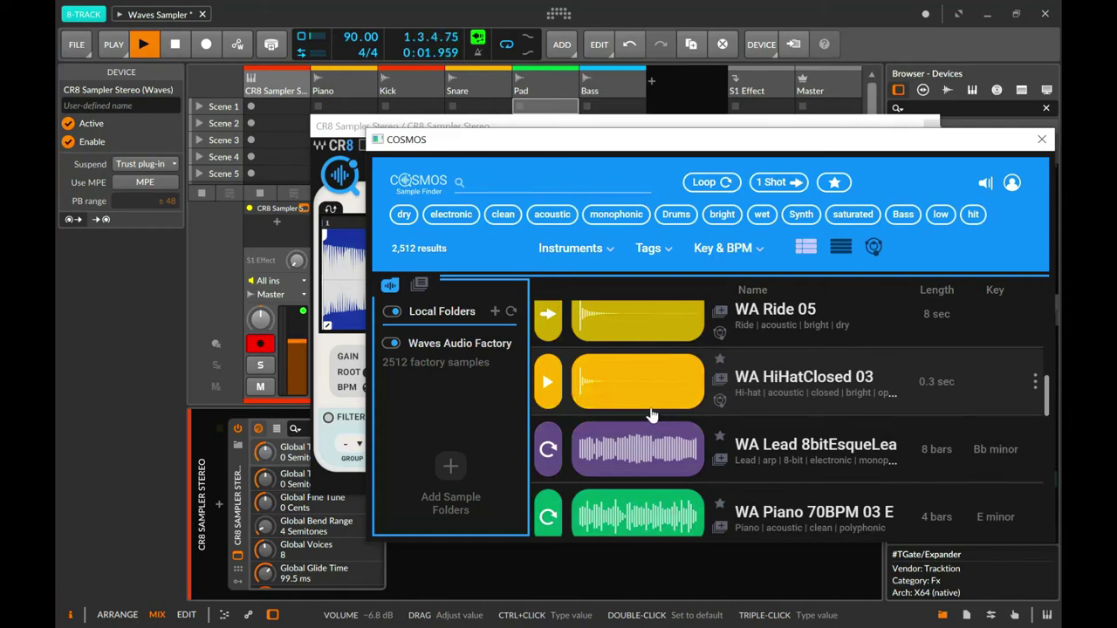
pyautogui.click(550, 385)
pyautogui.click(556, 382)
# Load WA HiHatClosed 03 from COSMOS into the CR8 Sampler in place of the bass sample, and close both windows.
pyautogui.moveTo(969, 146); pyautogui.dragTo(791, 117)
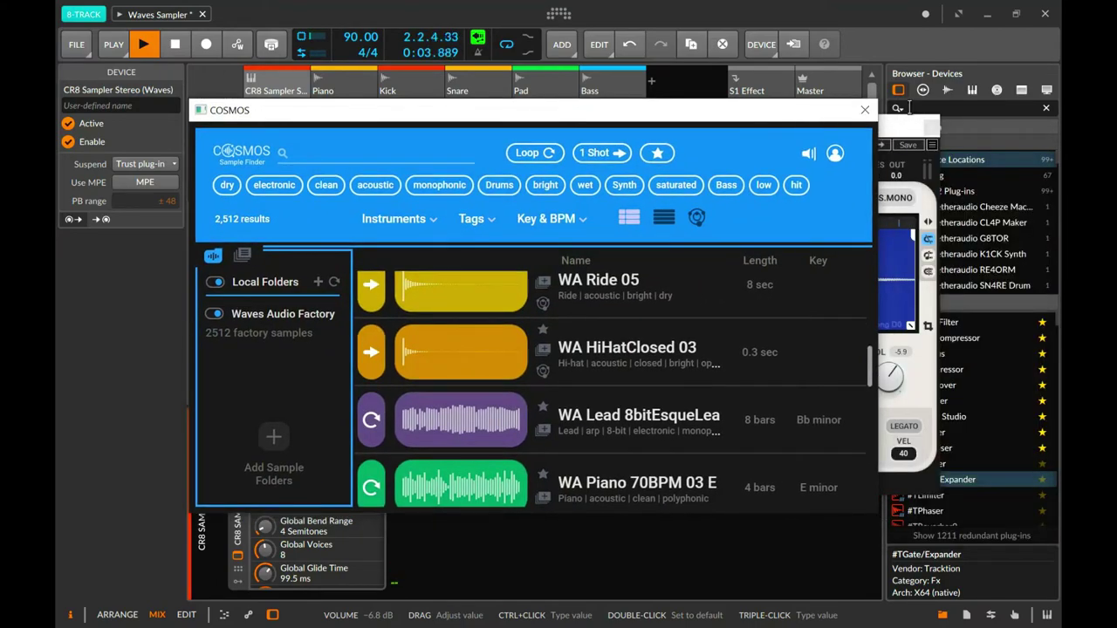
pyautogui.moveTo(623, 363); pyautogui.dragTo(764, 563)
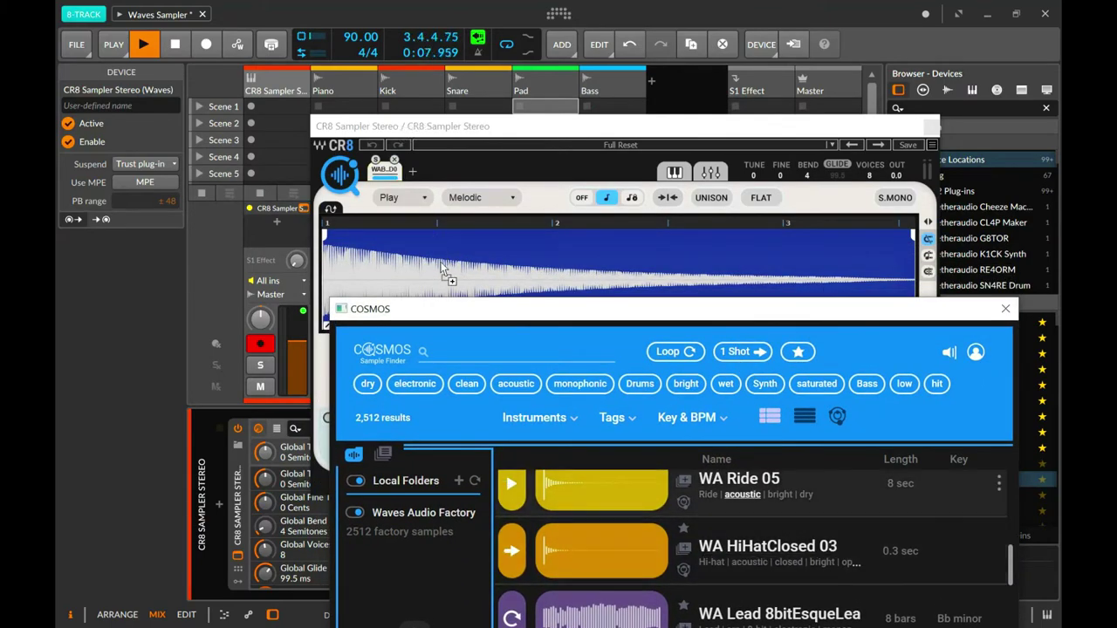
pyautogui.click(1005, 309)
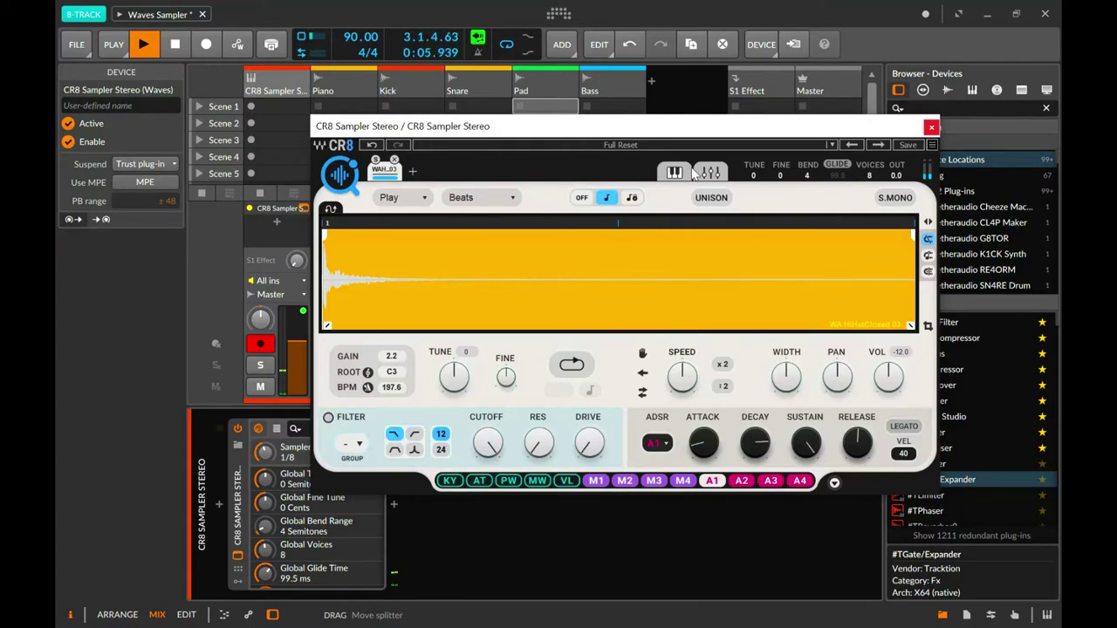
pyautogui.click(931, 126)
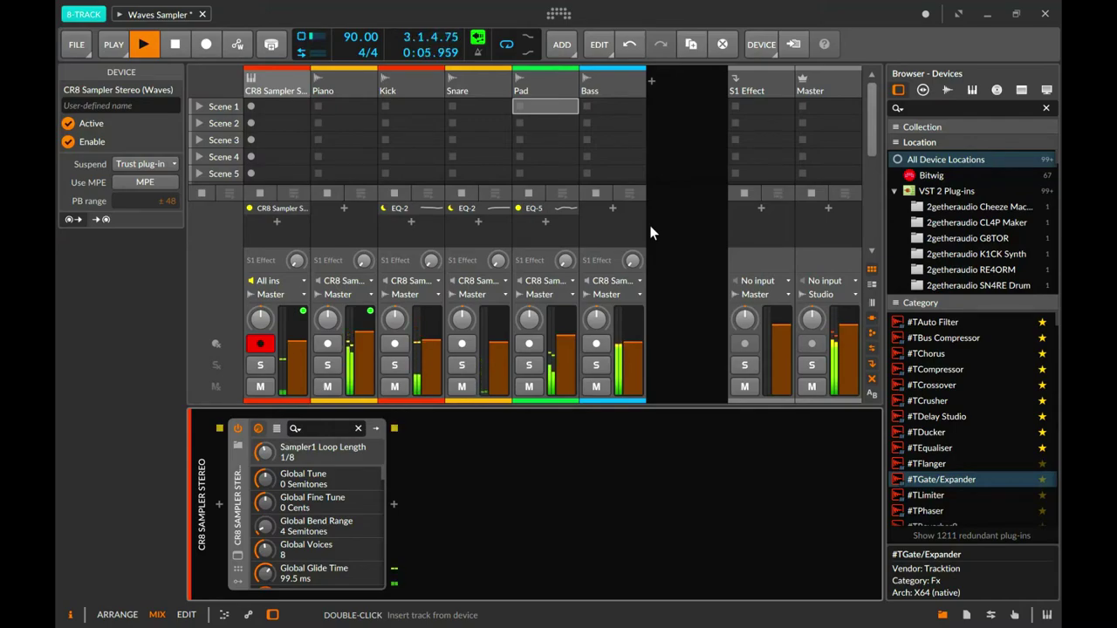
# Raise the CR8 track's volume to -5.9 dB and return to the arrangement with playback stopped.
pyautogui.click(300, 347)
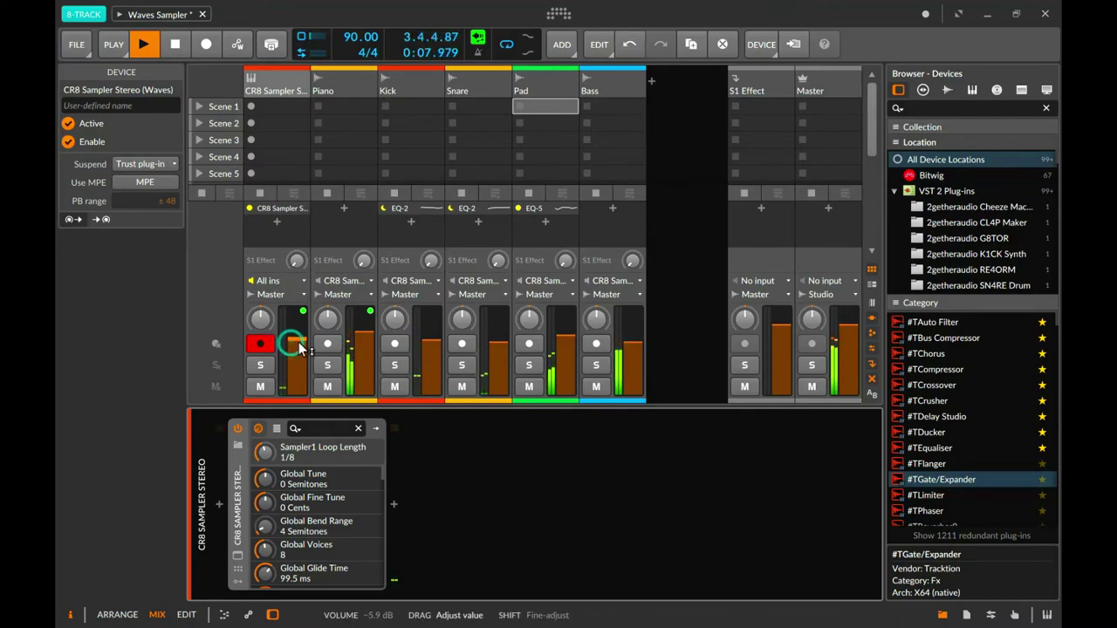
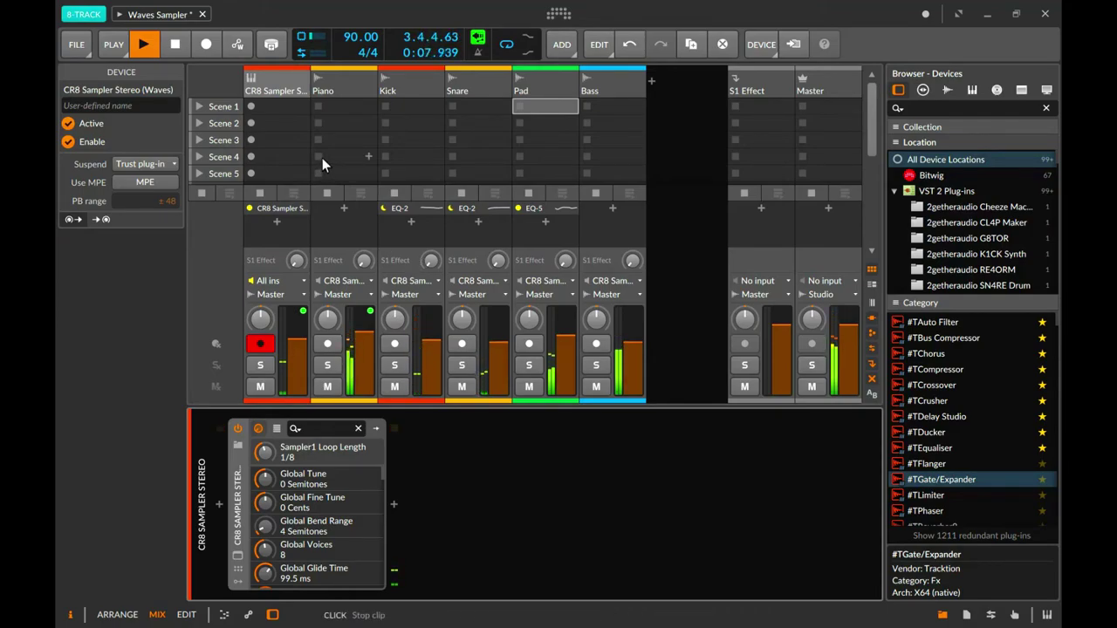
pyautogui.hotkey('alt', '1')
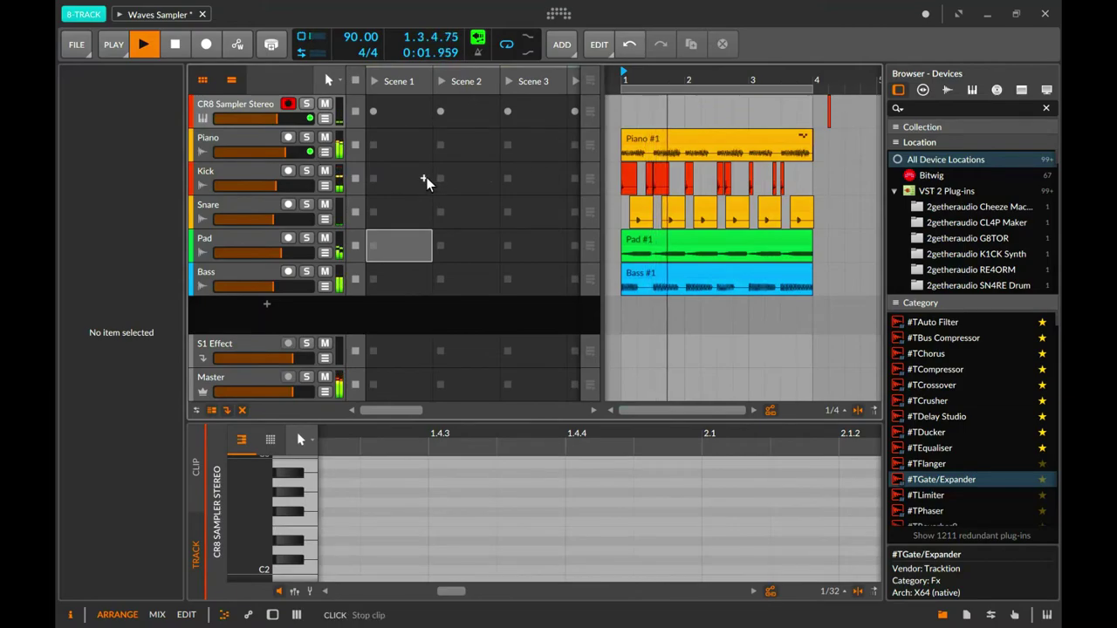
pyautogui.press('space')
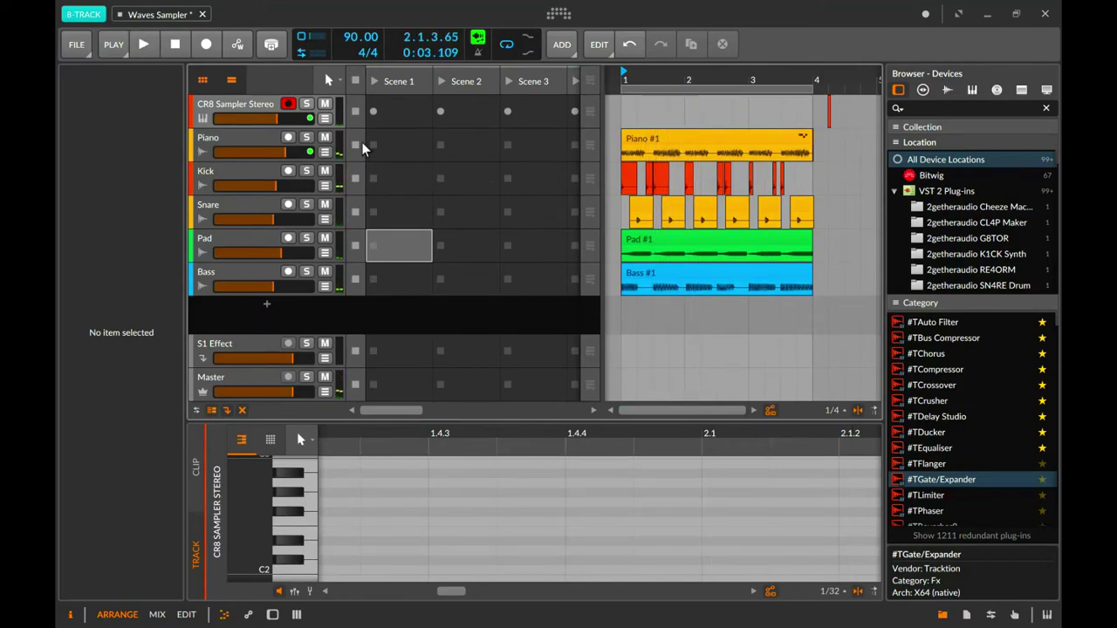
# Try to record hi-hat notes live on the CR8 Sampler Stereo track and delete the recorded take.
pyautogui.click(206, 44)
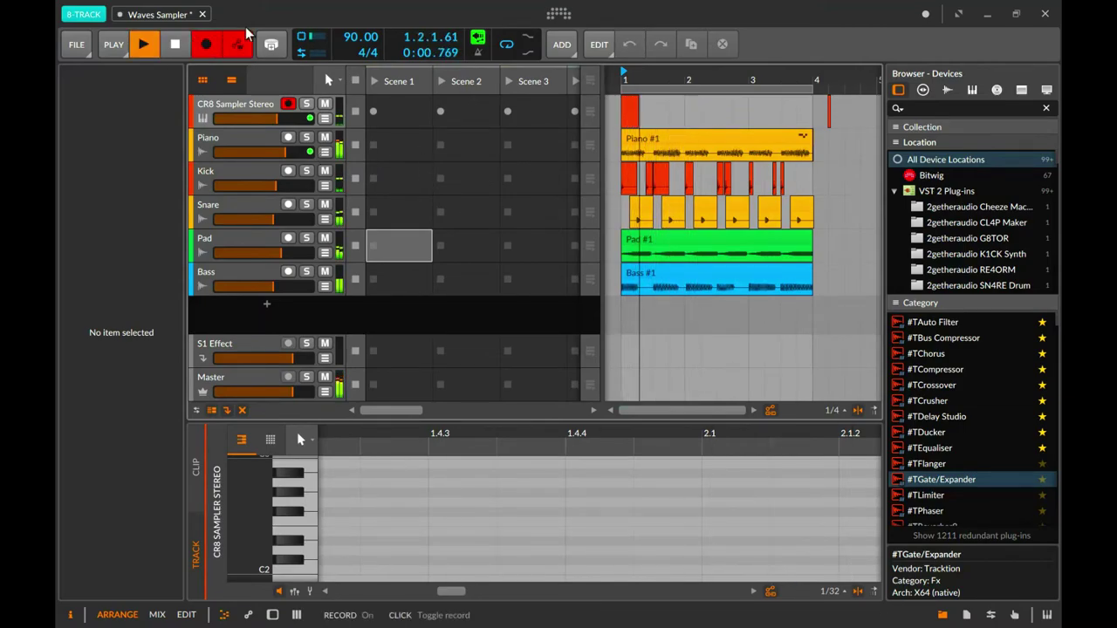
pyautogui.press('space')
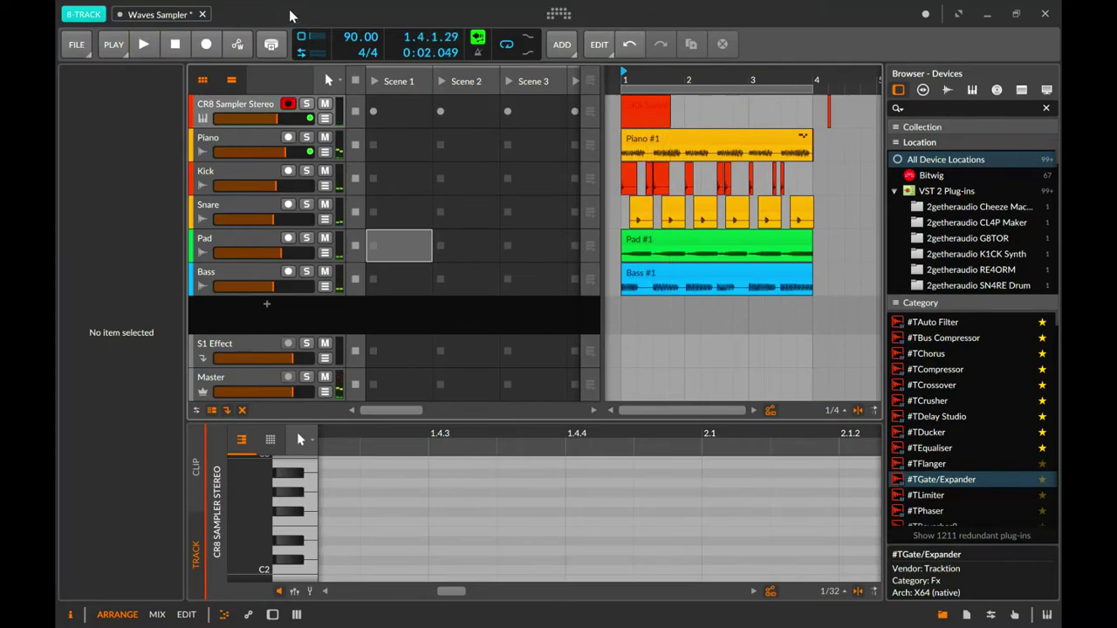
pyautogui.click(206, 44)
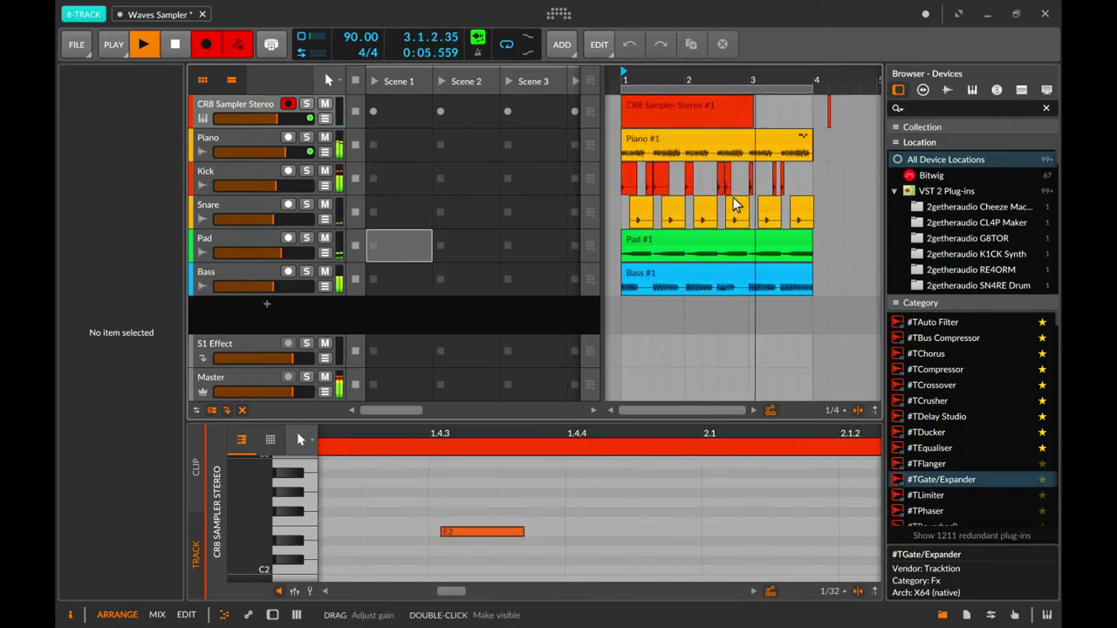
pyautogui.press('space')
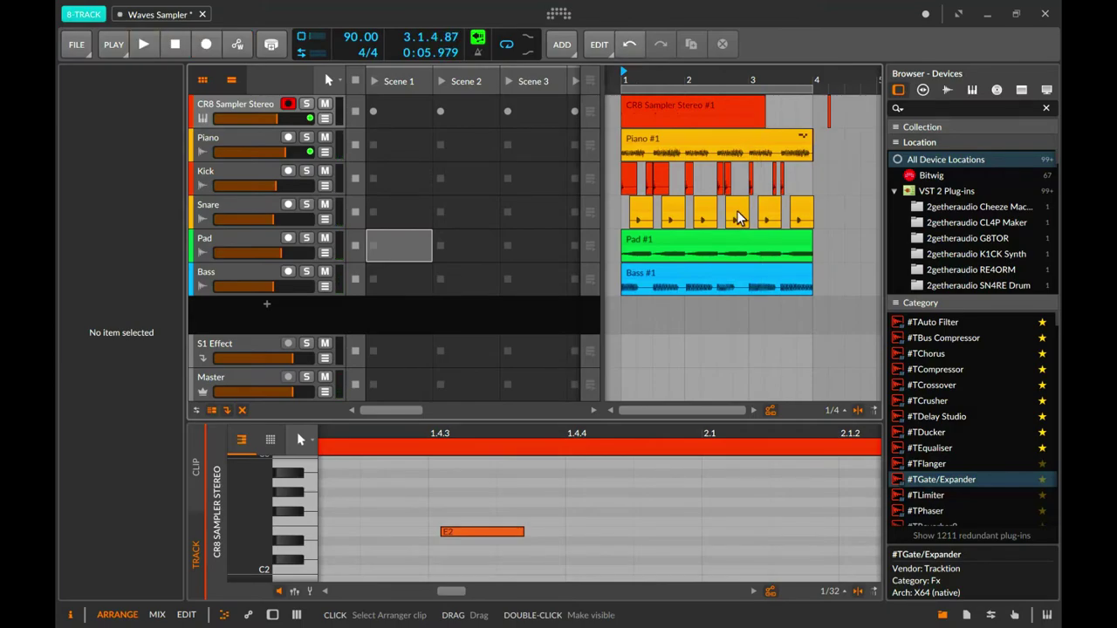
pyautogui.click(759, 105)
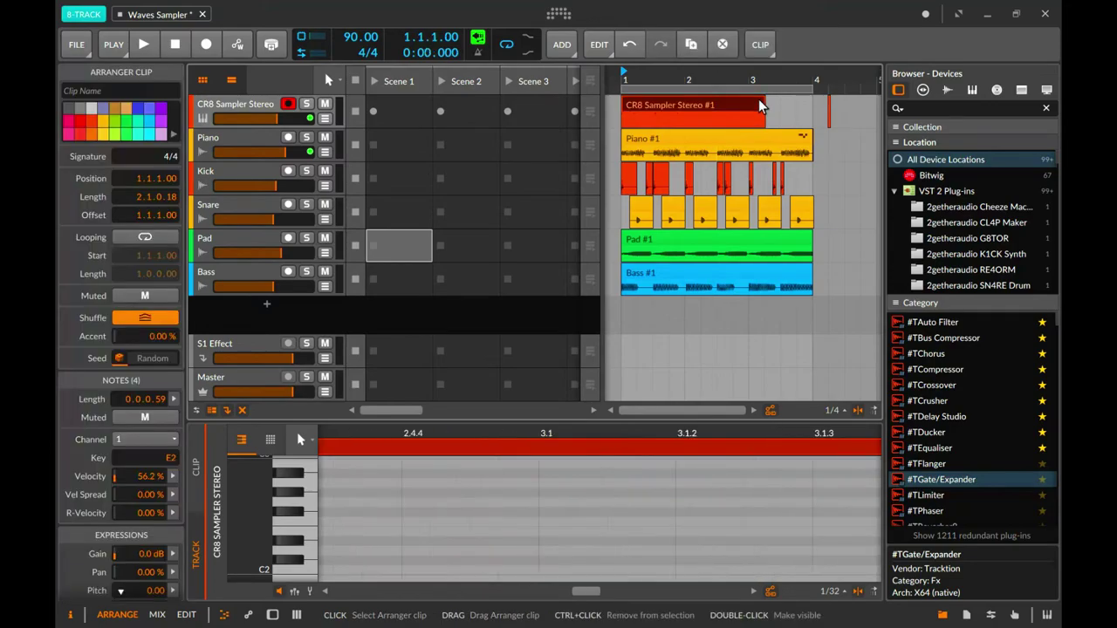
pyautogui.press('Delete')
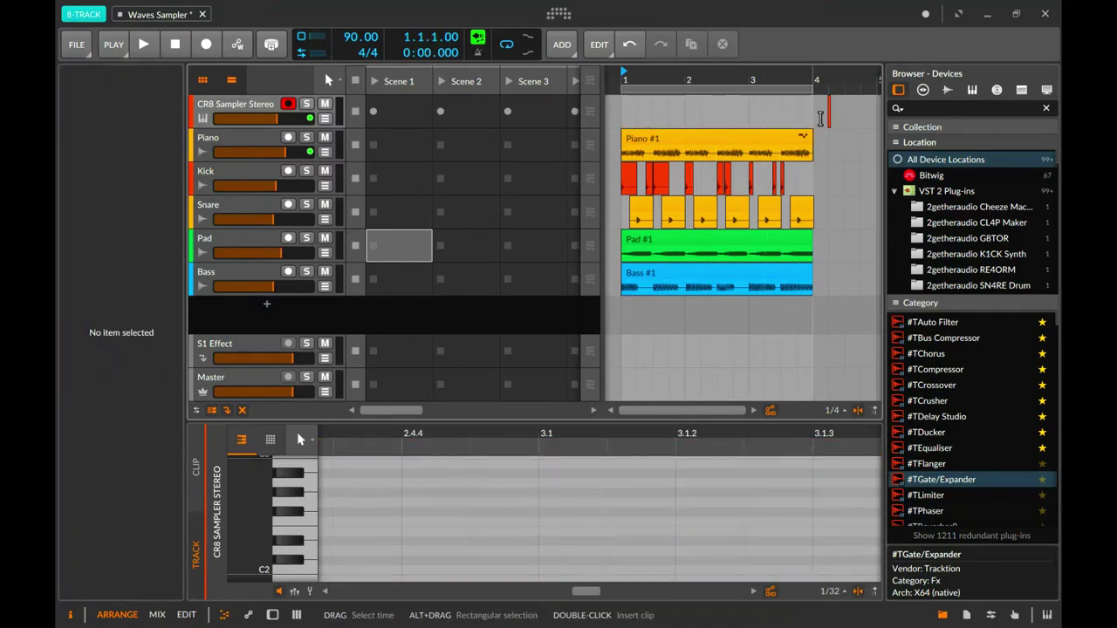
pyautogui.moveTo(813, 116); pyautogui.dragTo(622, 113)
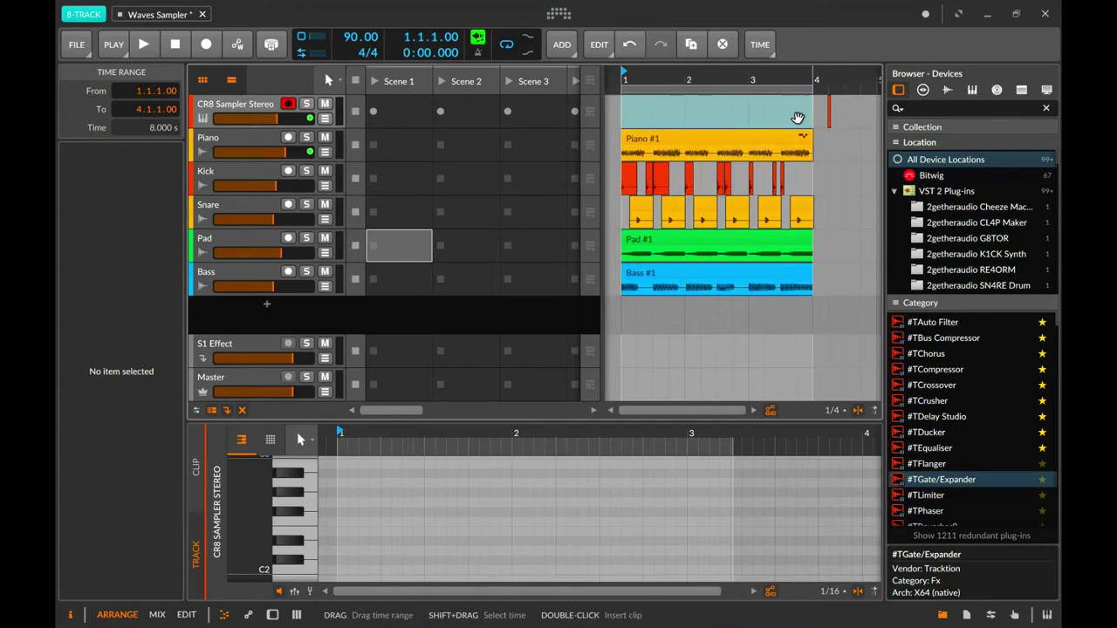
pyautogui.rightClick(788, 119)
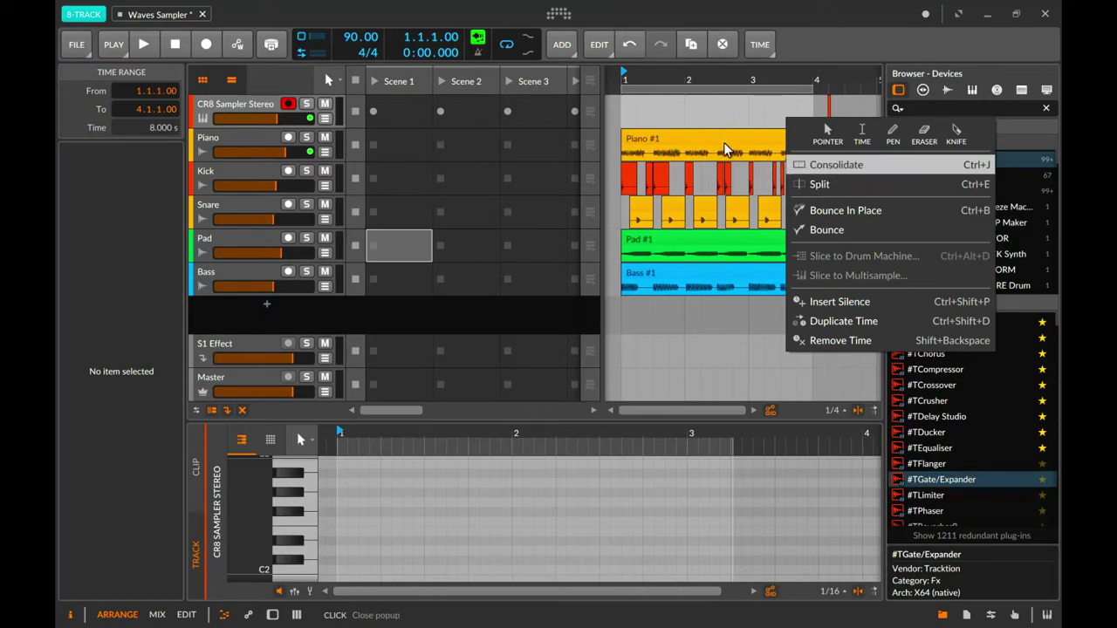
pyautogui.click(725, 121)
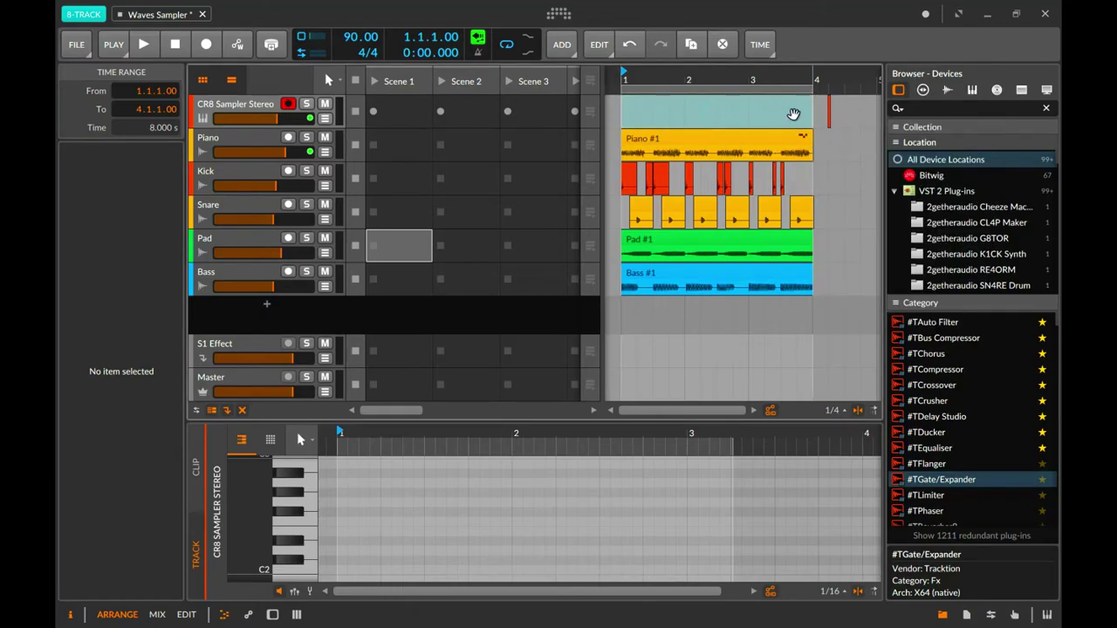
pyautogui.click(797, 111)
pyautogui.moveTo(809, 112); pyautogui.dragTo(640, 107)
# Insert an empty three-bar note clip at bar 1 of the CR8 Sampler Stereo track and delete the short stray clip after bar 4.
pyautogui.doubleClick(643, 114)
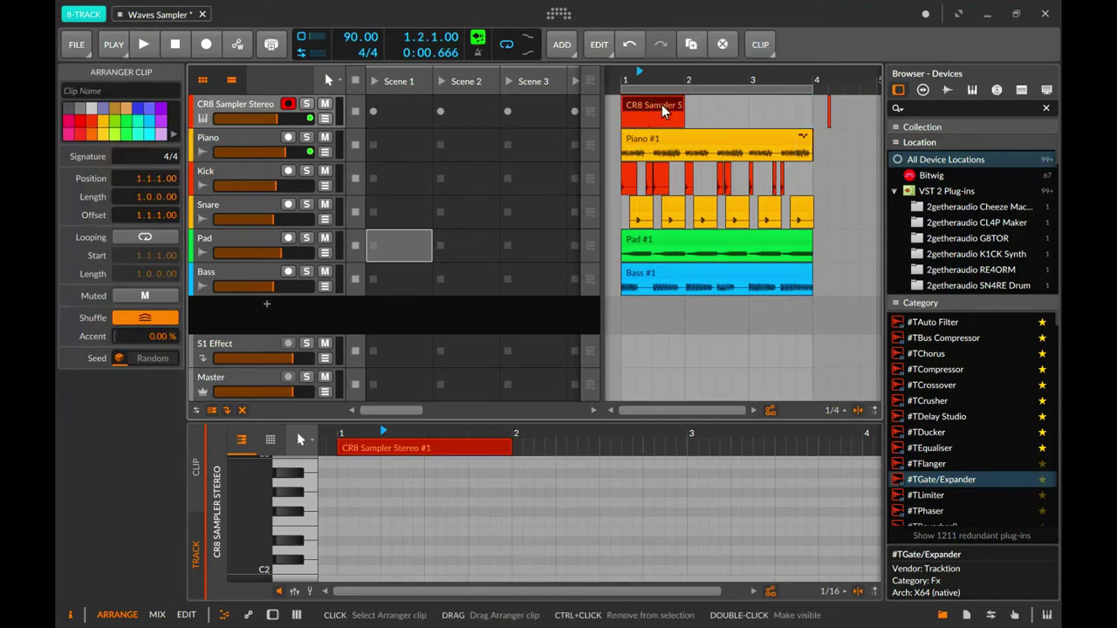
pyautogui.moveTo(684, 106); pyautogui.dragTo(816, 107)
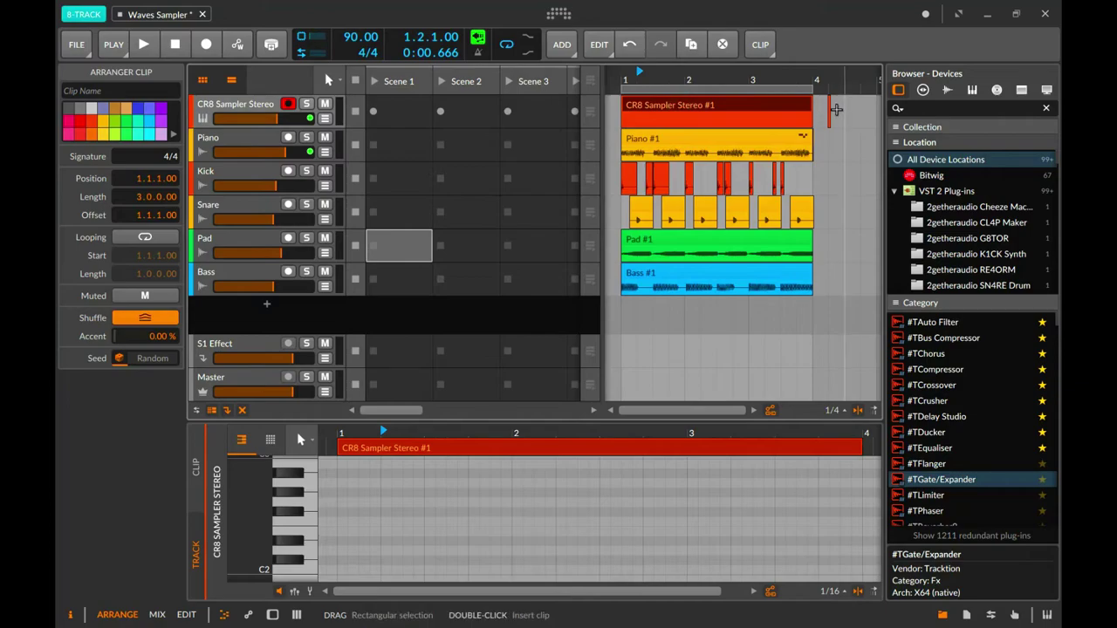
pyautogui.click(829, 111)
pyautogui.click(821, 111)
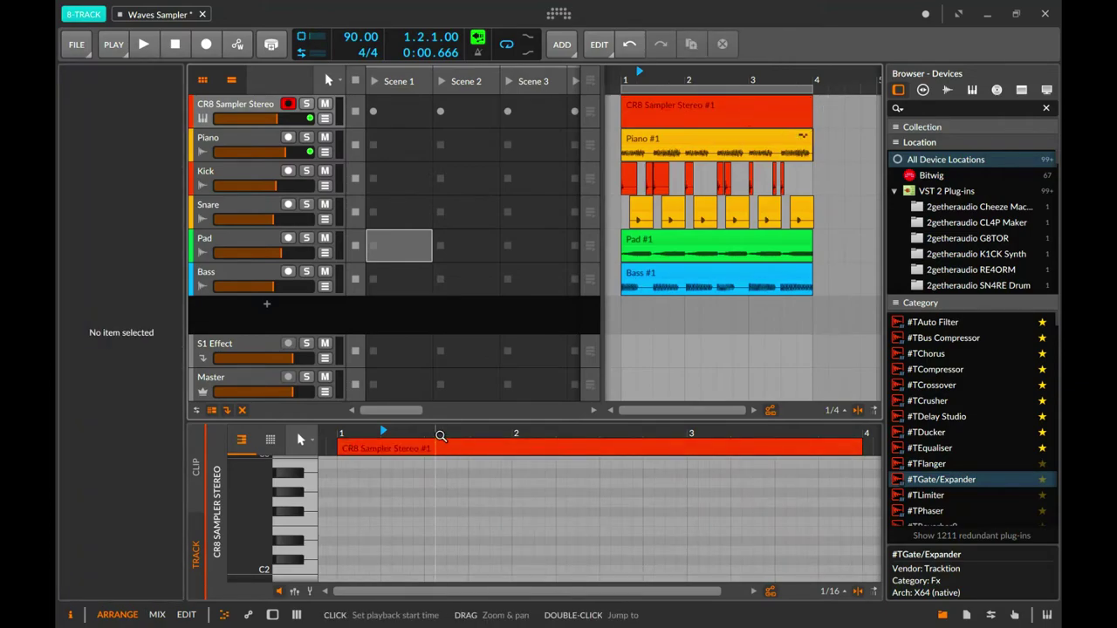
# With the arrangement playing, draw an A2 note at 1.1.1 in the new clip and shorten it to one sixteenth.
pyautogui.press('space')
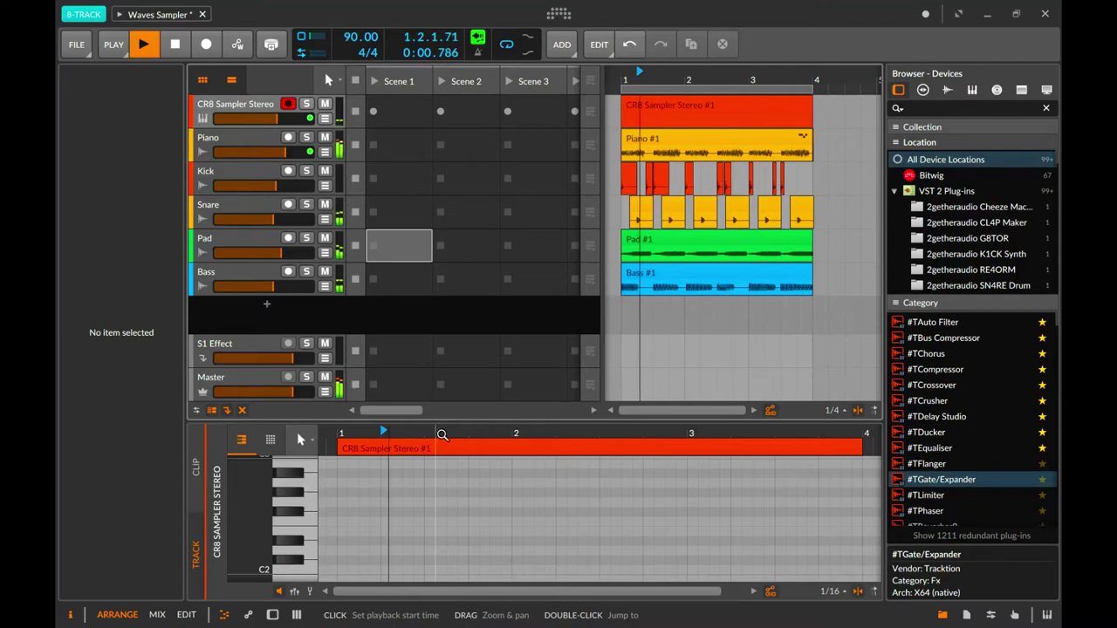
pyautogui.scroll(3, 367, 527)
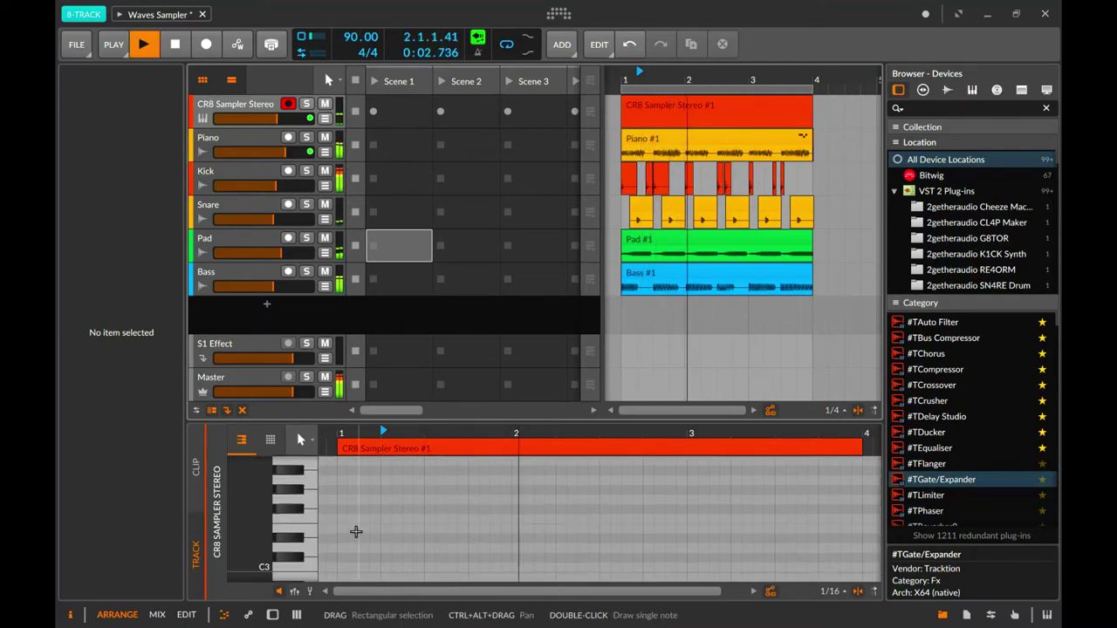
pyautogui.scroll(-3, 344, 548)
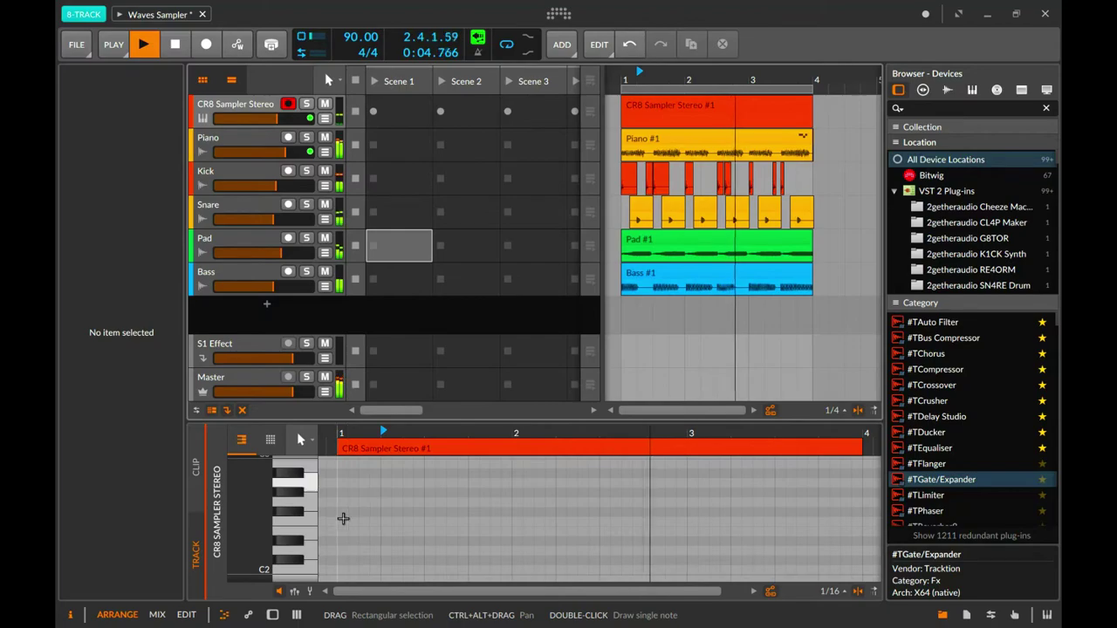
pyautogui.click(330, 486)
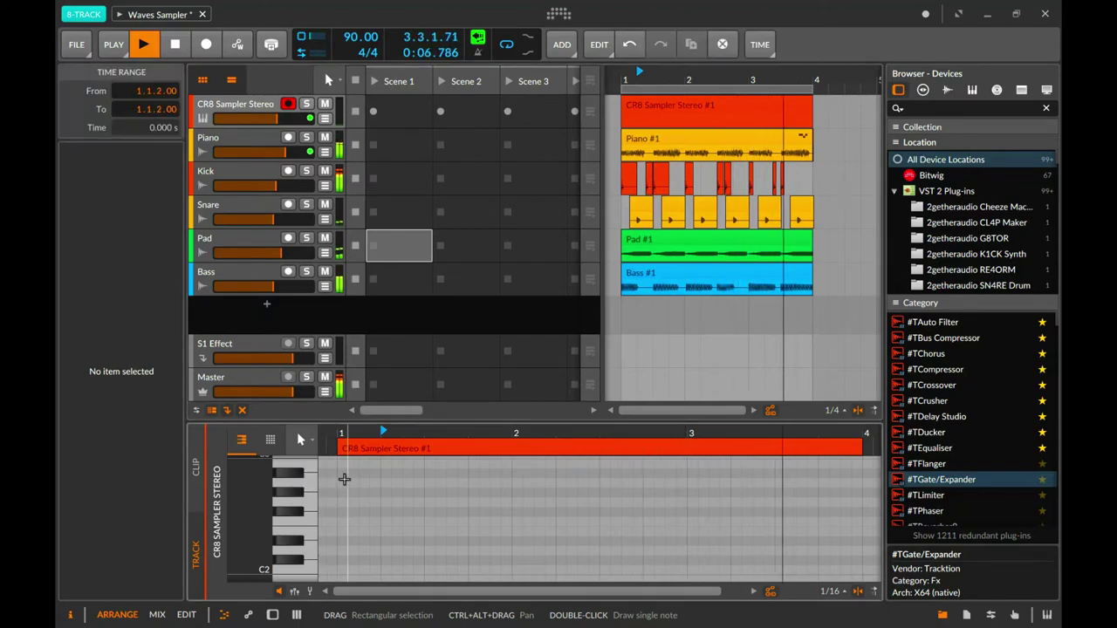
pyautogui.doubleClick(342, 485)
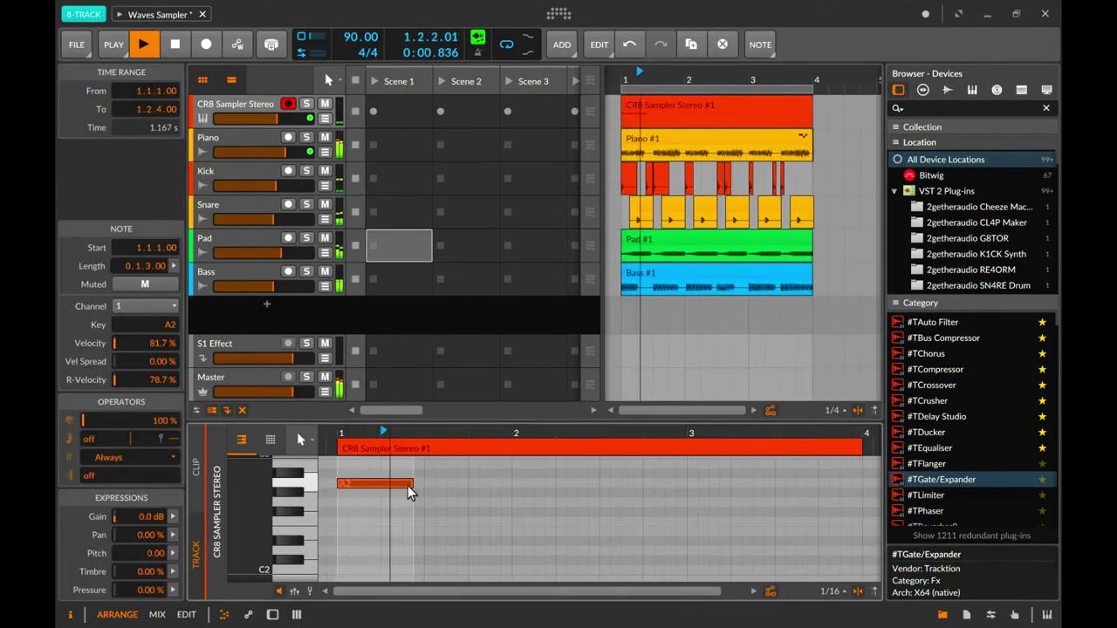
pyautogui.moveTo(409, 483); pyautogui.dragTo(358, 485)
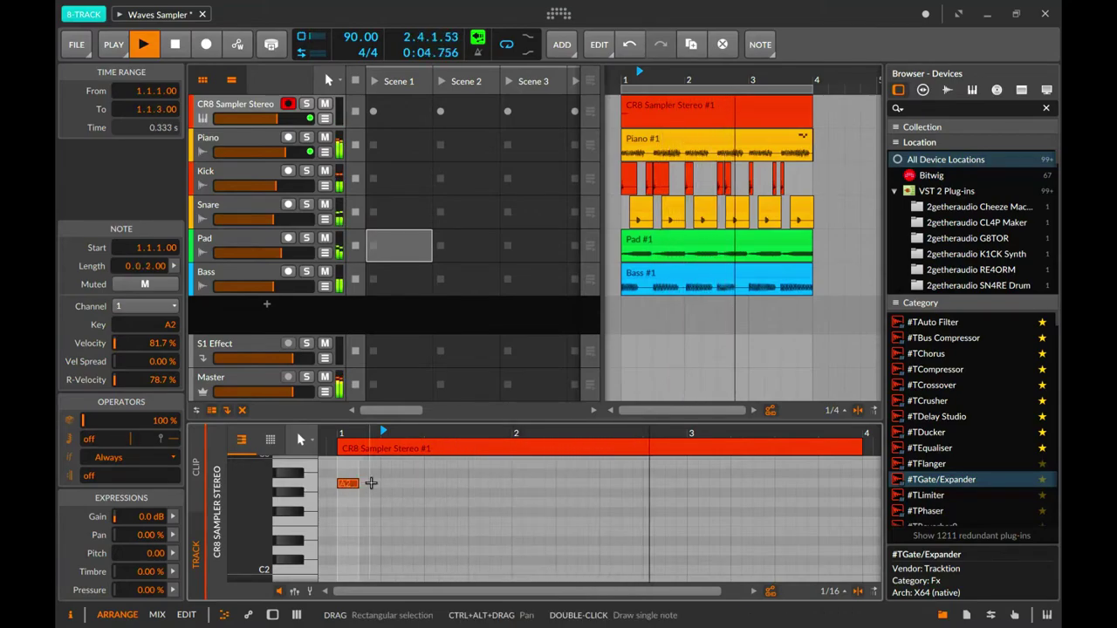
pyautogui.moveTo(356, 485); pyautogui.dragTo(329, 485)
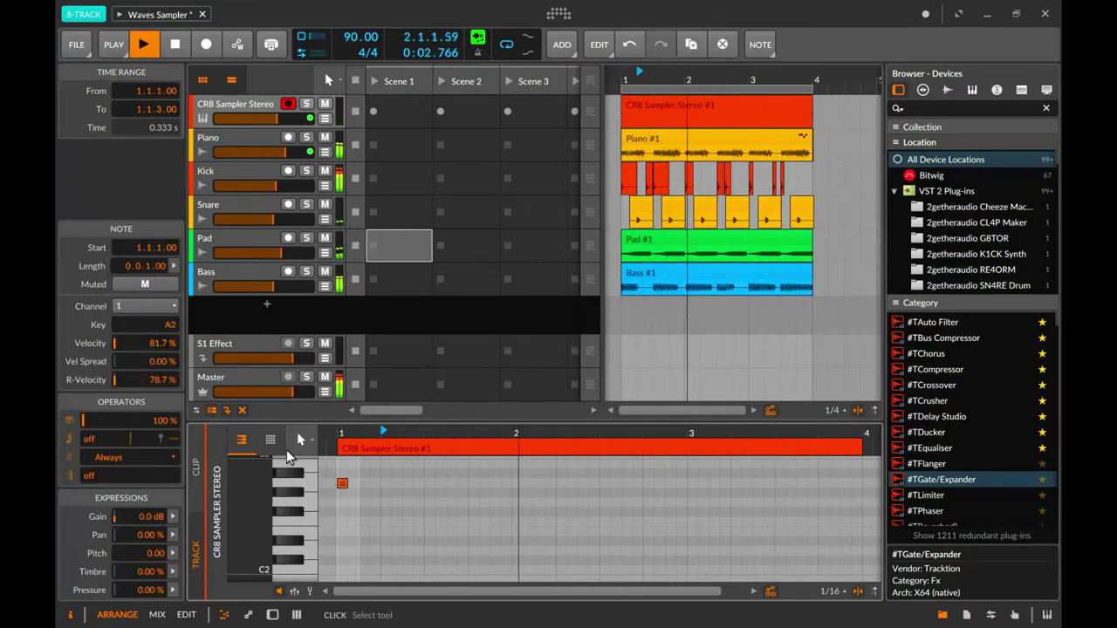
# Duplicate the A2 note at eighth-note intervals until the hi-hat pattern fills all three bars, ending at 3.4.3.
pyautogui.hotkey('ctrl', 'd')
pyautogui.hotkey('ctrl', 'd')
pyautogui.hotkey('ctrl', 'd')
pyautogui.hotkey('ctrl', 'd')
pyautogui.hotkey('ctrl', 'd')
pyautogui.hotkey('ctrl', 'd')
pyautogui.hotkey('ctrl', 'd')
pyautogui.hotkey('ctrl', 'd')
pyautogui.hotkey('ctrl', 'd')
pyautogui.hotkey('ctrl', 'd')
pyautogui.hotkey('ctrl', 'd')
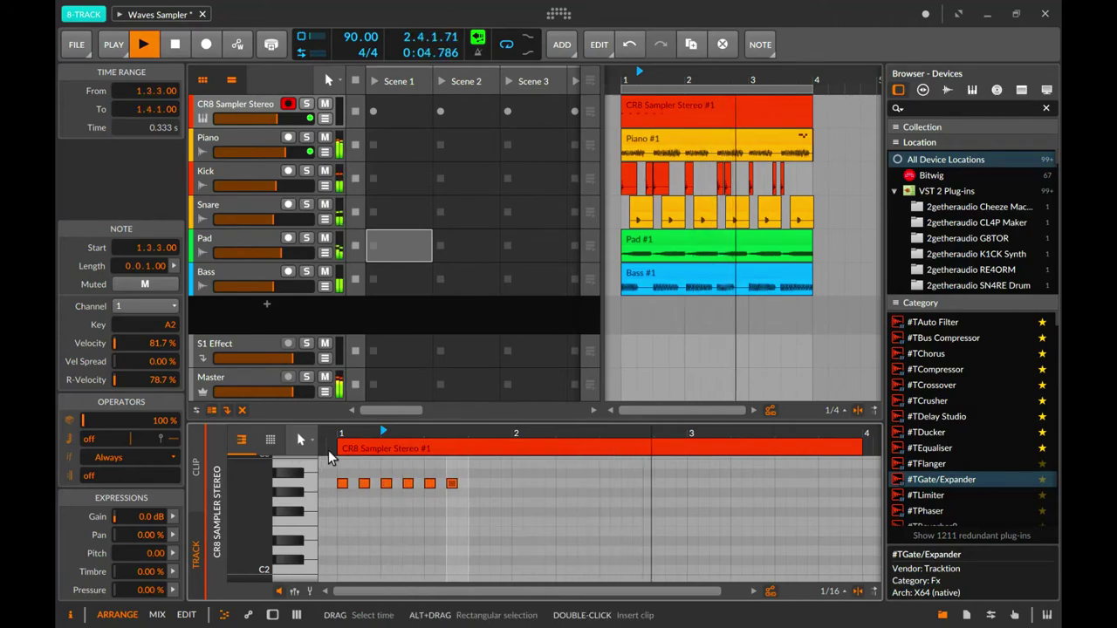
pyautogui.hotkey('ctrl', 'd')
pyautogui.hotkey('ctrl', 'd')
pyautogui.hotkey('ctrl', 'd')
pyautogui.hotkey('ctrl', 'd')
pyautogui.hotkey('ctrl', 'd')
pyautogui.hotkey('ctrl', 'd')
pyautogui.hotkey('ctrl', 'd')
pyautogui.hotkey('ctrl', 'd')
pyautogui.hotkey('ctrl', 'd')
pyautogui.hotkey('ctrl', 'd')
pyautogui.hotkey('ctrl', 'd')
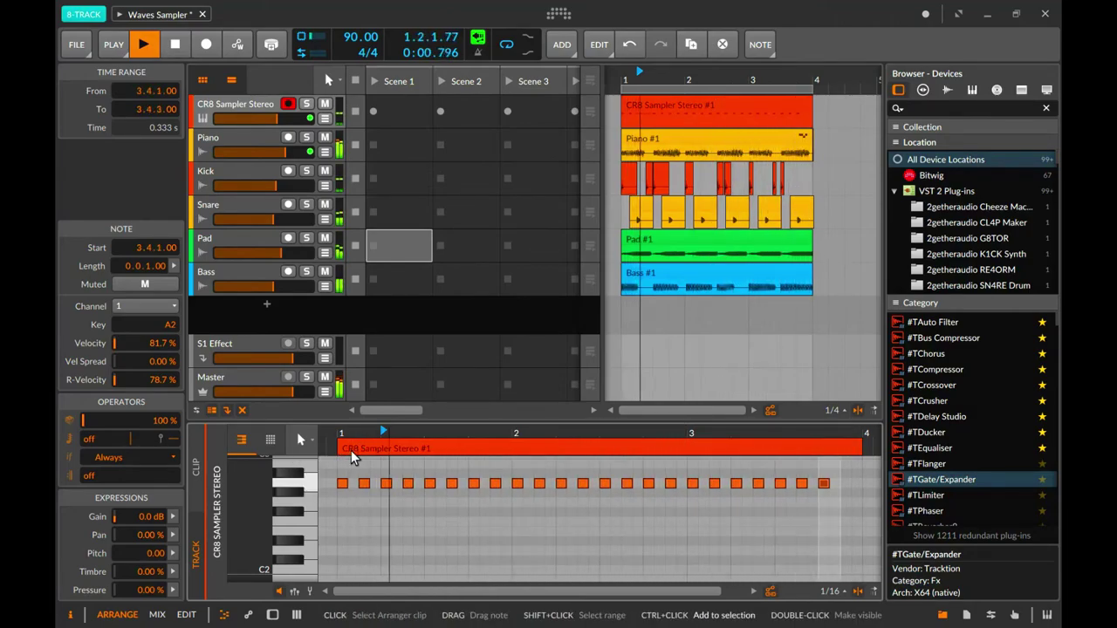
pyautogui.hotkey('ctrl', 'd')
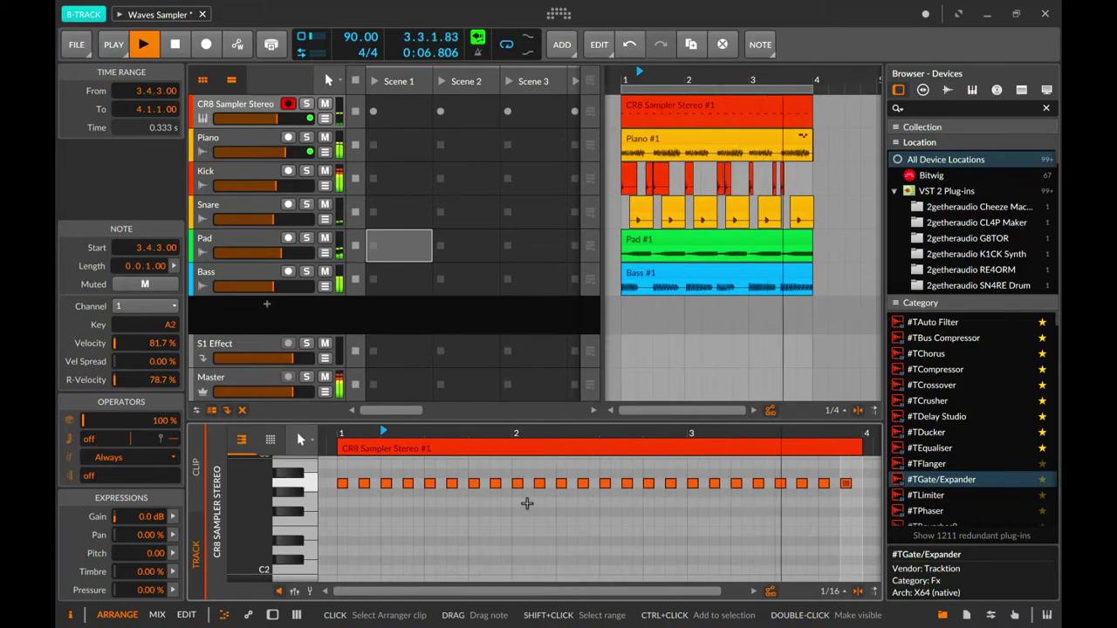
# Try to duplicate the first A2 note repeatedly through the hi-hat pattern.
pyautogui.click(479, 509)
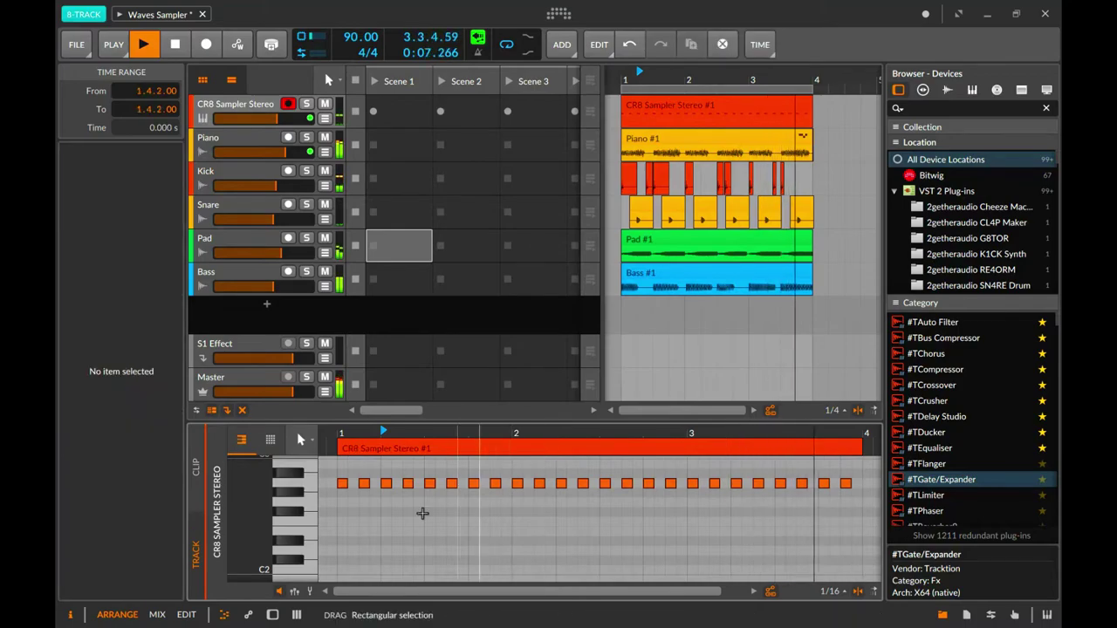
pyautogui.click(343, 484)
pyautogui.hotkey('ctrl', 'd')
pyautogui.hotkey('ctrl', 'd')
pyautogui.hotkey('ctrl', 'd')
pyautogui.hotkey('ctrl', 'd')
pyautogui.hotkey('ctrl', 'd')
pyautogui.hotkey('ctrl', 'd')
pyautogui.hotkey('ctrl', 'd')
pyautogui.hotkey('ctrl', 'd')
pyautogui.hotkey('ctrl', 'd')
pyautogui.hotkey('ctrl', 'd')
pyautogui.hotkey('ctrl', 'd')
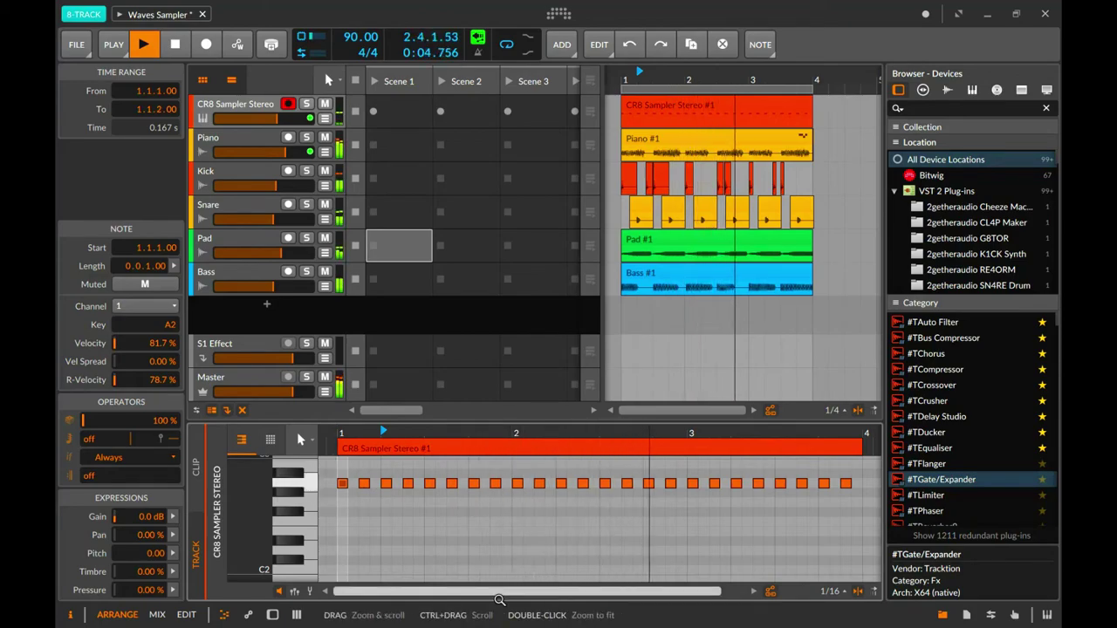
# Draw extra one-sixteenth A2 notes at 1.2.4 and 1.4.4 between the existing hi-hat notes.
pyautogui.moveTo(528, 591); pyautogui.dragTo(514, 559)
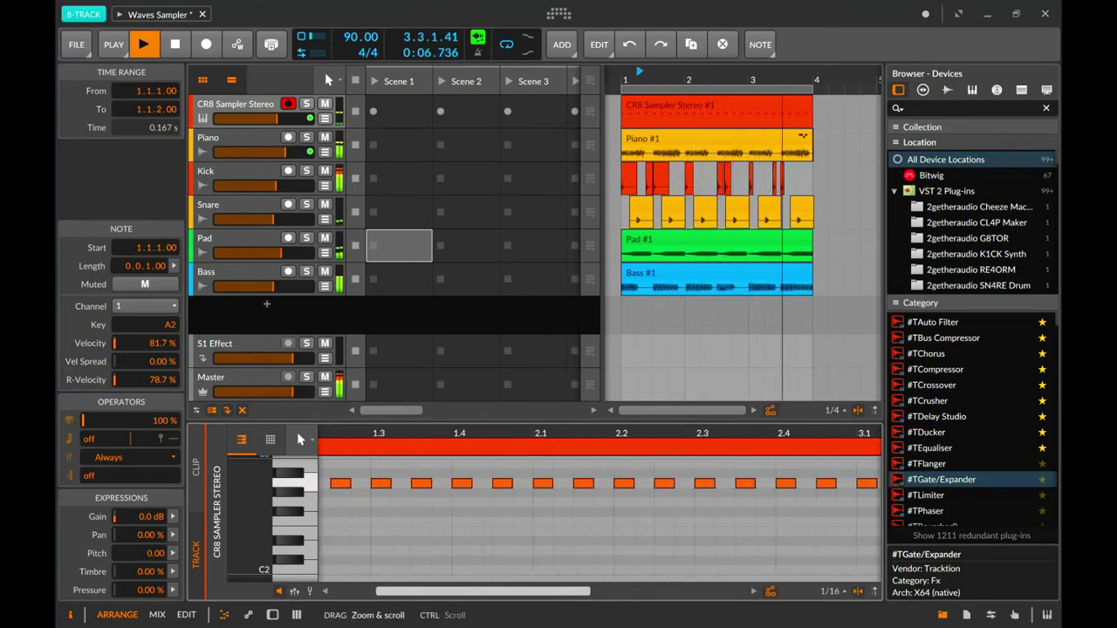
pyautogui.moveTo(419, 441); pyautogui.dragTo(448, 438)
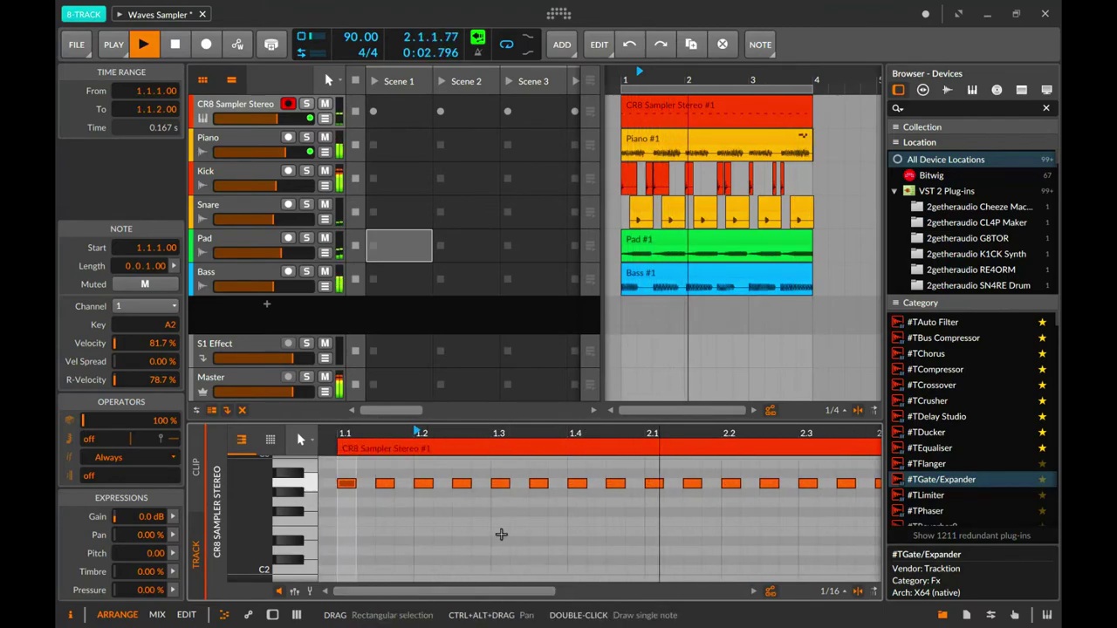
pyautogui.hotkey('alt', '2')
pyautogui.hotkey('alt', '1')
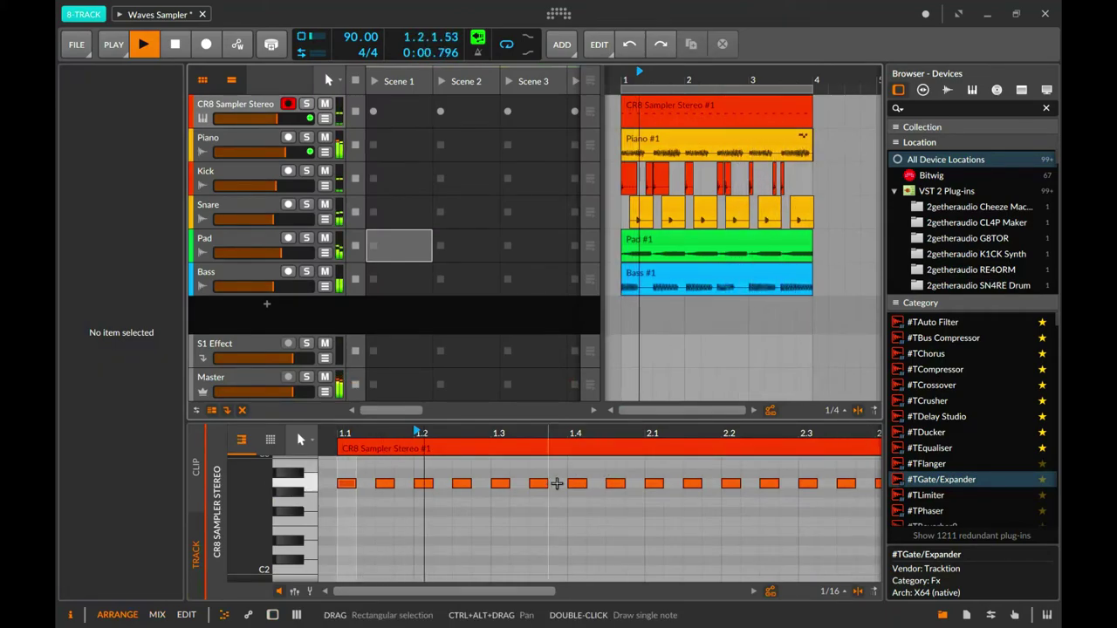
pyautogui.doubleClick(480, 483)
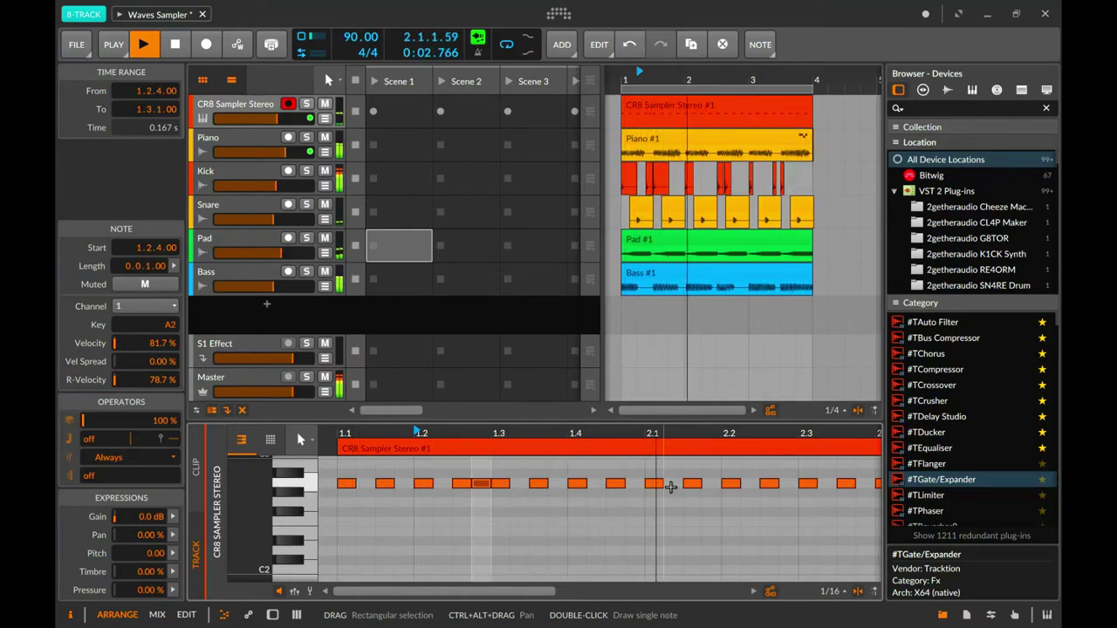
pyautogui.doubleClick(635, 485)
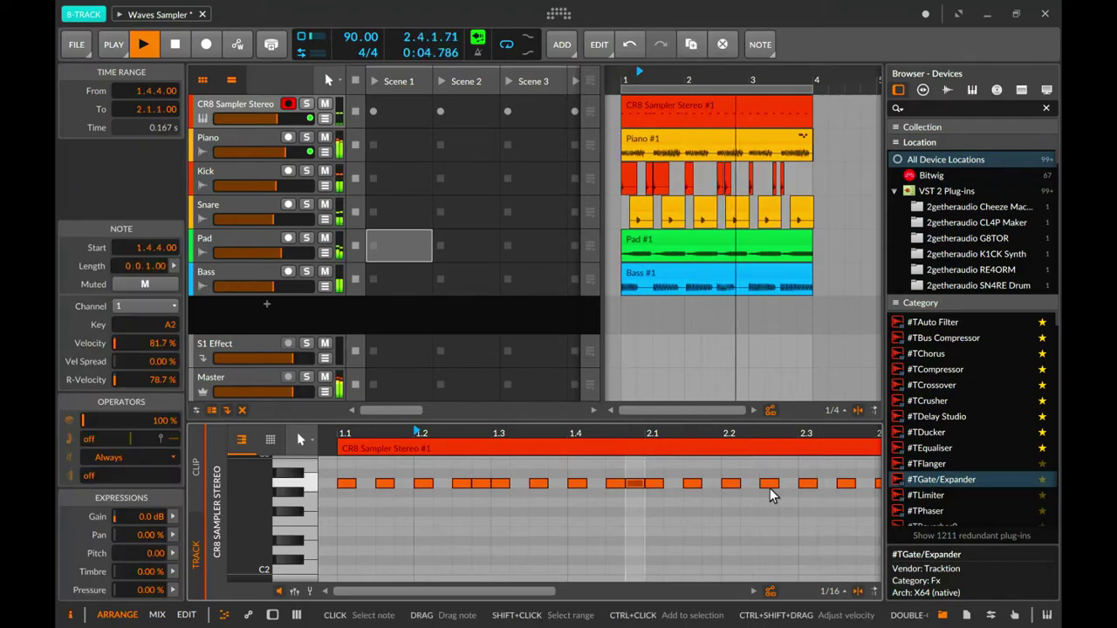
# Delete the extra A2 notes at 1.4.4 and 1.2.4 from the hi-hat clip.
pyautogui.moveTo(637, 433); pyautogui.dragTo(477, 592)
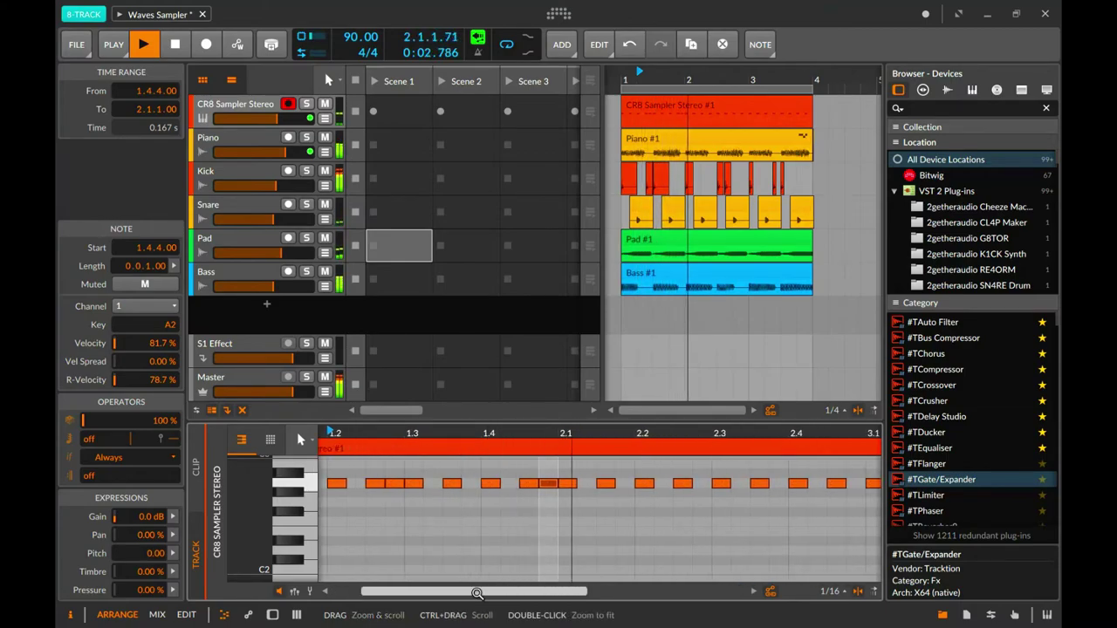
pyautogui.doubleClick(547, 482)
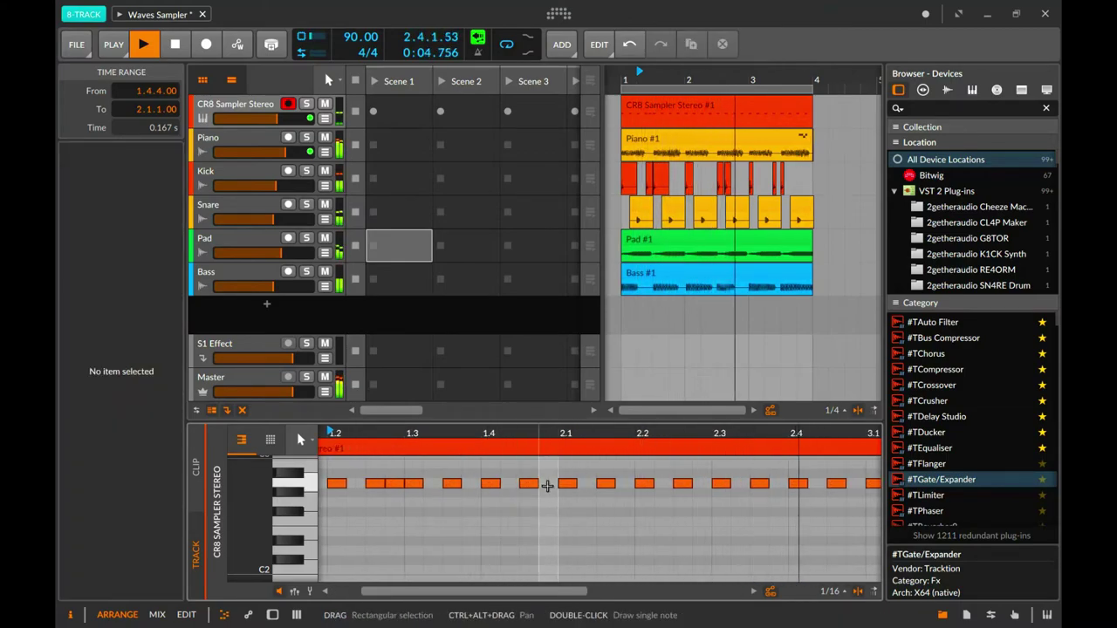
pyautogui.doubleClick(398, 484)
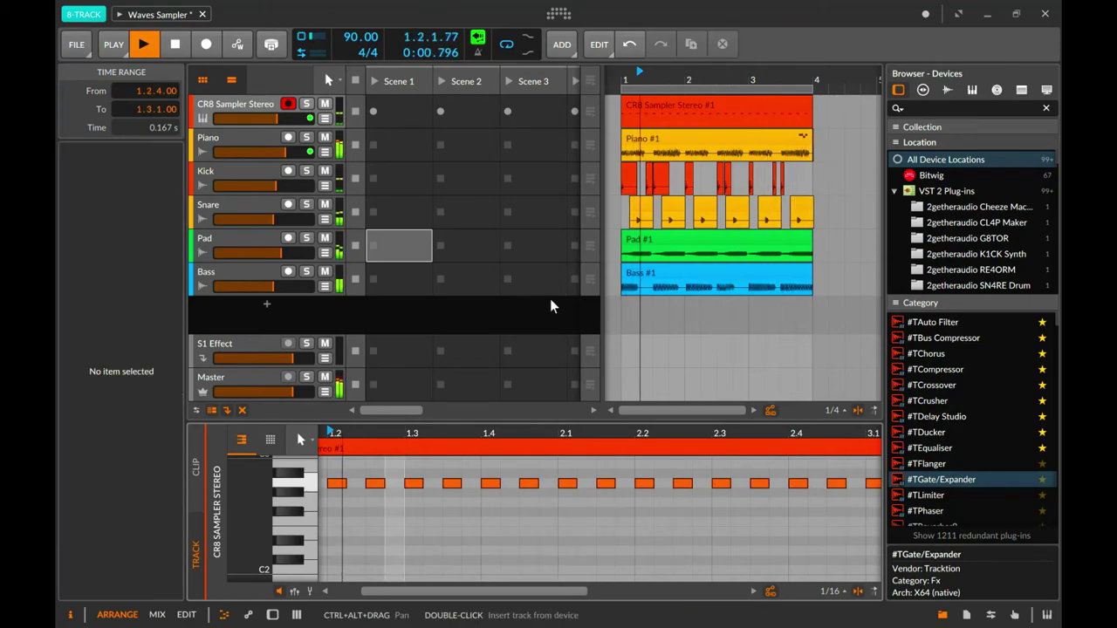
# Open the CR8 Sampler Stereo plug-in window and set the hi-hat sample's tune to -9.
pyautogui.hotkey('alt', '2')
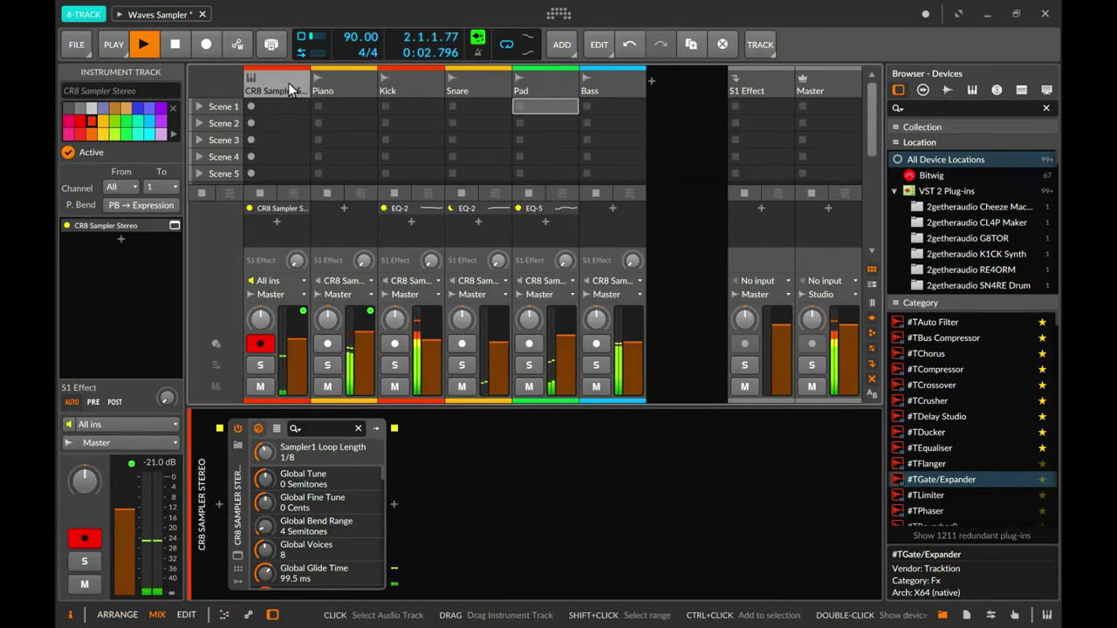
pyautogui.click(238, 556)
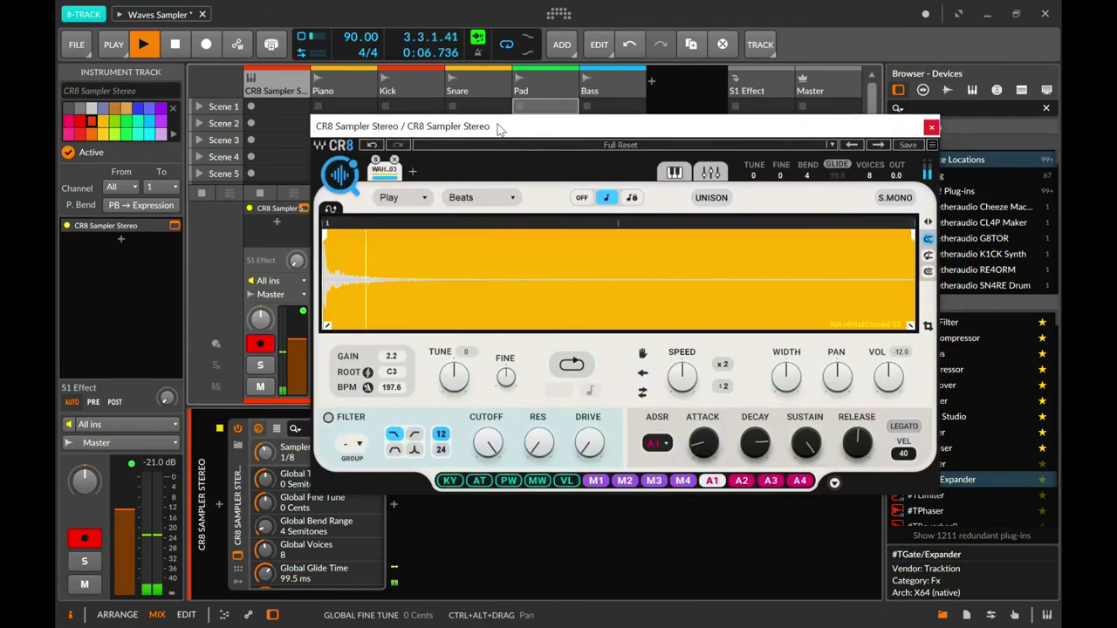
pyautogui.moveTo(498, 449); pyautogui.dragTo(499, 410)
pyautogui.moveTo(449, 365); pyautogui.dragTo(447, 363)
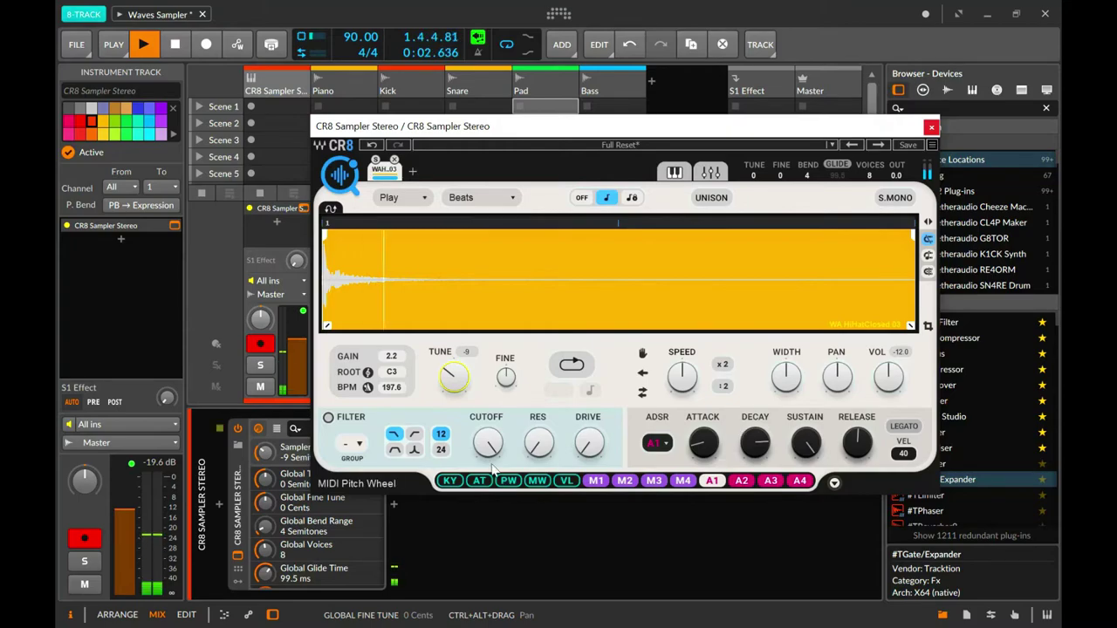
# Apply a high-pass filter with cutoff 510, resonance 25 and drive 7.0 dB, and set tune to 1 and fine tune to -19 cents.
pyautogui.click(415, 434)
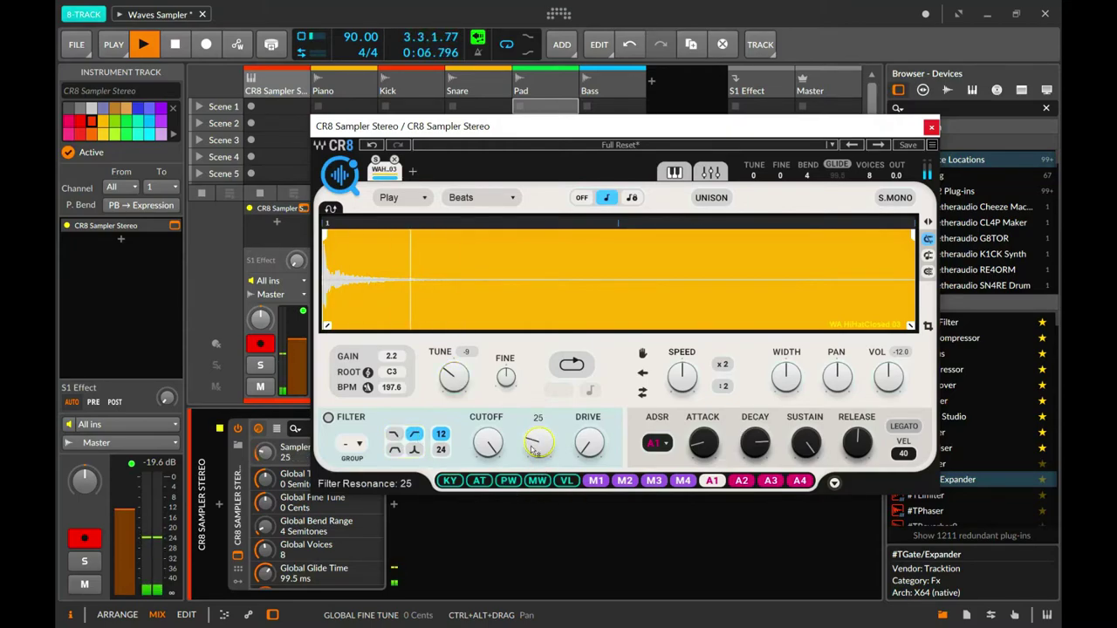
pyautogui.moveTo(485, 441); pyautogui.dragTo(486, 443)
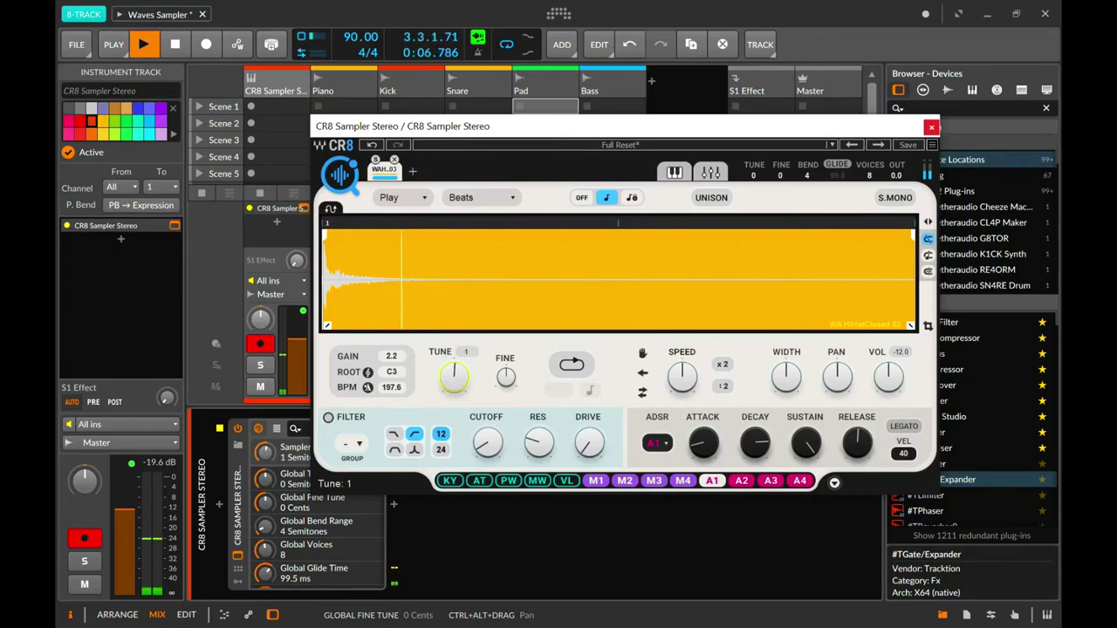
pyautogui.moveTo(505, 376); pyautogui.dragTo(505, 382)
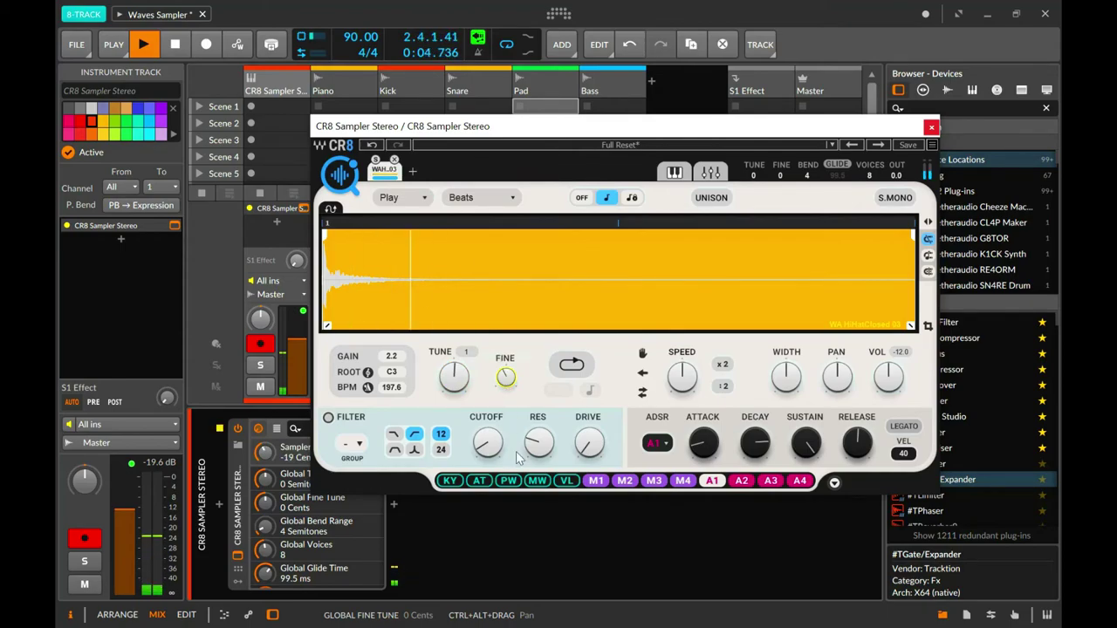
pyautogui.moveTo(485, 449); pyautogui.dragTo(488, 426)
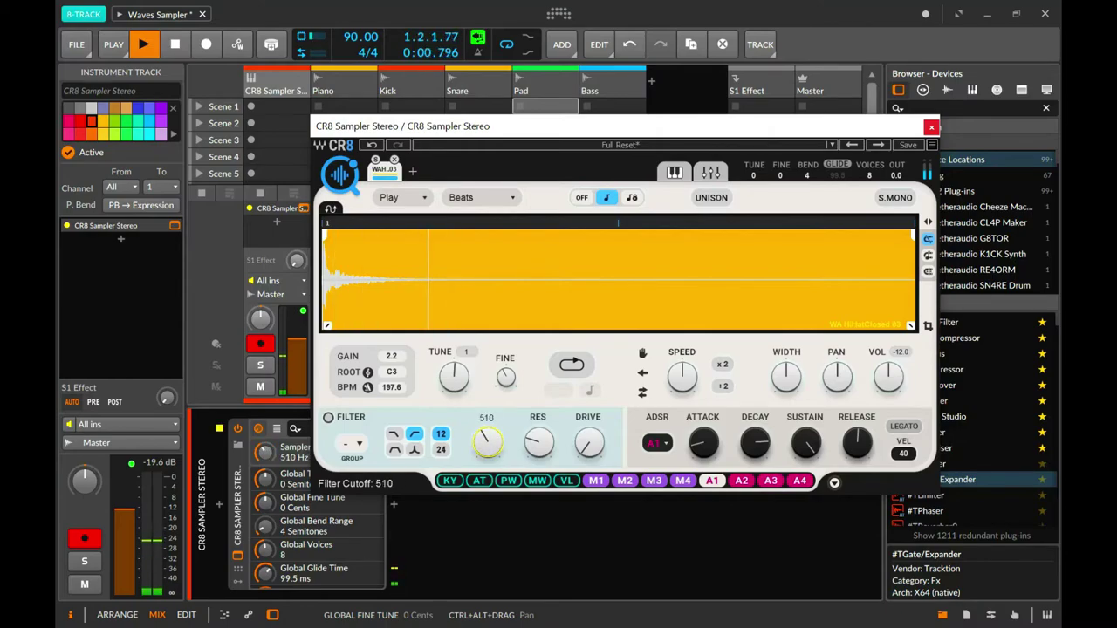
pyautogui.moveTo(589, 445); pyautogui.dragTo(589, 434)
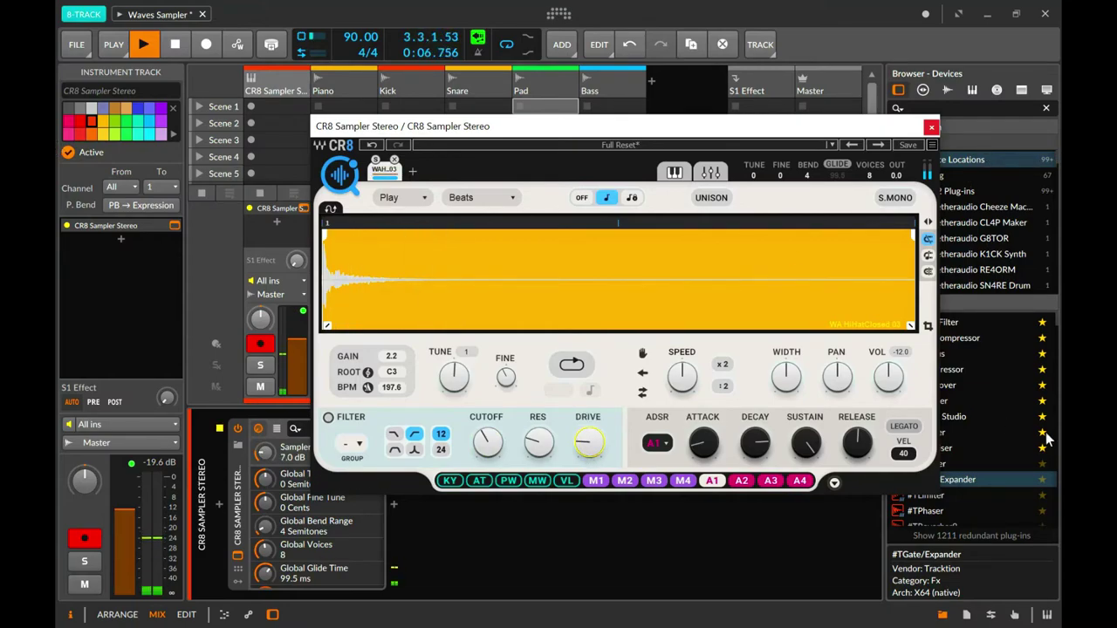
# Set the ADSR1 envelope's release to about 536 and sustain to 0.840, and close the plug-in window.
pyautogui.moveTo(859, 447); pyautogui.dragTo(859, 431)
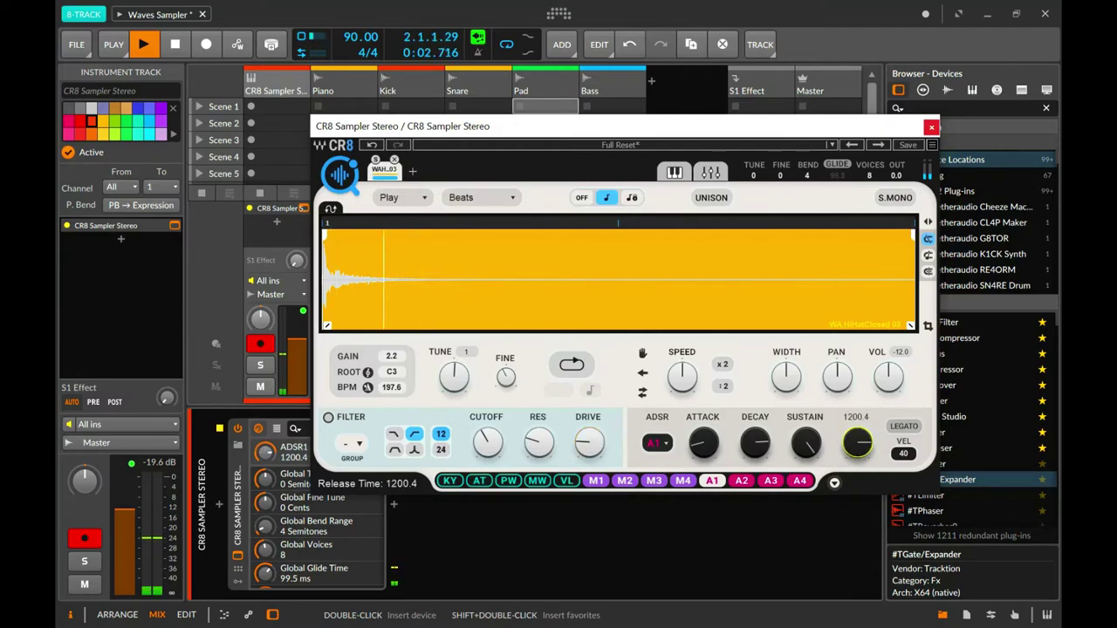
pyautogui.moveTo(858, 443); pyautogui.dragTo(858, 459)
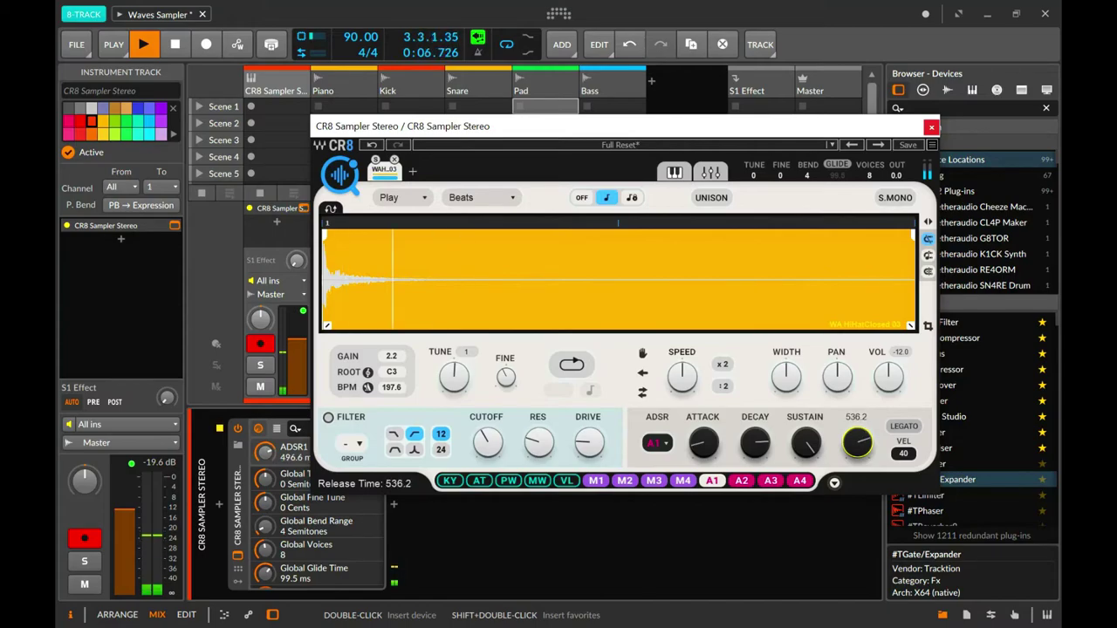
pyautogui.moveTo(805, 443)
pyautogui.mouseDown()
pyautogui.moveTo(805, 454)
pyautogui.moveTo(755, 440)
pyautogui.moveTo(755, 428)
pyautogui.moveTo(755, 445)
pyautogui.moveTo(805, 443)
pyautogui.mouseUp()
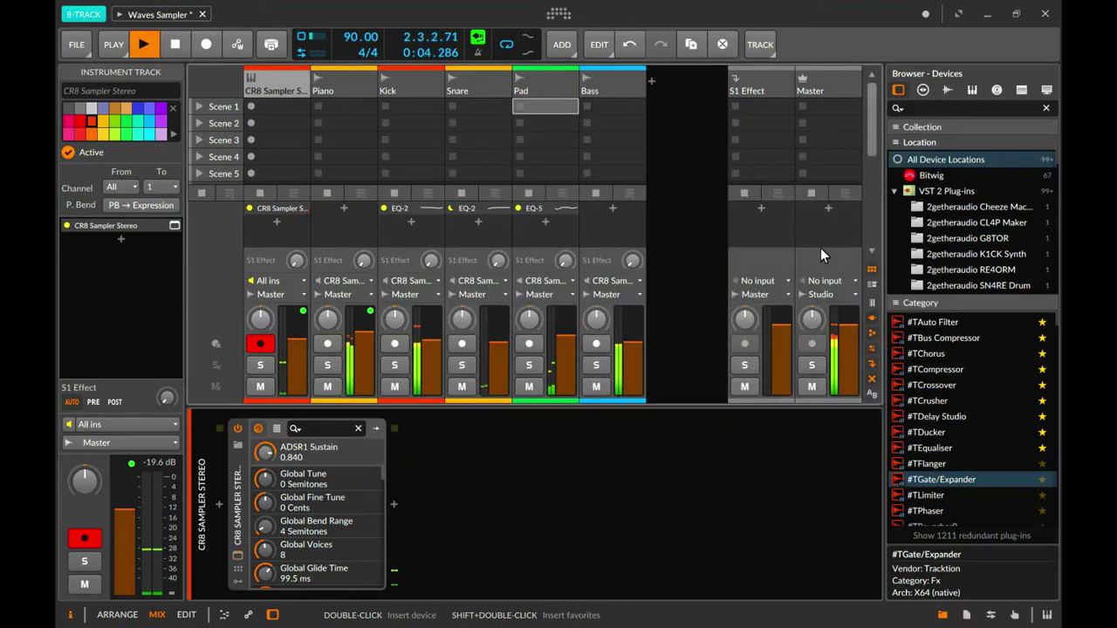
pyautogui.click(931, 128)
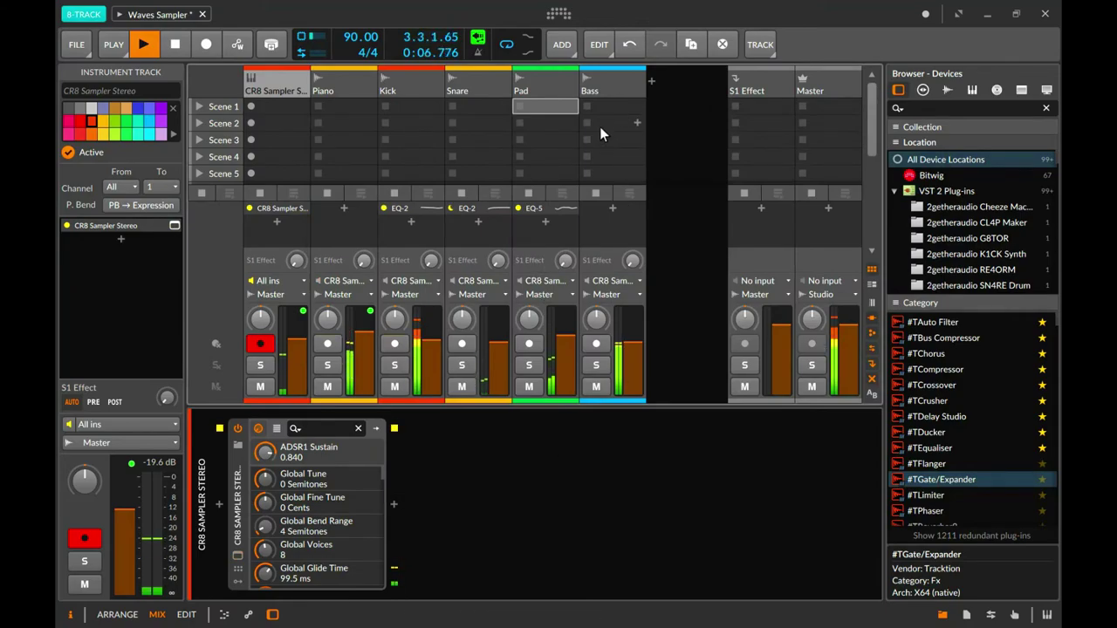
# Reopen the CR8 sampler and browse the COSMOS sample library for a different closed hi-hat sample.
pyautogui.click(238, 555)
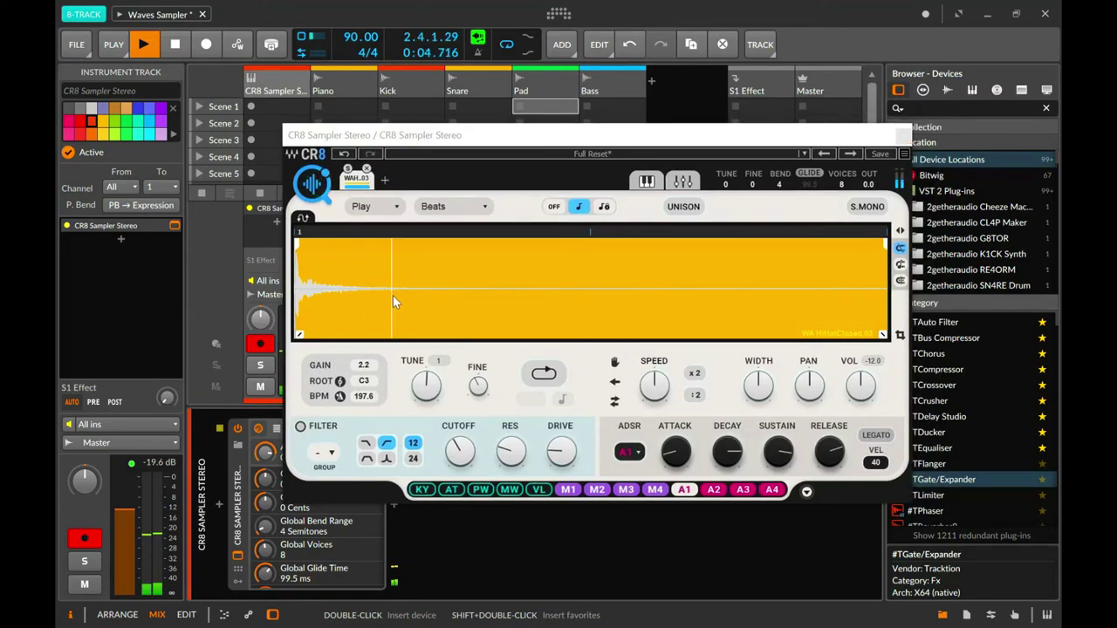
pyautogui.click(311, 181)
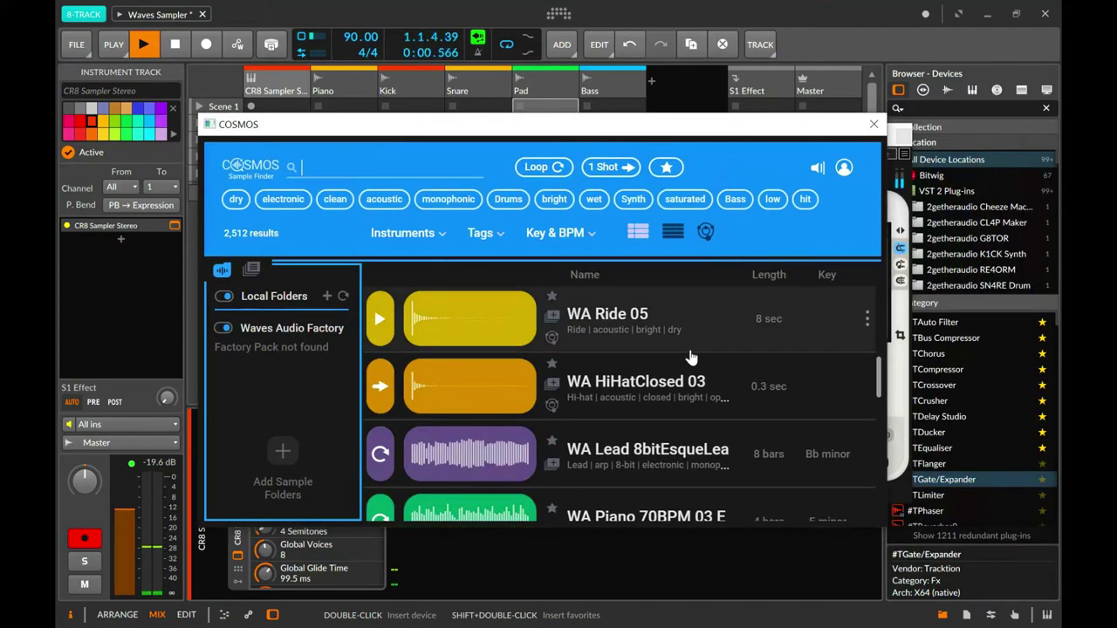
pyautogui.scroll(-5, 690, 358)
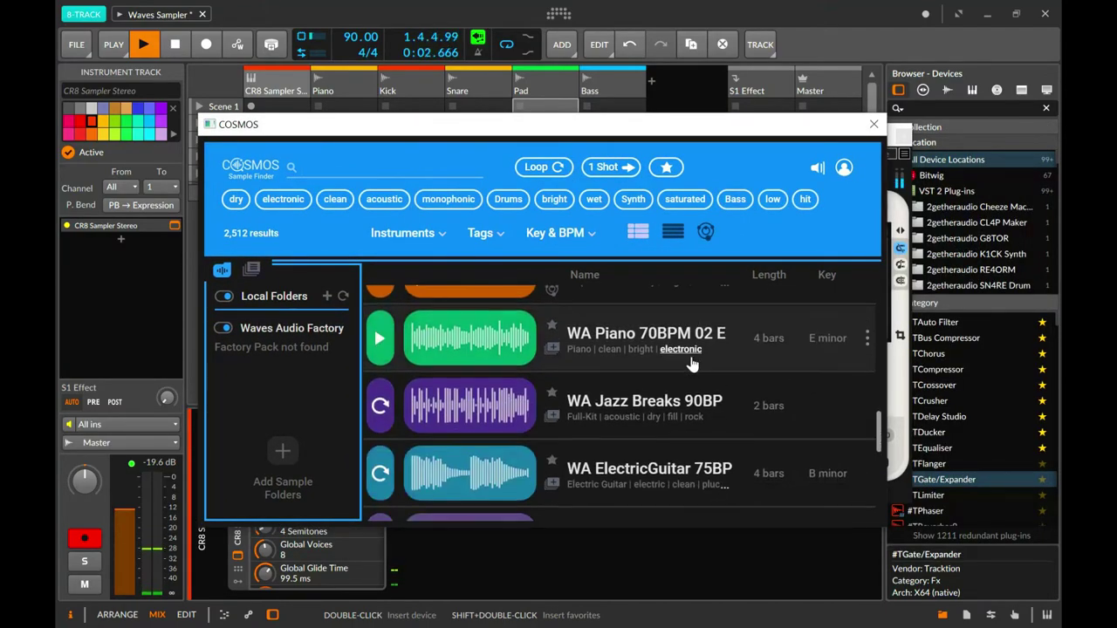
pyautogui.scroll(-3, 691, 365)
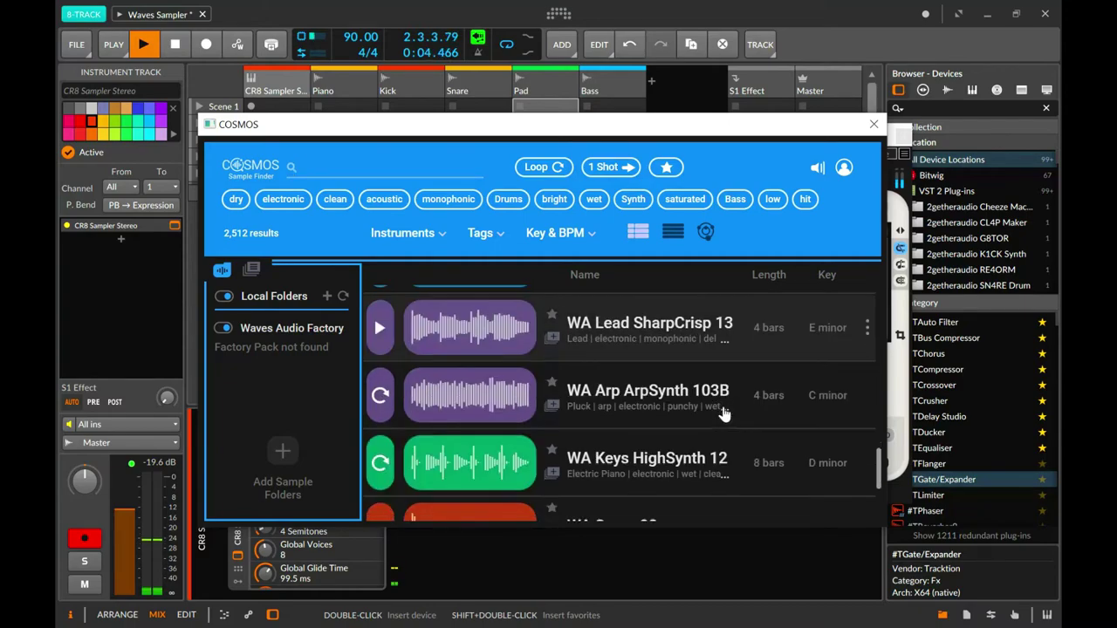
pyautogui.scroll(-1, 722, 414)
pyautogui.scroll(-1, 513, 396)
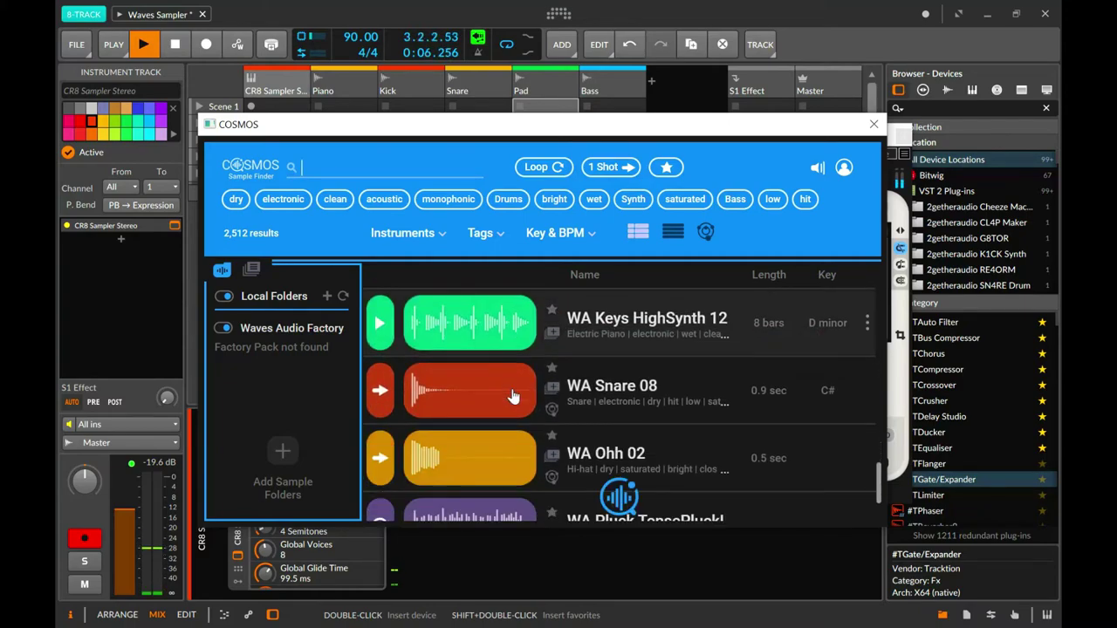
pyautogui.scroll(-1, 514, 396)
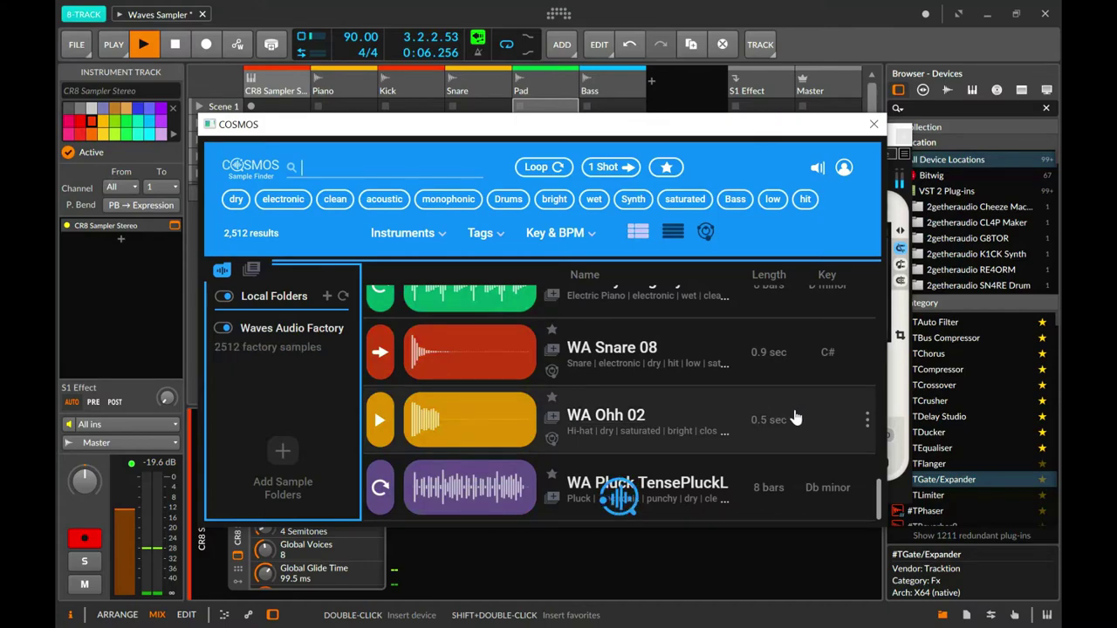
pyautogui.scroll(-1, 807, 397)
pyautogui.scroll(-4, 812, 400)
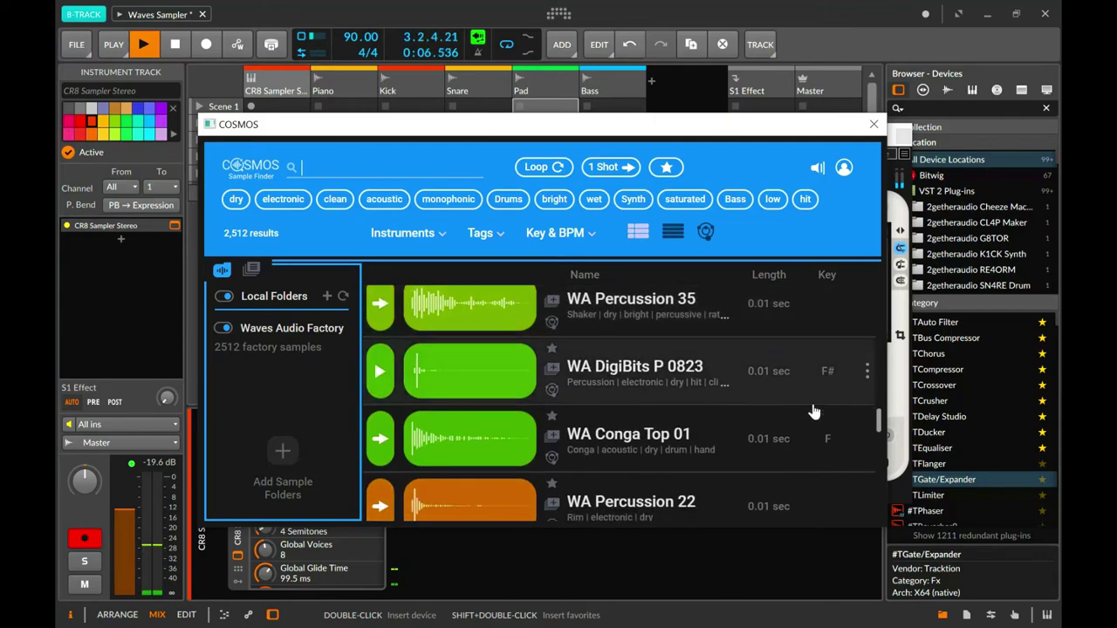
pyautogui.scroll(-2, 812, 407)
pyautogui.scroll(-4, 813, 417)
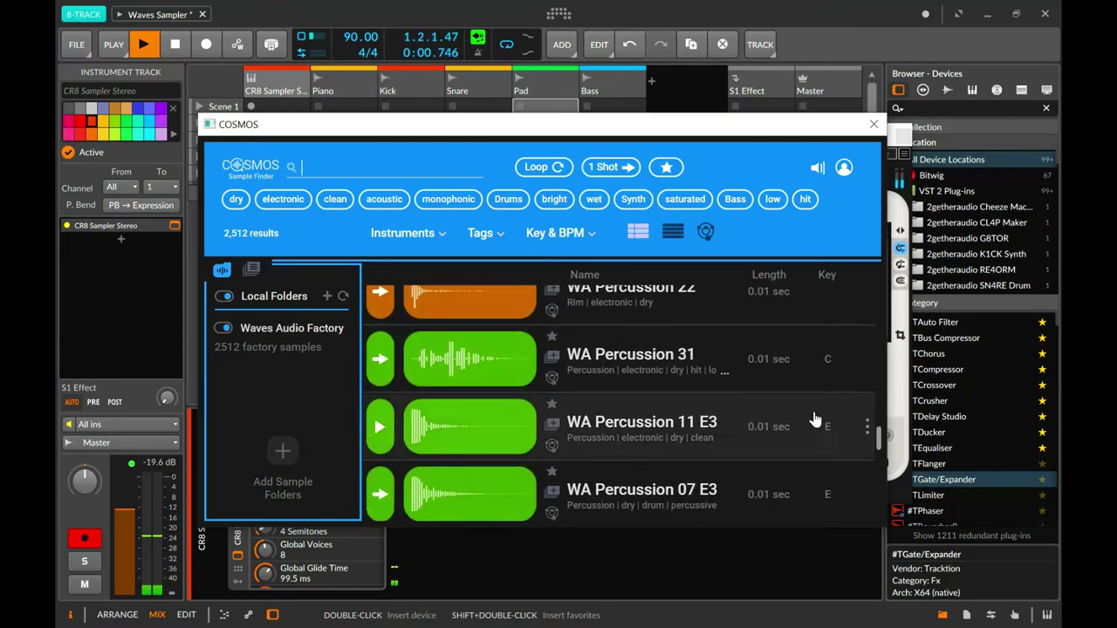
pyautogui.click(432, 433)
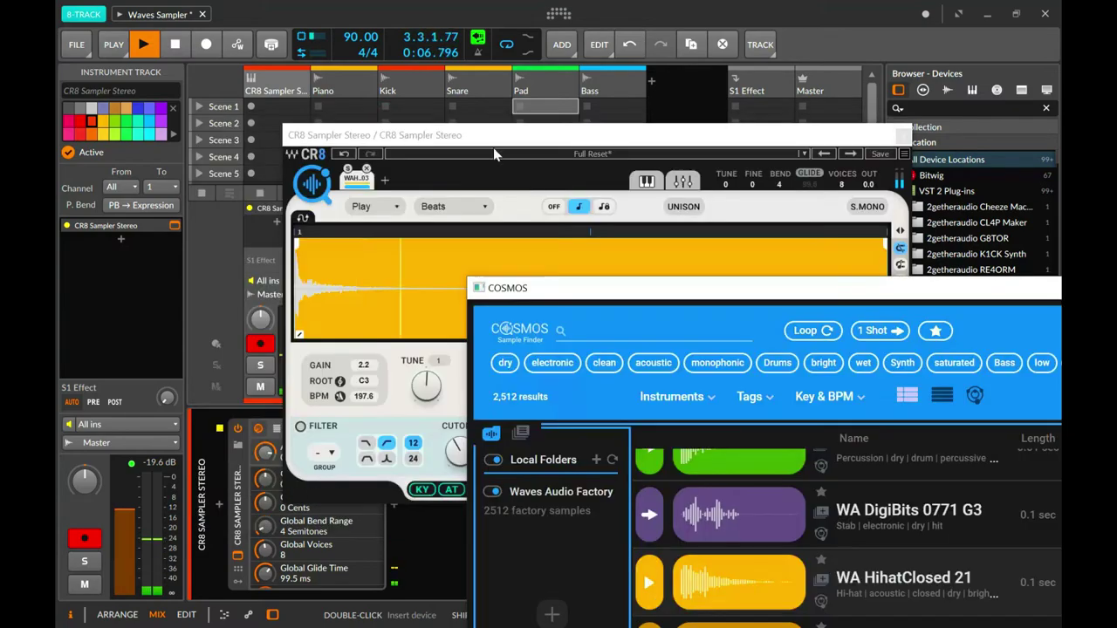
# Load WA HihatClosed 21 from COSMOS into the CR8 sampler in place of the current sample, and close COSMOS.
pyautogui.moveTo(652, 287); pyautogui.dragTo(614, 317)
pyautogui.moveTo(694, 586); pyautogui.dragTo(344, 281)
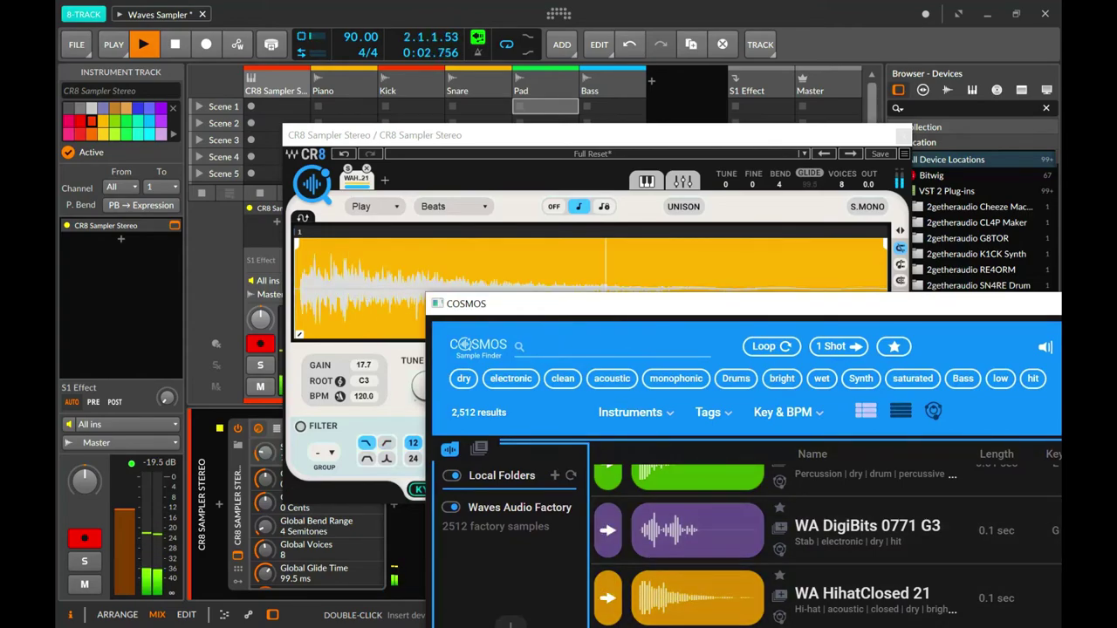
pyautogui.moveTo(698, 307); pyautogui.dragTo(698, 299)
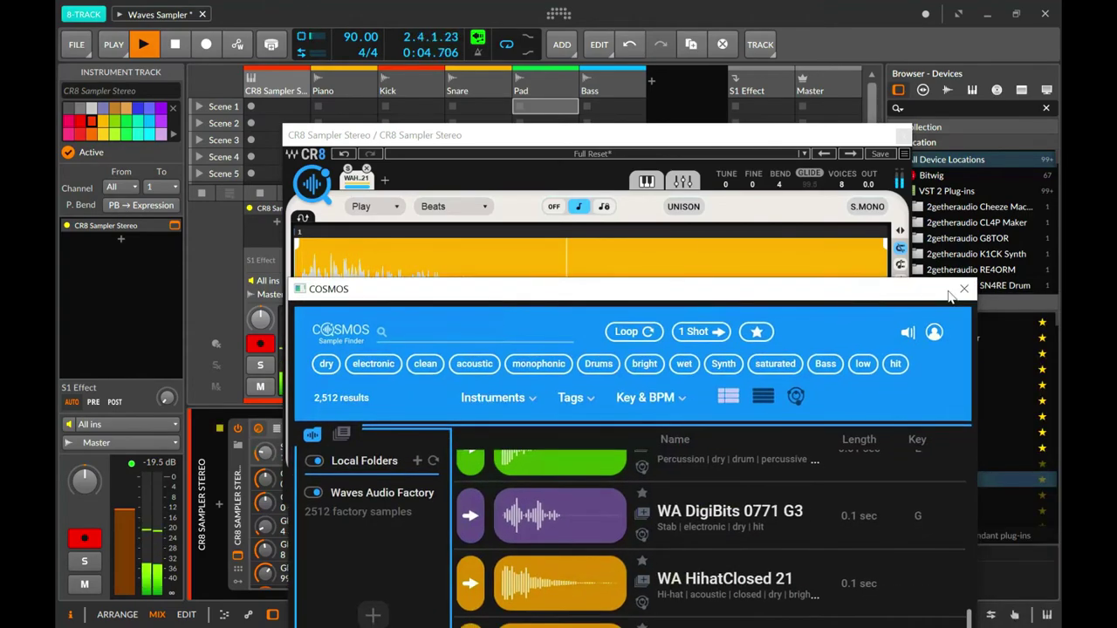
pyautogui.click(963, 289)
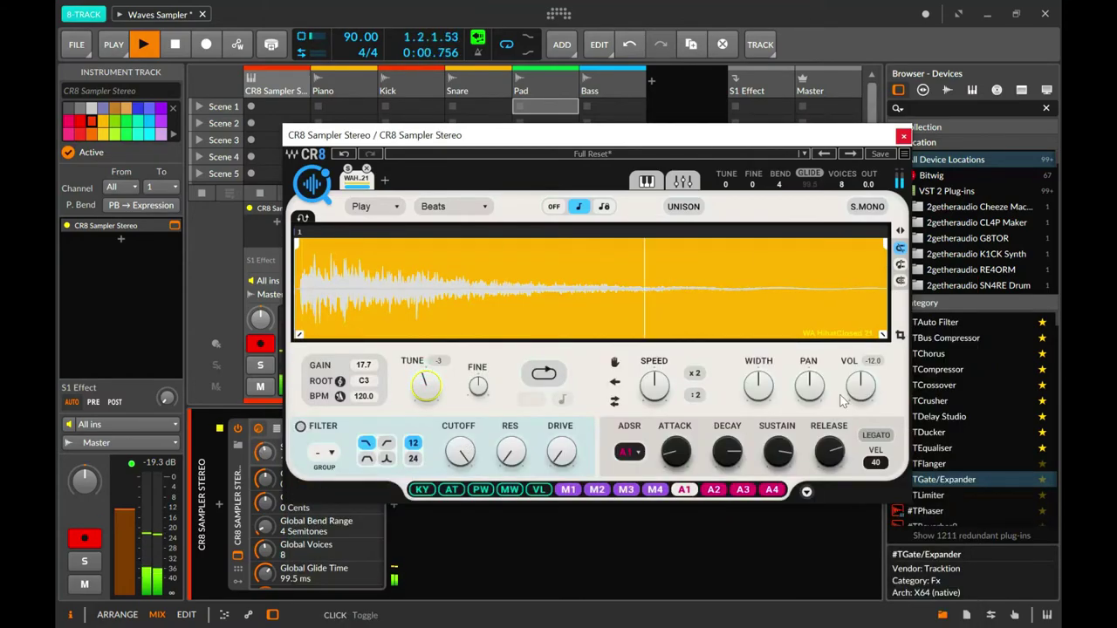
# Set the WA HihatClosed 21 sample's tune to -13 and its filter drive to 5.9.
pyautogui.moveTo(508, 144); pyautogui.dragTo(652, 167)
pyautogui.moveTo(292, 365); pyautogui.dragTo(298, 349)
pyautogui.moveTo(578, 155); pyautogui.dragTo(375, 177)
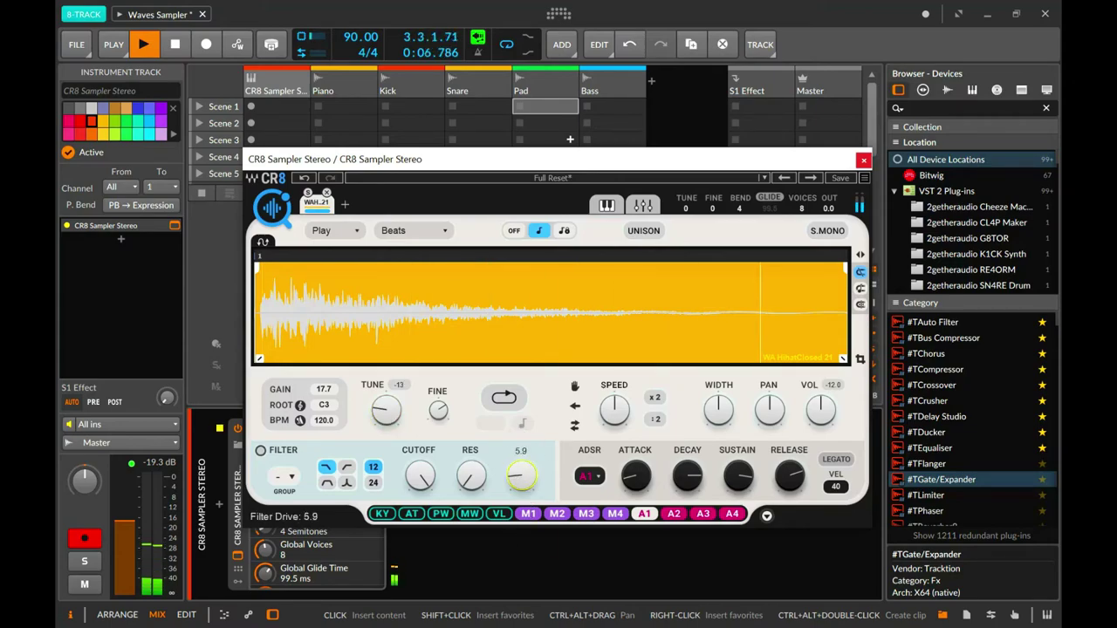
# Set the WA HihatClosed 21 sample's filter to high-pass, its BPM to 90.0 and the envelope attack to 0.2, and adjust the decay.
pyautogui.click(421, 476)
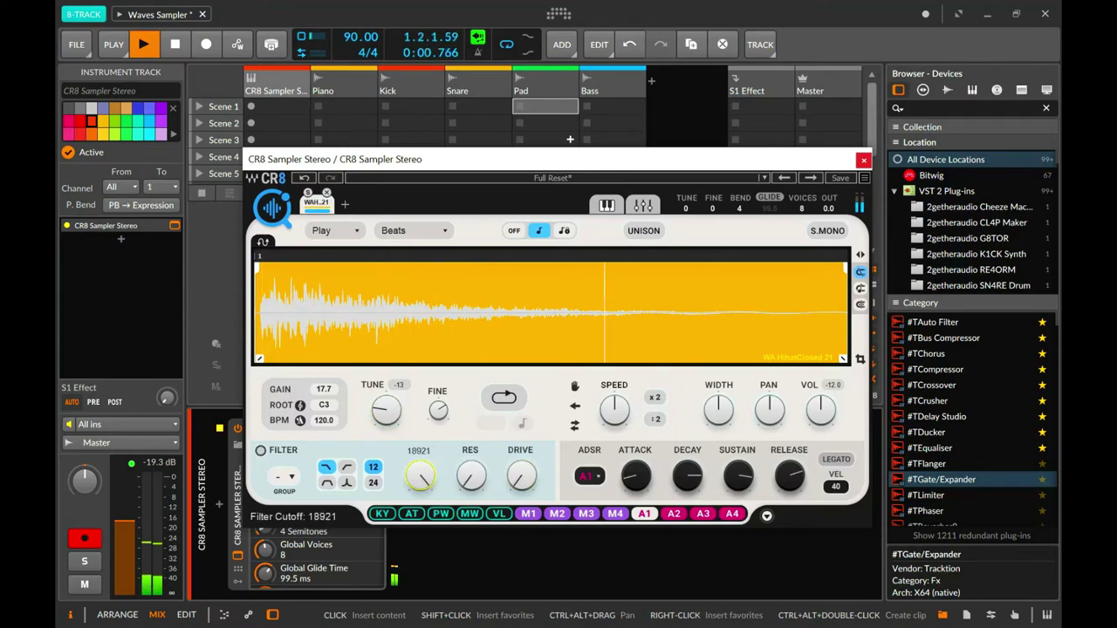
pyautogui.click(345, 467)
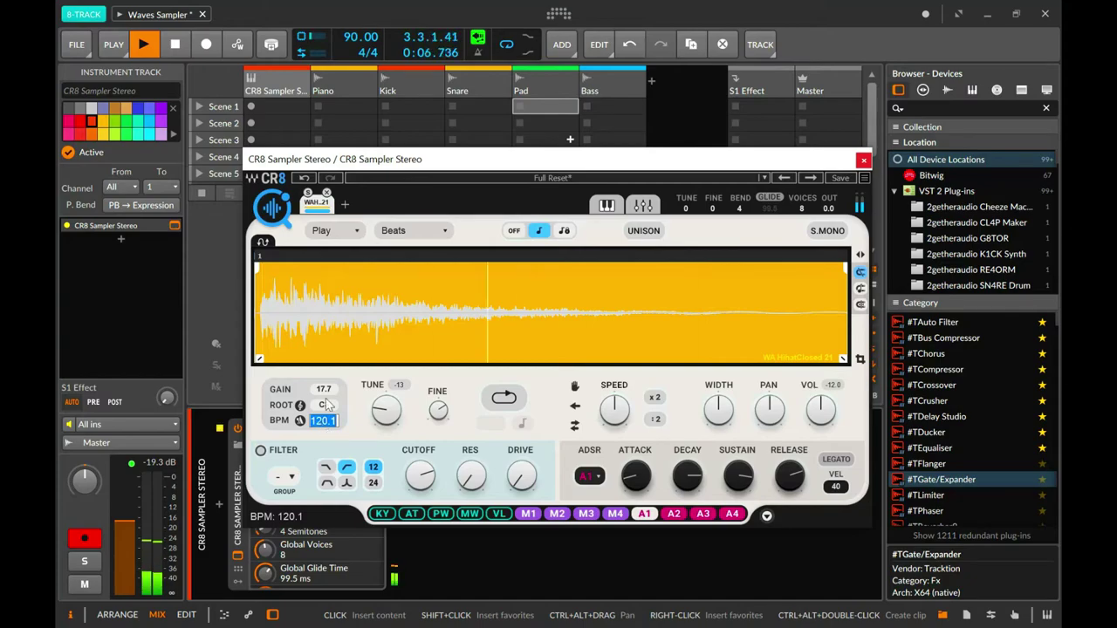
pyautogui.press('Return')
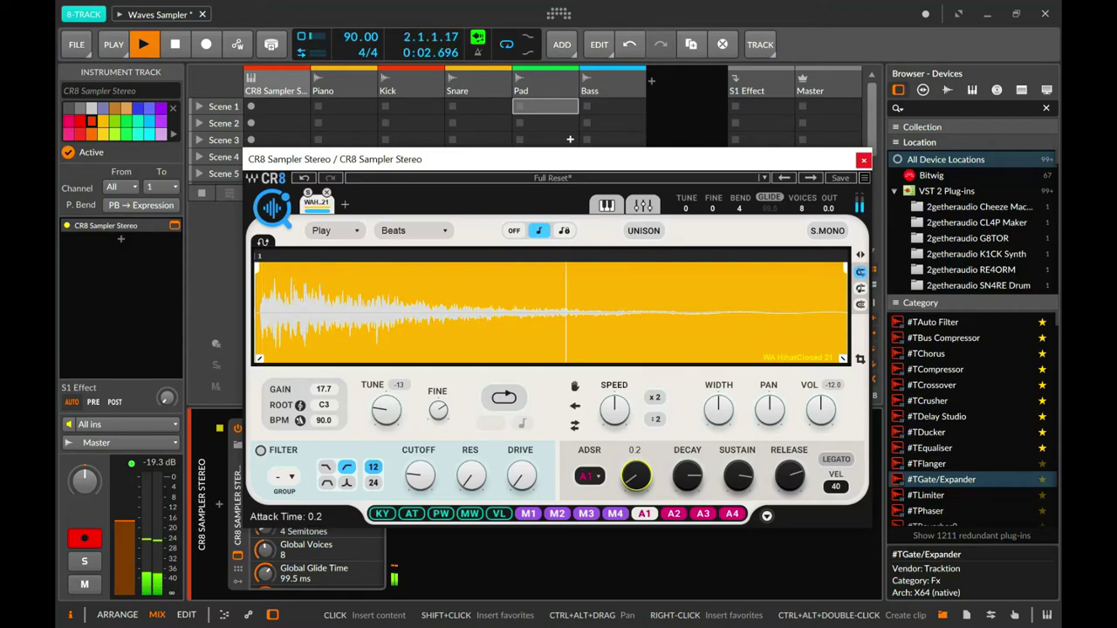
pyautogui.moveTo(689, 480); pyautogui.dragTo(689, 478)
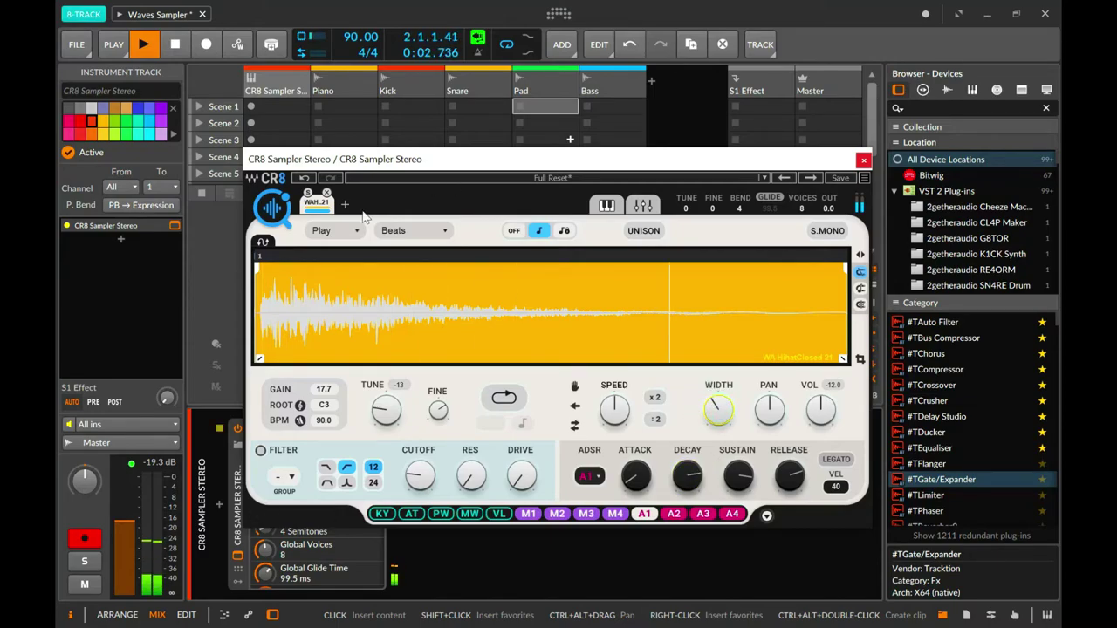
# Set the WA HihatClosed 21 sample's scheme to Classic and its tune to -8, compare filter types, and close the plug-in window.
pyautogui.click(443, 232)
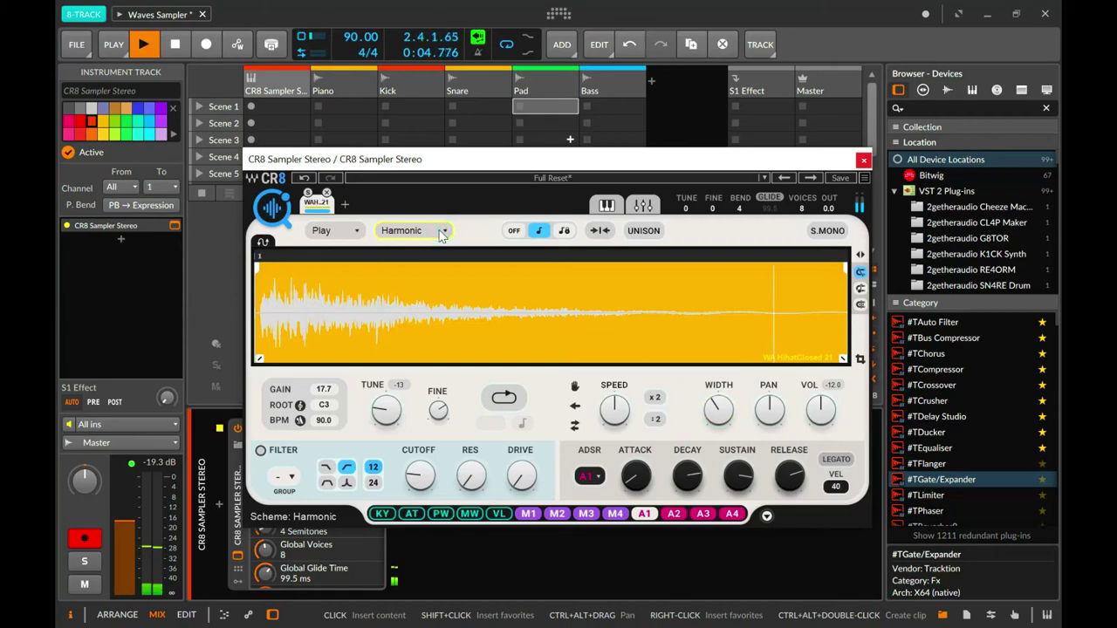
pyautogui.click(444, 232)
pyautogui.click(444, 232)
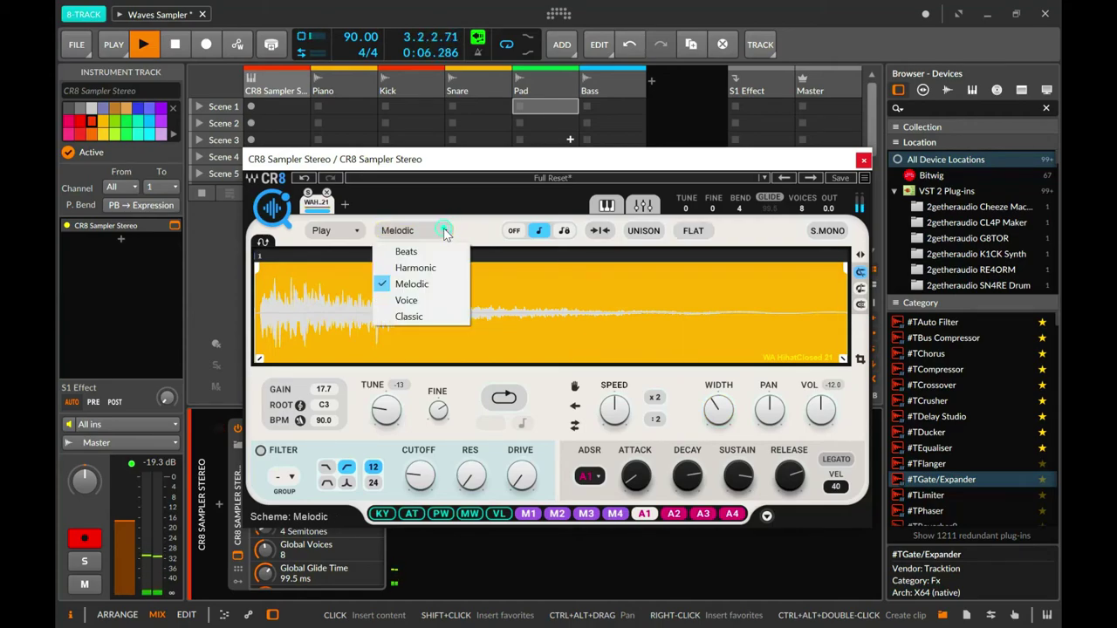
pyautogui.click(436, 319)
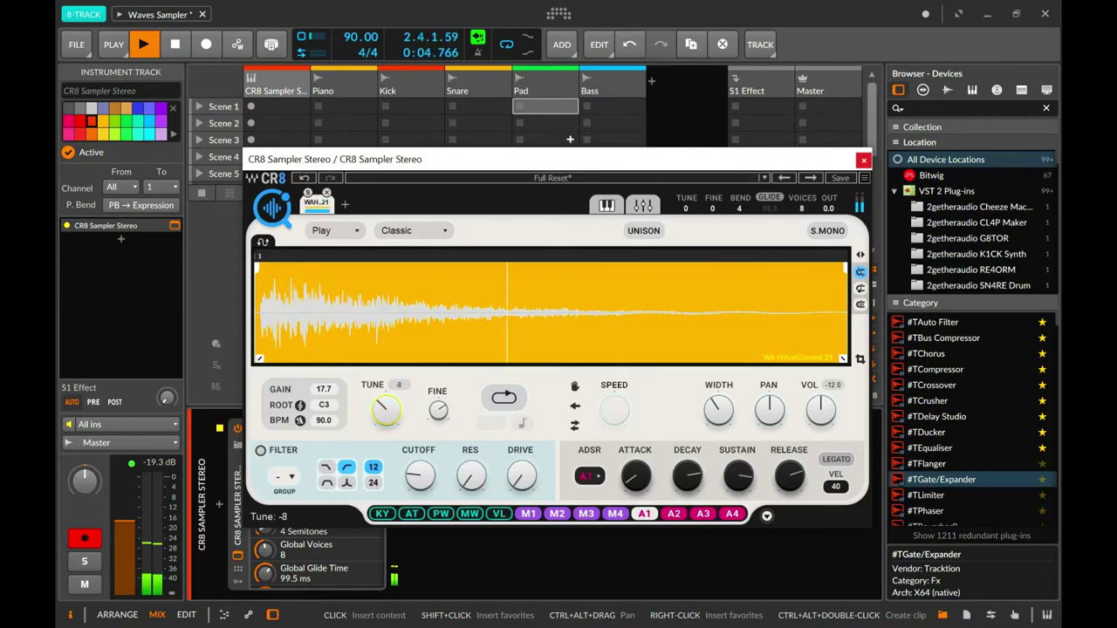
pyautogui.moveTo(428, 422); pyautogui.dragTo(427, 414)
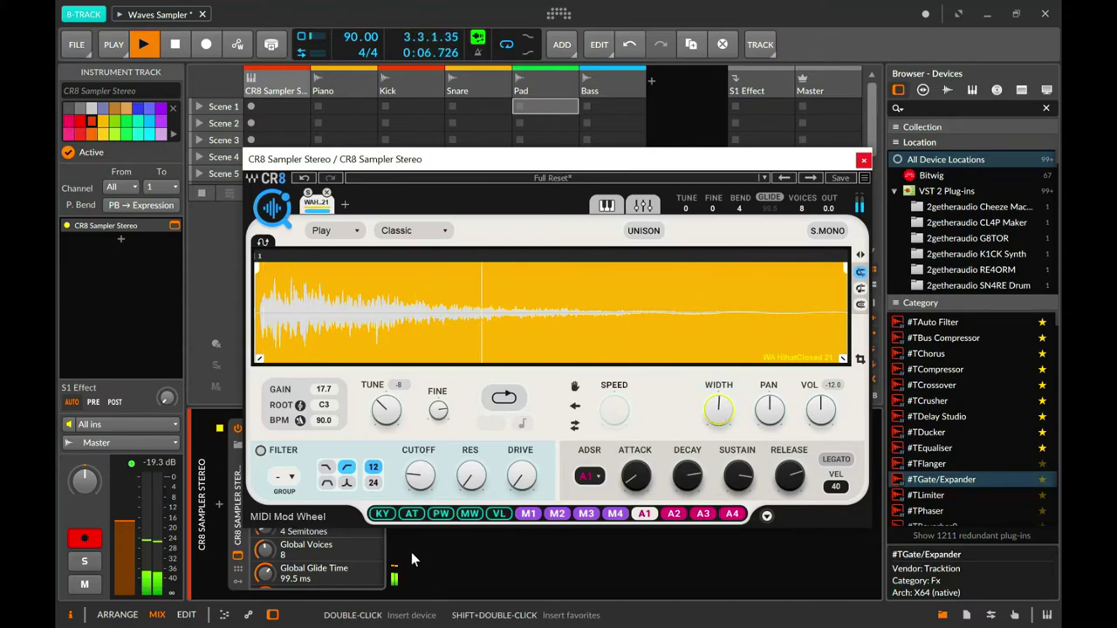
pyautogui.click(328, 469)
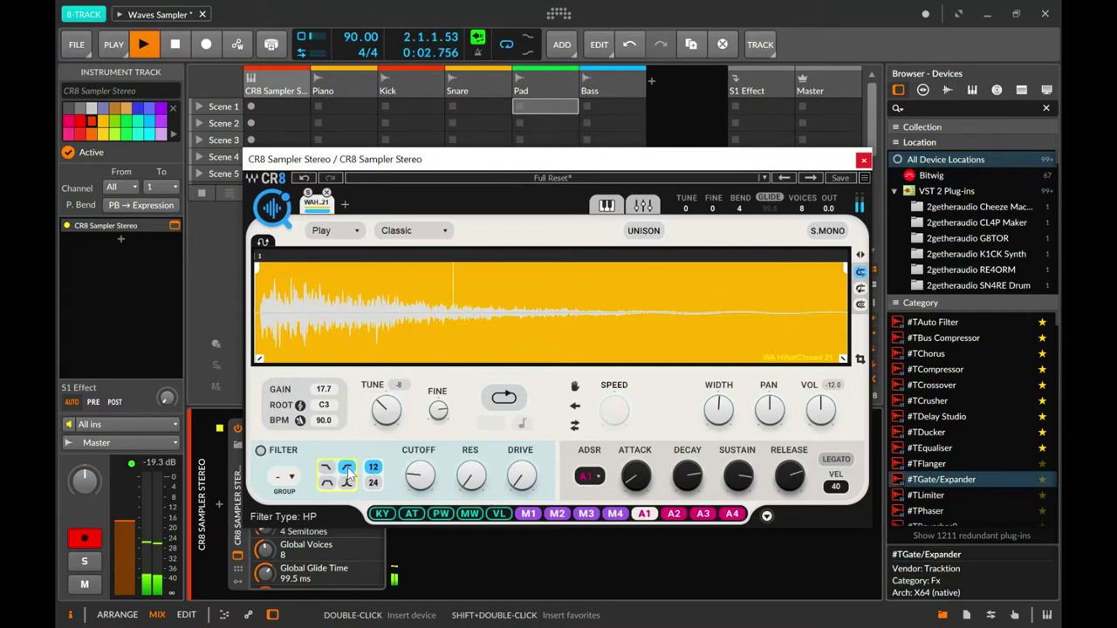
pyautogui.click(862, 160)
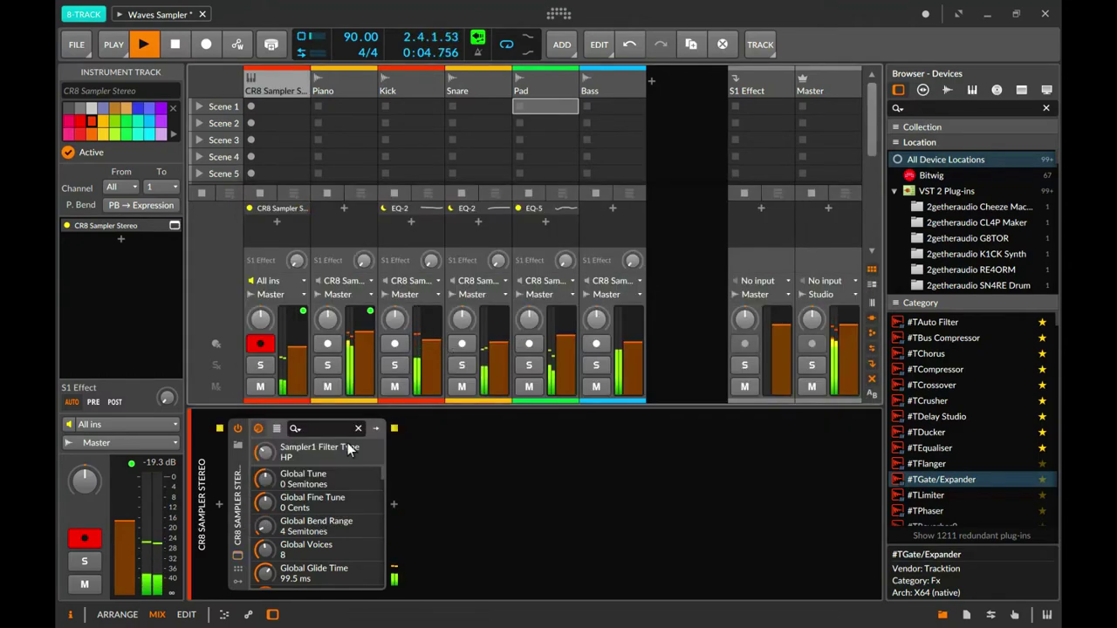
# Reopen the CR8 sampler and browse the COSMOS sample library for another closed hi-hat.
pyautogui.scroll(-2, 342, 503)
pyautogui.scroll(-10, 342, 503)
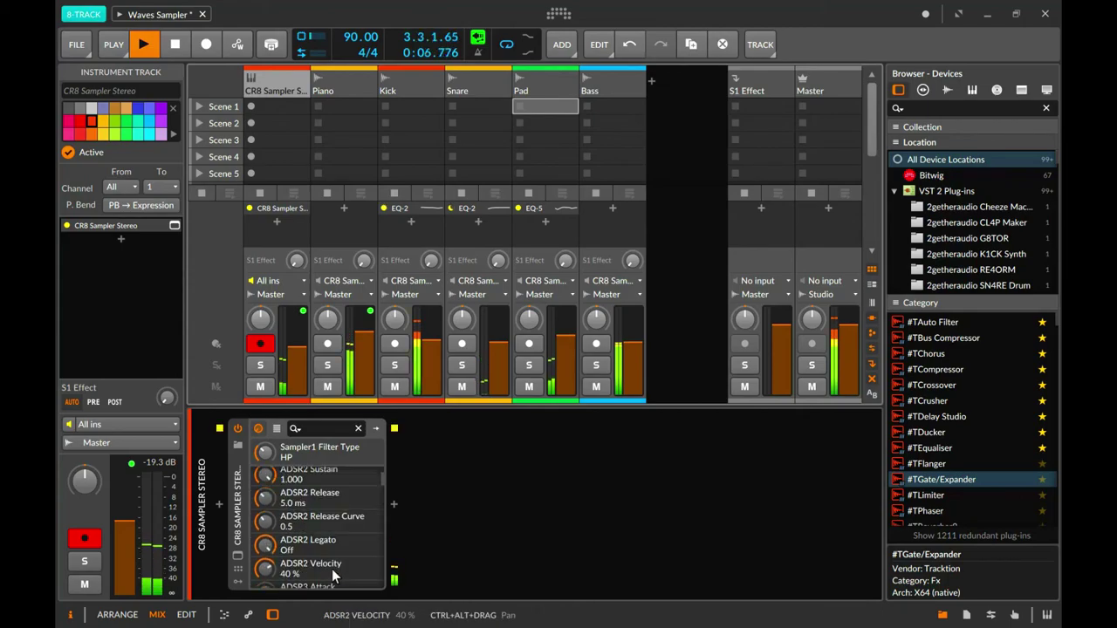
pyautogui.click(237, 555)
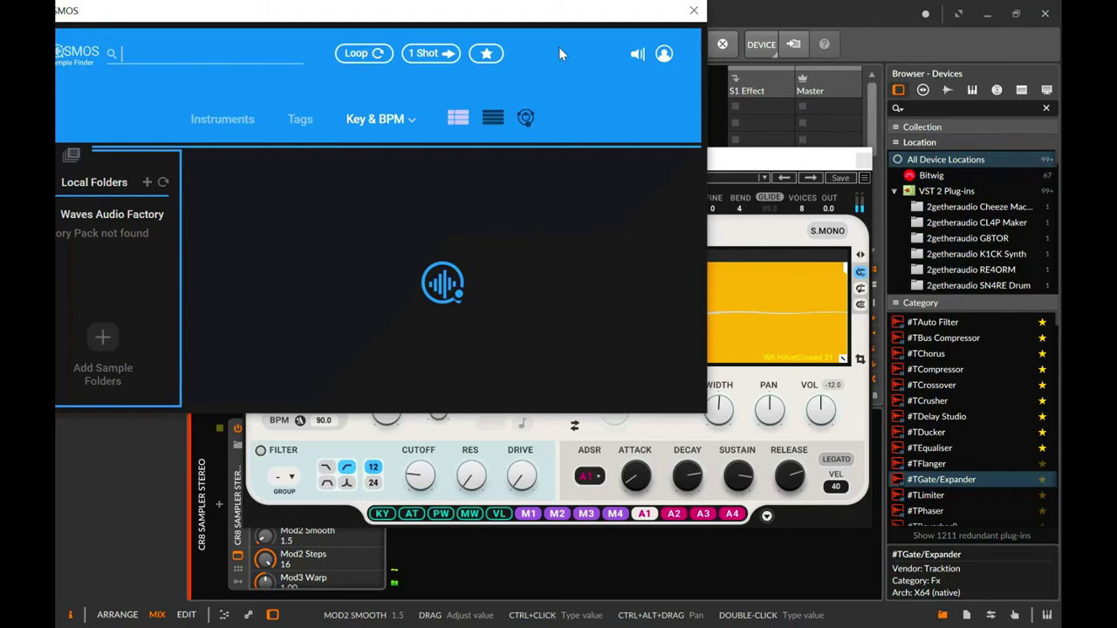
pyautogui.moveTo(536, 18); pyautogui.dragTo(661, 117)
pyautogui.scroll(-3, 615, 390)
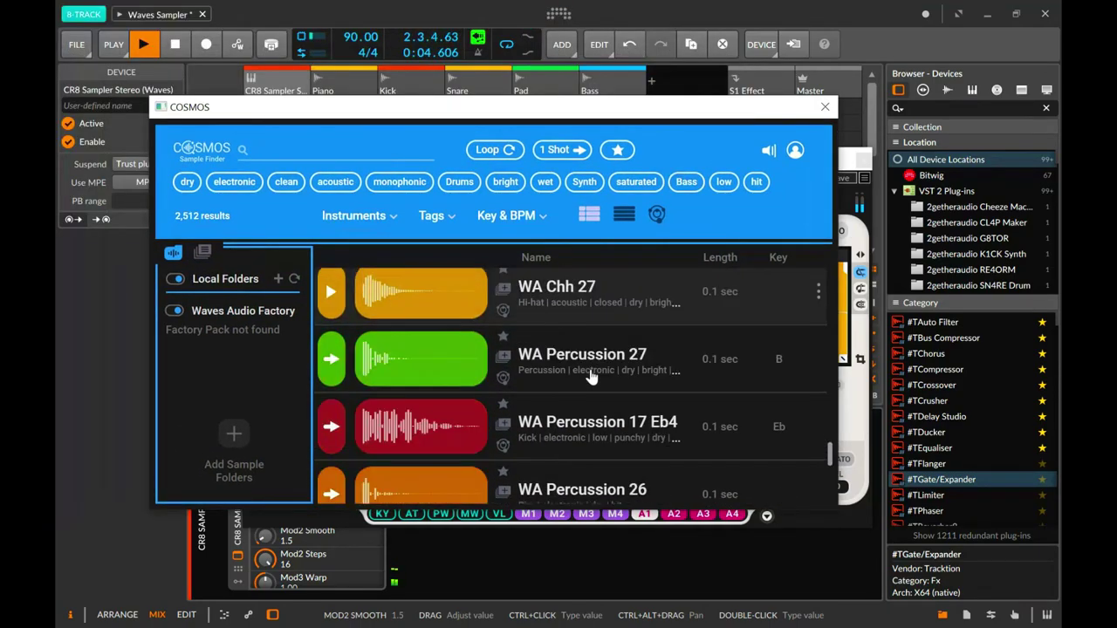
pyautogui.scroll(-4, 602, 393)
pyautogui.scroll(-2, 606, 394)
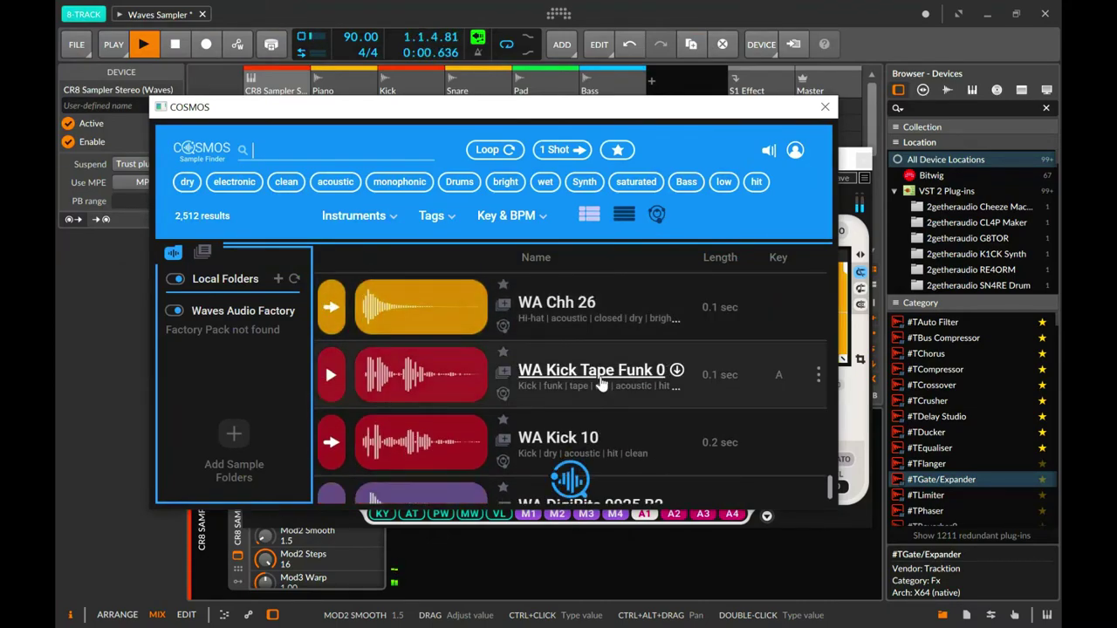
# Replace the current CR8 sample with WA Chh 26 from COSMOS, set its tune to -6, and close the plug-in window.
pyautogui.moveTo(479, 106); pyautogui.dragTo(651, 295)
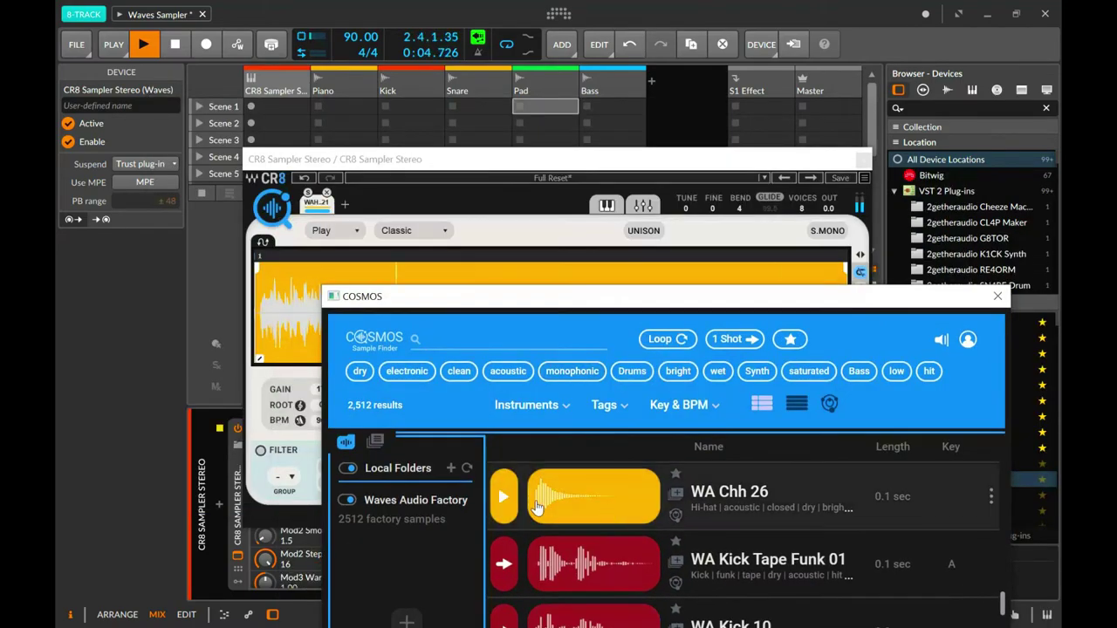
pyautogui.moveTo(709, 494); pyautogui.dragTo(295, 222)
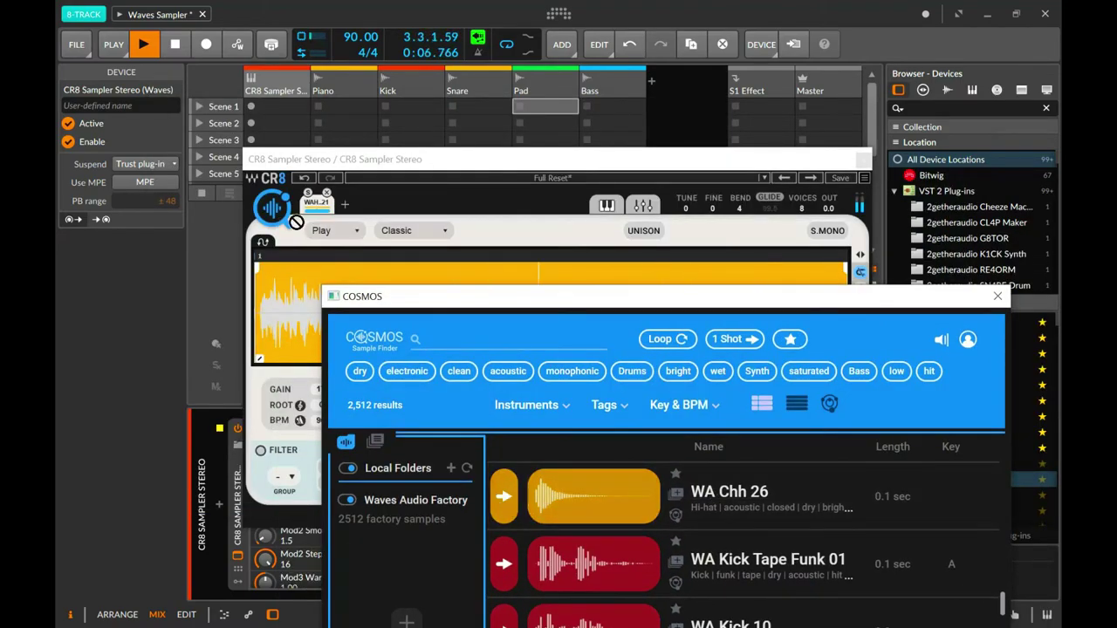
pyautogui.moveTo(312, 296); pyautogui.dragTo(310, 301)
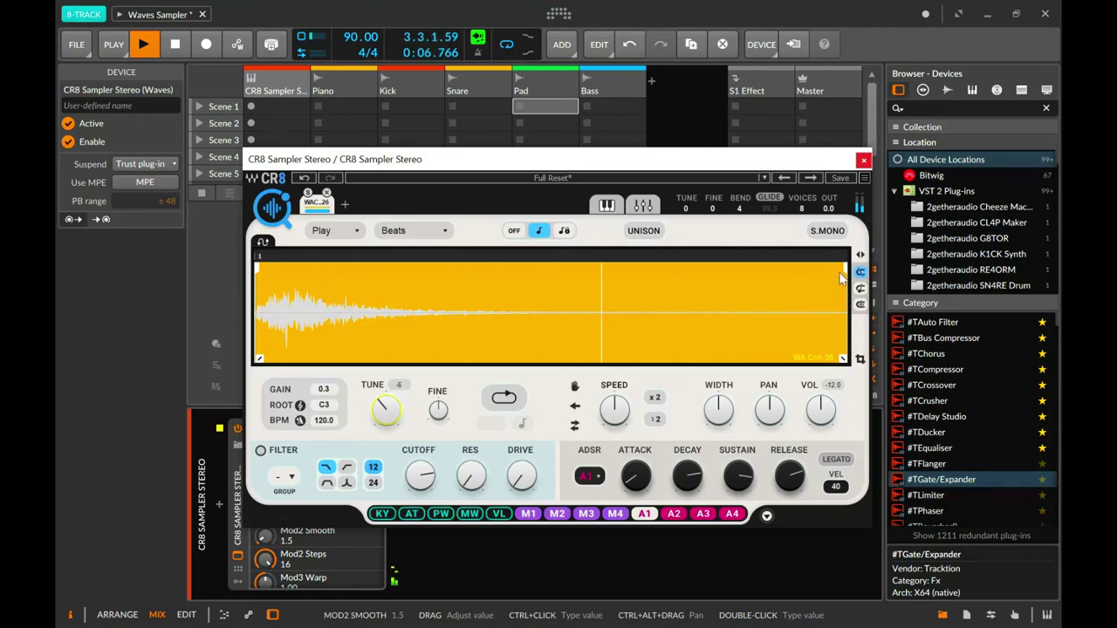
pyautogui.click(861, 161)
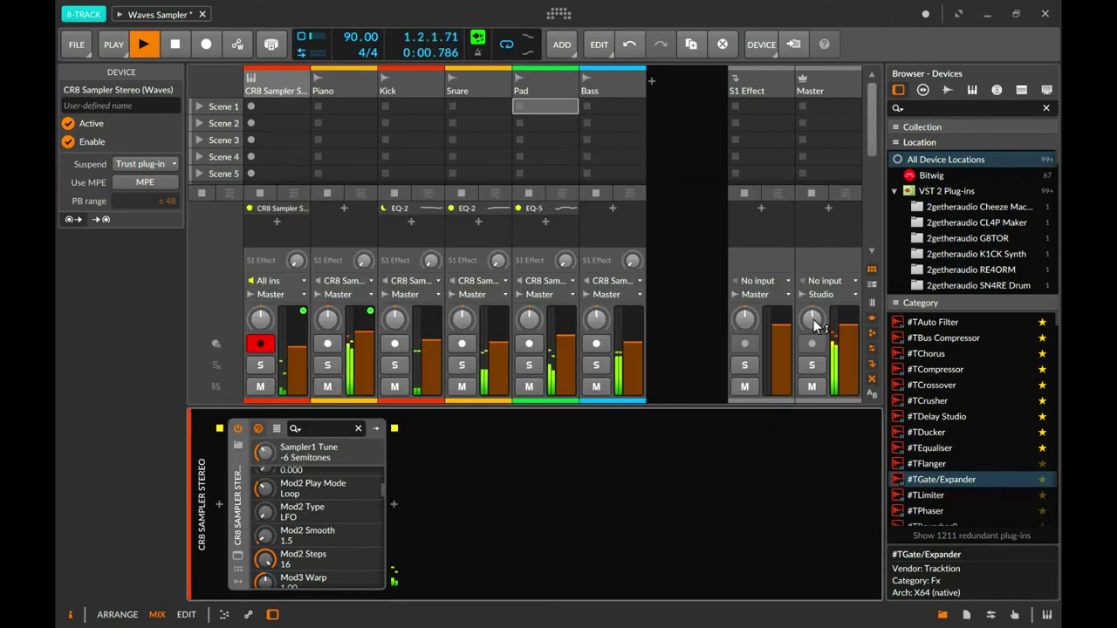
# Show the arrangement view and select the CR8 Sampler Stereo clip.
pyautogui.hotkey('alt', '1')
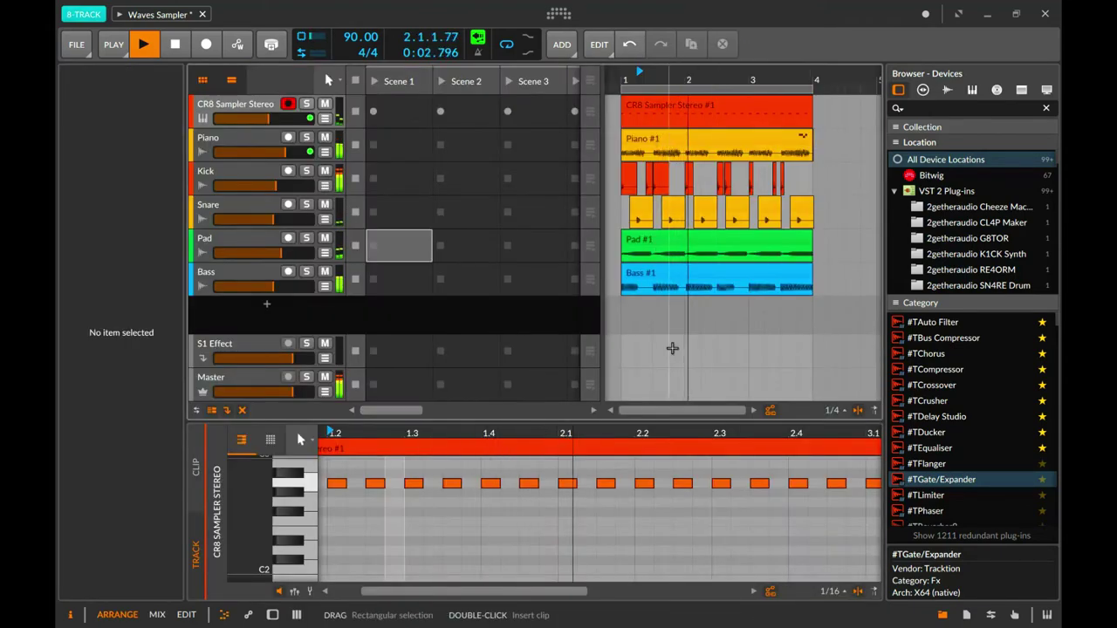
pyautogui.hotkey('alt', '2')
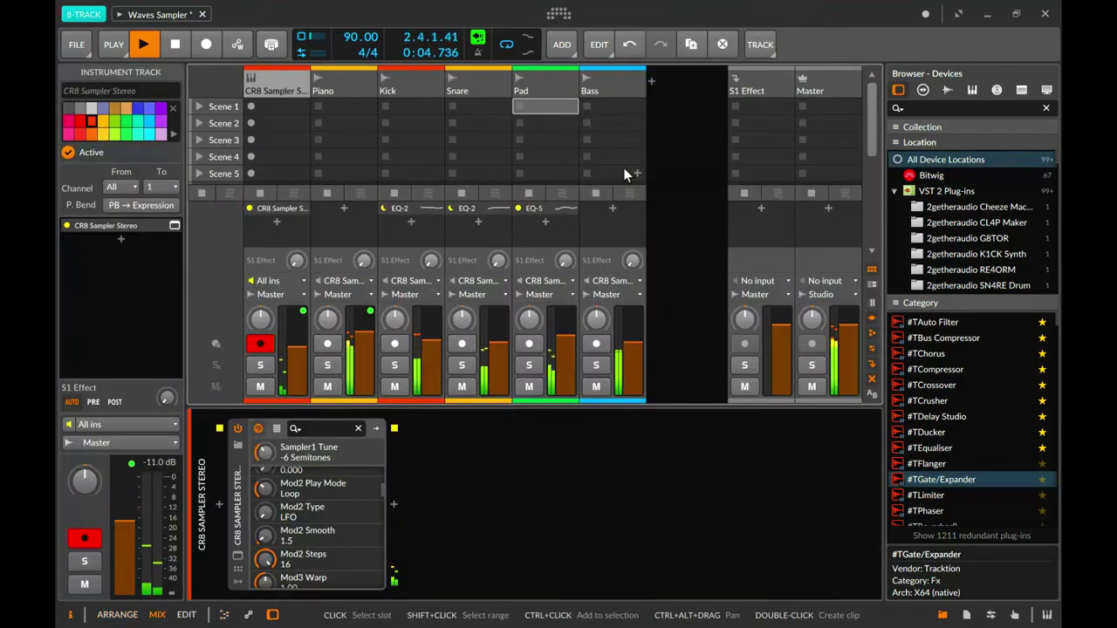
pyautogui.hotkey('alt', '1')
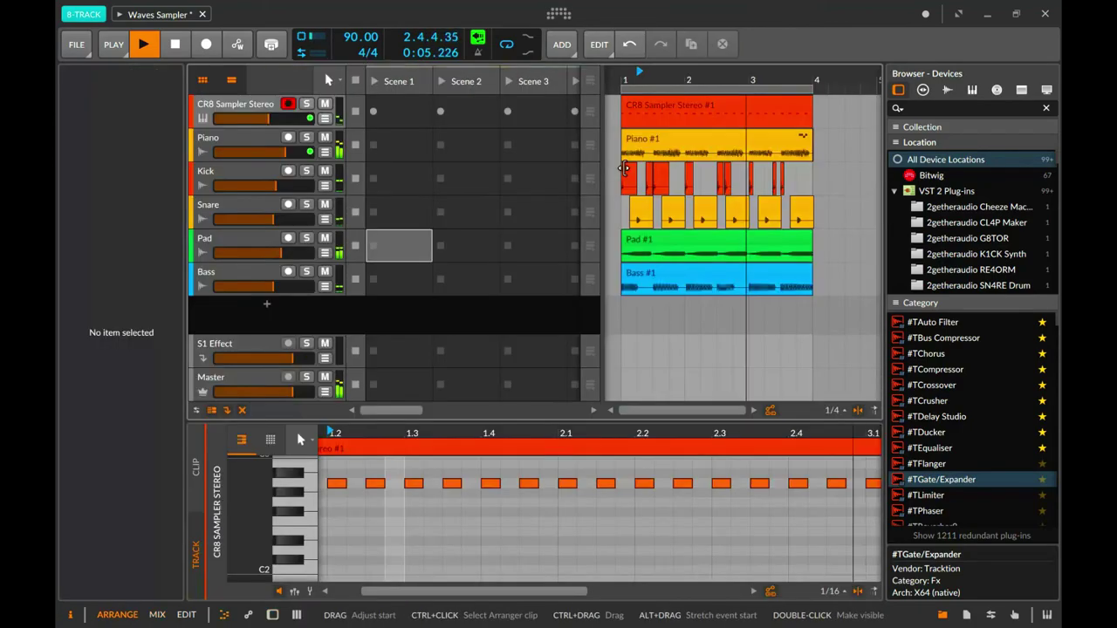
pyautogui.click(702, 101)
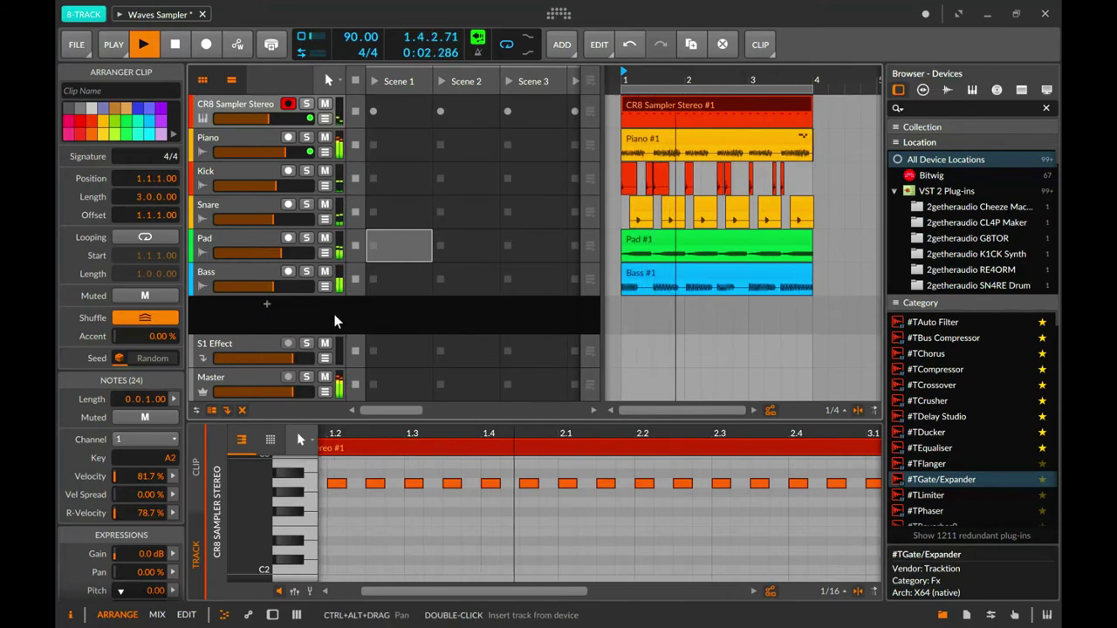
# Add an audio track below the Bass track and rename it Hat.
pyautogui.click(268, 308)
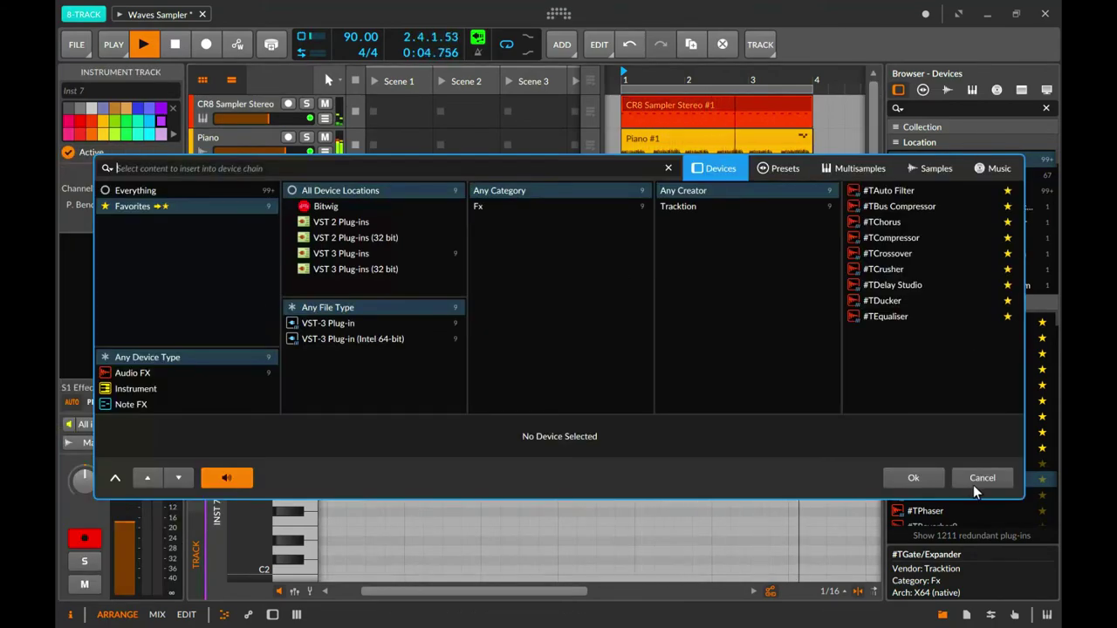
pyautogui.press('Escape')
pyautogui.rightClick(498, 314)
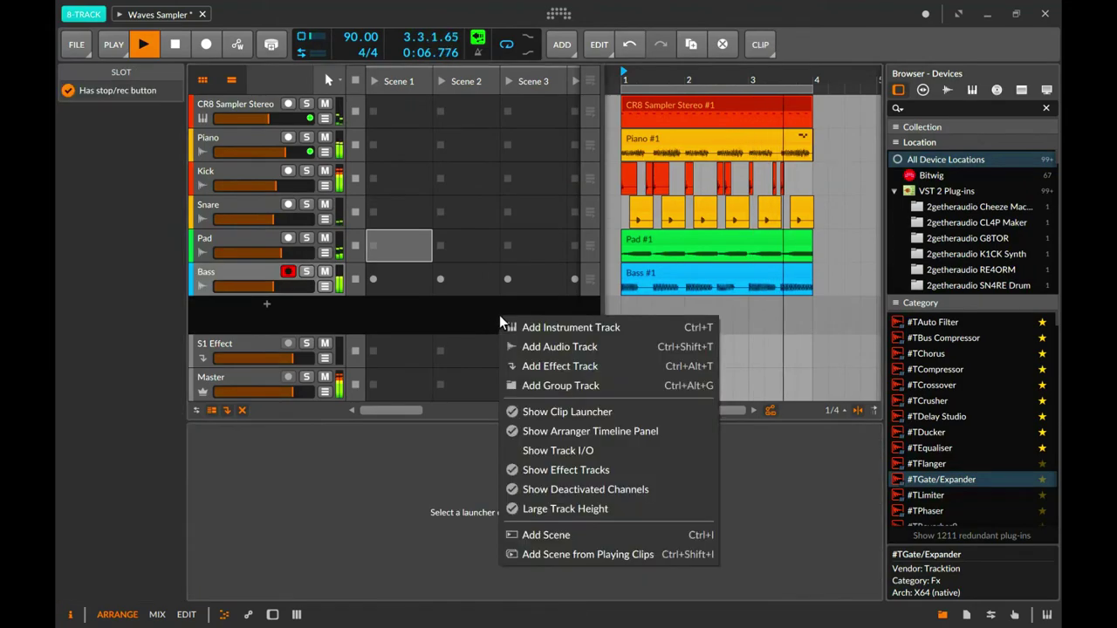
pyautogui.click(594, 347)
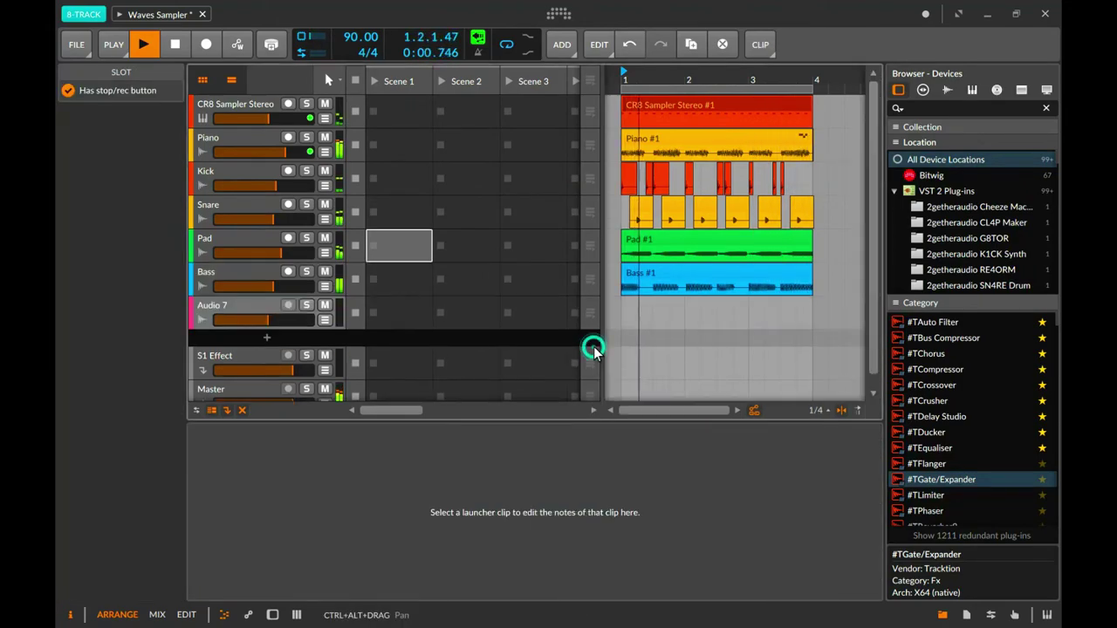
pyautogui.rightClick(223, 307)
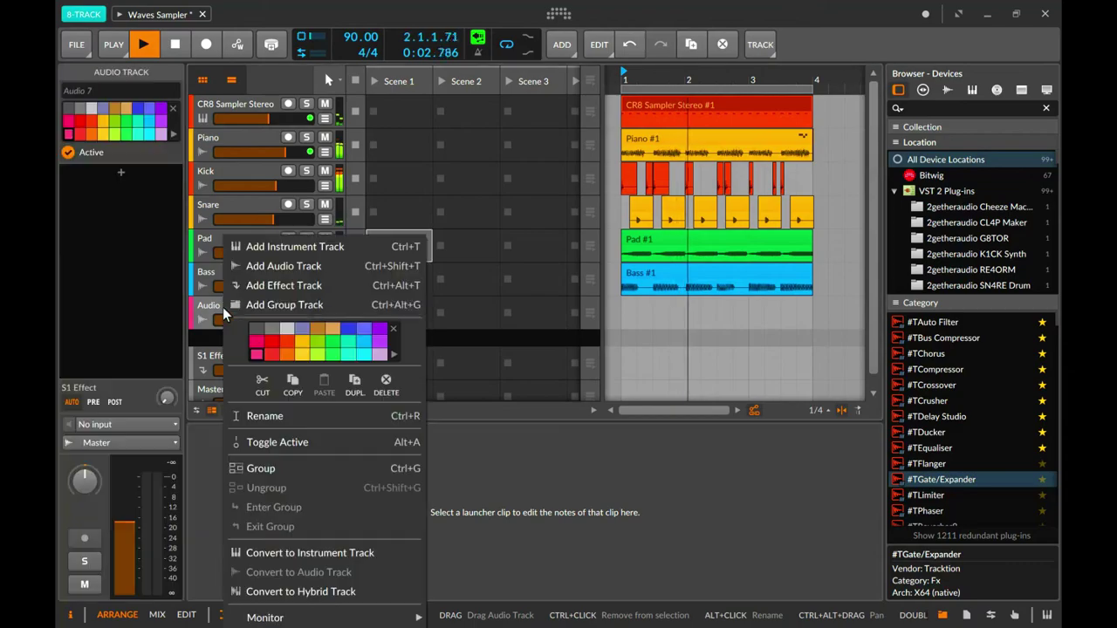
pyautogui.click(294, 416)
pyautogui.write('Hat')
pyautogui.press('Return')
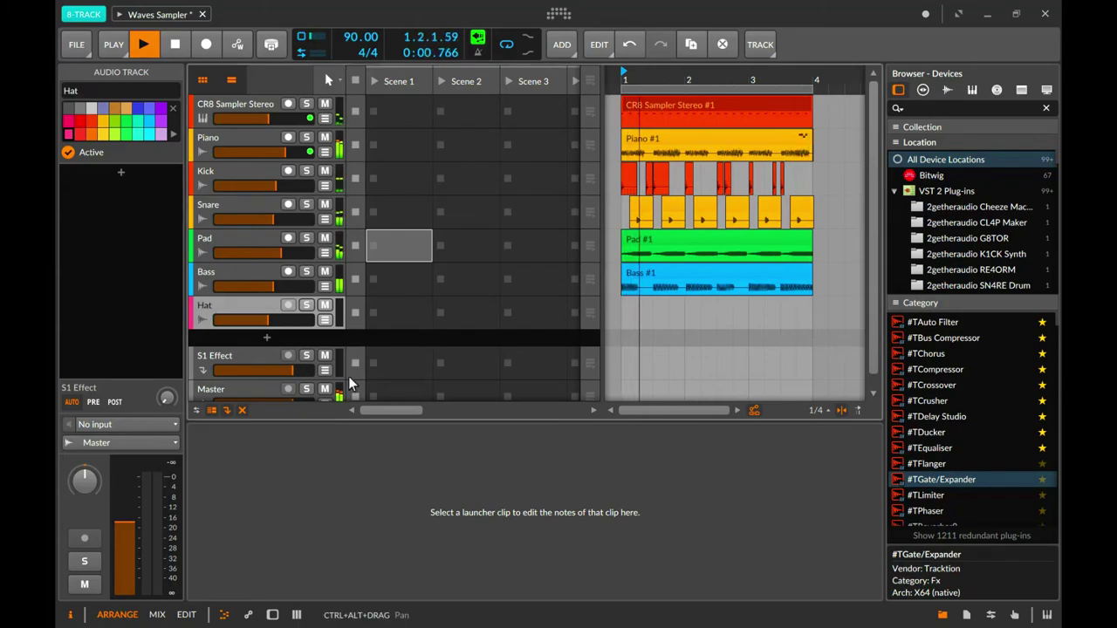
# Set the Hat track's input in the mixer to CR8 Sampler Stereo (POST).
pyautogui.hotkey('alt', '2')
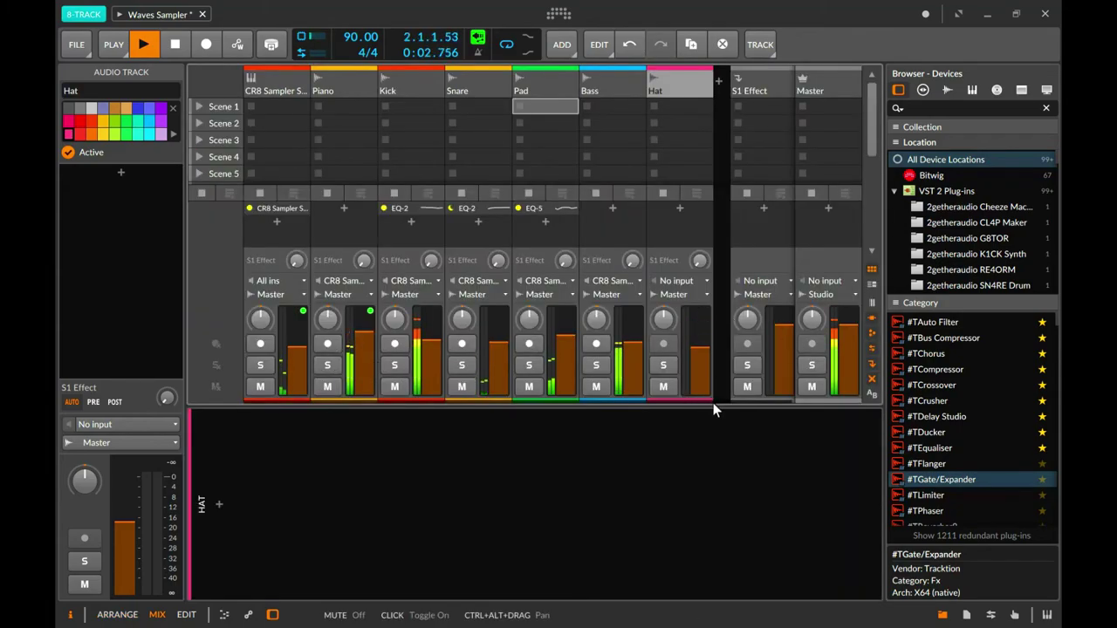
pyautogui.moveTo(740, 403); pyautogui.dragTo(747, 400)
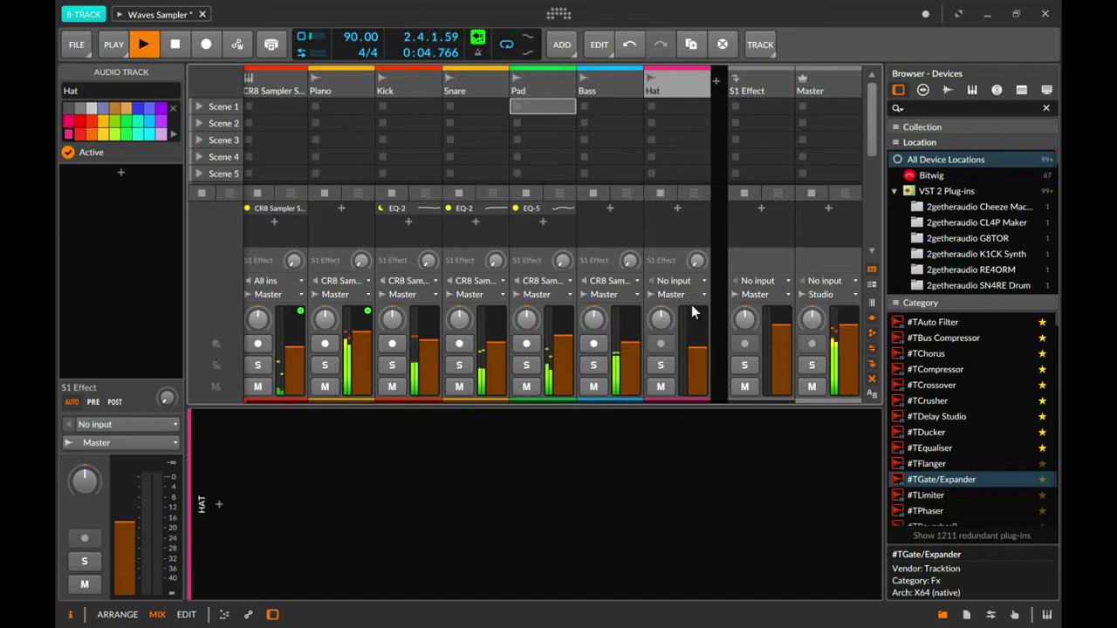
pyautogui.click(702, 281)
pyautogui.moveTo(729, 365)
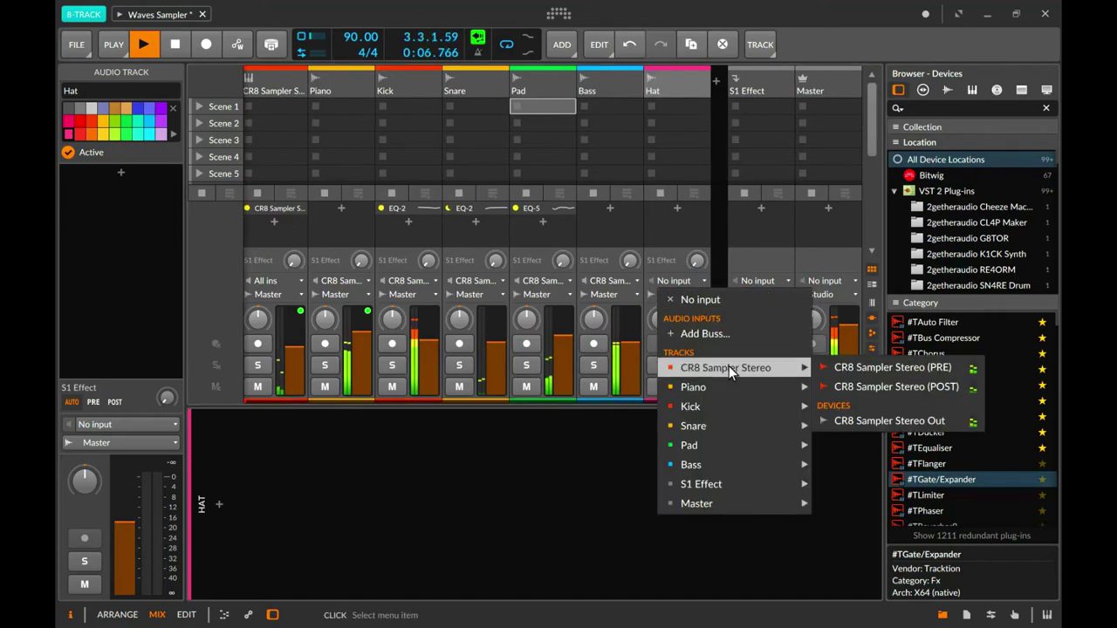
pyautogui.click(891, 386)
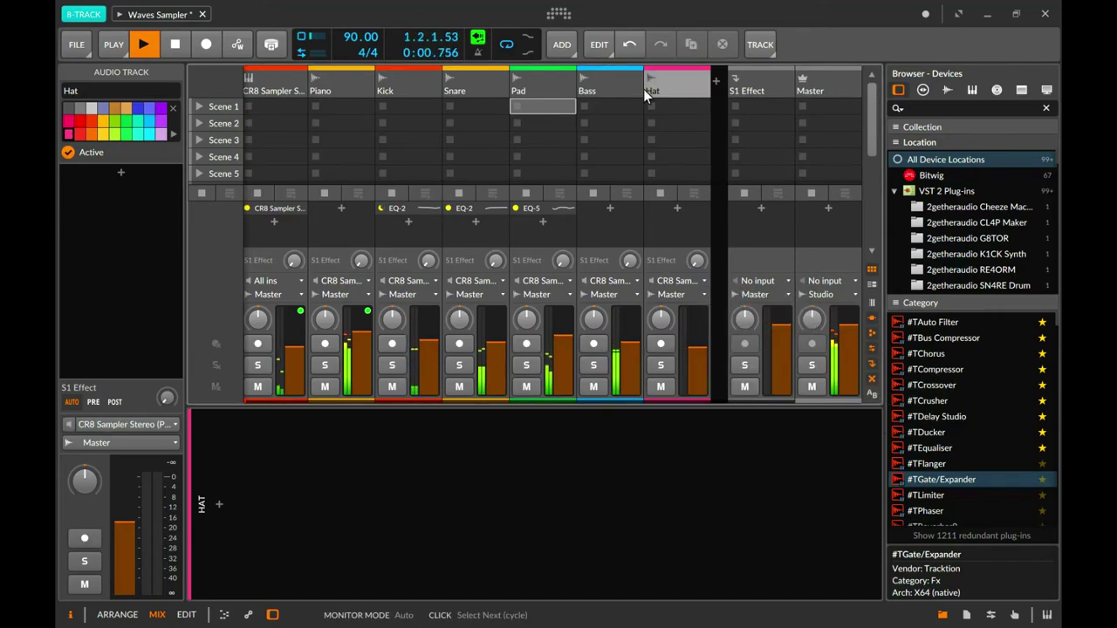
# Arm the Hat track in the arrangement and record the hi-hat onto it from bar 1 with the transport loop off.
pyautogui.hotkey('alt', '1')
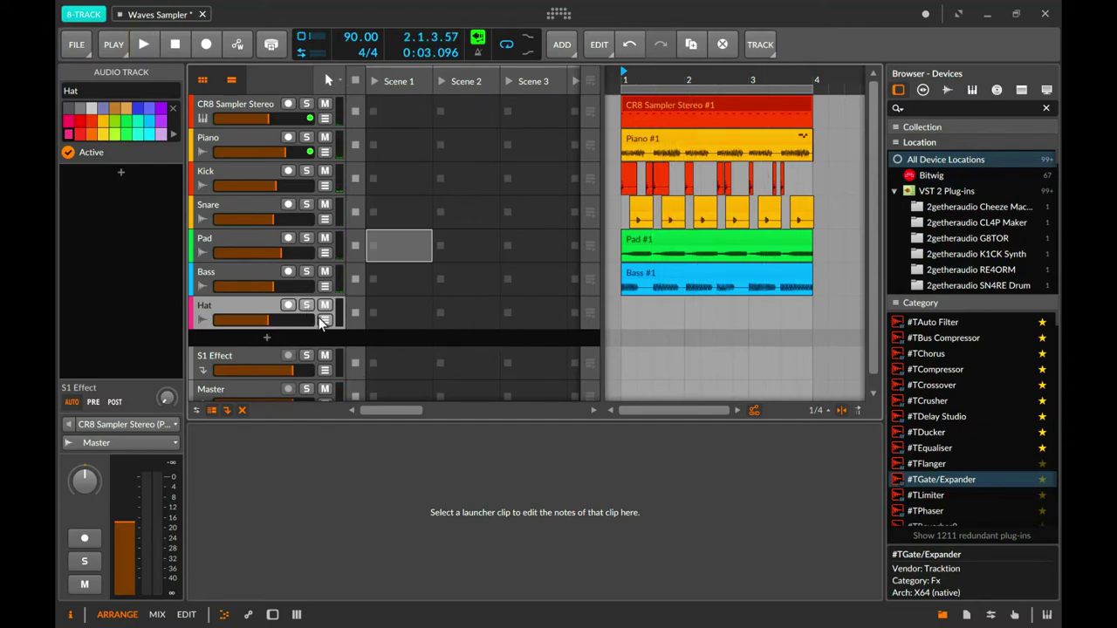
pyautogui.click(288, 304)
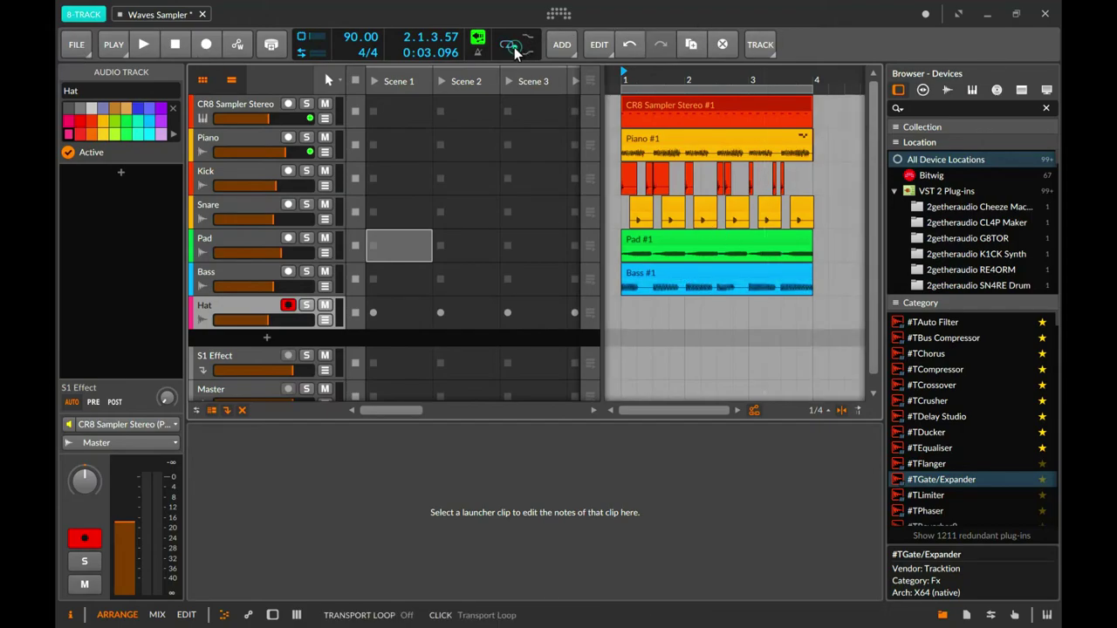
pyautogui.click(204, 47)
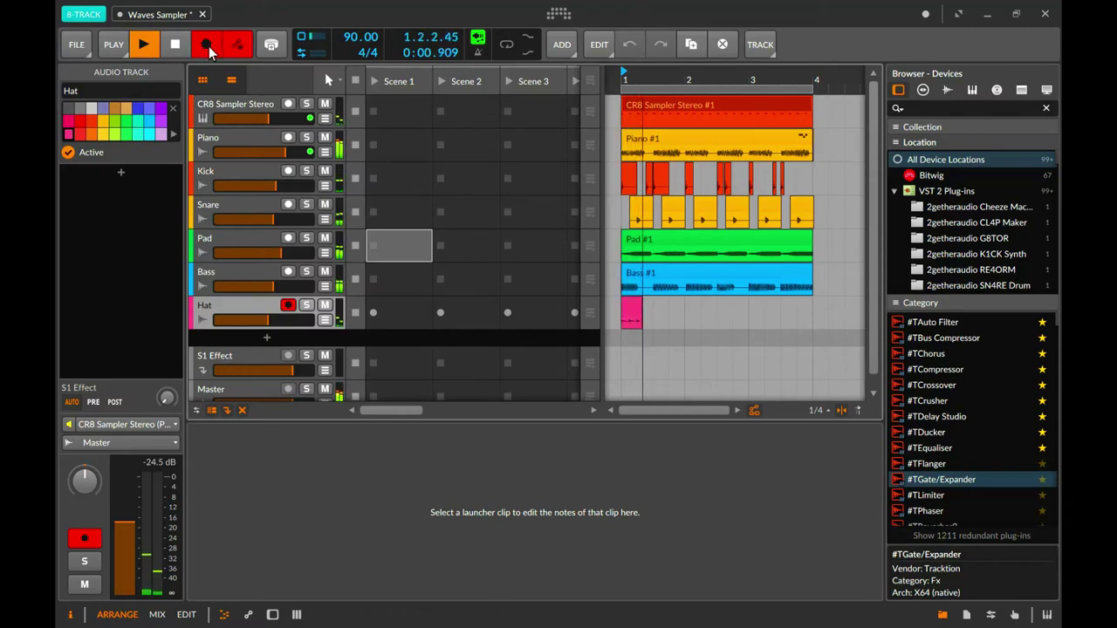
pyautogui.press('space')
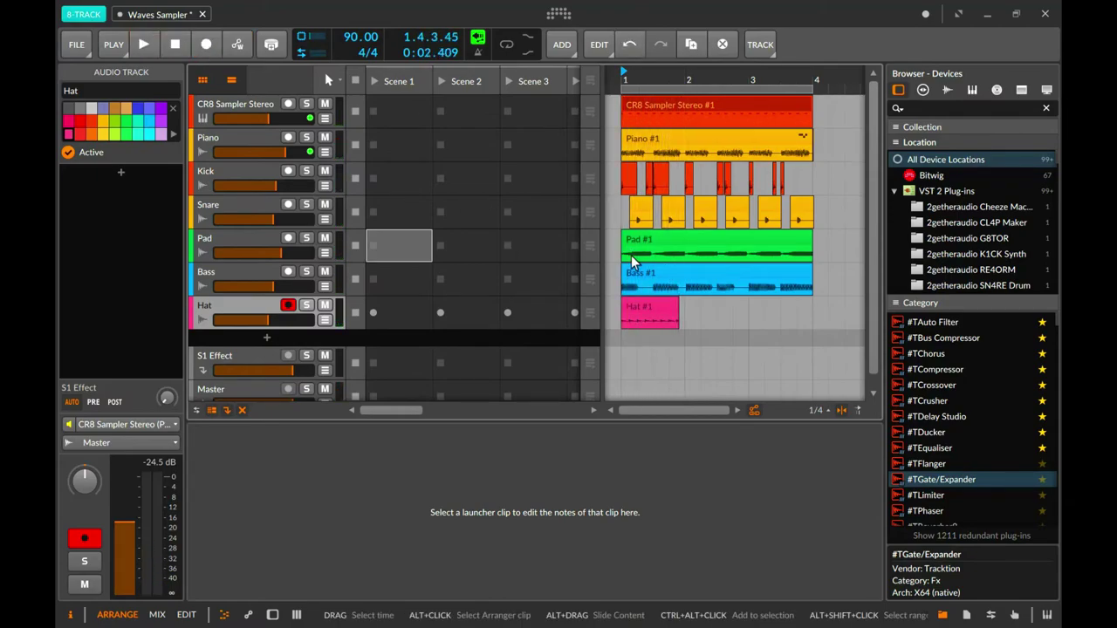
# Undo the short Hat recording and raise the CR8 Sampler Stereo track's volume to -2.3 dB in the mixer.
pyautogui.hotkey('ctrl', 'z')
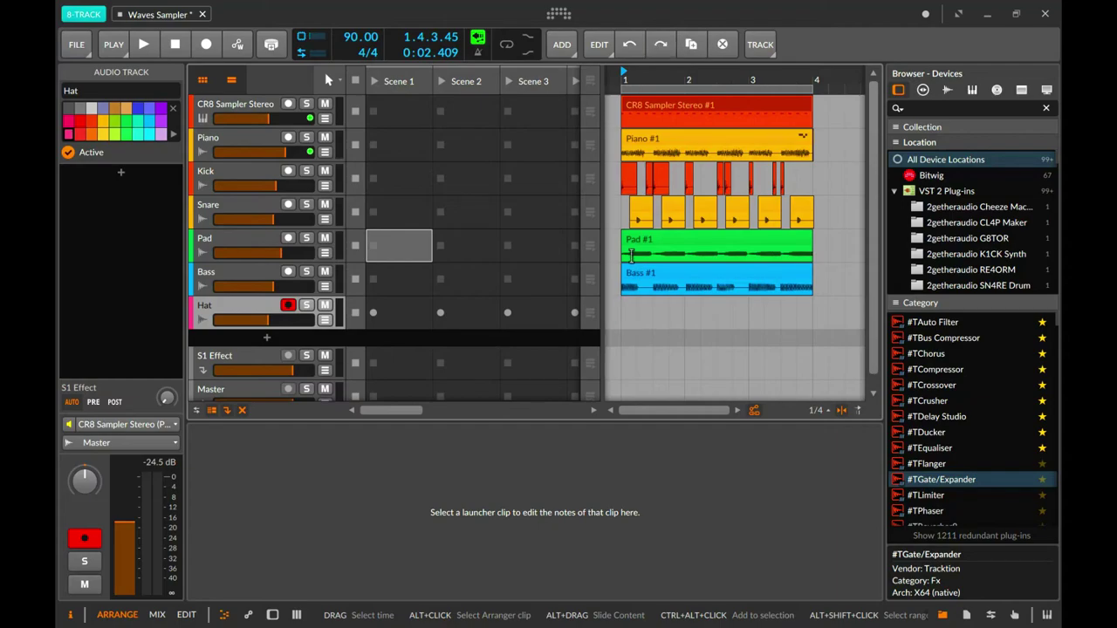
pyautogui.hotkey('alt', '2')
pyautogui.moveTo(305, 357); pyautogui.dragTo(301, 336)
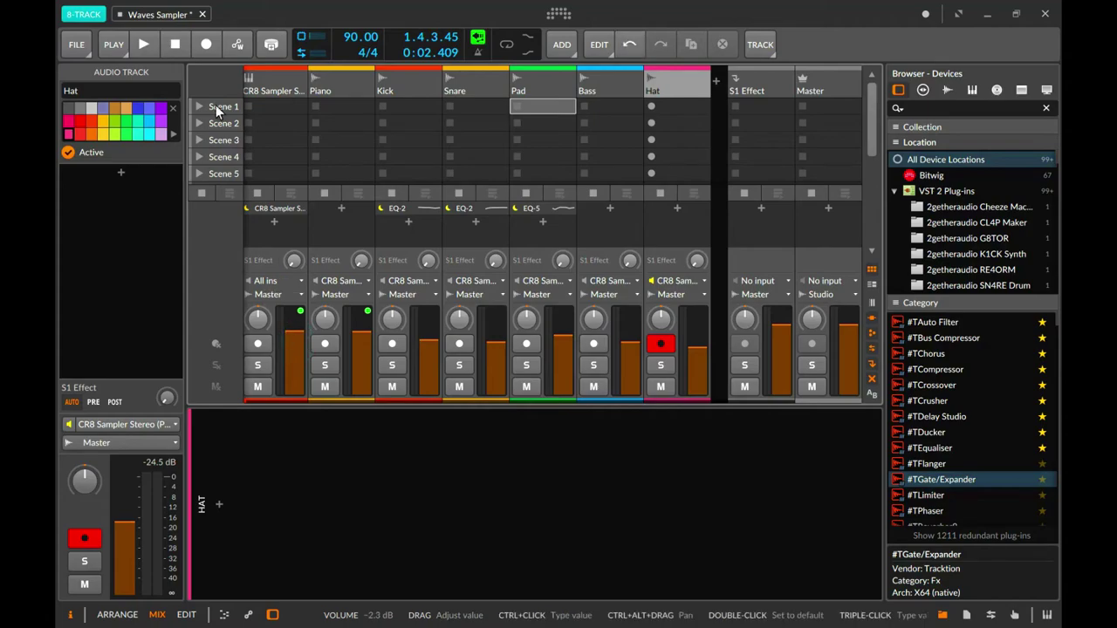
# Record the hi-hat onto the Hat track again from bar 1, stopping just past bar 4 in the arrangement.
pyautogui.click(209, 45)
pyautogui.hotkey('alt', '1')
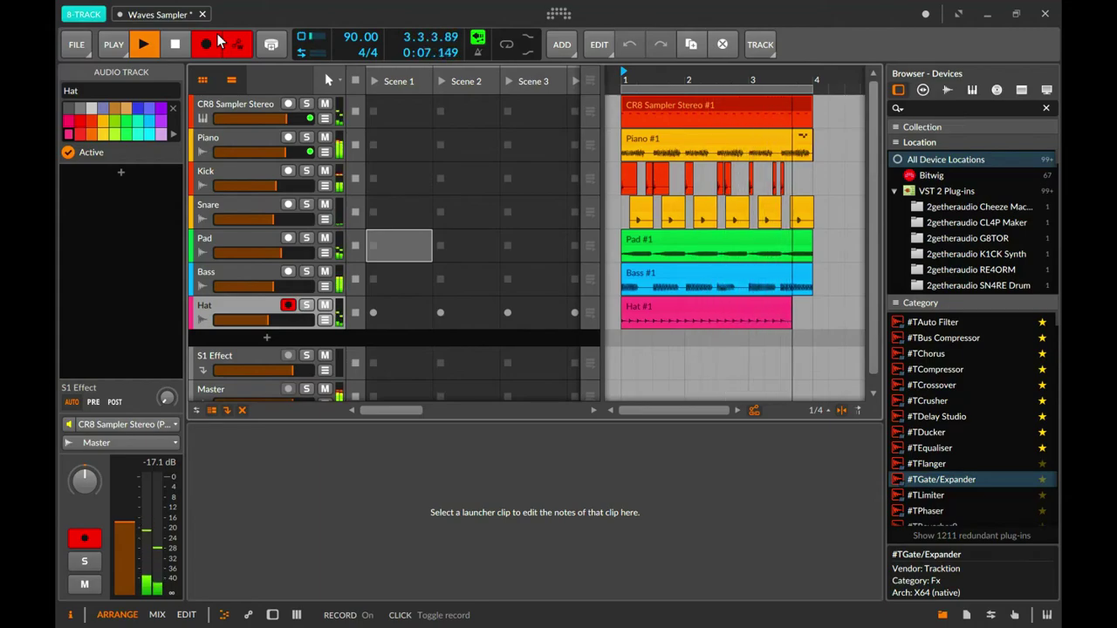
pyautogui.click(217, 38)
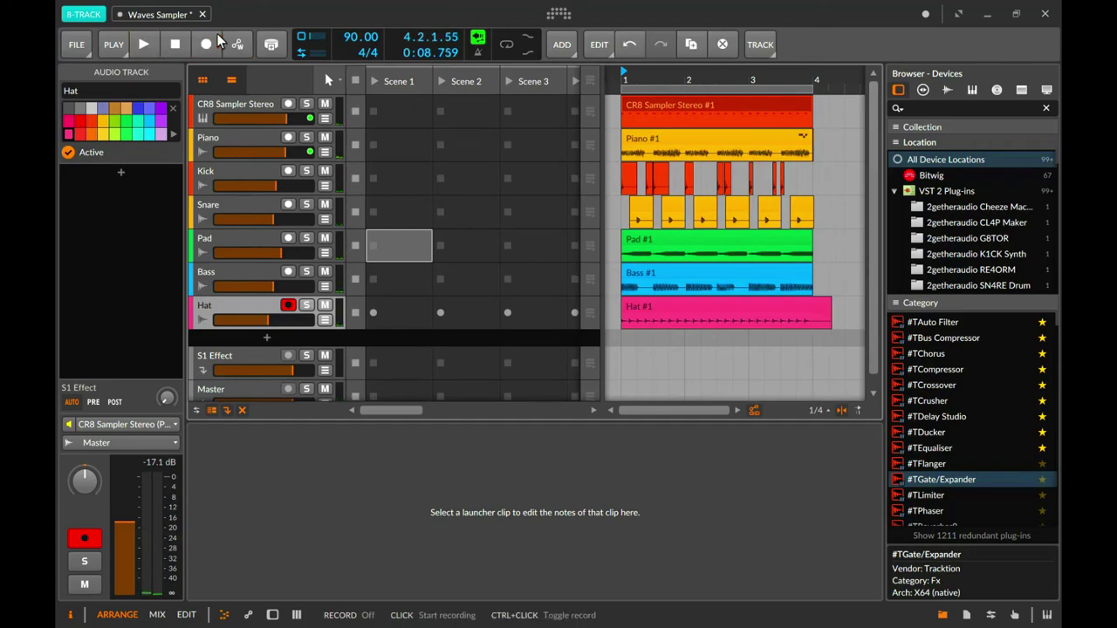
pyautogui.hotkey('alt', '2')
pyautogui.hotkey('alt', '1')
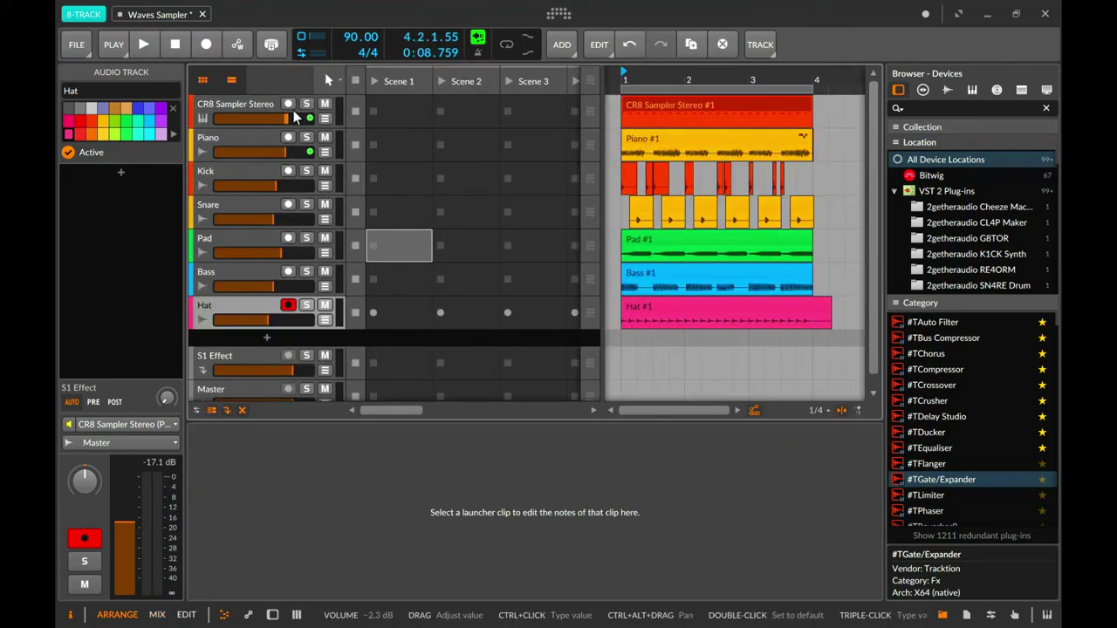
# Mute the CR8 Sampler Stereo track and play the arrangement from bar 1 with the transport loop on and automation control restored.
pyautogui.click(324, 106)
pyautogui.press('space')
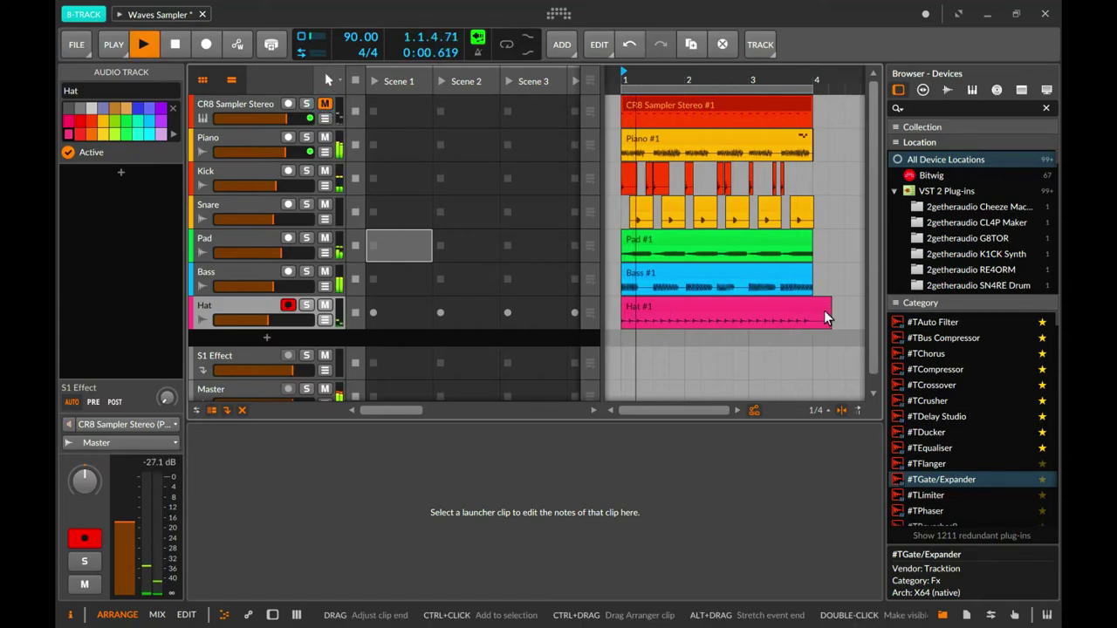
pyautogui.hotkey('alt', '2')
pyautogui.hotkey('alt', '1')
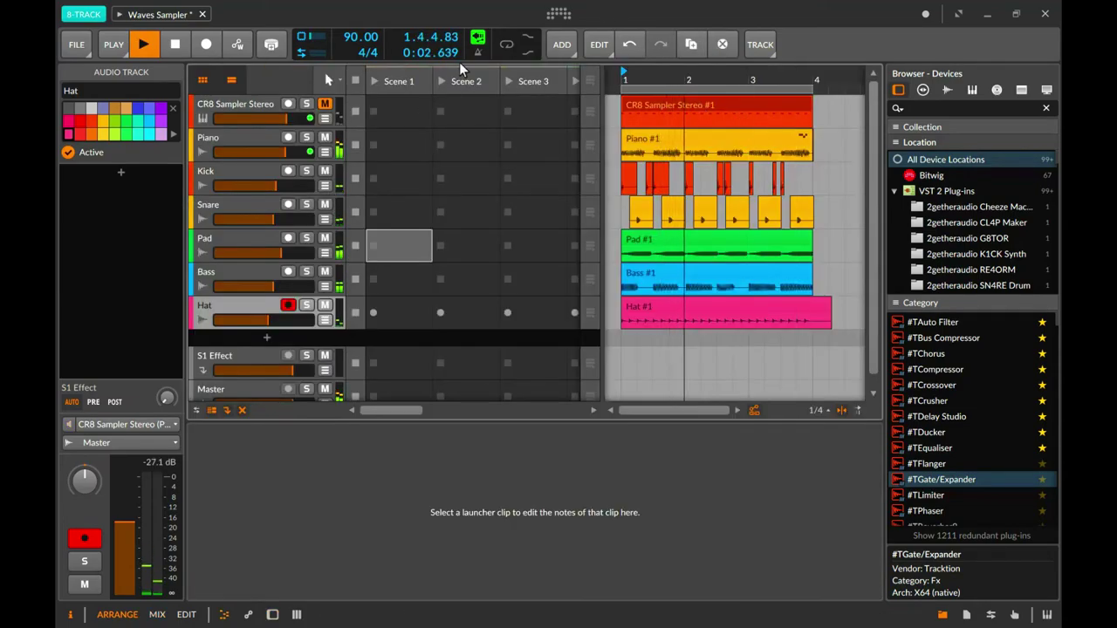
pyautogui.click(513, 52)
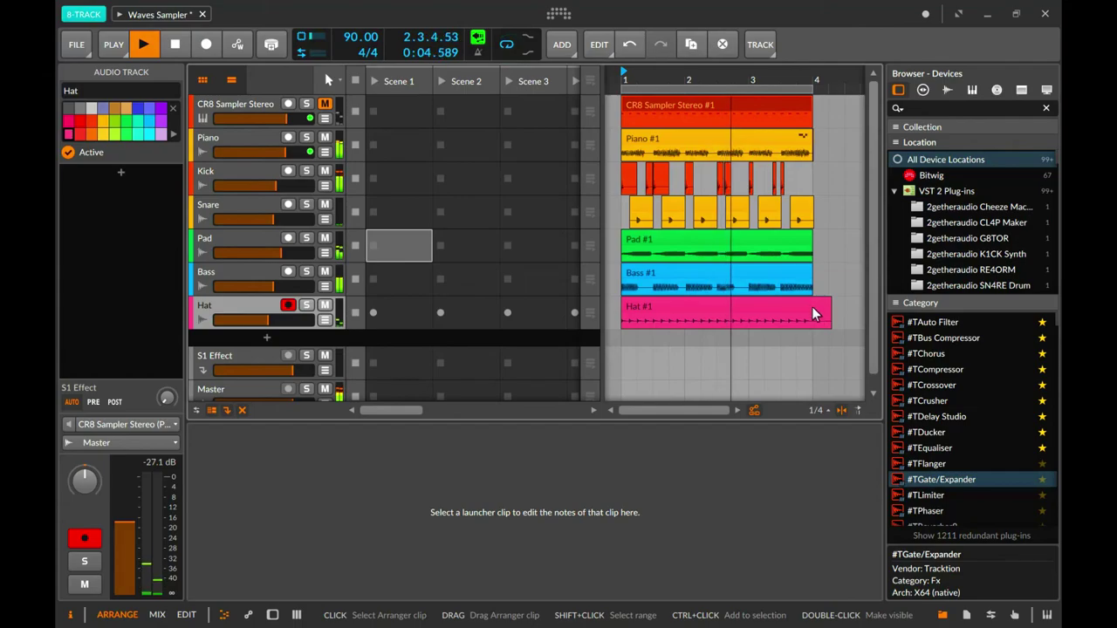
pyautogui.click(508, 44)
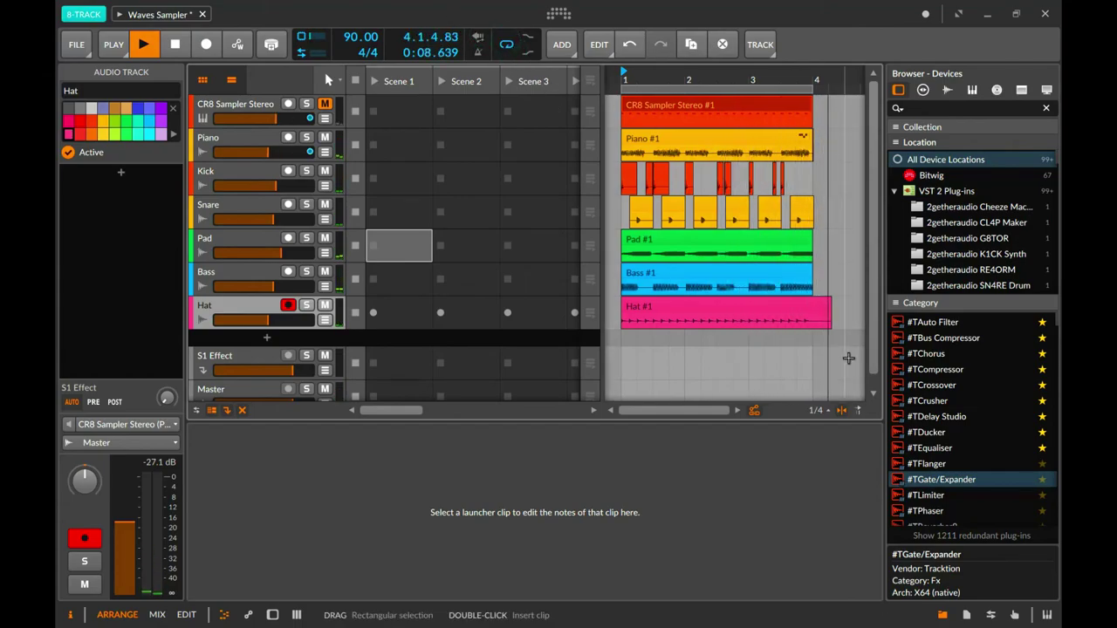
# Restart playback and trim the end of the Hat clip back to bar 4, giving a length of 3.0.0.00.
pyautogui.press('space')
pyautogui.click(824, 312)
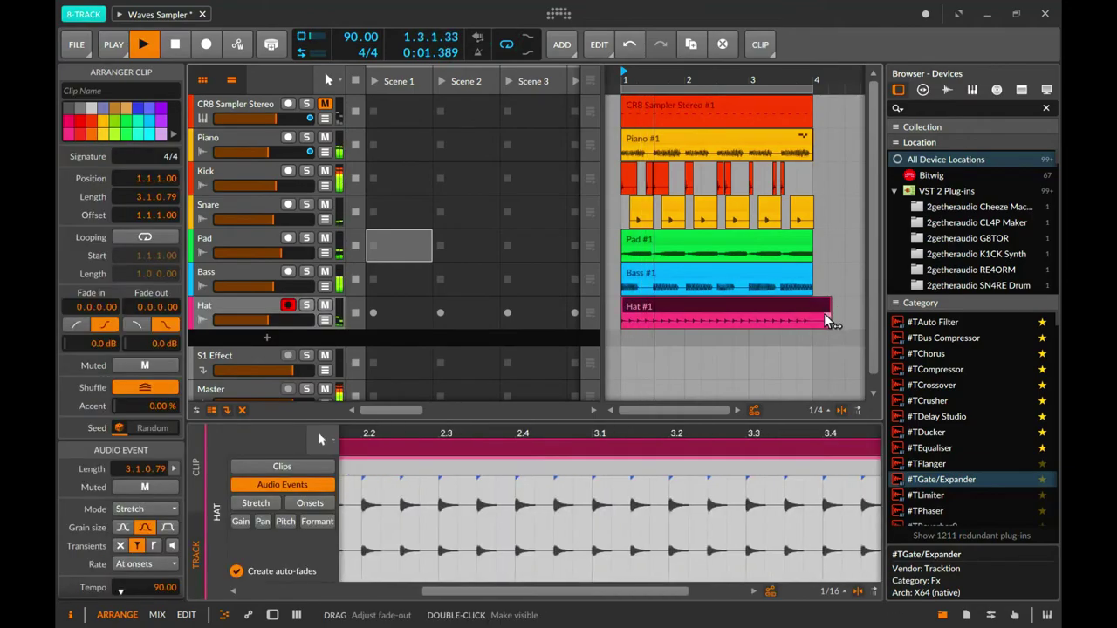
pyautogui.moveTo(830, 310); pyautogui.dragTo(813, 309)
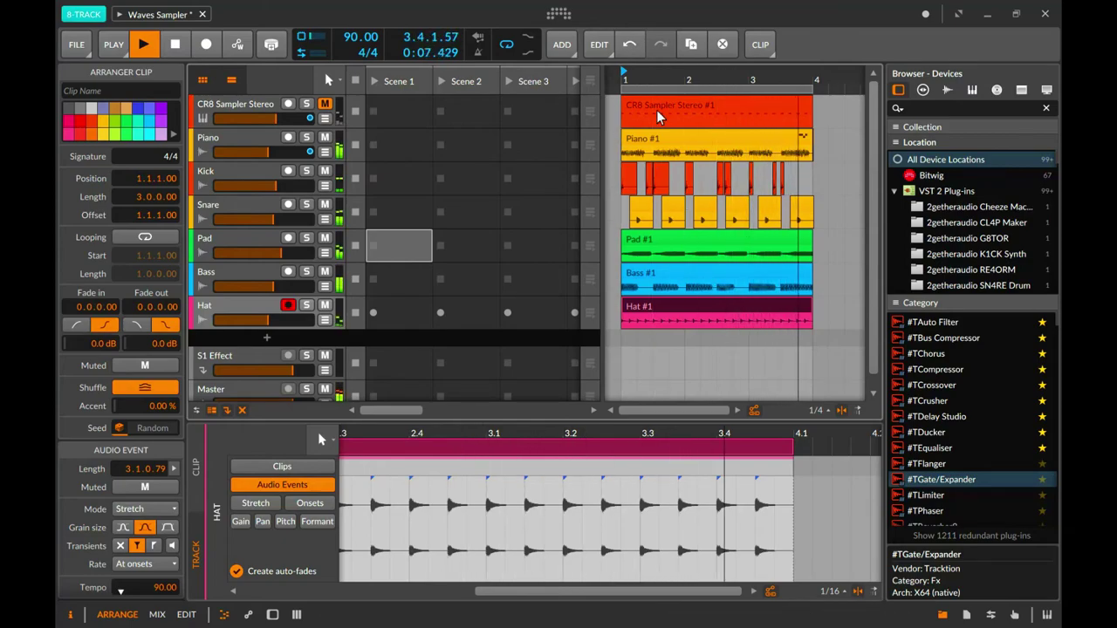
# Split the Hat clip at 1.2.3 and 1.2.4 and duplicate the sixteenth-note slice between them onto 1.2.4.
pyautogui.moveTo(696, 88); pyautogui.dragTo(461, 129)
pyautogui.click(633, 88)
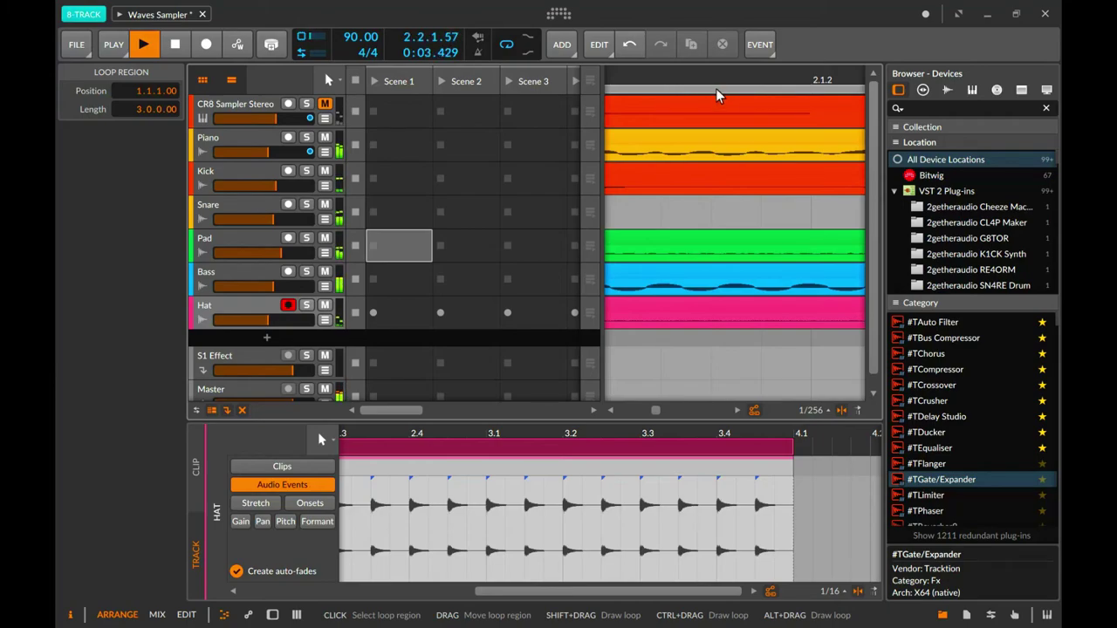
pyautogui.press('-')
pyautogui.press('-')
pyautogui.press('-')
pyautogui.press('-')
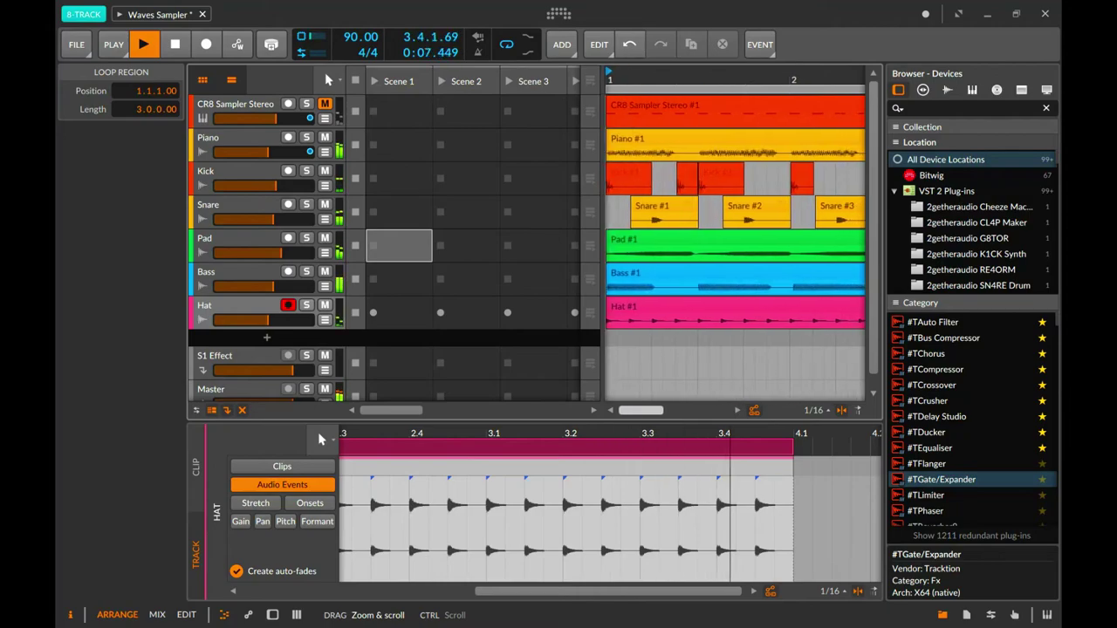
pyautogui.press('+')
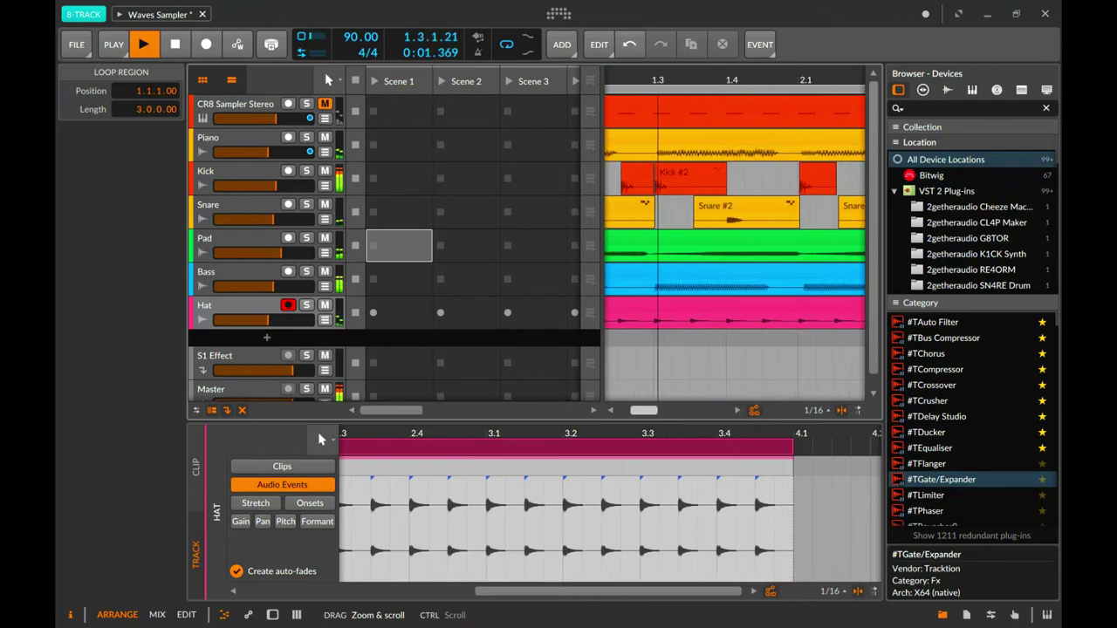
pyautogui.press('+')
pyautogui.press('+')
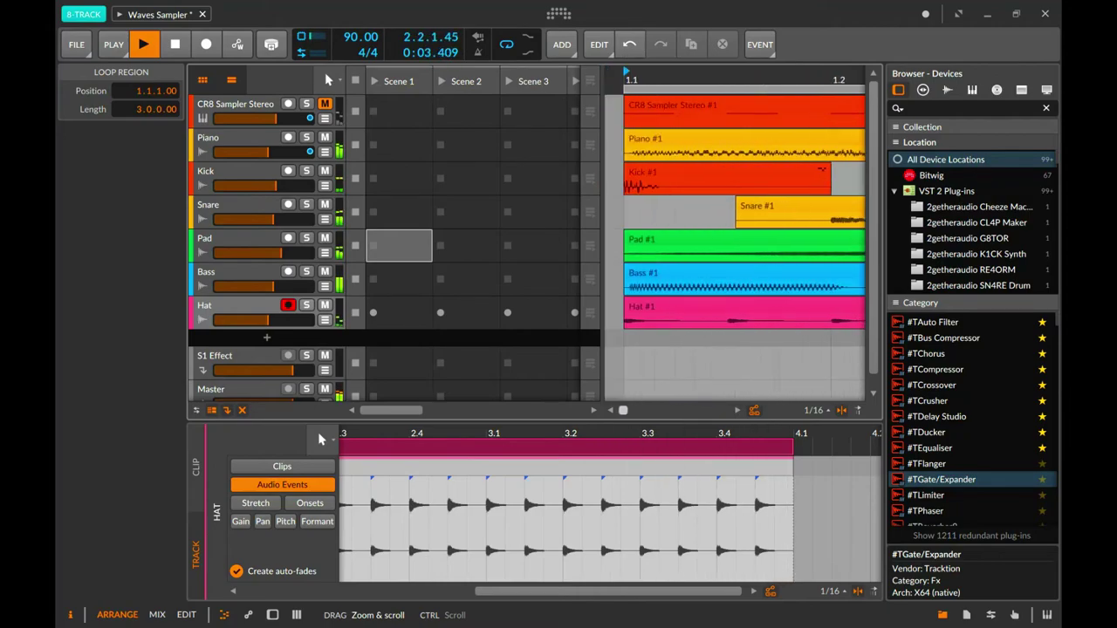
pyautogui.press('-')
pyautogui.press('-')
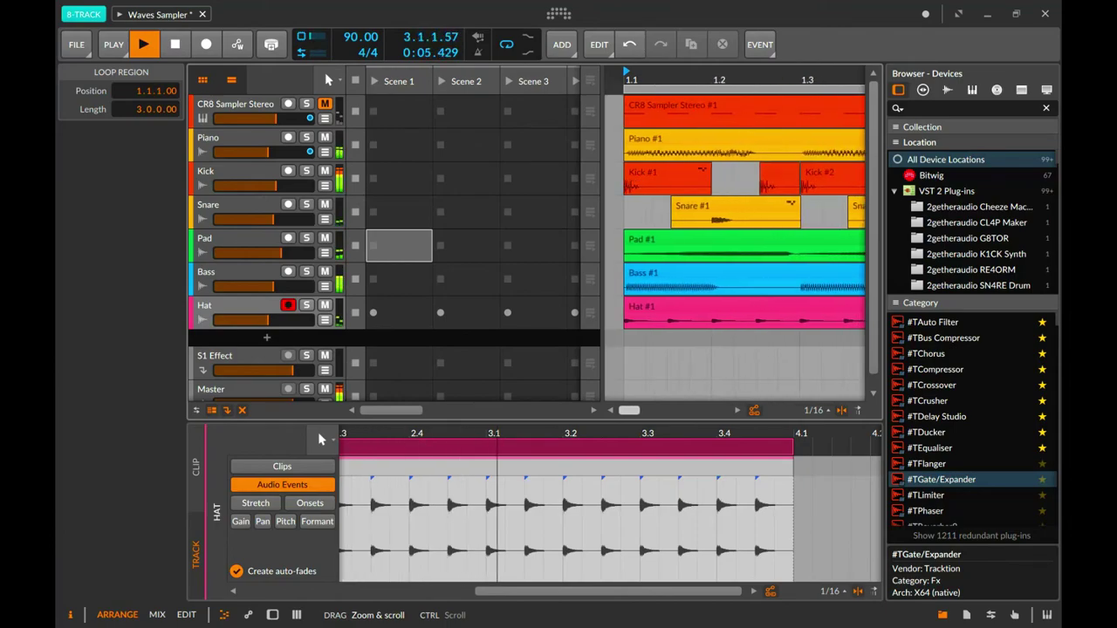
pyautogui.click(738, 331)
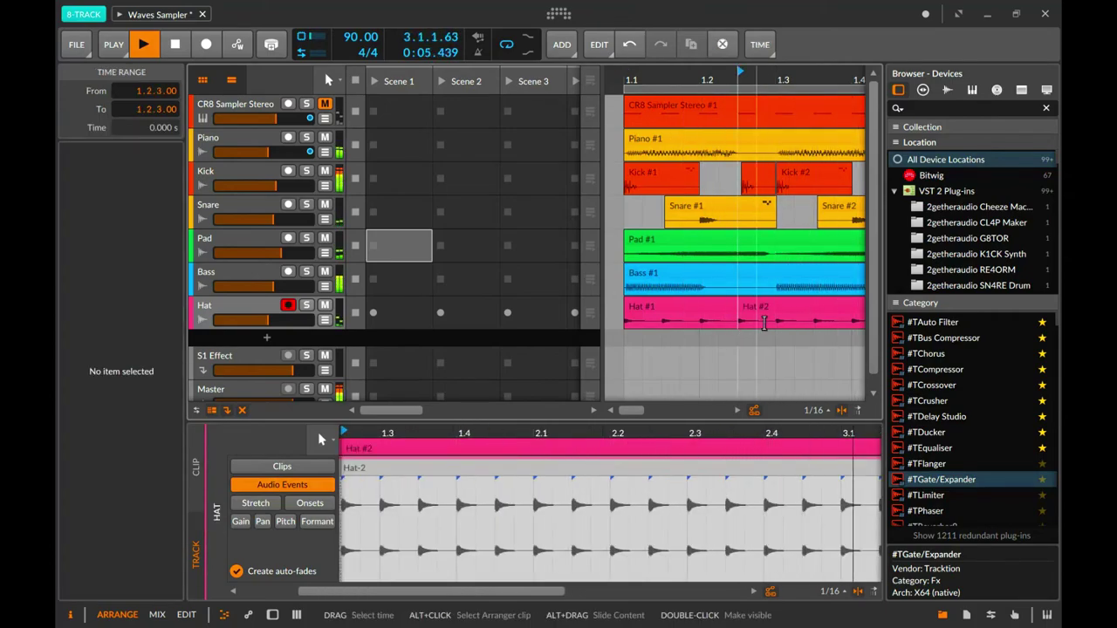
pyautogui.click(759, 323)
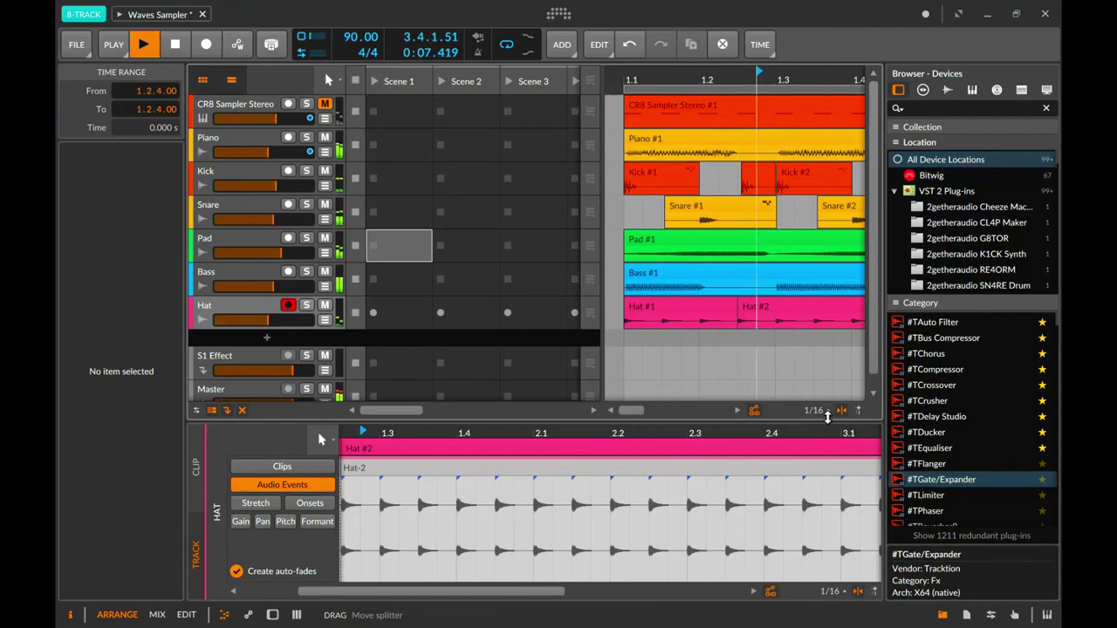
pyautogui.click(746, 314)
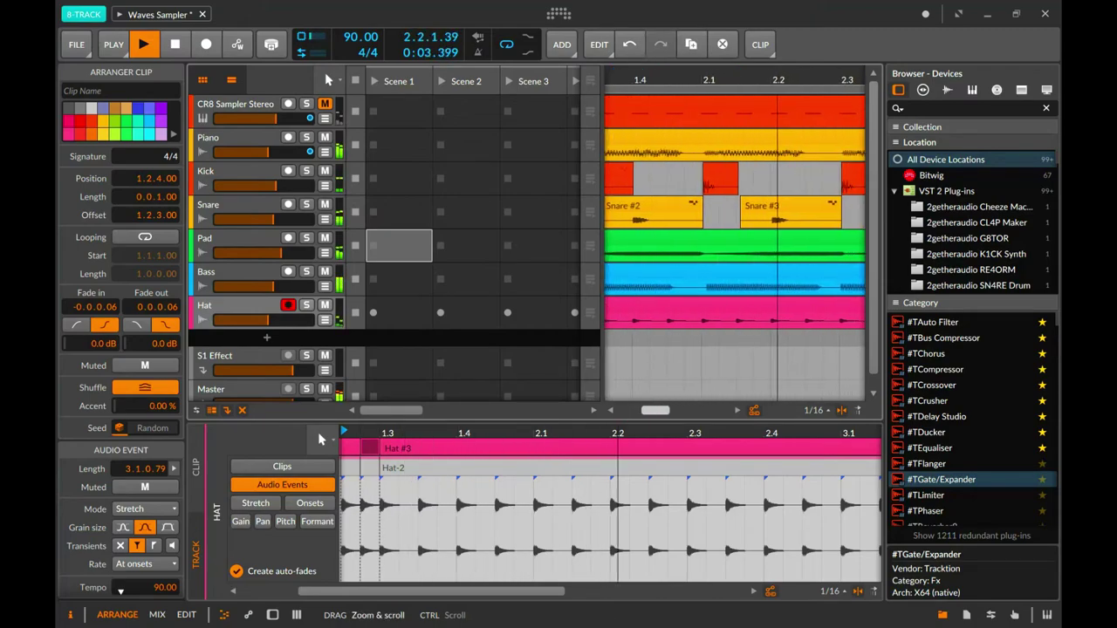
# Split the Hat clip at 1.4.4 and select the portion after the split.
pyautogui.click(686, 315)
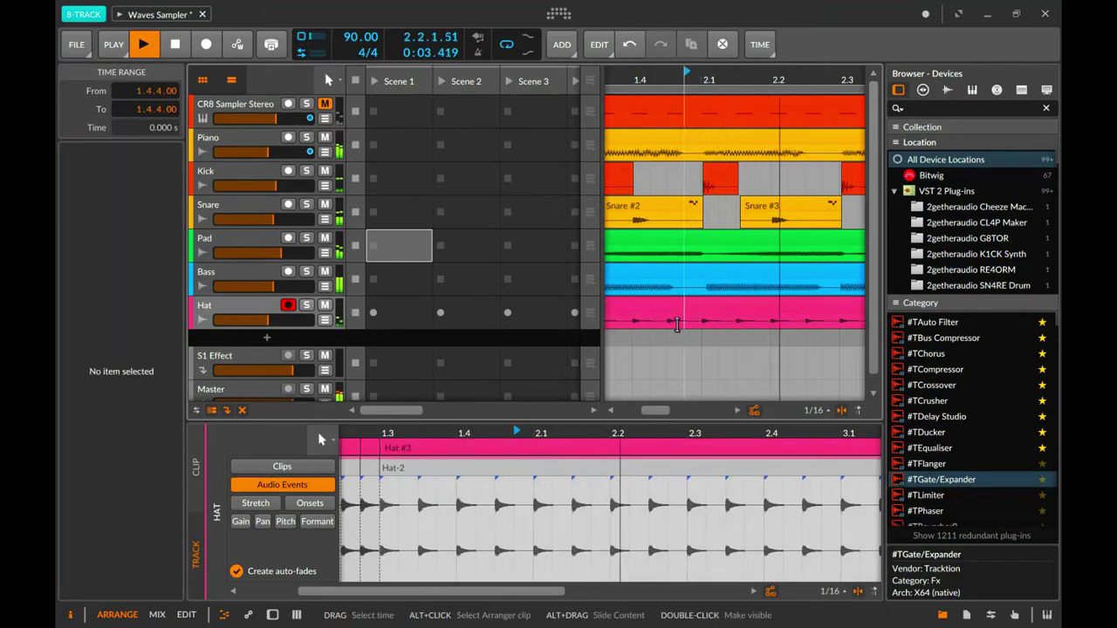
pyautogui.hotkey('ctrl', 'e')
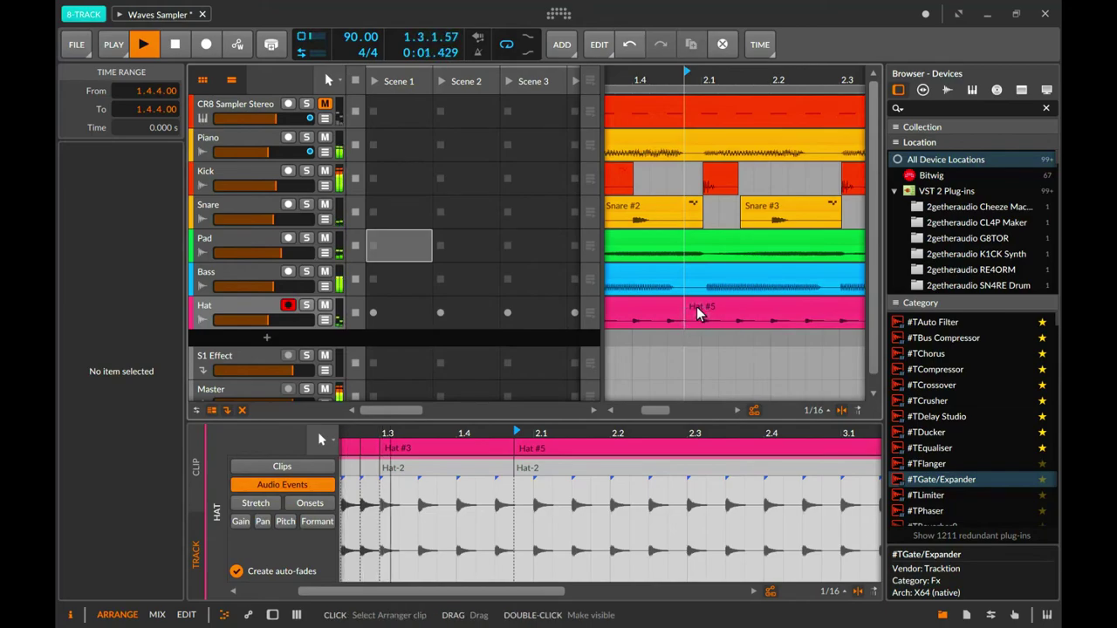
pyautogui.click(695, 314)
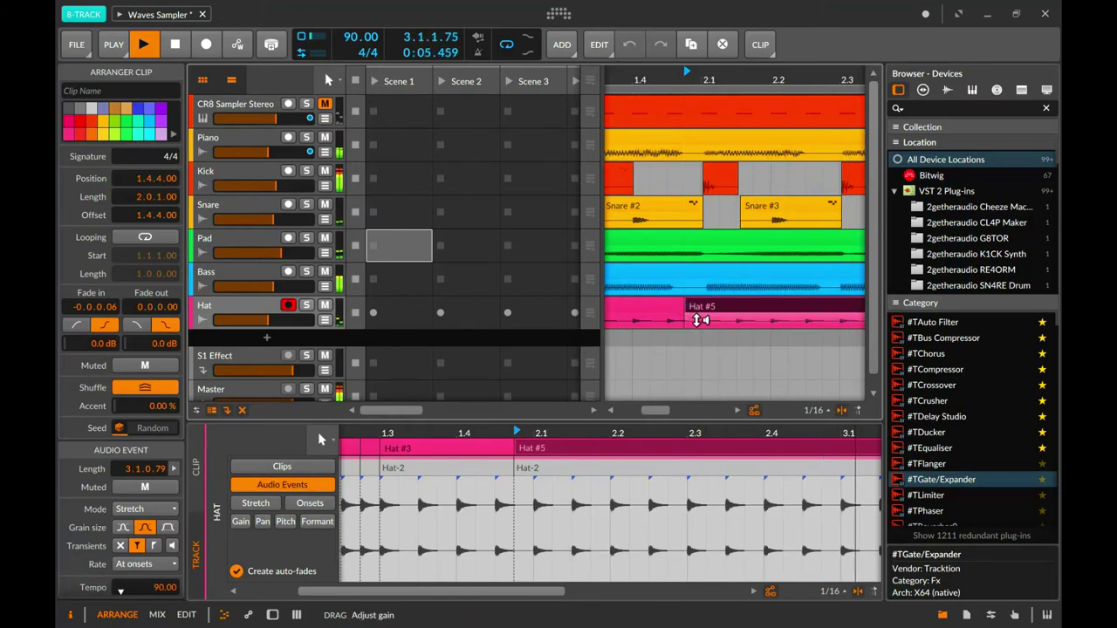
# Try lowering the gain of the Hat clip that starts at 1.4.4.
pyautogui.click(700, 330)
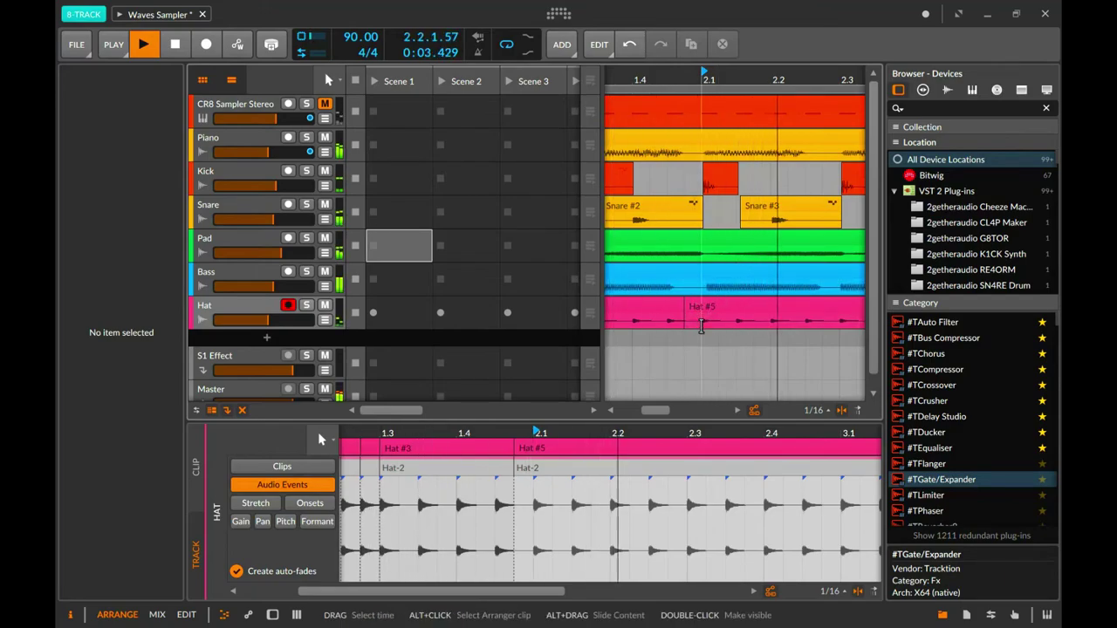
pyautogui.click(701, 323)
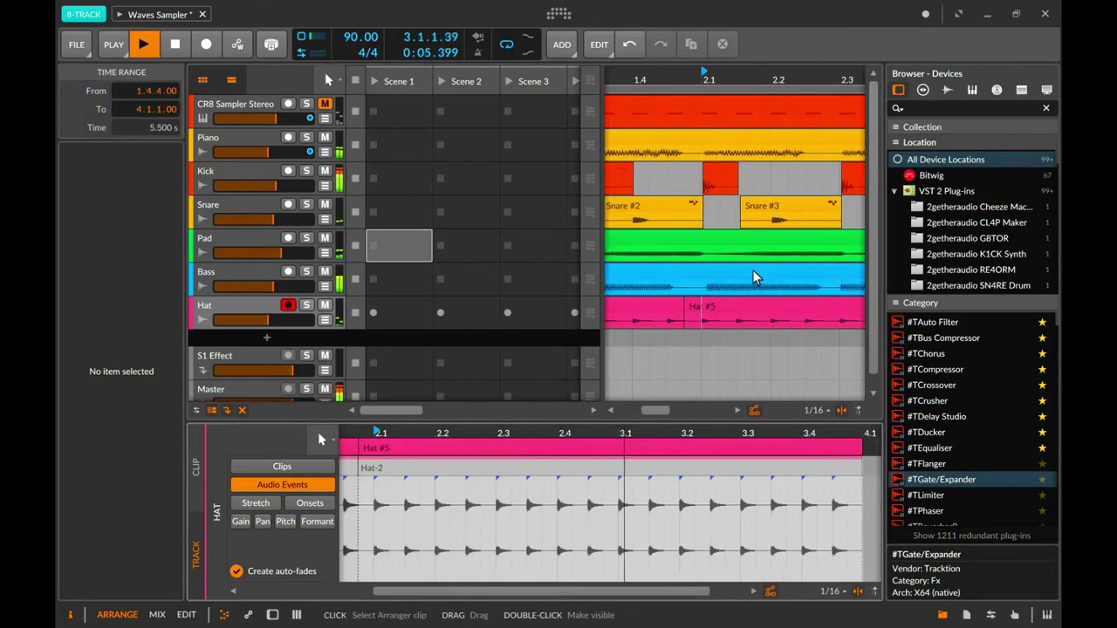
pyautogui.click(703, 314)
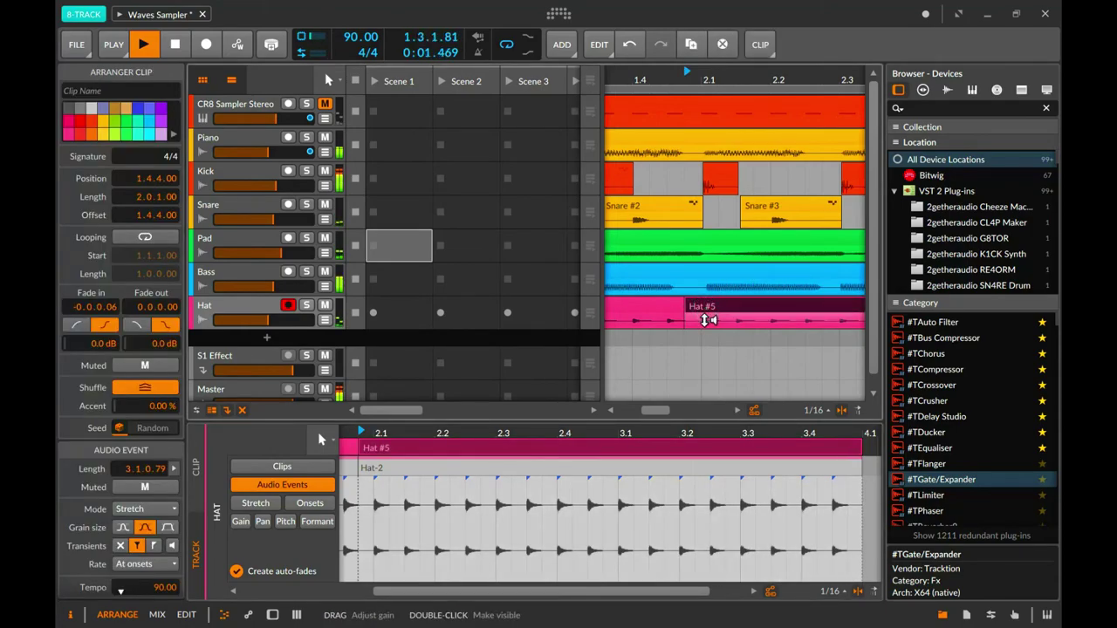
pyautogui.click(691, 316)
pyautogui.click(691, 316)
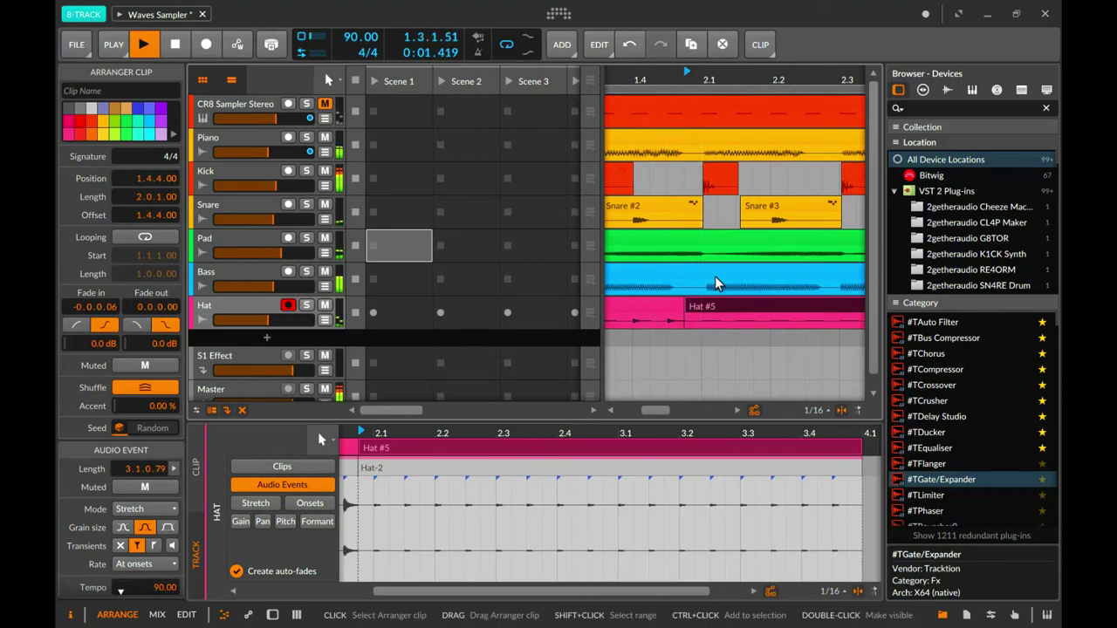
# Select the Hat range from 1.4.2 to 1.4.4, reselect the clip before 1.4.4 and undo the gain change.
pyautogui.click(656, 307)
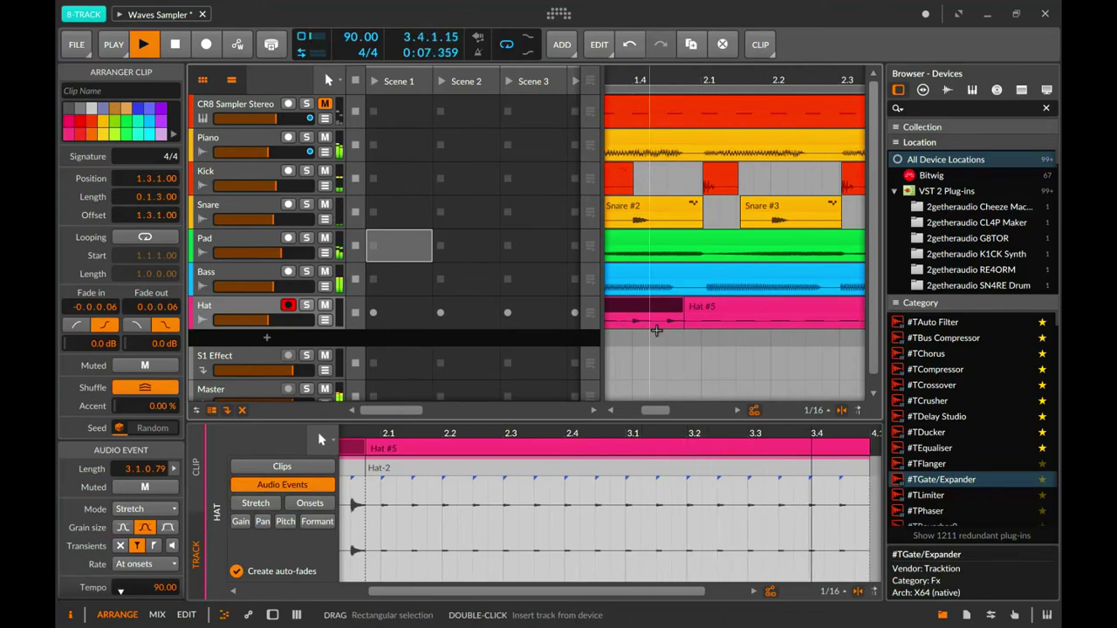
pyautogui.click(656, 330)
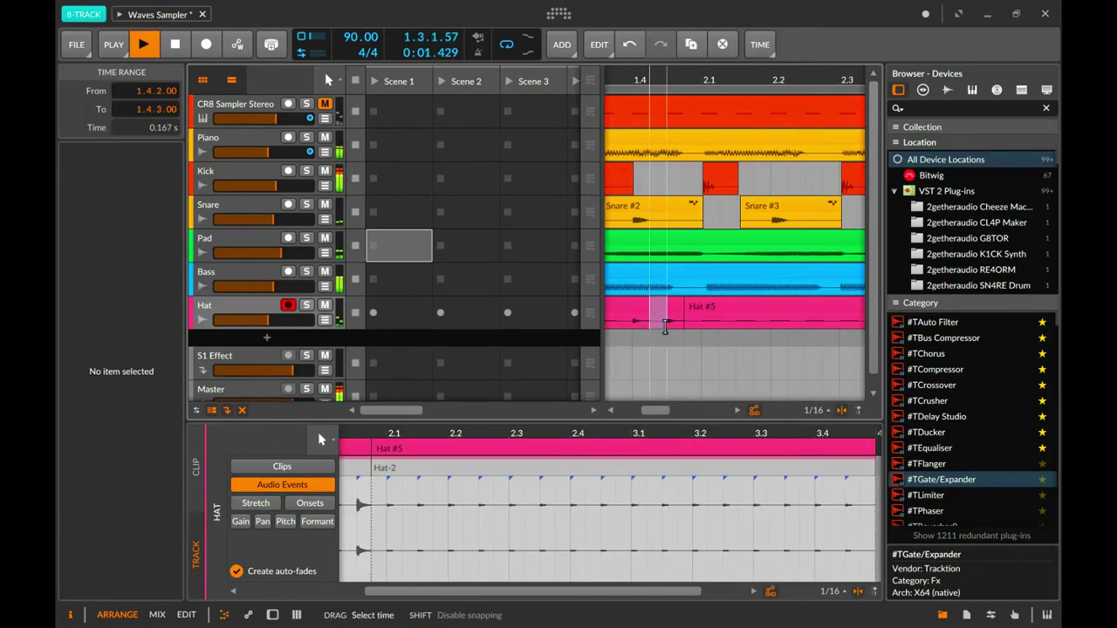
pyautogui.keyDown('shift'); pyautogui.click(674, 325); pyautogui.keyUp('shift')
pyautogui.doubleClick(669, 325)
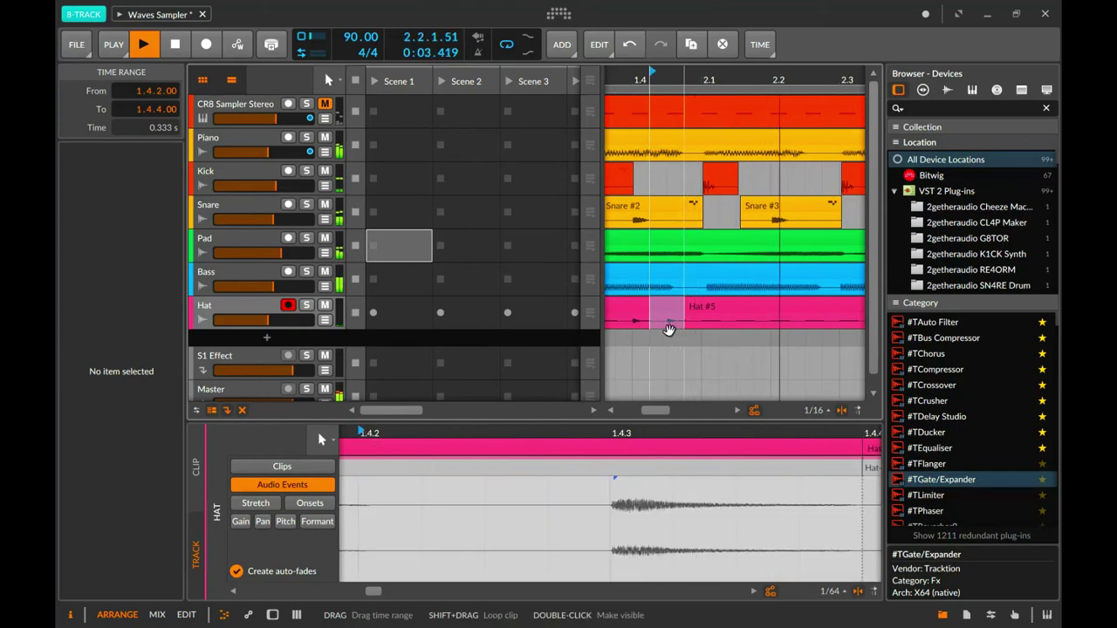
pyautogui.click(665, 309)
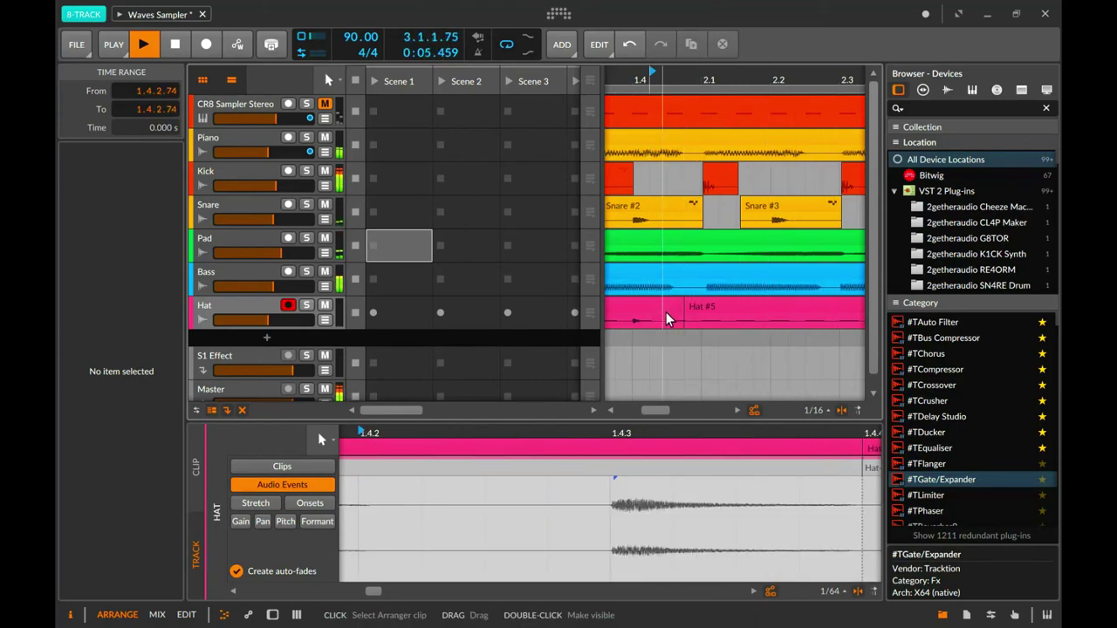
pyautogui.click(679, 315)
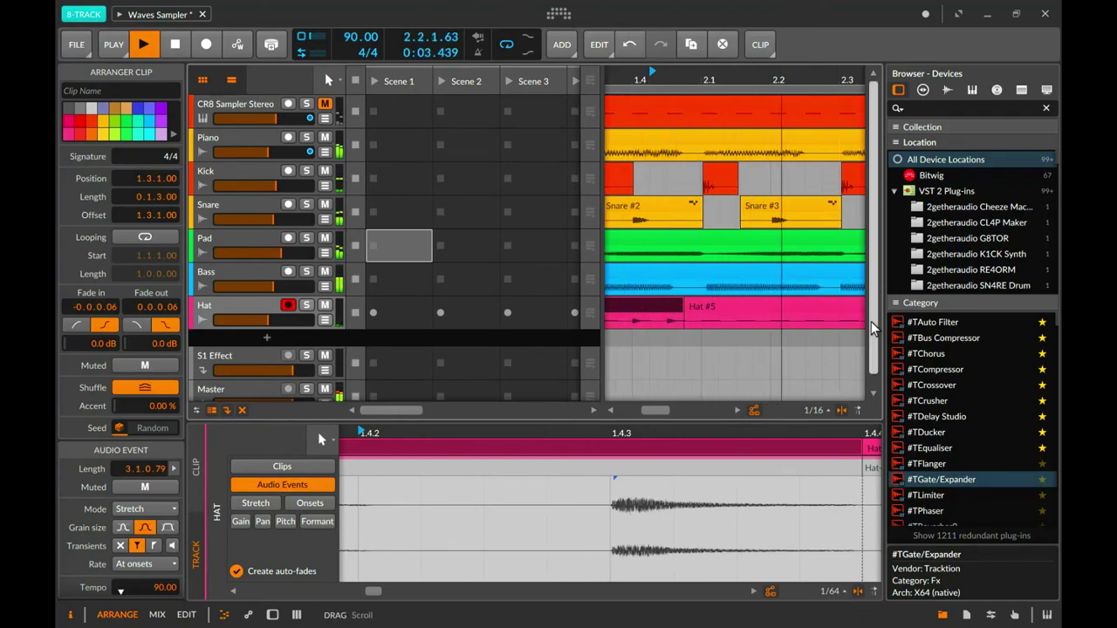
pyautogui.hotkey('ctrl', 'z')
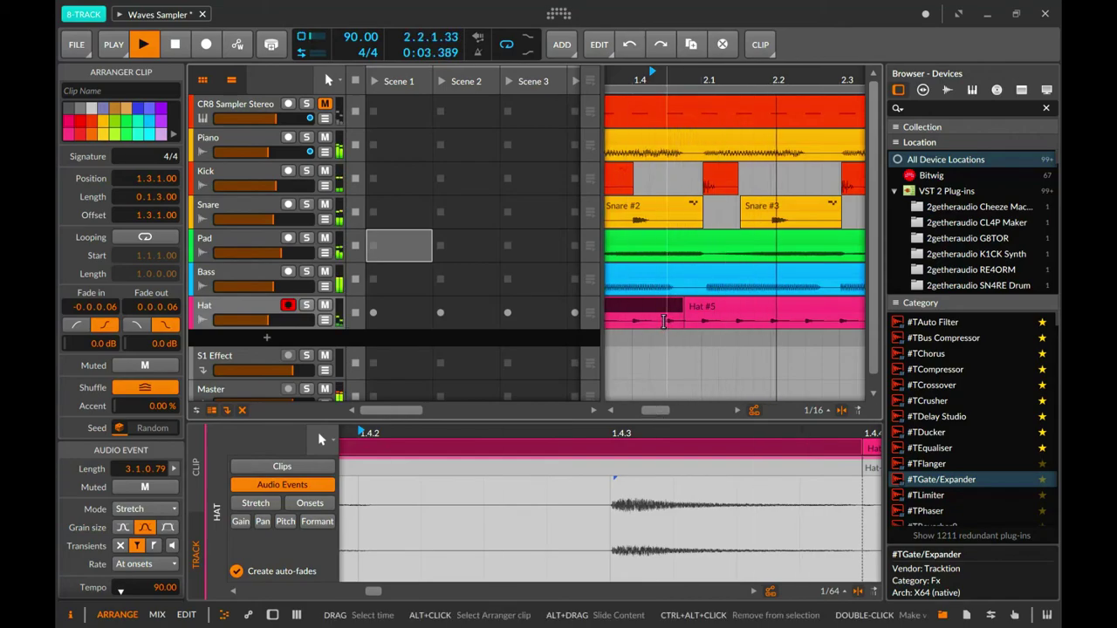
# Split the Hat clip at 1.4.3 and duplicate the resulting sixteenth-note slice onto 1.4.4.
pyautogui.click(686, 386)
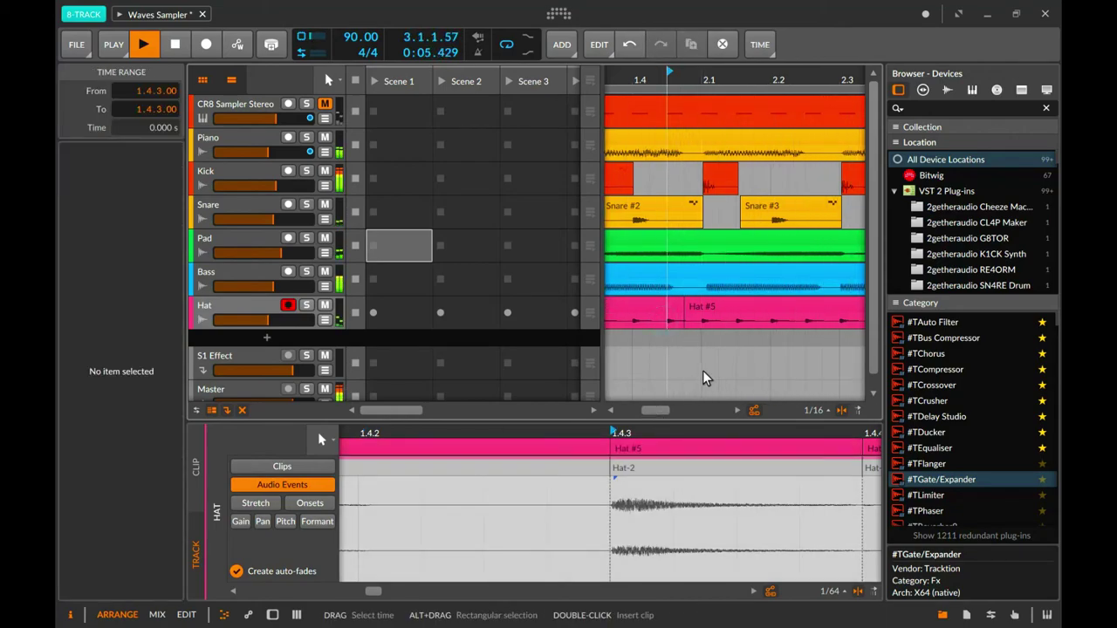
pyautogui.click(675, 312)
pyautogui.moveTo(679, 321); pyautogui.dragTo(677, 315)
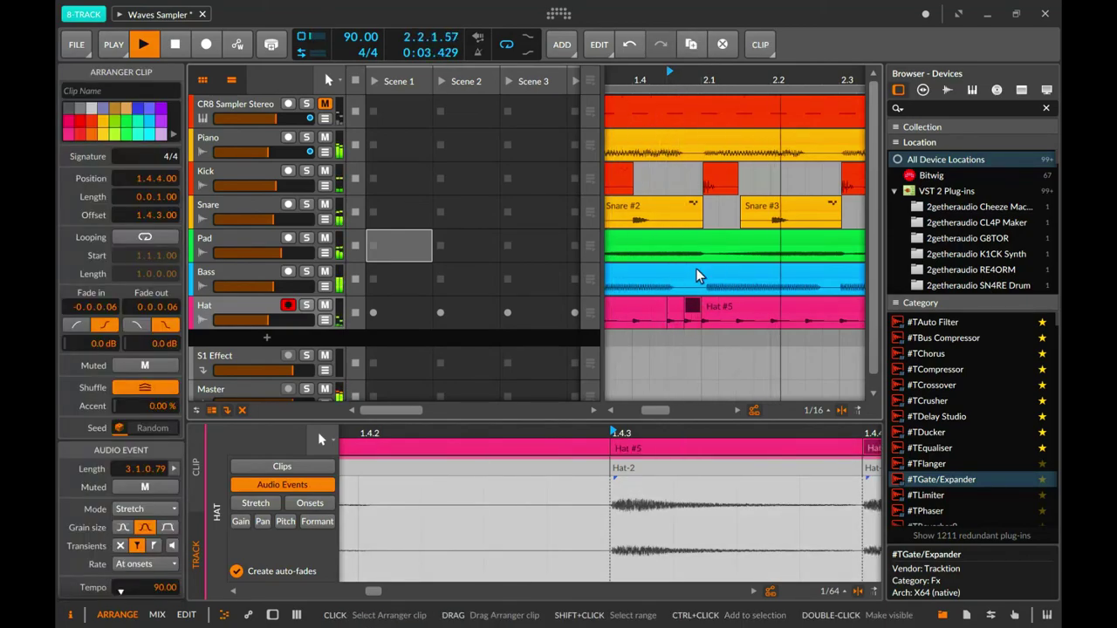
pyautogui.moveTo(656, 411); pyautogui.dragTo(685, 410)
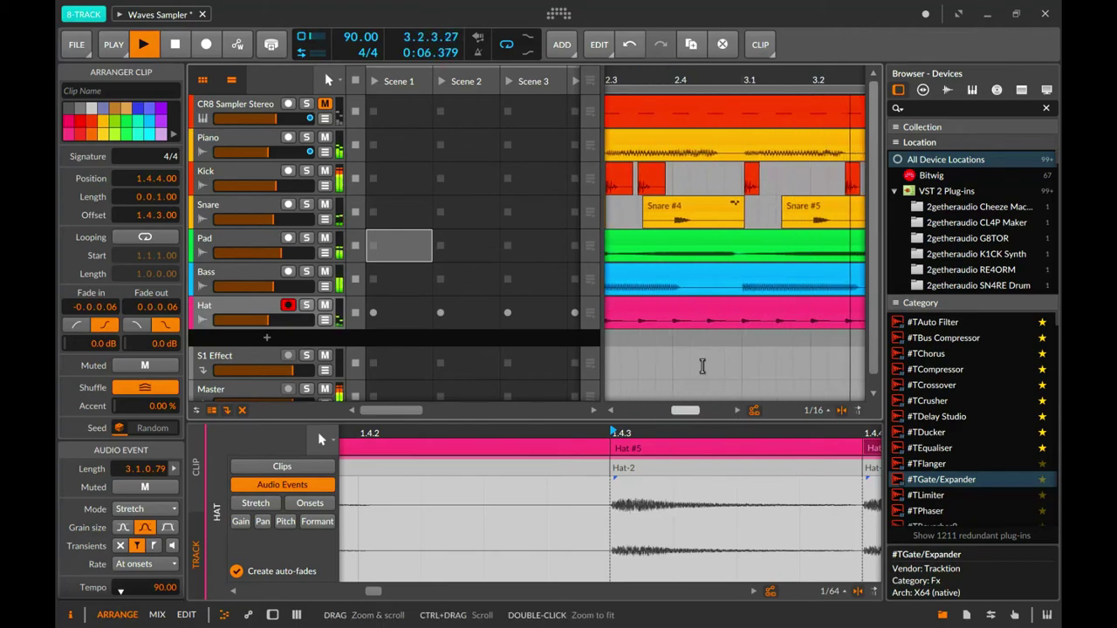
# Split the Hat clip at 2.4.3 and 2.4.4 and duplicate the resulting sixteenth-note slice onto 2.4.4.
pyautogui.click(699, 316)
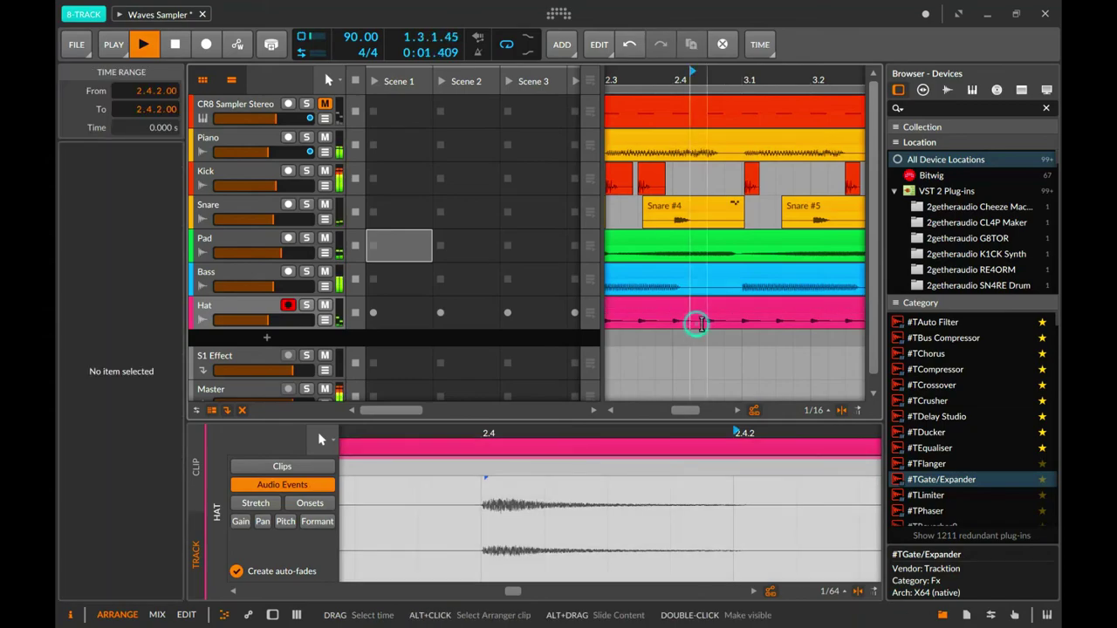
pyautogui.click(703, 323)
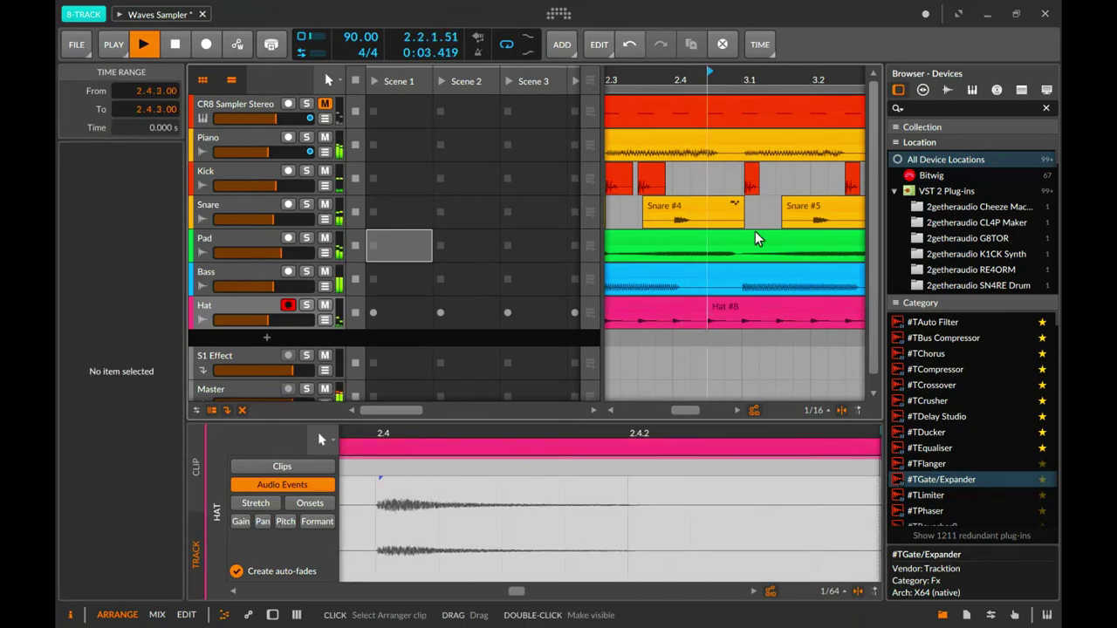
pyautogui.click(721, 323)
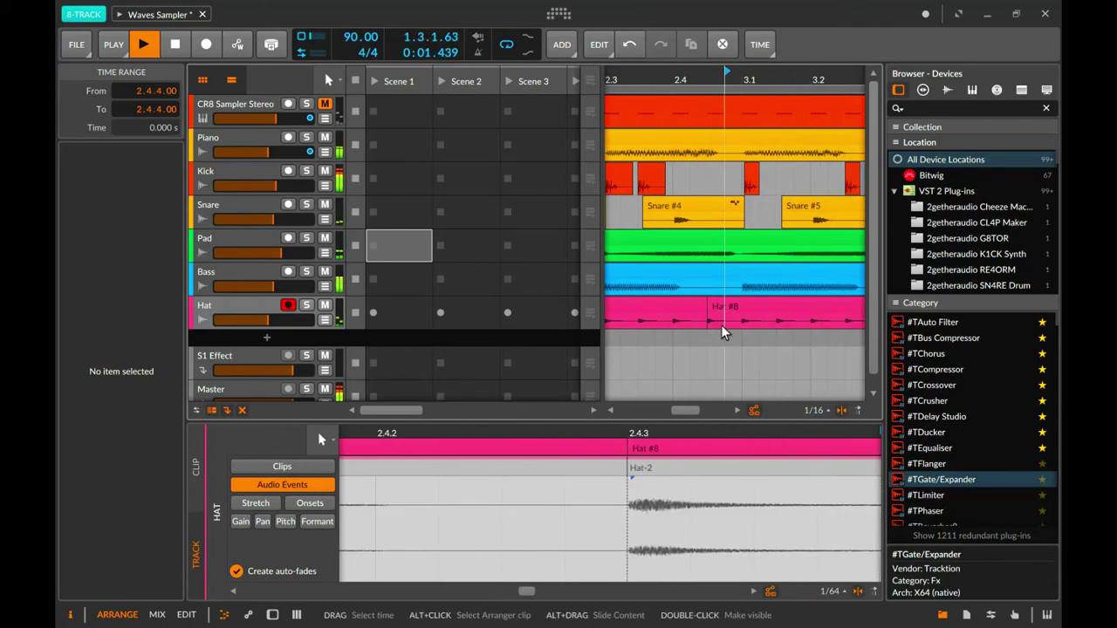
pyautogui.hotkey('ctrl', 'e')
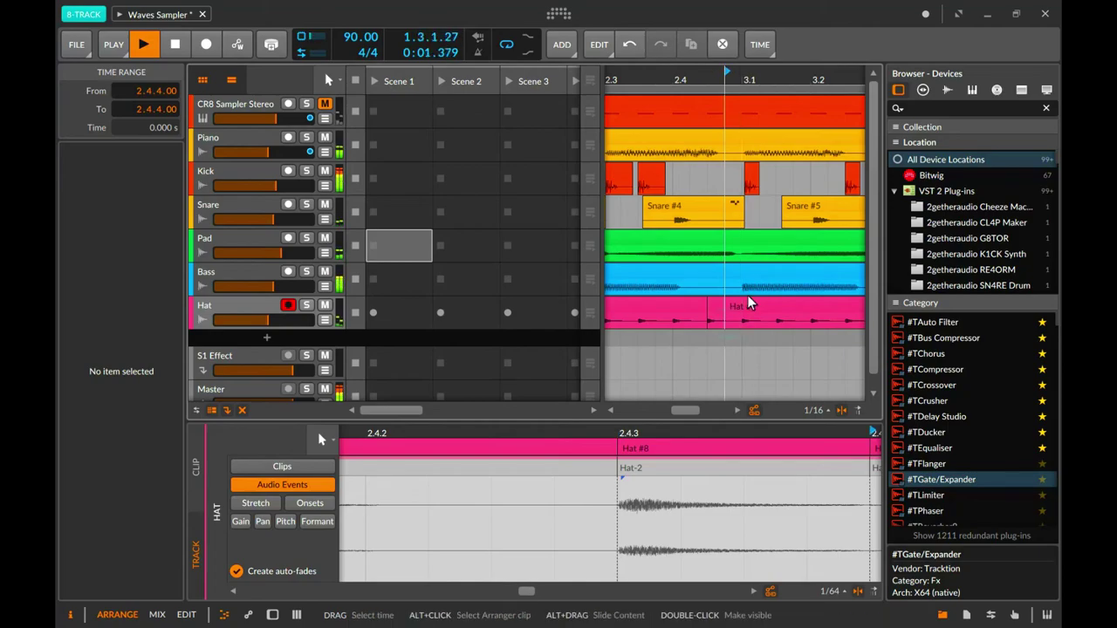
pyautogui.click(713, 309)
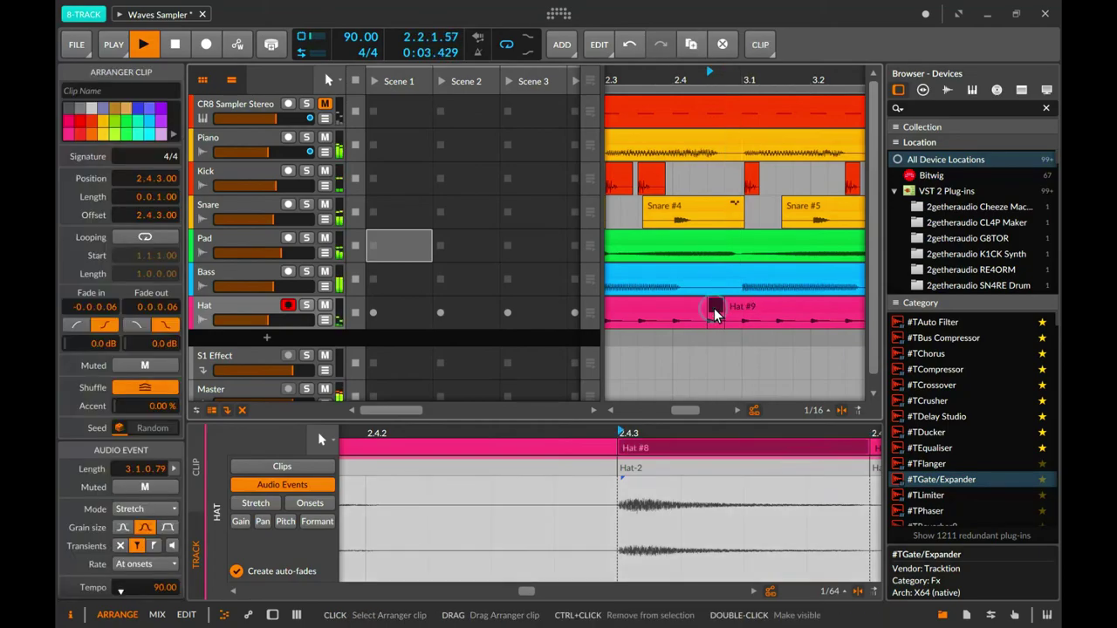
pyautogui.moveTo(714, 308); pyautogui.dragTo(731, 308)
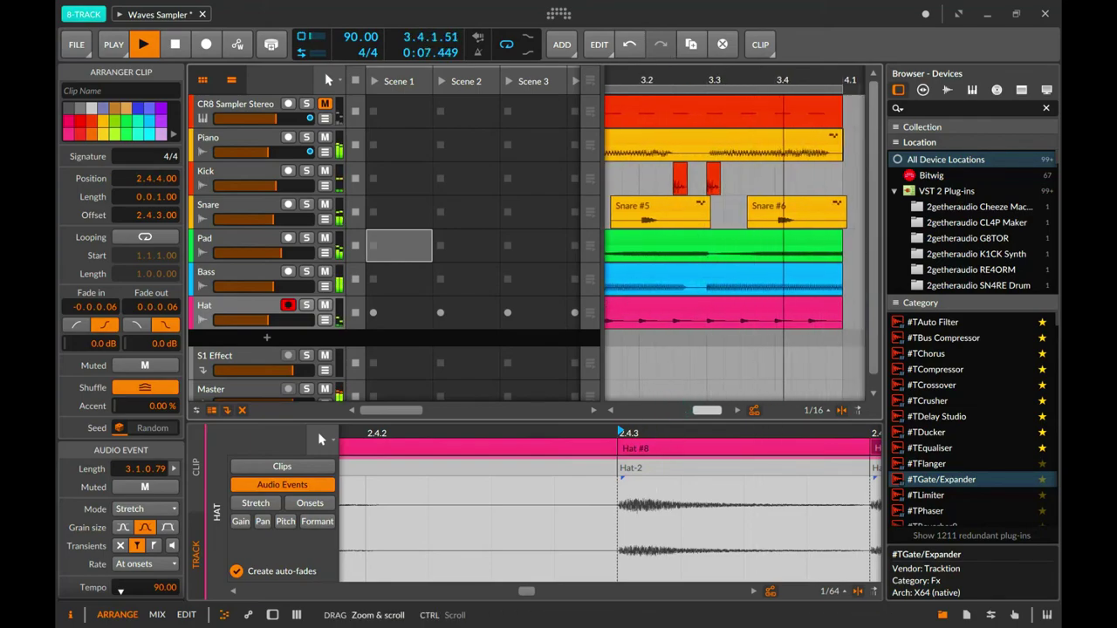
# Split the Hat clip at 3.2.4 and 3.2.3 and duplicate the resulting sixteenth-note slice onto 3.2.4.
pyautogui.click(709, 370)
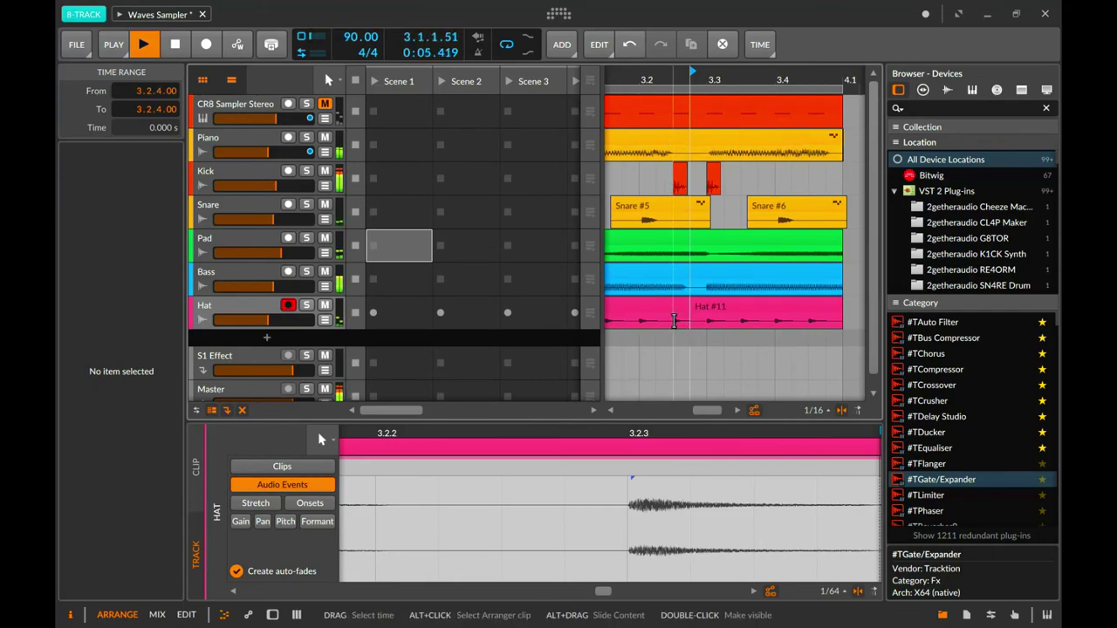
pyautogui.click(679, 324)
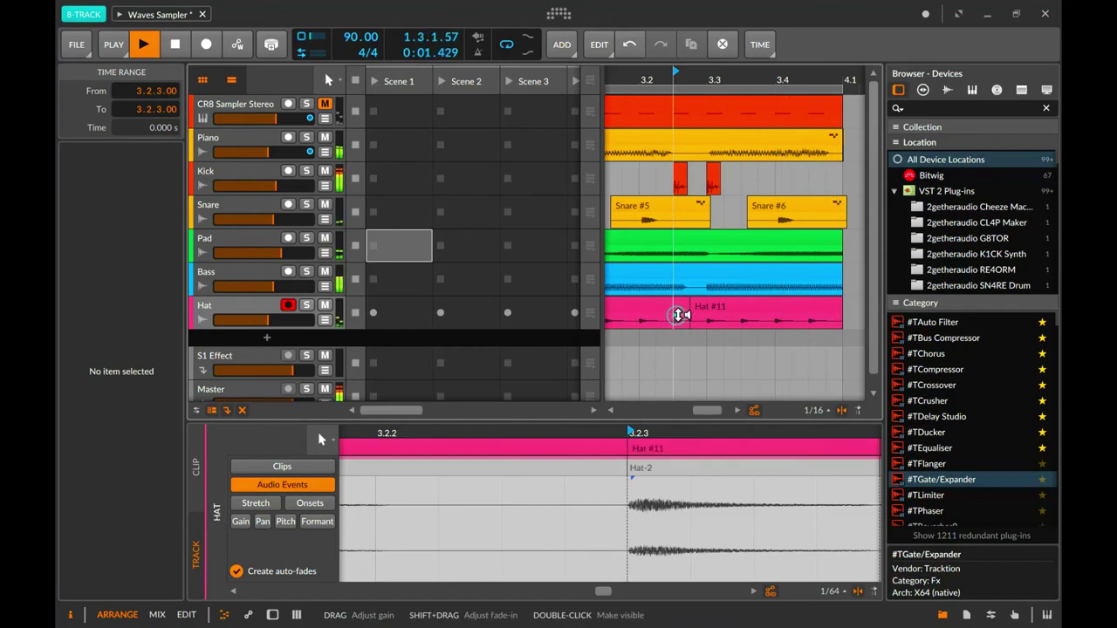
pyautogui.click(679, 310)
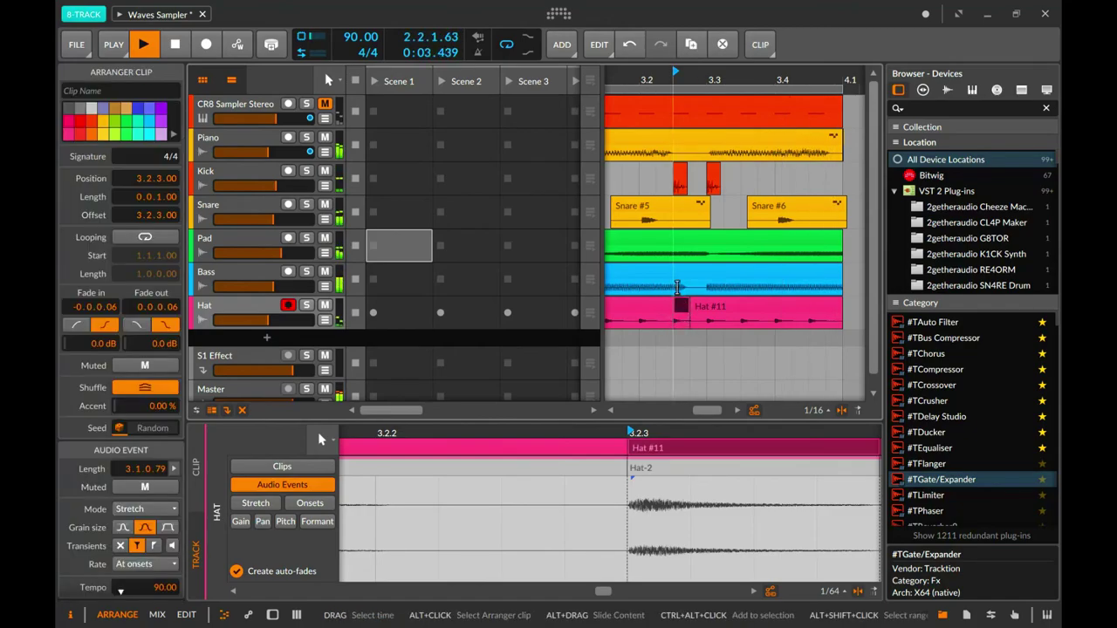
# Raise the Hat track's volume to -7.0 dB in the mixer and return to the arrangement.
pyautogui.hotkey('alt', '2')
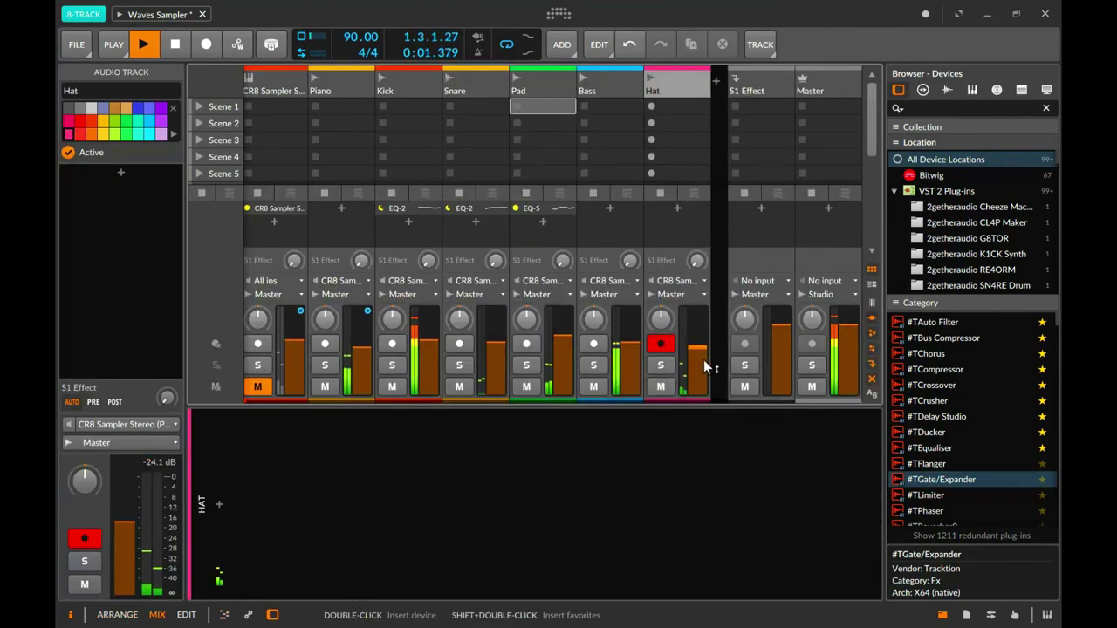
pyautogui.moveTo(693, 346); pyautogui.dragTo(697, 375)
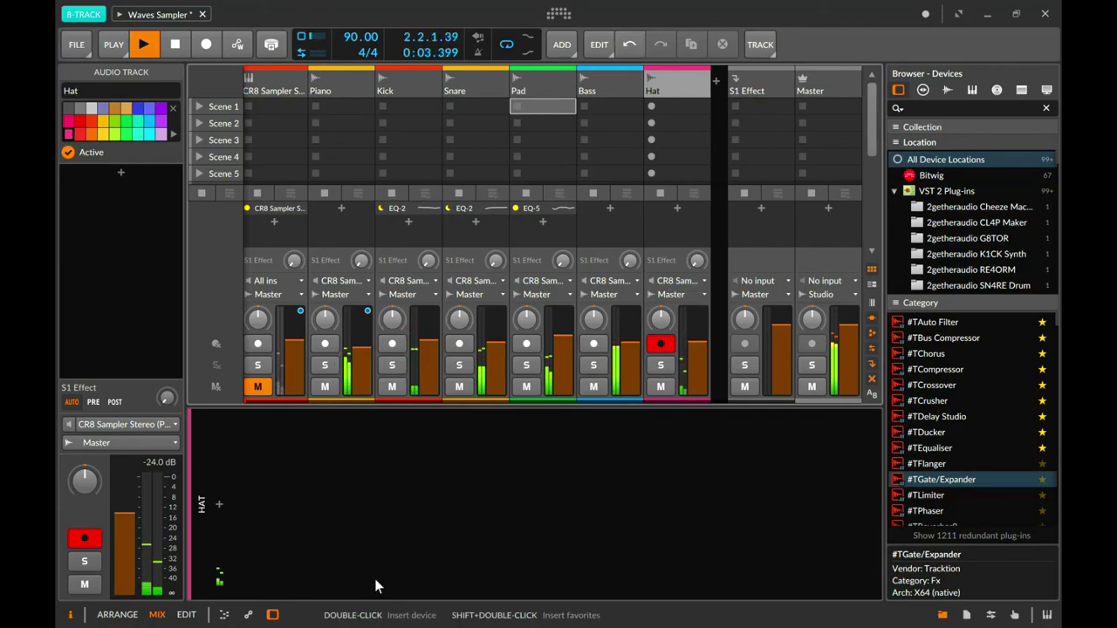
pyautogui.hotkey('alt', '1')
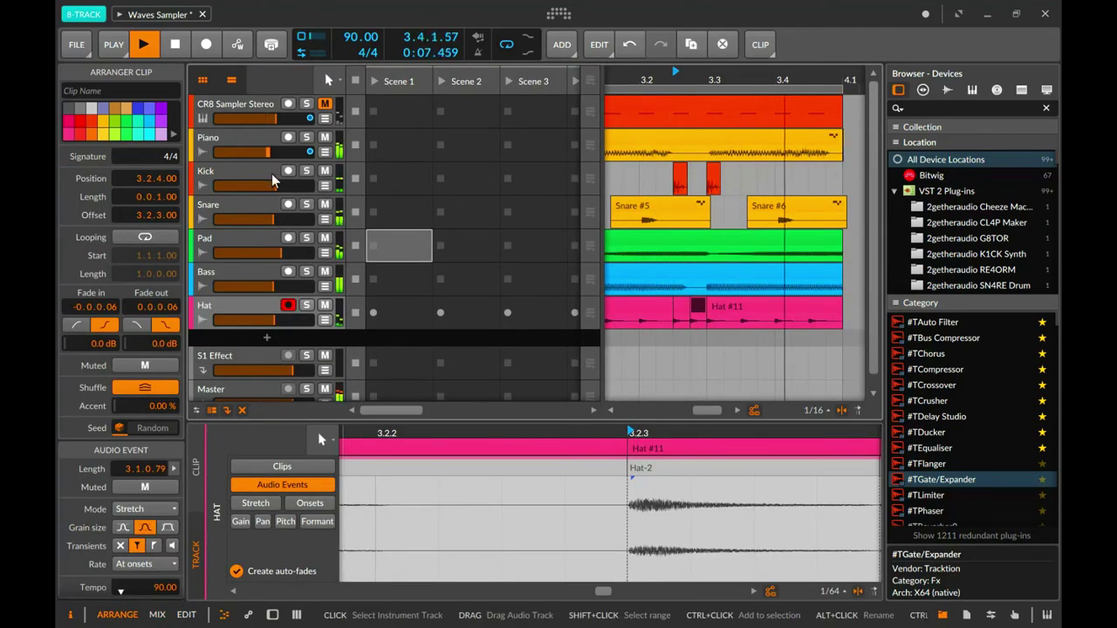
pyautogui.doubleClick(269, 108)
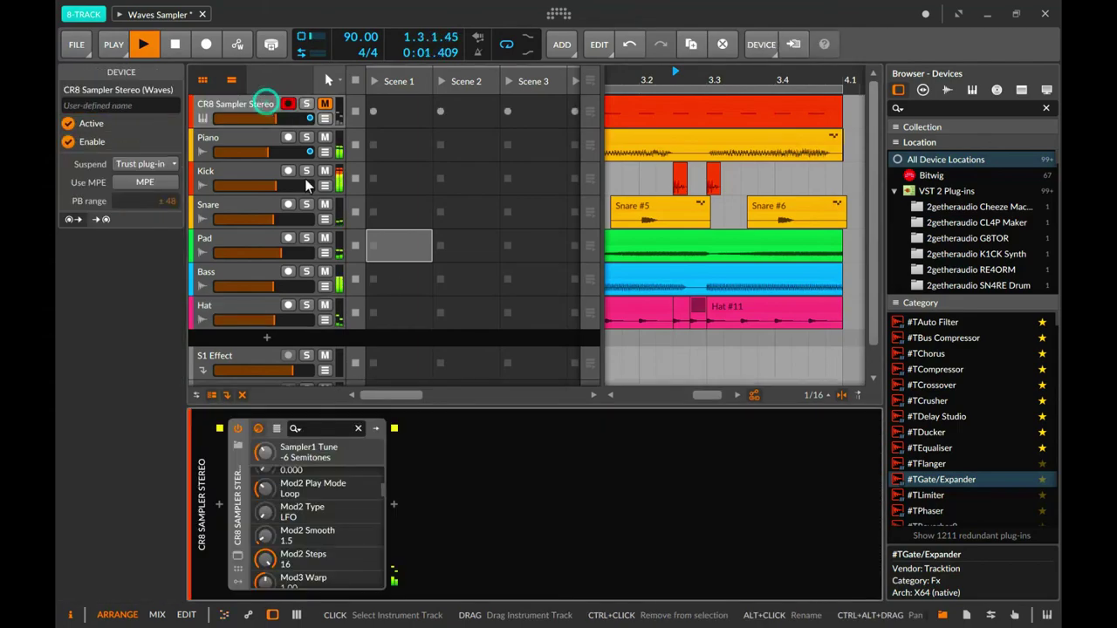
pyautogui.click(238, 501)
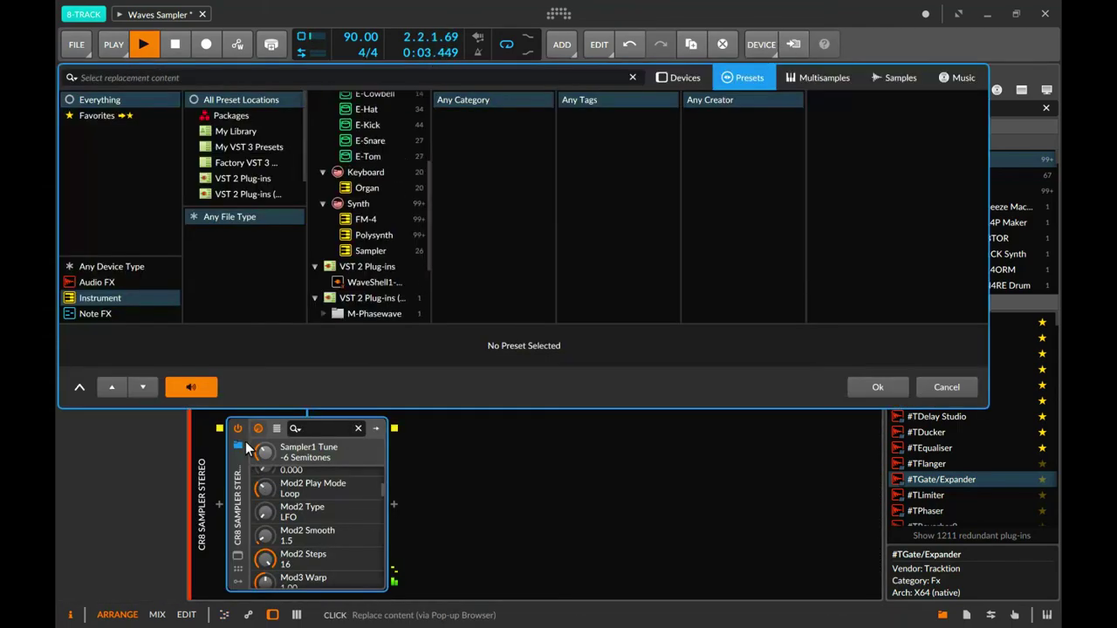
pyautogui.click(947, 386)
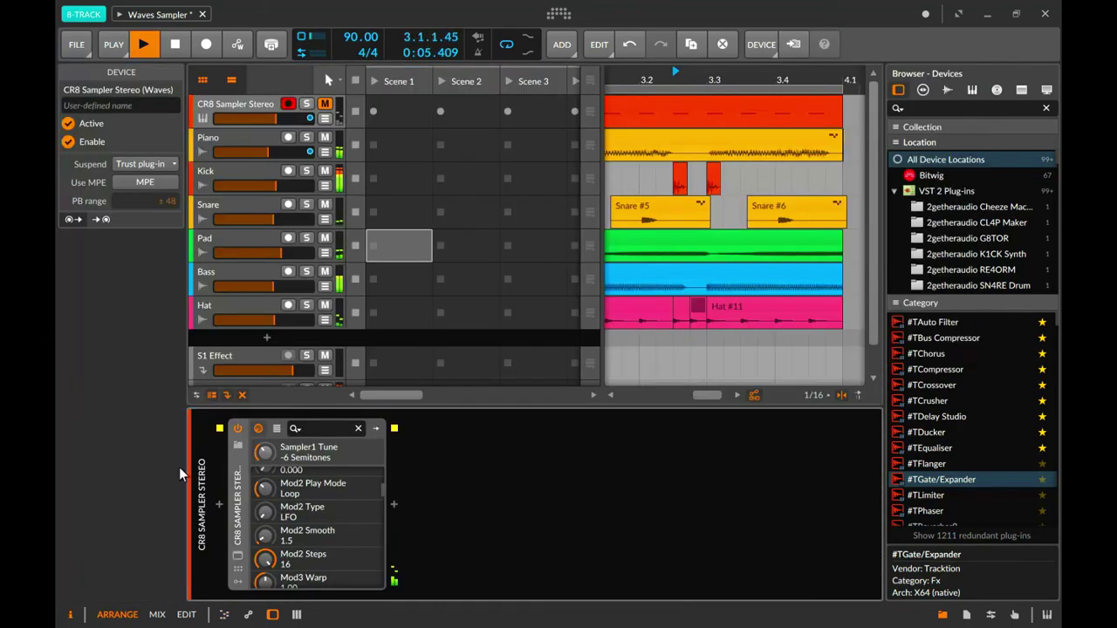
pyautogui.click(207, 311)
pyautogui.hotkey('alt', '2')
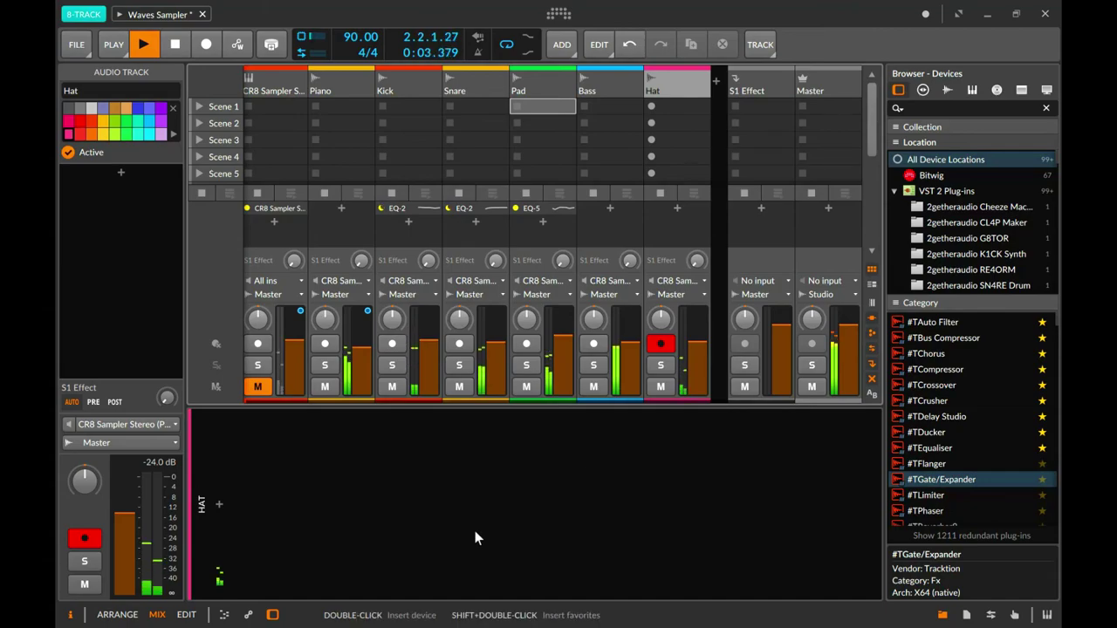
pyautogui.hotkey('alt', '1')
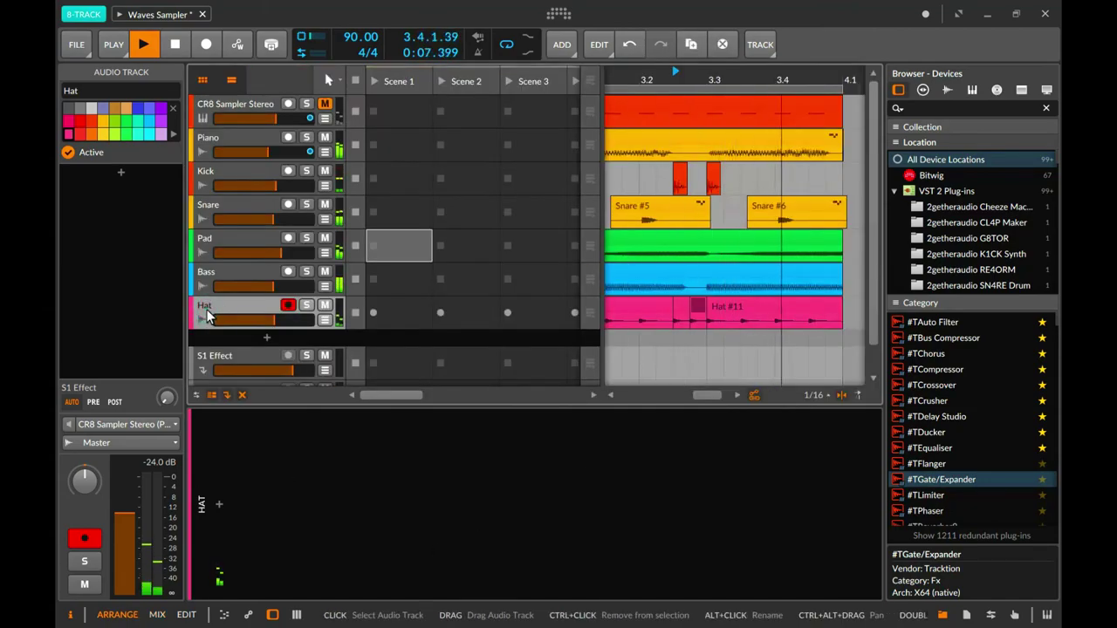
# Open the CR8 Sampler Stereo plug-in and view the WA Chh 26 sample in the COSMOS sample finder.
pyautogui.click(219, 103)
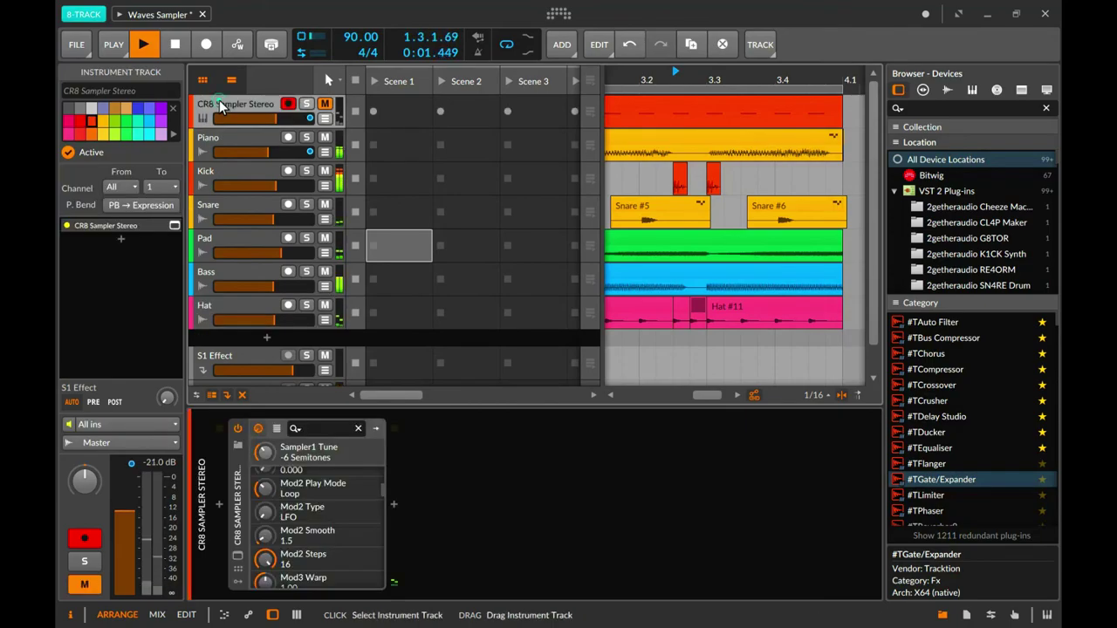
pyautogui.click(236, 557)
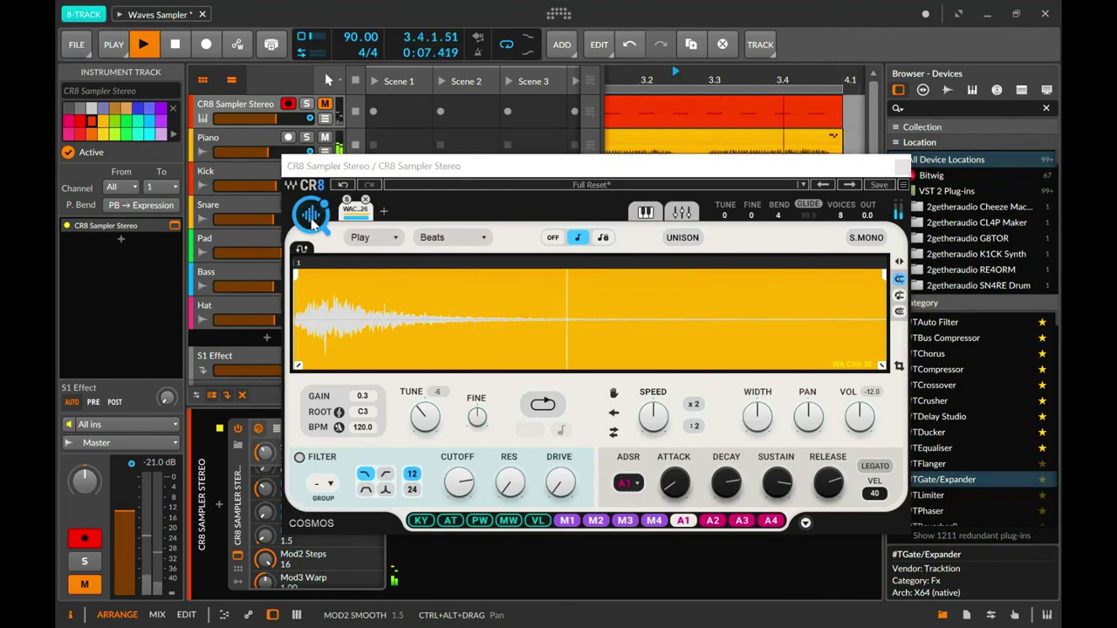
pyautogui.click(312, 220)
pyautogui.moveTo(768, 172); pyautogui.dragTo(771, 259)
pyautogui.moveTo(498, 22); pyautogui.dragTo(816, 30)
pyautogui.moveTo(728, 22); pyautogui.dragTo(632, 21)
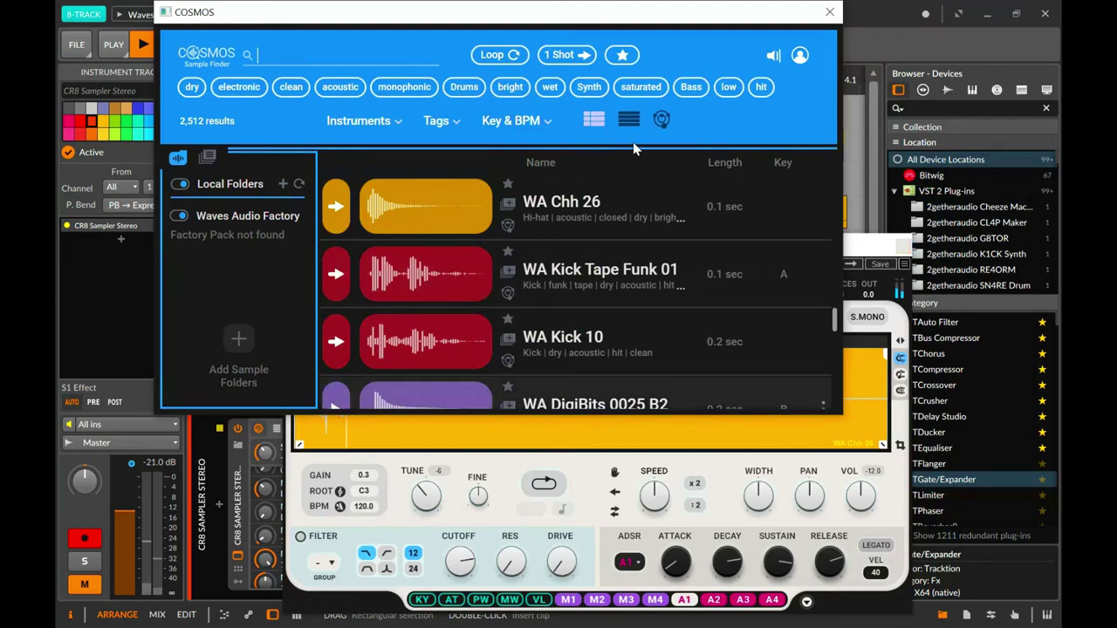
pyautogui.moveTo(664, 24); pyautogui.dragTo(684, 29)
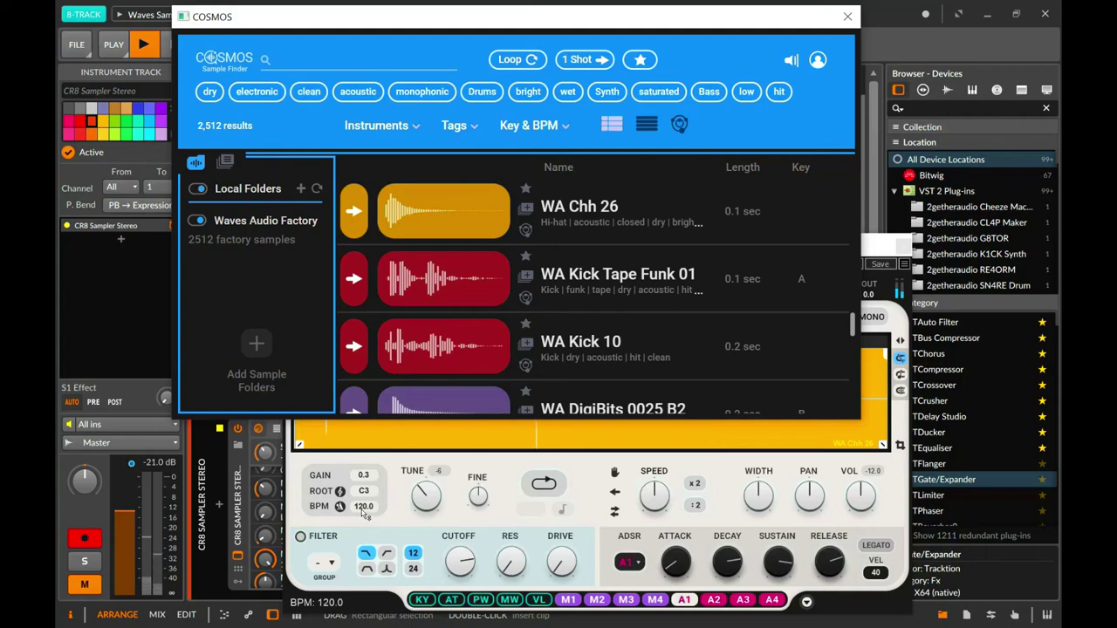
pyautogui.click(845, 21)
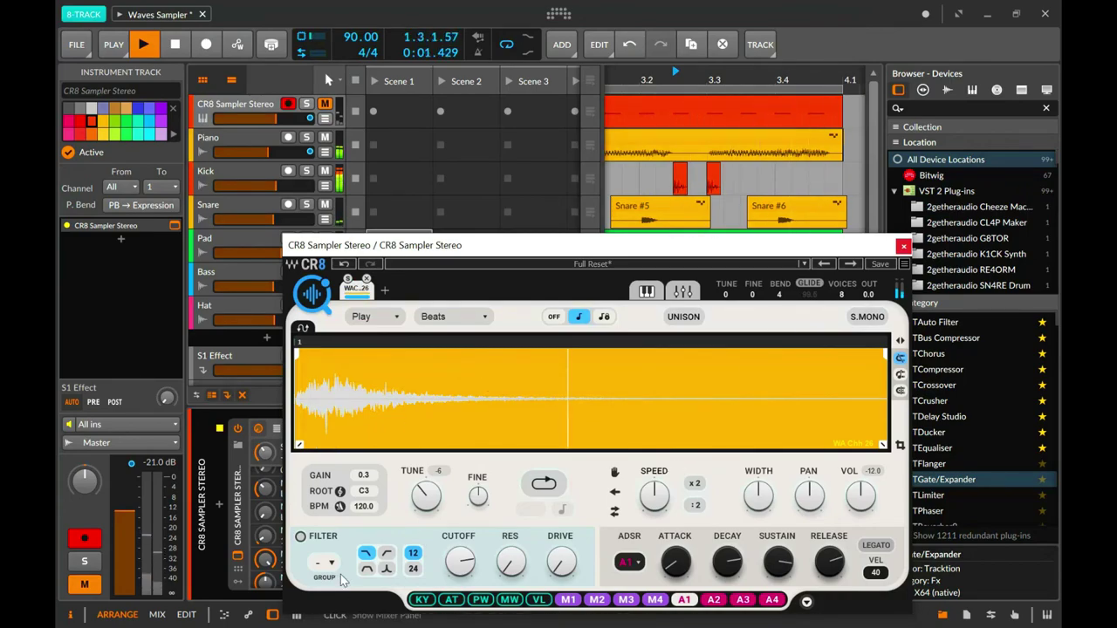
# Set the hat sample's BPM to 90.0 in the CR8 Sampler and close the plug-in window.
pyautogui.press('super')
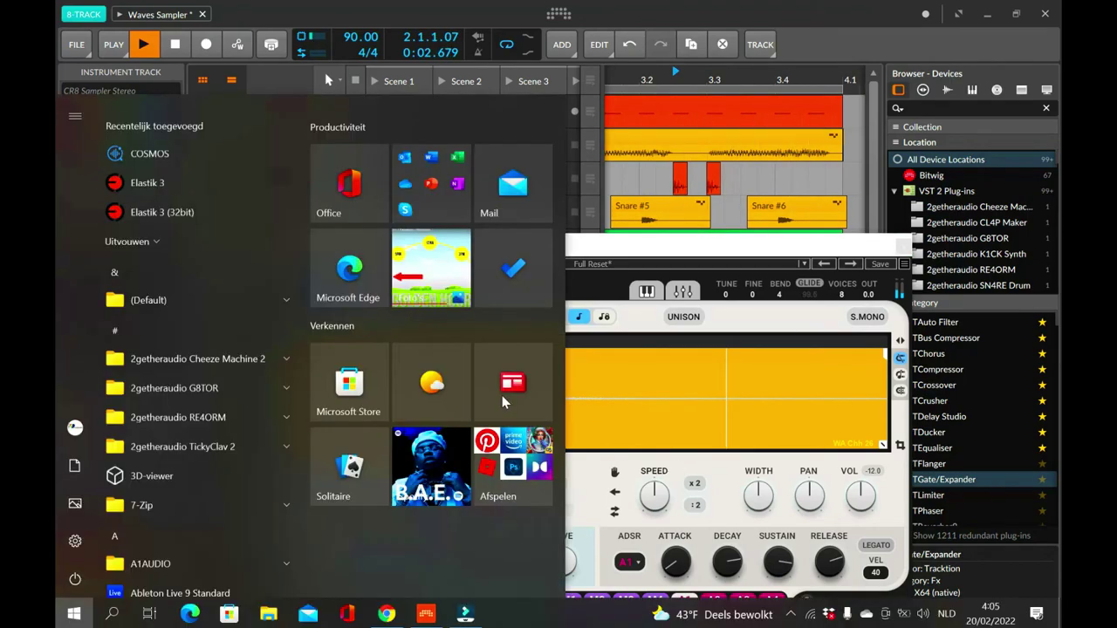
pyautogui.click(708, 262)
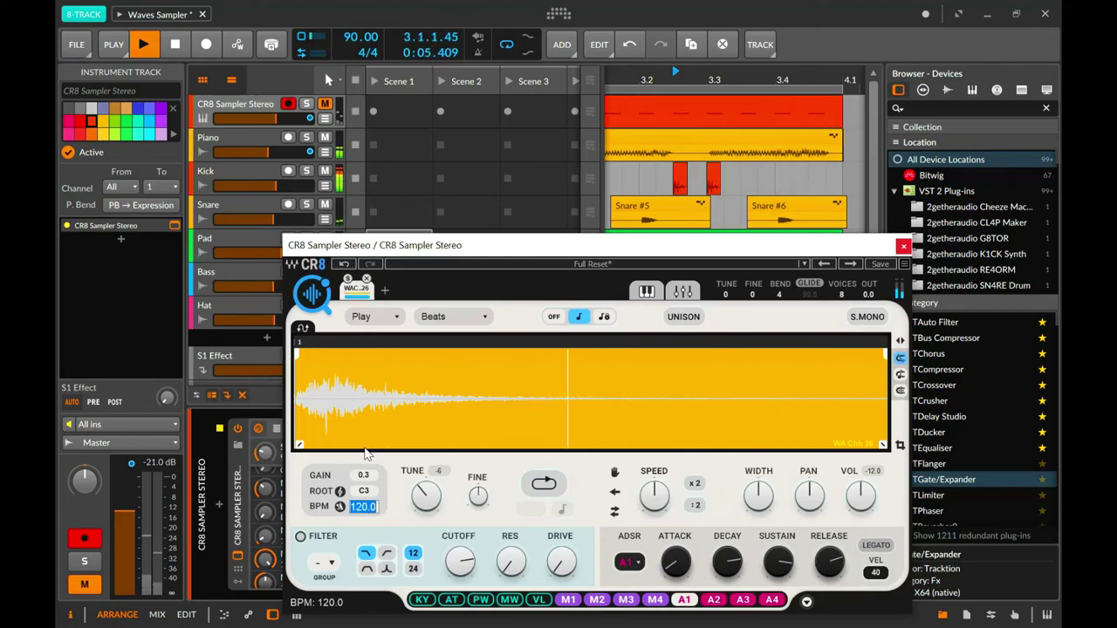
pyautogui.press('Return')
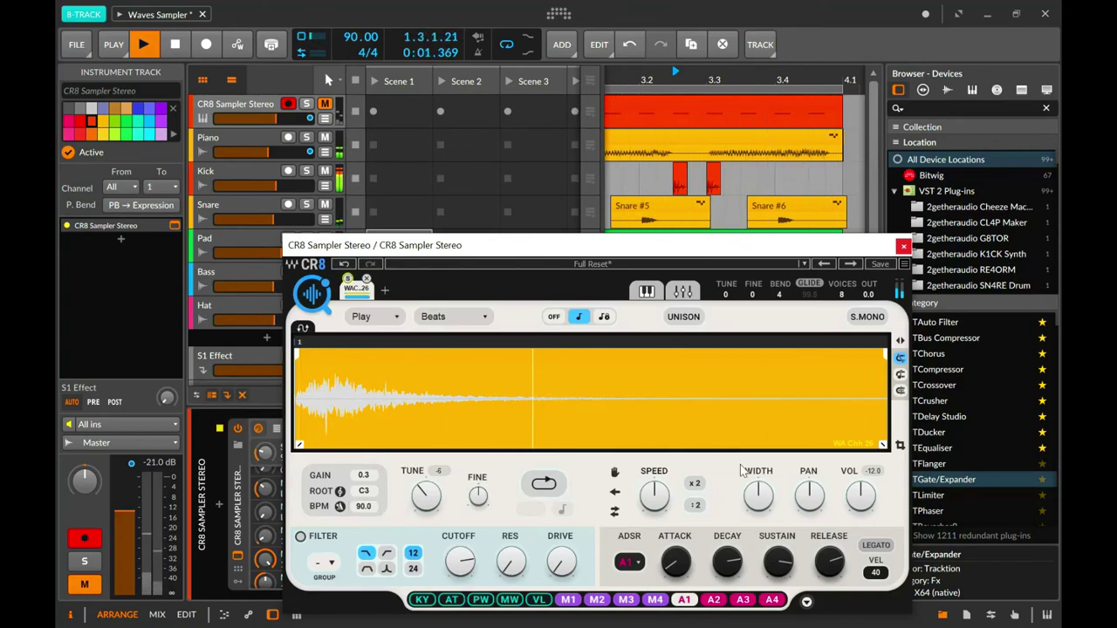
pyautogui.click(902, 248)
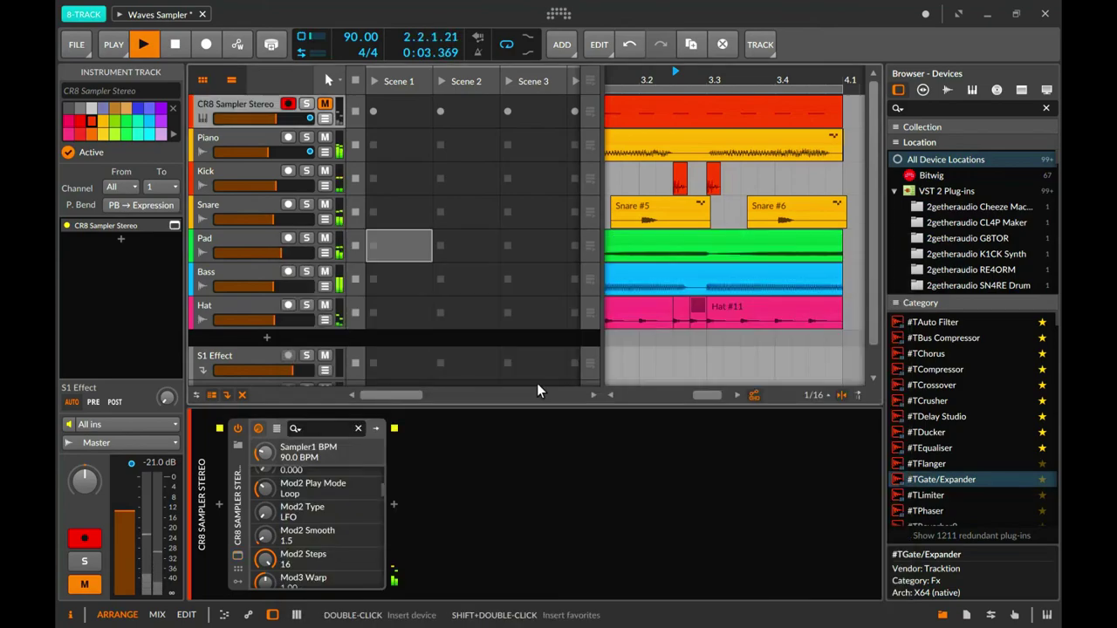
# Mute the Hat track and unmute the CR8 Sampler Stereo track.
pyautogui.click(324, 305)
pyautogui.click(324, 105)
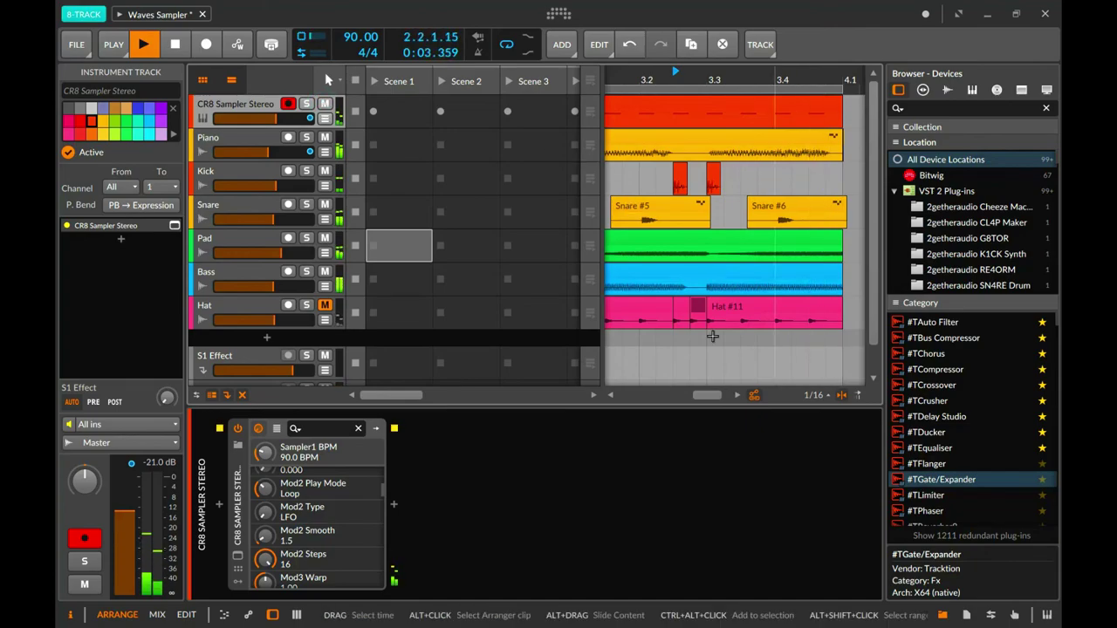
# Delete the recorded Hat clips across the range from 1.1.1 to 4.3.1.
pyautogui.moveTo(711, 395); pyautogui.dragTo(704, 422)
pyautogui.moveTo(784, 318); pyautogui.dragTo(626, 326)
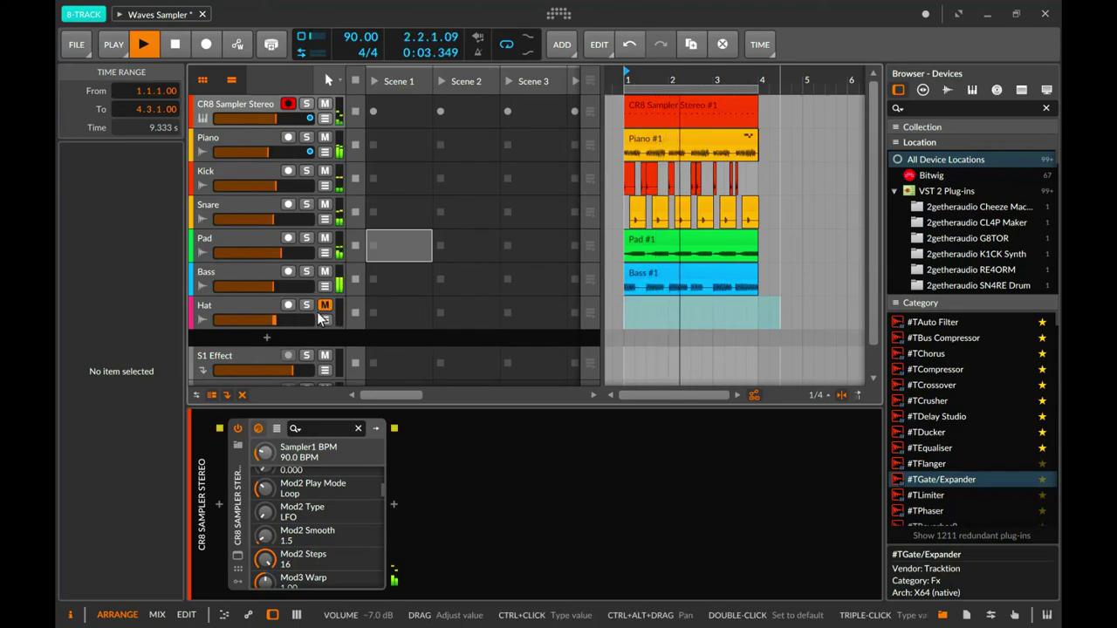
# Unmute and record-arm the Hat track, disarm the CR8 Sampler Stereo track and stop playback.
pyautogui.click(287, 307)
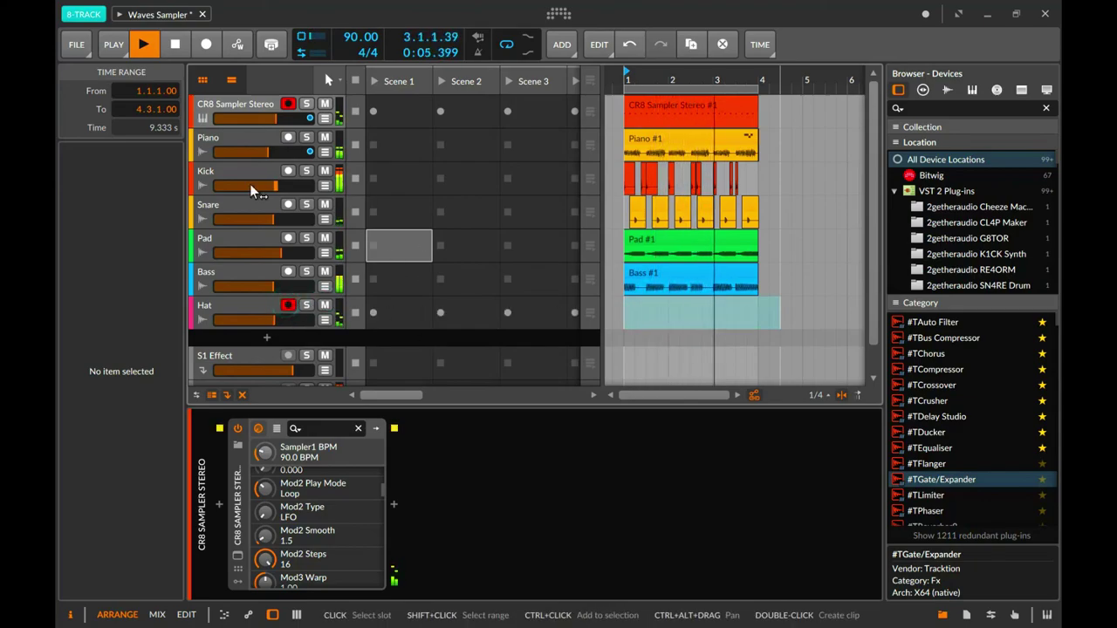
pyautogui.click(287, 104)
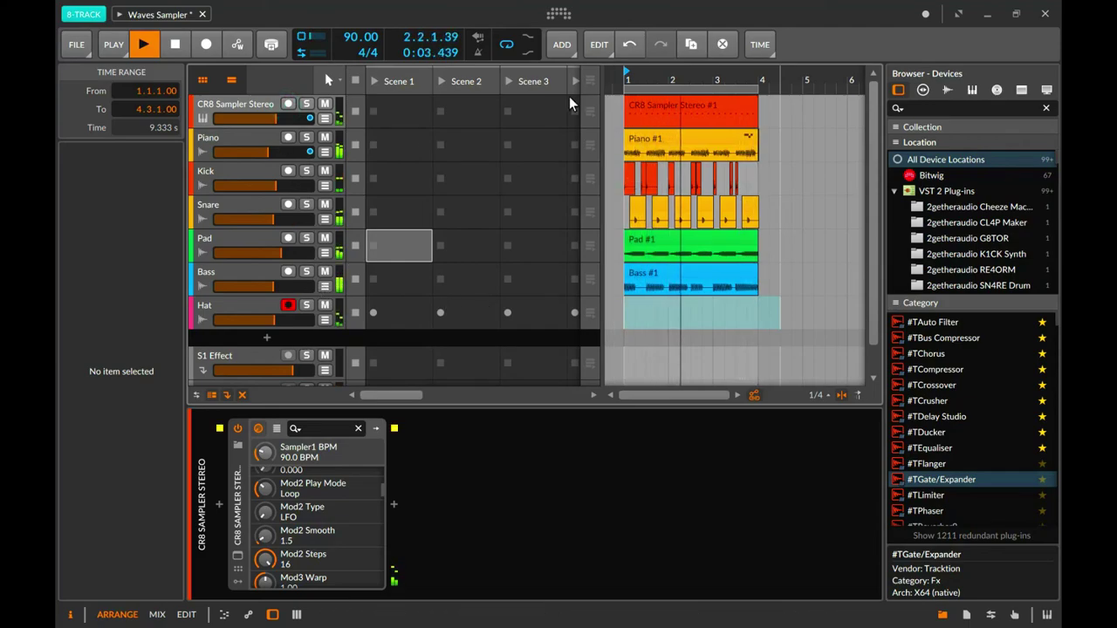
pyautogui.press('space')
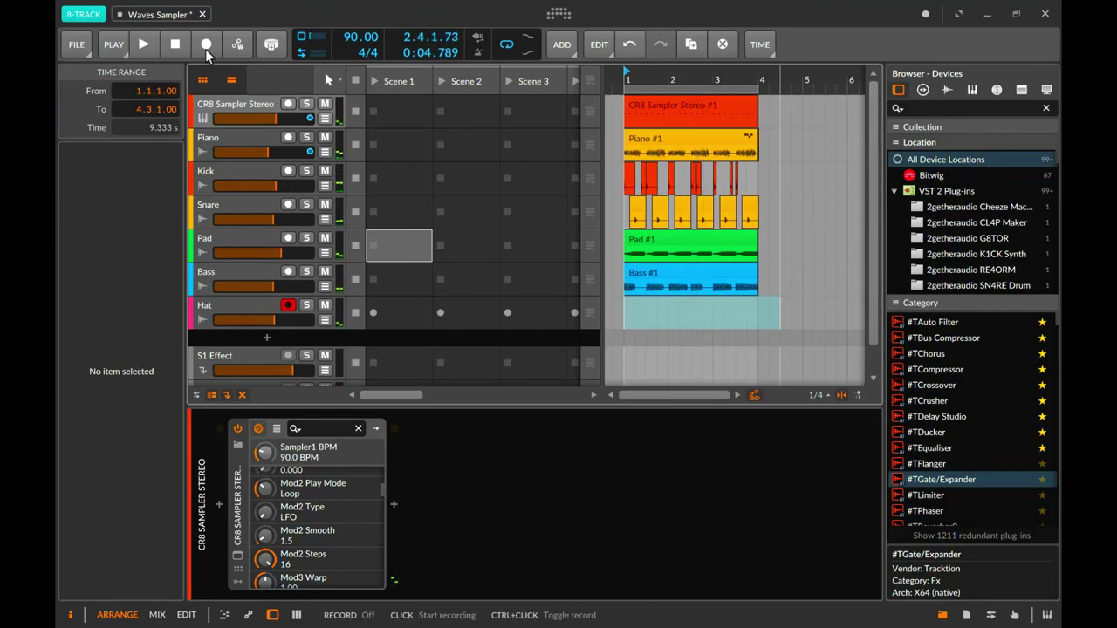
# Try recording the hat part from 1.1.1 onto the Hat track and undo the take.
pyautogui.click(206, 48)
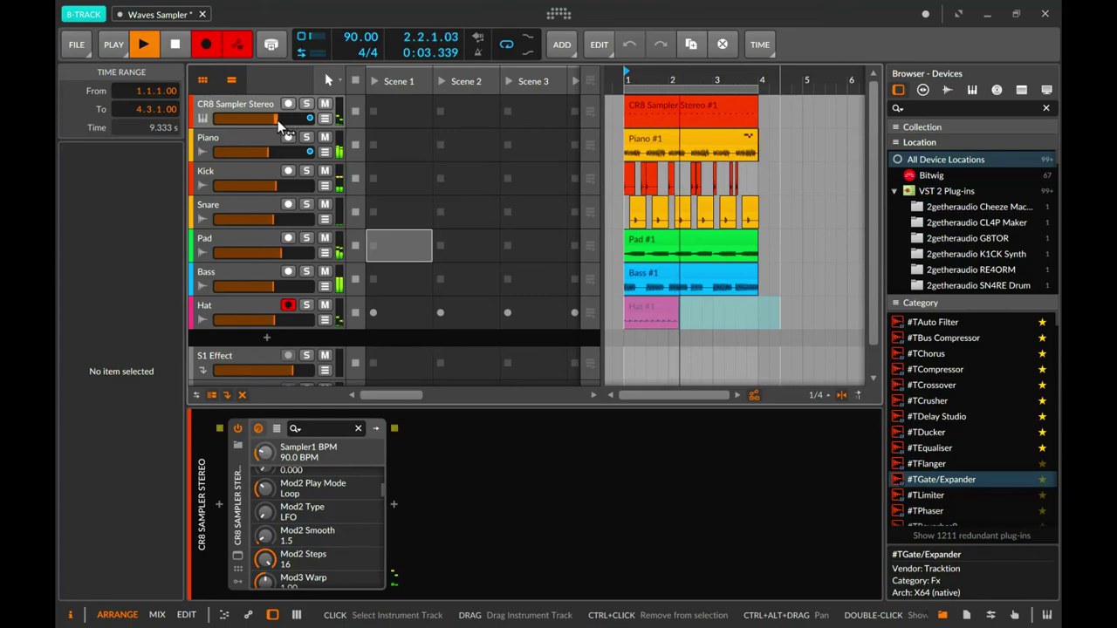
pyautogui.moveTo(276, 119)
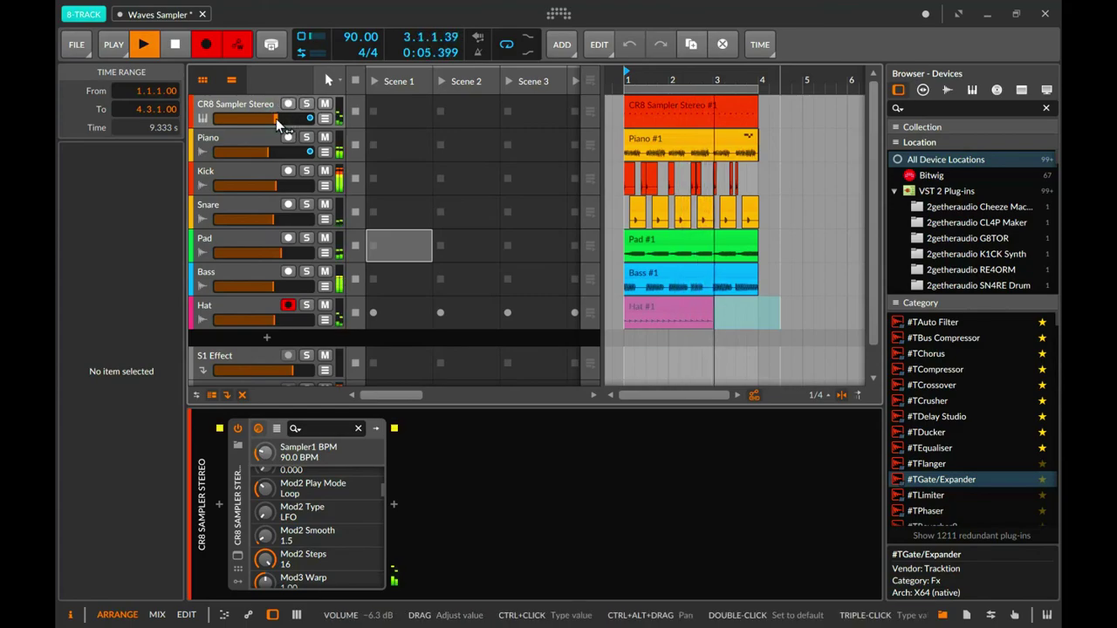
pyautogui.press('space')
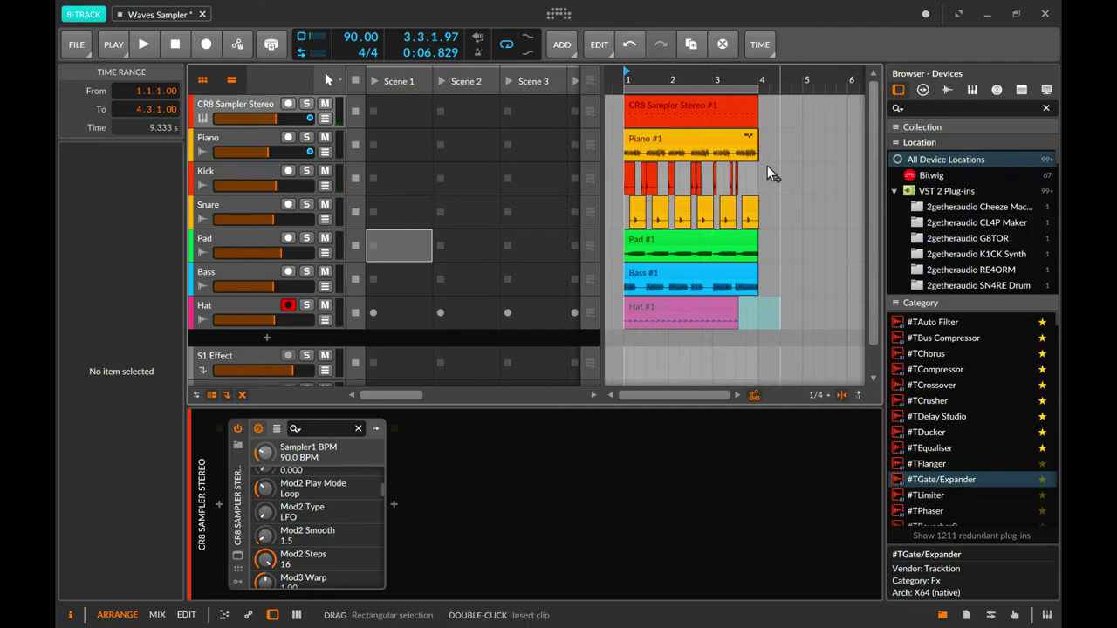
pyautogui.hotkey('ctrl', 'z')
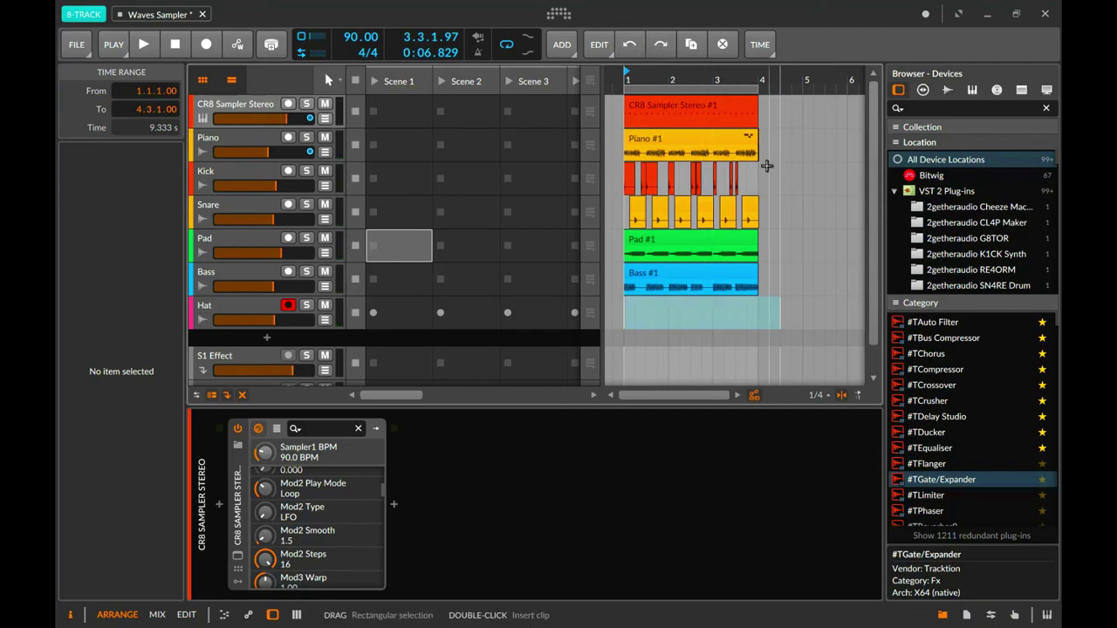
# Try recording the hat part onto the Hat track with looping enabled and undo the take.
pyautogui.click(206, 43)
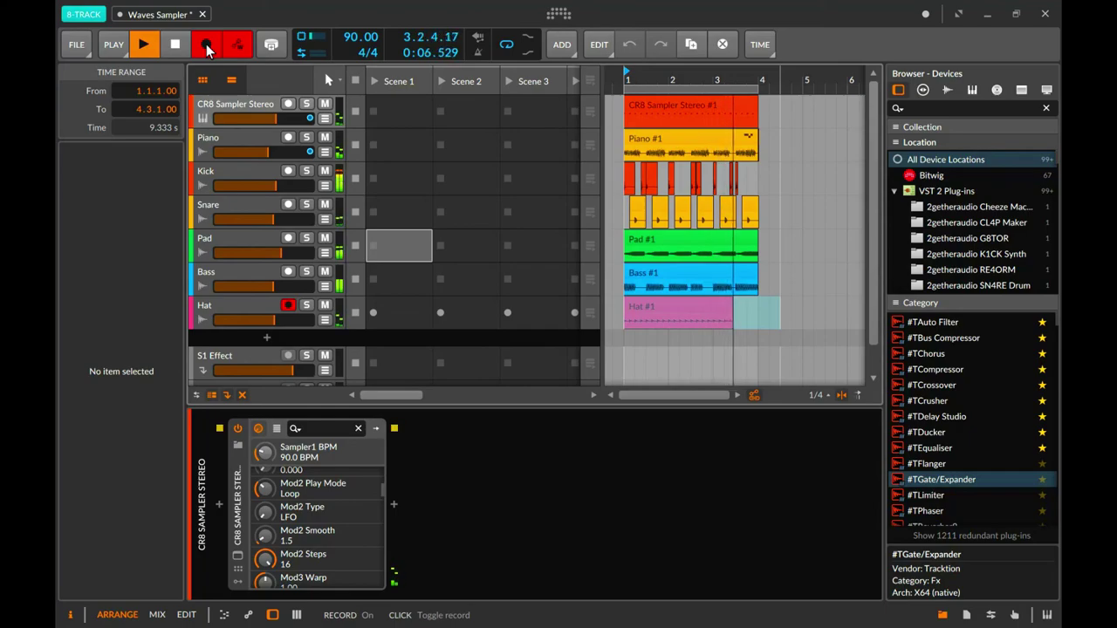
pyautogui.click(206, 44)
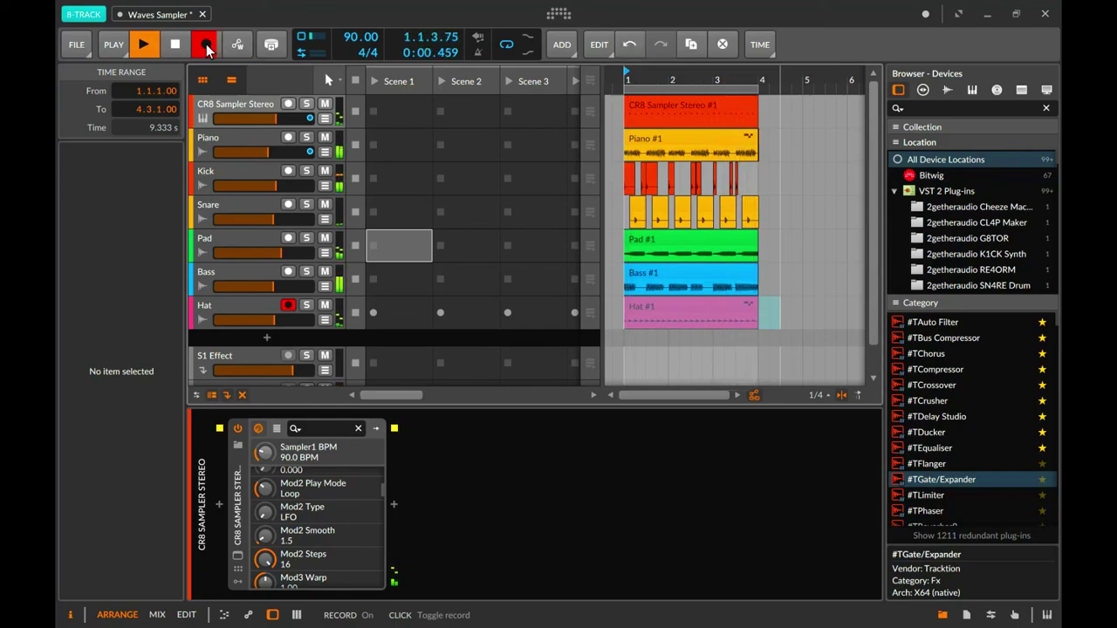
pyautogui.hotkey('ctrl', 'z')
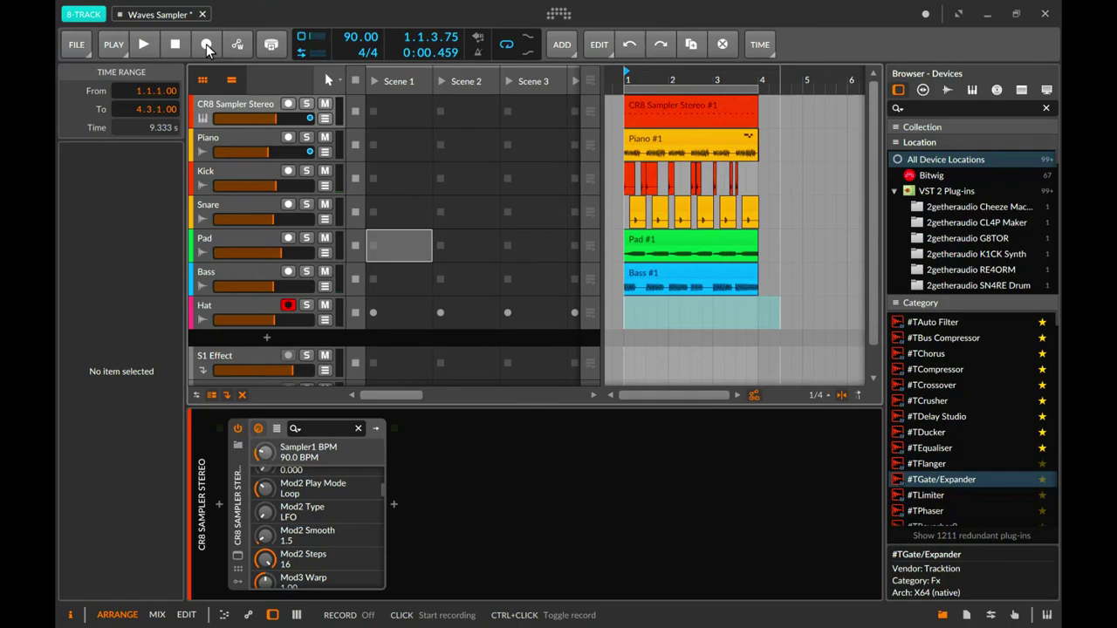
# Record the hat part from 1.1.1 onto the Hat track with looping off, stop past bar 4, and re-enable looping.
pyautogui.click(503, 45)
pyautogui.click(208, 43)
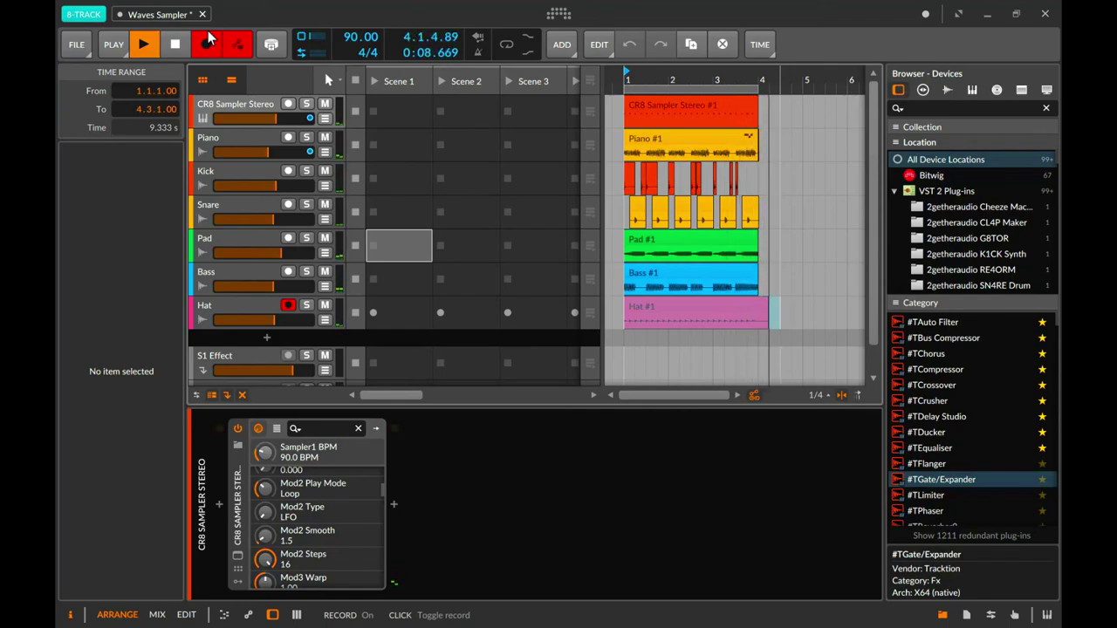
pyautogui.press('space')
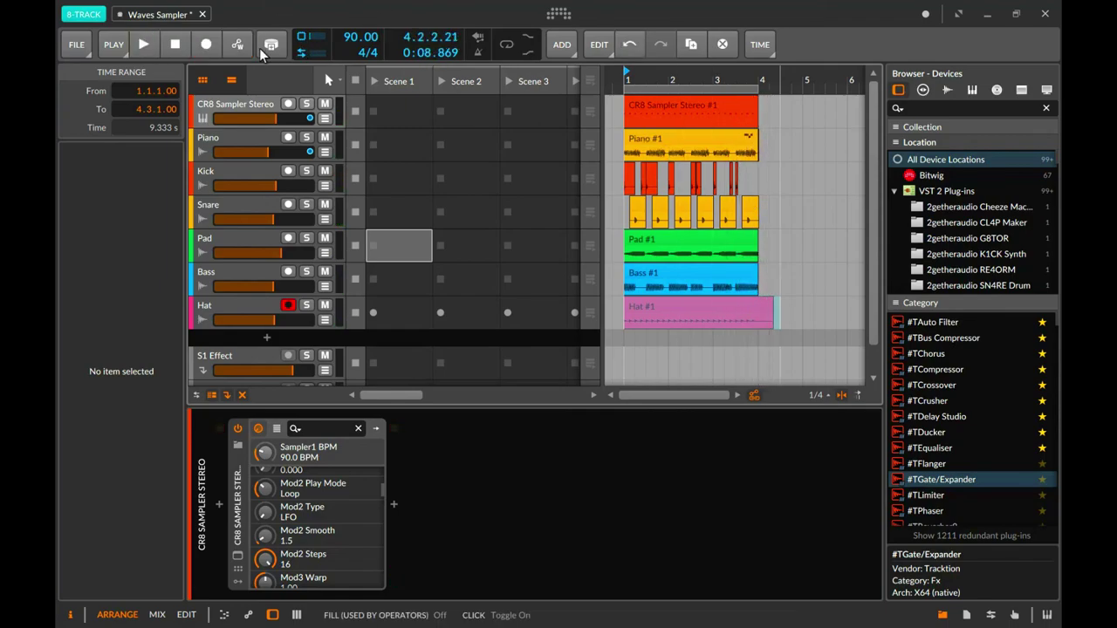
pyautogui.click(504, 41)
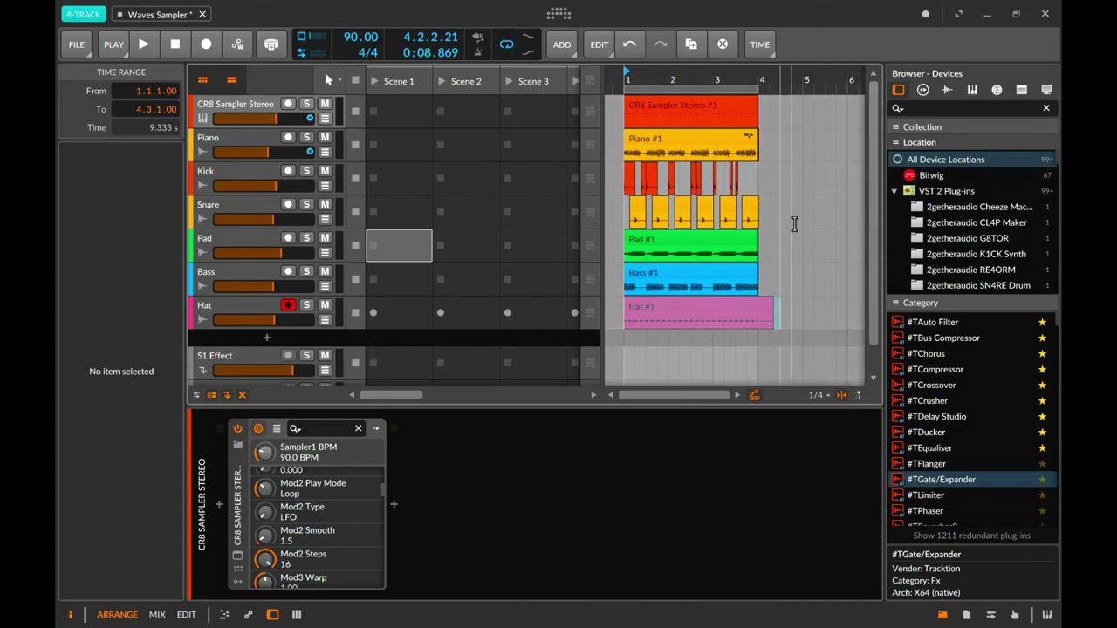
# Trim the end of the Hat clip to 4.1.1 for a three-bar length and play the loop from 1.1.1.
pyautogui.click(827, 234)
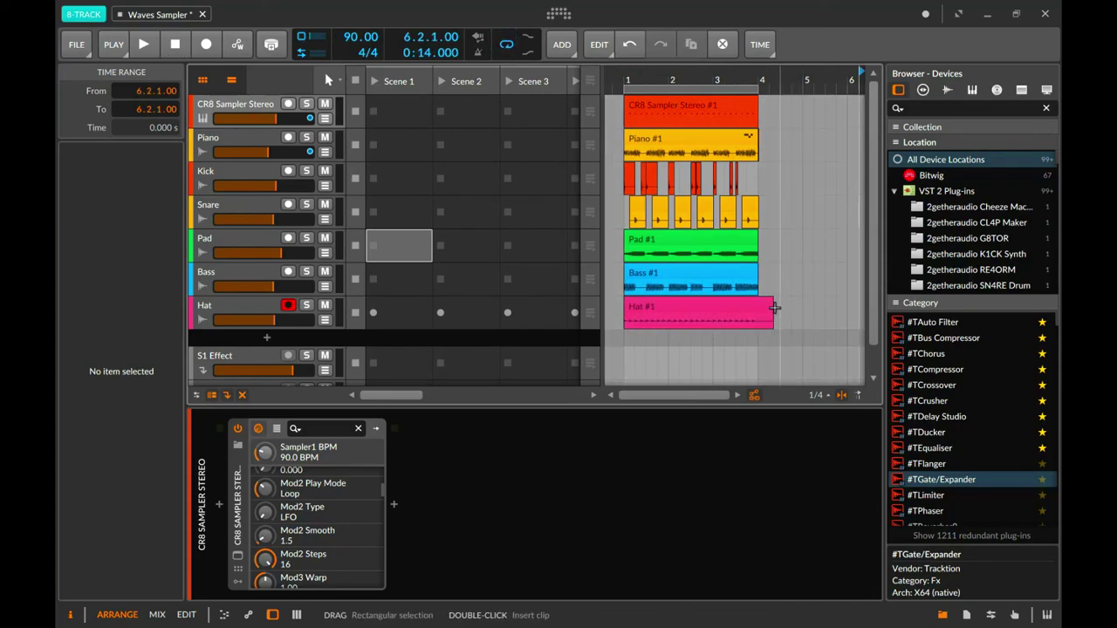
pyautogui.moveTo(773, 307); pyautogui.dragTo(762, 309)
pyautogui.press('space')
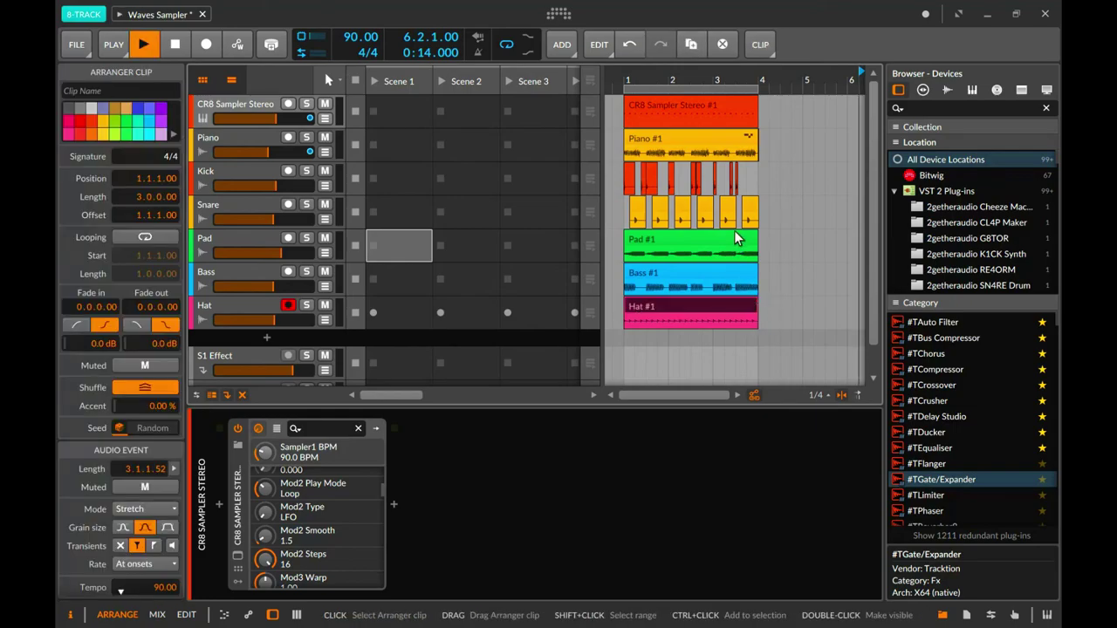
pyautogui.press('space')
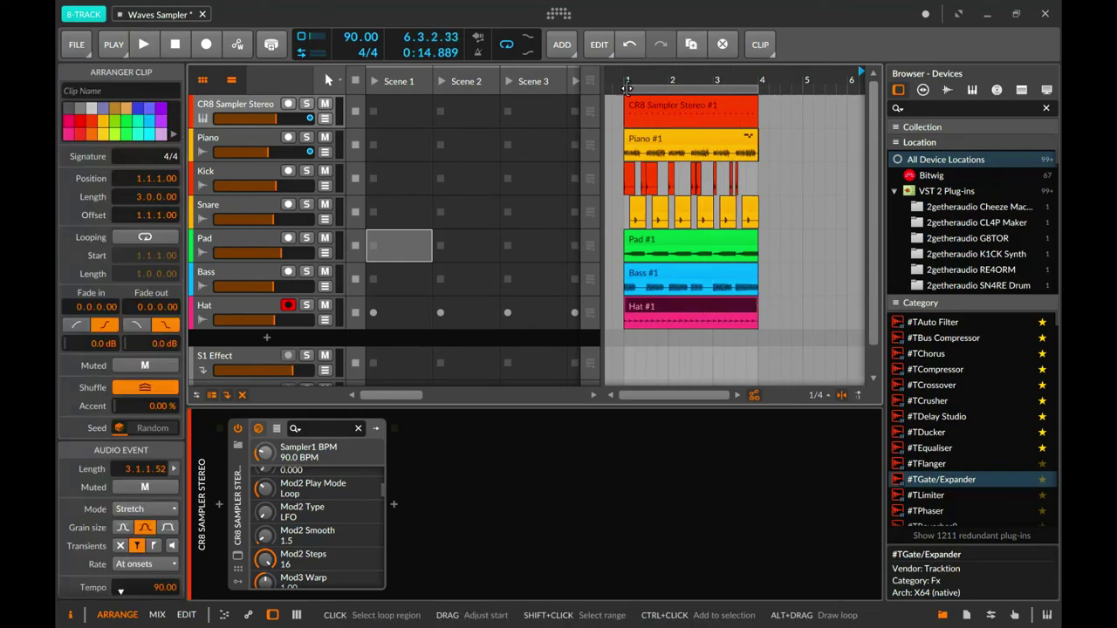
pyautogui.click(625, 88)
pyautogui.press('space')
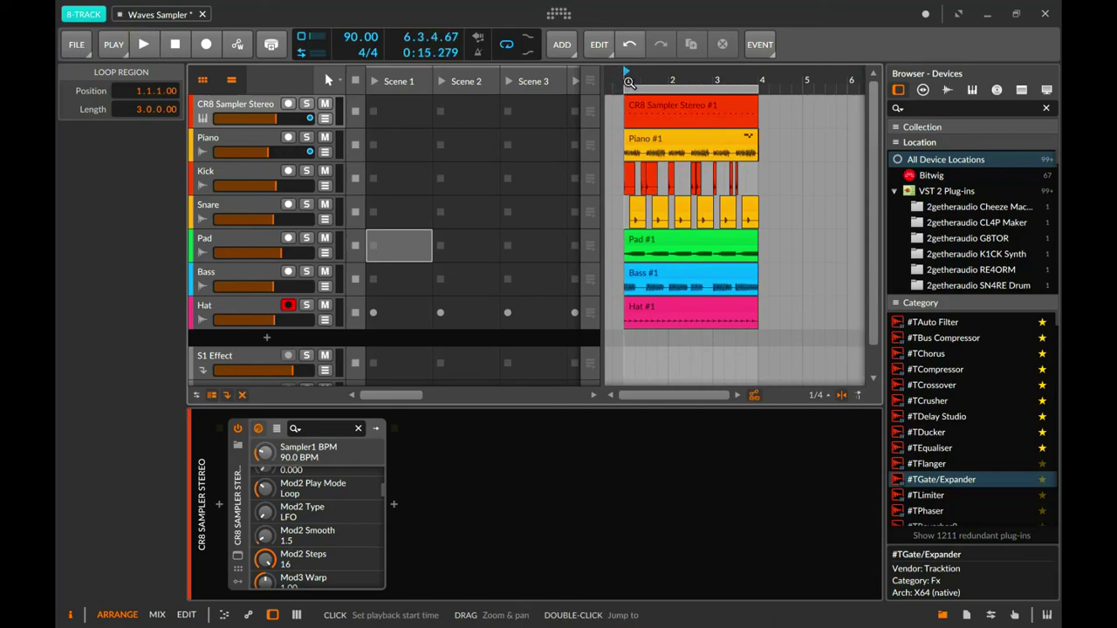
pyautogui.click(628, 82)
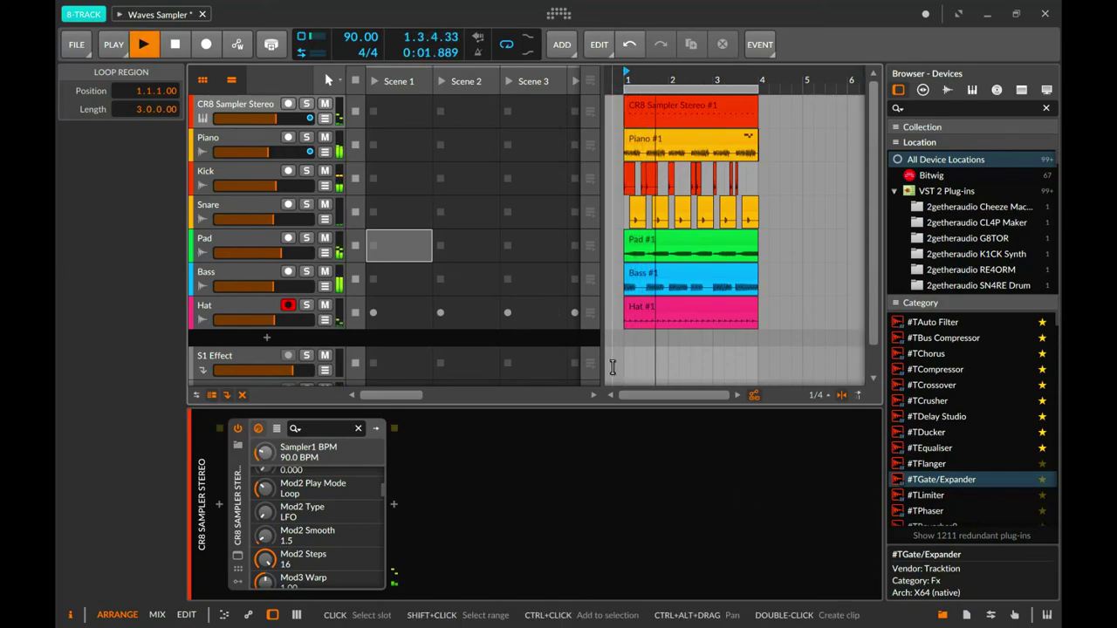
# Try splitting the Hat clip at 1.2.2 and undo the split.
pyautogui.moveTo(676, 394); pyautogui.dragTo(676, 432)
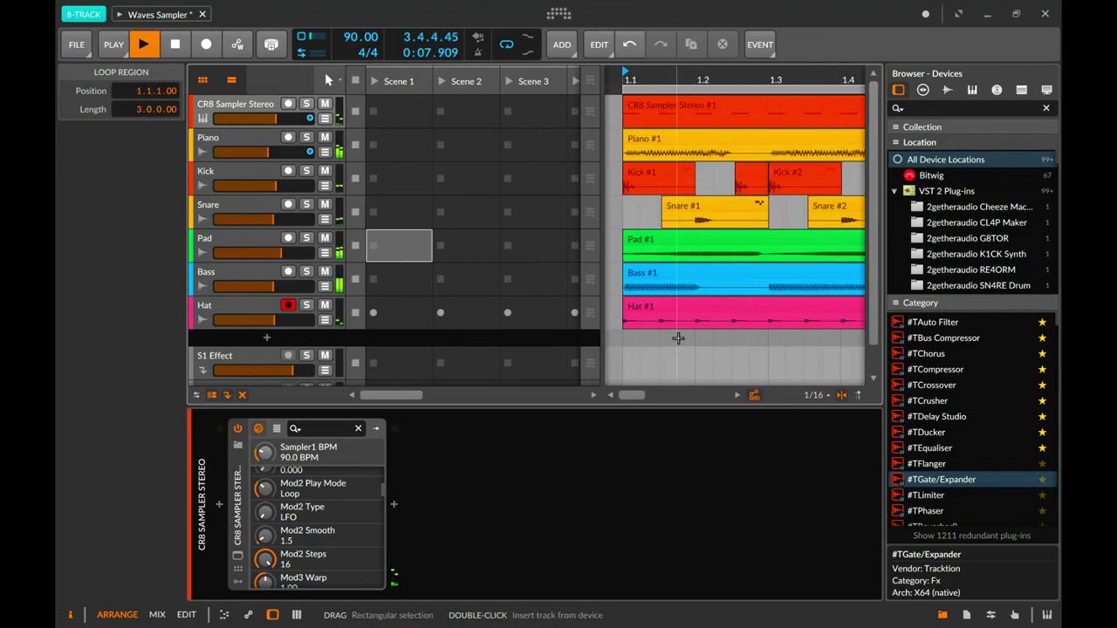
pyautogui.click(727, 312)
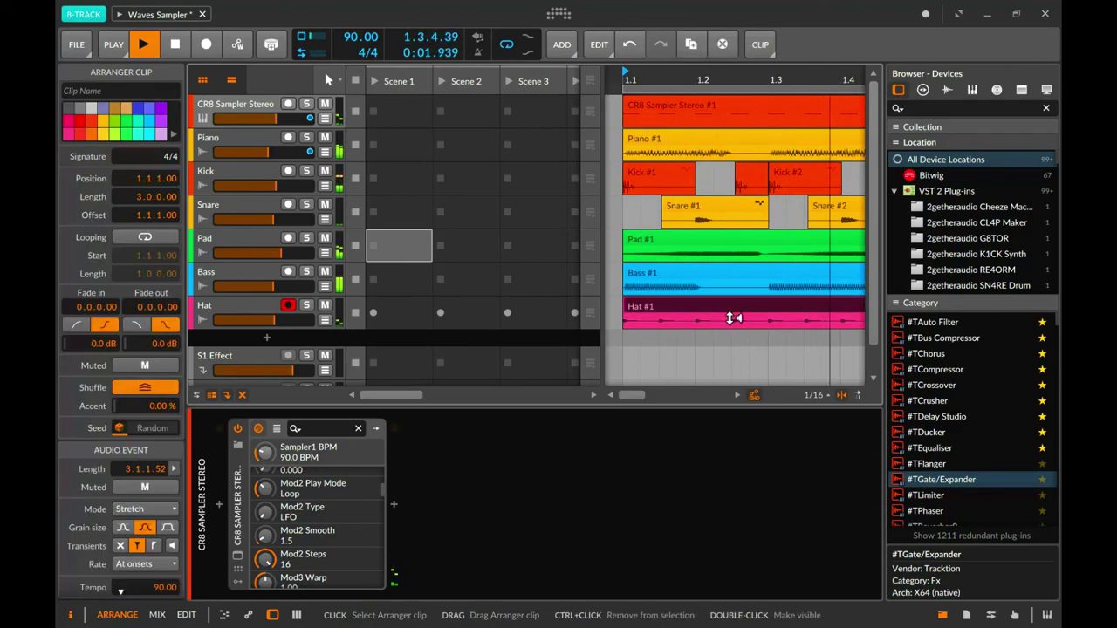
pyautogui.click(713, 324)
pyautogui.hotkey('ctrl', 'e')
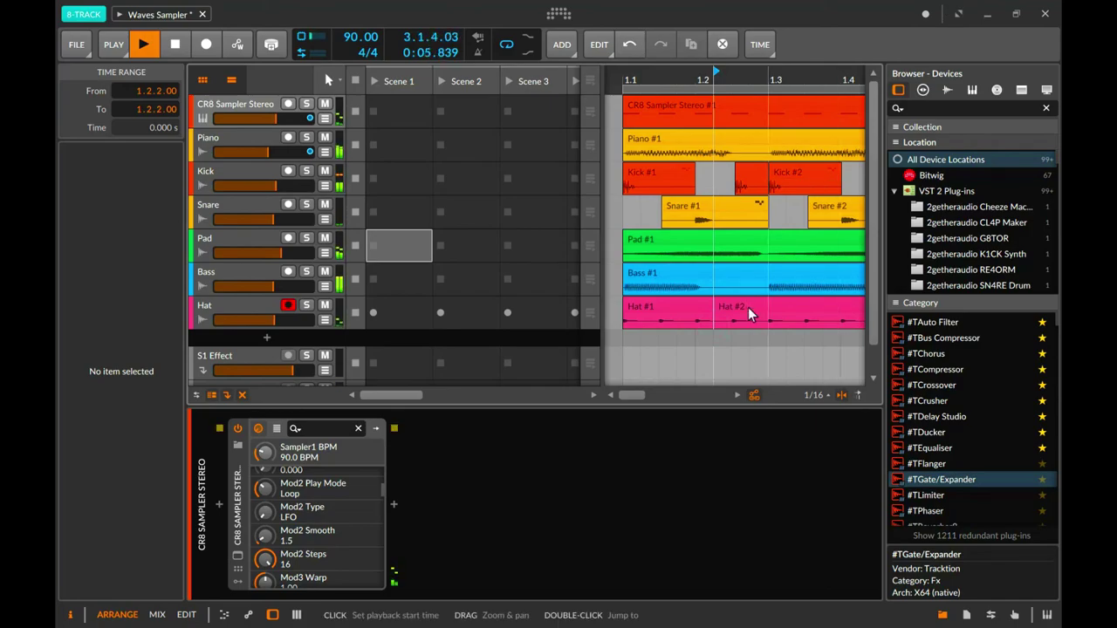
pyautogui.click(696, 320)
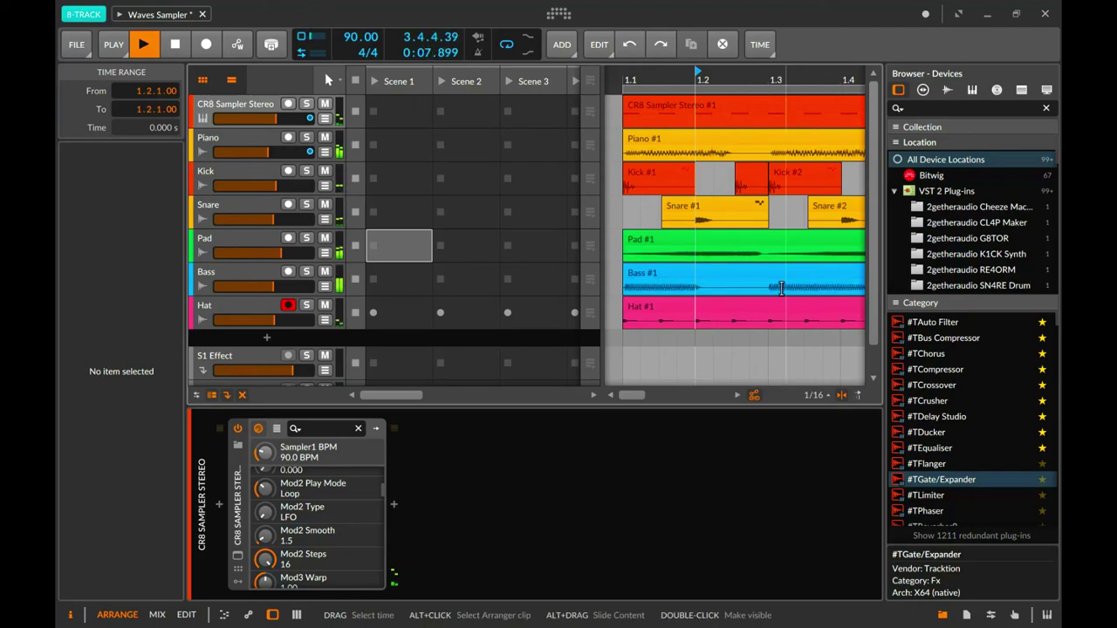
# Split the Hat clip at 1.2.4 and 1.2.3, and duplicate the resulting 1/16 slice onto 1.2.4.
pyautogui.click(755, 323)
pyautogui.hotkey('ctrl', 'e')
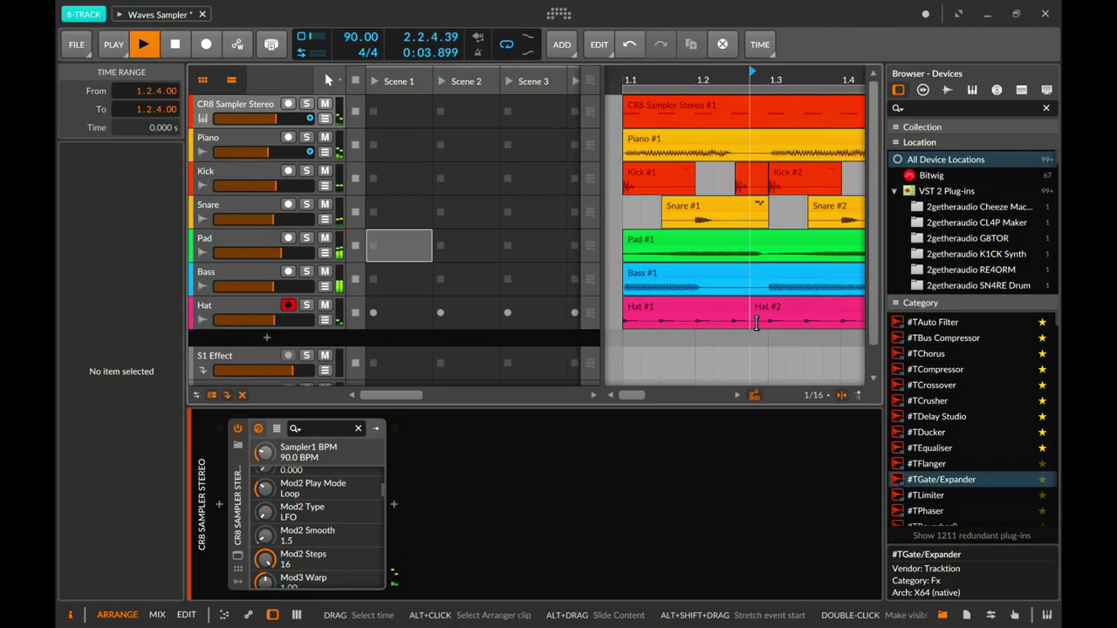
pyautogui.click(728, 320)
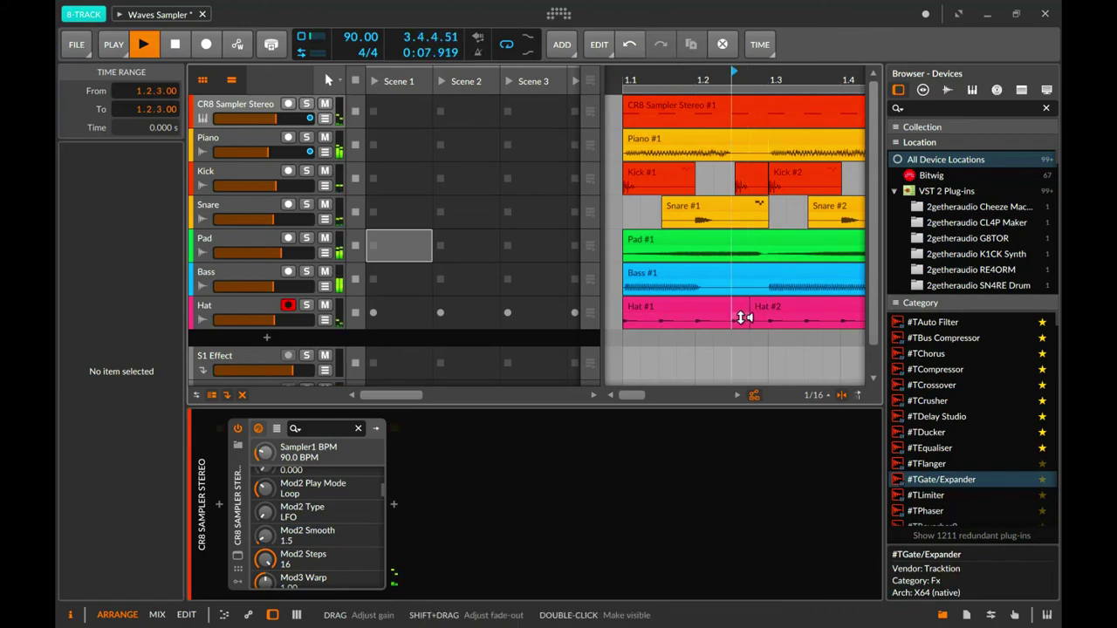
pyautogui.click(743, 315)
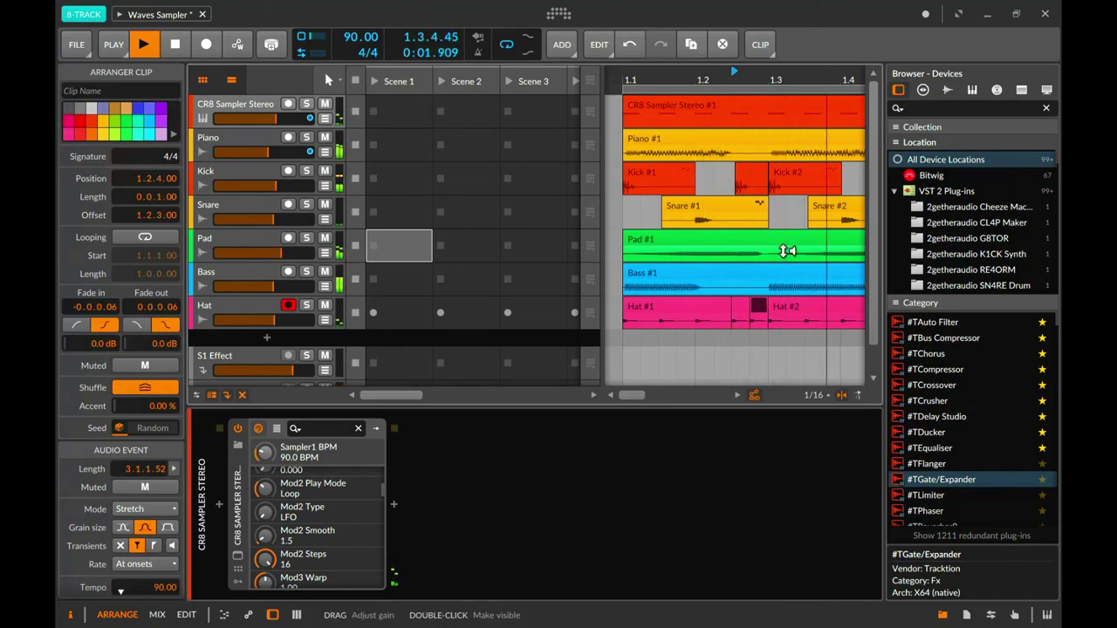
# Split the Hat clip at 1.4.4 and 1.4.3, and duplicate the resulting 1/16 slice onto 1.4.4.
pyautogui.moveTo(634, 395); pyautogui.dragTo(653, 394)
pyautogui.click(709, 324)
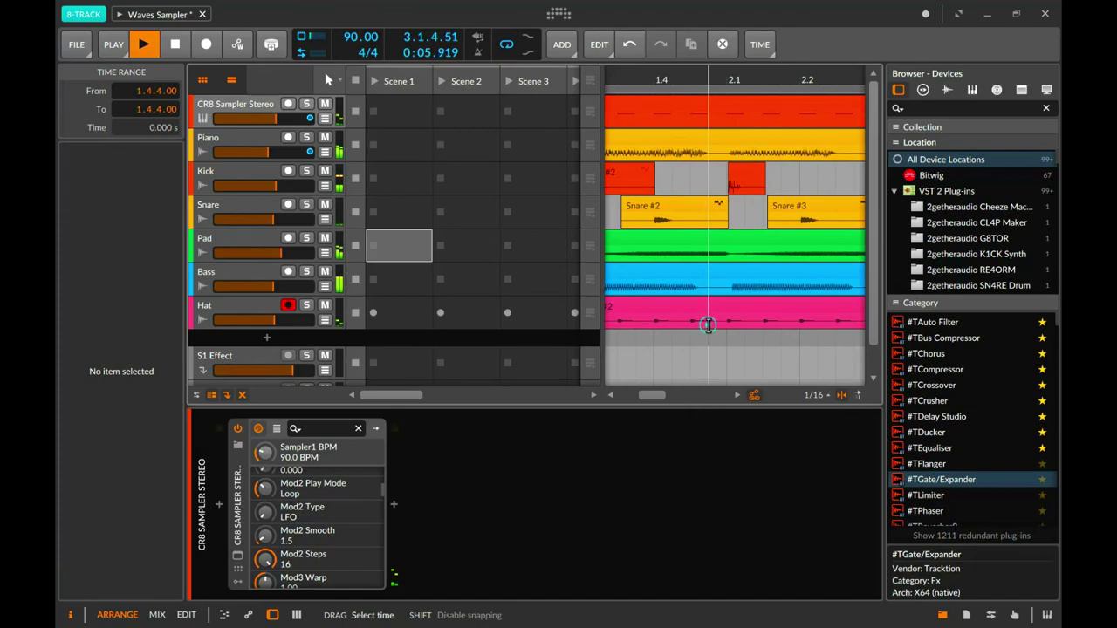
pyautogui.hotkey('ctrl', 'e')
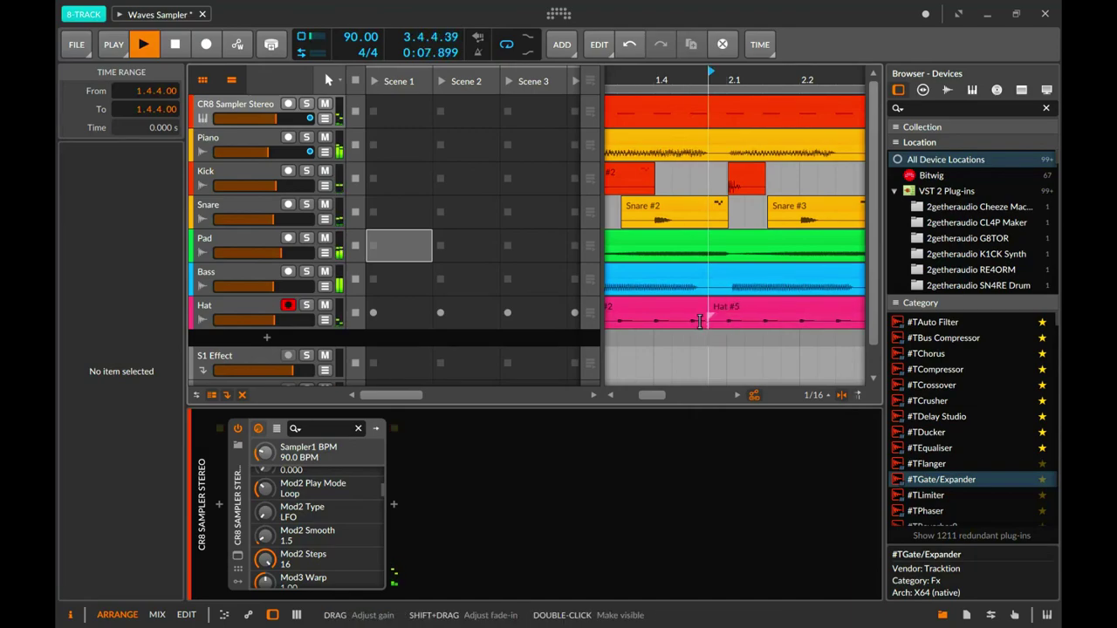
pyautogui.click(691, 318)
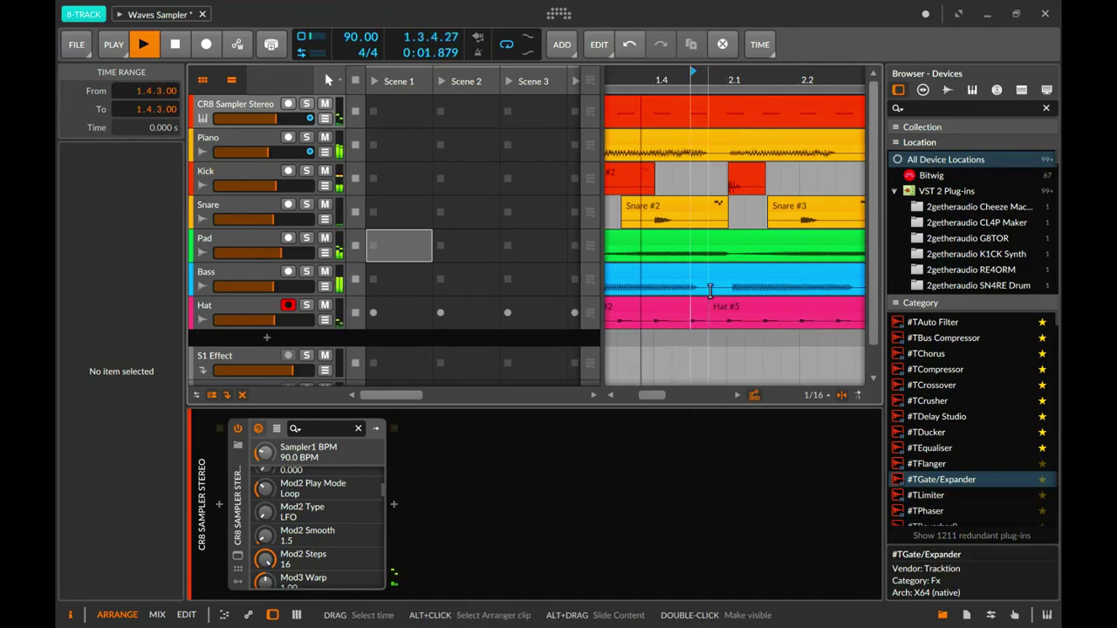
pyautogui.click(703, 306)
pyautogui.press('Right')
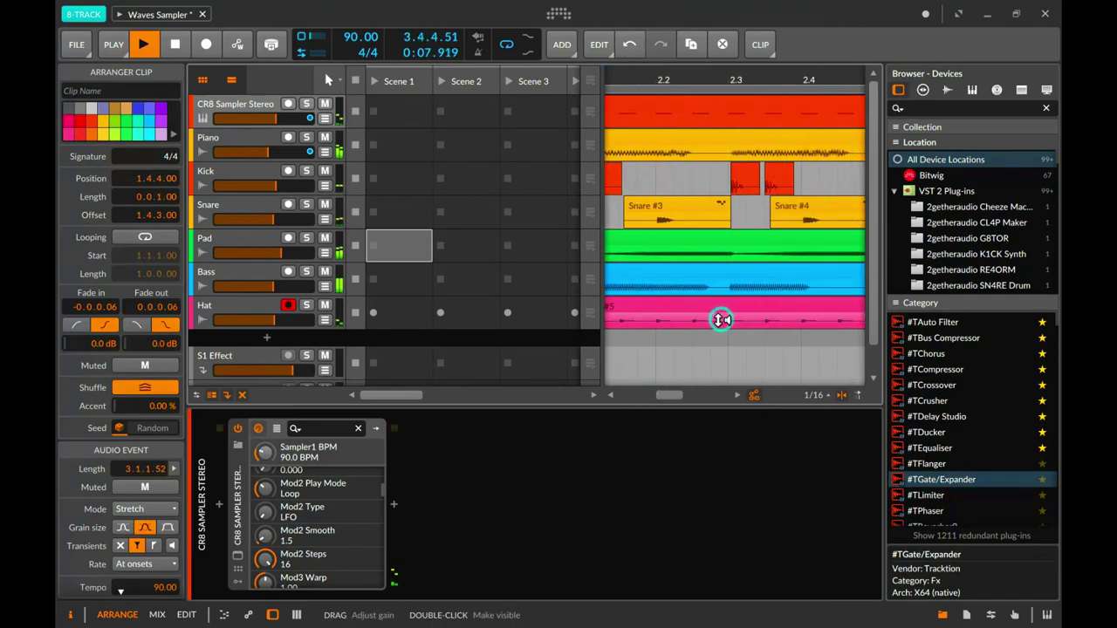
# Split the Hat clip at 2.2.4 and 2.2.3, and duplicate the resulting 1/16 slice onto 2.2.4.
pyautogui.click(715, 329)
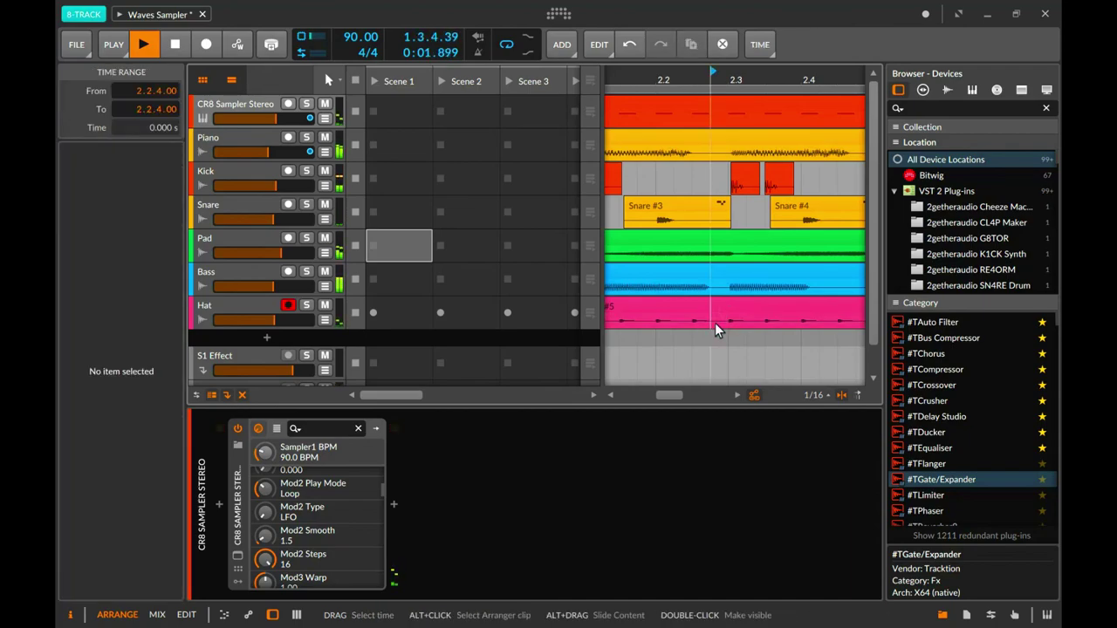
pyautogui.hotkey('ctrl', 'e')
pyautogui.click(692, 320)
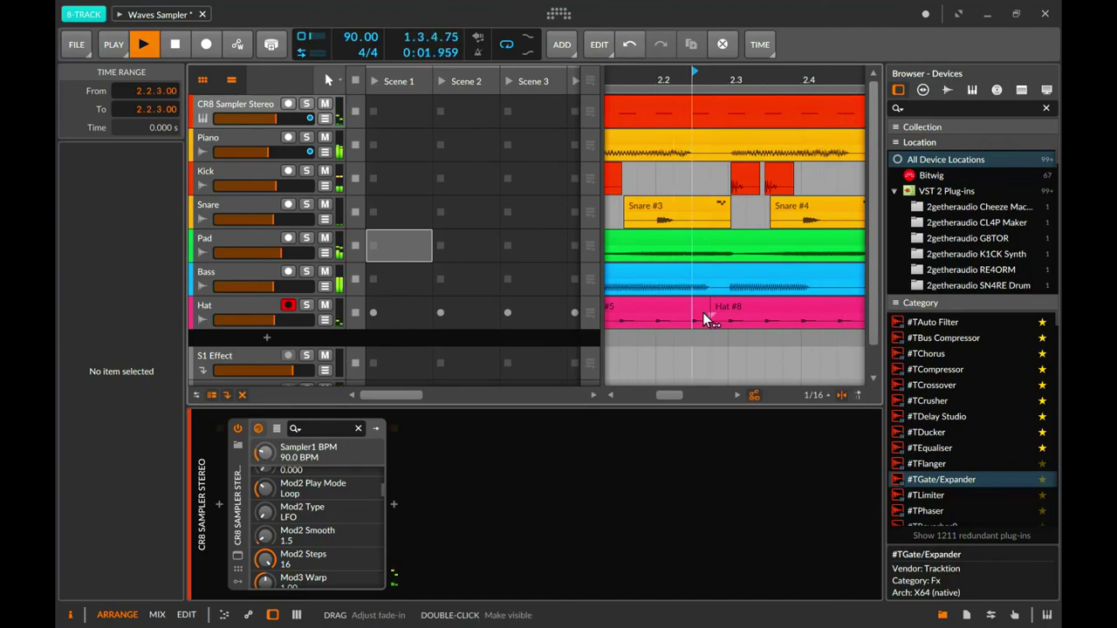
pyautogui.click(702, 312)
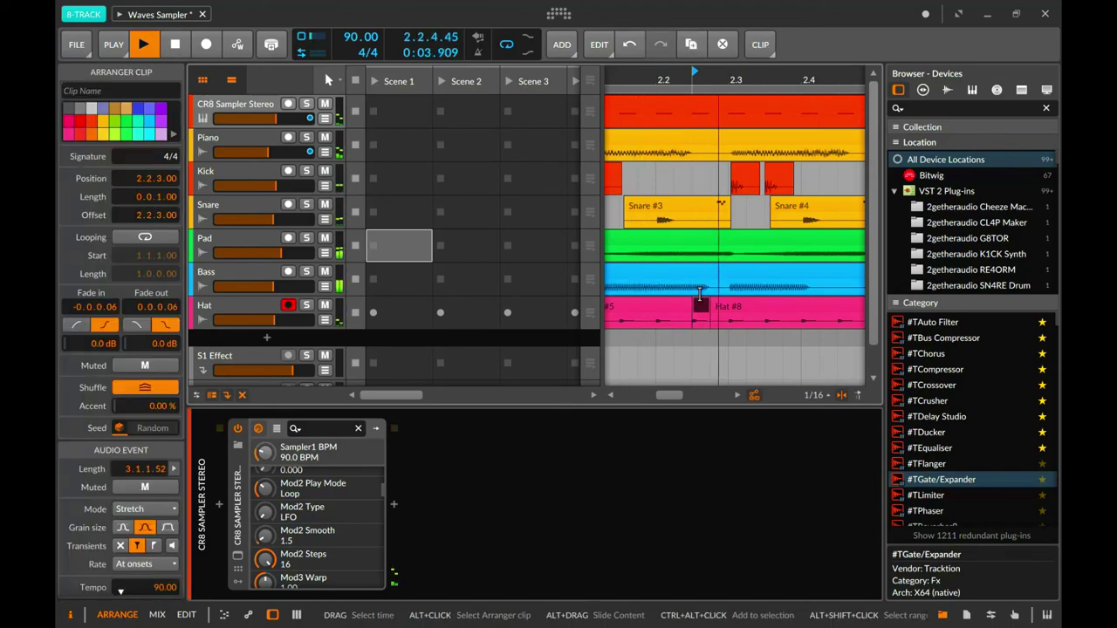
# Split the Hat clip at 2.4.4 and 2.4.3, and duplicate the resulting 1/16 slice onto 2.4.4.
pyautogui.moveTo(698, 79); pyautogui.dragTo(541, 80)
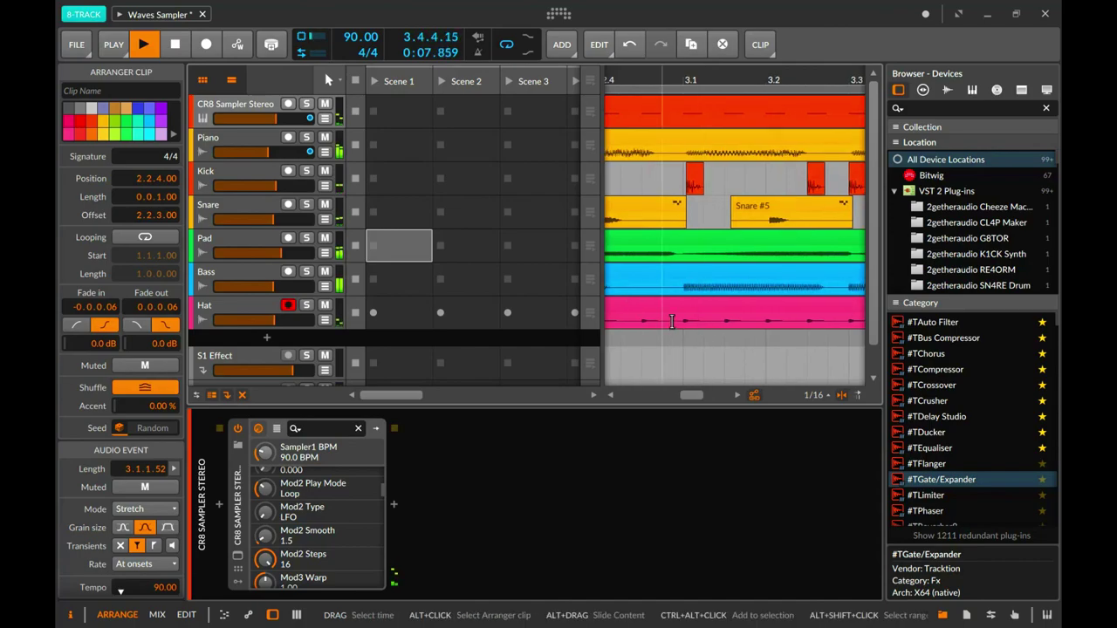
pyautogui.click(670, 320)
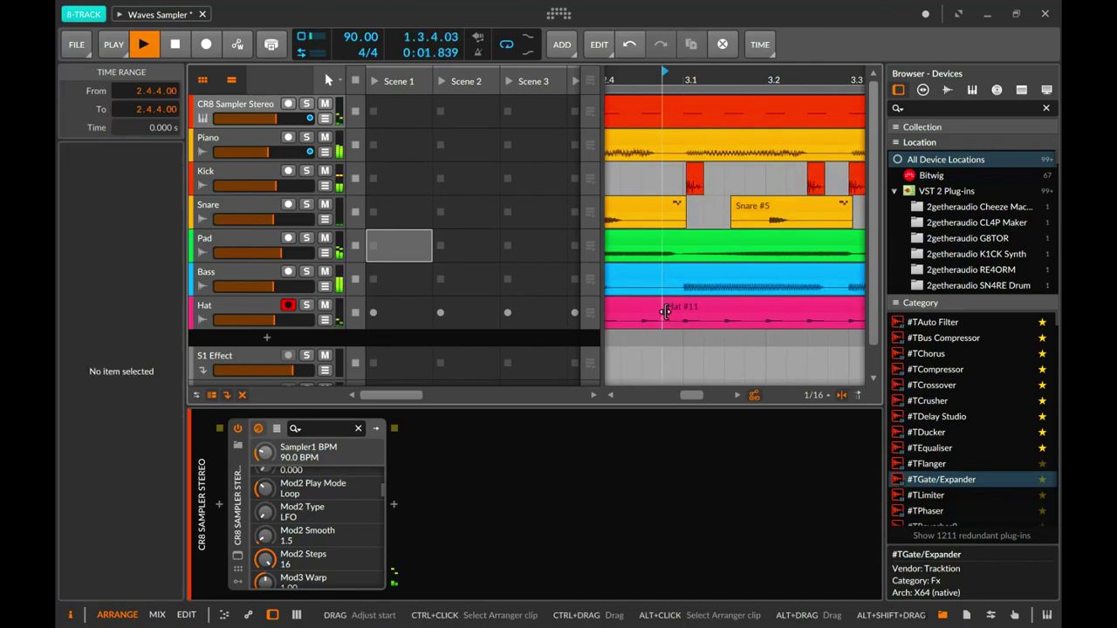
pyautogui.click(640, 317)
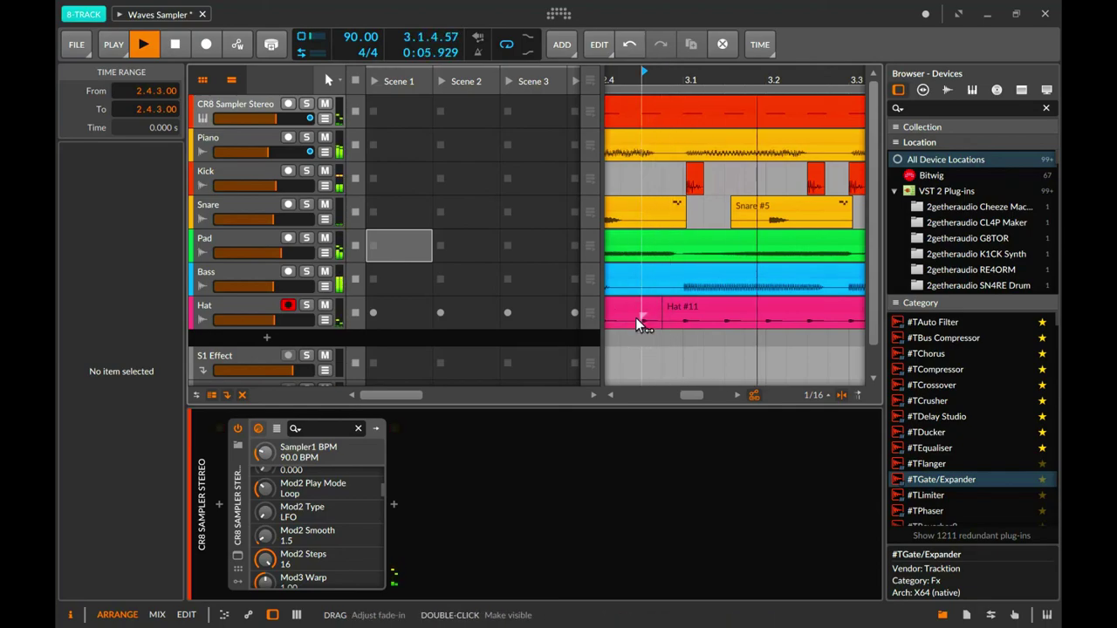
pyautogui.click(656, 307)
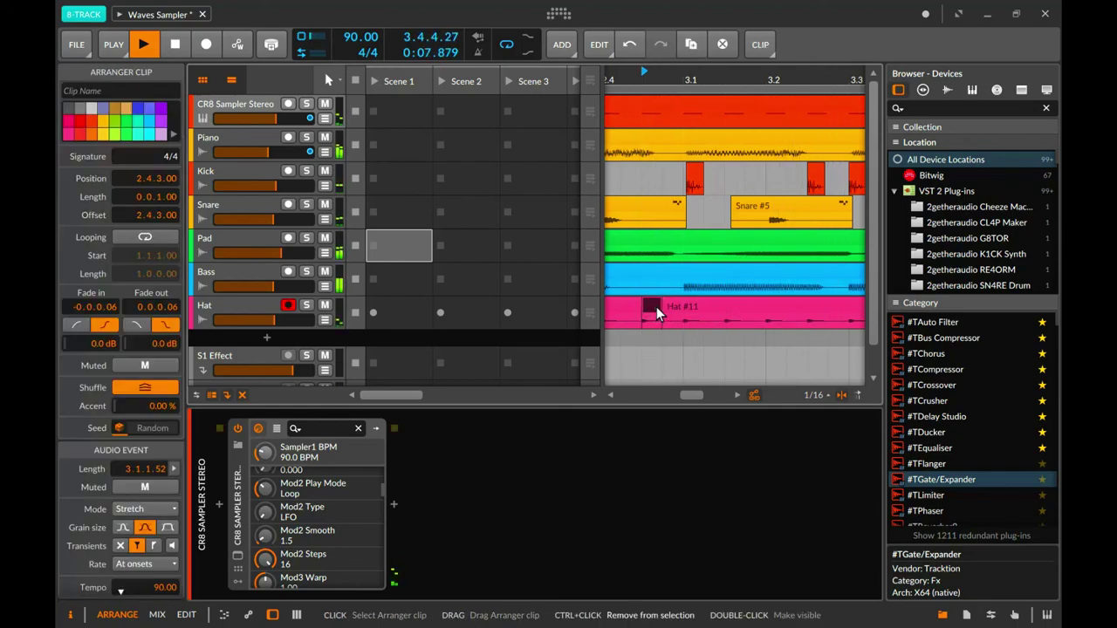
pyautogui.moveTo(656, 306); pyautogui.dragTo(677, 306)
# Split the Hat clip at 3.2.3, 3.2.4, 3.4.3 and 3.4.4, and duplicate the 1/16 slices onto 3.2.4 and 3.4.4.
pyautogui.moveTo(687, 398); pyautogui.dragTo(707, 398)
pyautogui.click(626, 319)
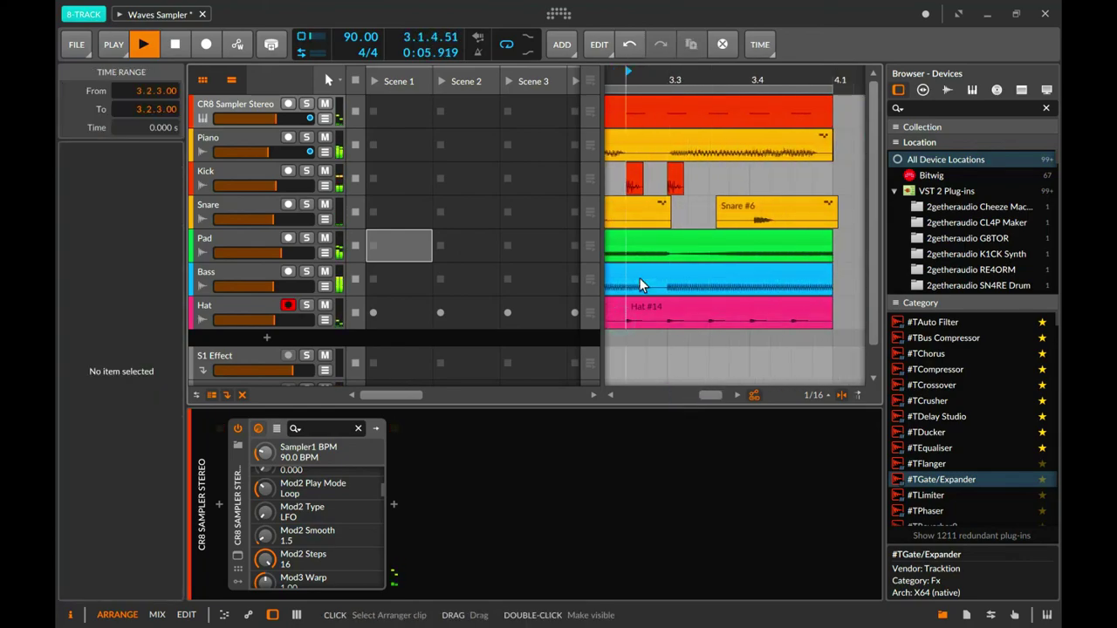
pyautogui.click(649, 323)
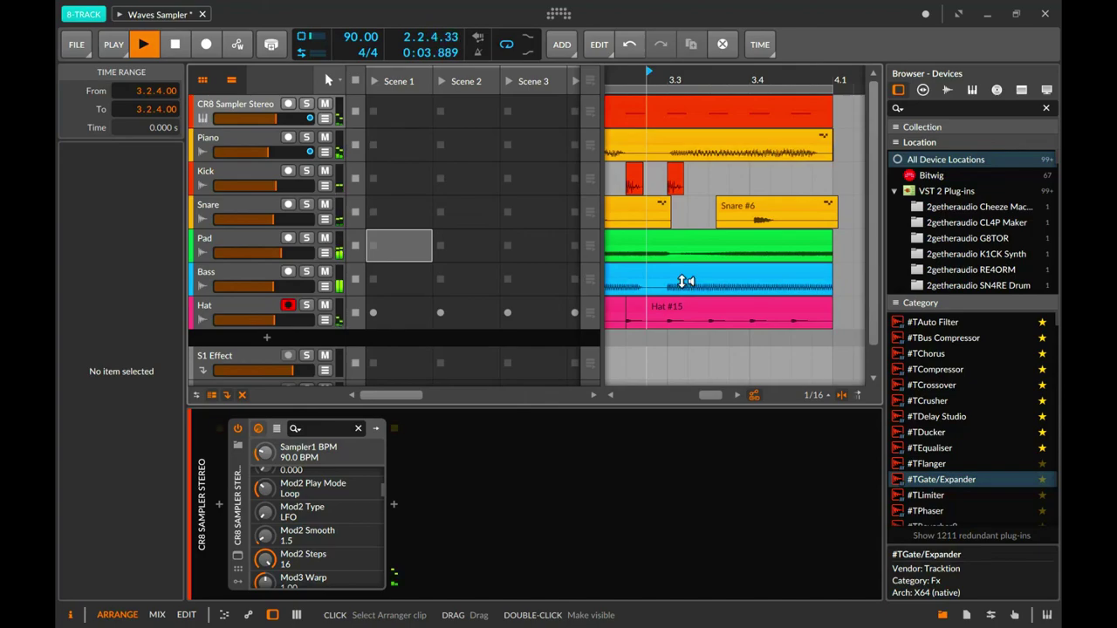
pyautogui.click(636, 301)
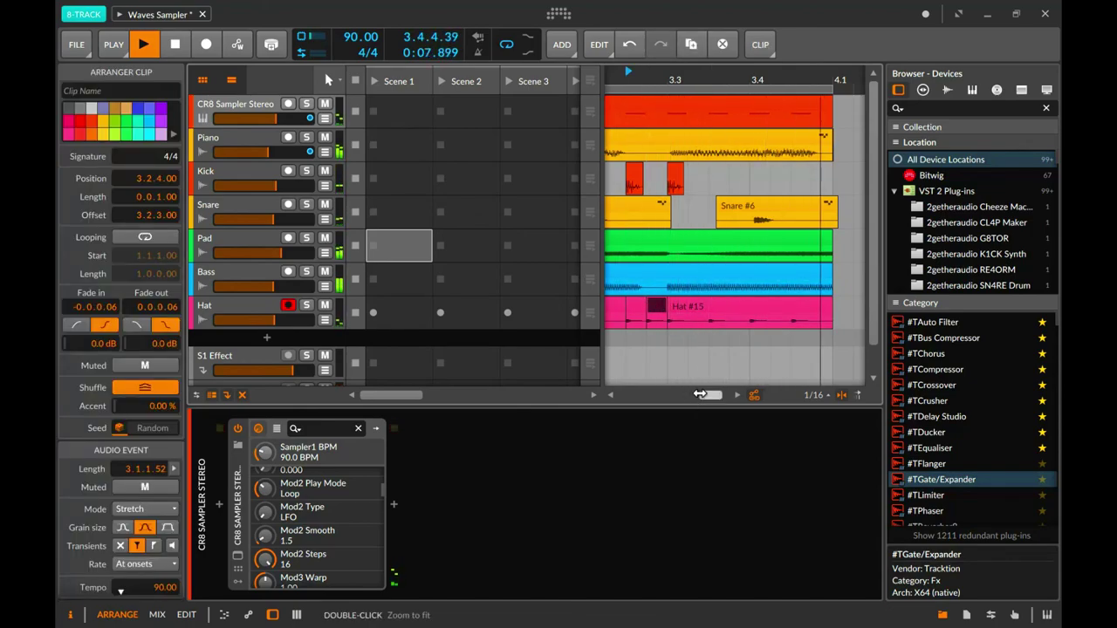
pyautogui.click(790, 321)
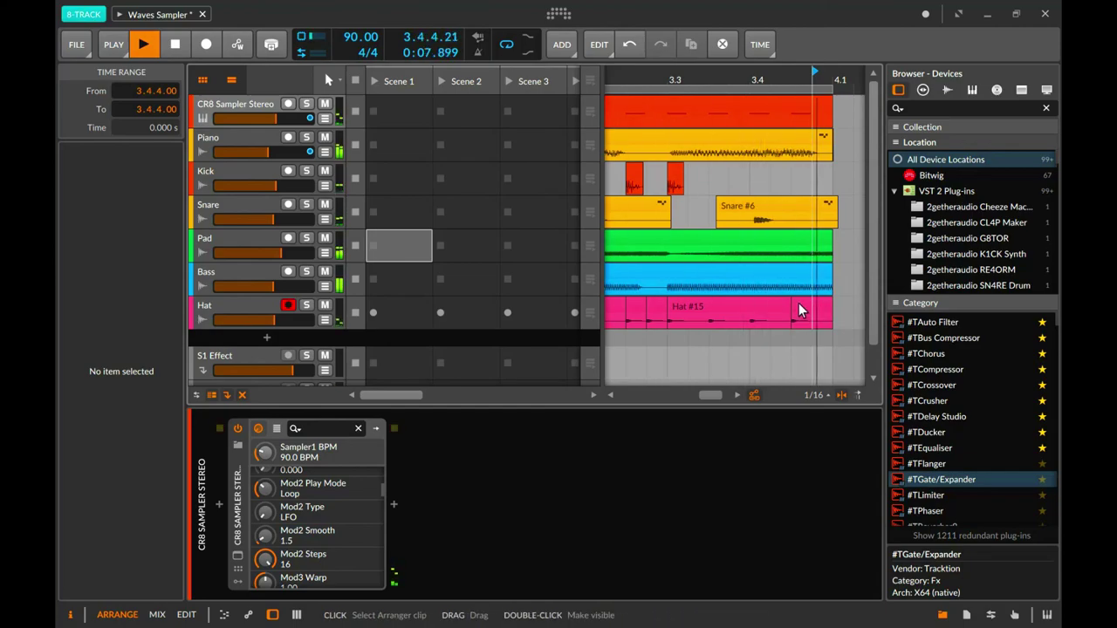
pyautogui.click(798, 303)
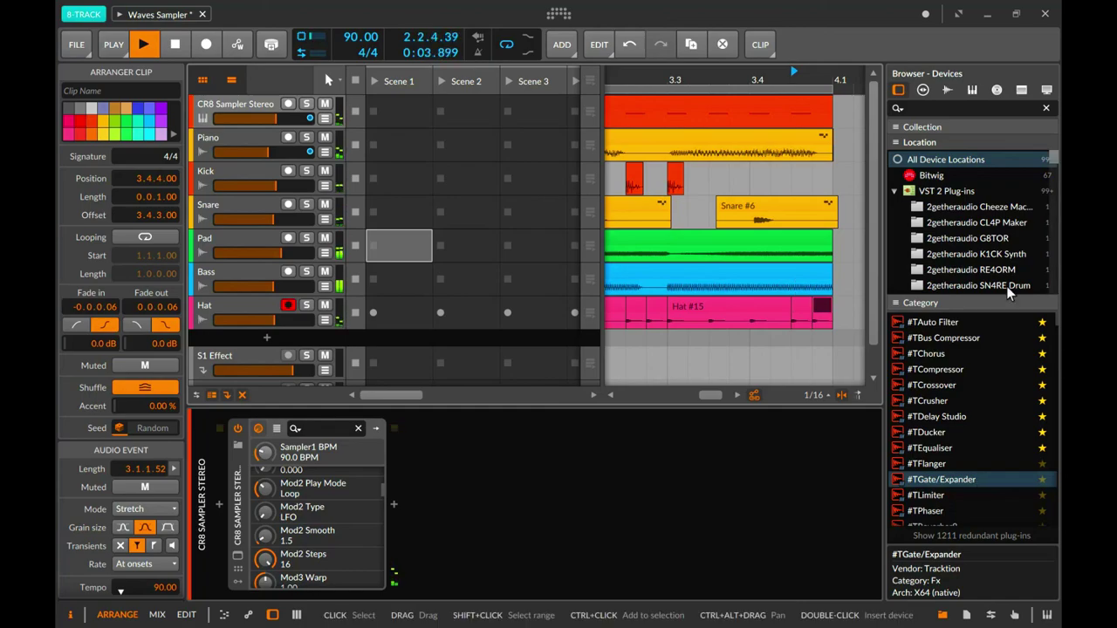
# Lower the Hat track's volume to -10.5 dB in the mixer and insert Bitwig's EQ-2 on the track.
pyautogui.hotkey('alt', '2')
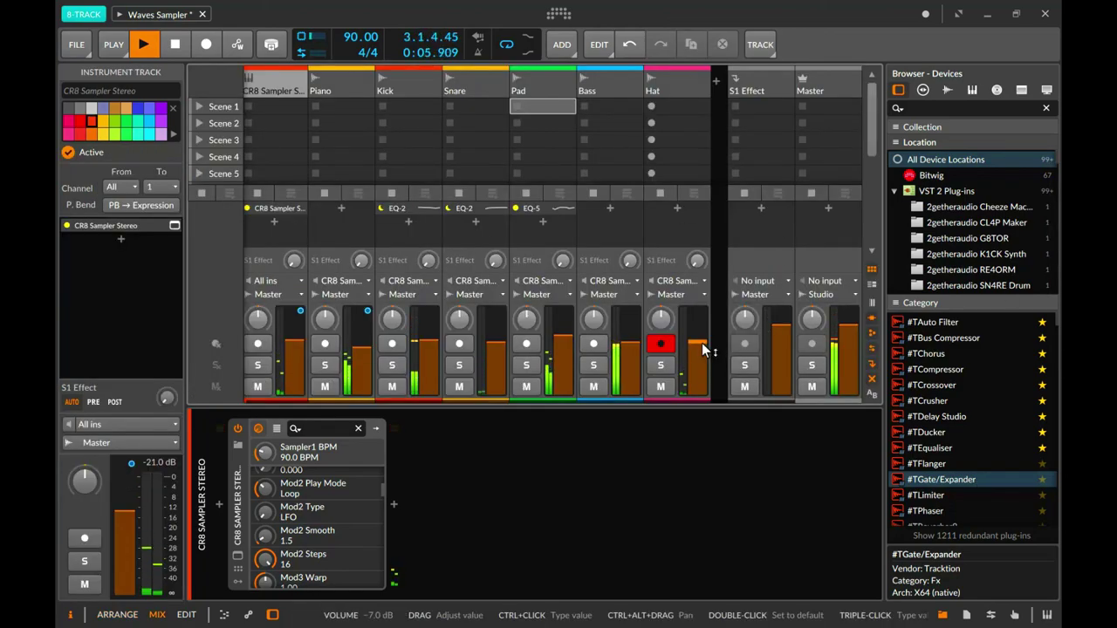
pyautogui.moveTo(660, 320)
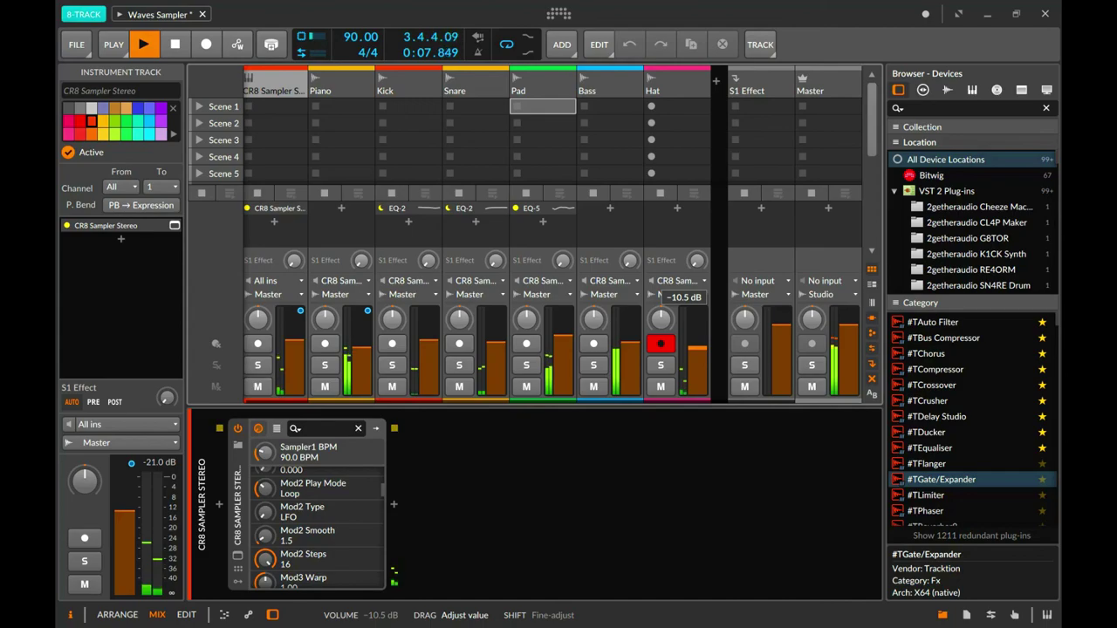
pyautogui.click(678, 88)
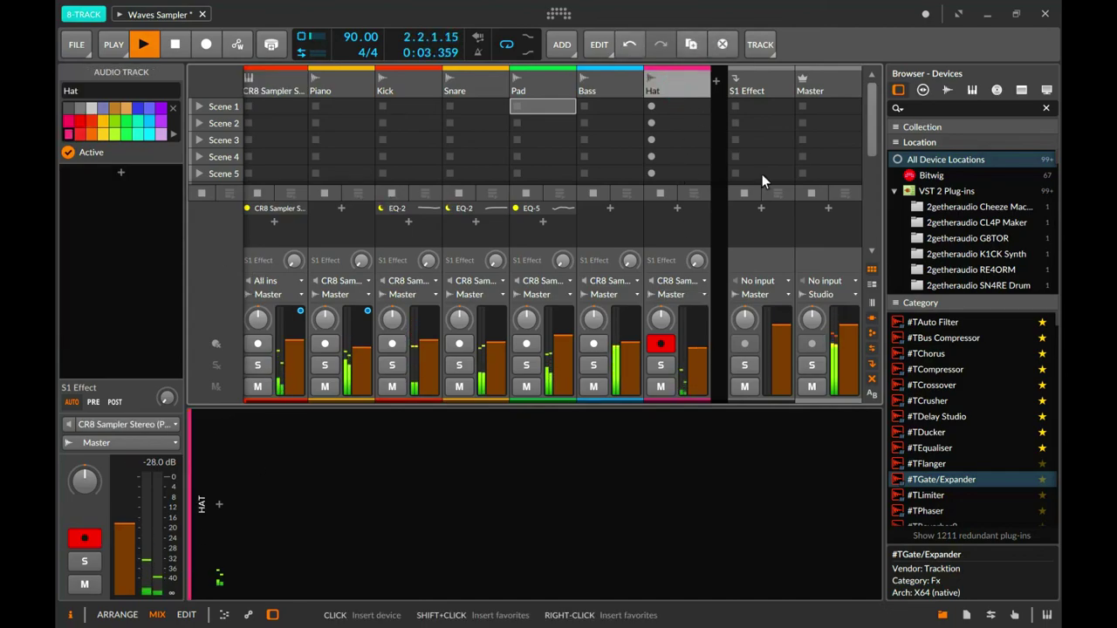
pyautogui.click(678, 208)
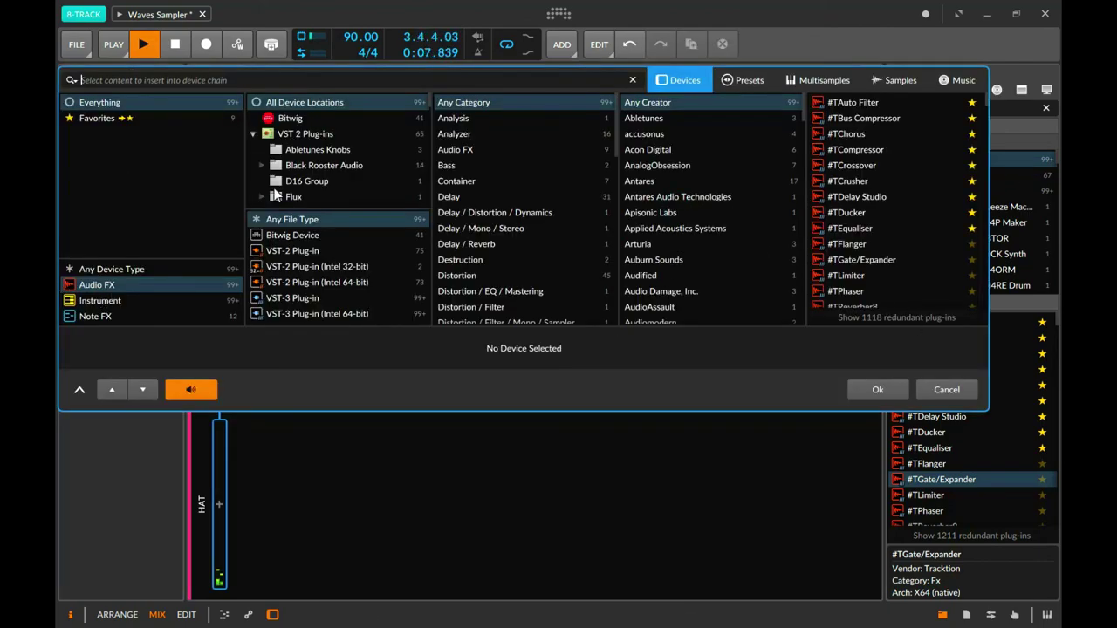
pyautogui.click(338, 116)
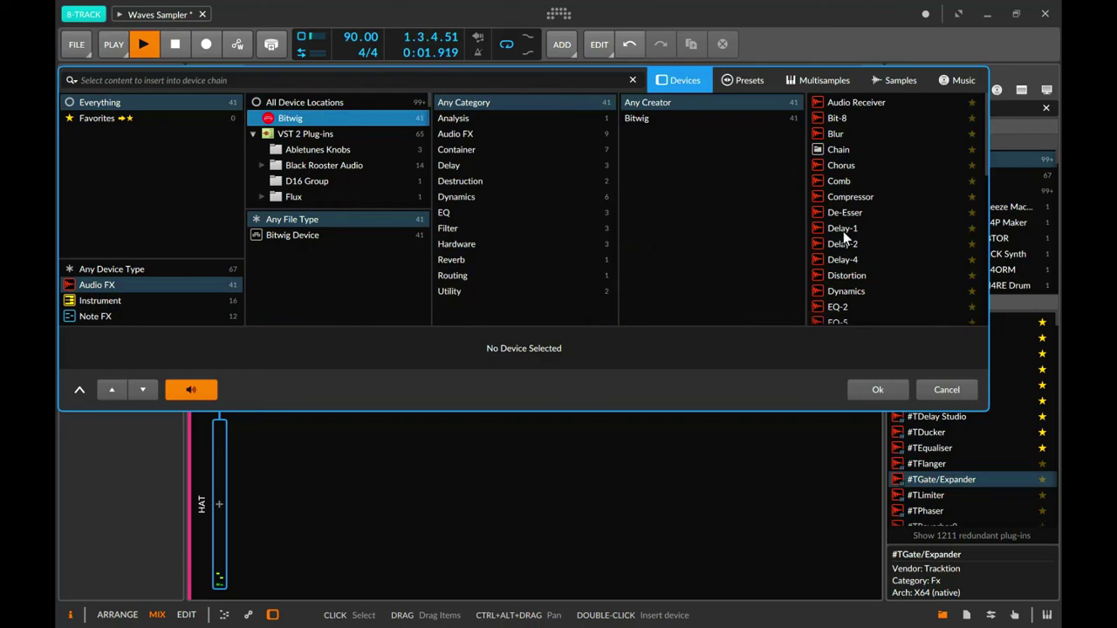
pyautogui.scroll(-5, 846, 235)
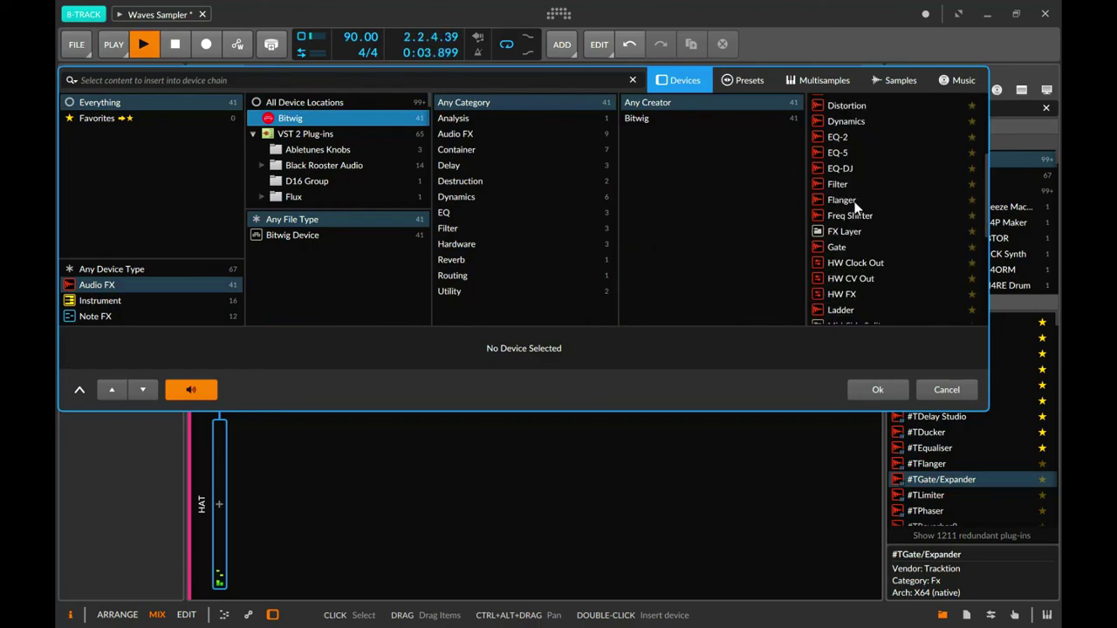
pyautogui.doubleClick(838, 136)
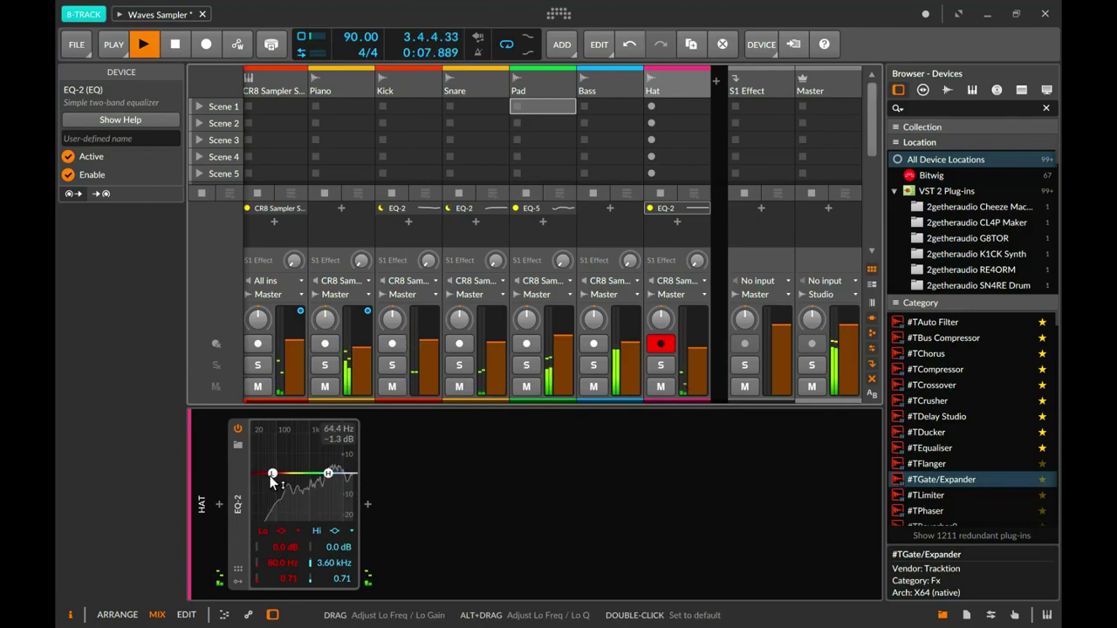
# Set the low band of the Hat's EQ-2 to about -18.2 dB at 951 Hz and the track volume to -11.0 dB.
pyautogui.moveTo(271, 477); pyautogui.dragTo(305, 499)
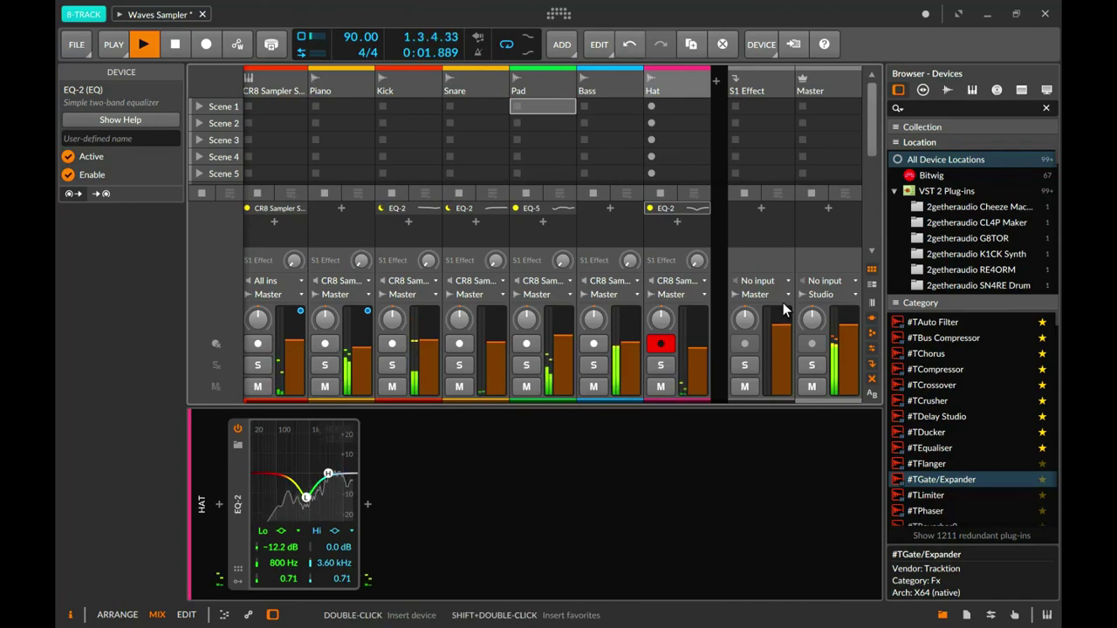
pyautogui.moveTo(695, 347); pyautogui.dragTo(696, 350)
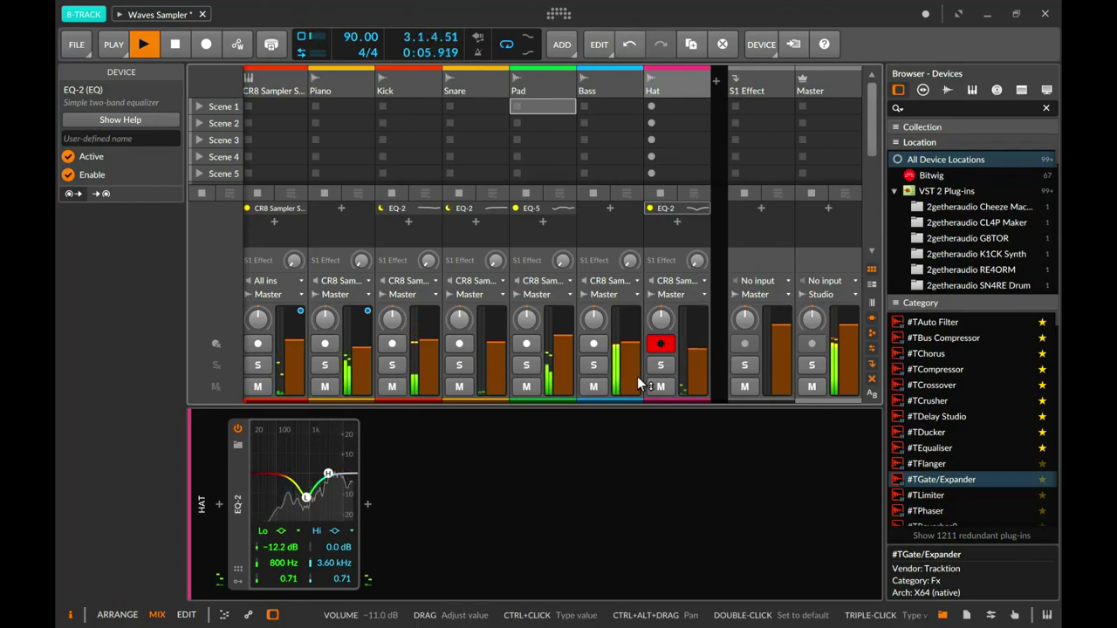
pyautogui.moveTo(309, 495); pyautogui.dragTo(310, 513)
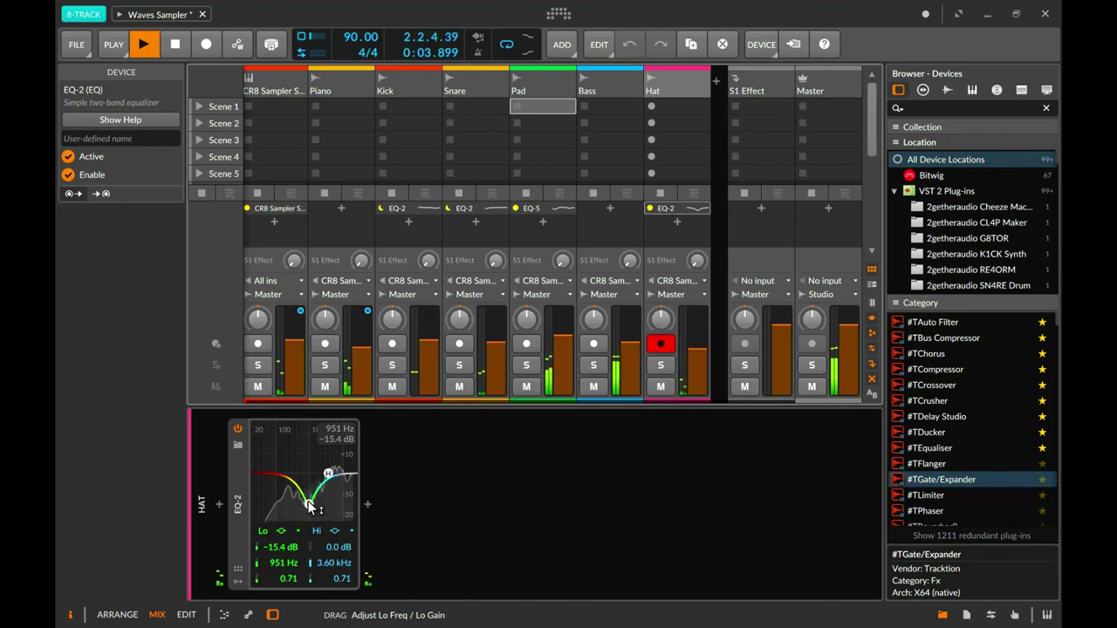
pyautogui.moveTo(310, 505); pyautogui.dragTo(308, 505)
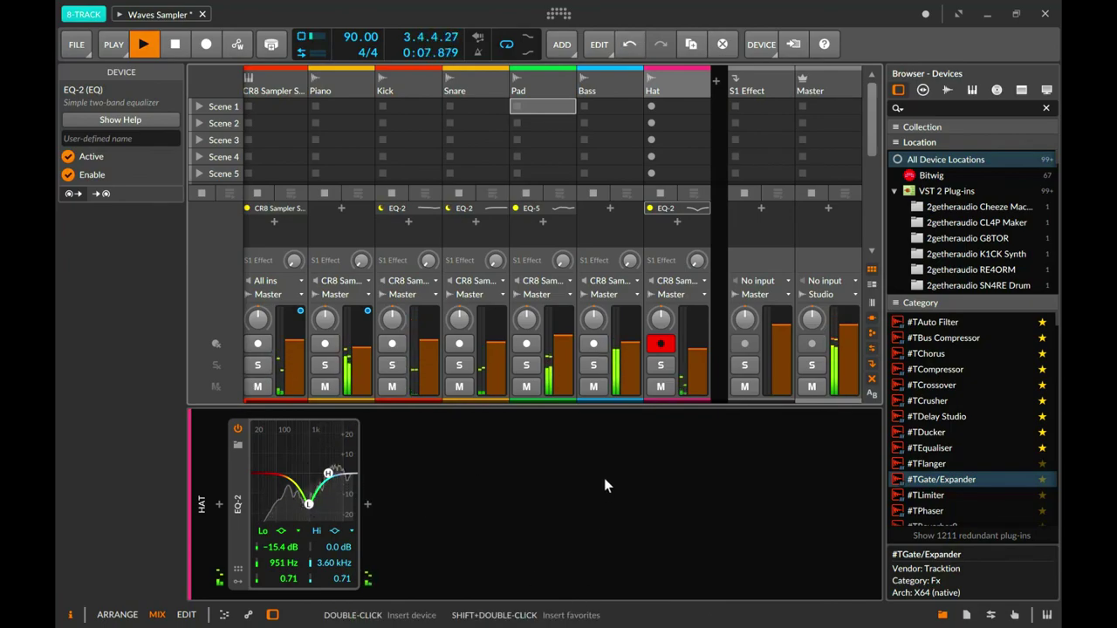
pyautogui.moveTo(307, 511); pyautogui.dragTo(307, 513)
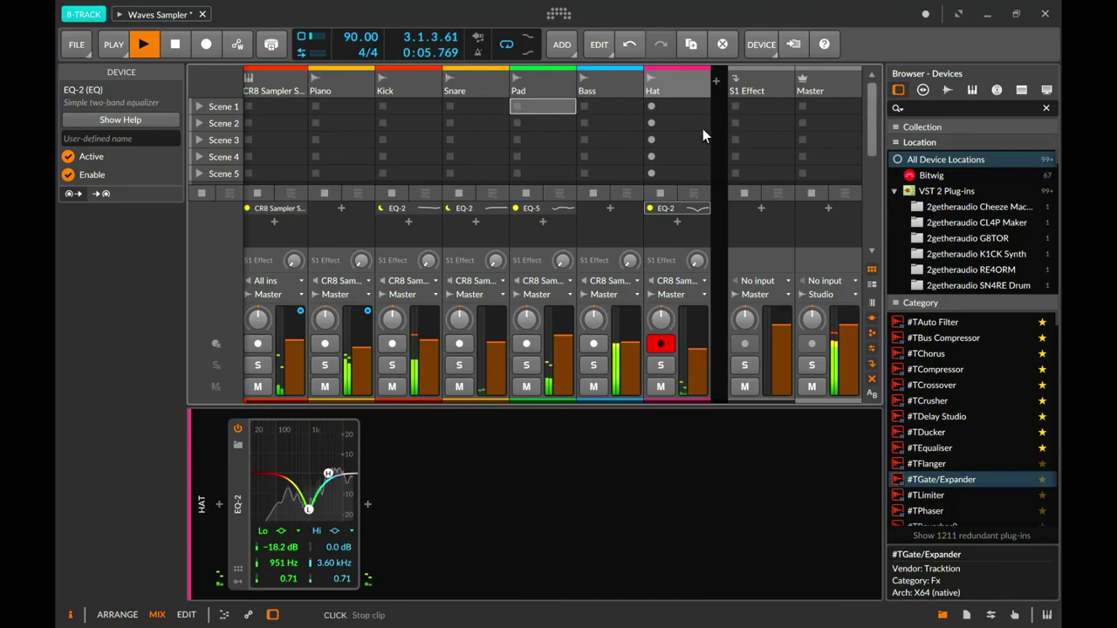
# Insert Bitwig's Distortion device after the EQ-2 on the Hat track.
pyautogui.click(675, 224)
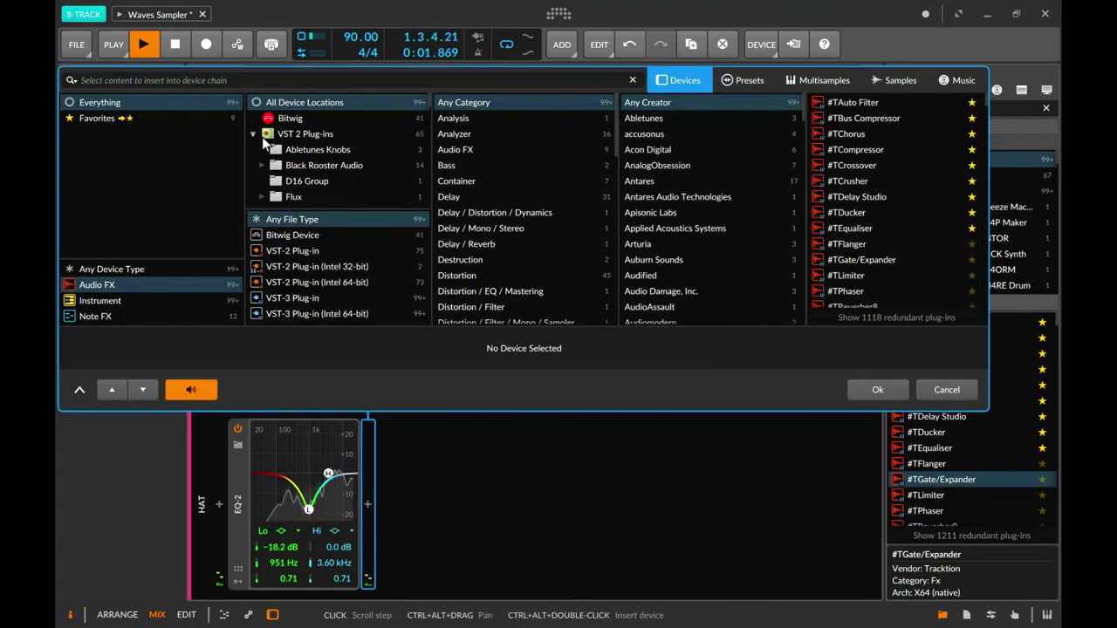
pyautogui.click(279, 119)
pyautogui.scroll(-2, 920, 262)
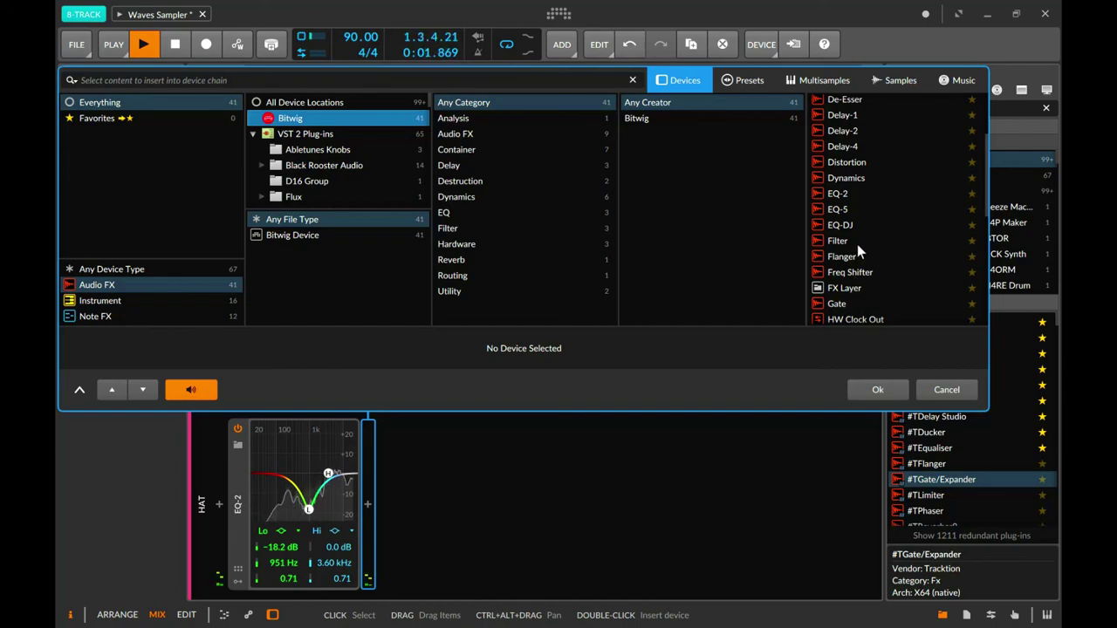
pyautogui.click(861, 166)
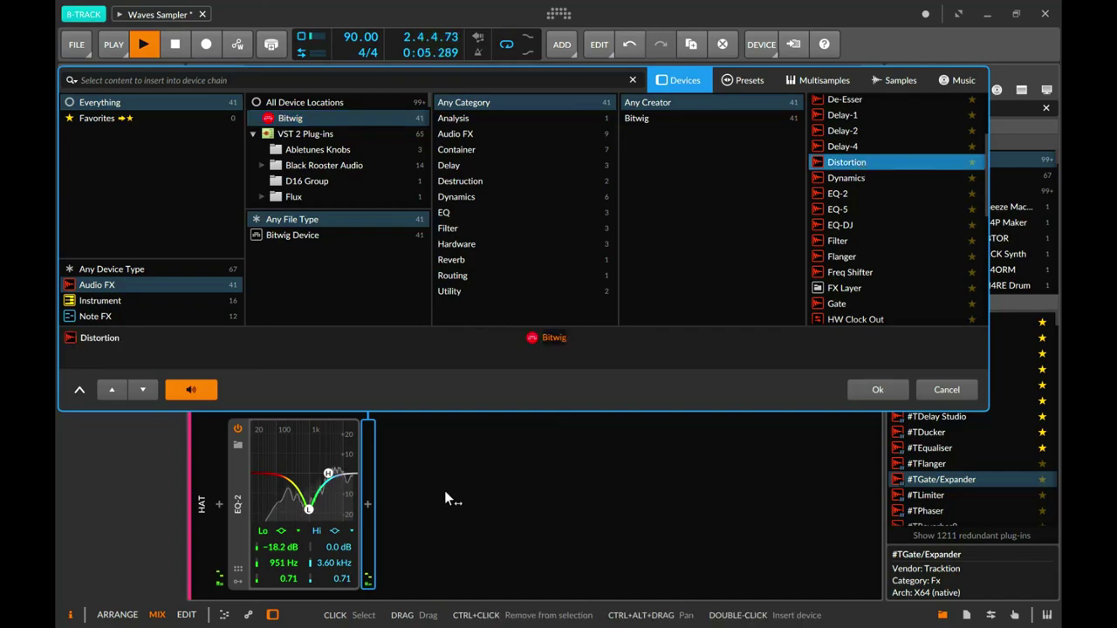
pyautogui.doubleClick(861, 165)
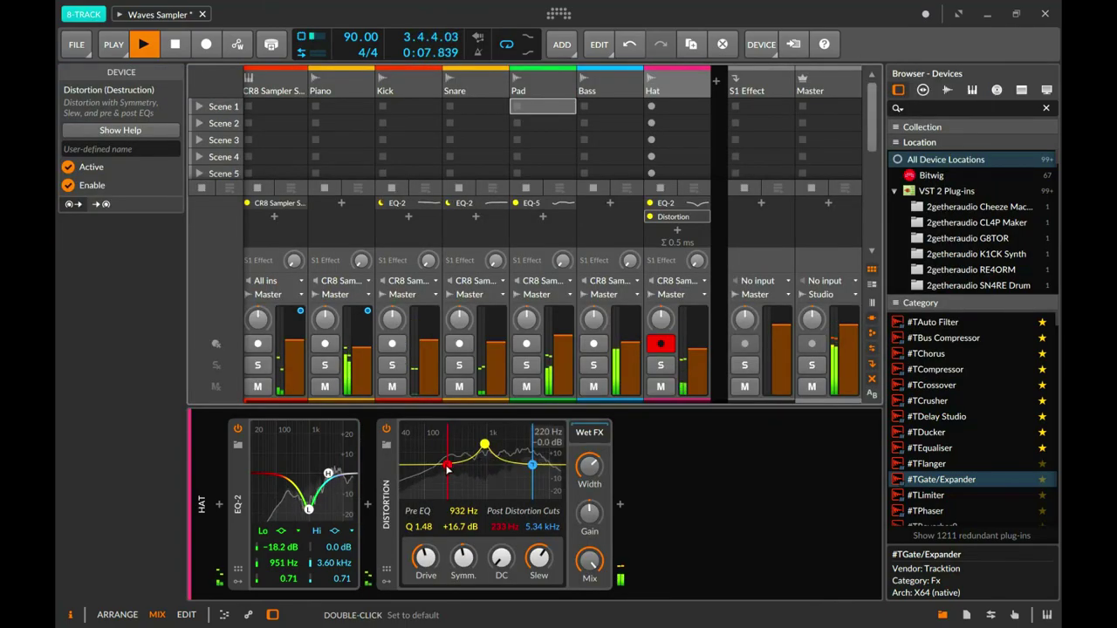
# Set the Hat Distortion's post cuts to 426 Hz and 2.42 kHz, and its pre EQ to -9.3 dB at 716 Hz.
pyautogui.moveTo(533, 465); pyautogui.dragTo(510, 465)
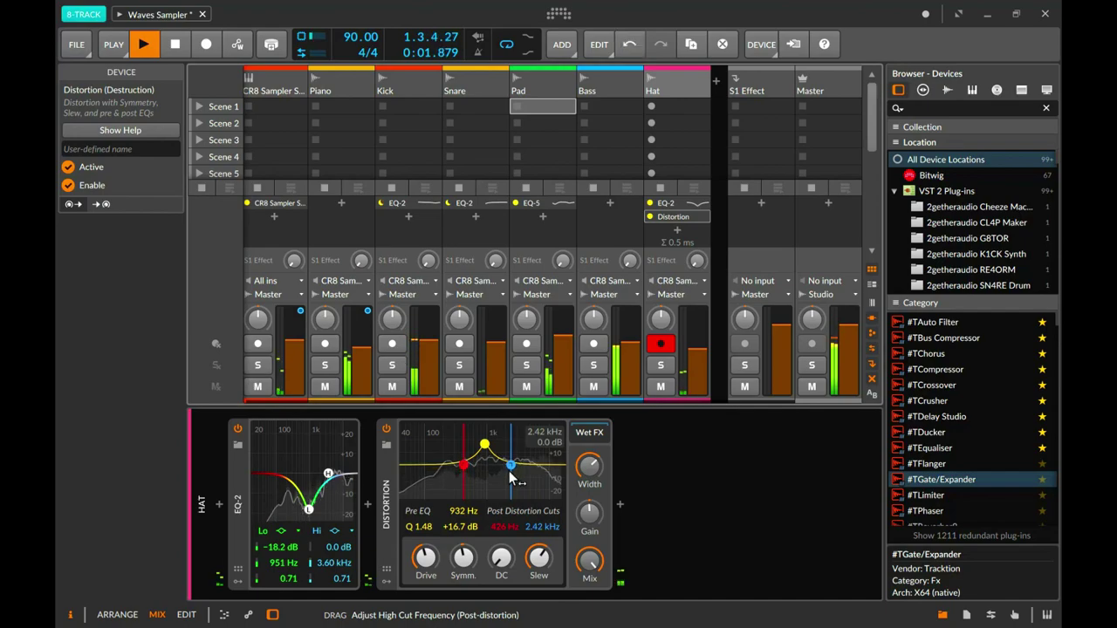
pyautogui.moveTo(590, 561); pyautogui.dragTo(479, 489)
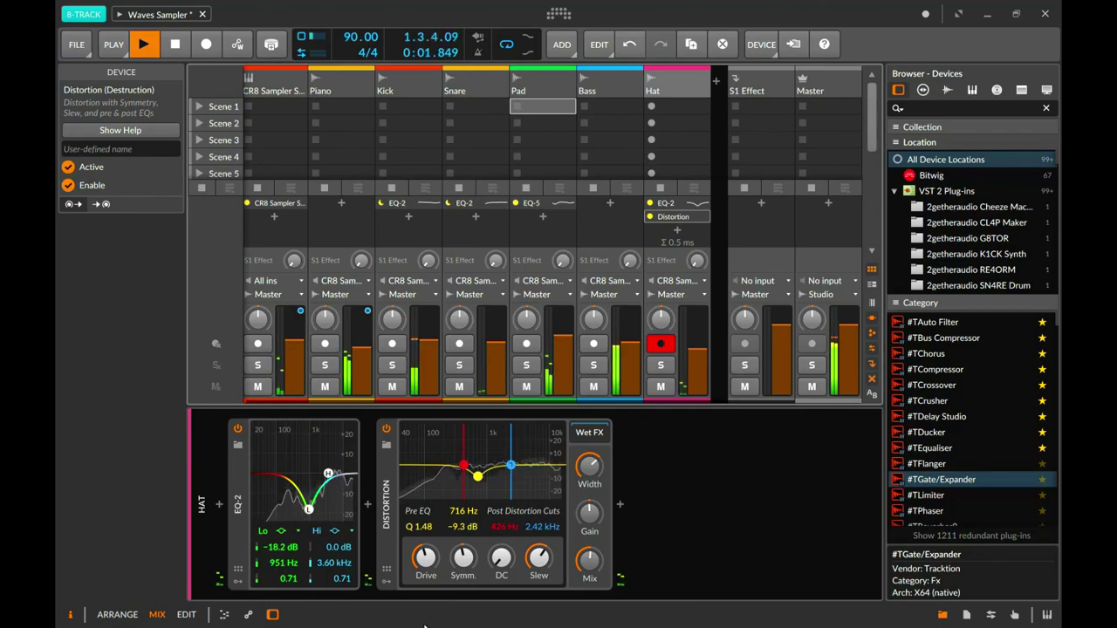
pyautogui.press('super')
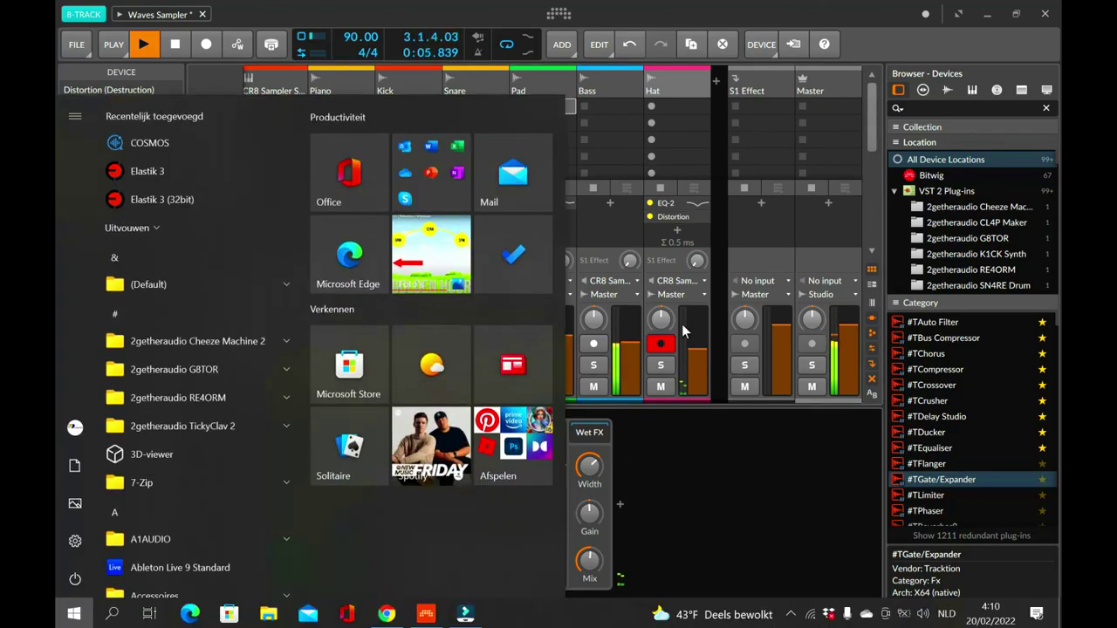
pyautogui.click(874, 36)
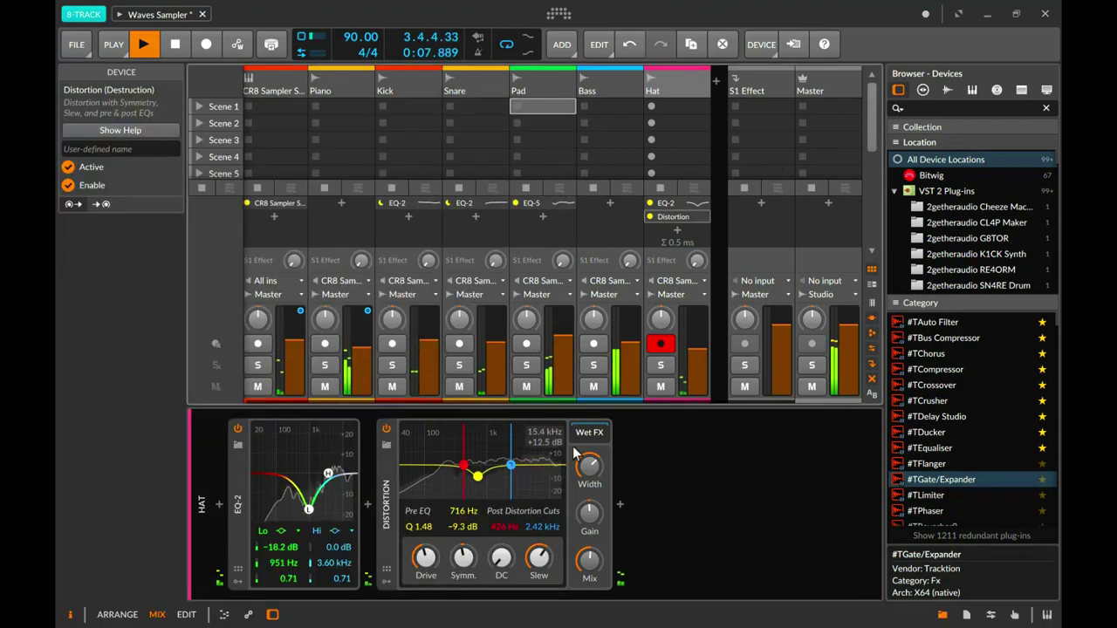